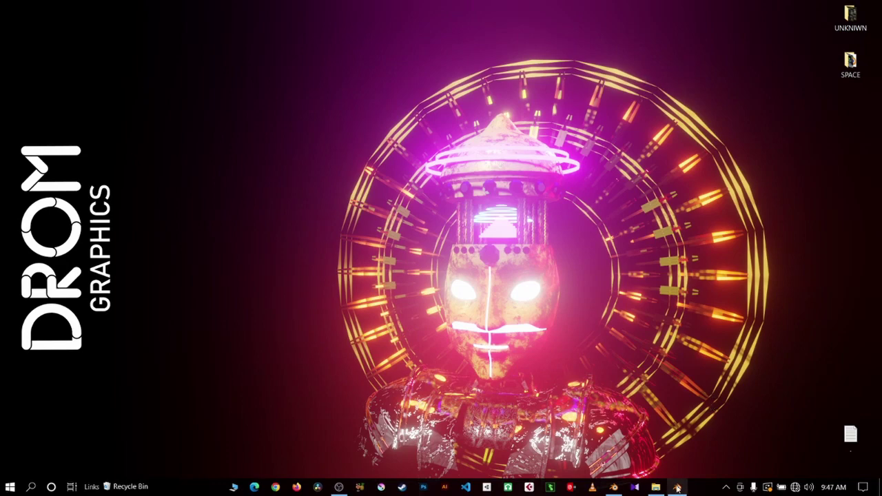
Glance at the reference bus in a three-quarter view, then switch to Bus Tutor.blend's window frames.
{"action": "left_click", "coordinate": [678, 487]}
{"action": "mouse_move", "coordinate": [693, 329]}
{"action": "middle_mouse_down"}
{"action": "mouse_move", "coordinate": [444, 277]}
{"action": "mouse_move", "coordinate": [629, 280]}
{"action": "middle_mouse_up"}
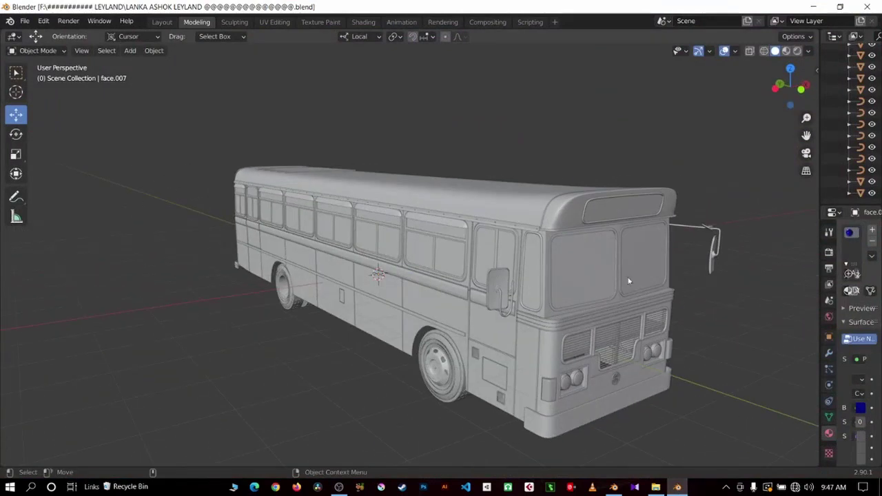
{"action": "left_click", "coordinate": [814, 6]}
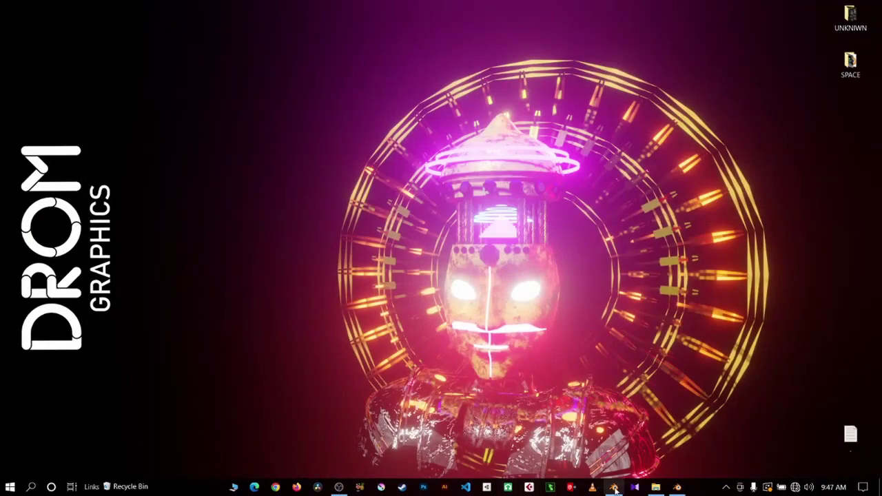
{"action": "left_click", "coordinate": [613, 487]}
{"action": "mouse_move", "coordinate": [474, 251]}
{"action": "middle_mouse_down"}
{"action": "mouse_move", "coordinate": [304, 181]}
{"action": "mouse_move", "coordinate": [366, 203]}
{"action": "mouse_move", "coordinate": [317, 195]}
{"action": "mouse_move", "coordinate": [420, 224]}
{"action": "mouse_move", "coordinate": [544, 337]}
{"action": "middle_mouse_up"}
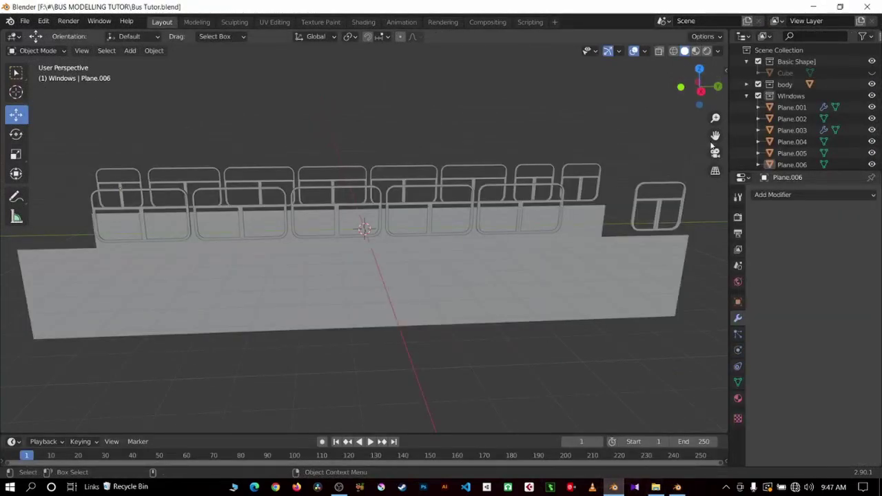
Pan and orbit around the body side panel to view both window rows from several angles.
{"action": "mouse_move", "coordinate": [715, 135]}
{"action": "left_mouse_down"}
{"action": "mouse_move", "coordinate": [618, 157]}
{"action": "mouse_move", "coordinate": [356, 124]}
{"action": "left_mouse_up"}
{"action": "scroll", "coordinate": [442, 169], "scroll_direction": "down", "scroll_amount": 3}
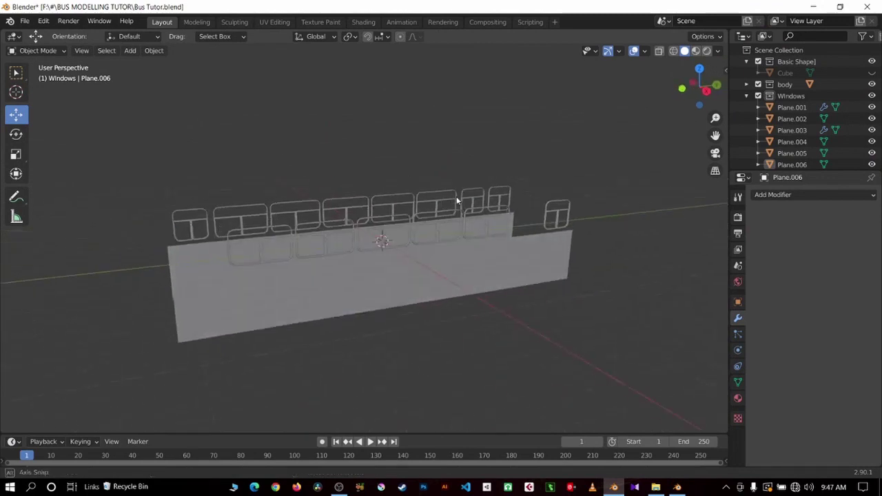
{"action": "middle_click_drag", "start_coordinate": [441, 169], "coordinate": [488, 203]}
{"action": "mouse_move", "coordinate": [409, 204]}
{"action": "middle_mouse_down"}
{"action": "mouse_move", "coordinate": [294, 181]}
{"action": "mouse_move", "coordinate": [384, 173]}
{"action": "mouse_move", "coordinate": [287, 187]}
{"action": "mouse_move", "coordinate": [328, 193]}
{"action": "mouse_move", "coordinate": [459, 266]}
{"action": "mouse_move", "coordinate": [436, 258]}
{"action": "middle_mouse_up"}
{"action": "left_click", "coordinate": [448, 262]}
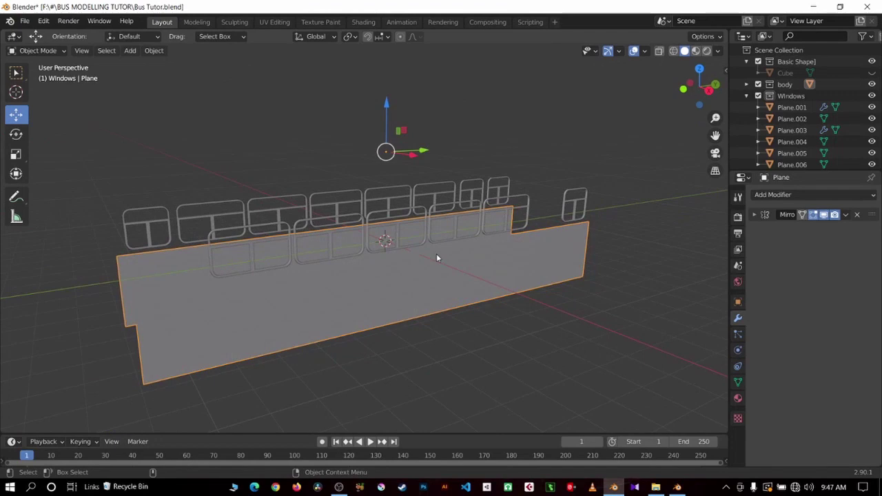
{"action": "scroll", "coordinate": [436, 254], "scroll_direction": "down", "scroll_amount": 1}
{"action": "left_click", "coordinate": [490, 340]}
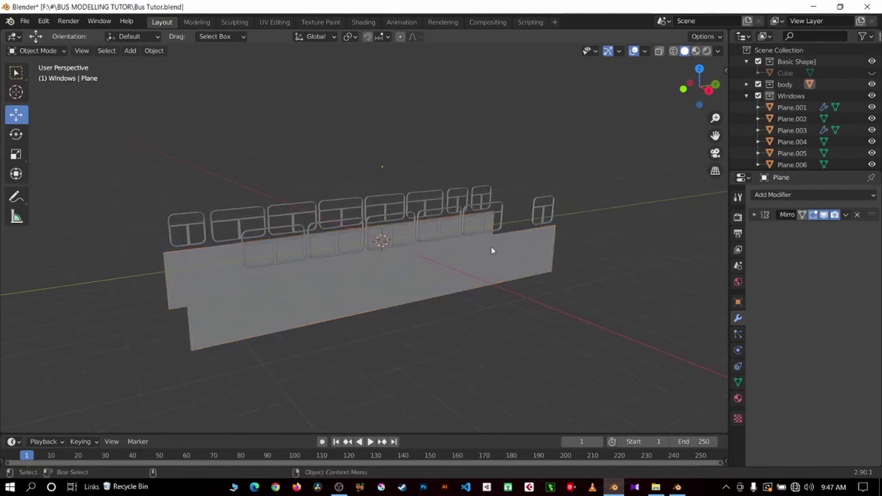
{"action": "middle_click_drag", "start_coordinate": [491, 251], "coordinate": [531, 246]}
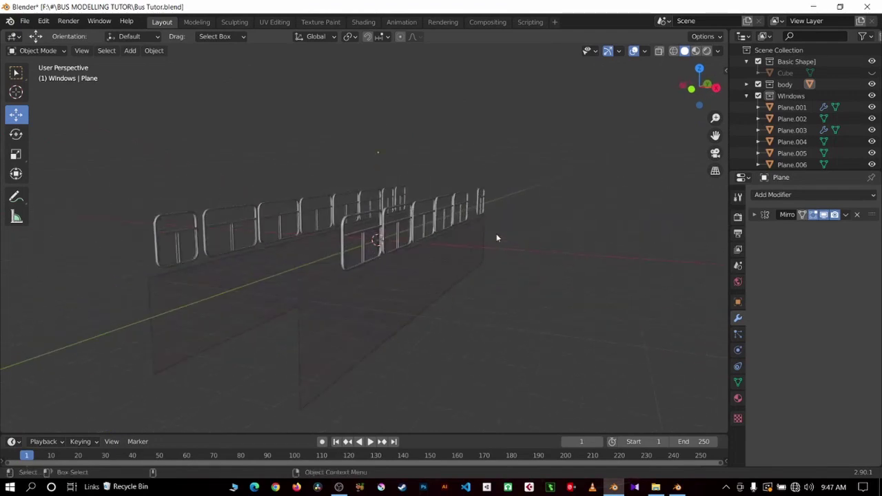
Switch to Front Orthographic view and frame the window frames edge-on.
{"action": "key", "text": "KP_1"}
{"action": "scroll", "coordinate": [576, 195], "scroll_direction": "up", "scroll_amount": 5}
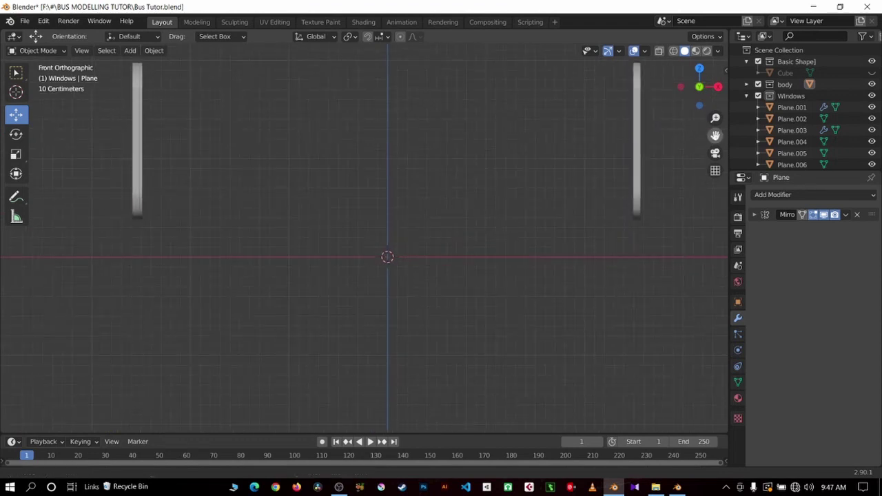
{"action": "left_click_drag", "start_coordinate": [716, 135], "coordinate": [635, 204]}
{"action": "scroll", "coordinate": [608, 172], "scroll_direction": "down", "scroll_amount": 2}
{"action": "scroll", "coordinate": [609, 172], "scroll_direction": "down", "scroll_amount": 1}
On the reference bus, view it from the front in wireframe and orbit toward its side.
{"action": "left_click", "coordinate": [682, 483]}
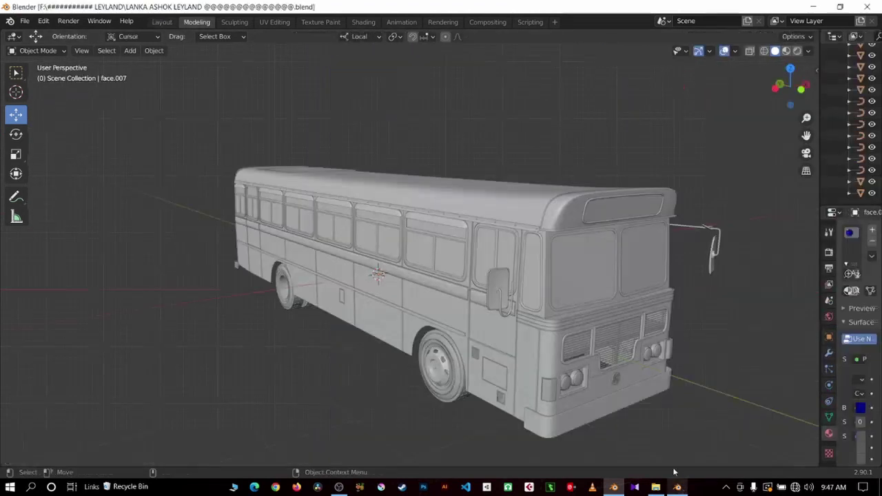
{"action": "key", "text": "KP_1"}
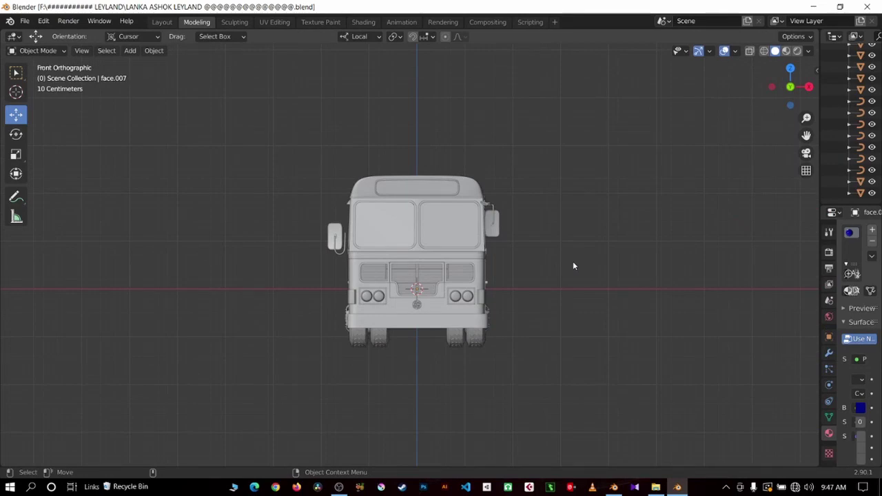
{"action": "scroll", "coordinate": [560, 234], "scroll_direction": "up", "scroll_amount": 5}
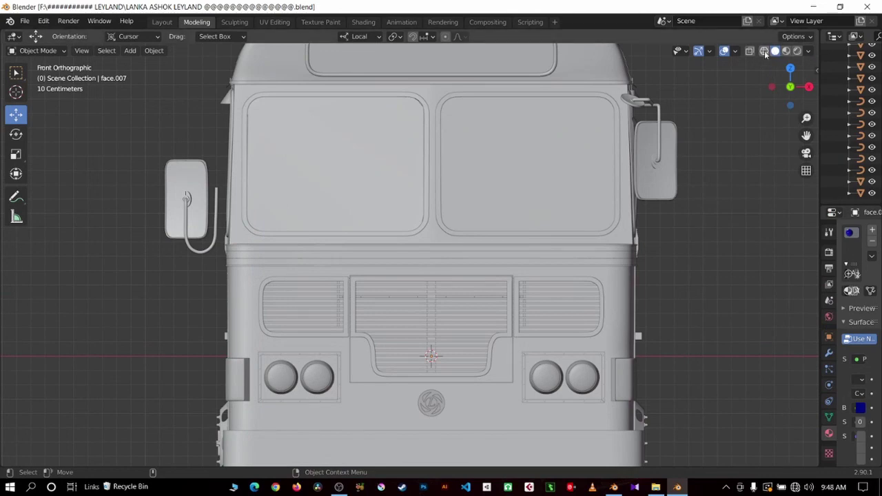
{"action": "left_click", "coordinate": [764, 50]}
{"action": "middle_click_drag", "start_coordinate": [691, 161], "coordinate": [466, 208]}
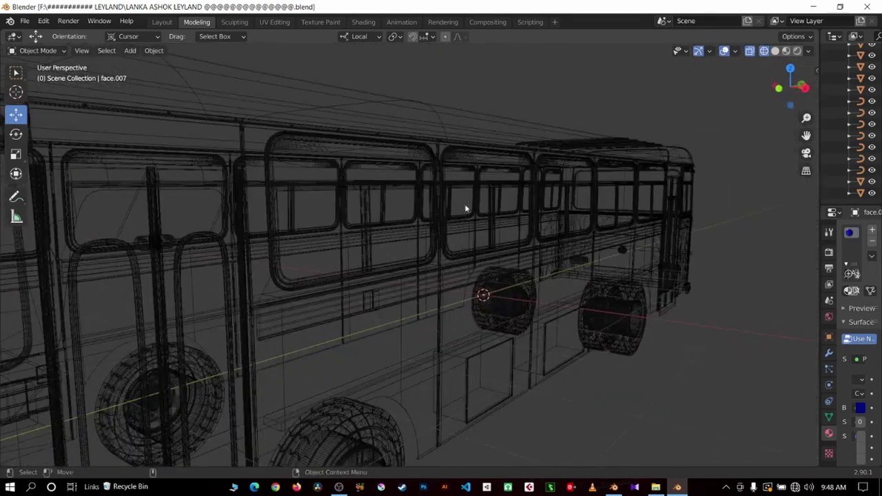
Select window frame Plane.003, zoom on its lean in front orthographic, then return to Bus Tutor.
{"action": "left_click", "coordinate": [296, 283]}
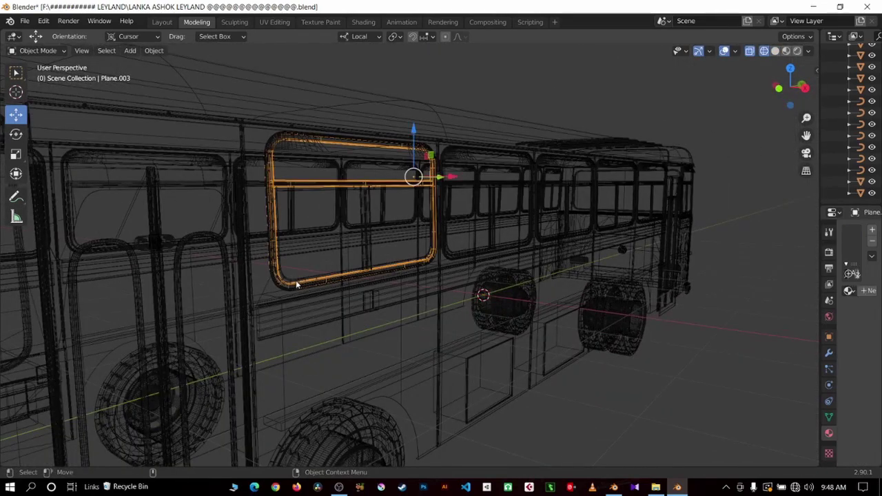
{"action": "key", "text": "KP_1"}
{"action": "scroll", "coordinate": [296, 280], "scroll_direction": "up", "scroll_amount": 5}
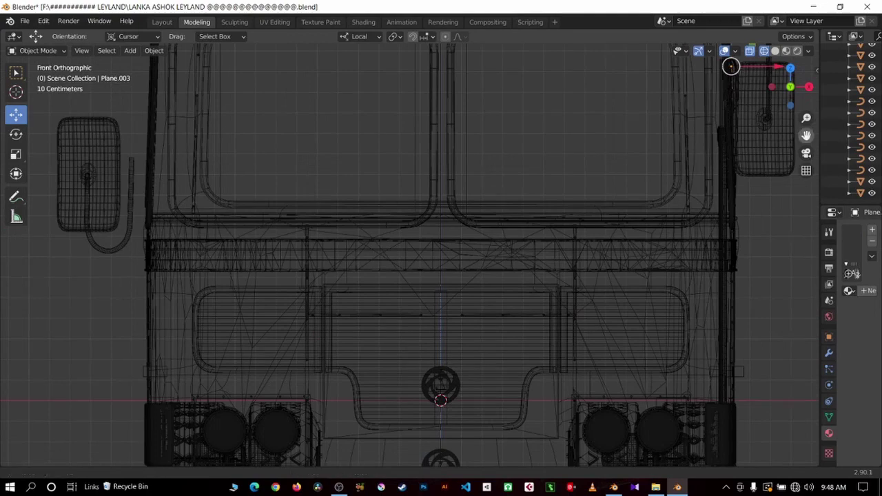
{"action": "scroll", "coordinate": [626, 143], "scroll_direction": "up", "scroll_amount": 3}
{"action": "scroll", "coordinate": [626, 144], "scroll_direction": "up", "scroll_amount": 2}
{"action": "scroll", "coordinate": [562, 148], "scroll_direction": "up", "scroll_amount": 2}
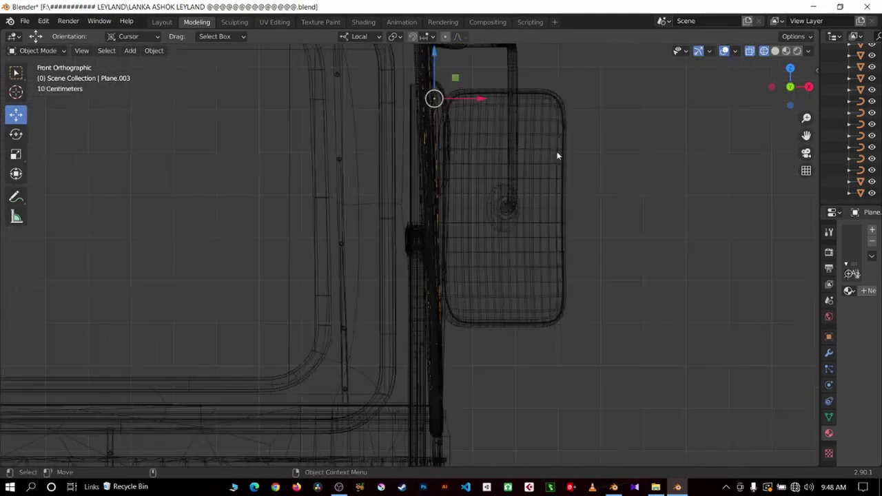
{"action": "scroll", "coordinate": [446, 116], "scroll_direction": "down", "scroll_amount": 2}
{"action": "scroll", "coordinate": [402, 121], "scroll_direction": "down", "scroll_amount": 1}
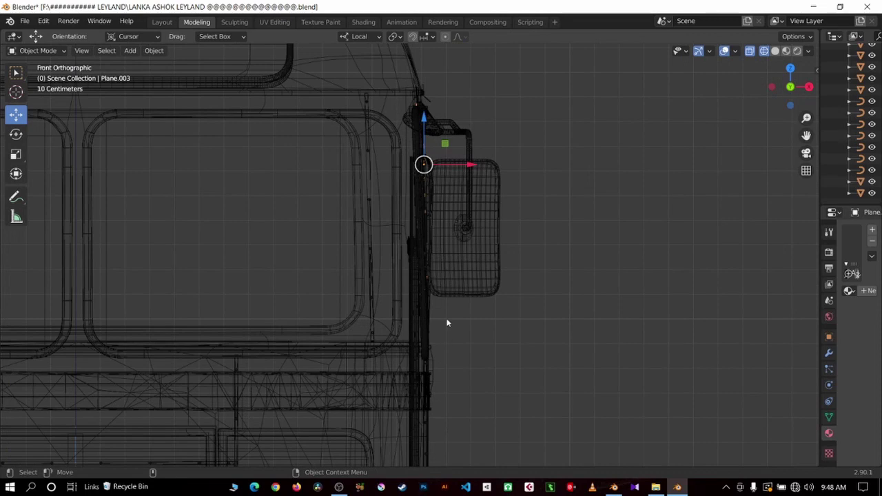
{"action": "scroll", "coordinate": [446, 321], "scroll_direction": "down", "scroll_amount": 3}
{"action": "scroll", "coordinate": [446, 320], "scroll_direction": "down", "scroll_amount": 1}
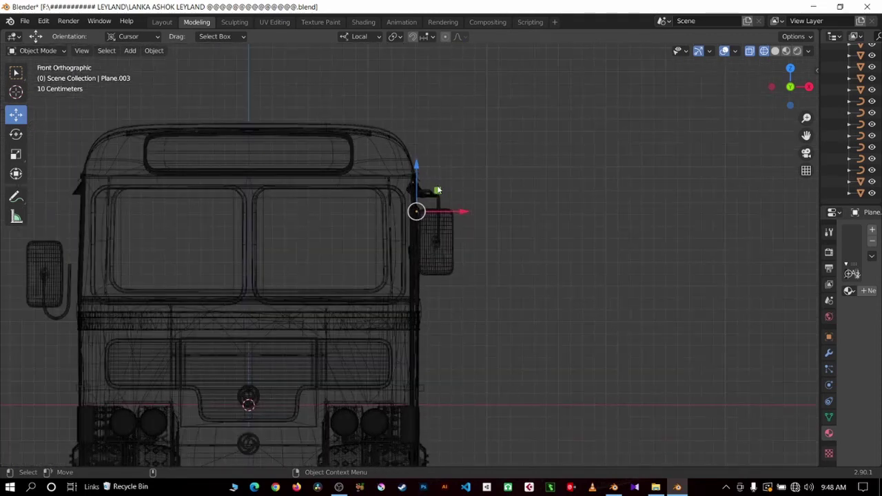
{"action": "scroll", "coordinate": [361, 383], "scroll_direction": "down", "scroll_amount": 4}
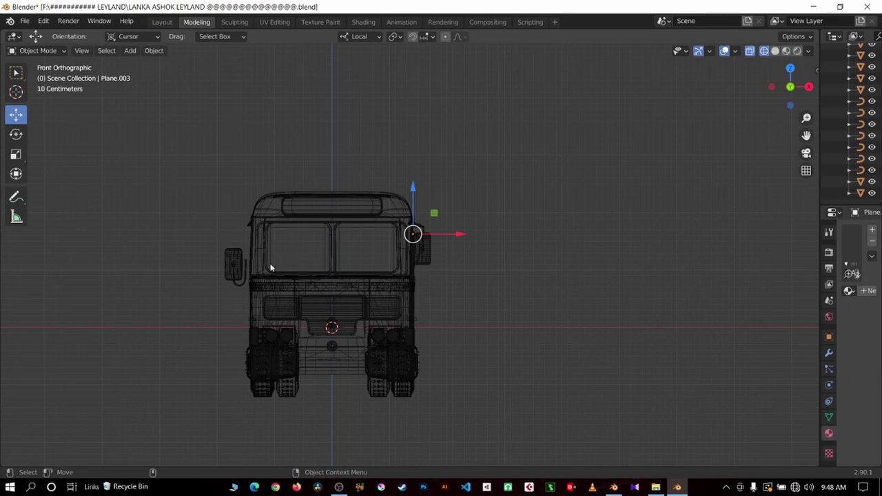
{"action": "scroll", "coordinate": [447, 225], "scroll_direction": "up", "scroll_amount": 3}
{"action": "scroll", "coordinate": [455, 231], "scroll_direction": "up", "scroll_amount": 1}
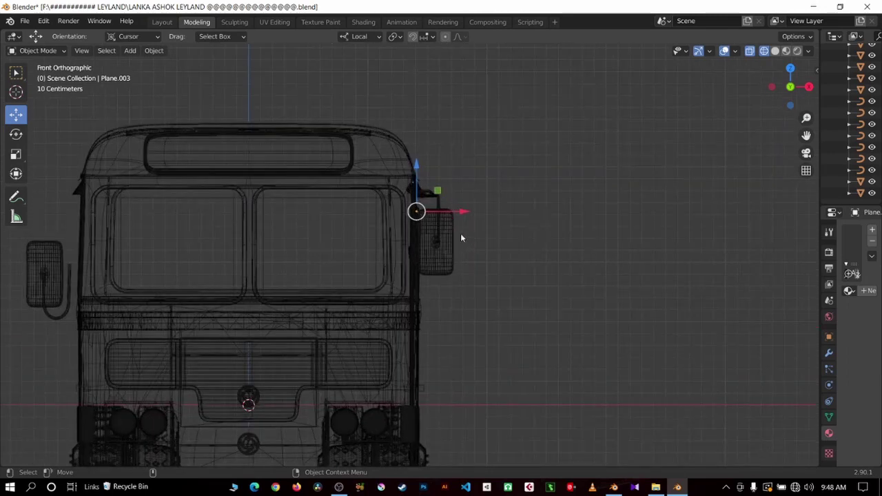
{"action": "left_click", "coordinate": [614, 487]}
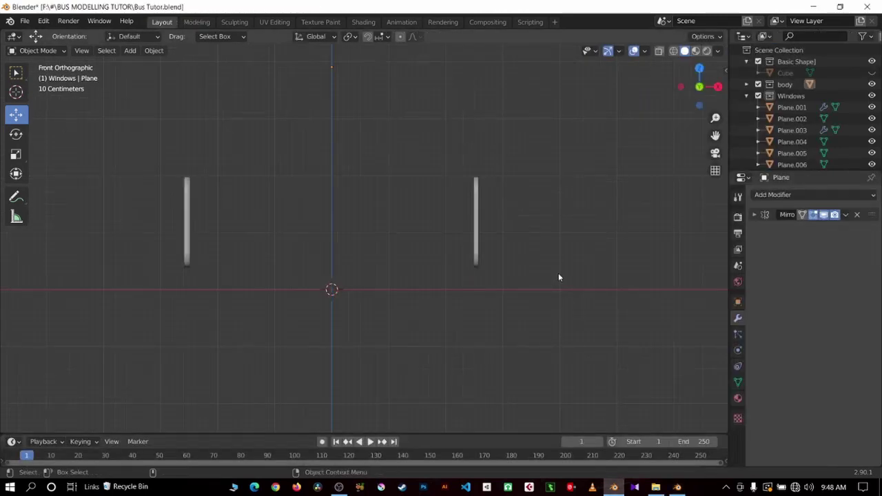
In wireframe, box-select the right row of window frames and rotate it slightly.
{"action": "left_click", "coordinate": [673, 51]}
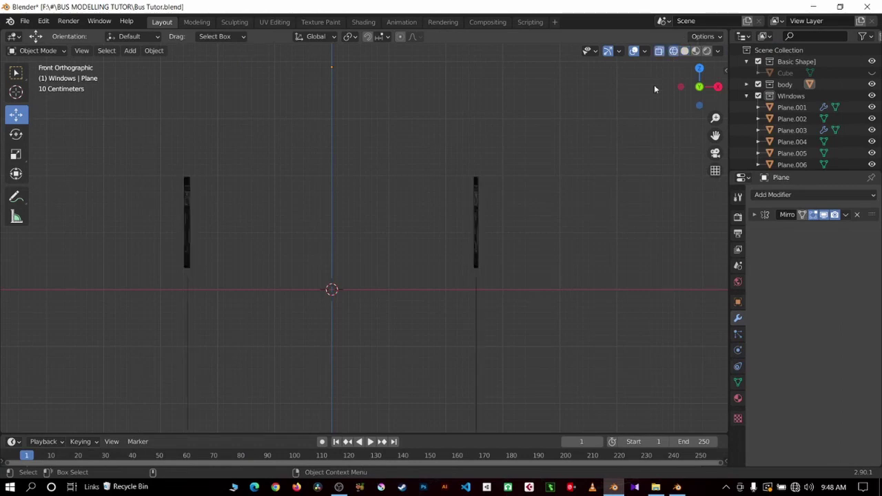
{"action": "scroll", "coordinate": [436, 124], "scroll_direction": "down", "scroll_amount": 1}
{"action": "left_click_drag", "start_coordinate": [400, 118], "coordinate": [534, 264]}
{"action": "scroll", "coordinate": [557, 232], "scroll_direction": "up", "scroll_amount": 1}
{"action": "scroll", "coordinate": [572, 239], "scroll_direction": "up", "scroll_amount": 1}
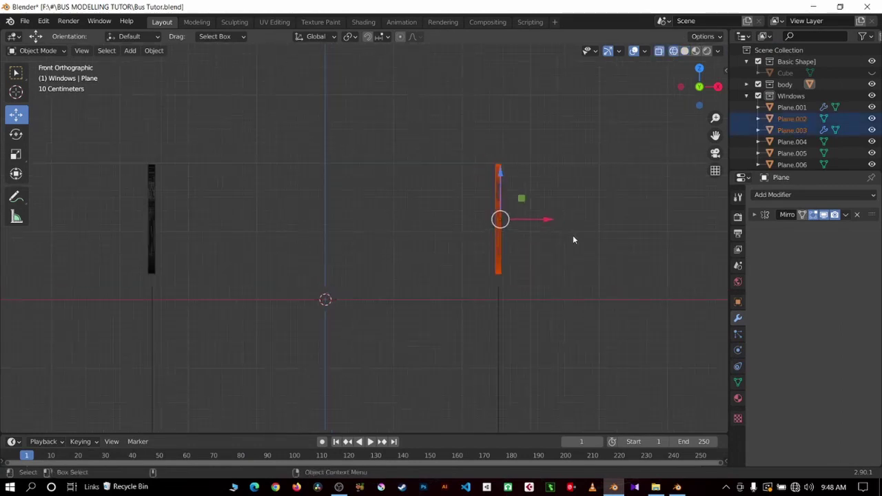
{"action": "key", "text": "r"}
{"action": "left_click", "coordinate": [580, 233]}
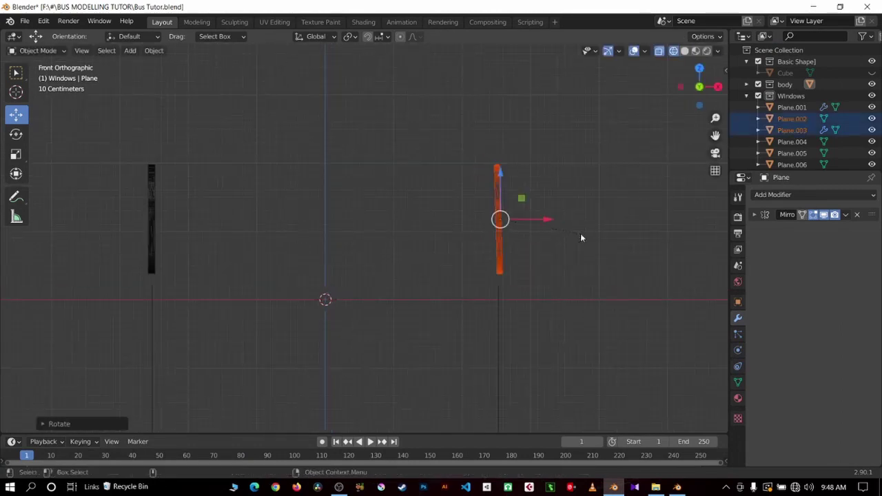
Box-select the left row of window frames and rotate it a few degrees, refining the tilt.
{"action": "left_click_drag", "start_coordinate": [69, 139], "coordinate": [214, 234]}
{"action": "key", "text": "r"}
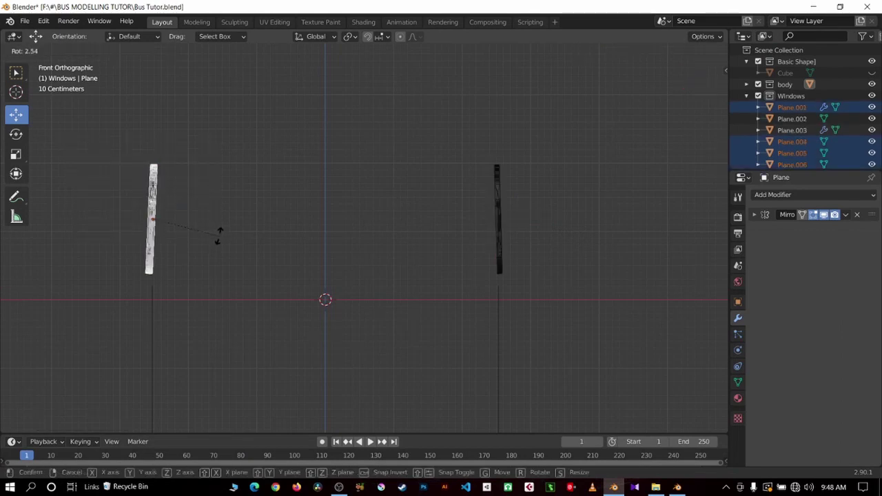
{"action": "left_click", "coordinate": [206, 227]}
{"action": "key", "text": "r"}
{"action": "left_click", "coordinate": [597, 249]}
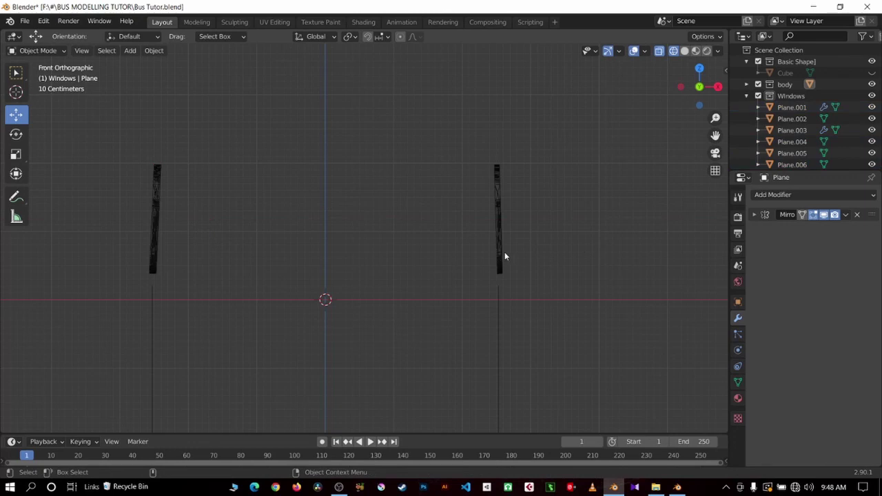
Reselect Plane.003 to fine-tune the right frames' tilt, then clear the selection.
{"action": "left_click", "coordinate": [504, 257]}
{"action": "key", "text": "r"}
{"action": "left_click", "coordinate": [603, 216]}
{"action": "left_click", "coordinate": [594, 223]}
Return to solid shading and orbit to look along the side panel.
{"action": "scroll", "coordinate": [594, 223], "scroll_direction": "down", "scroll_amount": 3}
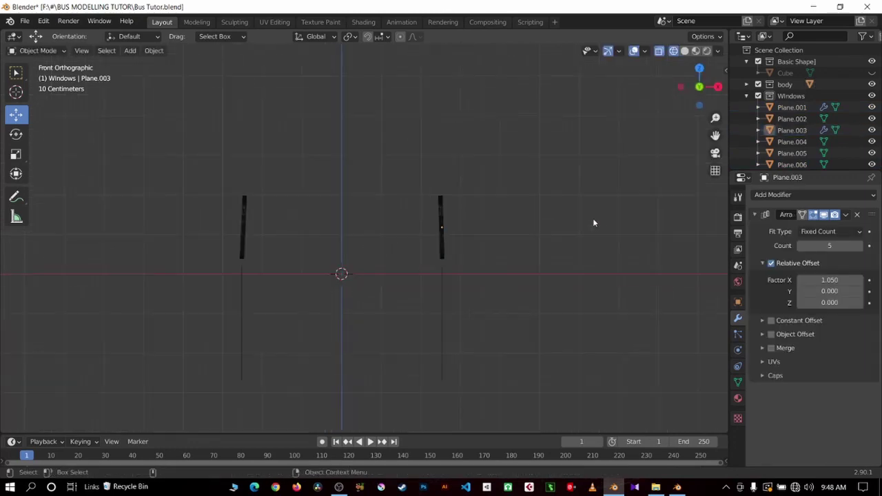
{"action": "mouse_move", "coordinate": [593, 217]}
{"action": "middle_mouse_down"}
{"action": "mouse_move", "coordinate": [548, 226]}
{"action": "mouse_move", "coordinate": [634, 99]}
{"action": "middle_mouse_up"}
{"action": "left_click", "coordinate": [684, 50]}
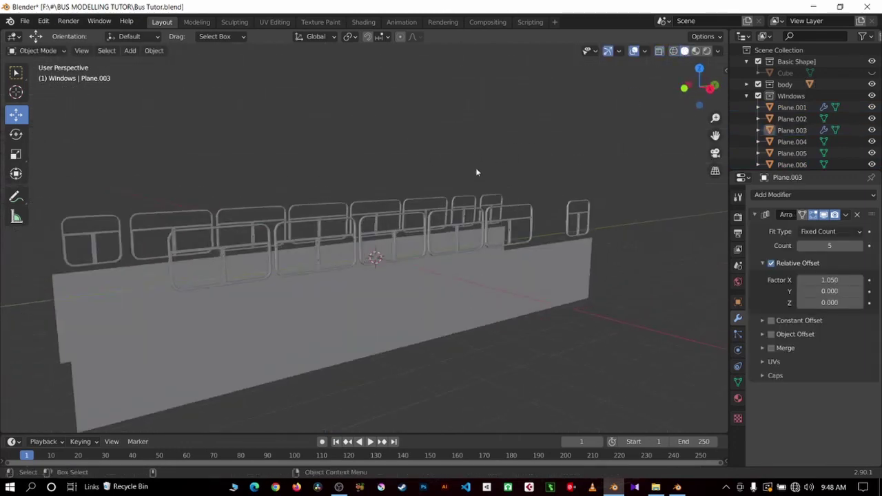
{"action": "mouse_move", "coordinate": [475, 172]}
{"action": "middle_mouse_down"}
{"action": "mouse_move", "coordinate": [510, 171]}
{"action": "mouse_move", "coordinate": [408, 198]}
{"action": "mouse_move", "coordinate": [315, 244]}
{"action": "middle_mouse_up"}
Duplicate the body side panel with Shift+D and raise the copy straight up along Z.
{"action": "left_click", "coordinate": [326, 243]}
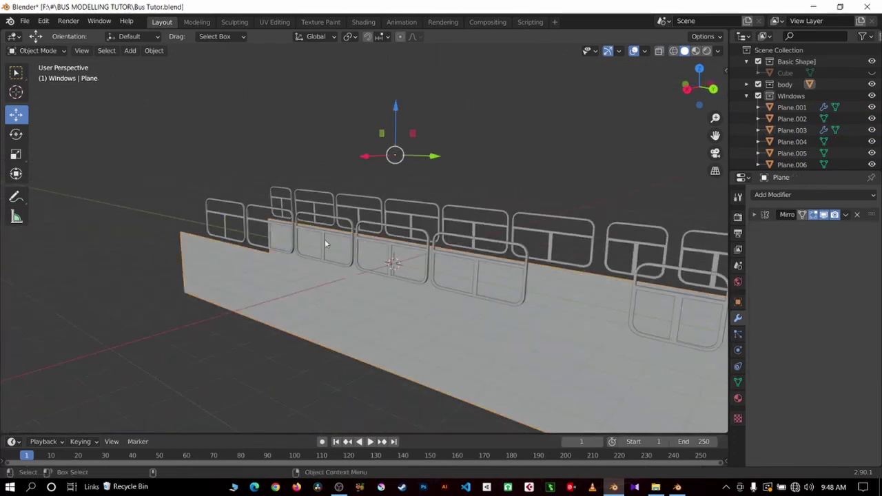
{"action": "mouse_move", "coordinate": [374, 232]}
{"action": "middle_mouse_down"}
{"action": "mouse_move", "coordinate": [486, 226]}
{"action": "mouse_move", "coordinate": [428, 332]}
{"action": "middle_mouse_up"}
{"action": "key", "text": "KP_1"}
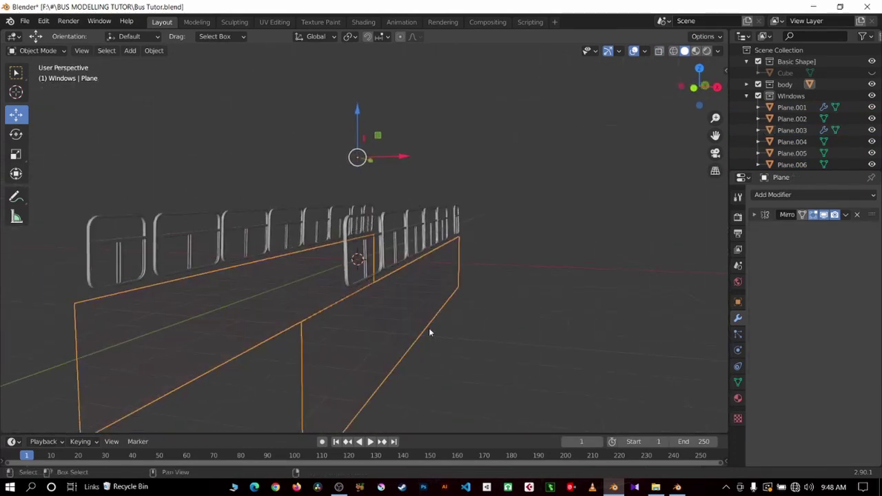
{"action": "key", "text": "shift+d"}
{"action": "key", "text": "Escape"}
{"action": "key", "text": "g"}
{"action": "key", "text": "z"}
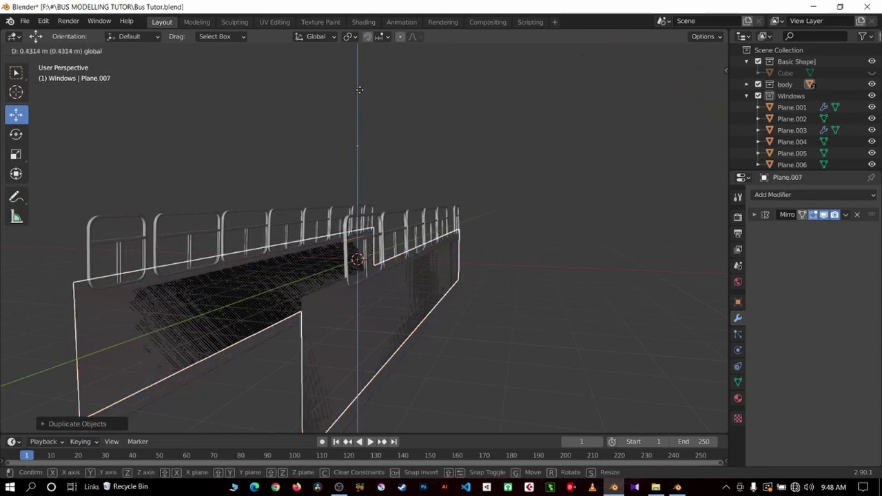
{"action": "left_click", "coordinate": [359, 76]}
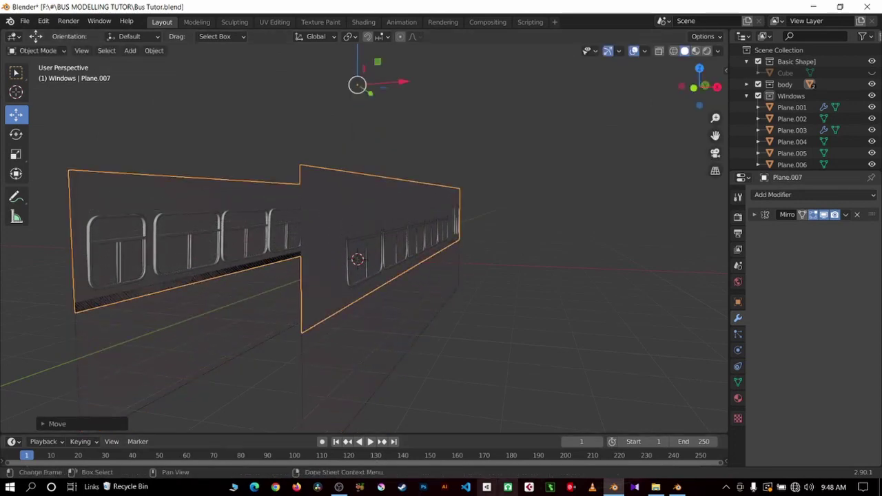
Orbit around to check the raised copy against the window frames and reselect Plane.007.
{"action": "middle_click_drag", "start_coordinate": [413, 310], "coordinate": [452, 199]}
{"action": "scroll", "coordinate": [462, 172], "scroll_direction": "up", "scroll_amount": 5}
{"action": "mouse_move", "coordinate": [468, 145]}
{"action": "middle_mouse_down"}
{"action": "mouse_move", "coordinate": [429, 142]}
{"action": "mouse_move", "coordinate": [410, 152]}
{"action": "middle_mouse_up"}
{"action": "mouse_move", "coordinate": [341, 184]}
{"action": "middle_mouse_down"}
{"action": "mouse_move", "coordinate": [512, 205]}
{"action": "mouse_move", "coordinate": [435, 218]}
{"action": "mouse_move", "coordinate": [309, 278]}
{"action": "middle_mouse_up"}
{"action": "left_click", "coordinate": [301, 299]}
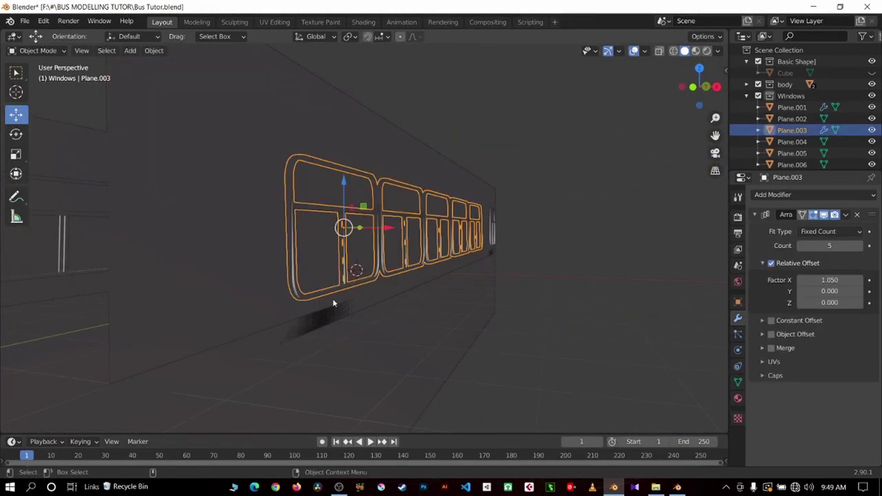
{"action": "mouse_move", "coordinate": [335, 305]}
{"action": "middle_mouse_down"}
{"action": "mouse_move", "coordinate": [350, 305]}
{"action": "mouse_move", "coordinate": [333, 296]}
{"action": "middle_mouse_up"}
{"action": "left_click", "coordinate": [364, 314]}
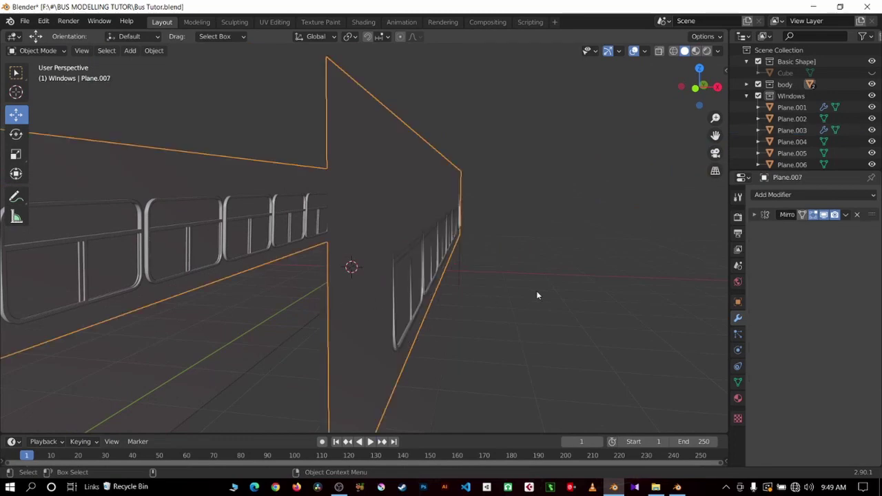
{"action": "mouse_move", "coordinate": [537, 295]}
{"action": "middle_mouse_down"}
{"action": "mouse_move", "coordinate": [217, 315]}
{"action": "mouse_move", "coordinate": [423, 276]}
{"action": "mouse_move", "coordinate": [324, 274]}
{"action": "mouse_move", "coordinate": [572, 277]}
{"action": "mouse_move", "coordinate": [442, 259]}
{"action": "middle_mouse_up"}
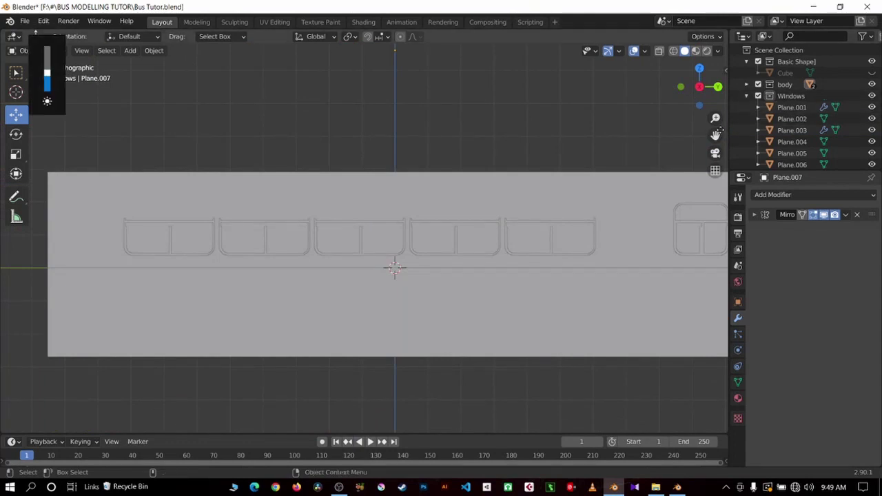
{"action": "scroll", "coordinate": [505, 223], "scroll_direction": "down", "scroll_amount": 1}
{"action": "scroll", "coordinate": [504, 223], "scroll_direction": "down", "scroll_amount": 1}
{"action": "scroll", "coordinate": [505, 222], "scroll_direction": "down", "scroll_amount": 2}
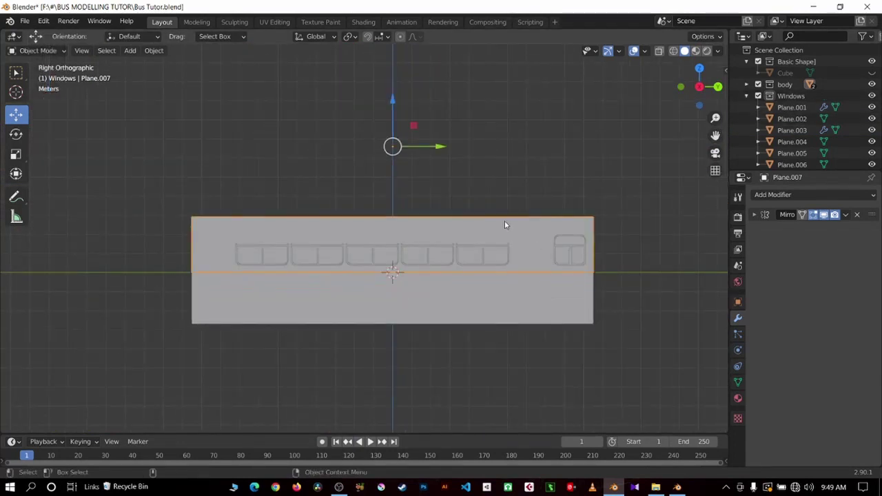
In Edit Mode face select, delete the left and right end faces of Plane.007.
{"action": "key", "text": "Tab"}
{"action": "scroll", "coordinate": [497, 222], "scroll_direction": "up", "scroll_amount": 2}
{"action": "scroll", "coordinate": [421, 227], "scroll_direction": "up", "scroll_amount": 1}
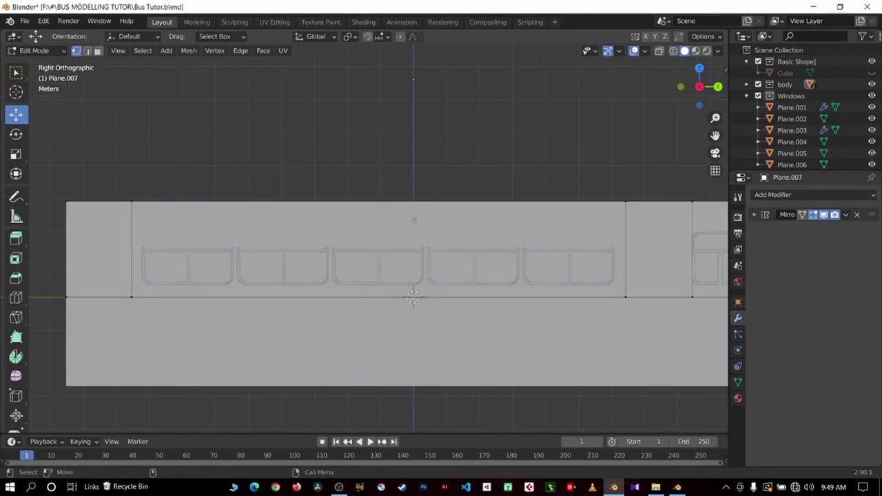
{"action": "key", "text": "3"}
{"action": "left_click", "coordinate": [109, 260]}
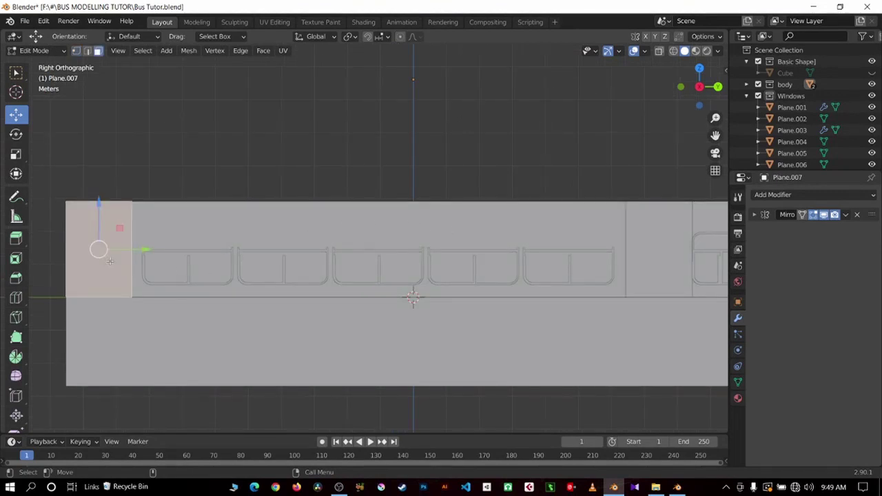
{"action": "key", "text": "x"}
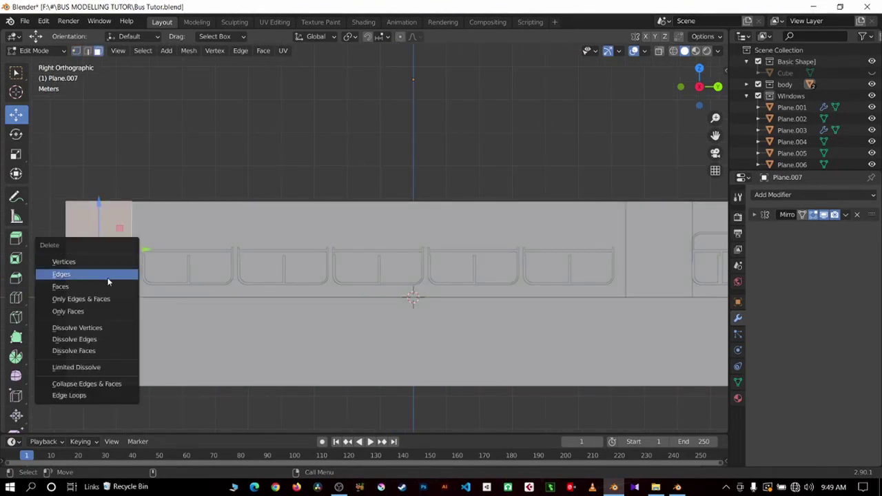
{"action": "left_click", "coordinate": [108, 287]}
{"action": "scroll", "coordinate": [380, 237], "scroll_direction": "down", "scroll_amount": 3}
{"action": "left_click", "coordinate": [539, 245]}
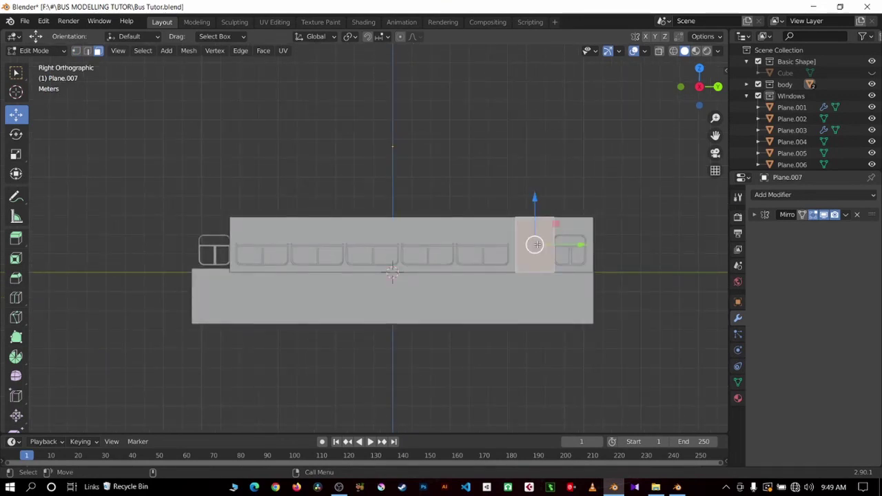
{"action": "key", "text": "x"}
{"action": "left_click", "coordinate": [539, 247]}
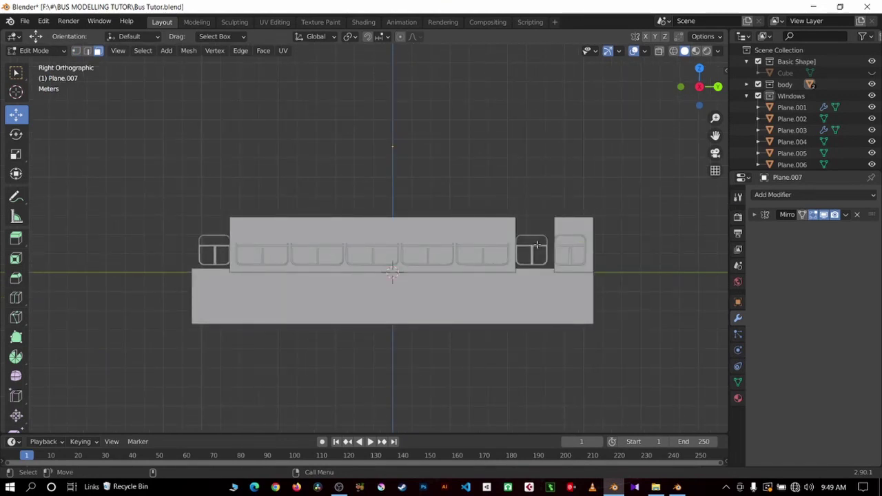
Inspect the trimmed panel, then in edge select pick its long horizontal edge and clear selection.
{"action": "mouse_move", "coordinate": [538, 246]}
{"action": "middle_mouse_down"}
{"action": "mouse_move", "coordinate": [328, 269]}
{"action": "mouse_move", "coordinate": [458, 270]}
{"action": "mouse_move", "coordinate": [482, 238]}
{"action": "mouse_move", "coordinate": [512, 238]}
{"action": "mouse_move", "coordinate": [442, 248]}
{"action": "middle_mouse_up"}
{"action": "key", "text": "Tab"}
{"action": "mouse_move", "coordinate": [368, 264]}
{"action": "middle_mouse_down"}
{"action": "mouse_move", "coordinate": [339, 277]}
{"action": "mouse_move", "coordinate": [324, 271]}
{"action": "middle_mouse_up"}
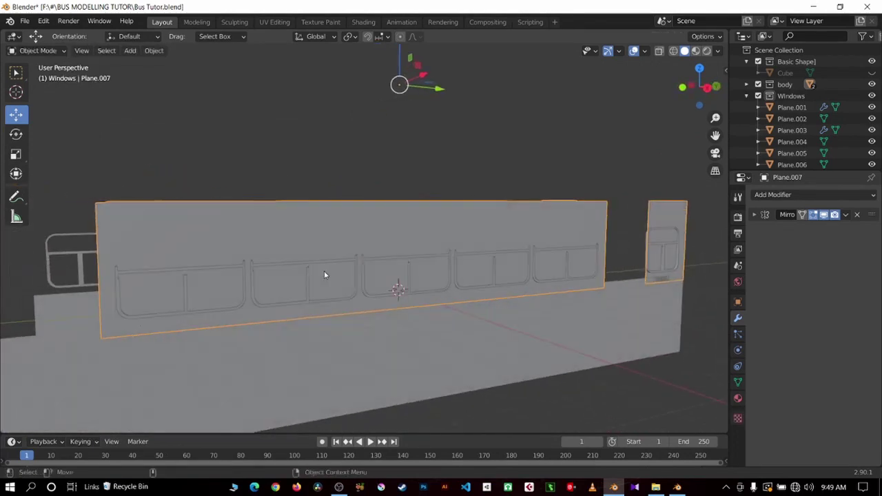
{"action": "key", "text": "Tab"}
{"action": "scroll", "coordinate": [324, 271], "scroll_direction": "up", "scroll_amount": 2}
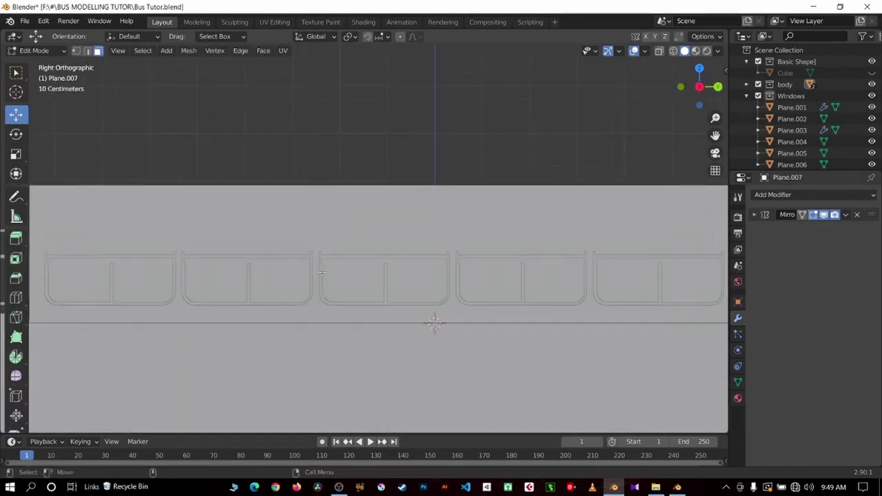
{"action": "key", "text": "2"}
{"action": "left_click", "coordinate": [297, 323]}
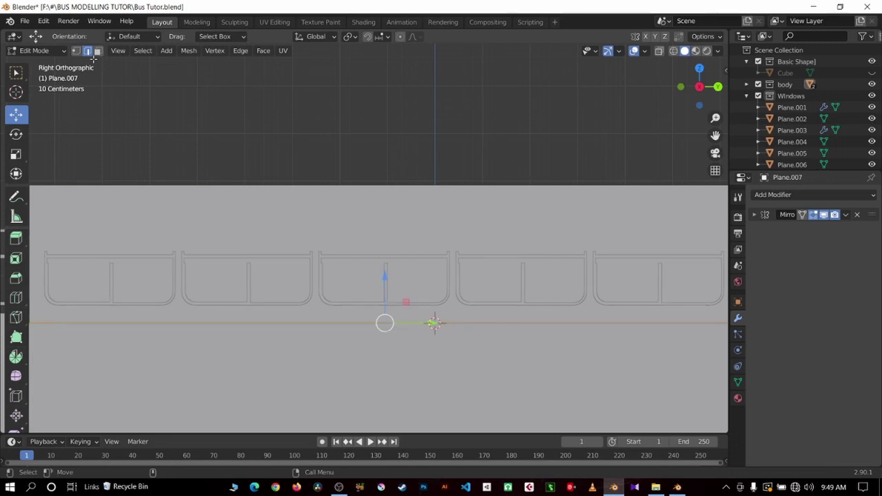
{"action": "key", "text": "alt+a"}
Move the panel's bottom edge up along Z to sit just below the windows.
{"action": "key", "text": "1"}
{"action": "key", "text": "2"}
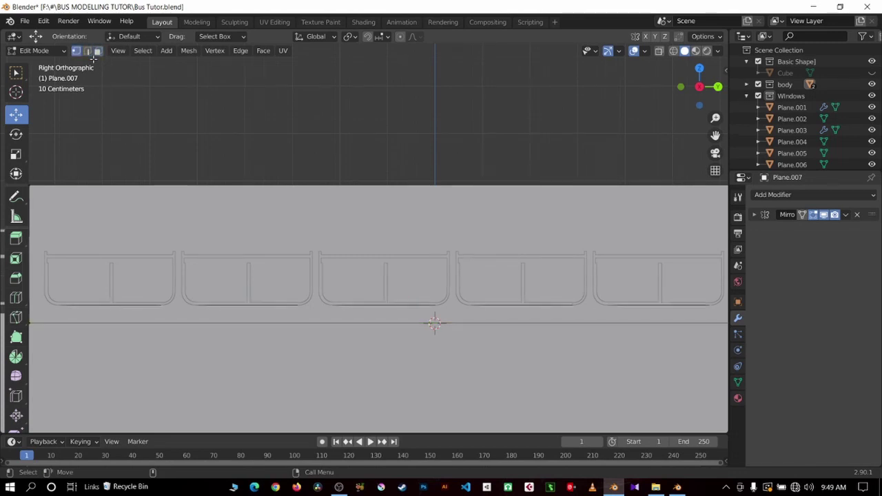
{"action": "left_click", "coordinate": [473, 323]}
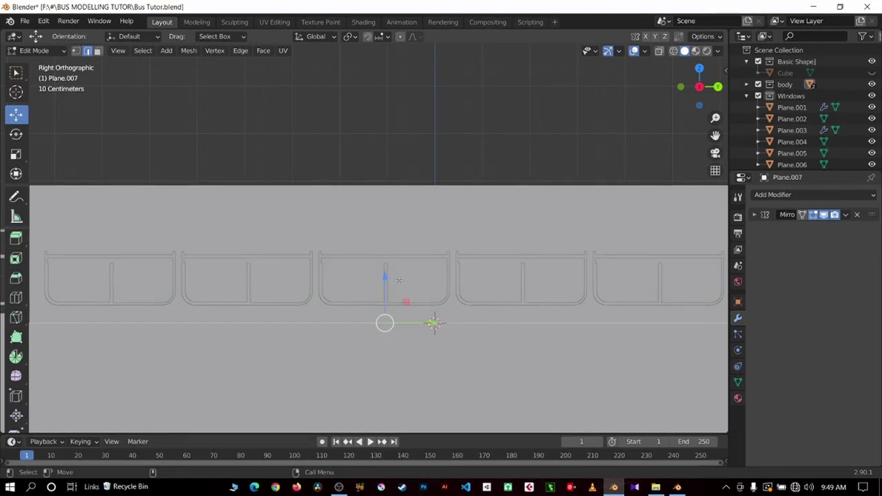
{"action": "key", "text": "g"}
{"action": "key", "text": "z"}
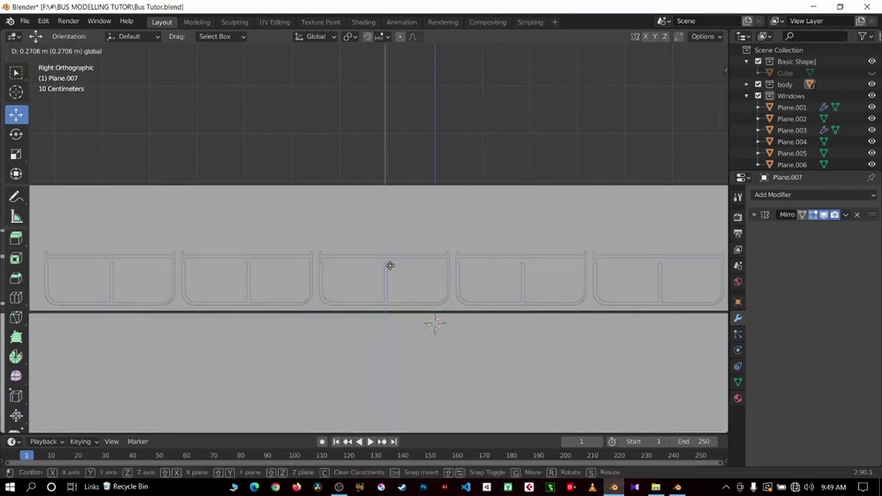
{"action": "left_click", "coordinate": [391, 265]}
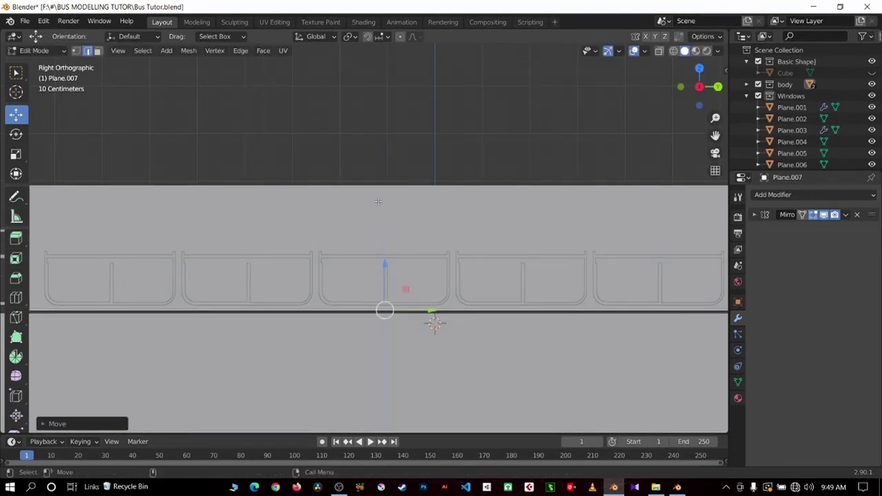
Move the top edge along Z just above the windows, checking its height in wireframe.
{"action": "key", "text": "g"}
{"action": "key", "text": "z"}
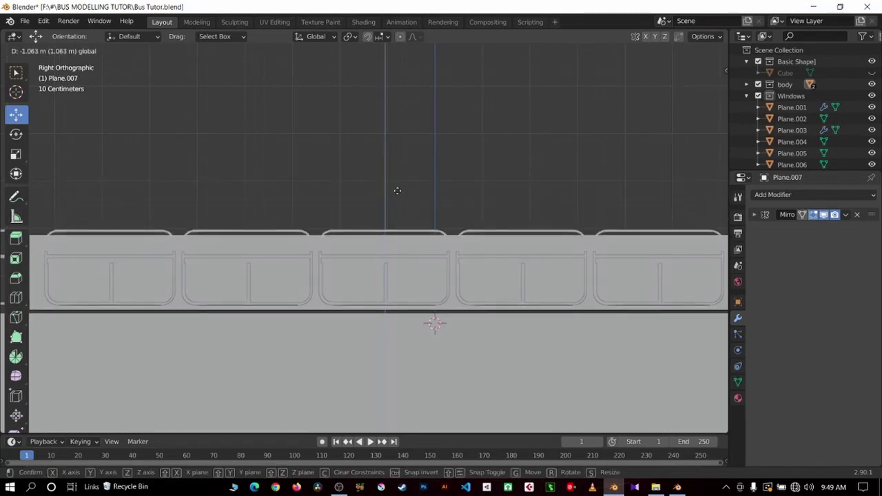
{"action": "left_click", "coordinate": [436, 171]}
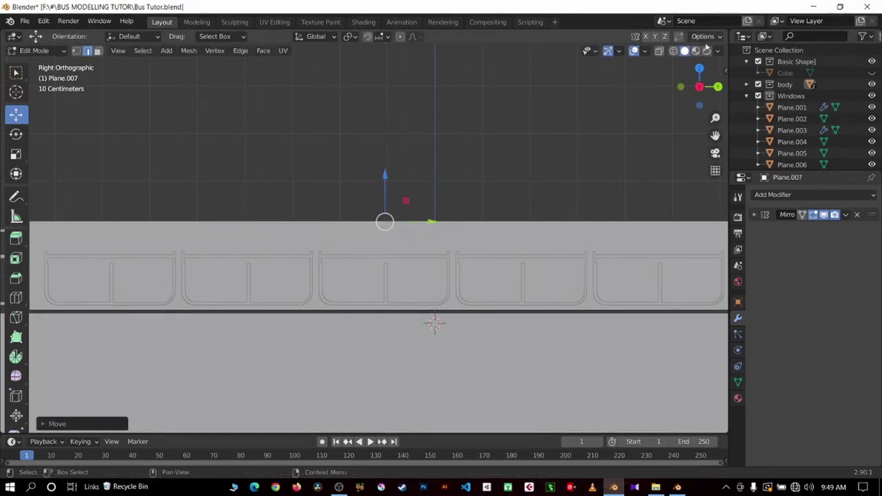
{"action": "left_click", "coordinate": [673, 52]}
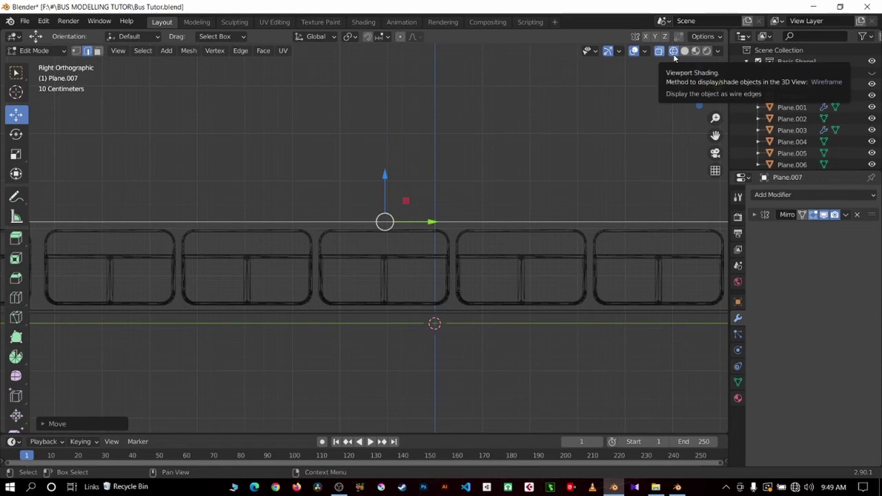
{"action": "scroll", "coordinate": [529, 157], "scroll_direction": "up", "scroll_amount": 2}
{"action": "left_click_drag", "start_coordinate": [399, 172], "coordinate": [416, 164]}
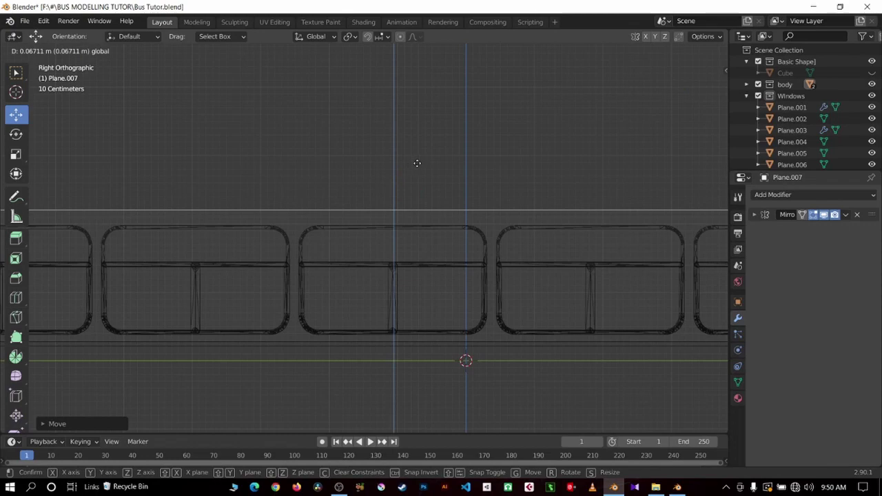
{"action": "left_click", "coordinate": [417, 164]}
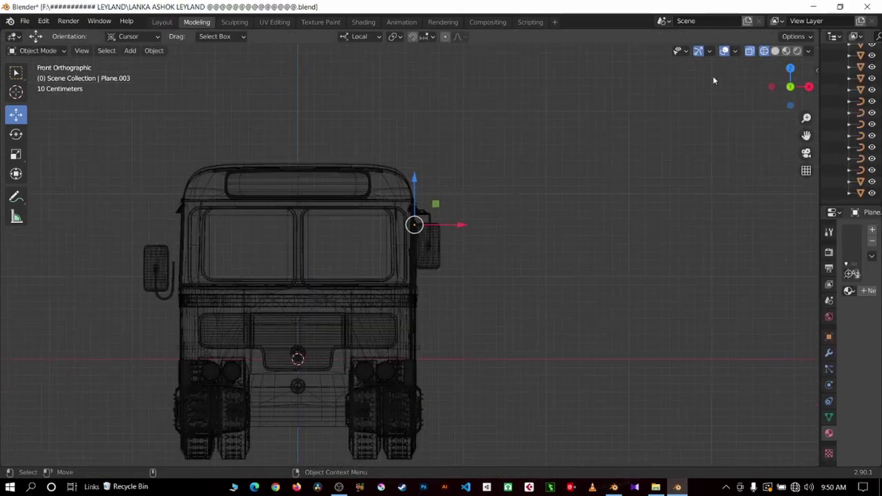
Switch the reference model to solid shading and orbit to a straight-on side view.
{"action": "left_click", "coordinate": [774, 50]}
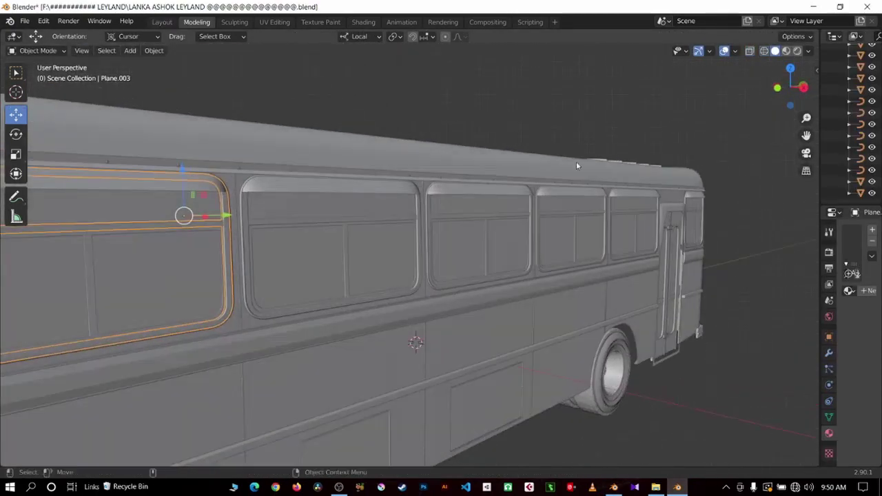
{"action": "key", "text": "Tab"}
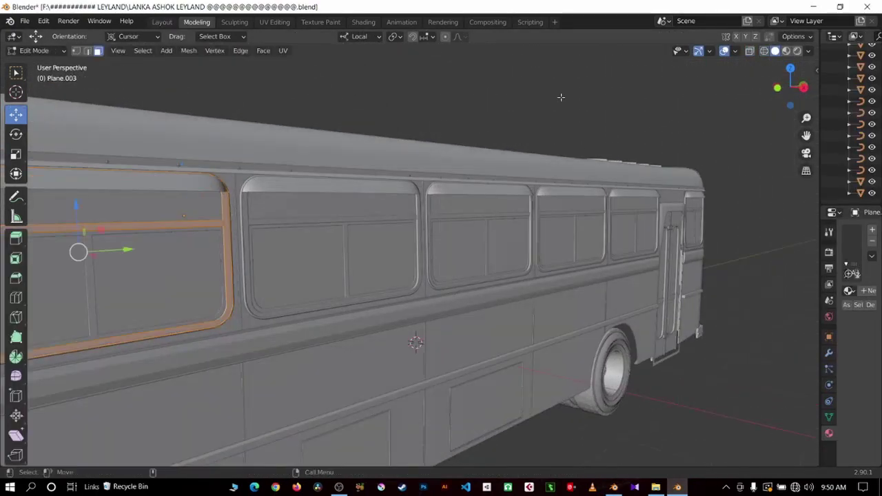
{"action": "left_click", "coordinate": [560, 97]}
{"action": "middle_click_drag", "start_coordinate": [560, 98], "coordinate": [426, 286]}
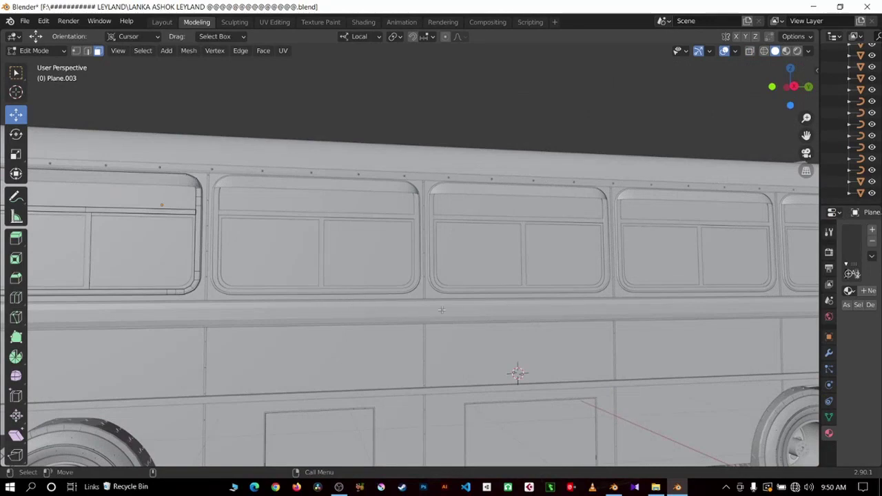
{"action": "key", "text": "Tab"}
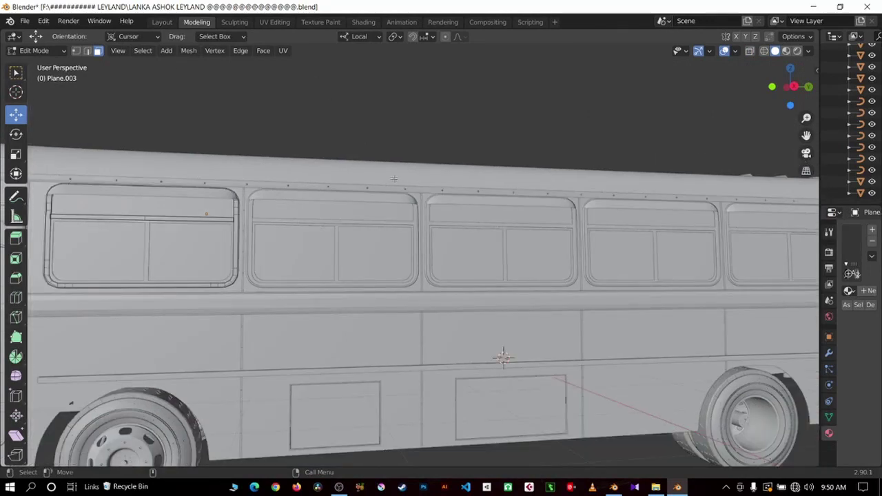
Select the reference's under-window strip, roof edge piece and roof rail, then return to Bus Tutor.
{"action": "left_click", "coordinate": [404, 307]}
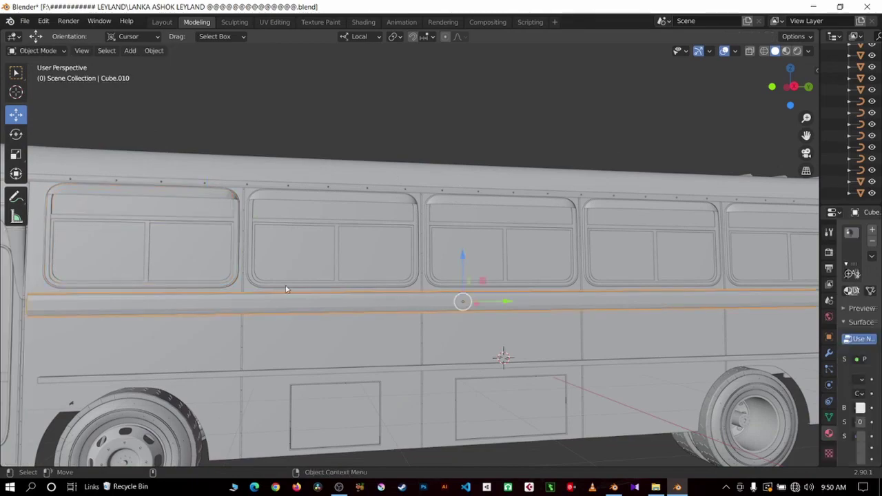
{"action": "scroll", "coordinate": [303, 282], "scroll_direction": "up", "scroll_amount": 2}
{"action": "scroll", "coordinate": [414, 172], "scroll_direction": "up", "scroll_amount": 1}
{"action": "left_click", "coordinate": [453, 138]}
{"action": "mouse_move", "coordinate": [453, 138]}
{"action": "middle_mouse_down"}
{"action": "mouse_move", "coordinate": [515, 142]}
{"action": "mouse_move", "coordinate": [397, 154]}
{"action": "middle_mouse_up"}
{"action": "left_click", "coordinate": [536, 146]}
{"action": "middle_click_drag", "start_coordinate": [538, 147], "coordinate": [461, 158]}
{"action": "scroll", "coordinate": [393, 150], "scroll_direction": "up", "scroll_amount": 2}
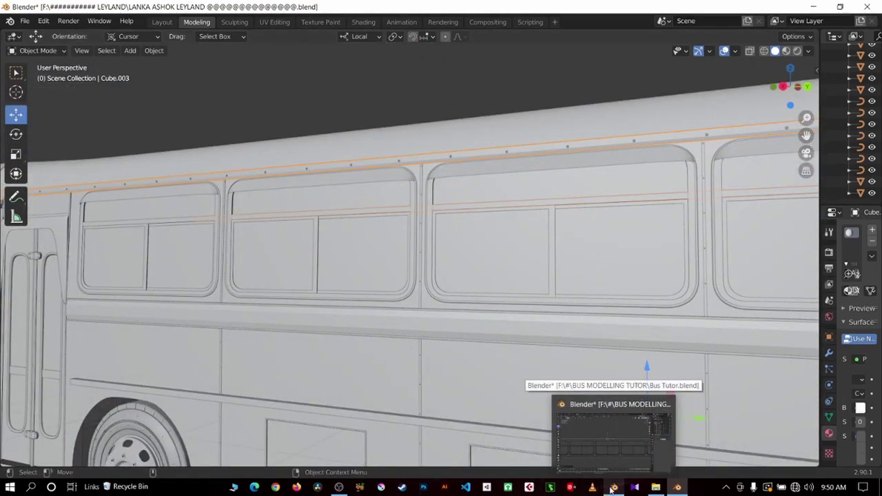
{"action": "left_click", "coordinate": [611, 490]}
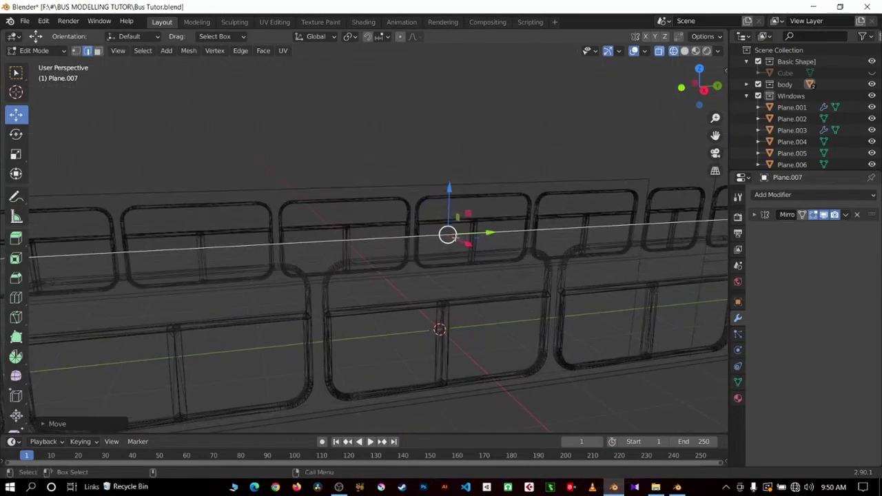
Move the selected panel edge slightly in the side view.
{"action": "key", "text": "KP_3"}
{"action": "scroll", "coordinate": [455, 238], "scroll_direction": "down", "scroll_amount": 1}
{"action": "key", "text": "g"}
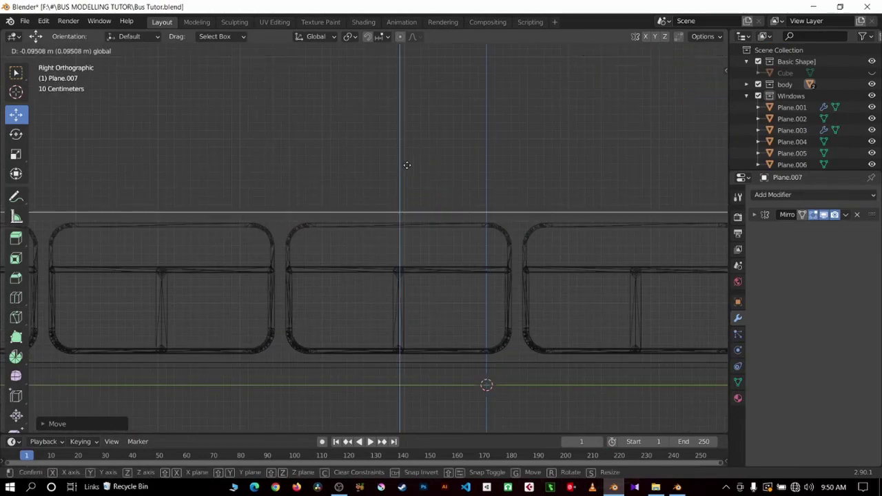
{"action": "left_click", "coordinate": [407, 166]}
In front view, clear the selection and box-select the side panel's edge again.
{"action": "key", "text": "KP_1"}
{"action": "scroll", "coordinate": [621, 149], "scroll_direction": "up", "scroll_amount": 2}
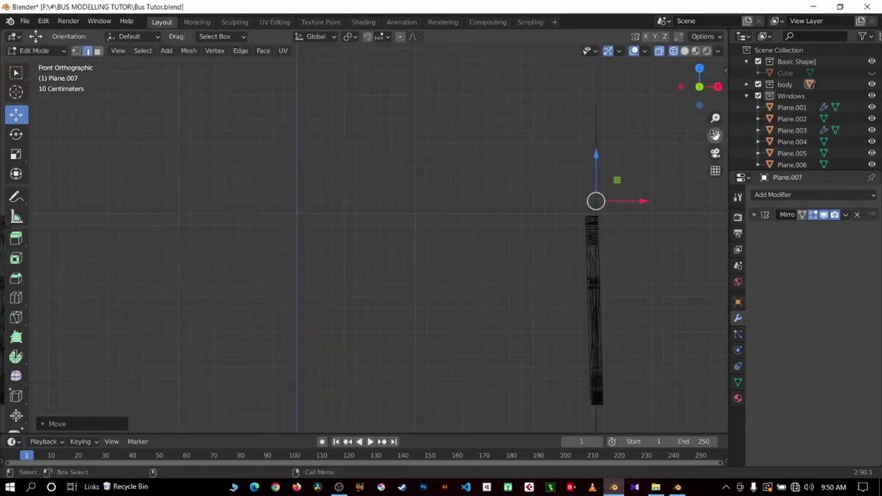
{"action": "left_click_drag", "start_coordinate": [715, 135], "coordinate": [575, 113]}
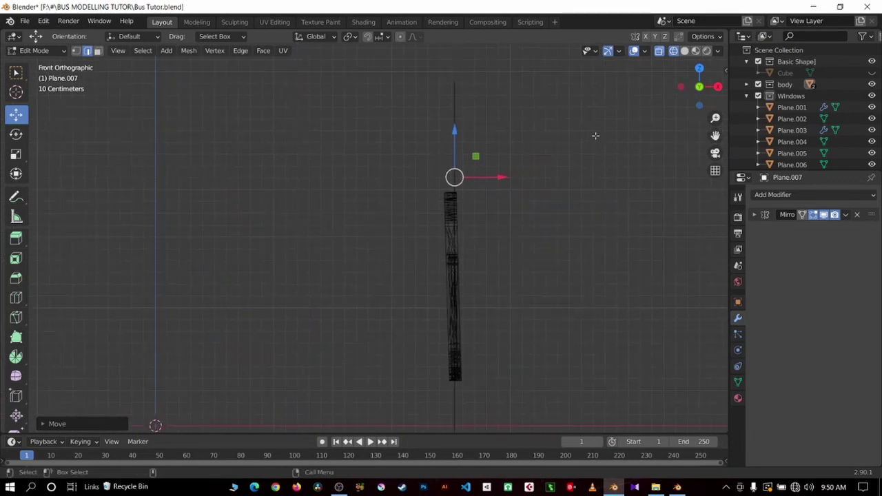
{"action": "left_click", "coordinate": [464, 117]}
{"action": "mouse_move", "coordinate": [392, 110]}
{"action": "left_mouse_down"}
{"action": "mouse_move", "coordinate": [517, 189]}
{"action": "mouse_move", "coordinate": [523, 380]}
{"action": "left_mouse_up"}
{"action": "scroll", "coordinate": [547, 183], "scroll_direction": "down", "scroll_amount": 5}
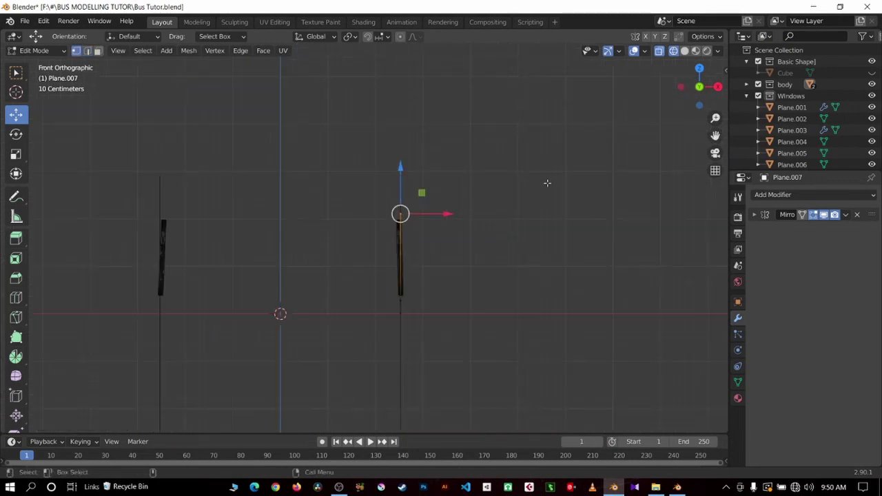
{"action": "middle_click_drag", "start_coordinate": [547, 182], "coordinate": [494, 183]}
{"action": "key", "text": "KP_1"}
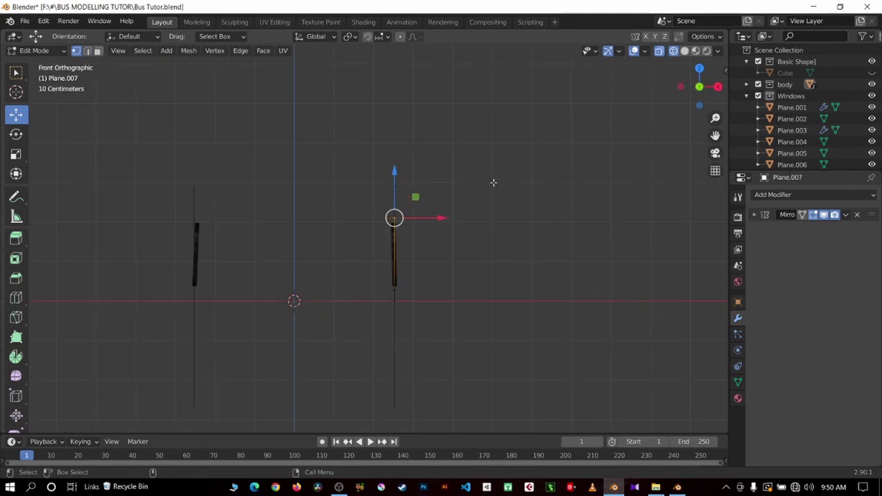
{"action": "scroll", "coordinate": [510, 180], "scroll_direction": "up", "scroll_amount": 5}
Box-select the panel's top vertex and check it from the side and front views.
{"action": "left_click_drag", "start_coordinate": [429, 74], "coordinate": [507, 109]}
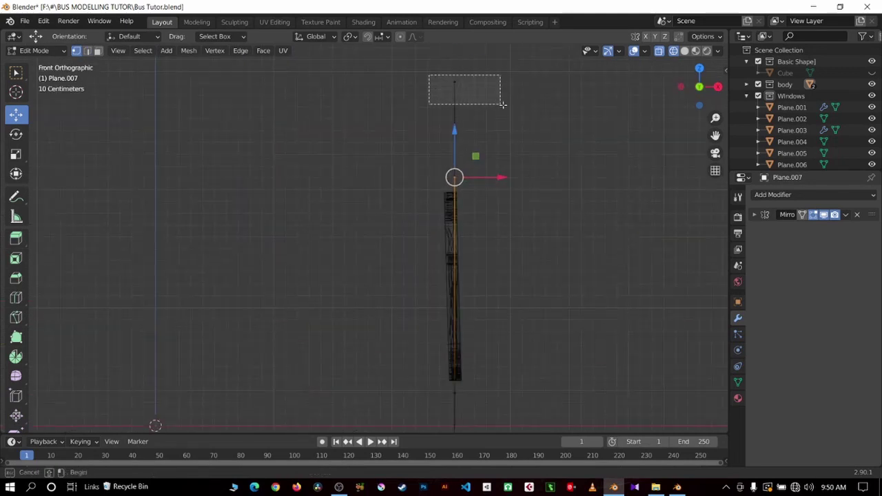
{"action": "key", "text": "KP_3"}
{"action": "scroll", "coordinate": [514, 156], "scroll_direction": "down", "scroll_amount": 2}
{"action": "scroll", "coordinate": [514, 156], "scroll_direction": "down", "scroll_amount": 2}
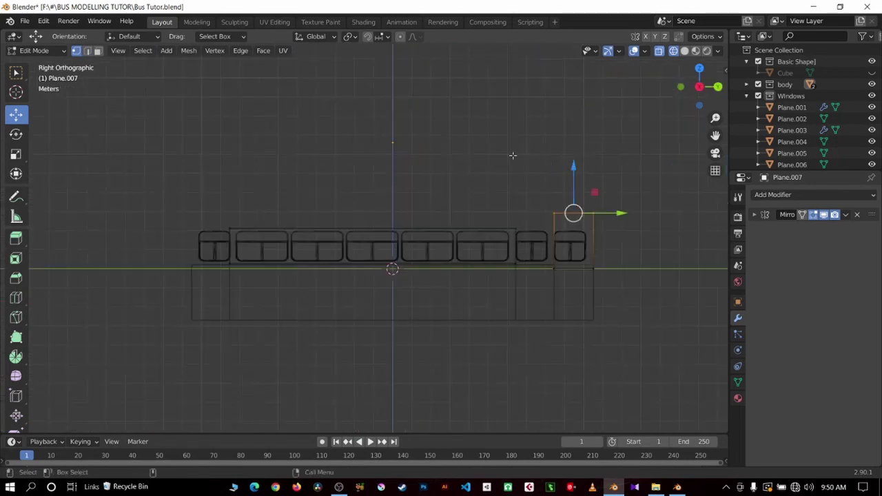
{"action": "key", "text": "KP_1"}
{"action": "scroll", "coordinate": [561, 171], "scroll_direction": "up", "scroll_amount": 5}
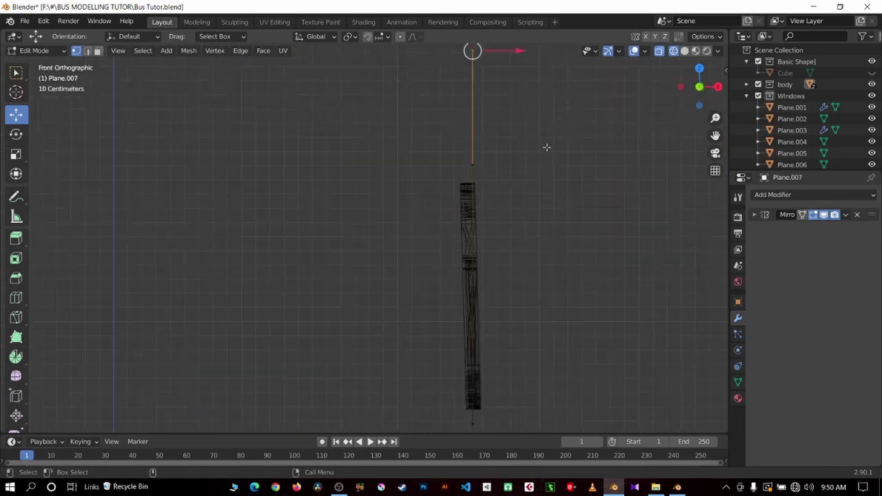
{"action": "scroll", "coordinate": [511, 80], "scroll_direction": "down", "scroll_amount": 2}
Drag the top vertex, then reframe the view and box-select it again.
{"action": "left_click_drag", "start_coordinate": [439, 61], "coordinate": [449, 115]}
{"action": "scroll", "coordinate": [667, 142], "scroll_direction": "up", "scroll_amount": 2}
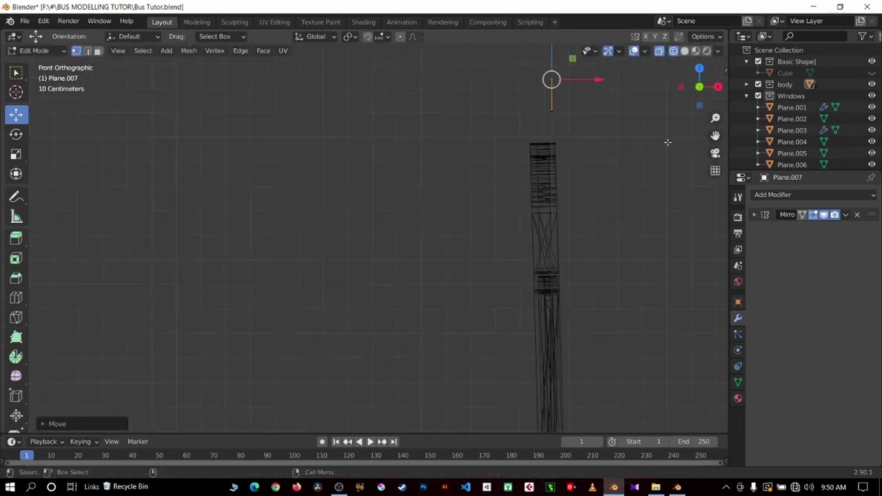
{"action": "left_click_drag", "start_coordinate": [707, 137], "coordinate": [448, 179]}
{"action": "scroll", "coordinate": [274, 267], "scroll_direction": "up", "scroll_amount": 2}
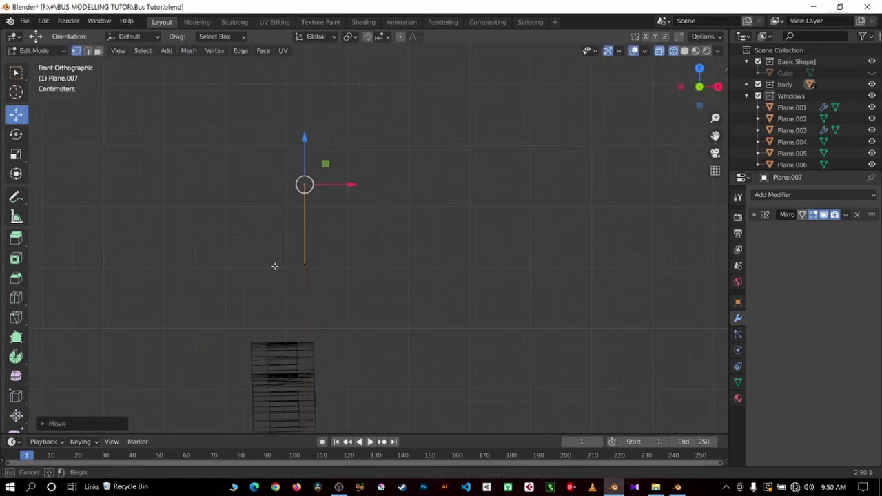
{"action": "scroll", "coordinate": [329, 265], "scroll_direction": "up", "scroll_amount": 1}
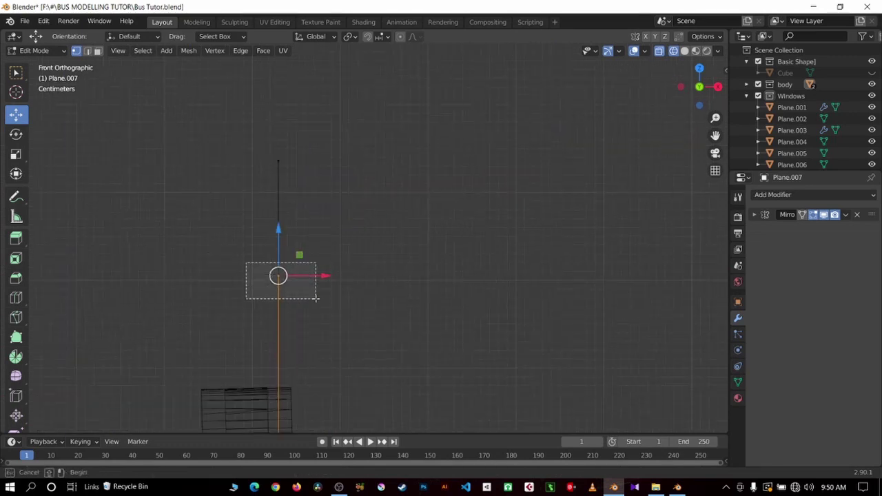
{"action": "middle_click_drag", "start_coordinate": [317, 299], "coordinate": [277, 266]}
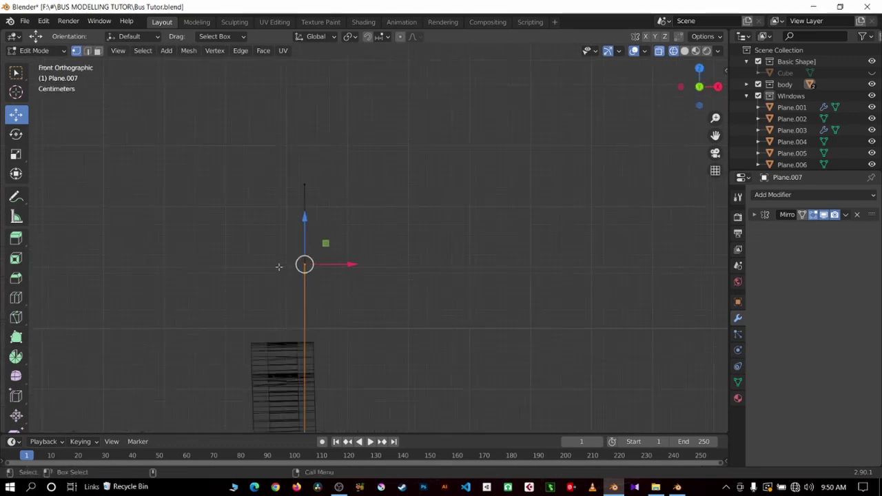
{"action": "left_click_drag", "start_coordinate": [227, 125], "coordinate": [321, 182]}
Move the top vertex left along X, then lower it slightly with the Z arrow.
{"action": "key", "text": "g"}
{"action": "key", "text": "x"}
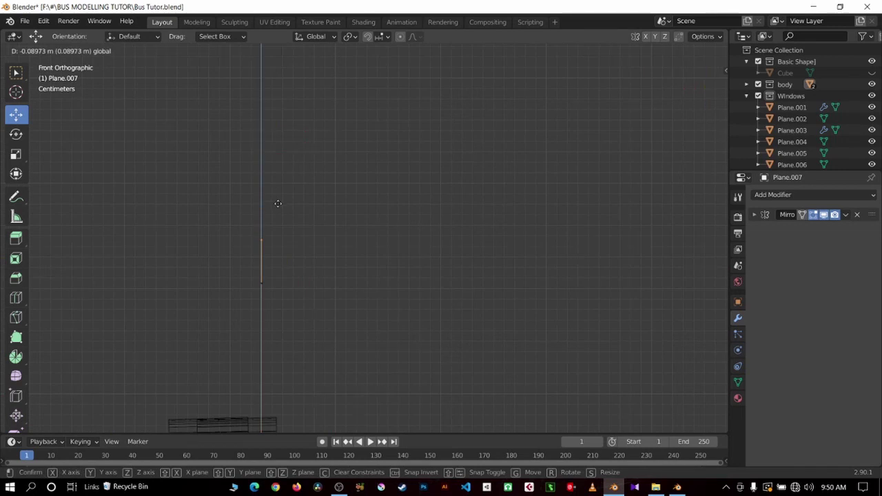
{"action": "left_click", "coordinate": [236, 220]}
{"action": "left_click_drag", "start_coordinate": [109, 240], "coordinate": [111, 324]}
{"action": "middle_click_drag", "start_coordinate": [61, 297], "coordinate": [233, 323], "text": "shift"}
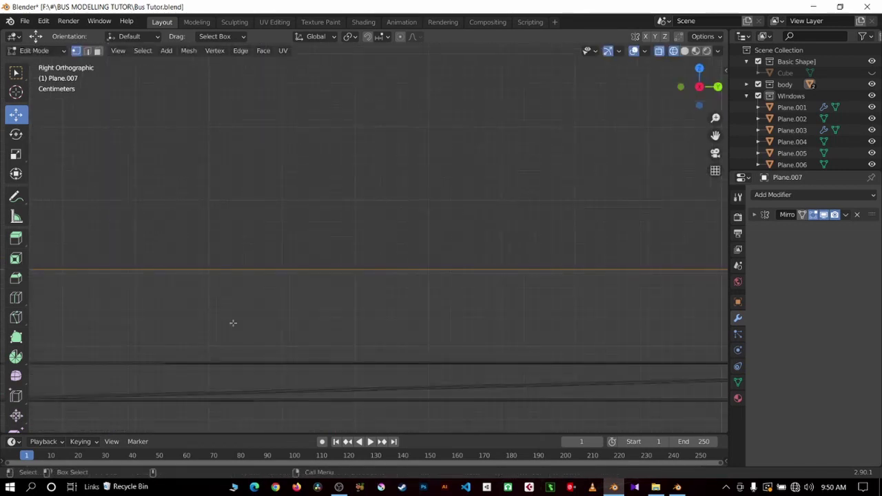
Box-select the panel's upper vertices in Front Orthographic and frame the panel's top.
{"action": "scroll", "coordinate": [233, 322], "scroll_direction": "down", "scroll_amount": 5}
{"action": "scroll", "coordinate": [233, 323], "scroll_direction": "down", "scroll_amount": 3}
{"action": "scroll", "coordinate": [492, 219], "scroll_direction": "up", "scroll_amount": 4}
{"action": "scroll", "coordinate": [492, 220], "scroll_direction": "up", "scroll_amount": 3}
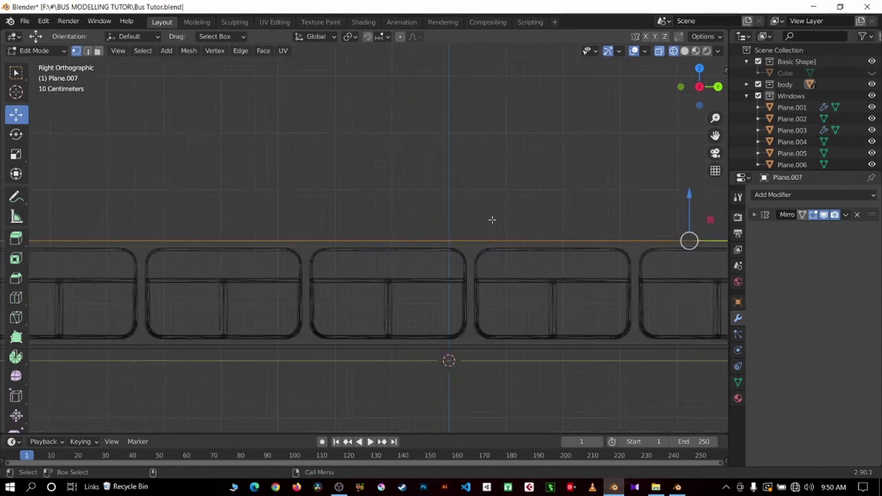
{"action": "key", "text": "KP_1"}
{"action": "left_click_drag", "start_coordinate": [295, 128], "coordinate": [450, 278]}
{"action": "middle_click_drag", "start_coordinate": [344, 219], "coordinate": [348, 258]}
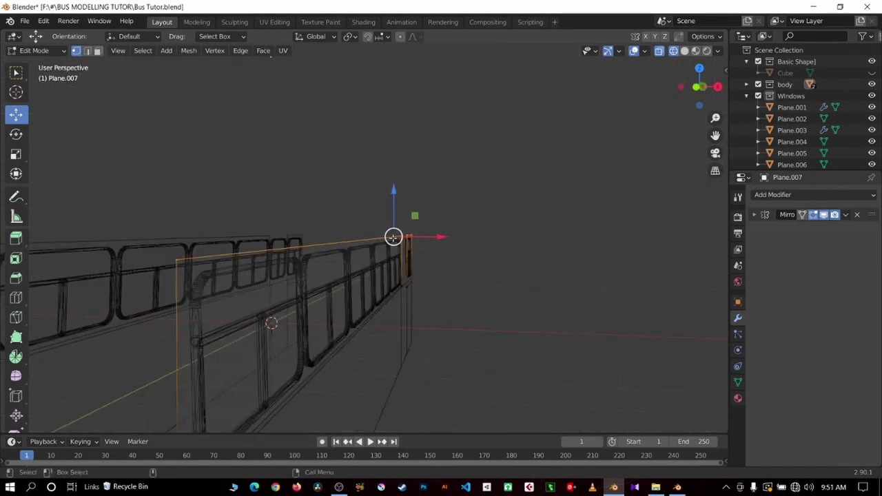
{"action": "key", "text": "KP_1"}
{"action": "scroll", "coordinate": [434, 227], "scroll_direction": "up", "scroll_amount": 1}
{"action": "scroll", "coordinate": [441, 231], "scroll_direction": "up", "scroll_amount": 2}
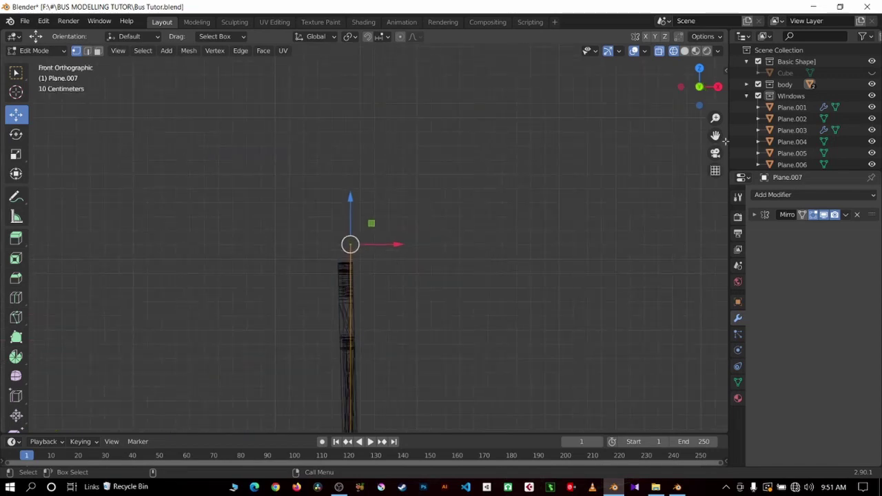
{"action": "left_click_drag", "start_coordinate": [717, 135], "coordinate": [441, 247]}
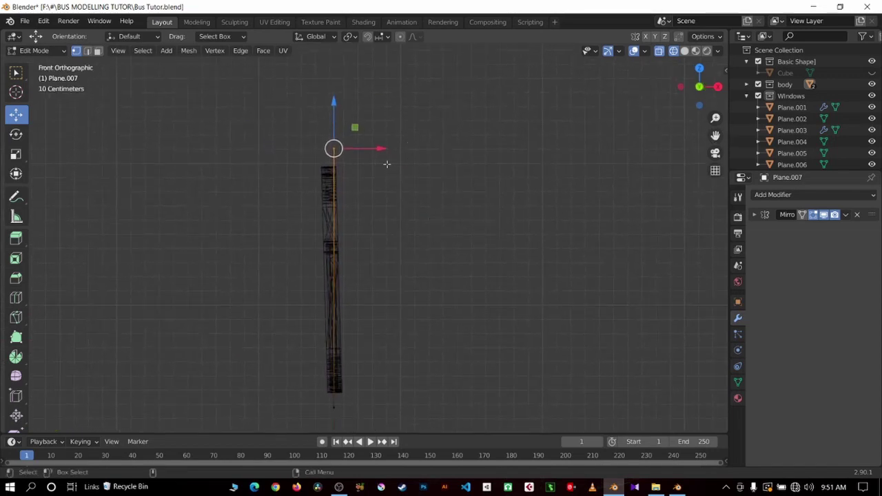
Slide the upper vertices sideways along X, nudging them about 0.0097 m further.
{"action": "left_click_drag", "start_coordinate": [387, 148], "coordinate": [368, 147]}
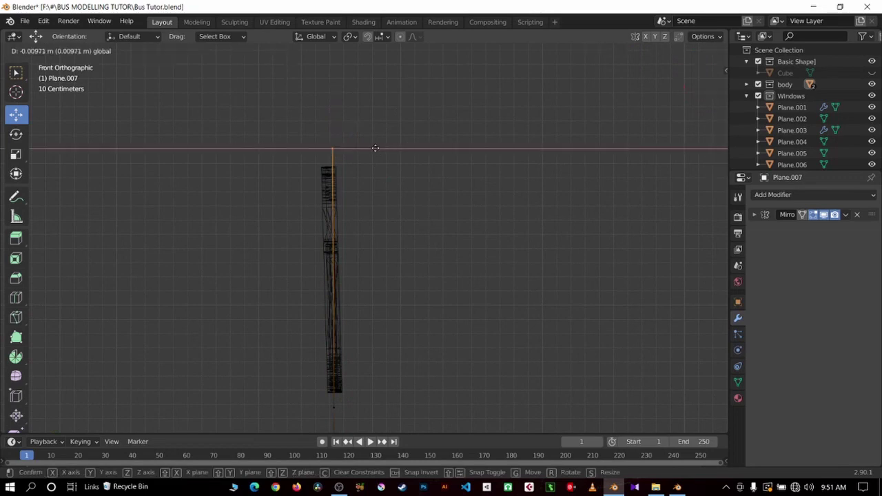
{"action": "scroll", "coordinate": [352, 177], "scroll_direction": "up", "scroll_amount": 2}
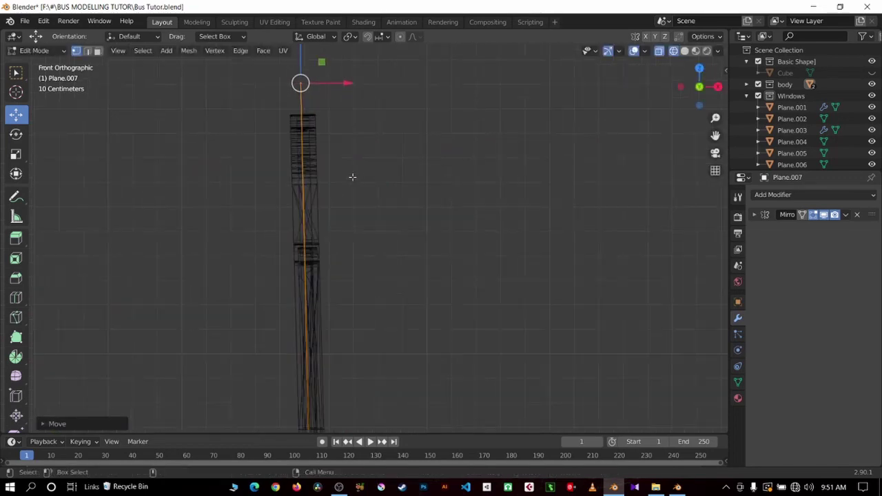
{"action": "left_click_drag", "start_coordinate": [348, 82], "coordinate": [347, 85]}
{"action": "left_click", "coordinate": [347, 89]}
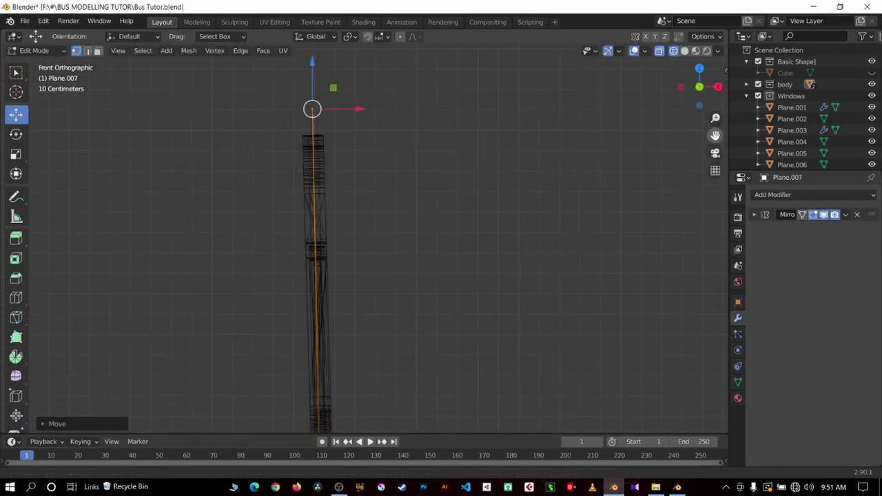
{"action": "middle_click_drag", "start_coordinate": [401, 330], "coordinate": [415, 262], "text": "shift"}
{"action": "left_click_drag", "start_coordinate": [289, 320], "coordinate": [321, 354]}
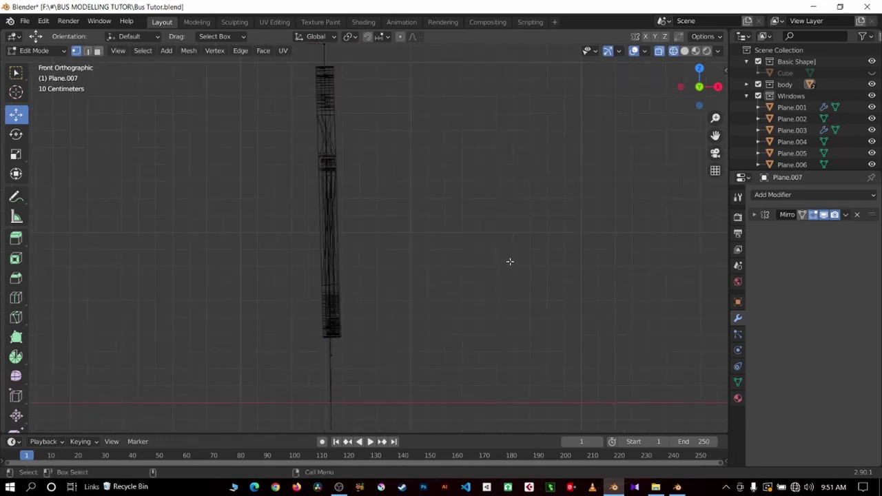
Return to Object Mode and orbit around the window panels, briefly selecting Plane.003.
{"action": "key", "text": "Tab"}
{"action": "left_click", "coordinate": [330, 273]}
{"action": "scroll", "coordinate": [425, 239], "scroll_direction": "down", "scroll_amount": 2}
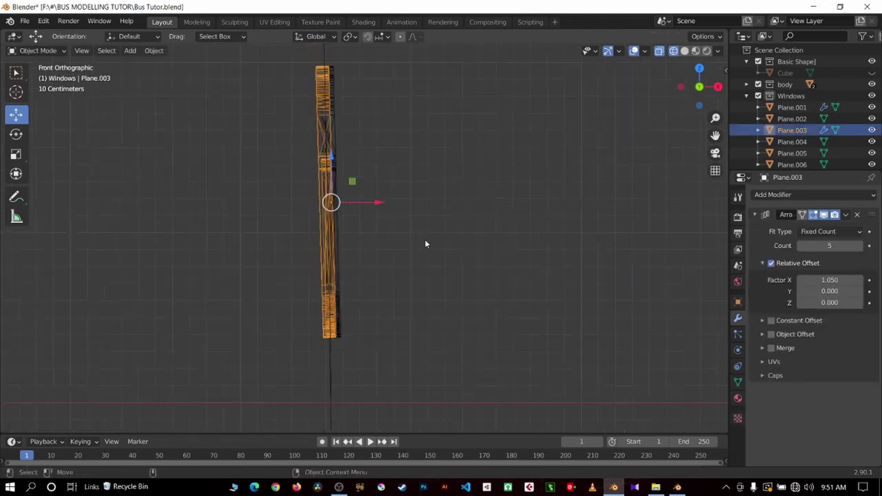
{"action": "scroll", "coordinate": [621, 179], "scroll_direction": "down", "scroll_amount": 2}
{"action": "scroll", "coordinate": [542, 206], "scroll_direction": "down", "scroll_amount": 2}
{"action": "left_click", "coordinate": [542, 206]}
{"action": "scroll", "coordinate": [543, 205], "scroll_direction": "up", "scroll_amount": 2}
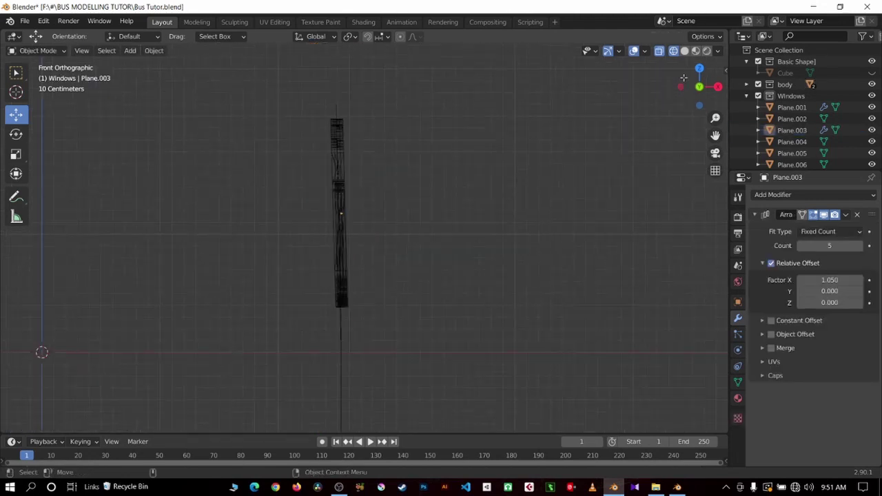
{"action": "left_click_drag", "start_coordinate": [684, 77], "coordinate": [541, 201]}
{"action": "scroll", "coordinate": [542, 201], "scroll_direction": "down", "scroll_amount": 3}
{"action": "mouse_move", "coordinate": [450, 205]}
{"action": "middle_mouse_down"}
{"action": "mouse_move", "coordinate": [357, 214]}
{"action": "mouse_move", "coordinate": [361, 232]}
{"action": "mouse_move", "coordinate": [324, 221]}
{"action": "mouse_move", "coordinate": [522, 228]}
{"action": "mouse_move", "coordinate": [382, 237]}
{"action": "mouse_move", "coordinate": [423, 241]}
{"action": "mouse_move", "coordinate": [400, 242]}
{"action": "mouse_move", "coordinate": [409, 217]}
{"action": "middle_mouse_up"}
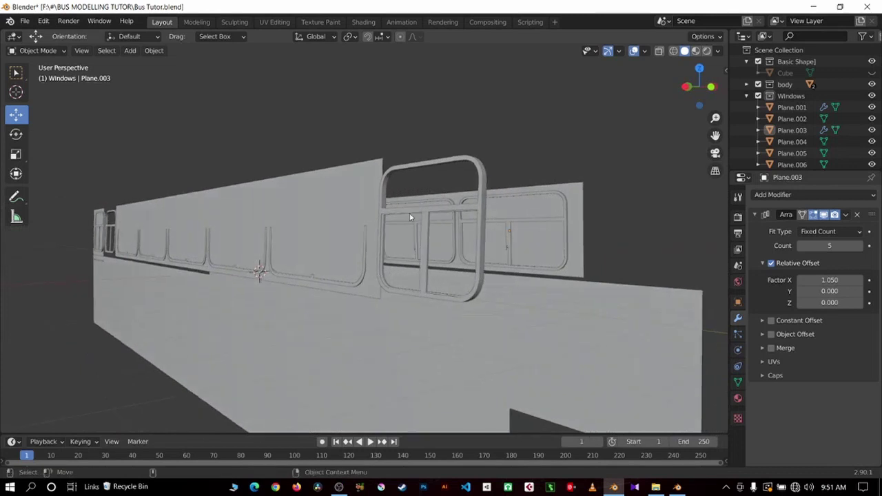
Select Plane.006 and Plane.007, then box-select the right and left window panels in front view.
{"action": "left_click", "coordinate": [410, 217]}
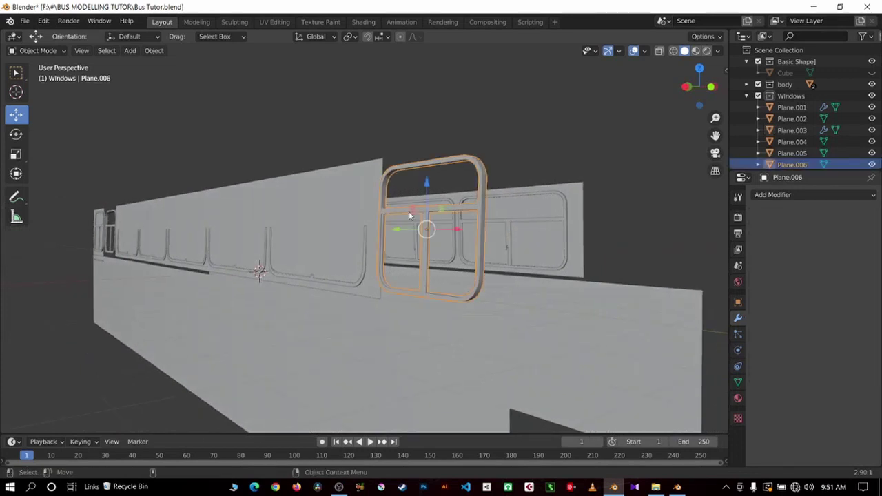
{"action": "mouse_move", "coordinate": [408, 215]}
{"action": "middle_mouse_down"}
{"action": "mouse_move", "coordinate": [522, 252]}
{"action": "mouse_move", "coordinate": [263, 229]}
{"action": "middle_mouse_up"}
{"action": "left_click", "coordinate": [226, 252]}
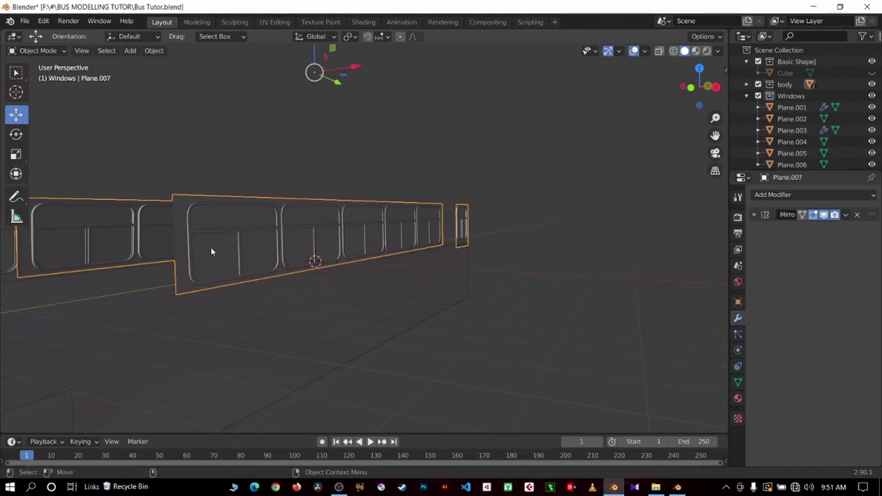
{"action": "key", "text": "KP_1"}
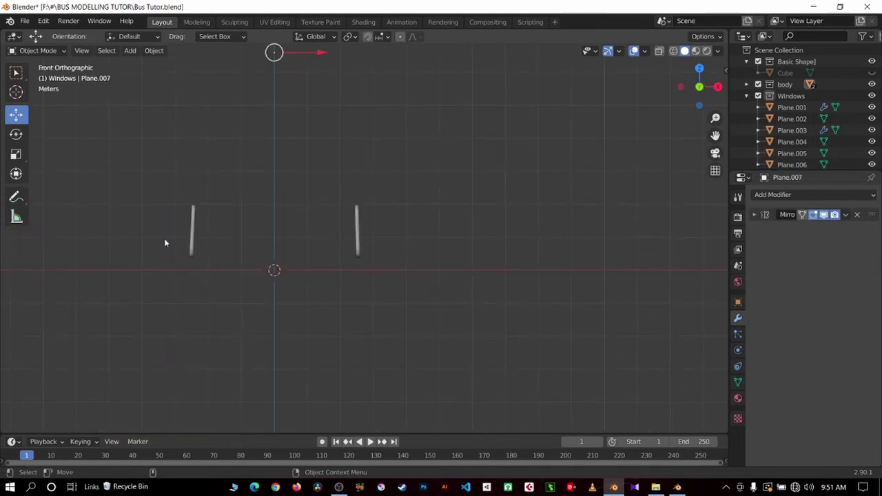
{"action": "scroll", "coordinate": [521, 207], "scroll_direction": "up", "scroll_amount": 2}
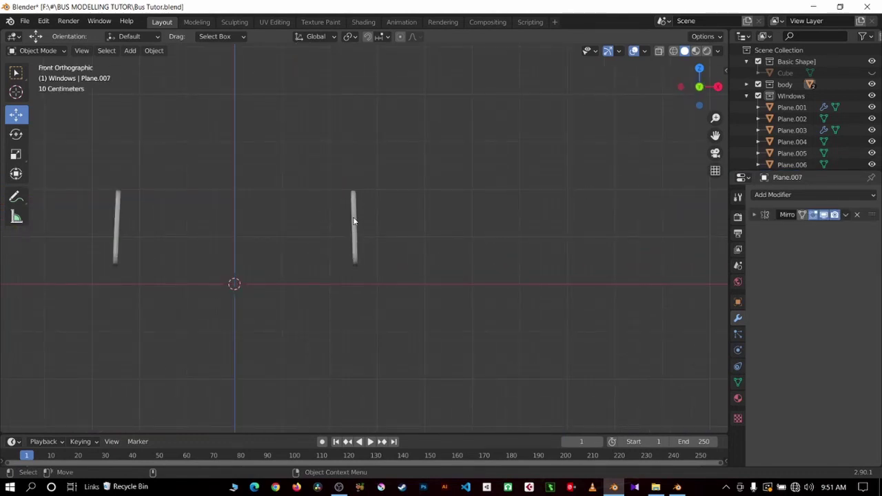
{"action": "left_click_drag", "start_coordinate": [336, 169], "coordinate": [427, 320]}
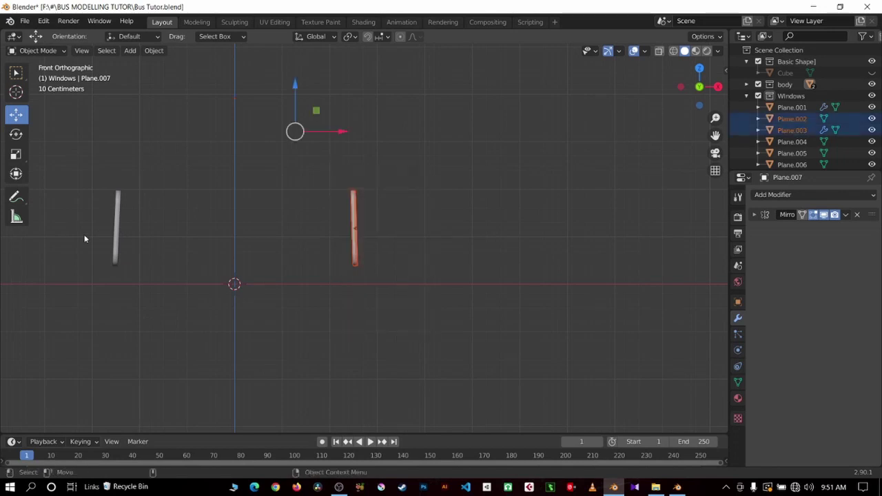
{"action": "left_click_drag", "start_coordinate": [86, 171], "coordinate": [181, 296]}
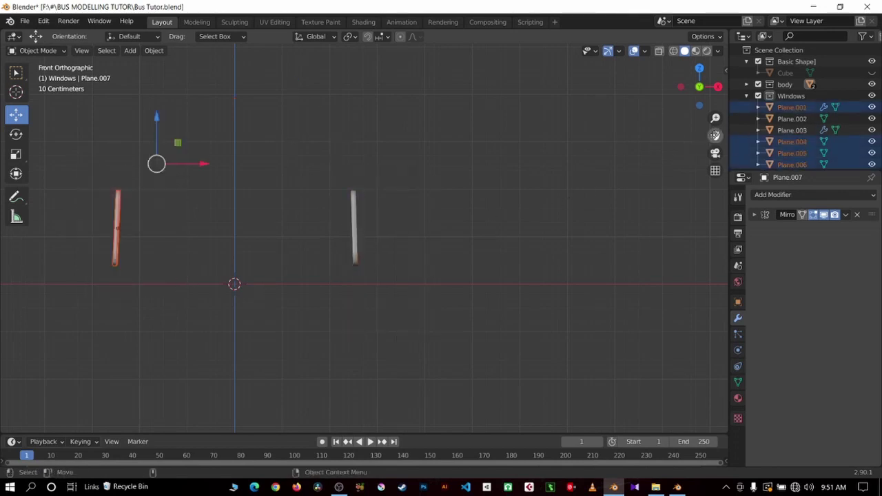
{"action": "left_click_drag", "start_coordinate": [715, 135], "coordinate": [405, 245]}
Select Plane.006, add Plane.001 and Plane.005, and make Plane.004 the active panel.
{"action": "left_click", "coordinate": [319, 279]}
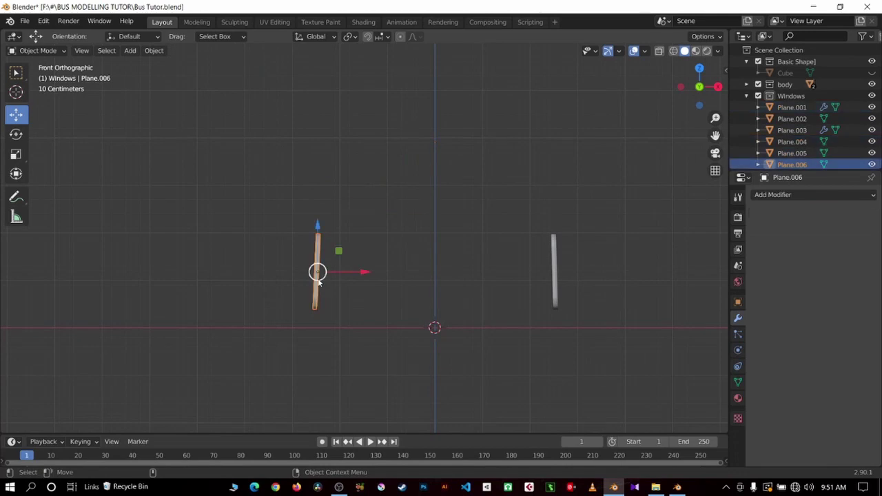
{"action": "mouse_move", "coordinate": [339, 280]}
{"action": "middle_mouse_down"}
{"action": "mouse_move", "coordinate": [426, 317]}
{"action": "mouse_move", "coordinate": [401, 289]}
{"action": "mouse_move", "coordinate": [410, 305]}
{"action": "mouse_move", "coordinate": [222, 308]}
{"action": "middle_mouse_up"}
{"action": "left_click", "coordinate": [427, 316], "text": "shift"}
{"action": "left_click", "coordinate": [195, 277], "text": "shift"}
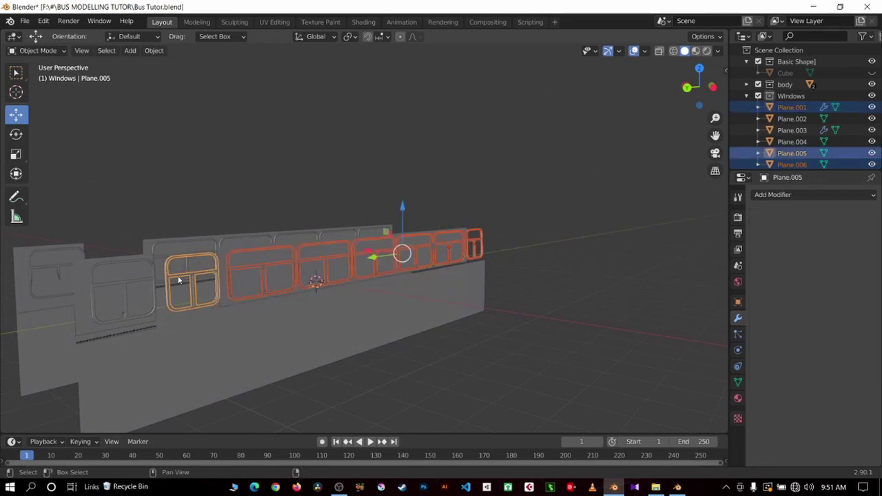
{"action": "left_click", "coordinate": [125, 294], "text": "shift"}
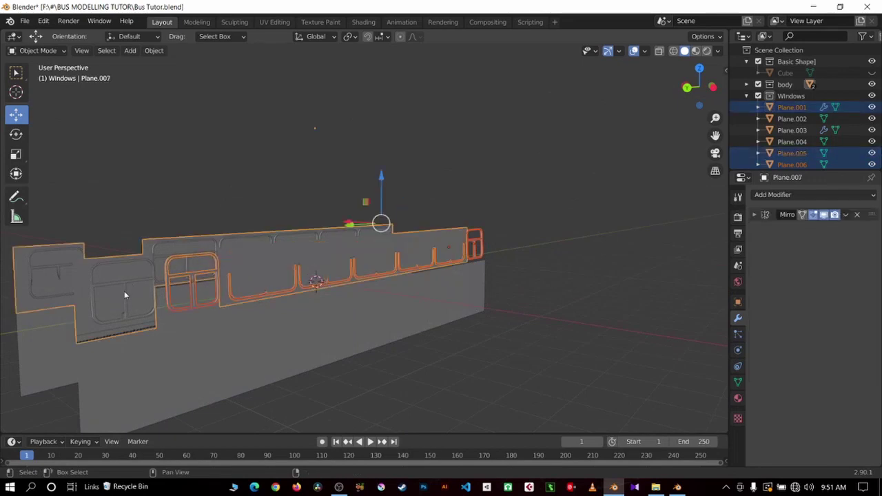
{"action": "left_click", "coordinate": [144, 325], "text": "shift"}
{"action": "mouse_move", "coordinate": [144, 325]}
{"action": "middle_mouse_down"}
{"action": "mouse_move", "coordinate": [183, 309]}
{"action": "mouse_move", "coordinate": [435, 260]}
{"action": "middle_mouse_up"}
{"action": "left_click", "coordinate": [156, 312], "text": "shift"}
Switch to a front orthographic wireframe view framed on the selected panels.
{"action": "key", "text": "KP_5"}
{"action": "key", "text": "KP_1"}
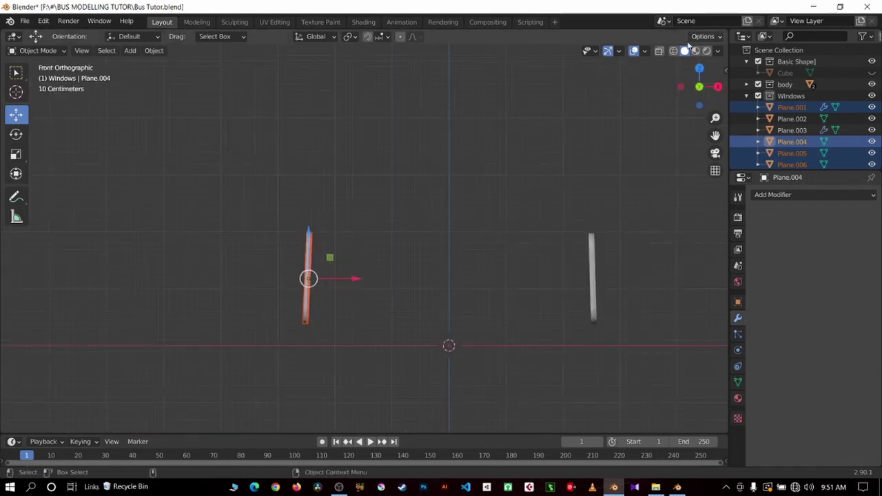
{"action": "left_click", "coordinate": [674, 51]}
{"action": "mouse_move", "coordinate": [715, 135]}
{"action": "left_mouse_down"}
{"action": "mouse_move", "coordinate": [749, 131]}
{"action": "mouse_move", "coordinate": [734, 135]}
{"action": "left_mouse_up"}
{"action": "scroll", "coordinate": [584, 163], "scroll_direction": "up", "scroll_amount": 5}
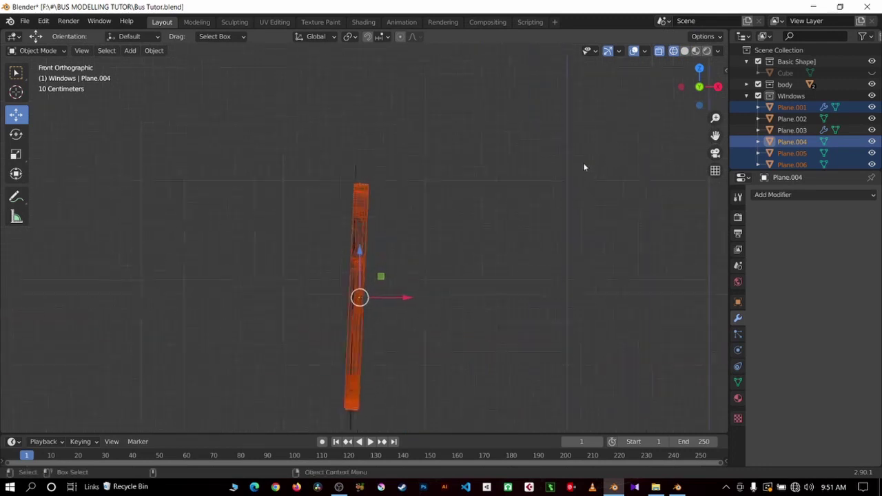
Rotate the left frames -0.88°, shift them 0.0065 m on X, and select the thin vertical panel.
{"action": "key", "text": "r"}
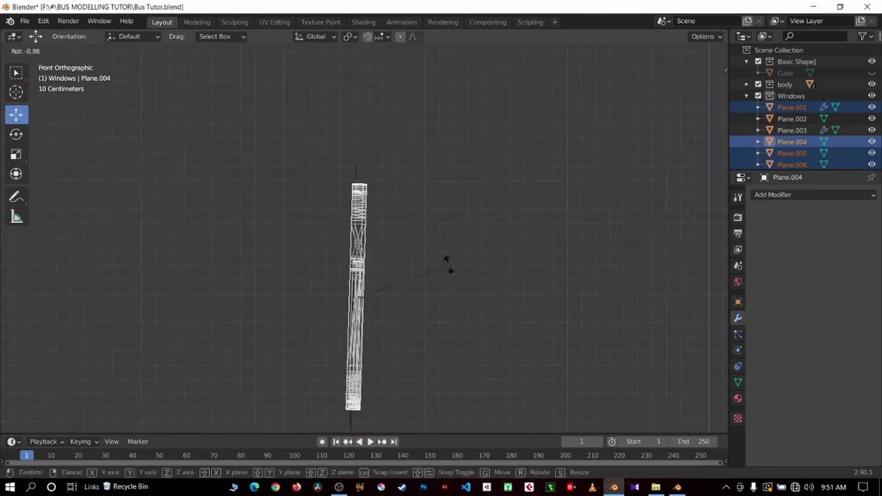
{"action": "key", "text": "Return"}
{"action": "left_click_drag", "start_coordinate": [409, 298], "coordinate": [414, 298]}
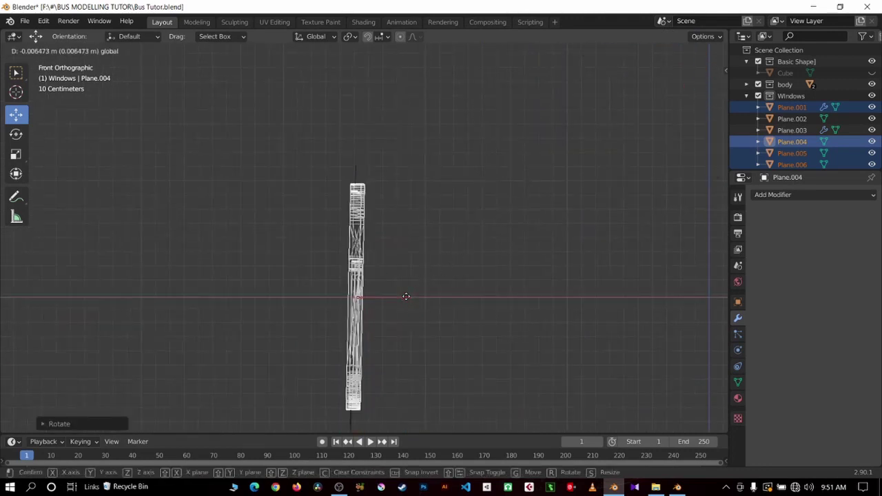
{"action": "left_click", "coordinate": [395, 125]}
{"action": "left_click_drag", "start_coordinate": [338, 109], "coordinate": [362, 126]}
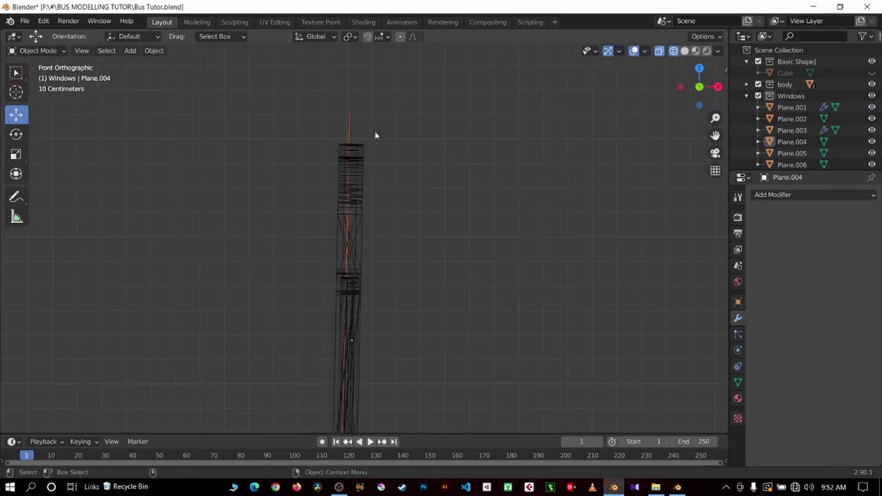
{"action": "scroll", "coordinate": [352, 193], "scroll_direction": "down", "scroll_amount": 3}
{"action": "scroll", "coordinate": [353, 277], "scroll_direction": "down", "scroll_amount": 1}
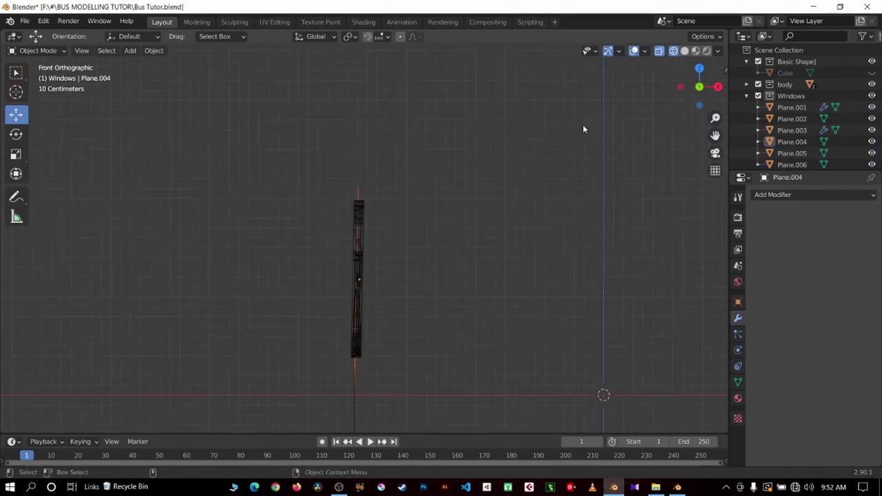
Return to solid shading and orbit around the bus side.
{"action": "left_click", "coordinate": [686, 52]}
{"action": "mouse_move", "coordinate": [458, 128]}
{"action": "middle_mouse_down"}
{"action": "mouse_move", "coordinate": [532, 122]}
{"action": "mouse_move", "coordinate": [433, 148]}
{"action": "middle_mouse_up"}
{"action": "scroll", "coordinate": [551, 129], "scroll_direction": "down", "scroll_amount": 3}
{"action": "scroll", "coordinate": [562, 138], "scroll_direction": "up", "scroll_amount": 3}
{"action": "scroll", "coordinate": [357, 150], "scroll_direction": "down", "scroll_amount": 3}
{"action": "middle_click_drag", "start_coordinate": [356, 150], "coordinate": [262, 156]}
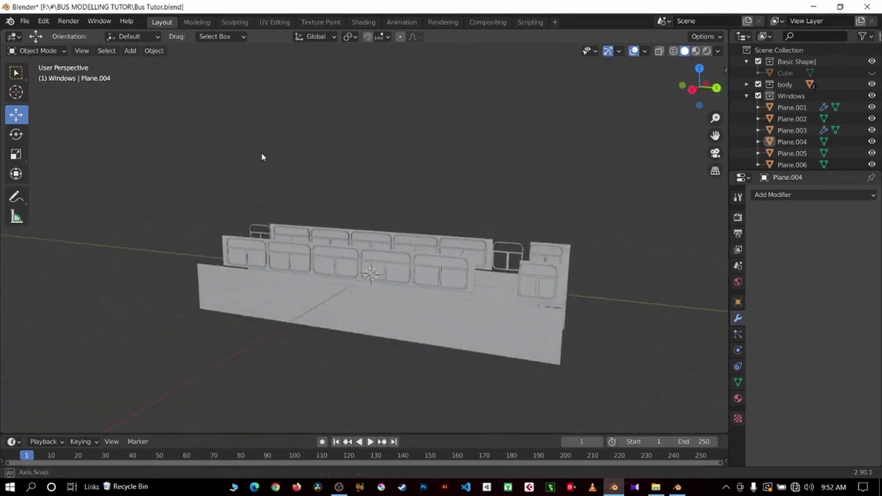
{"action": "scroll", "coordinate": [454, 175], "scroll_direction": "up", "scroll_amount": 3}
{"action": "middle_click_drag", "start_coordinate": [453, 174], "coordinate": [429, 213]}
{"action": "scroll", "coordinate": [492, 191], "scroll_direction": "up", "scroll_amount": 3}
{"action": "scroll", "coordinate": [476, 173], "scroll_direction": "down", "scroll_amount": 3}
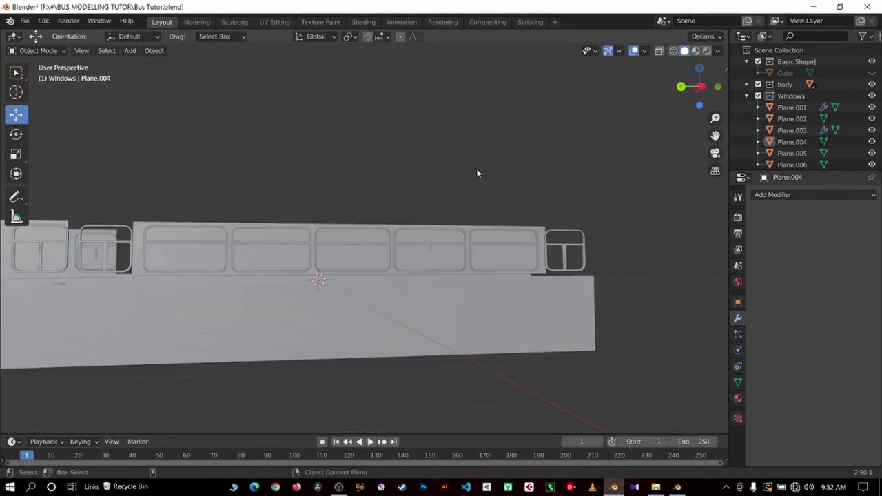
{"action": "mouse_move", "coordinate": [476, 174]}
{"action": "middle_mouse_down"}
{"action": "mouse_move", "coordinate": [488, 198]}
{"action": "mouse_move", "coordinate": [564, 176]}
{"action": "middle_mouse_up"}
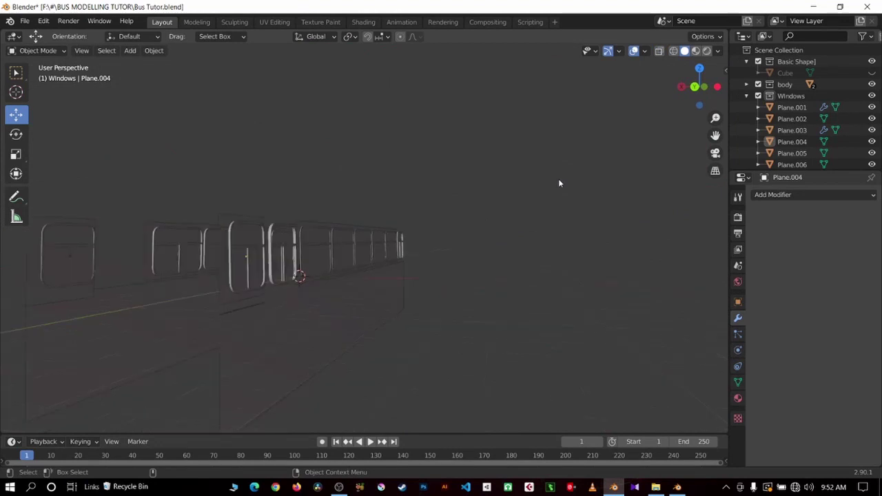
View the bus side from the right, pan to its front, and select Plane.007.
{"action": "key", "text": "KP_3"}
{"action": "scroll", "coordinate": [355, 298], "scroll_direction": "up", "scroll_amount": 1}
{"action": "scroll", "coordinate": [293, 242], "scroll_direction": "up", "scroll_amount": 4}
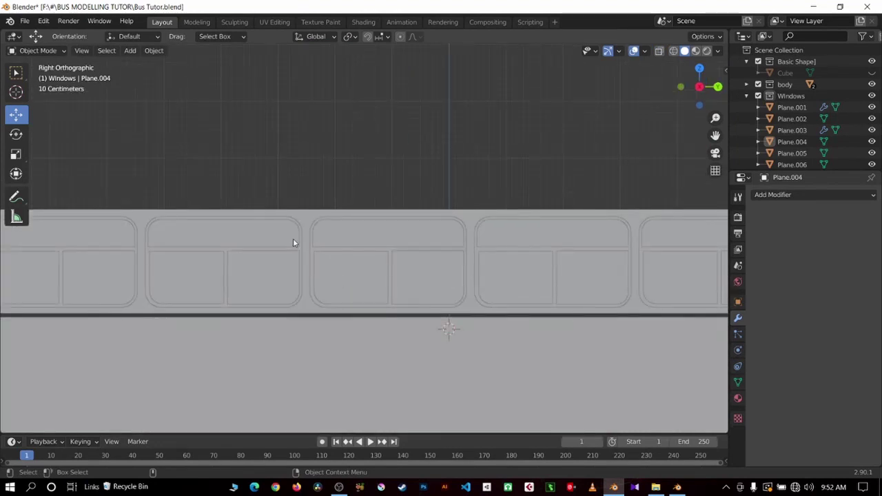
{"action": "left_click_drag", "start_coordinate": [715, 136], "coordinate": [405, 229]}
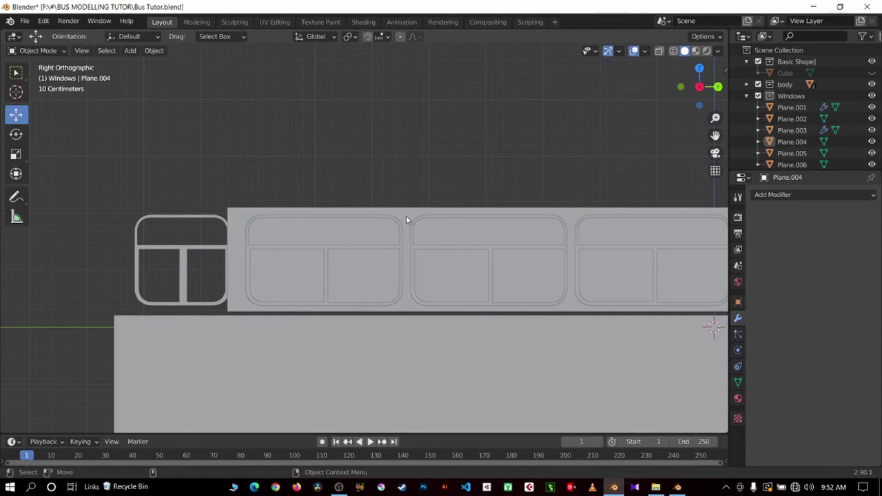
{"action": "left_click", "coordinate": [312, 253]}
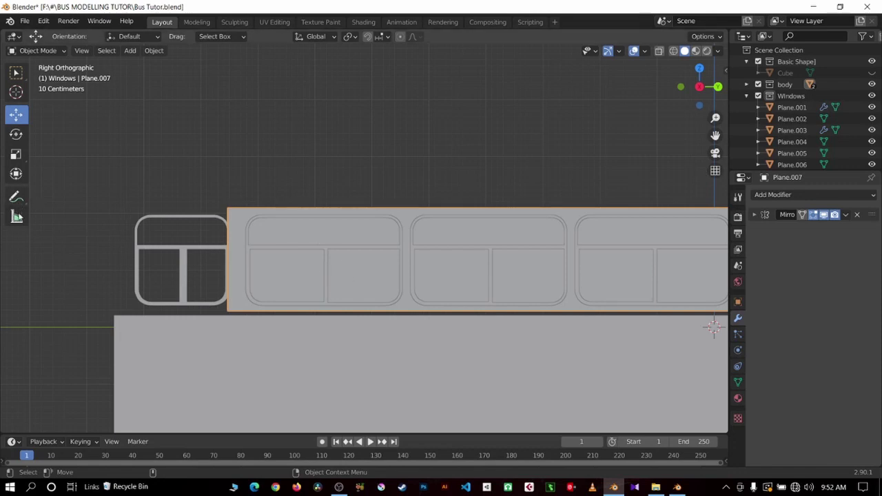
Enter Edit Mode on Plane.007 with the Knife tool and zoom in on the first window.
{"action": "key", "text": "Tab"}
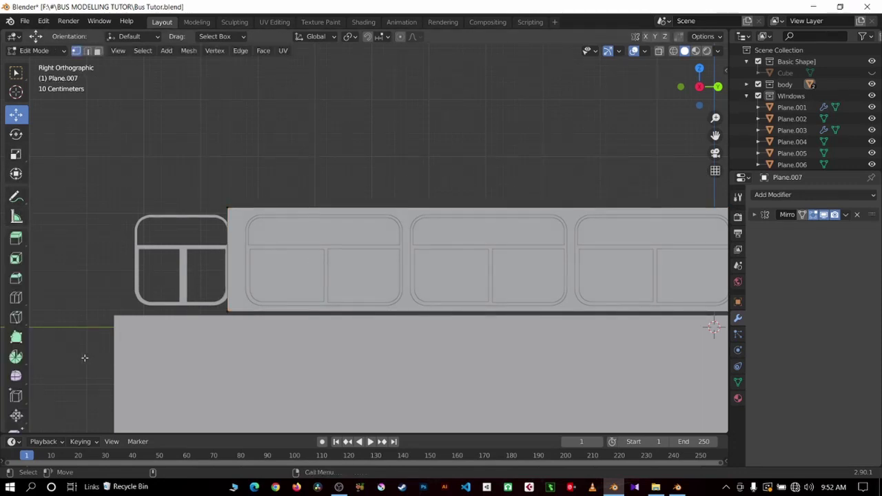
{"action": "left_click", "coordinate": [15, 317]}
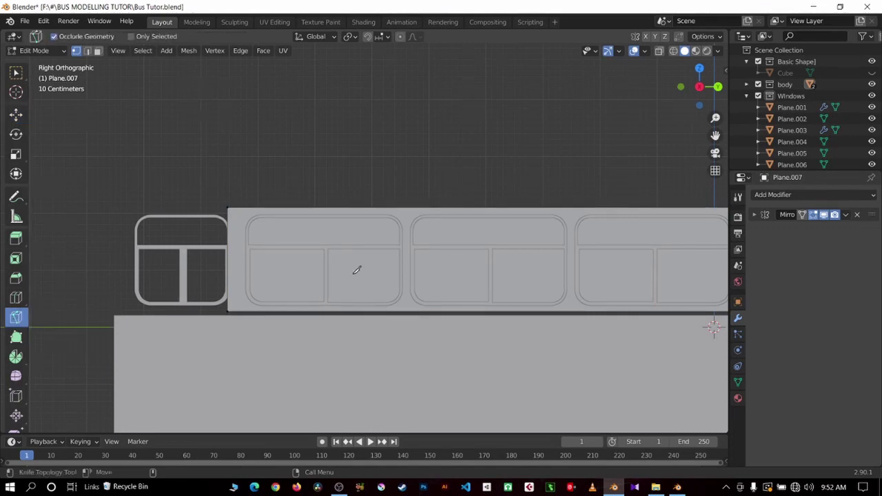
{"action": "scroll", "coordinate": [356, 270], "scroll_direction": "up", "scroll_amount": 4}
{"action": "left_click_drag", "start_coordinate": [716, 135], "coordinate": [769, 144]}
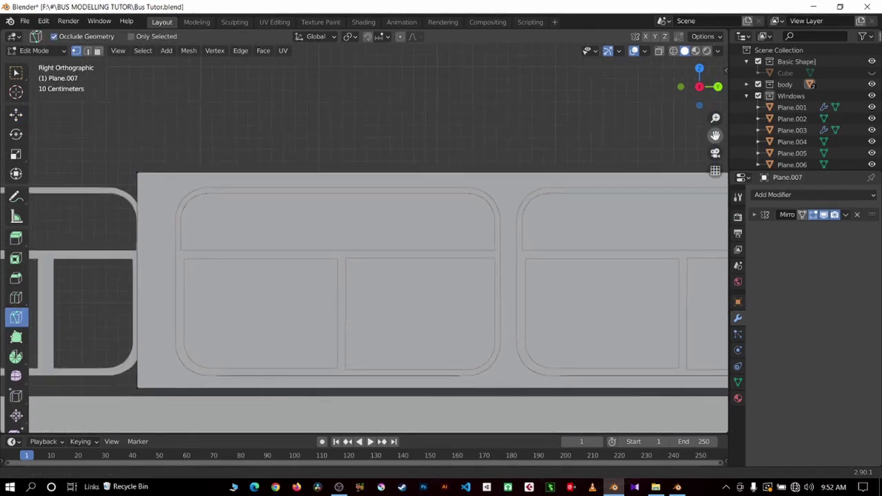
{"action": "scroll", "coordinate": [330, 150], "scroll_direction": "up", "scroll_amount": 2}
Place knife points around the first window's top edge, right corner, bottom and left side.
{"action": "left_click", "coordinate": [137, 168]}
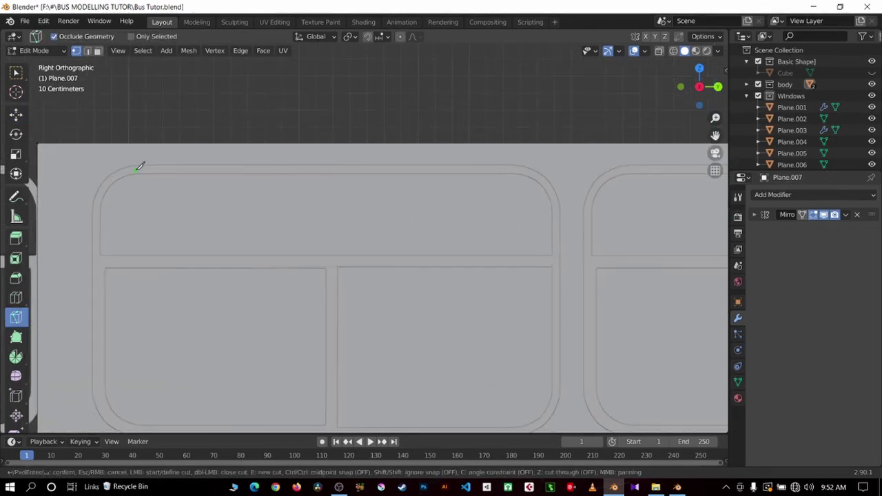
{"action": "left_click", "coordinate": [524, 168]}
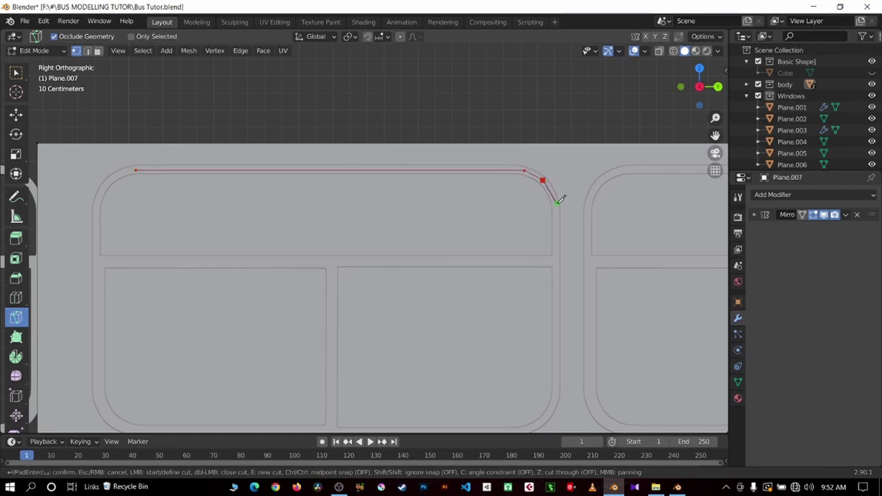
{"action": "left_click", "coordinate": [557, 258]}
{"action": "scroll", "coordinate": [557, 258], "scroll_direction": "down", "scroll_amount": 2}
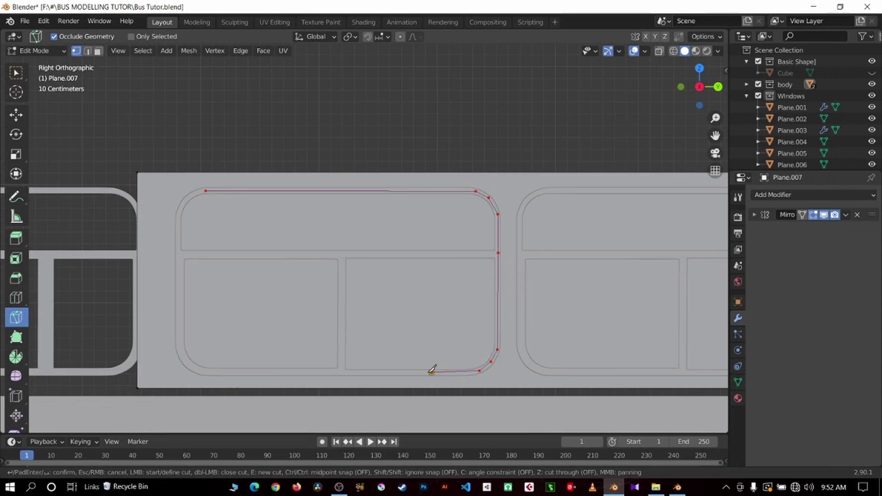
{"action": "left_click", "coordinate": [431, 371]}
{"action": "left_click", "coordinate": [335, 373]}
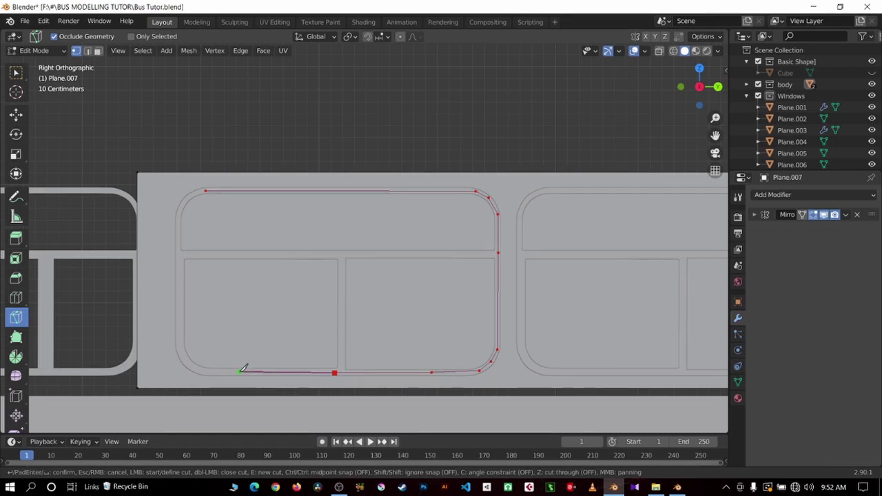
{"action": "left_click", "coordinate": [239, 372]}
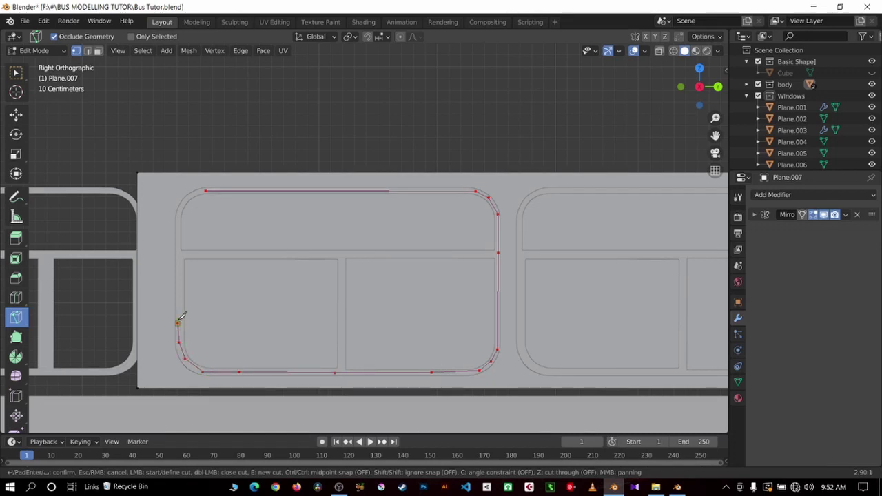
{"action": "left_click", "coordinate": [178, 322]}
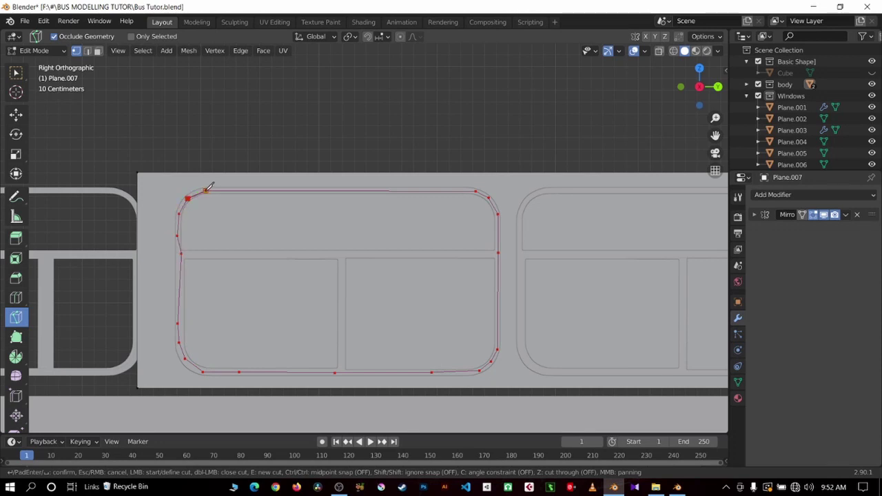
Confirm the knife cut and delete the window's three pane faces.
{"action": "key", "text": "Return"}
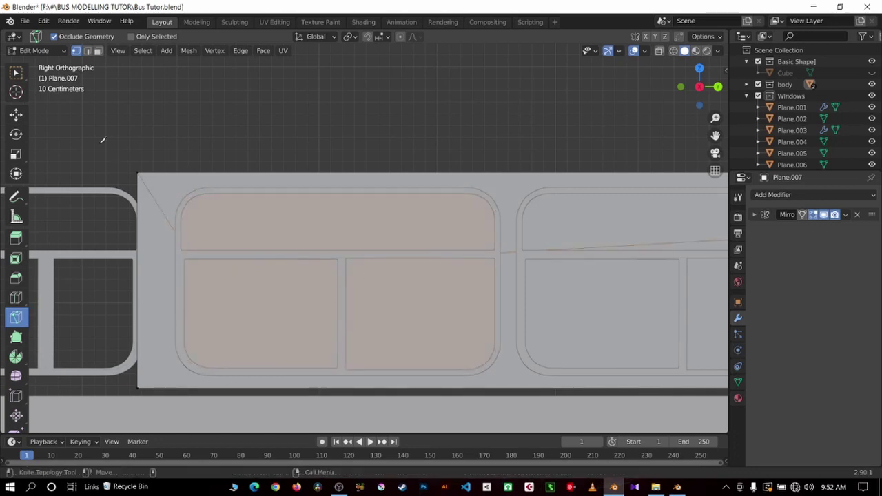
{"action": "key", "text": "3"}
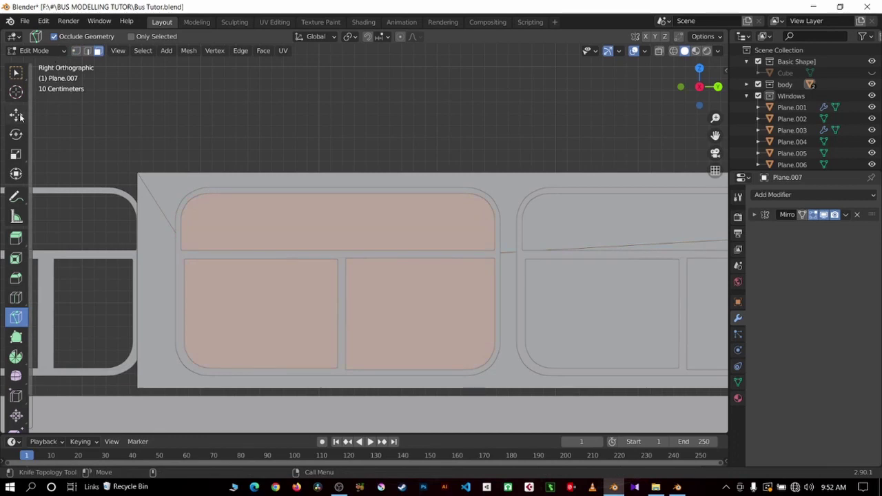
{"action": "left_click", "coordinate": [19, 115]}
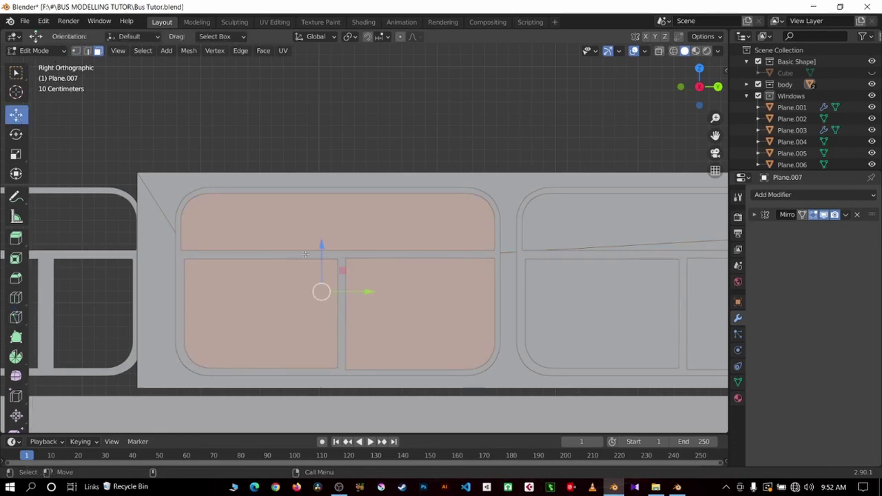
{"action": "key", "text": "x"}
{"action": "left_click", "coordinate": [322, 289]}
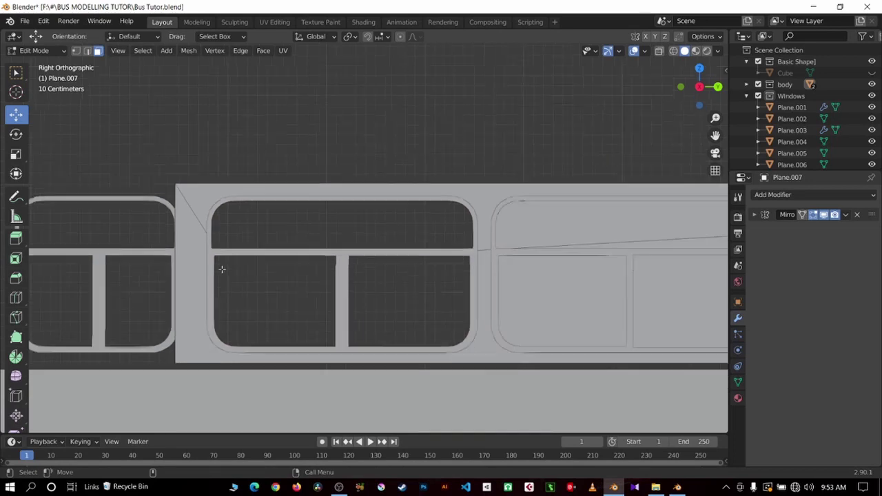
Orbit to check the open panes, then return to Object Mode and the right side view.
{"action": "scroll", "coordinate": [221, 268], "scroll_direction": "down", "scroll_amount": 2}
{"action": "mouse_move", "coordinate": [285, 252]}
{"action": "middle_mouse_down"}
{"action": "mouse_move", "coordinate": [422, 268]}
{"action": "mouse_move", "coordinate": [549, 241]}
{"action": "mouse_move", "coordinate": [599, 178]}
{"action": "mouse_move", "coordinate": [377, 140]}
{"action": "middle_mouse_up"}
{"action": "key", "text": "Tab"}
{"action": "scroll", "coordinate": [599, 178], "scroll_direction": "up", "scroll_amount": 2}
{"action": "key", "text": "KP_3"}
Make a first knife cut on the window panel mesh and confirm it.
{"action": "key", "text": "Tab"}
{"action": "key", "text": "k"}
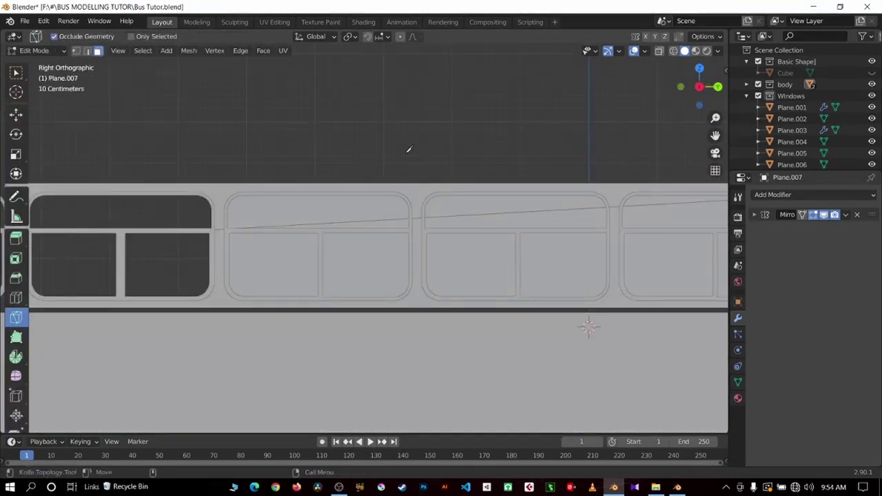
{"action": "scroll", "coordinate": [457, 275], "scroll_direction": "down", "scroll_amount": 5}
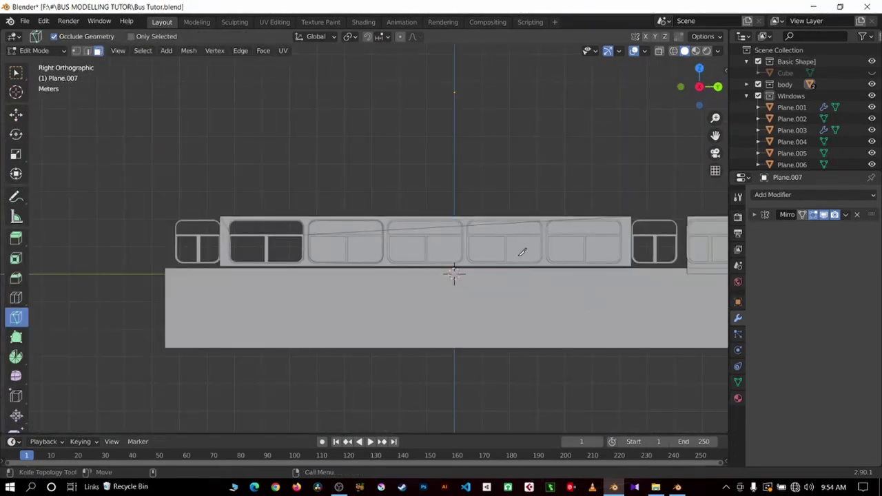
{"action": "scroll", "coordinate": [532, 246], "scroll_direction": "down", "scroll_amount": 1}
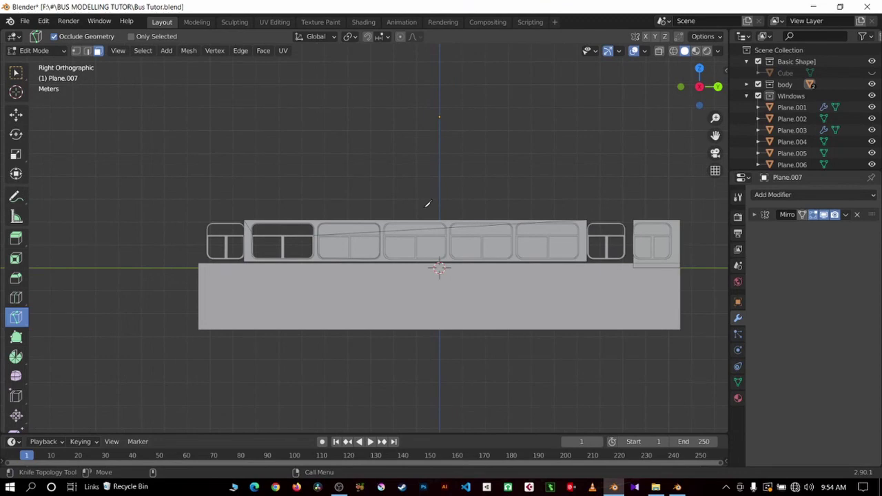
{"action": "scroll", "coordinate": [420, 205], "scroll_direction": "up", "scroll_amount": 4}
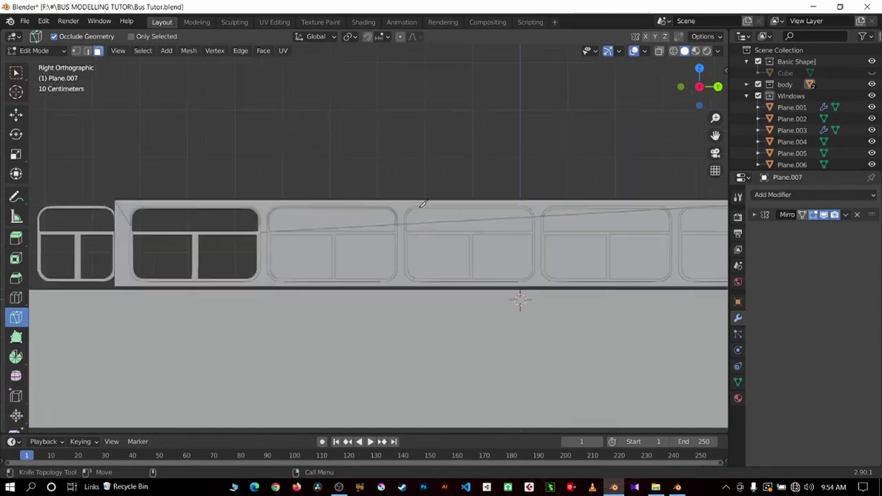
{"action": "scroll", "coordinate": [390, 204], "scroll_direction": "up", "scroll_amount": 5}
{"action": "scroll", "coordinate": [251, 196], "scroll_direction": "down", "scroll_amount": 1}
{"action": "key", "text": "Return"}
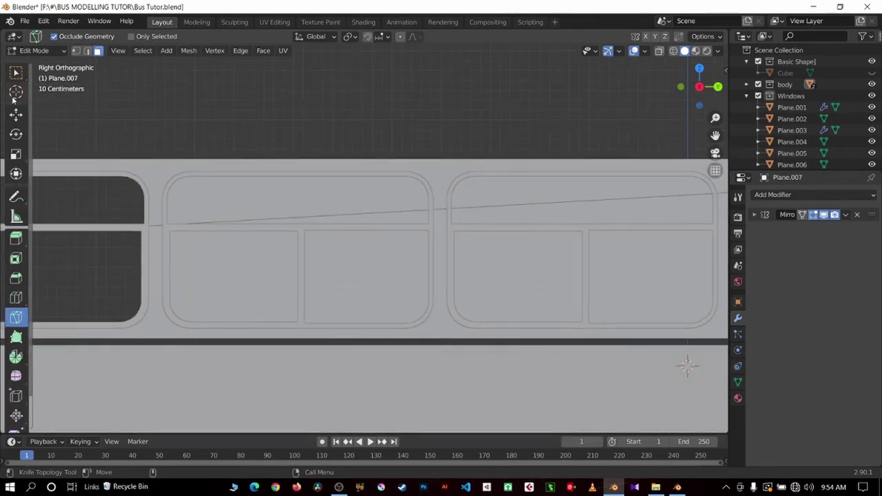
{"action": "left_click", "coordinate": [16, 114]}
{"action": "key", "text": "Tab"}
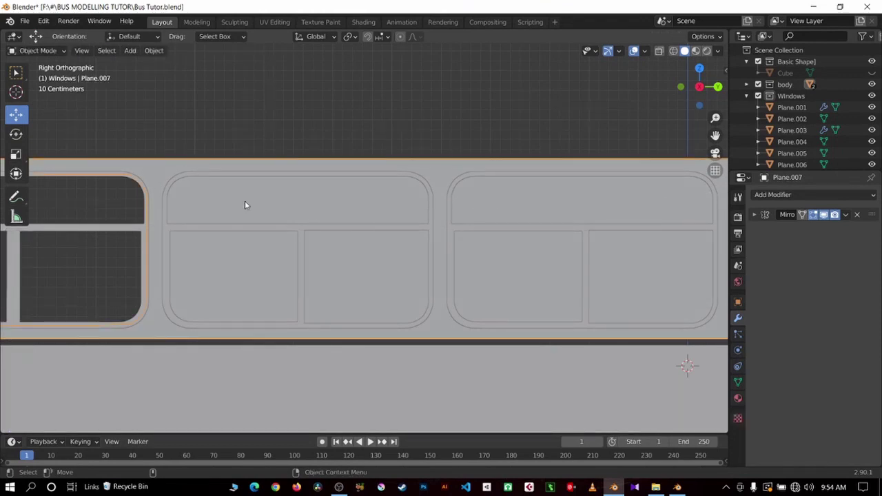
Select the window's upper pane and two lower pane faces, viewed from the straight side view.
{"action": "key", "text": "Tab"}
{"action": "left_click", "coordinate": [16, 317]}
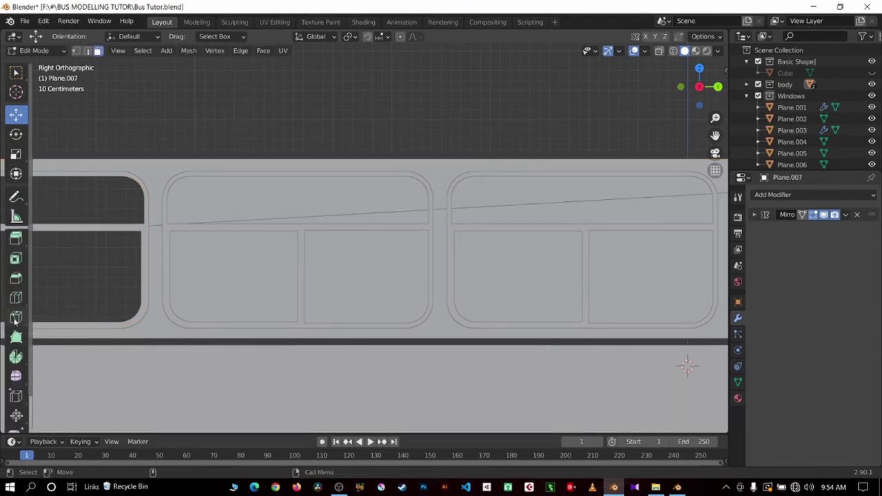
{"action": "scroll", "coordinate": [62, 127], "scroll_direction": "up", "scroll_amount": 2}
{"action": "left_click", "coordinate": [62, 127]}
{"action": "key", "text": "Escape"}
{"action": "left_click", "coordinate": [16, 113]}
{"action": "left_click", "coordinate": [149, 157]}
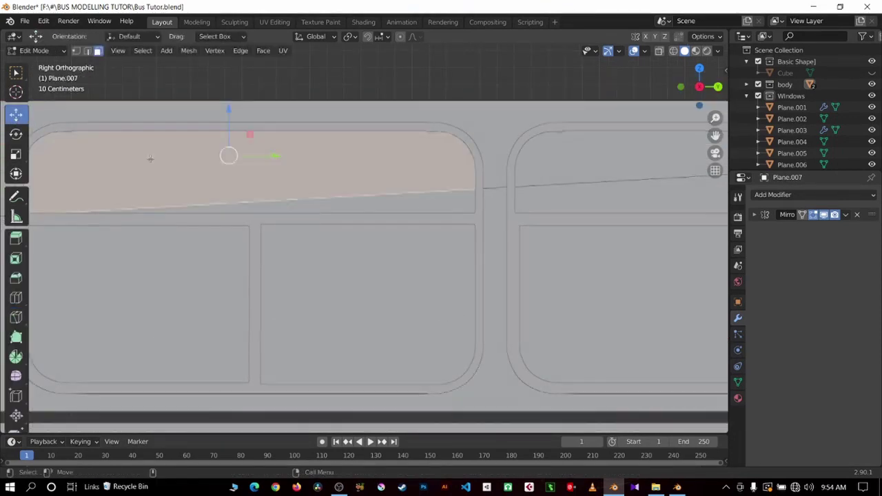
{"action": "scroll", "coordinate": [376, 261], "scroll_direction": "down", "scroll_amount": 1}
{"action": "left_click", "coordinate": [207, 283], "text": "shift"}
{"action": "left_click", "coordinate": [376, 261], "text": "shift"}
{"action": "middle_click_drag", "start_coordinate": [377, 261], "coordinate": [548, 390]}
{"action": "key", "text": "KP_3"}
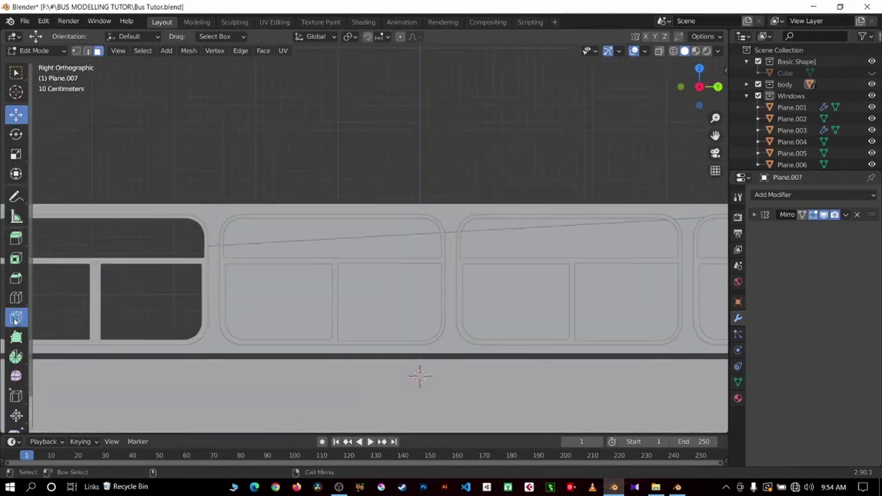
{"action": "scroll", "coordinate": [419, 375], "scroll_direction": "up", "scroll_amount": 2}
Knife-trace the next window's outline around its inner frame corners.
{"action": "key", "text": "k"}
{"action": "scroll", "coordinate": [313, 244], "scroll_direction": "up", "scroll_amount": 1}
{"action": "left_click", "coordinate": [159, 274]}
{"action": "left_click", "coordinate": [171, 382]}
{"action": "left_click", "coordinate": [449, 389]}
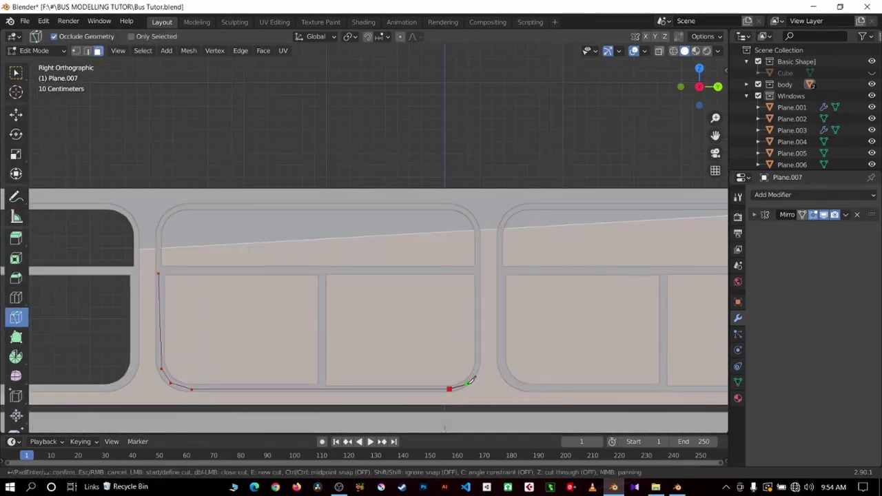
{"action": "left_click", "coordinate": [479, 351]}
{"action": "left_click", "coordinate": [478, 228]}
{"action": "left_click", "coordinate": [458, 208]}
{"action": "left_click", "coordinate": [438, 207]}
{"action": "key", "text": "Return"}
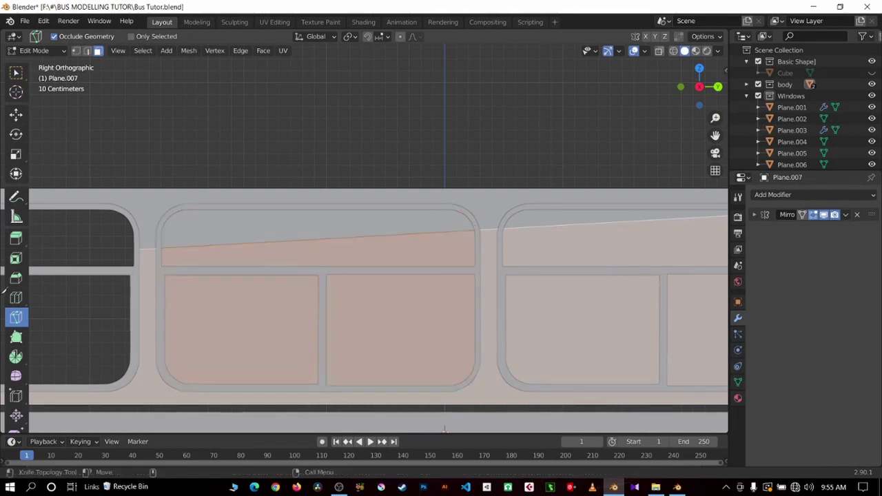
{"action": "left_click", "coordinate": [16, 114]}
Cut a closed outline along the window's left side and delete that pane face.
{"action": "scroll", "coordinate": [237, 351], "scroll_direction": "down", "scroll_amount": 3}
{"action": "scroll", "coordinate": [415, 235], "scroll_direction": "up", "scroll_amount": 3}
{"action": "key", "text": "k"}
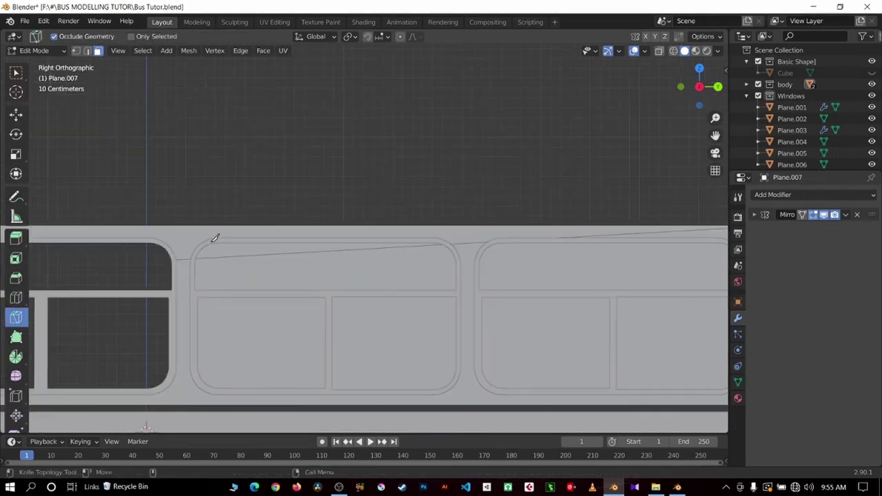
{"action": "left_click", "coordinate": [200, 246]}
{"action": "left_click", "coordinate": [200, 384]}
{"action": "left_click", "coordinate": [216, 392]}
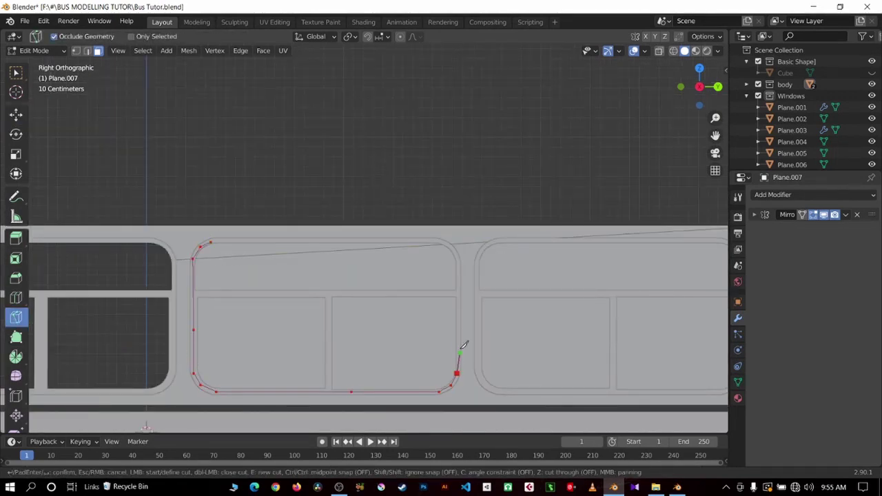
{"action": "left_click", "coordinate": [208, 244]}
{"action": "key", "text": "Return"}
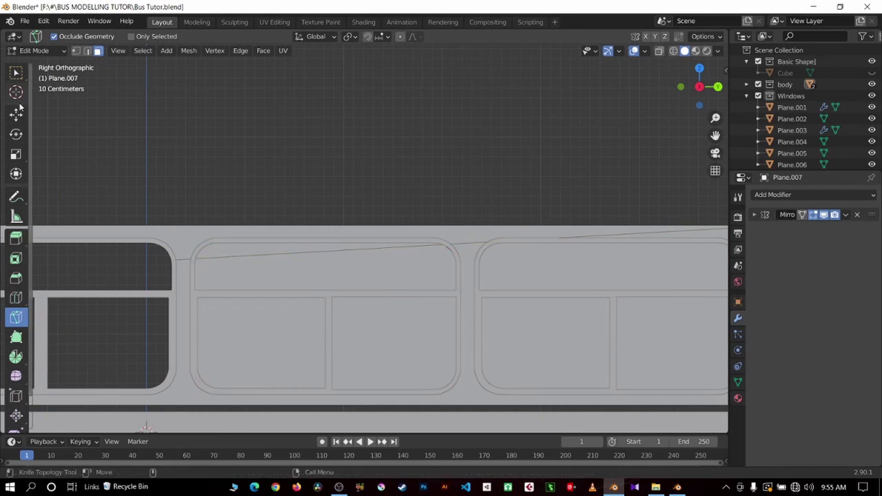
{"action": "key", "text": "x"}
{"action": "left_click", "coordinate": [261, 255]}
{"action": "scroll", "coordinate": [261, 255], "scroll_direction": "down", "scroll_amount": 3}
{"action": "scroll", "coordinate": [110, 289], "scroll_direction": "up", "scroll_amount": 3}
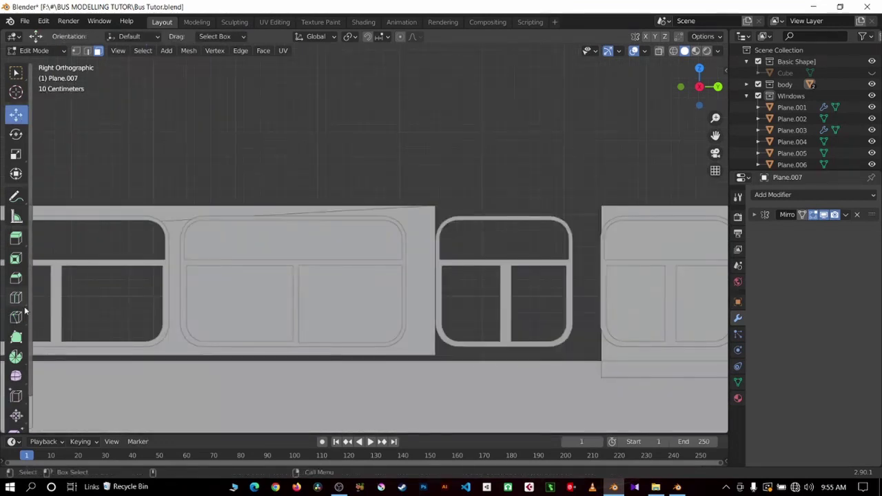
Trace the following window's outline with the knife and delete its pane face, leaving a hole.
{"action": "key", "text": "k"}
{"action": "left_click", "coordinate": [102, 273]}
{"action": "left_click", "coordinate": [152, 392]}
{"action": "left_click", "coordinate": [392, 391]}
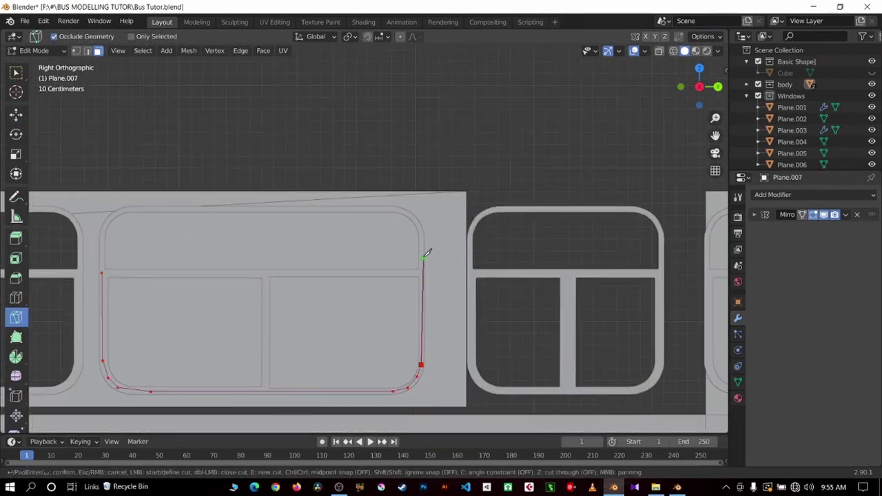
{"action": "left_click", "coordinate": [402, 209]}
{"action": "left_click", "coordinate": [378, 209]}
{"action": "left_click", "coordinate": [127, 209]}
{"action": "key", "text": "Return"}
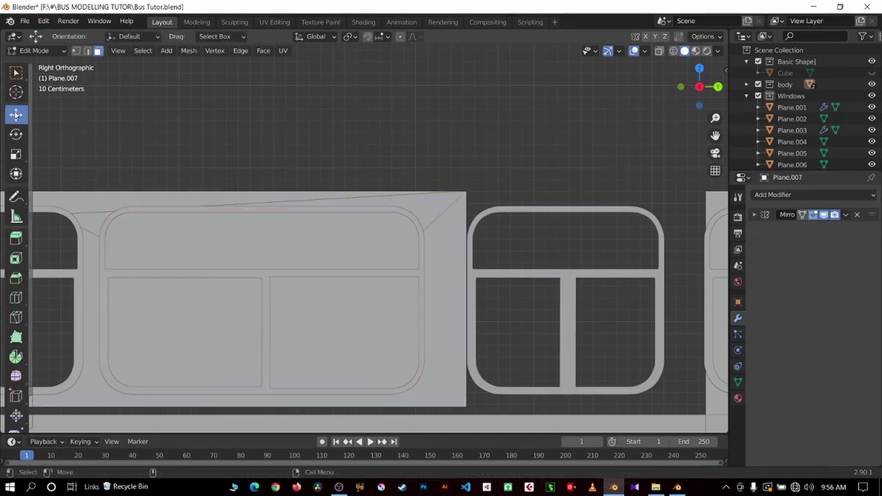
{"action": "key", "text": "x"}
{"action": "left_click", "coordinate": [227, 315]}
{"action": "key", "text": "Tab"}
{"action": "scroll", "coordinate": [227, 315], "scroll_direction": "down", "scroll_amount": 5}
{"action": "left_click_drag", "start_coordinate": [716, 135], "coordinate": [660, 101]}
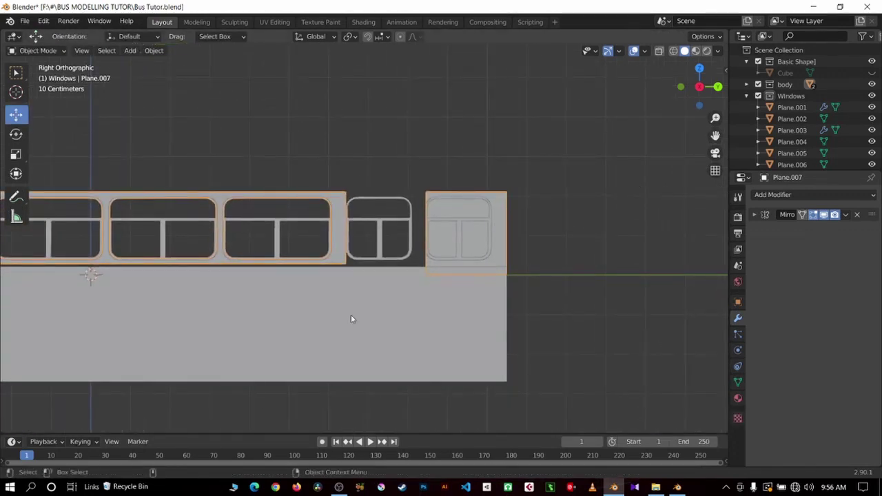
Edit the large body plane and the window panel together in Edit Mode.
{"action": "scroll", "coordinate": [565, 246], "scroll_direction": "up", "scroll_amount": 4}
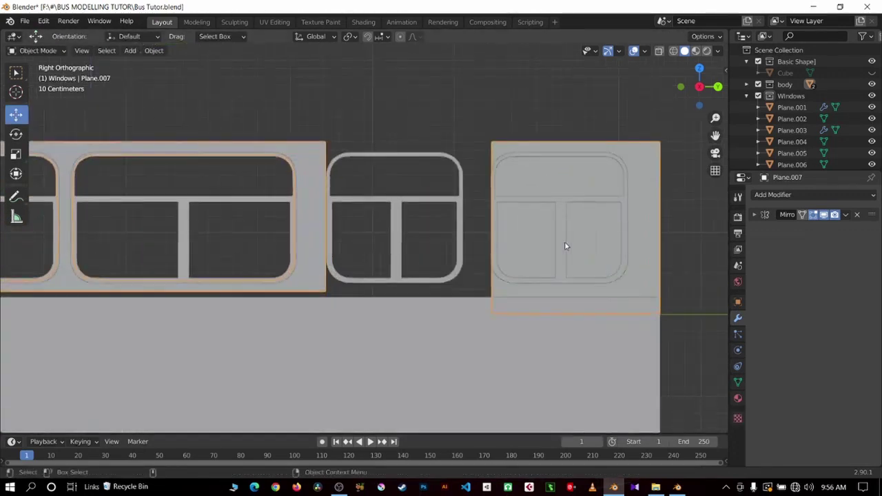
{"action": "left_click", "coordinate": [523, 415]}
{"action": "key", "text": "Tab"}
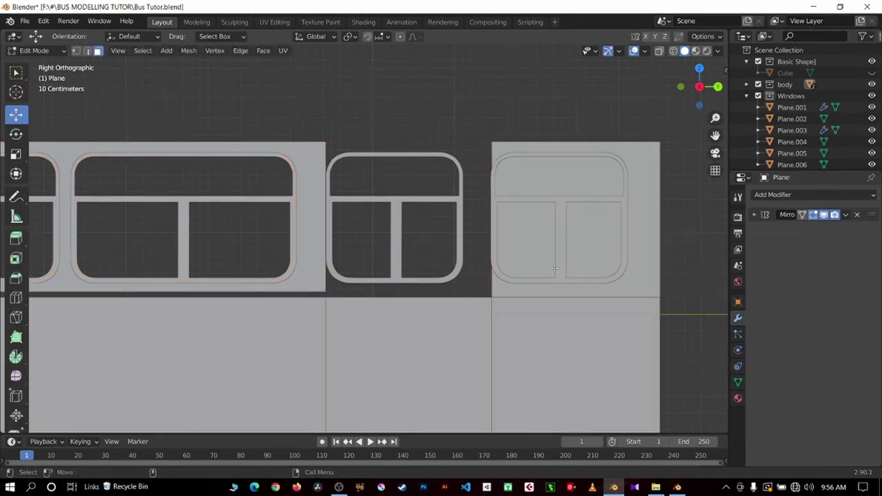
{"action": "scroll", "coordinate": [554, 269], "scroll_direction": "down", "scroll_amount": 1}
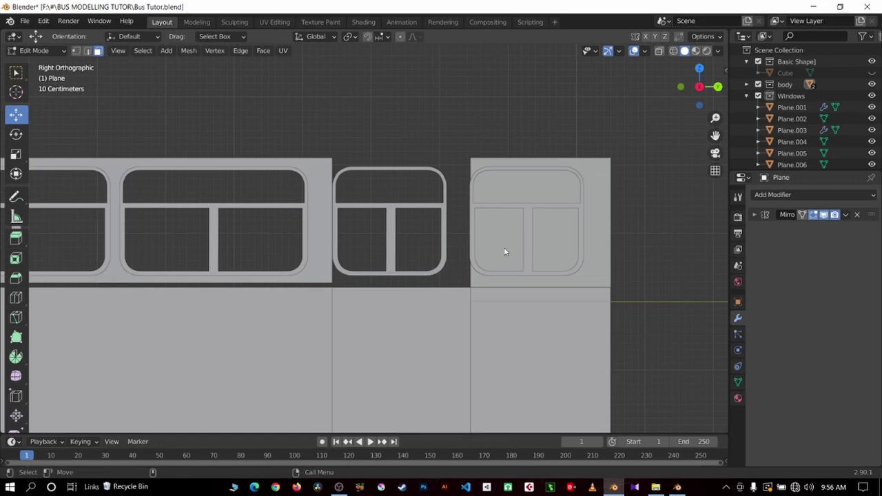
{"action": "key", "text": "Tab"}
{"action": "left_click", "coordinate": [330, 215], "text": "shift"}
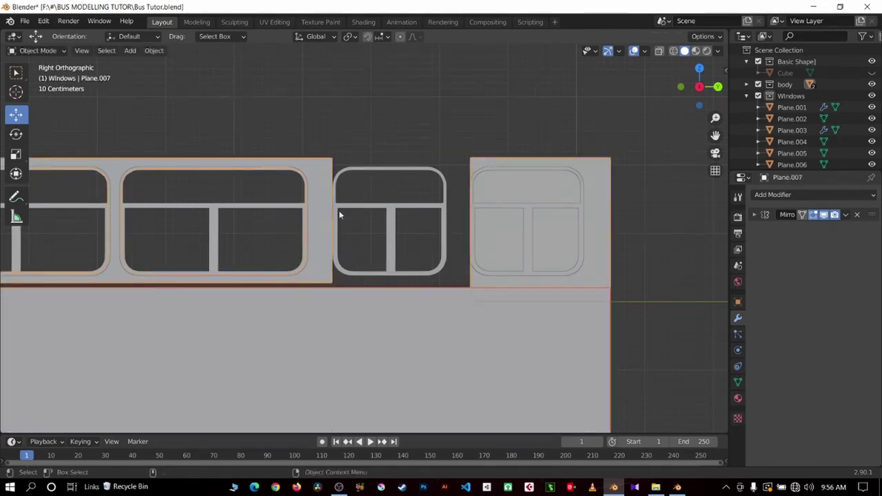
{"action": "key", "text": "Tab"}
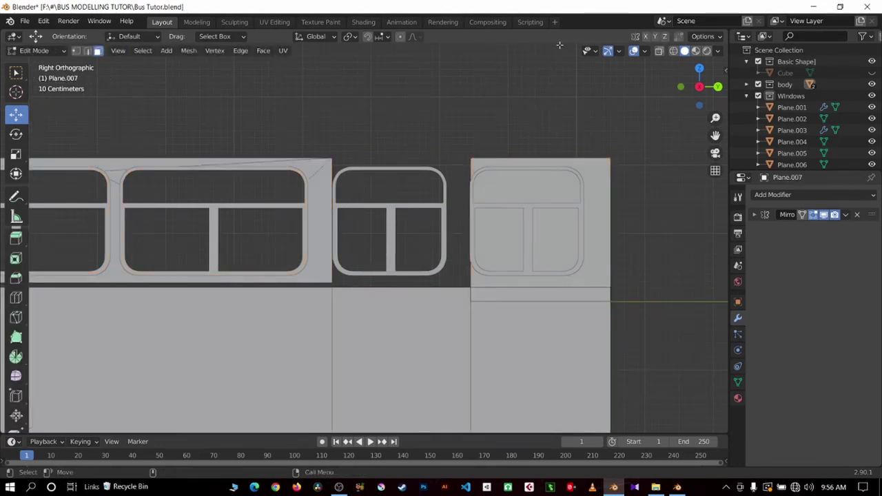
In wireframe, box-select vertex columns at the window panel's end, then return to solid shading.
{"action": "left_click", "coordinate": [674, 51]}
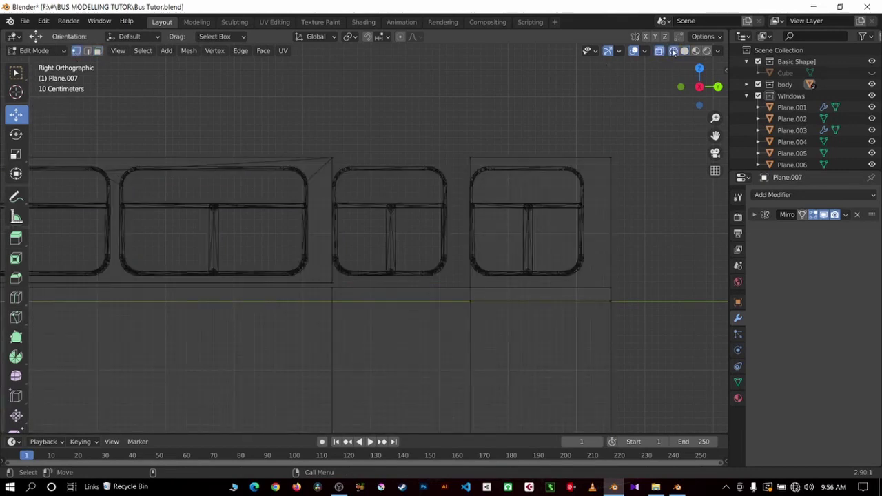
{"action": "left_click", "coordinate": [76, 53]}
{"action": "left_click_drag", "start_coordinate": [450, 126], "coordinate": [531, 361]}
{"action": "scroll", "coordinate": [414, 145], "scroll_direction": "down", "scroll_amount": 5}
{"action": "left_click_drag", "start_coordinate": [397, 165], "coordinate": [413, 371]}
{"action": "scroll", "coordinate": [414, 370], "scroll_direction": "up", "scroll_amount": 5}
{"action": "left_click_drag", "start_coordinate": [423, 117], "coordinate": [493, 420]}
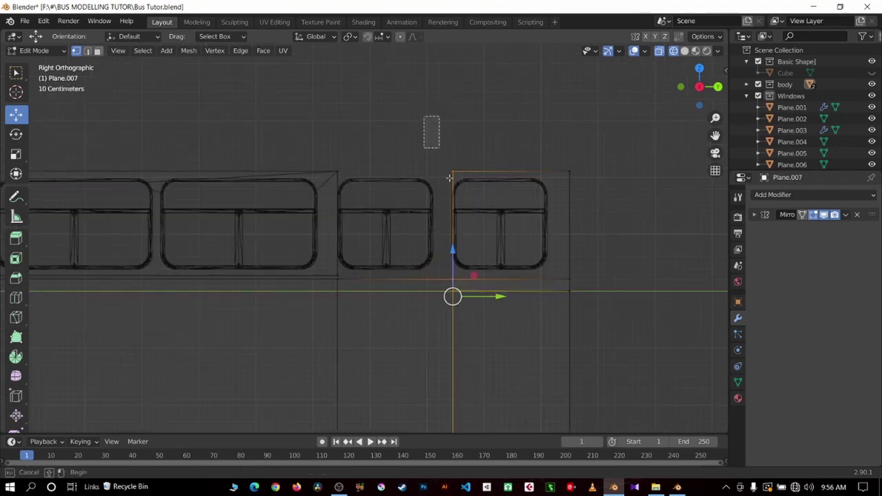
{"action": "scroll", "coordinate": [414, 182], "scroll_direction": "down", "scroll_amount": 5}
{"action": "key", "text": "Tab"}
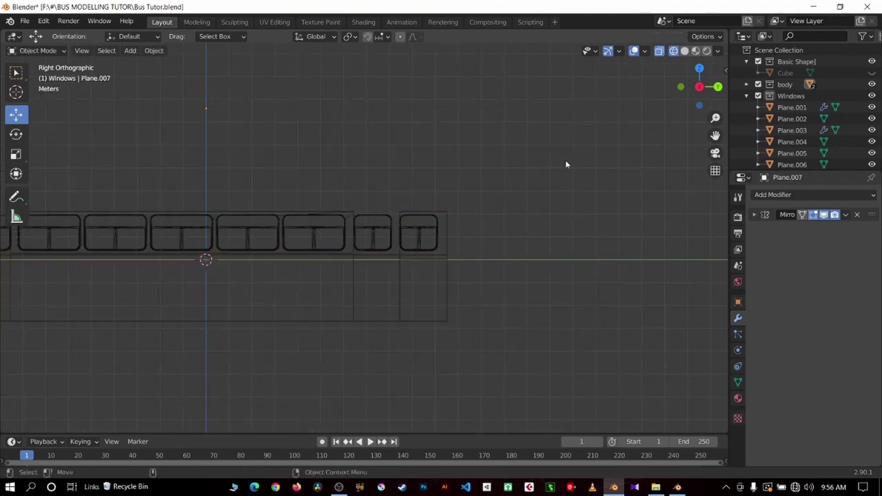
{"action": "scroll", "coordinate": [565, 160], "scroll_direction": "up", "scroll_amount": 5}
{"action": "left_click", "coordinate": [684, 51]}
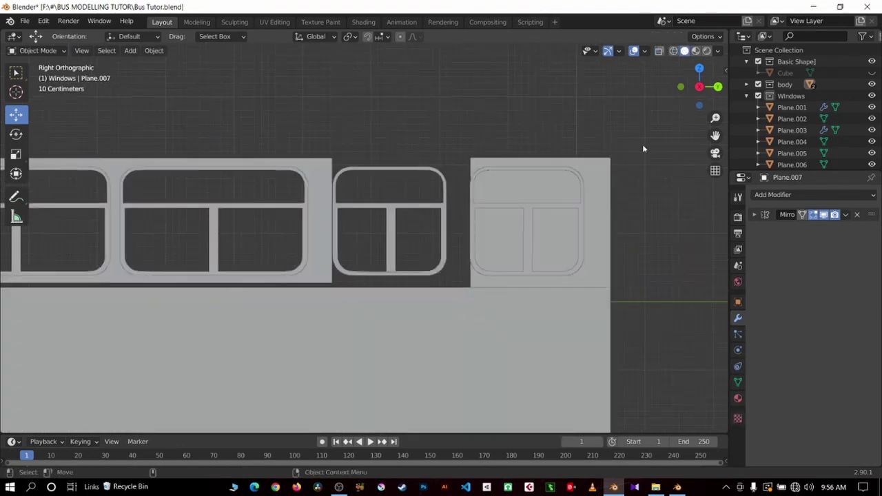
{"action": "left_click", "coordinate": [577, 351]}
{"action": "left_click", "coordinate": [598, 256]}
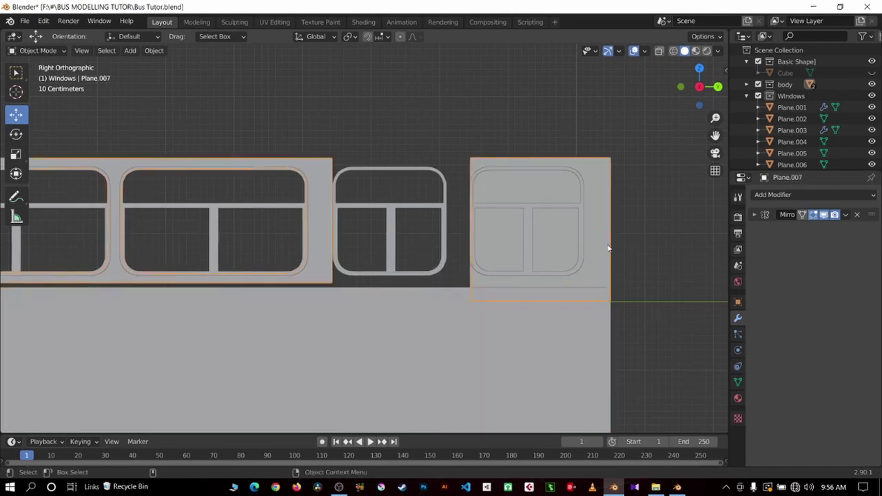
Slide the body panel's right-hand and inner vertical edges left to line up with the windows.
{"action": "left_click", "coordinate": [599, 364]}
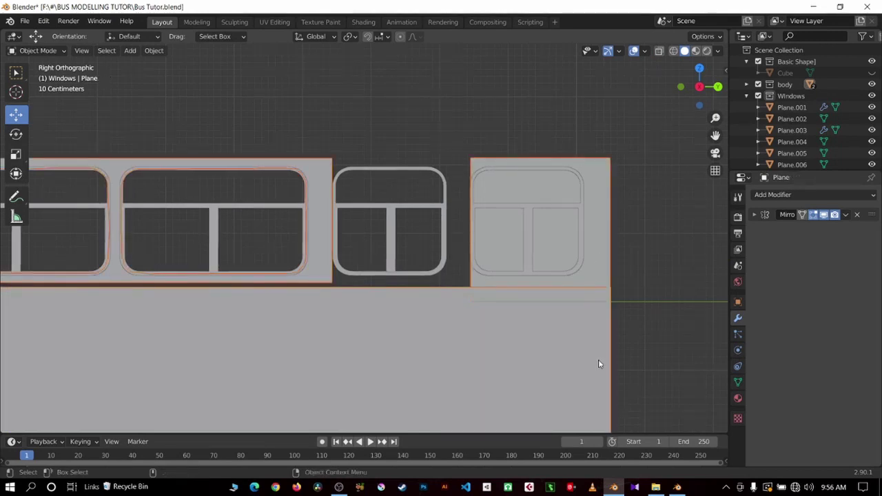
{"action": "key", "text": "Tab"}
{"action": "scroll", "coordinate": [633, 157], "scroll_direction": "down", "scroll_amount": 3}
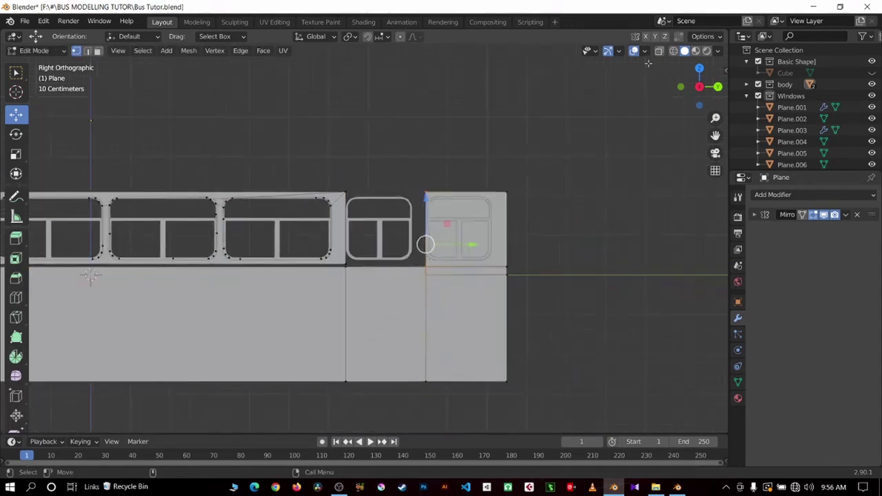
{"action": "left_click", "coordinate": [409, 161]}
{"action": "left_click_drag", "start_coordinate": [410, 161], "coordinate": [435, 418]}
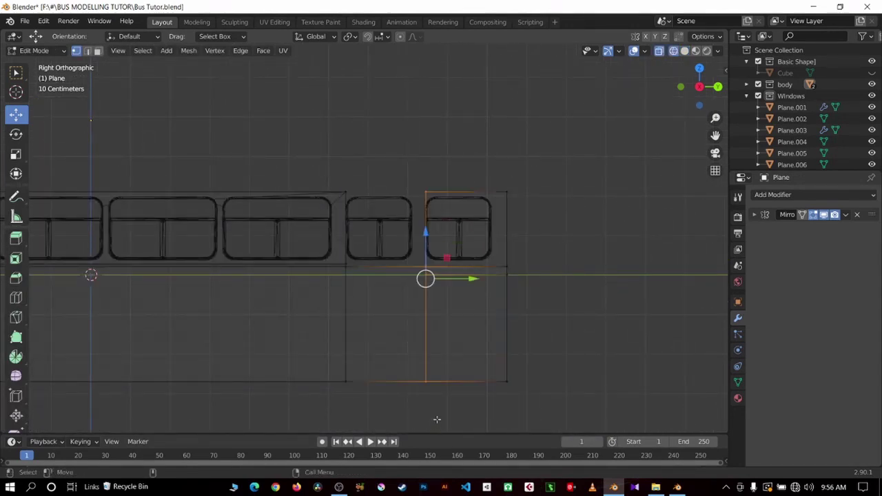
{"action": "scroll", "coordinate": [504, 297], "scroll_direction": "up", "scroll_amount": 2}
{"action": "left_click_drag", "start_coordinate": [504, 297], "coordinate": [490, 295]}
{"action": "scroll", "coordinate": [380, 186], "scroll_direction": "down", "scroll_amount": 1}
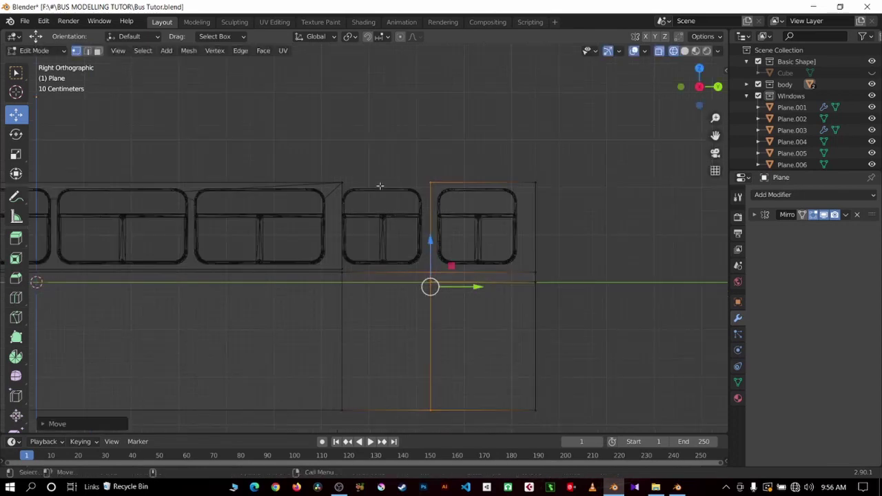
{"action": "left_click_drag", "start_coordinate": [333, 168], "coordinate": [399, 433]}
{"action": "scroll", "coordinate": [376, 317], "scroll_direction": "up", "scroll_amount": 2}
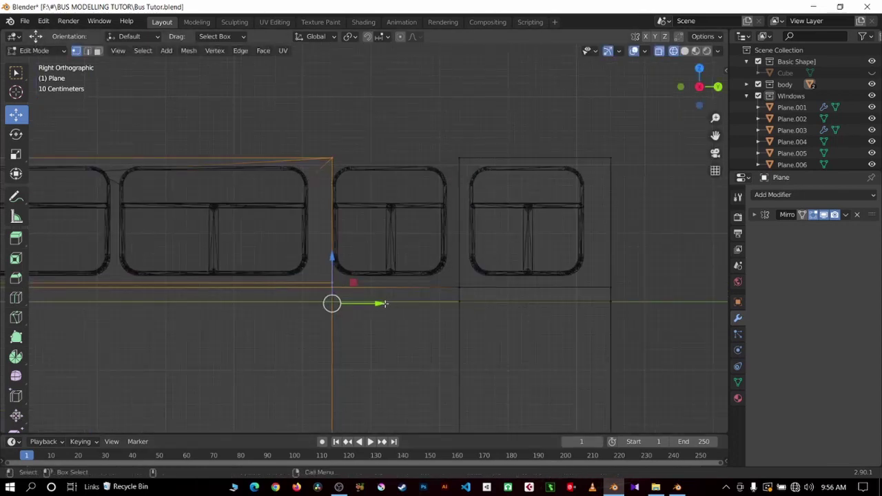
{"action": "left_click_drag", "start_coordinate": [384, 303], "coordinate": [374, 302]}
Deselect all body vertices and turn off the see-through X-ray view.
{"action": "scroll", "coordinate": [440, 271], "scroll_direction": "down", "scroll_amount": 1}
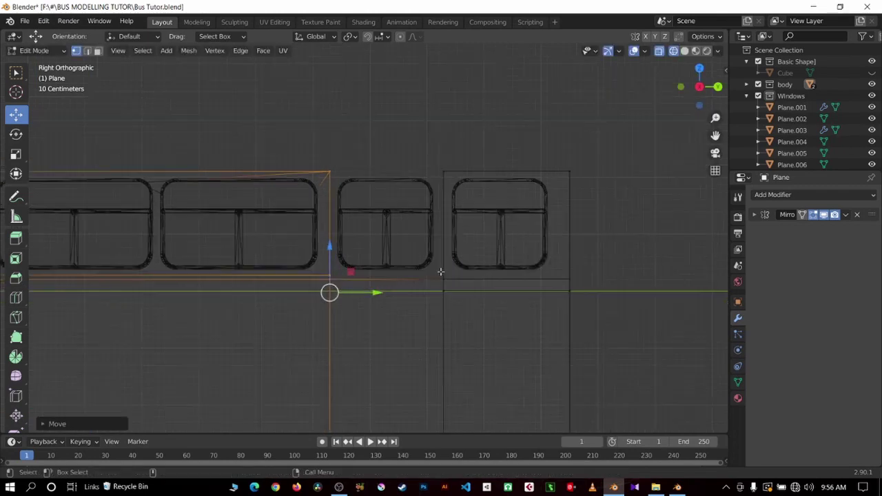
{"action": "scroll", "coordinate": [444, 131], "scroll_direction": "down", "scroll_amount": 3}
{"action": "left_click", "coordinate": [390, 142]}
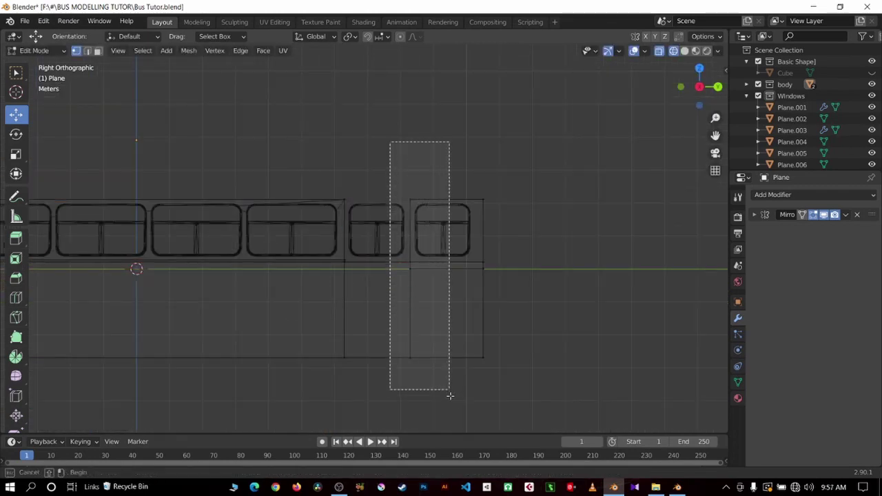
{"action": "left_click_drag", "start_coordinate": [390, 142], "coordinate": [451, 397]}
{"action": "key", "text": "alt+a"}
{"action": "key", "text": "Caps_Lock"}
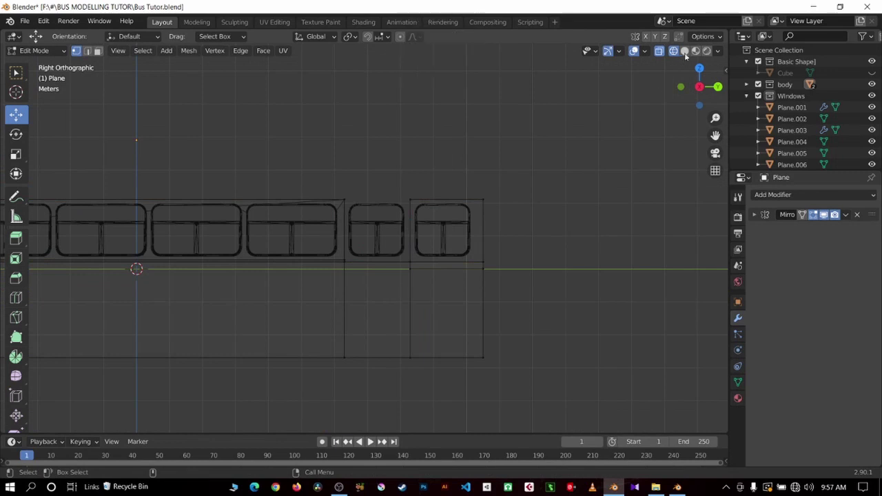
{"action": "key", "text": "shift+z"}
{"action": "scroll", "coordinate": [689, 216], "scroll_direction": "up", "scroll_amount": 3}
{"action": "scroll", "coordinate": [690, 215], "scroll_direction": "up", "scroll_amount": 1}
{"action": "key", "text": "Caps_Lock"}
Select the rightmost window panel Plane.007.
{"action": "scroll", "coordinate": [563, 219], "scroll_direction": "down", "scroll_amount": 2, "text": "ctrl"}
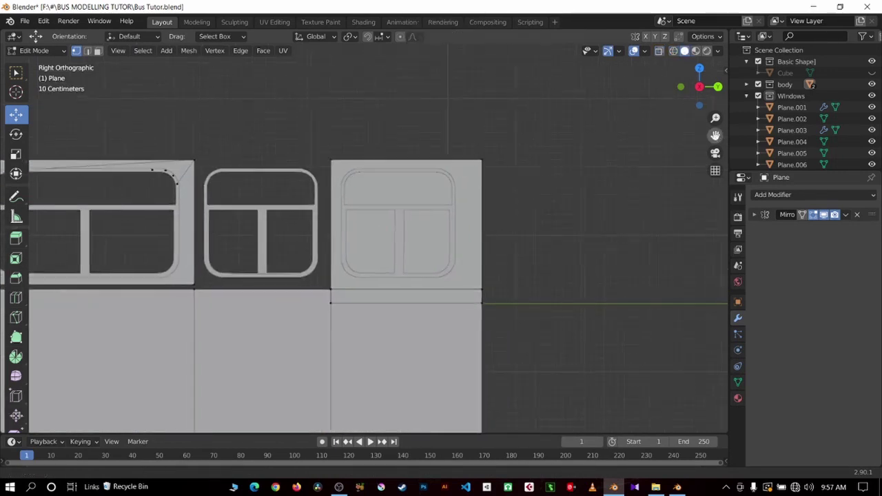
{"action": "scroll", "coordinate": [562, 219], "scroll_direction": "up", "scroll_amount": 1}
{"action": "key", "text": "Tab"}
{"action": "scroll", "coordinate": [562, 219], "scroll_direction": "up", "scroll_amount": 3}
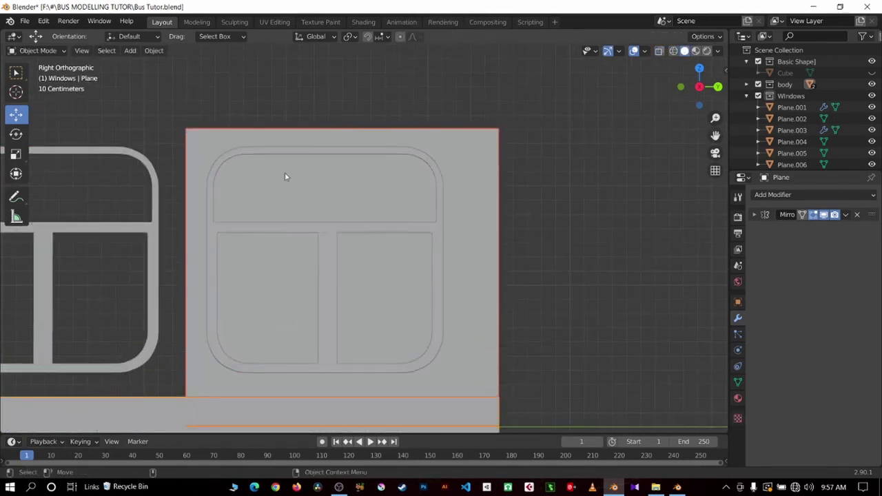
{"action": "key", "text": "Tab"}
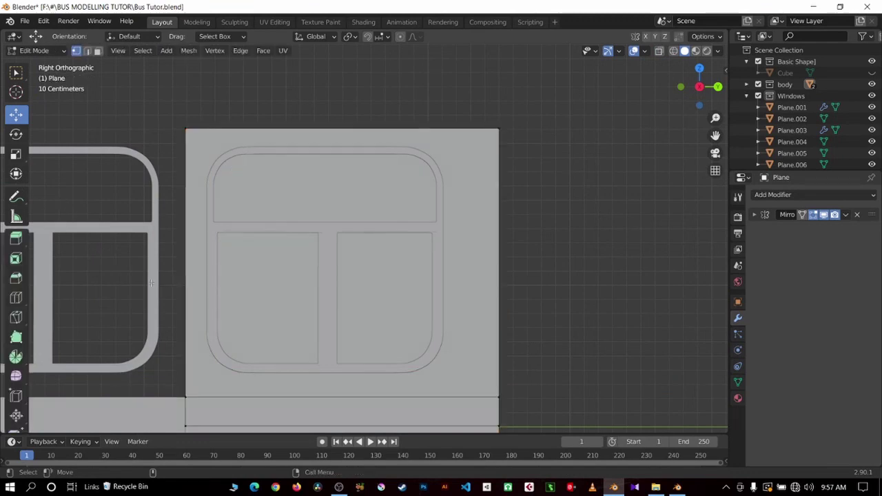
{"action": "key", "text": "Tab"}
{"action": "left_click", "coordinate": [465, 197]}
Knife-trace the window outline and delete its three pane faces, leaving open holes.
{"action": "key", "text": "Tab"}
{"action": "left_click", "coordinate": [15, 317]}
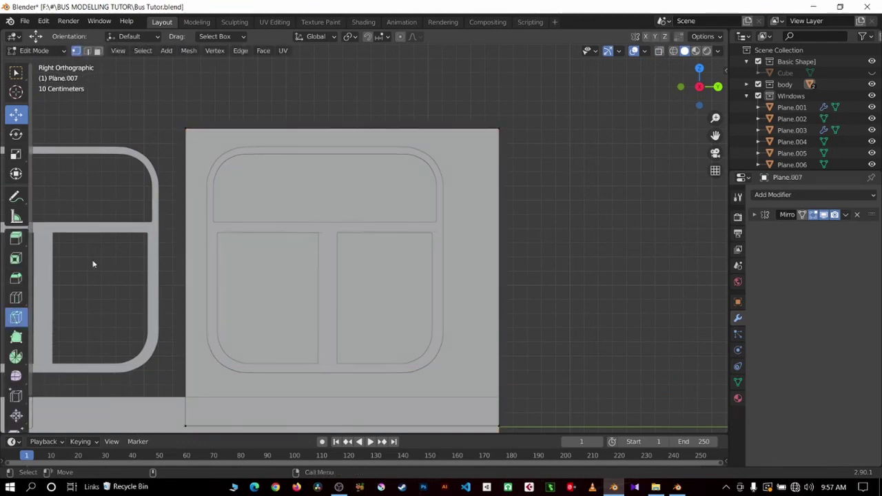
{"action": "left_click", "coordinate": [216, 170]}
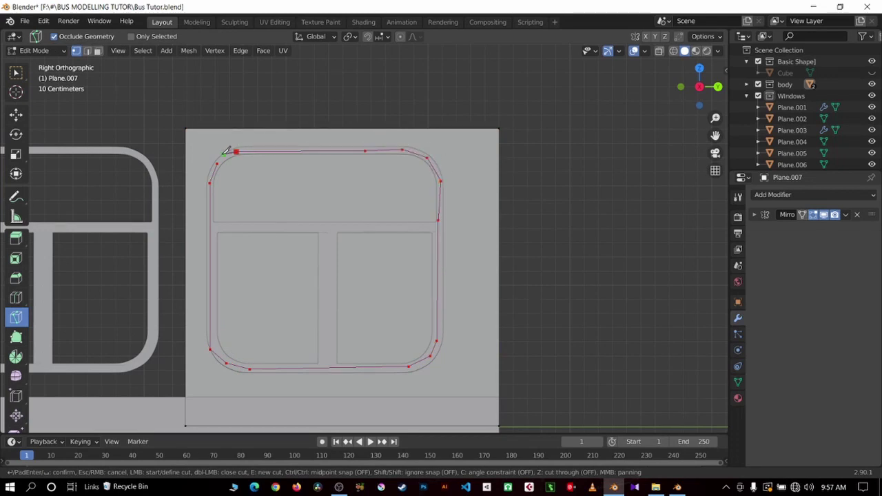
{"action": "key", "text": "Return"}
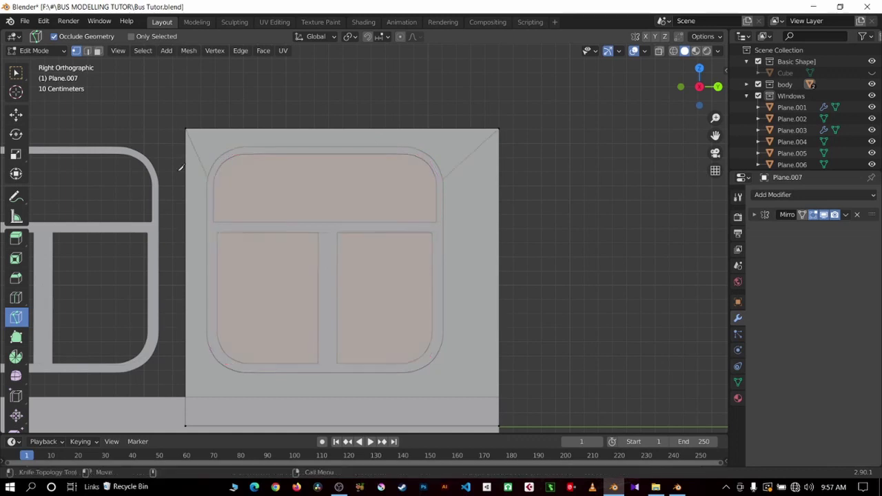
{"action": "left_click", "coordinate": [20, 114]}
{"action": "key", "text": "x"}
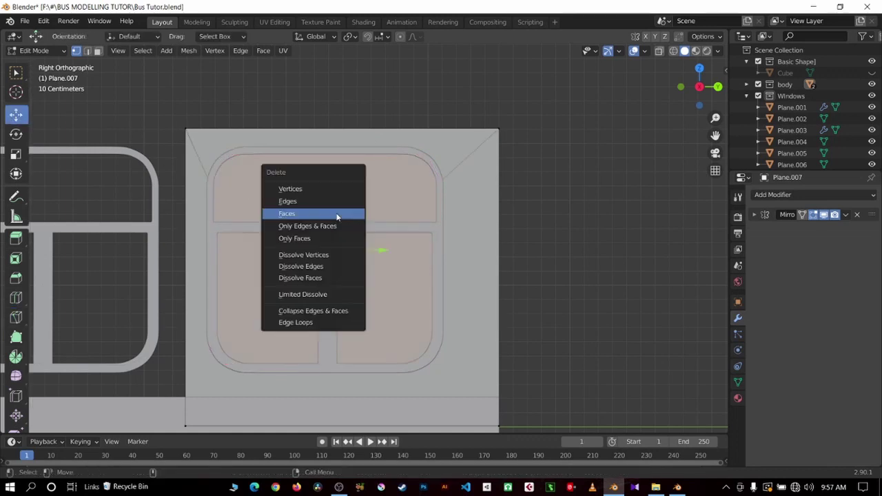
{"action": "left_click", "coordinate": [337, 218]}
{"action": "scroll", "coordinate": [592, 227], "scroll_direction": "down", "scroll_amount": 5}
{"action": "key", "text": "Tab"}
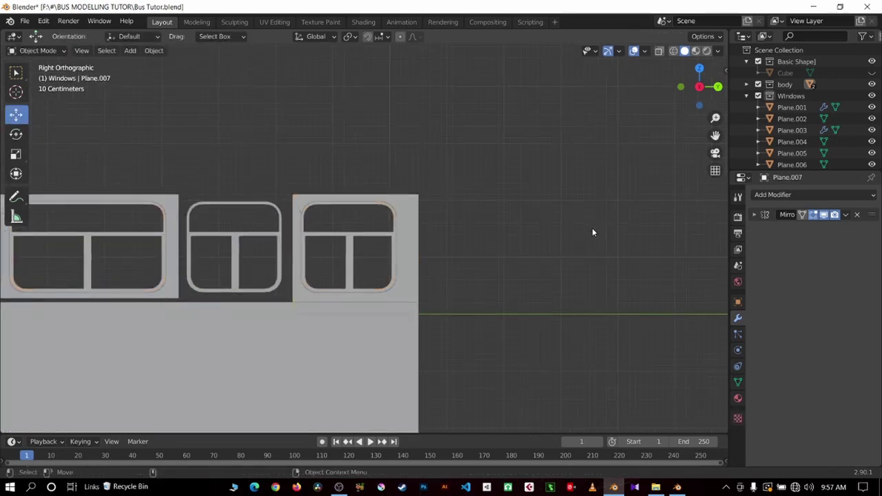
{"action": "scroll", "coordinate": [532, 210], "scroll_direction": "down", "scroll_amount": 2}
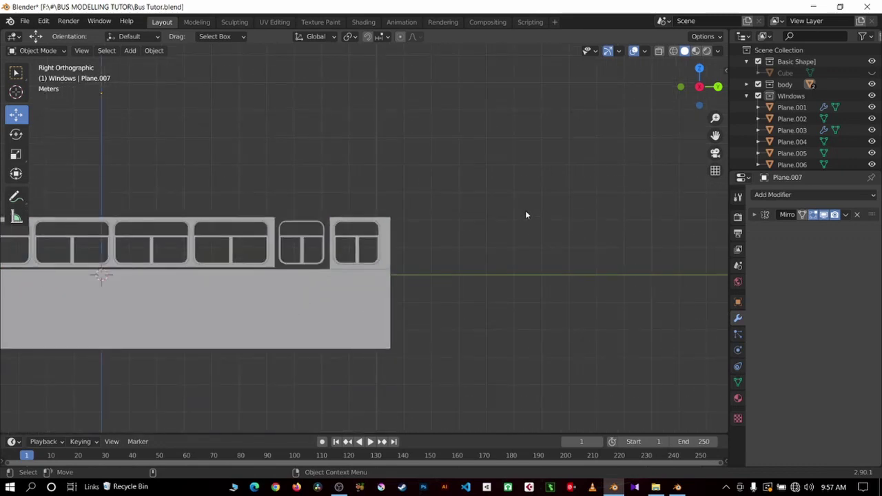
{"action": "mouse_move", "coordinate": [526, 215]}
{"action": "middle_mouse_down"}
{"action": "mouse_move", "coordinate": [544, 254]}
{"action": "mouse_move", "coordinate": [519, 198]}
{"action": "middle_mouse_up"}
{"action": "scroll", "coordinate": [352, 182], "scroll_direction": "up", "scroll_amount": 5}
{"action": "mouse_move", "coordinate": [352, 182]}
{"action": "middle_mouse_down"}
{"action": "mouse_move", "coordinate": [542, 220]}
{"action": "mouse_move", "coordinate": [349, 264]}
{"action": "mouse_move", "coordinate": [517, 216]}
{"action": "mouse_move", "coordinate": [489, 237]}
{"action": "mouse_move", "coordinate": [528, 270]}
{"action": "mouse_move", "coordinate": [528, 286]}
{"action": "middle_mouse_up"}
{"action": "scroll", "coordinate": [518, 217], "scroll_direction": "up", "scroll_amount": 4}
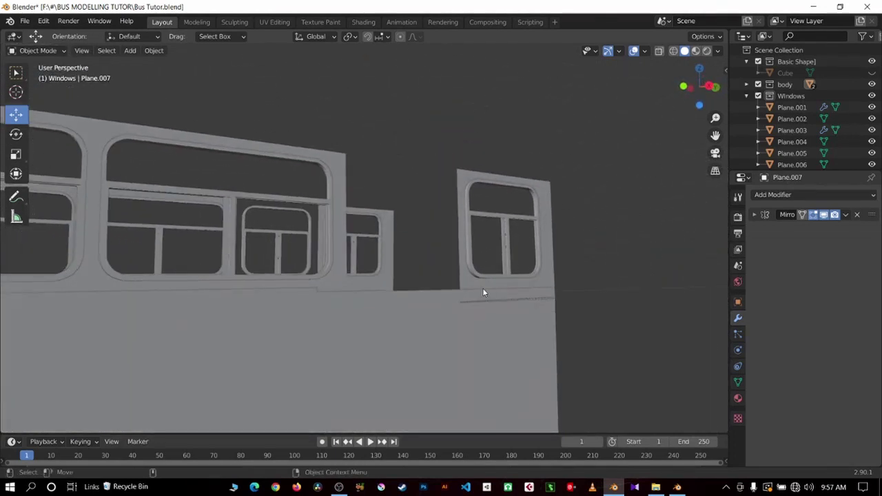
{"action": "left_click", "coordinate": [459, 283]}
In wireframe Edit Mode, select Plane.007's bottom edges and raise them in Front view.
{"action": "key", "text": "KP_3"}
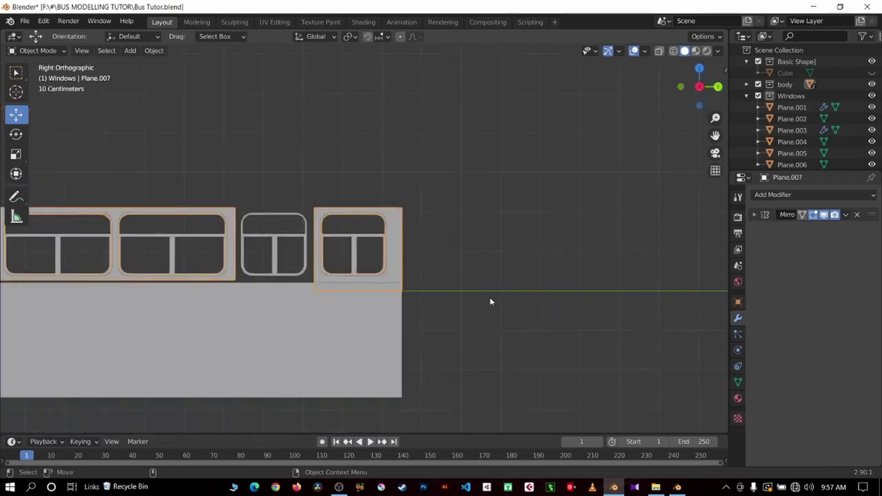
{"action": "scroll", "coordinate": [491, 302], "scroll_direction": "up", "scroll_amount": 3}
{"action": "key", "text": "Tab"}
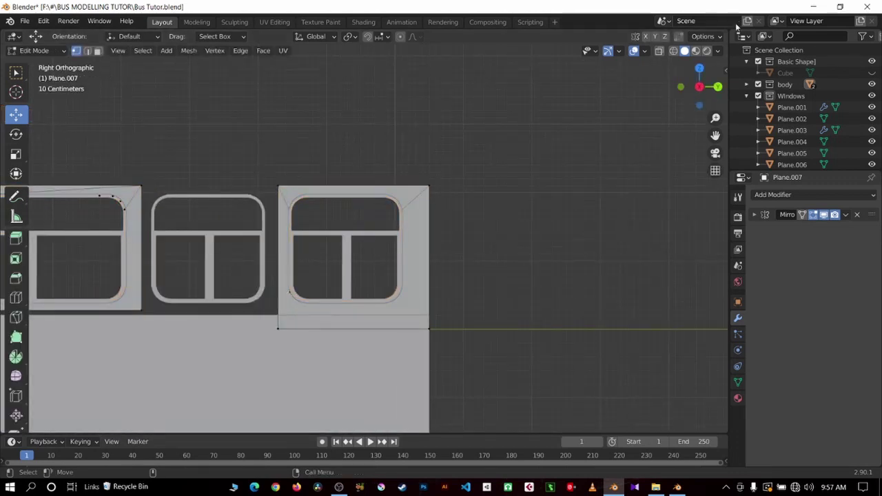
{"action": "left_click", "coordinate": [673, 50]}
{"action": "scroll", "coordinate": [347, 378], "scroll_direction": "up", "scroll_amount": 2}
{"action": "left_click_drag", "start_coordinate": [218, 408], "coordinate": [487, 345]}
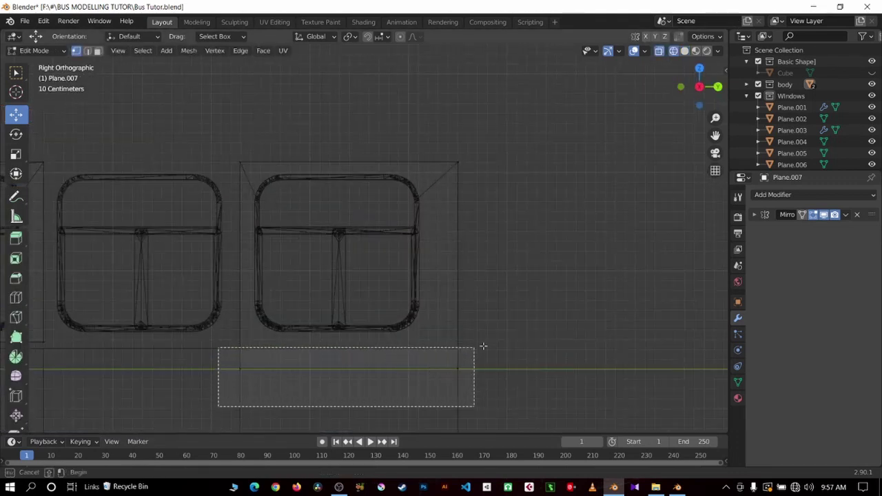
{"action": "key", "text": "KP_1"}
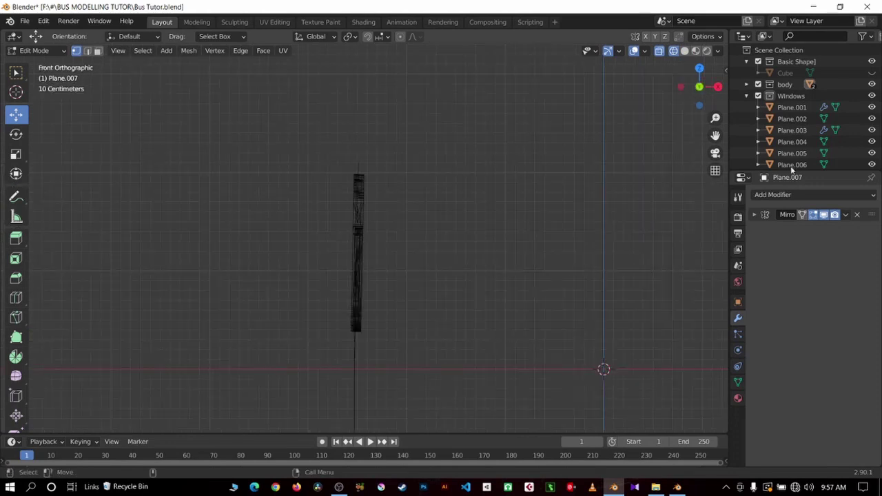
{"action": "scroll", "coordinate": [793, 168], "scroll_direction": "down", "scroll_amount": 1}
{"action": "middle_click_drag", "start_coordinate": [563, 259], "coordinate": [483, 207], "text": "shift"}
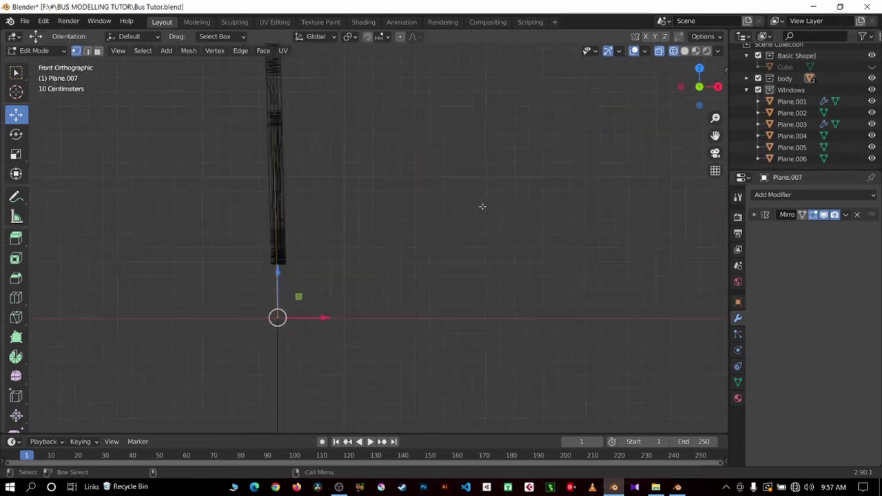
{"action": "scroll", "coordinate": [482, 207], "scroll_direction": "up", "scroll_amount": 4}
{"action": "left_click_drag", "start_coordinate": [185, 364], "coordinate": [195, 318]}
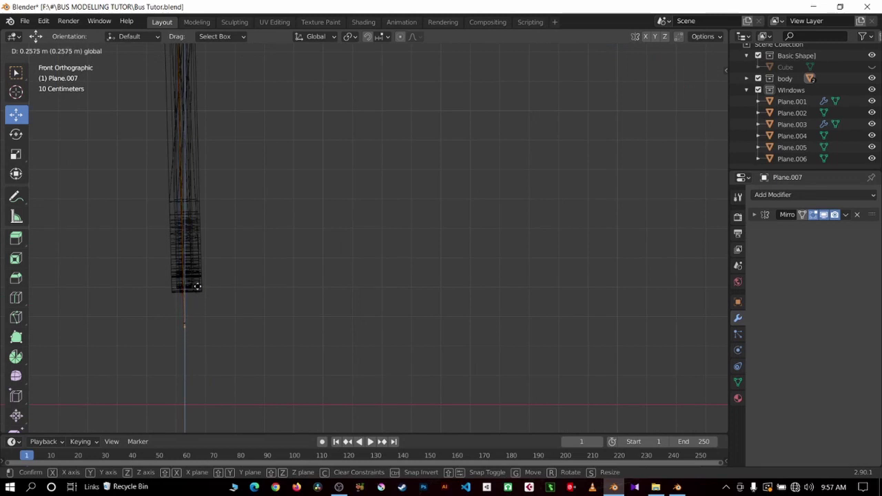
{"action": "left_click_drag", "start_coordinate": [197, 286], "coordinate": [197, 284]}
Select the lower vertices along the panel's vertical edge, down to the bottom vertex.
{"action": "middle_click_drag", "start_coordinate": [363, 282], "coordinate": [496, 215], "text": "shift"}
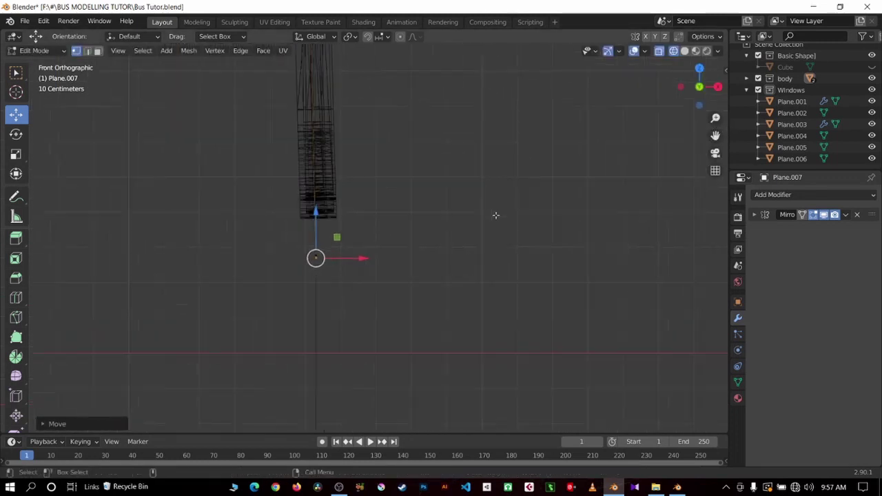
{"action": "scroll", "coordinate": [557, 189], "scroll_direction": "up", "scroll_amount": 5}
{"action": "left_click_drag", "start_coordinate": [715, 134], "coordinate": [587, 205]}
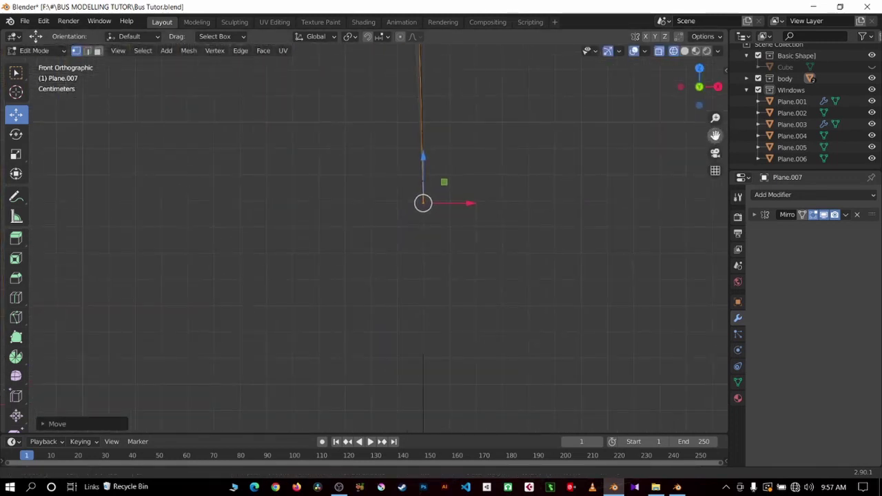
{"action": "scroll", "coordinate": [587, 205], "scroll_direction": "up", "scroll_amount": 5}
{"action": "left_click_drag", "start_coordinate": [543, 97], "coordinate": [616, 133]}
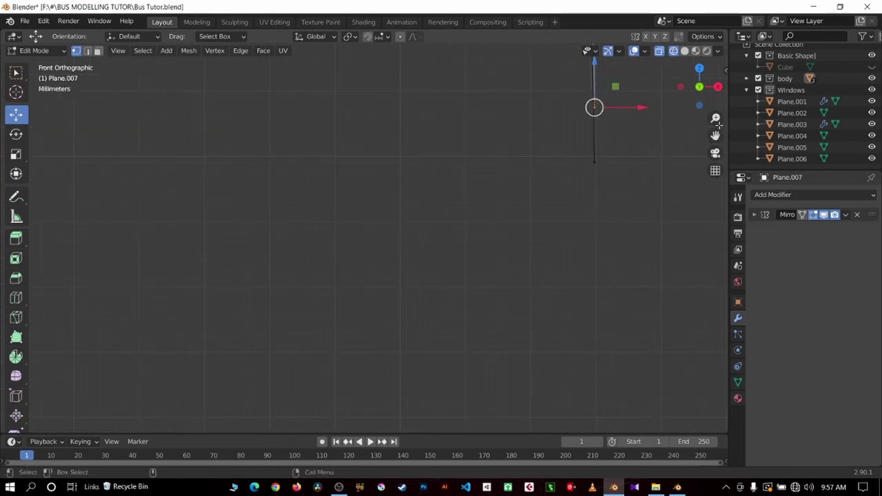
{"action": "left_click_drag", "start_coordinate": [716, 135], "coordinate": [657, 135]}
{"action": "scroll", "coordinate": [587, 186], "scroll_direction": "up", "scroll_amount": 3}
{"action": "mouse_move", "coordinate": [467, 187]}
{"action": "left_mouse_down"}
{"action": "mouse_move", "coordinate": [629, 245]}
{"action": "mouse_move", "coordinate": [585, 170]}
{"action": "mouse_move", "coordinate": [590, 151]}
{"action": "left_mouse_up"}
{"action": "left_click", "coordinate": [577, 298]}
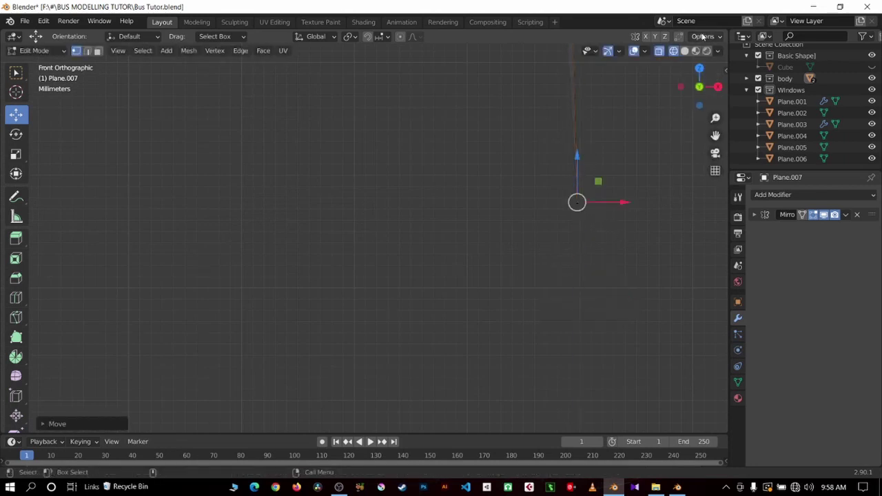
Return to Solid shading and take Plane.007 back to Object Mode.
{"action": "left_click", "coordinate": [685, 52]}
{"action": "scroll", "coordinate": [627, 184], "scroll_direction": "down", "scroll_amount": 5}
{"action": "scroll", "coordinate": [627, 184], "scroll_direction": "up", "scroll_amount": 1}
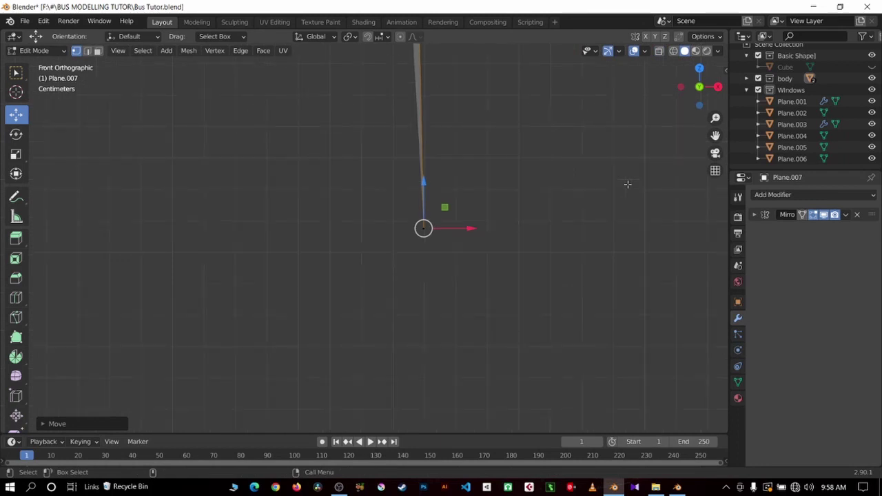
{"action": "key", "text": "Tab"}
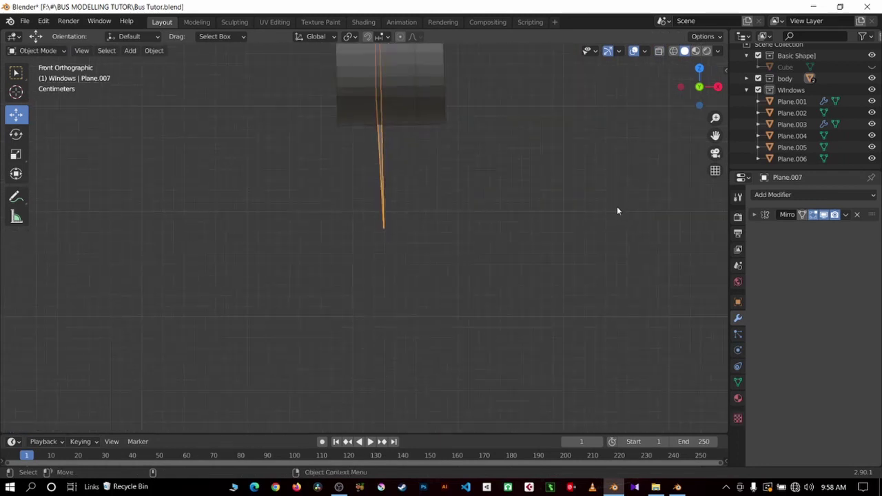
{"action": "mouse_move", "coordinate": [618, 208]}
{"action": "middle_mouse_down"}
{"action": "mouse_move", "coordinate": [350, 233]}
{"action": "mouse_move", "coordinate": [414, 207]}
{"action": "middle_mouse_up"}
{"action": "scroll", "coordinate": [549, 221], "scroll_direction": "down", "scroll_amount": 4}
Orbit along the bus side and select window frames Plane.002 and Plane.003.
{"action": "scroll", "coordinate": [480, 205], "scroll_direction": "up", "scroll_amount": 3}
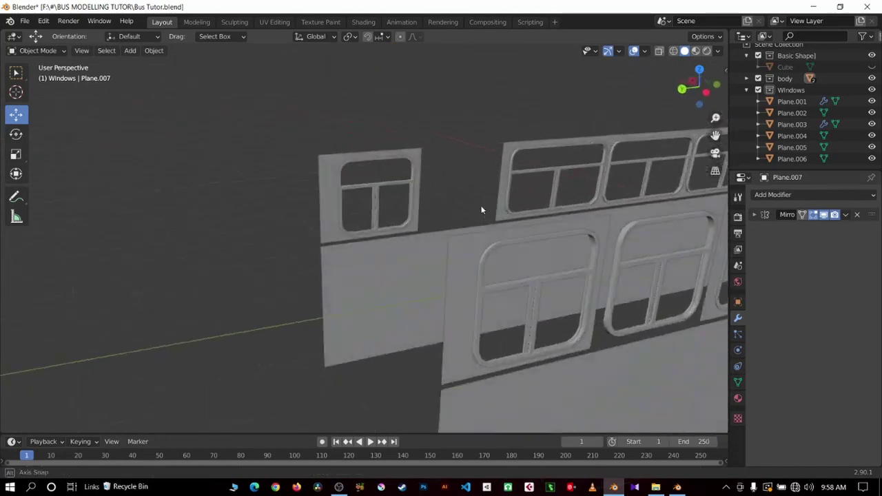
{"action": "mouse_move", "coordinate": [480, 205]}
{"action": "middle_mouse_down"}
{"action": "mouse_move", "coordinate": [413, 209]}
{"action": "mouse_move", "coordinate": [423, 178]}
{"action": "mouse_move", "coordinate": [404, 186]}
{"action": "middle_mouse_up"}
{"action": "scroll", "coordinate": [414, 209], "scroll_direction": "up", "scroll_amount": 3}
{"action": "mouse_move", "coordinate": [372, 219]}
{"action": "middle_mouse_down"}
{"action": "mouse_move", "coordinate": [413, 197]}
{"action": "mouse_move", "coordinate": [544, 235]}
{"action": "mouse_move", "coordinate": [455, 217]}
{"action": "middle_mouse_up"}
{"action": "mouse_move", "coordinate": [673, 168]}
{"action": "middle_mouse_down"}
{"action": "mouse_move", "coordinate": [273, 158]}
{"action": "mouse_move", "coordinate": [325, 168]}
{"action": "mouse_move", "coordinate": [379, 202]}
{"action": "mouse_move", "coordinate": [367, 219]}
{"action": "middle_mouse_up"}
{"action": "left_click", "coordinate": [379, 202]}
{"action": "left_click", "coordinate": [318, 274], "text": "shift"}
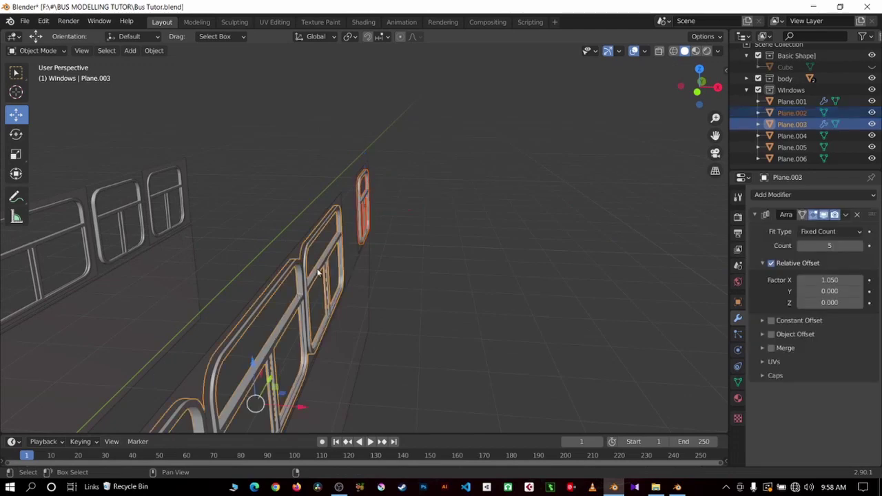
{"action": "scroll", "coordinate": [318, 265], "scroll_direction": "down", "scroll_amount": 5}
{"action": "middle_click_drag", "start_coordinate": [320, 255], "coordinate": [367, 226]}
Switch to Front view and select Plane.002 on its own.
{"action": "key", "text": "KP_1"}
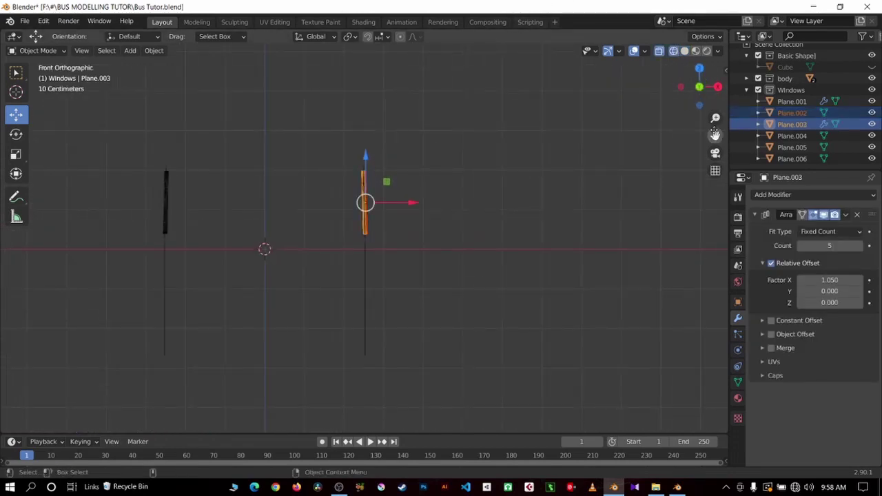
{"action": "left_click_drag", "start_coordinate": [715, 134], "coordinate": [715, 187]}
{"action": "scroll", "coordinate": [664, 92], "scroll_direction": "up", "scroll_amount": 2}
{"action": "scroll", "coordinate": [524, 188], "scroll_direction": "up", "scroll_amount": 5}
{"action": "scroll", "coordinate": [372, 94], "scroll_direction": "up", "scroll_amount": 2}
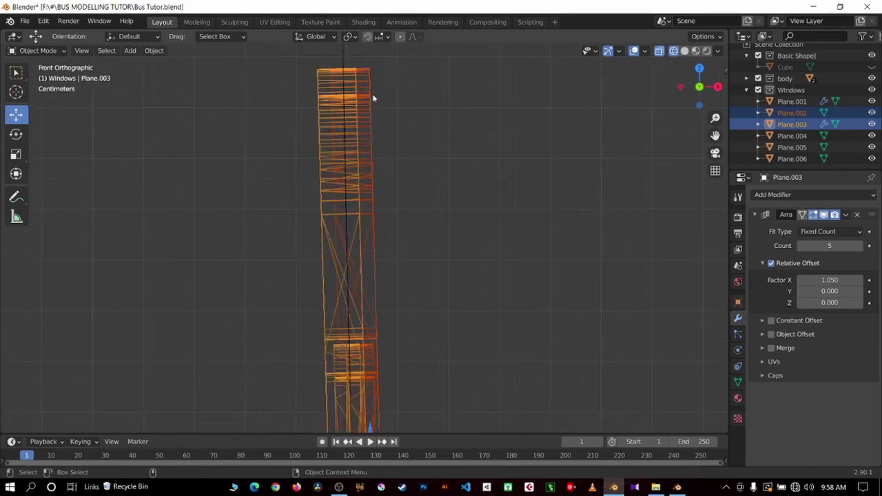
{"action": "left_click", "coordinate": [375, 217]}
{"action": "left_click", "coordinate": [375, 217]}
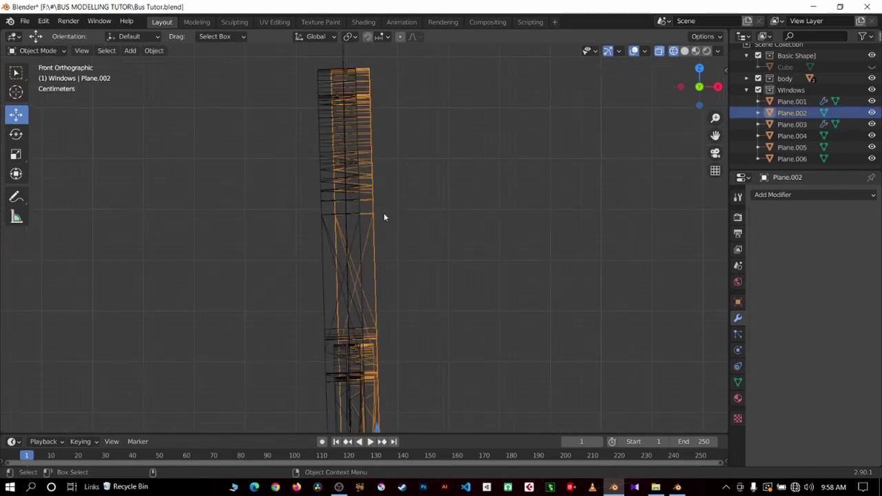
Slide Plane.002 along X toward the side panel, undoing one misplaced move.
{"action": "scroll", "coordinate": [416, 241], "scroll_direction": "down", "scroll_amount": 1}
{"action": "left_click_drag", "start_coordinate": [715, 135], "coordinate": [715, 14]}
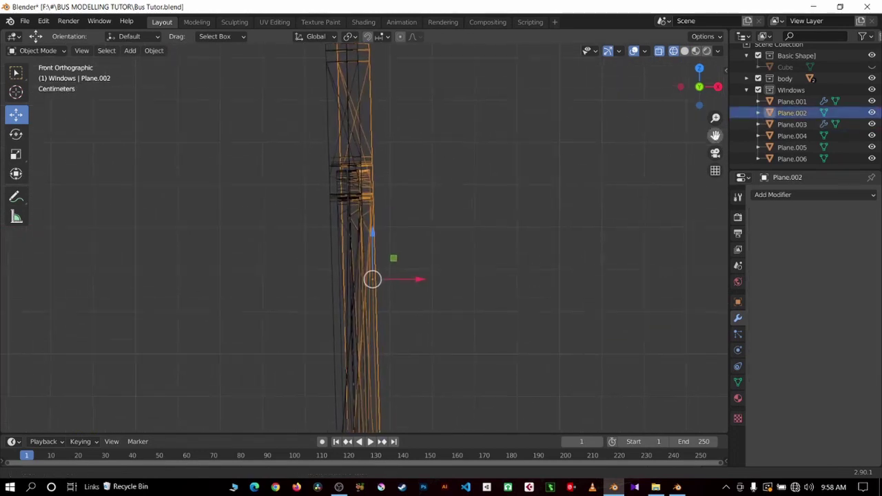
{"action": "mouse_move", "coordinate": [413, 261]}
{"action": "left_mouse_down"}
{"action": "mouse_move", "coordinate": [562, 274]}
{"action": "mouse_move", "coordinate": [480, 266]}
{"action": "left_mouse_up"}
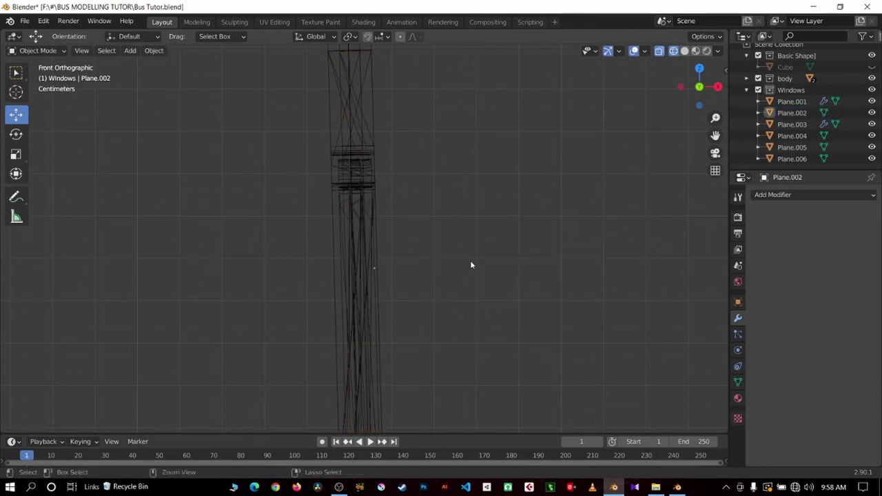
{"action": "left_click", "coordinate": [333, 210]}
{"action": "left_click_drag", "start_coordinate": [415, 267], "coordinate": [592, 267]}
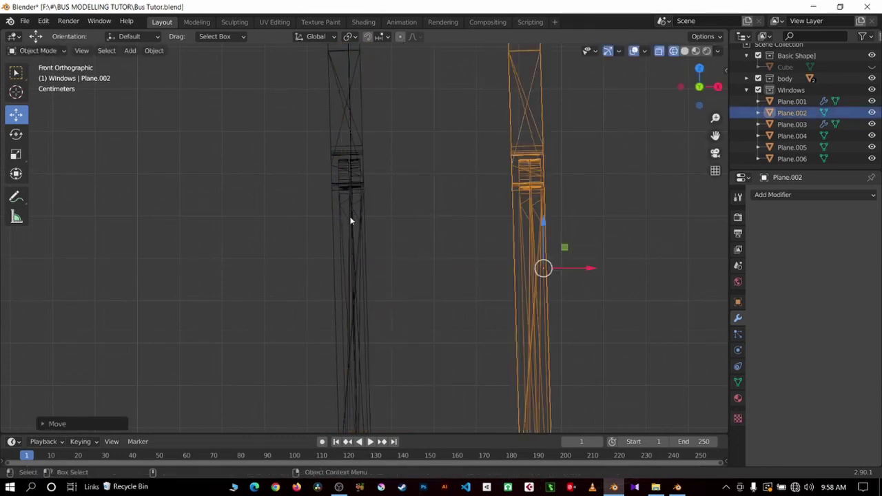
{"action": "key", "text": "ctrl+z"}
{"action": "left_click_drag", "start_coordinate": [412, 267], "coordinate": [404, 289]}
{"action": "left_click", "coordinate": [466, 242]}
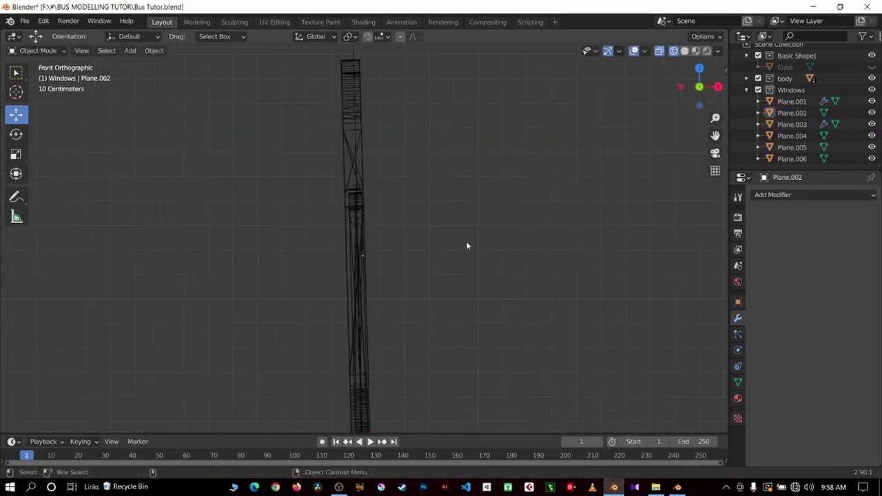
Select both Plane.003 and Plane.002 and view them from the front.
{"action": "mouse_move", "coordinate": [466, 242]}
{"action": "middle_mouse_down"}
{"action": "mouse_move", "coordinate": [454, 254]}
{"action": "mouse_move", "coordinate": [421, 199]}
{"action": "middle_mouse_up"}
{"action": "left_click", "coordinate": [348, 200]}
{"action": "middle_click_drag", "start_coordinate": [348, 199], "coordinate": [270, 357]}
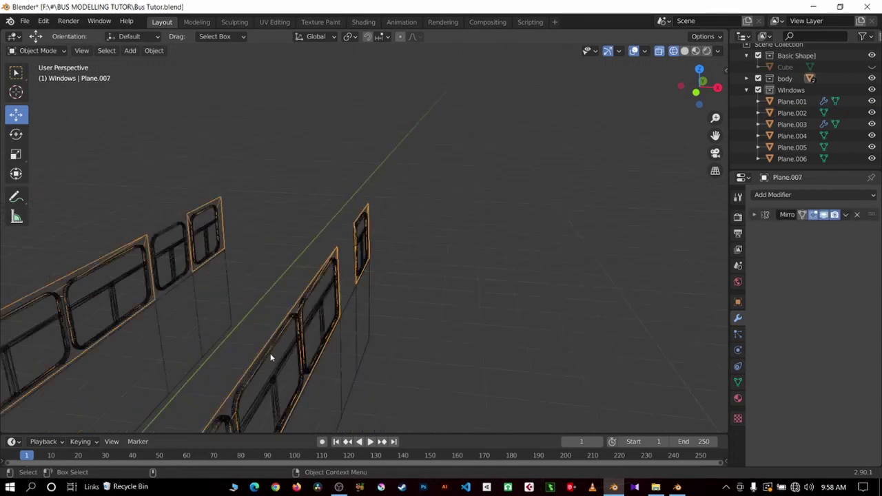
{"action": "left_click", "coordinate": [330, 301]}
{"action": "left_click", "coordinate": [361, 241], "text": "shift"}
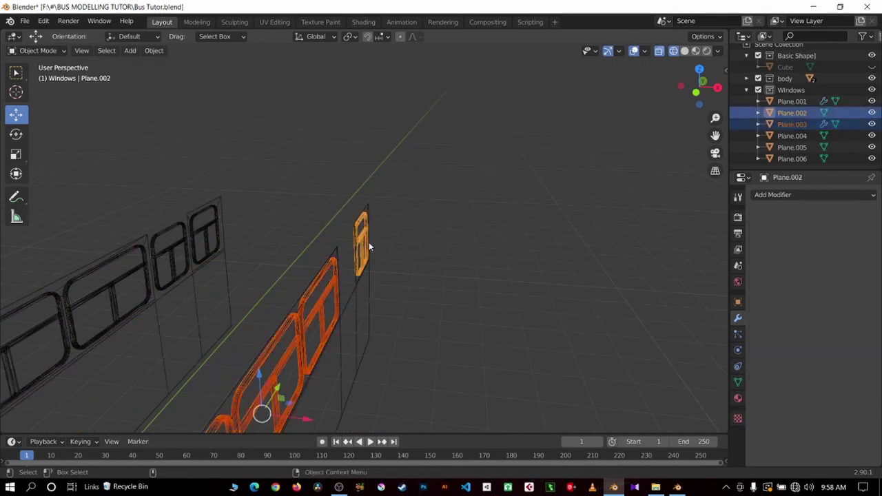
{"action": "scroll", "coordinate": [378, 275], "scroll_direction": "down", "scroll_amount": 4}
{"action": "key", "text": "KP_1"}
{"action": "scroll", "coordinate": [410, 269], "scroll_direction": "up", "scroll_amount": 5}
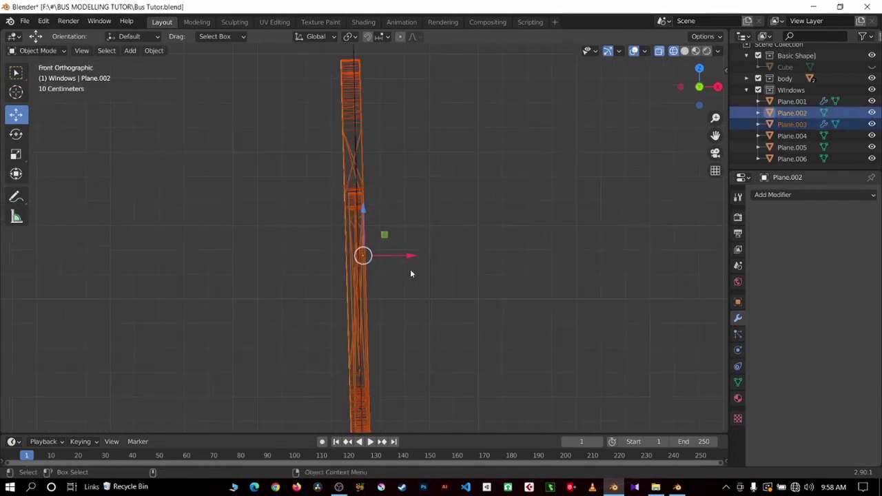
Move both frames about 0.041 m along X toward the band, then deselect.
{"action": "key", "text": "g"}
{"action": "left_click", "coordinate": [370, 262]}
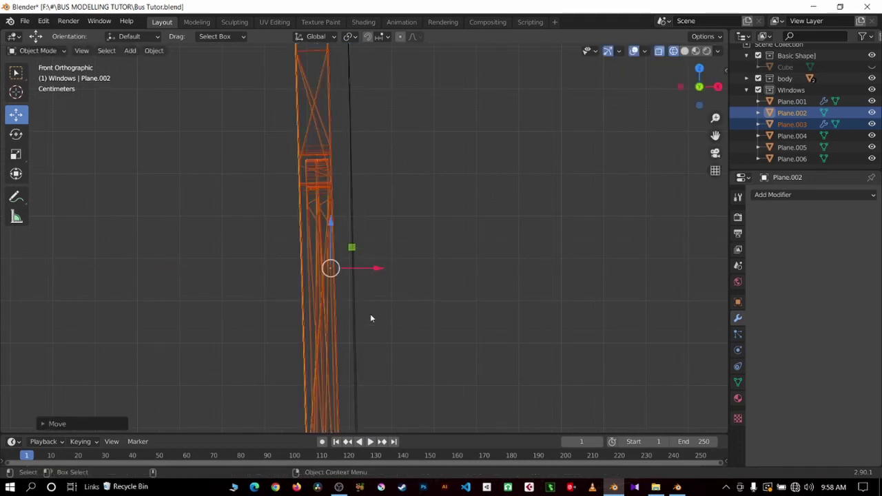
{"action": "left_click_drag", "start_coordinate": [380, 267], "coordinate": [407, 285]}
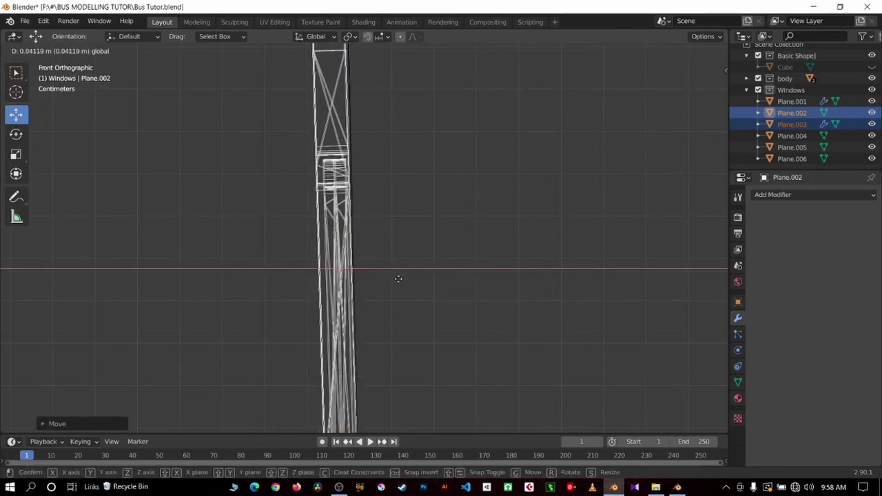
{"action": "left_click", "coordinate": [407, 286]}
{"action": "left_click", "coordinate": [476, 215]}
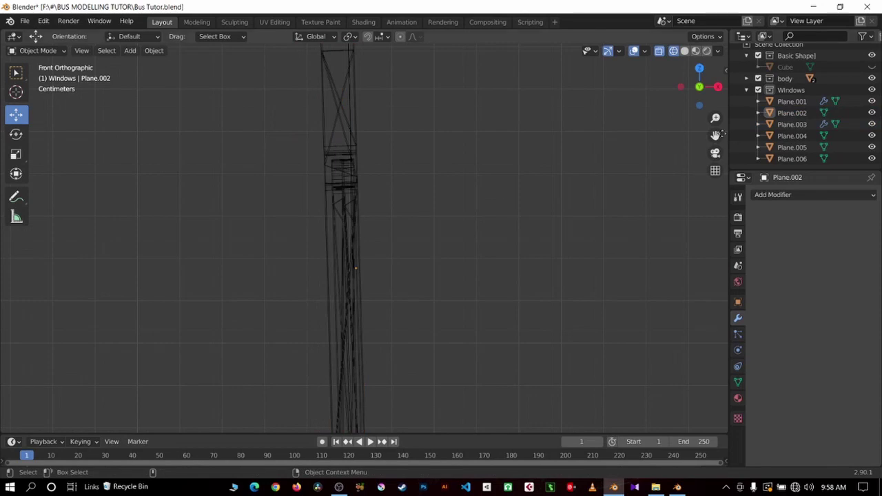
{"action": "middle_click_drag", "start_coordinate": [477, 215], "coordinate": [413, 324], "text": "shift"}
{"action": "scroll", "coordinate": [302, 97], "scroll_direction": "up", "scroll_amount": 3}
{"action": "scroll", "coordinate": [302, 97], "scroll_direction": "down", "scroll_amount": 5}
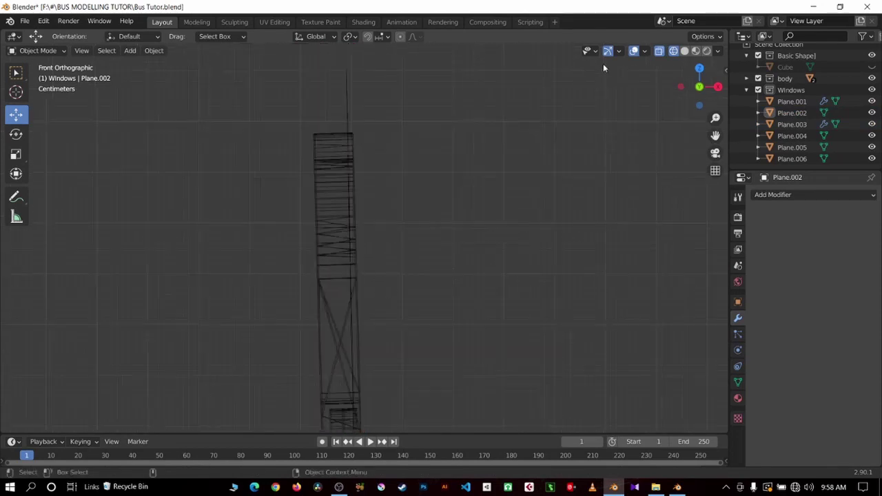
In wireframe Front view, box-select the window frames.
{"action": "left_click", "coordinate": [684, 51]}
{"action": "mouse_move", "coordinate": [609, 101]}
{"action": "middle_mouse_down"}
{"action": "mouse_move", "coordinate": [565, 144]}
{"action": "mouse_move", "coordinate": [473, 145]}
{"action": "mouse_move", "coordinate": [371, 131]}
{"action": "mouse_move", "coordinate": [362, 149]}
{"action": "mouse_move", "coordinate": [339, 152]}
{"action": "mouse_move", "coordinate": [368, 204]}
{"action": "middle_mouse_up"}
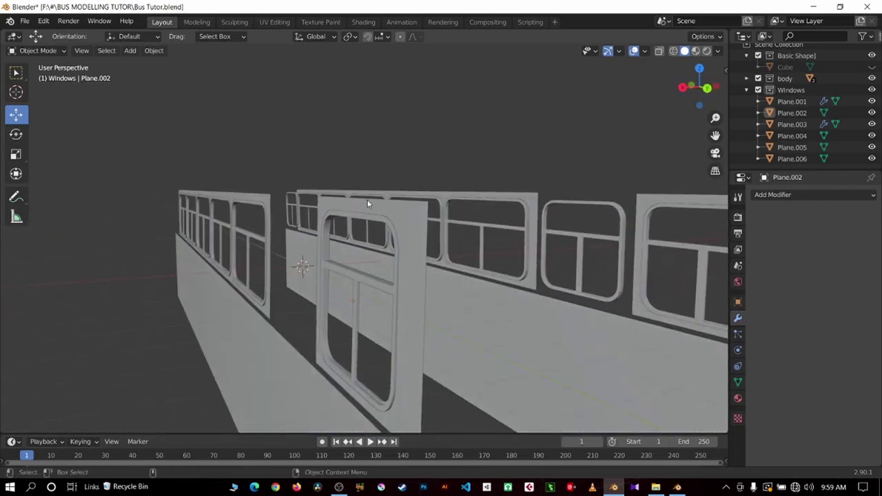
{"action": "mouse_move", "coordinate": [179, 229]}
{"action": "middle_mouse_down"}
{"action": "mouse_move", "coordinate": [232, 213]}
{"action": "mouse_move", "coordinate": [297, 228]}
{"action": "mouse_move", "coordinate": [222, 283]}
{"action": "middle_mouse_up"}
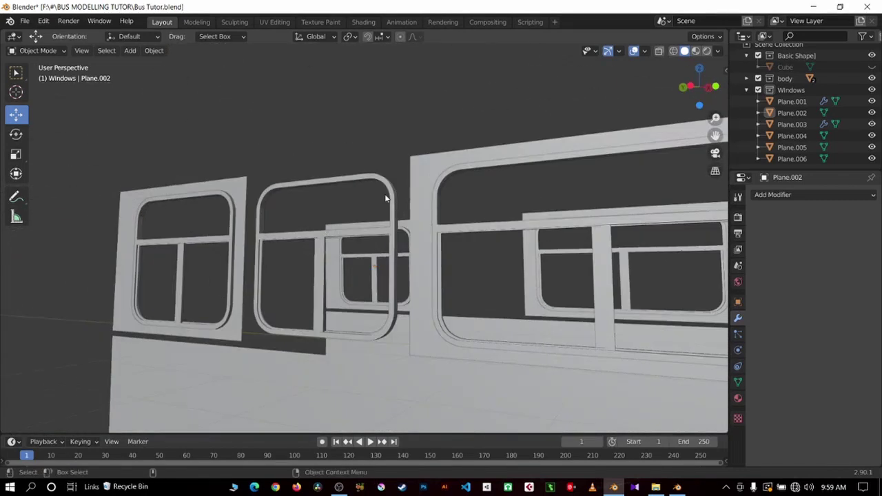
{"action": "key", "text": "KP_1"}
{"action": "left_click", "coordinate": [673, 51]}
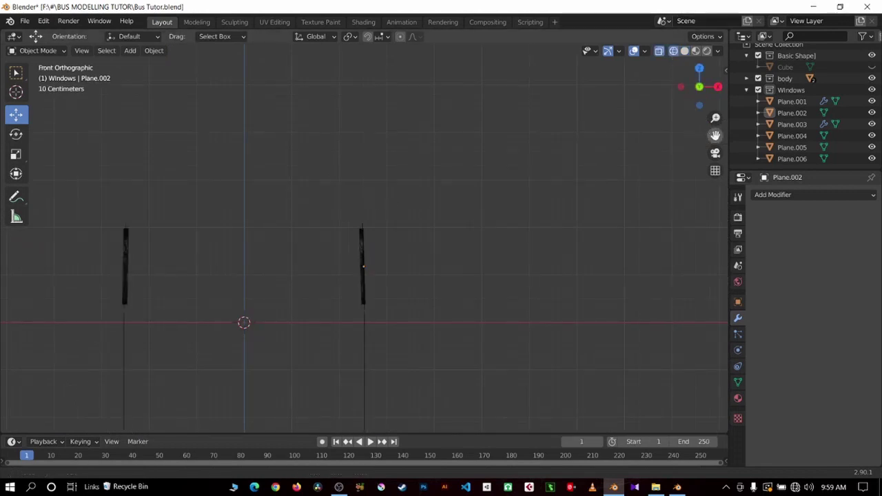
{"action": "left_click_drag", "start_coordinate": [716, 136], "coordinate": [727, 122]}
{"action": "scroll", "coordinate": [289, 189], "scroll_direction": "up", "scroll_amount": 7}
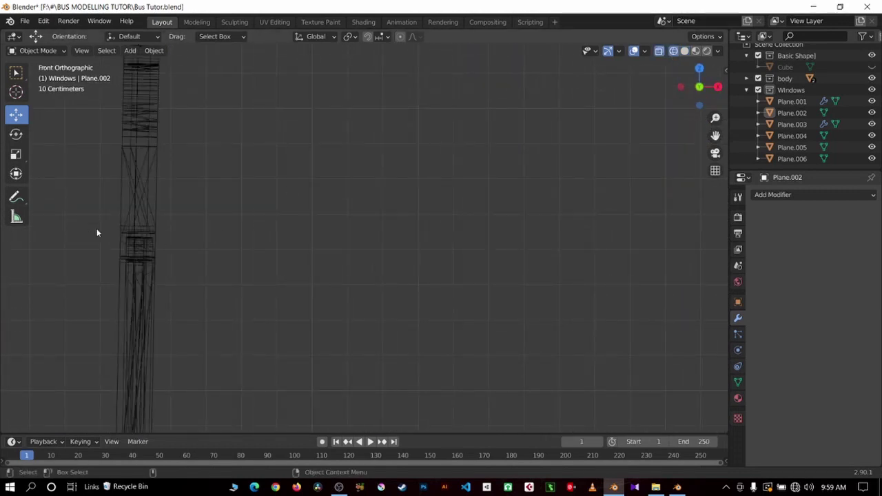
{"action": "left_click_drag", "start_coordinate": [88, 226], "coordinate": [128, 264]}
Nudge the selected window frames slightly along X toward the panel, then deselect.
{"action": "scroll", "coordinate": [131, 262], "scroll_direction": "down", "scroll_amount": 5}
{"action": "middle_click_drag", "start_coordinate": [135, 256], "coordinate": [339, 221]}
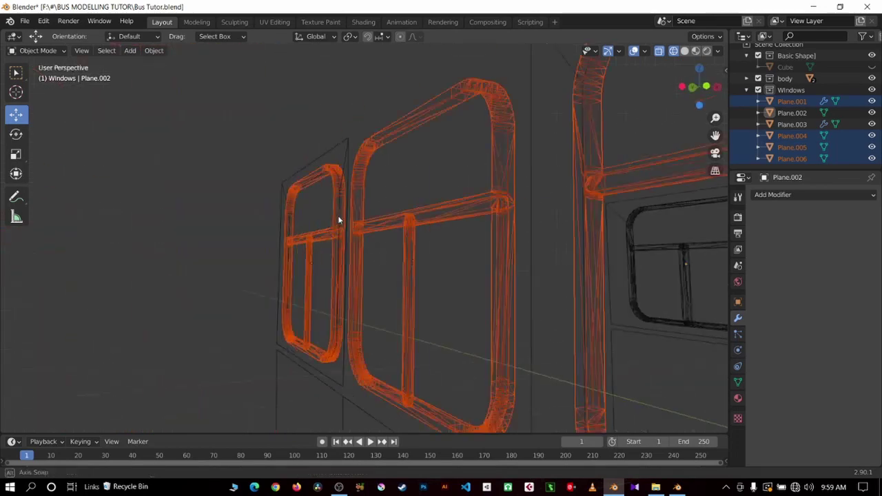
{"action": "scroll", "coordinate": [338, 221], "scroll_direction": "down", "scroll_amount": 3}
{"action": "scroll", "coordinate": [377, 215], "scroll_direction": "down", "scroll_amount": 4}
{"action": "middle_click_drag", "start_coordinate": [489, 203], "coordinate": [471, 208]}
{"action": "key", "text": "KP_1"}
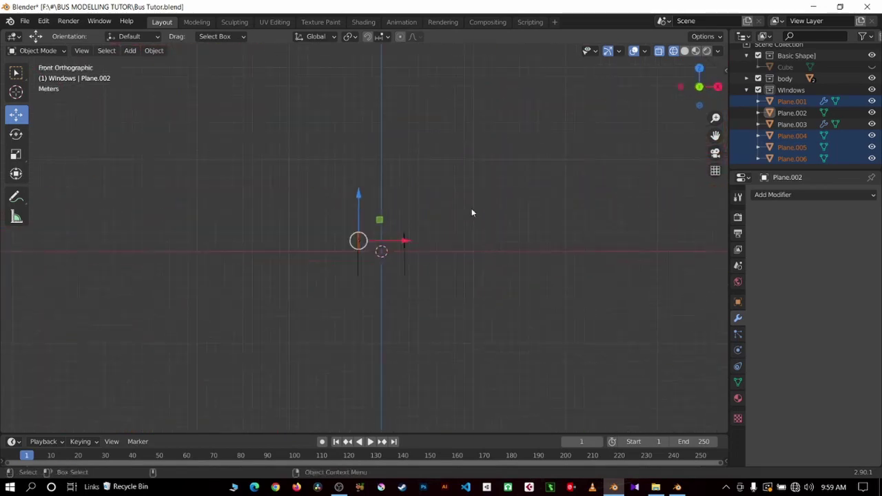
{"action": "scroll", "coordinate": [471, 212], "scroll_direction": "up", "scroll_amount": 2}
{"action": "scroll", "coordinate": [471, 212], "scroll_direction": "up", "scroll_amount": 10}
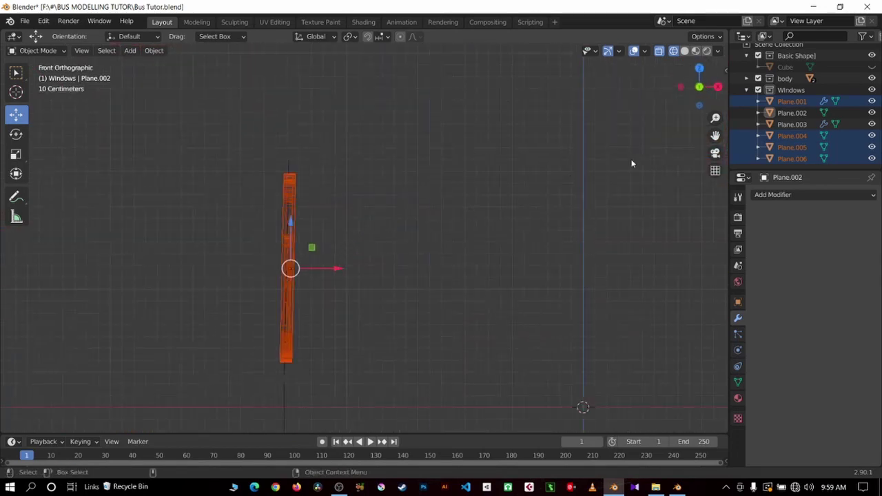
{"action": "left_click_drag", "start_coordinate": [716, 135], "coordinate": [482, 173]}
{"action": "scroll", "coordinate": [483, 173], "scroll_direction": "up", "scroll_amount": 3}
{"action": "left_click_drag", "start_coordinate": [397, 169], "coordinate": [407, 169]}
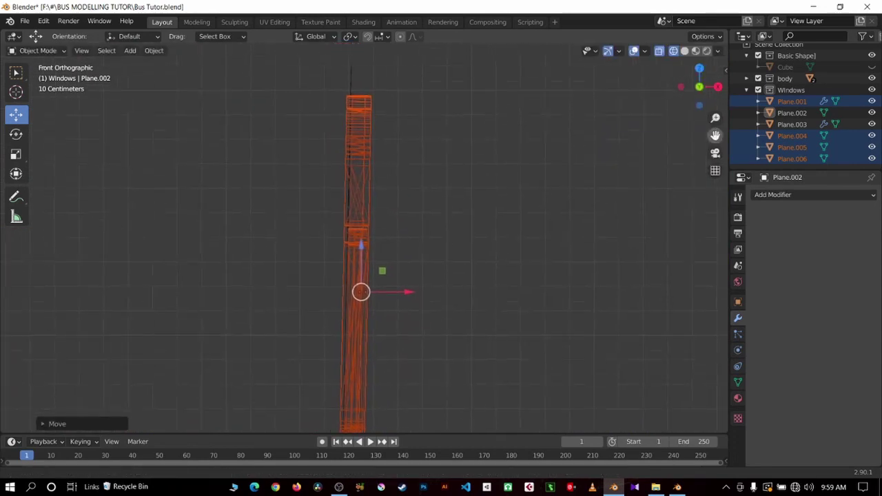
{"action": "left_click", "coordinate": [511, 148]}
Switch back to Solid shading and save the blend file.
{"action": "left_click", "coordinate": [685, 51]}
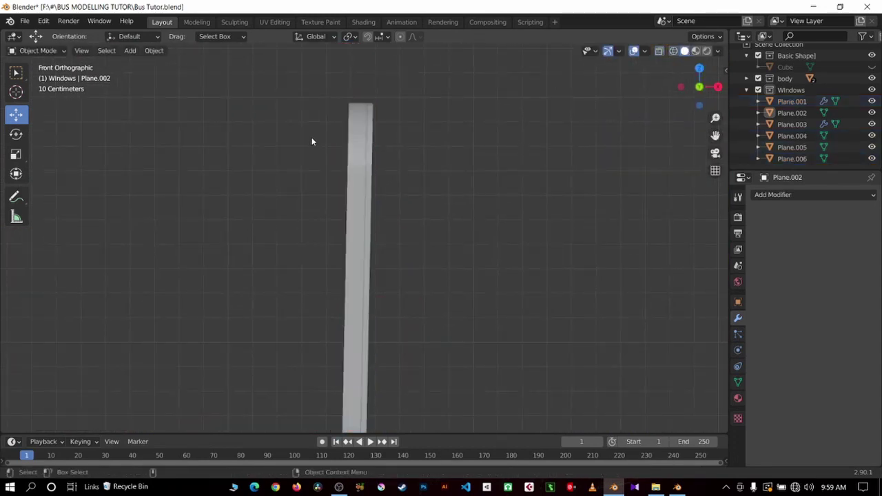
{"action": "key", "text": "ctrl+s"}
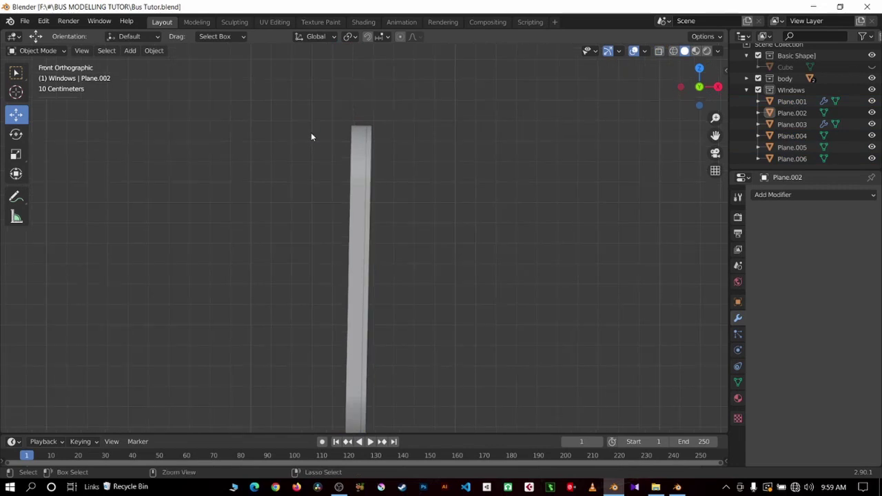
{"action": "mouse_move", "coordinate": [311, 132]}
{"action": "middle_mouse_down"}
{"action": "mouse_move", "coordinate": [327, 158]}
{"action": "mouse_move", "coordinate": [394, 147]}
{"action": "mouse_move", "coordinate": [381, 121]}
{"action": "mouse_move", "coordinate": [472, 128]}
{"action": "mouse_move", "coordinate": [523, 144]}
{"action": "mouse_move", "coordinate": [398, 154]}
{"action": "mouse_move", "coordinate": [610, 167]}
{"action": "mouse_move", "coordinate": [317, 171]}
{"action": "mouse_move", "coordinate": [300, 183]}
{"action": "mouse_move", "coordinate": [399, 187]}
{"action": "mouse_move", "coordinate": [626, 241]}
{"action": "middle_mouse_up"}
{"action": "scroll", "coordinate": [473, 128], "scroll_direction": "down", "scroll_amount": 3}
{"action": "scroll", "coordinate": [523, 144], "scroll_direction": "down", "scroll_amount": 3}
{"action": "scroll", "coordinate": [523, 144], "scroll_direction": "up", "scroll_amount": 5}
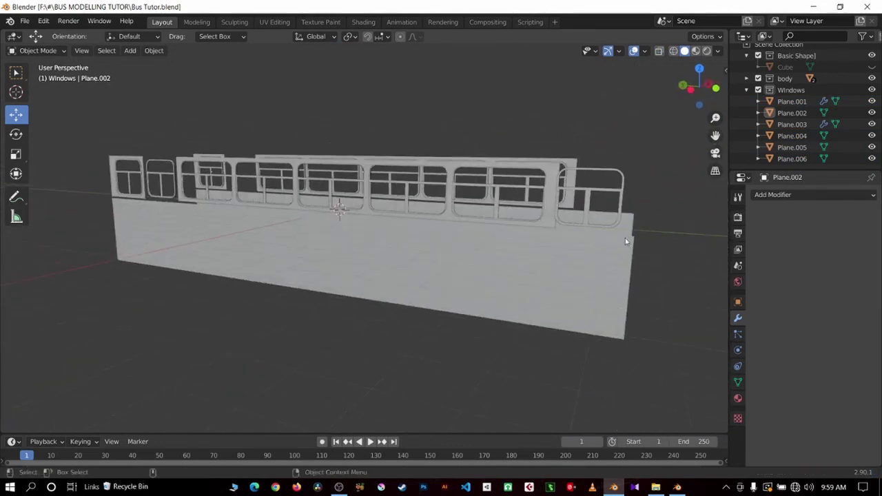
Orbit around the frames and select the large lower body panel beneath them.
{"action": "mouse_move", "coordinate": [408, 241]}
{"action": "middle_mouse_down"}
{"action": "mouse_move", "coordinate": [411, 234]}
{"action": "mouse_move", "coordinate": [199, 271]}
{"action": "middle_mouse_up"}
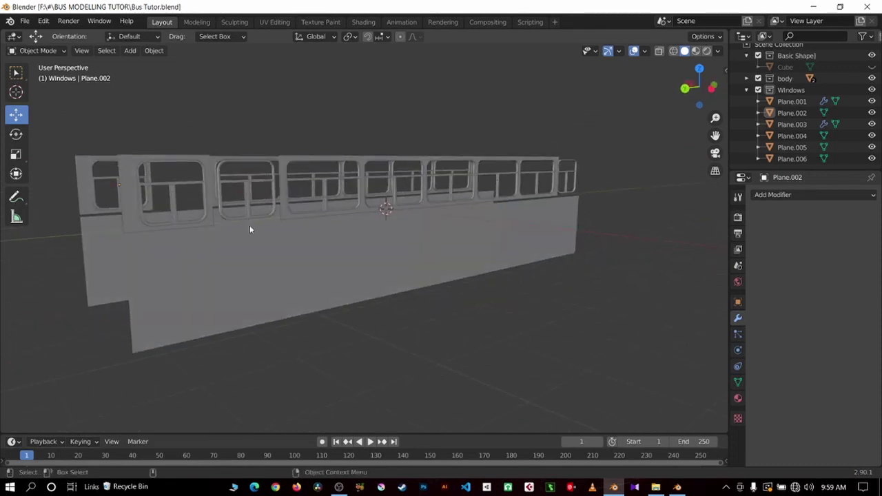
{"action": "middle_click_drag", "start_coordinate": [249, 230], "coordinate": [274, 352]}
{"action": "left_click", "coordinate": [221, 308]}
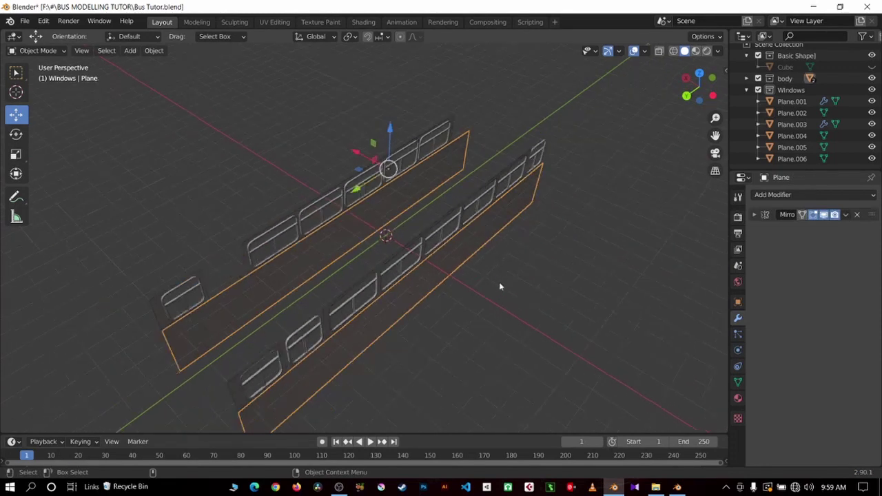
{"action": "mouse_move", "coordinate": [498, 287]}
{"action": "middle_mouse_down"}
{"action": "mouse_move", "coordinate": [411, 209]}
{"action": "mouse_move", "coordinate": [558, 179]}
{"action": "mouse_move", "coordinate": [503, 163]}
{"action": "middle_mouse_up"}
{"action": "scroll", "coordinate": [408, 229], "scroll_direction": "down", "scroll_amount": 2}
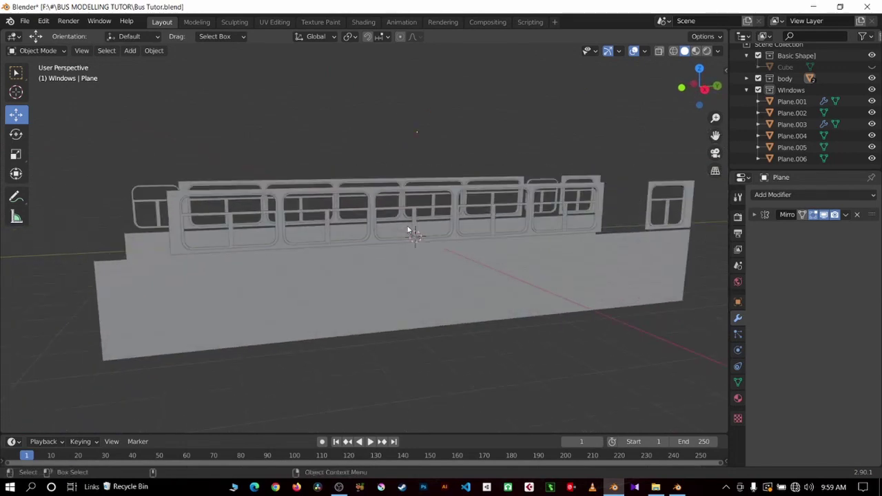
{"action": "left_click", "coordinate": [408, 280]}
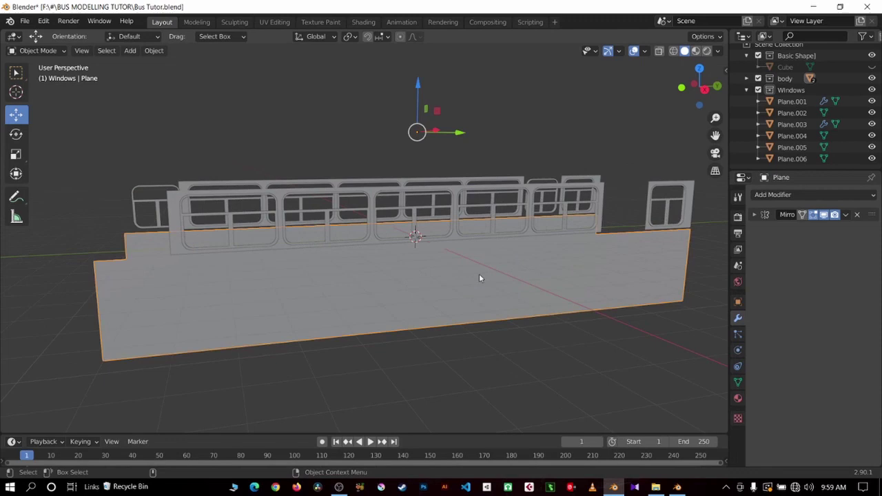
Duplicate the lower body panel and raise the copy above the window row in Right view.
{"action": "key", "text": "shift+d"}
{"action": "right_click", "coordinate": [361, 288]}
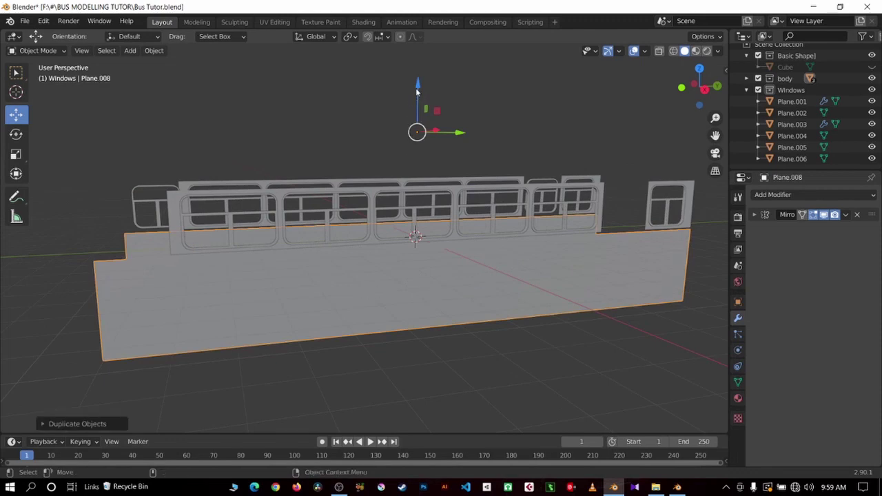
{"action": "left_click_drag", "start_coordinate": [417, 89], "coordinate": [417, 41]}
{"action": "key", "text": "KP_3"}
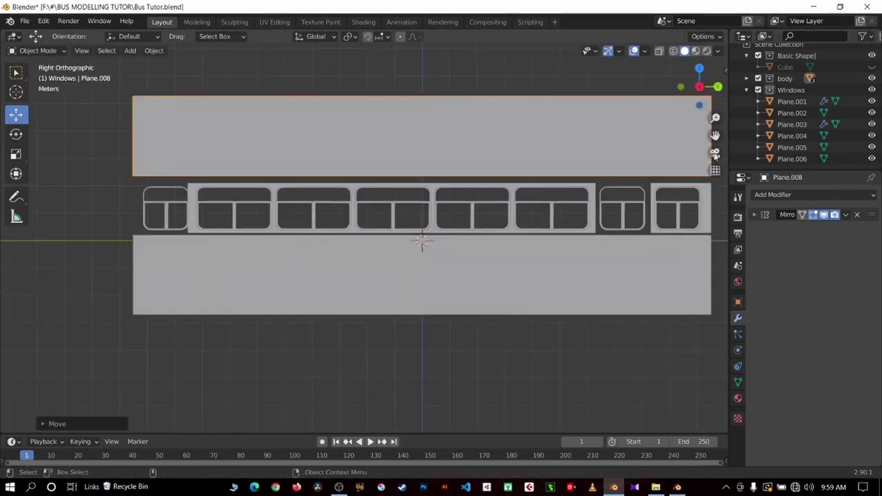
{"action": "left_click_drag", "start_coordinate": [716, 135], "coordinate": [724, 216]}
{"action": "left_click_drag", "start_coordinate": [433, 54], "coordinate": [436, 63]}
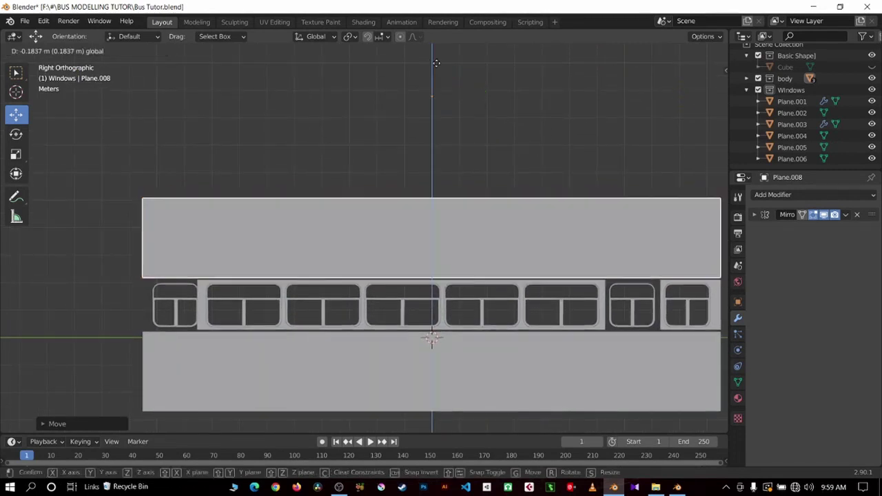
{"action": "left_click", "coordinate": [436, 62]}
{"action": "left_click_drag", "start_coordinate": [715, 135], "coordinate": [495, 186]}
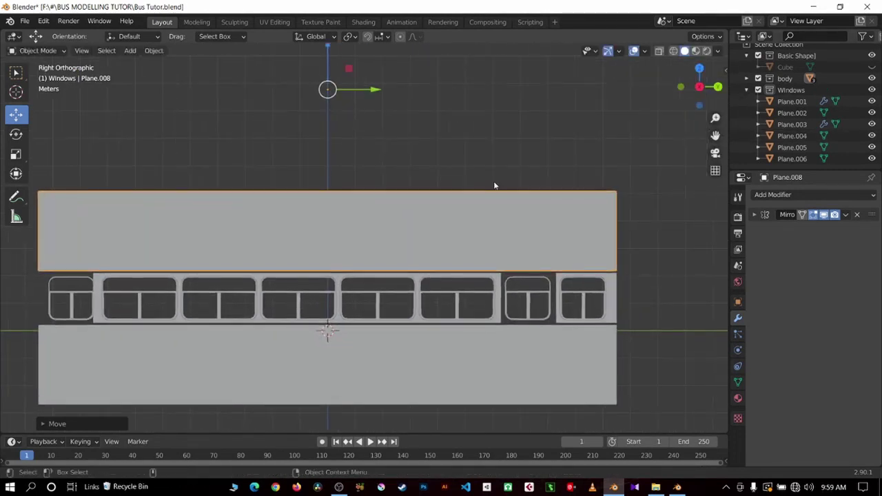
In Edit Mode, delete the copy's extra right-hand upper faces.
{"action": "key", "text": "Tab"}
{"action": "left_click_drag", "start_coordinate": [458, 135], "coordinate": [689, 297]}
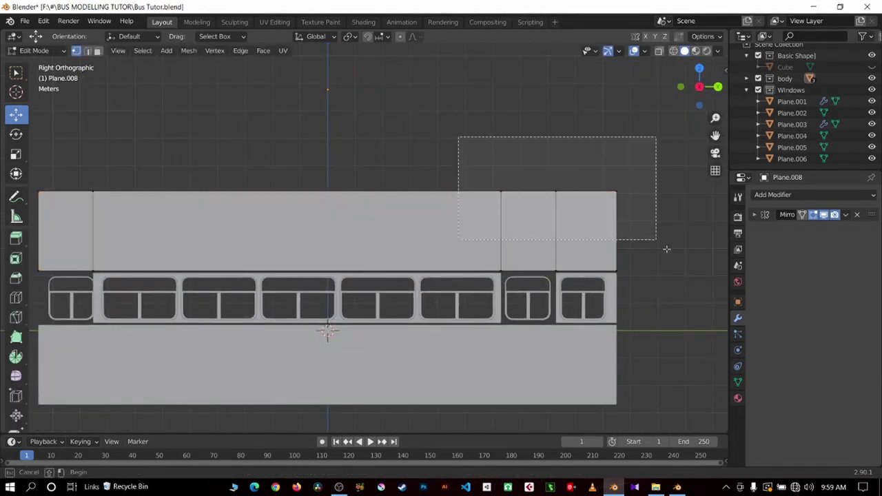
{"action": "left_click_drag", "start_coordinate": [602, 235], "coordinate": [718, 251]}
{"action": "scroll", "coordinate": [688, 229], "scroll_direction": "down", "scroll_amount": 2}
{"action": "key", "text": "x"}
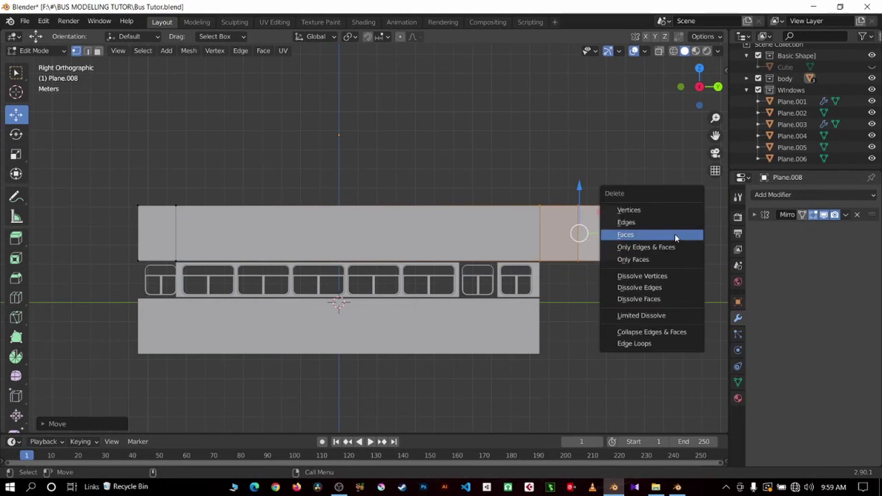
{"action": "left_click", "coordinate": [675, 238]}
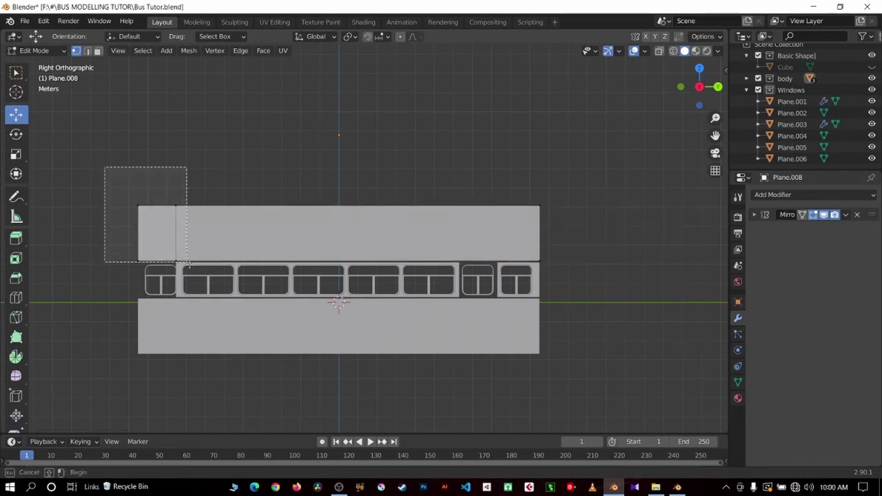
Delete the extra upper-left face so the copy matches the windows' length.
{"action": "left_click_drag", "start_coordinate": [106, 164], "coordinate": [191, 268]}
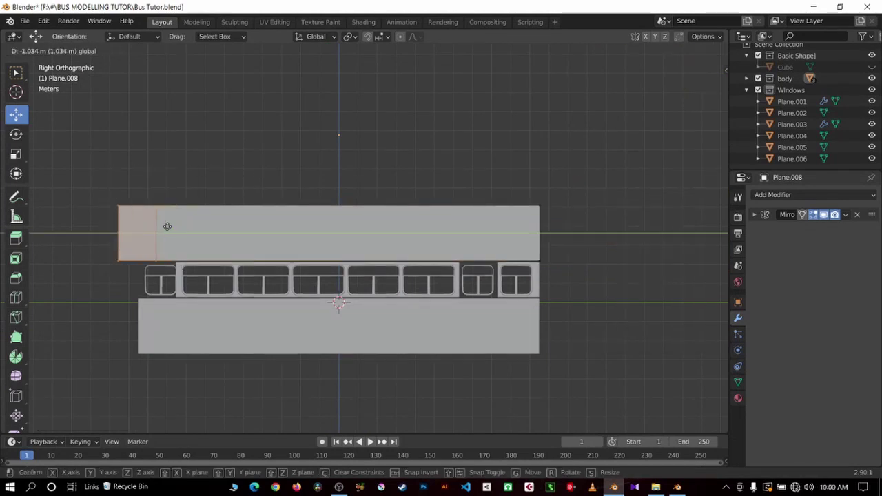
{"action": "left_click_drag", "start_coordinate": [202, 234], "coordinate": [160, 234]}
{"action": "left_click_drag", "start_coordinate": [75, 185], "coordinate": [121, 249]}
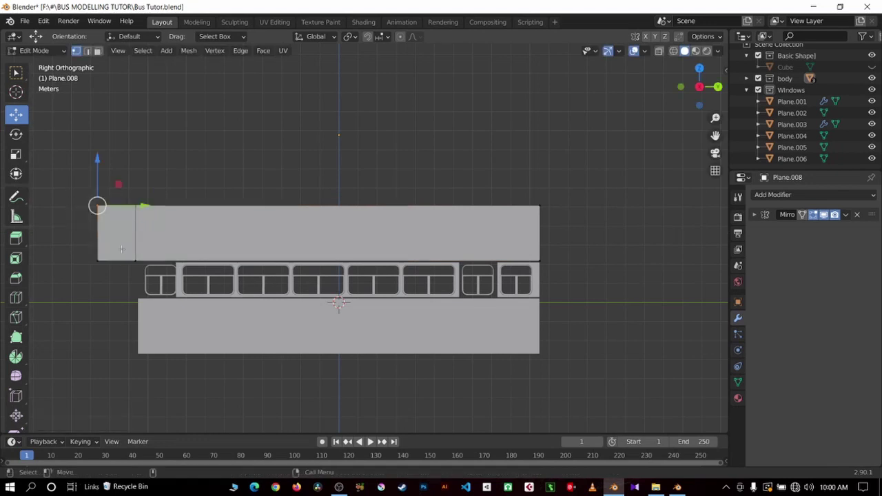
{"action": "left_click_drag", "start_coordinate": [56, 154], "coordinate": [144, 285]}
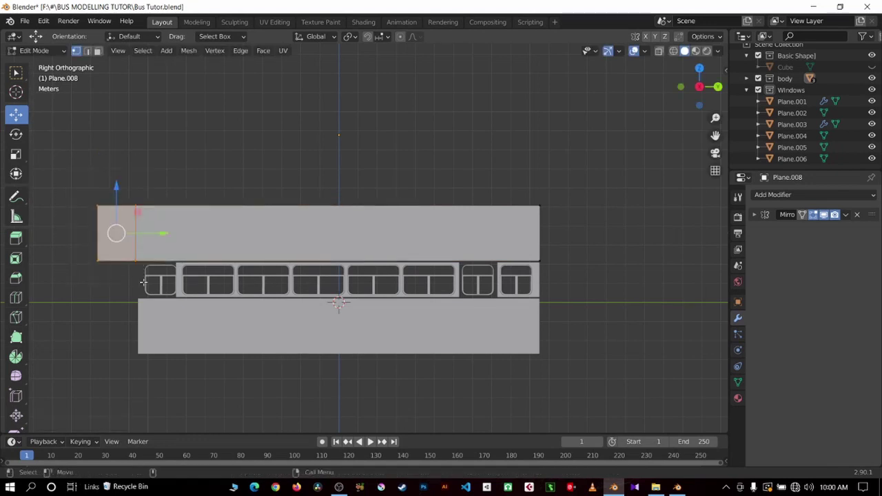
{"action": "key", "text": "x"}
{"action": "left_click", "coordinate": [144, 286]}
{"action": "scroll", "coordinate": [116, 148], "scroll_direction": "down", "scroll_amount": 1}
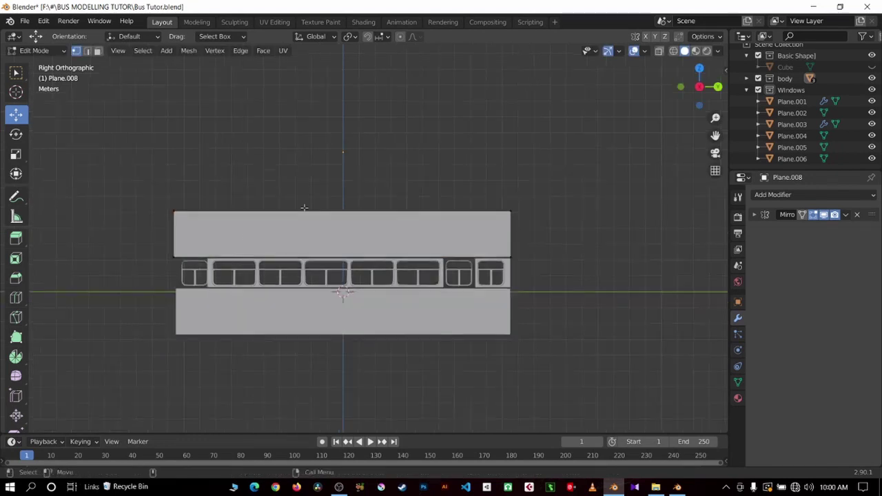
{"action": "scroll", "coordinate": [116, 148], "scroll_direction": "up", "scroll_amount": 5}
{"action": "scroll", "coordinate": [116, 148], "scroll_direction": "down", "scroll_amount": 4}
Select the strip's top edge and start moving it straight down along Z.
{"action": "left_click_drag", "start_coordinate": [116, 148], "coordinate": [597, 237]}
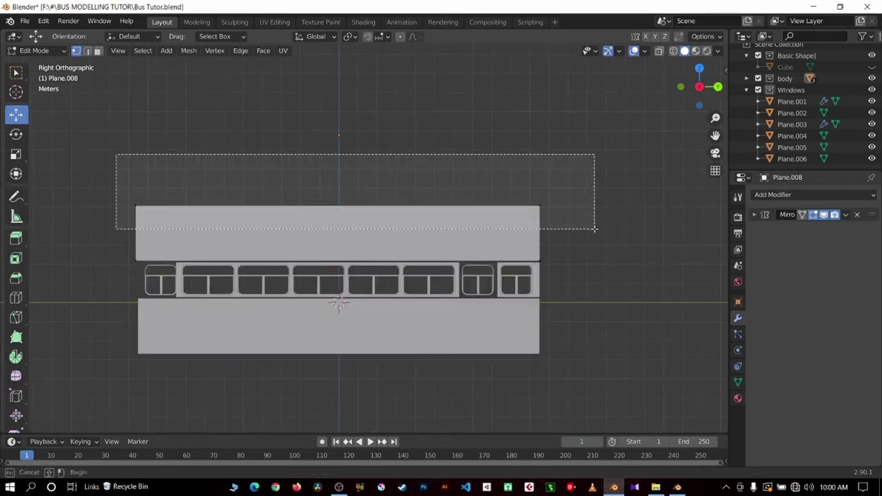
{"action": "key", "text": "g"}
{"action": "key", "text": "z"}
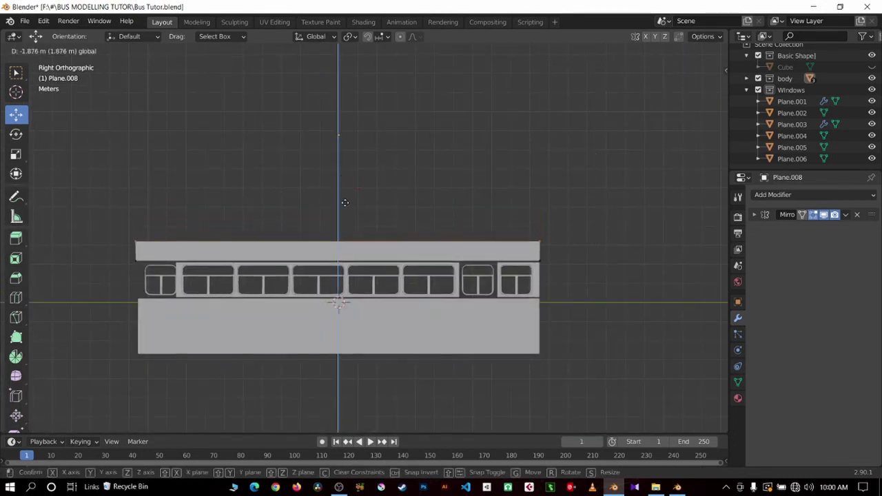
Confirm the lowered edge, leaving a thin strip, then view the roof strip front-on in wireframe.
{"action": "left_click", "coordinate": [431, 209]}
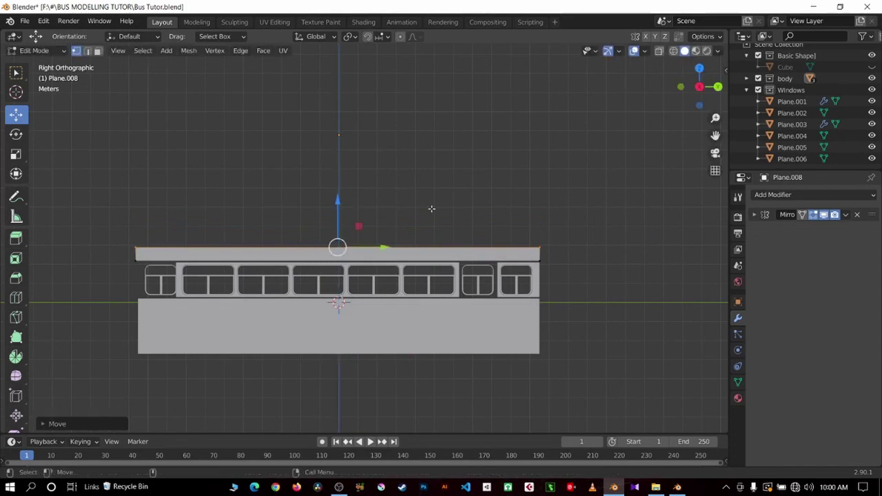
{"action": "key", "text": "KP_1"}
{"action": "key", "text": "KP_Decimal"}
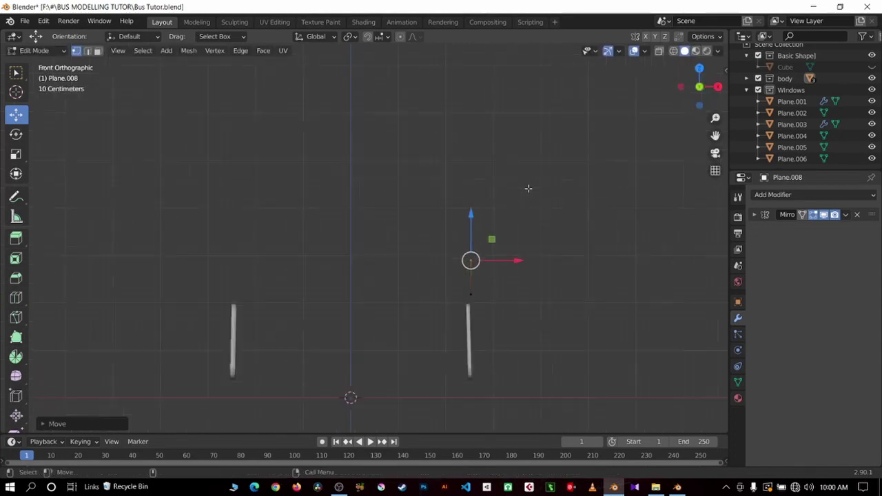
{"action": "left_click", "coordinate": [673, 51]}
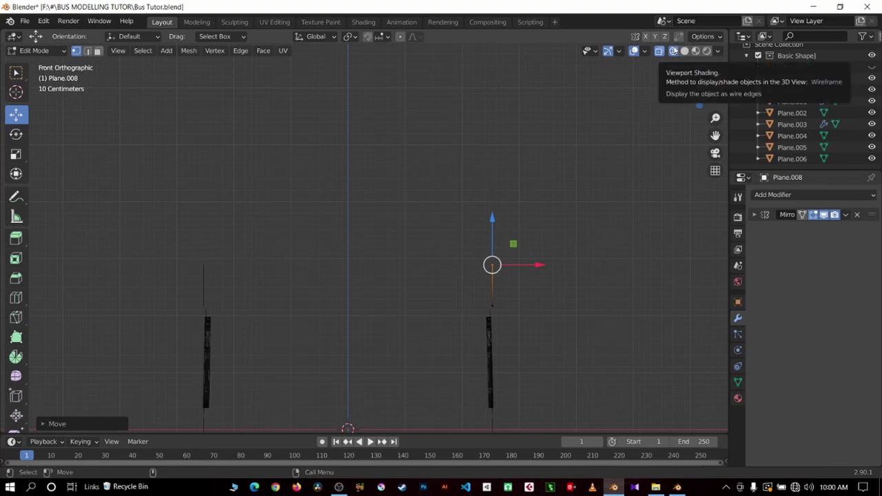
{"action": "left_click_drag", "start_coordinate": [717, 135], "coordinate": [254, 124]}
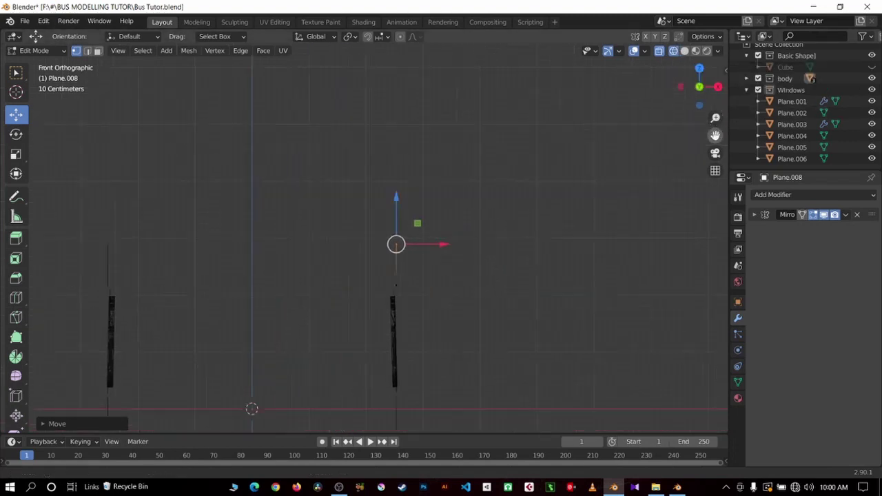
{"action": "left_click_drag", "start_coordinate": [214, 102], "coordinate": [390, 295]}
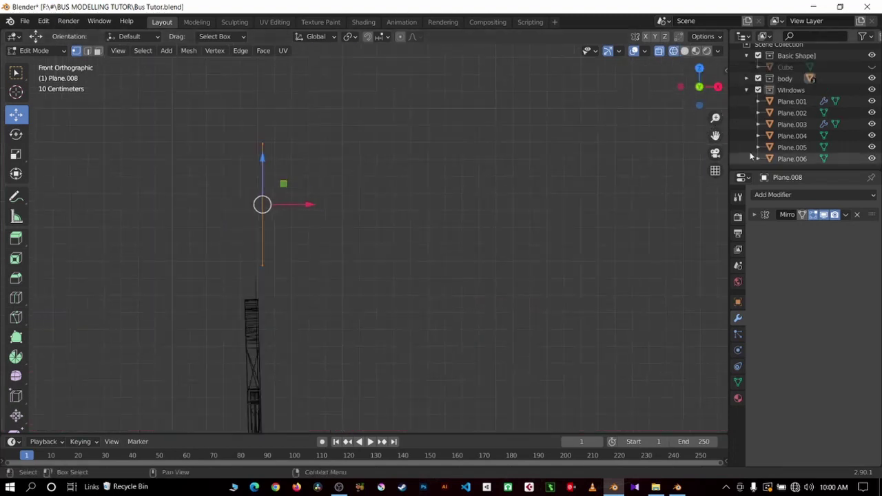
{"action": "scroll", "coordinate": [799, 148], "scroll_direction": "up", "scroll_amount": 1}
{"action": "left_click_drag", "start_coordinate": [715, 135], "coordinate": [855, 206]}
{"action": "scroll", "coordinate": [530, 189], "scroll_direction": "up", "scroll_amount": 2}
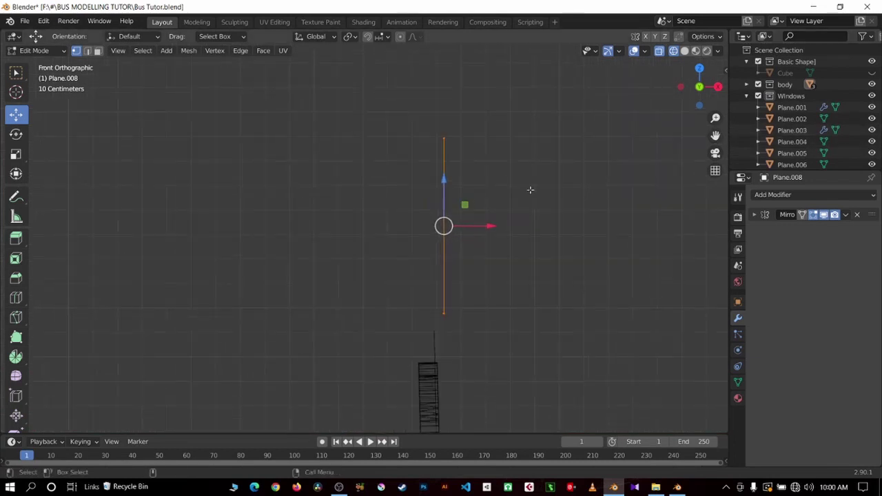
{"action": "scroll", "coordinate": [454, 344], "scroll_direction": "up", "scroll_amount": 1}
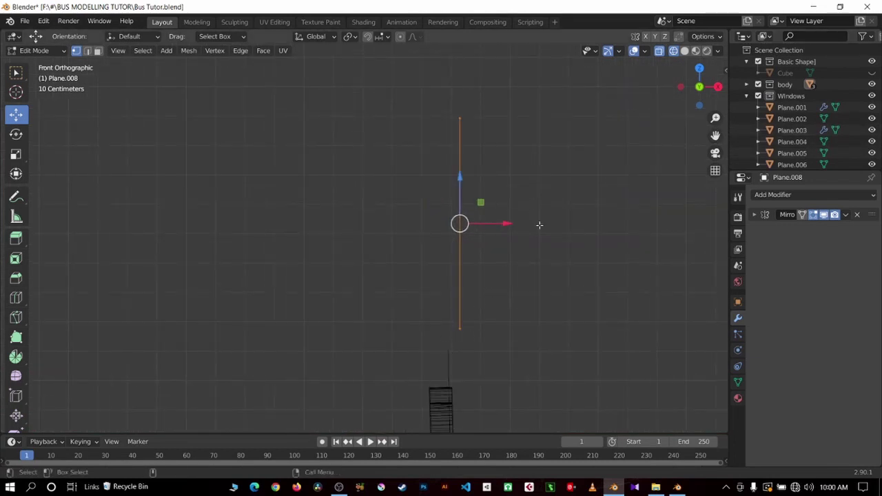
Nudge the roof strip slightly sideways and lower it a little.
{"action": "left_click_drag", "start_coordinate": [510, 221], "coordinate": [499, 223]}
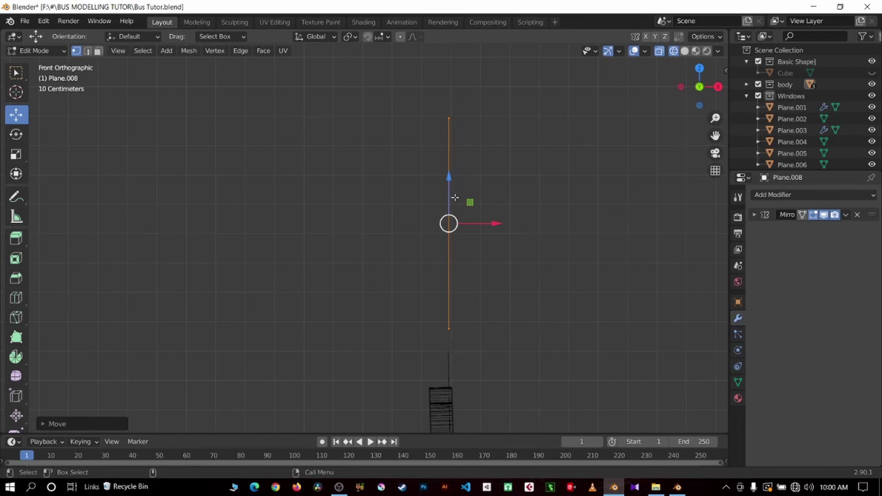
{"action": "left_click_drag", "start_coordinate": [448, 178], "coordinate": [449, 191]}
{"action": "scroll", "coordinate": [715, 135], "scroll_direction": "up", "scroll_amount": 1}
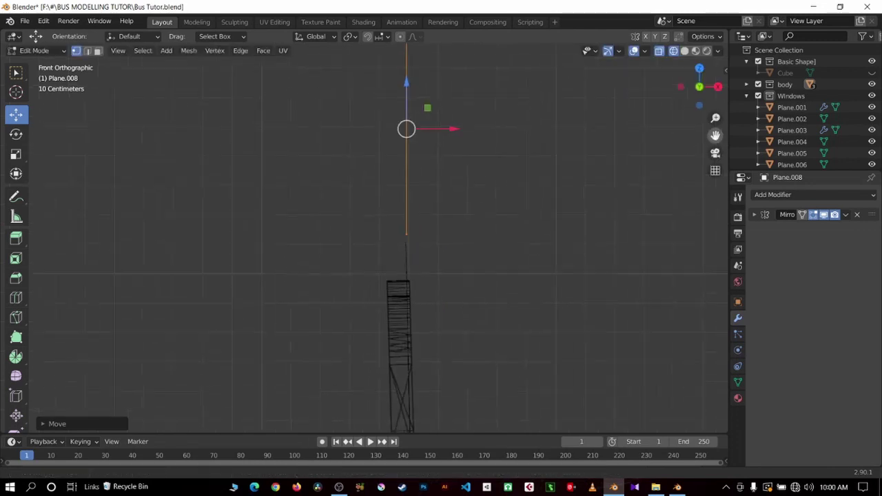
{"action": "middle_click_drag", "start_coordinate": [537, 428], "coordinate": [481, 286], "text": "shift"}
{"action": "scroll", "coordinate": [481, 286], "scroll_direction": "up", "scroll_amount": 5}
{"action": "middle_click_drag", "start_coordinate": [594, 220], "coordinate": [463, 280], "text": "shift"}
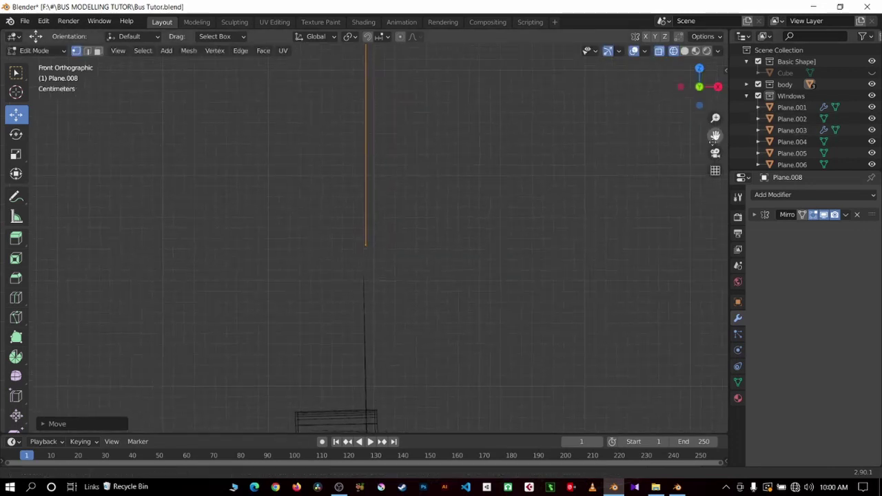
Box-select the thin vertical edge of Plane.008 above the origin in Edit Mode.
{"action": "left_click", "coordinate": [364, 360]}
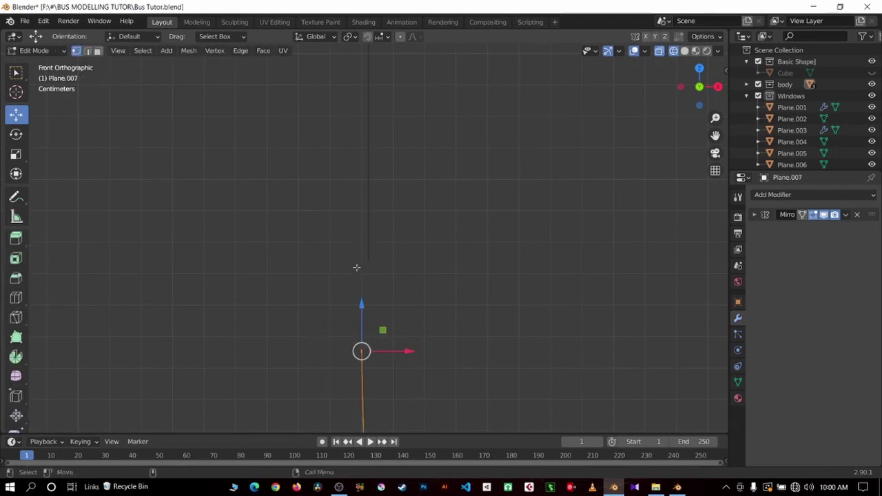
{"action": "left_click", "coordinate": [366, 233]}
{"action": "key", "text": "Tab"}
{"action": "left_click", "coordinate": [368, 232]}
{"action": "key", "text": "Tab"}
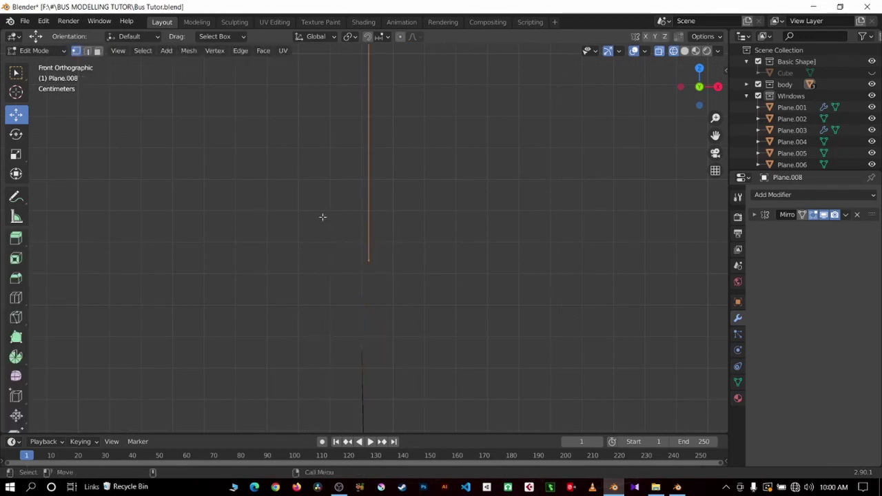
{"action": "scroll", "coordinate": [413, 284], "scroll_direction": "down", "scroll_amount": 1}
{"action": "scroll", "coordinate": [434, 256], "scroll_direction": "down", "scroll_amount": 2}
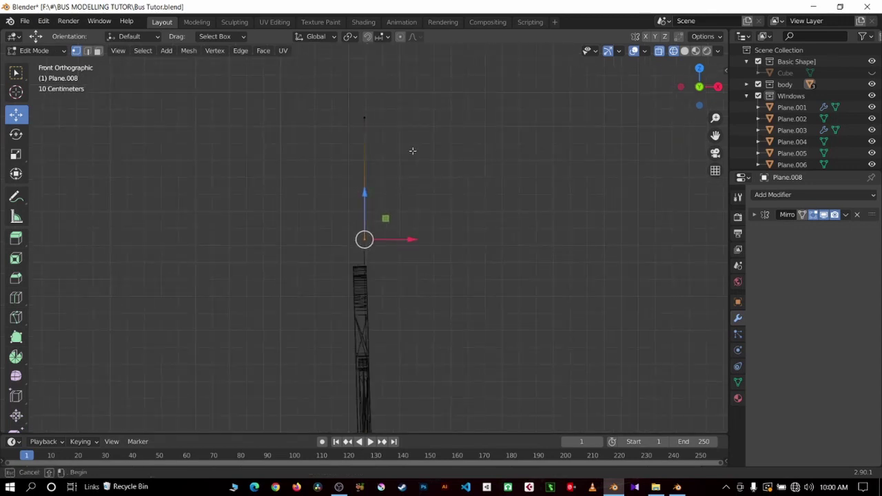
{"action": "left_click_drag", "start_coordinate": [303, 83], "coordinate": [547, 253]}
{"action": "scroll", "coordinate": [459, 191], "scroll_direction": "up", "scroll_amount": 3}
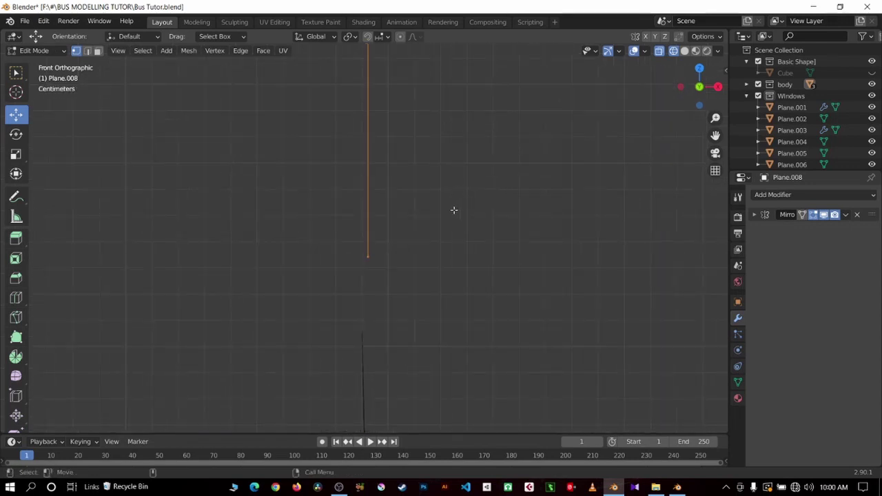
Lower the selected edge along Z, then shift it slightly along X.
{"action": "key", "text": "g"}
{"action": "key", "text": "z"}
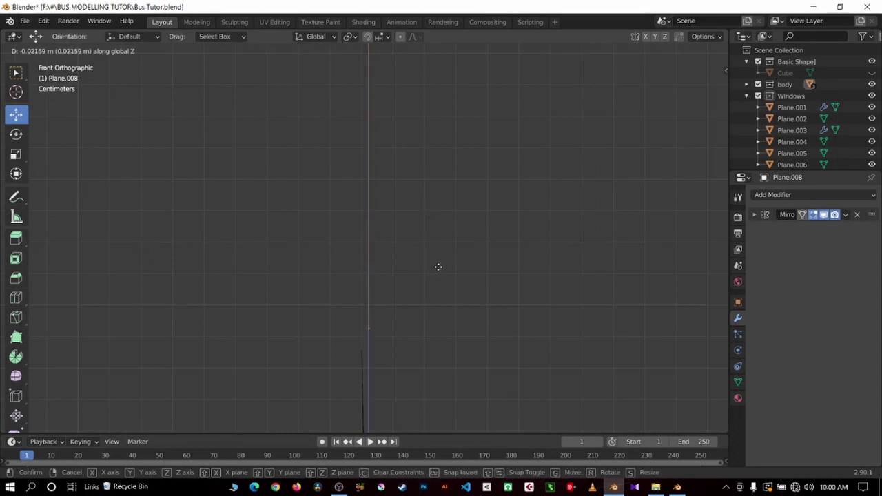
{"action": "left_click", "coordinate": [442, 282]}
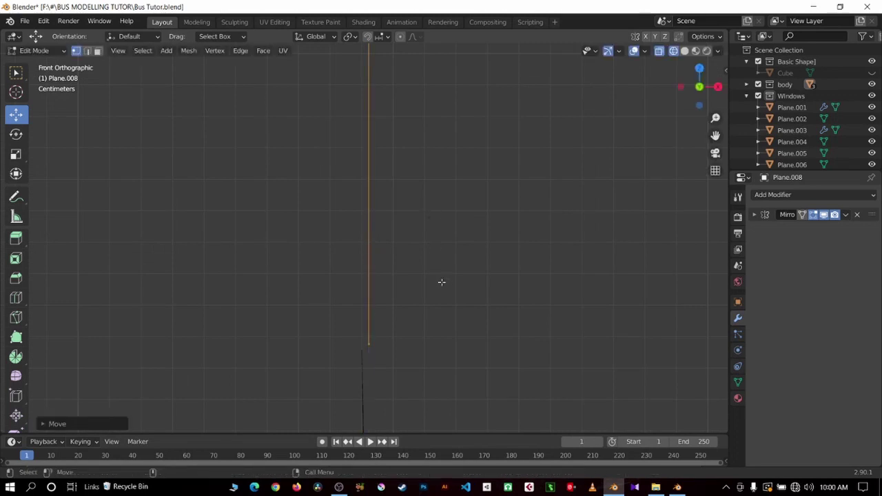
{"action": "key", "text": "g"}
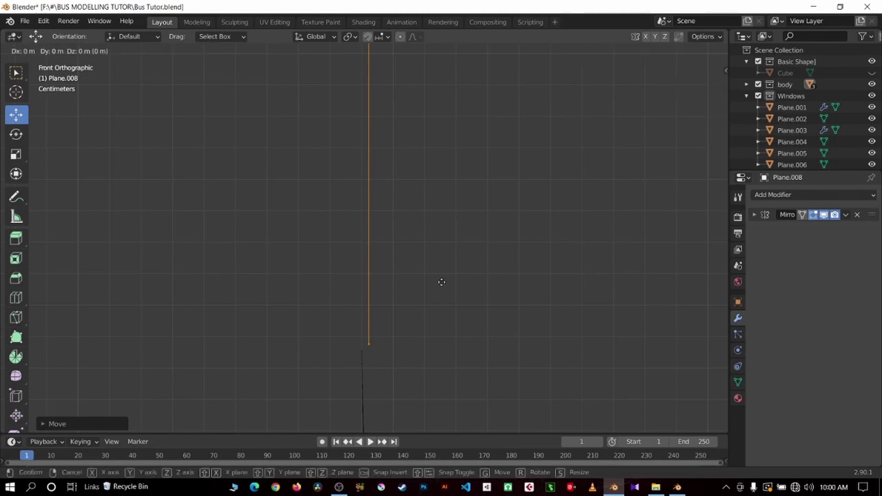
{"action": "key", "text": "x"}
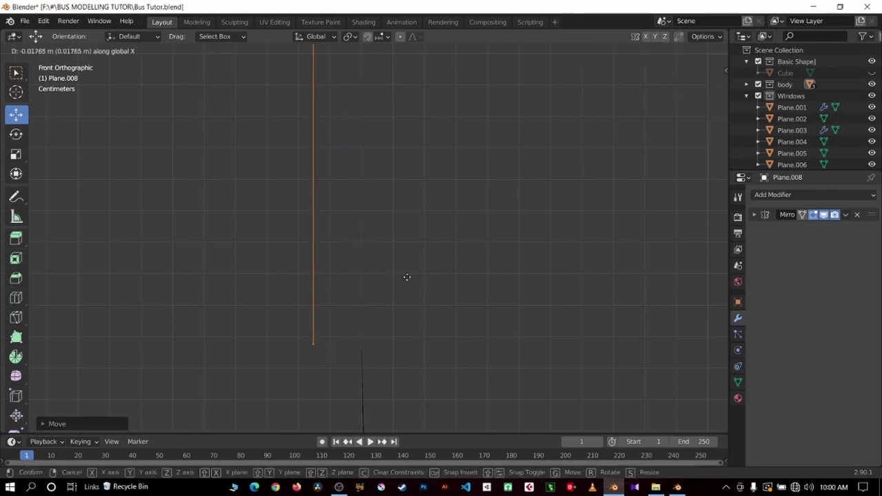
{"action": "left_click", "coordinate": [435, 307]}
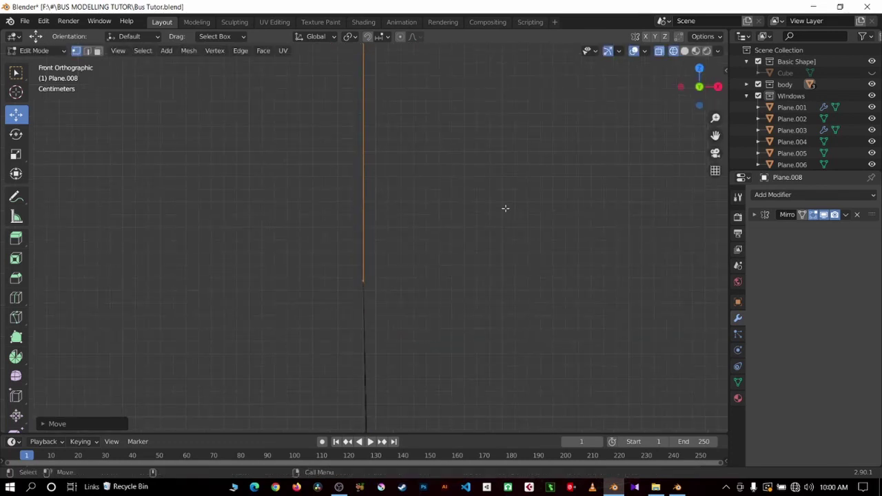
Return to Object Mode with Solid shading and orbit around the new window frames.
{"action": "scroll", "coordinate": [692, 128], "scroll_direction": "down", "scroll_amount": 3}
{"action": "key", "text": "Tab"}
{"action": "mouse_move", "coordinate": [686, 126]}
{"action": "middle_mouse_down"}
{"action": "mouse_move", "coordinate": [637, 157]}
{"action": "mouse_move", "coordinate": [663, 95]}
{"action": "middle_mouse_up"}
{"action": "left_click", "coordinate": [684, 50]}
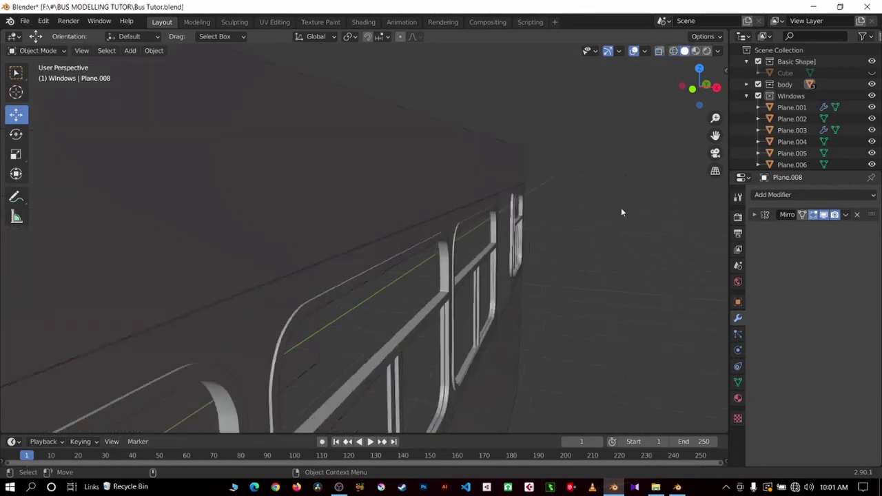
{"action": "mouse_move", "coordinate": [621, 207]}
{"action": "middle_mouse_down"}
{"action": "mouse_move", "coordinate": [593, 214]}
{"action": "mouse_move", "coordinate": [544, 197]}
{"action": "middle_mouse_up"}
{"action": "middle_click_drag", "start_coordinate": [528, 162], "coordinate": [460, 173]}
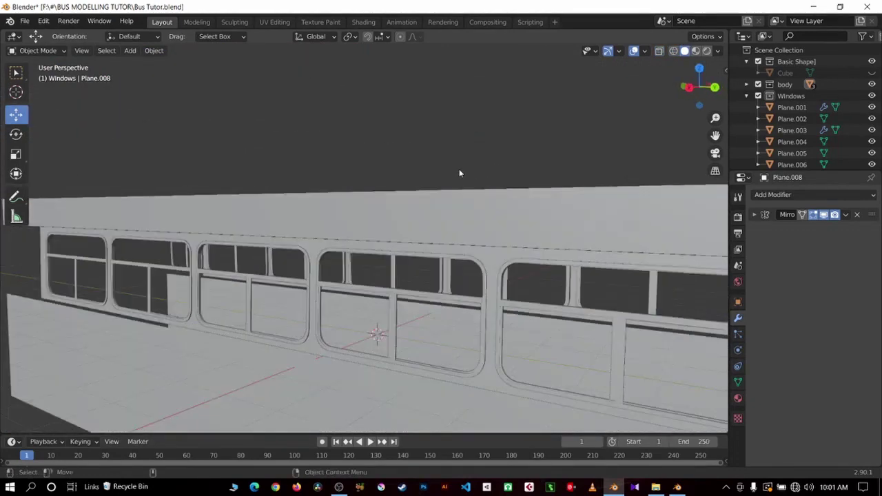
{"action": "scroll", "coordinate": [459, 173], "scroll_direction": "down", "scroll_amount": 2}
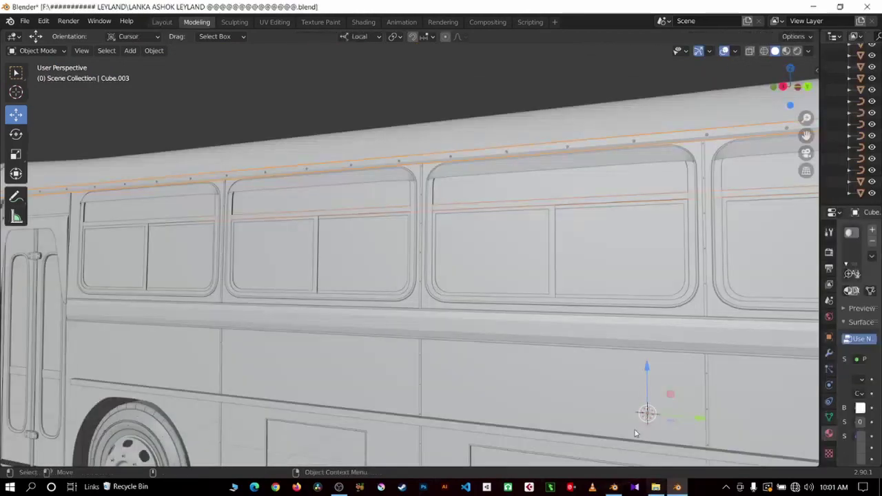
Orbit the reference bus to inspect its rear, front three-quarter and side-on views.
{"action": "scroll", "coordinate": [380, 89], "scroll_direction": "down", "scroll_amount": 5}
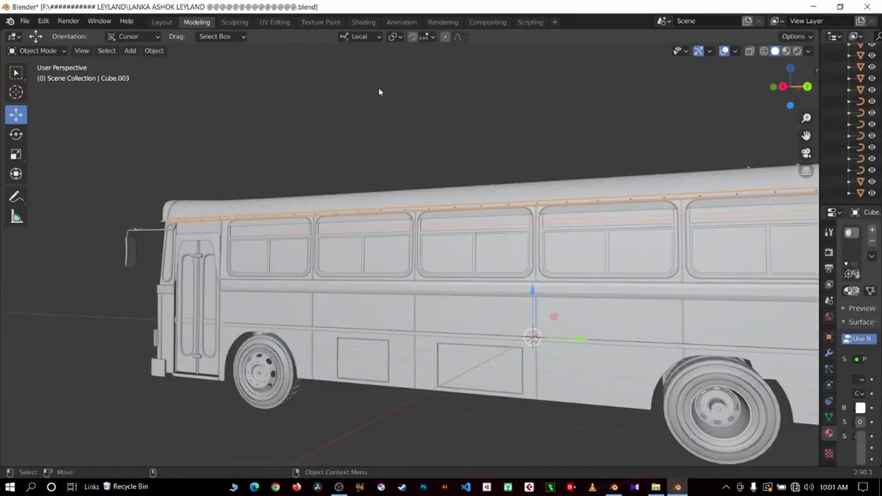
{"action": "mouse_move", "coordinate": [323, 119]}
{"action": "middle_mouse_down"}
{"action": "mouse_move", "coordinate": [426, 176]}
{"action": "mouse_move", "coordinate": [451, 173]}
{"action": "mouse_move", "coordinate": [363, 181]}
{"action": "middle_mouse_up"}
{"action": "scroll", "coordinate": [426, 176], "scroll_direction": "up", "scroll_amount": 1}
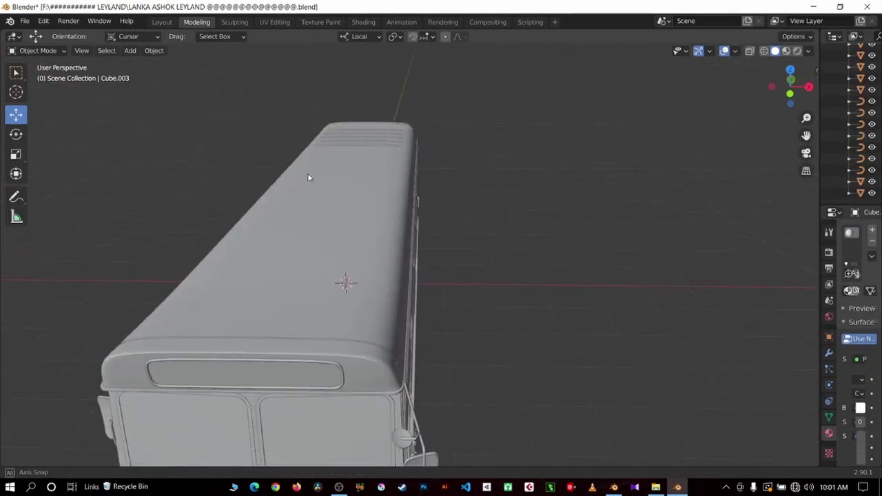
{"action": "middle_click_drag", "start_coordinate": [309, 177], "coordinate": [338, 166]}
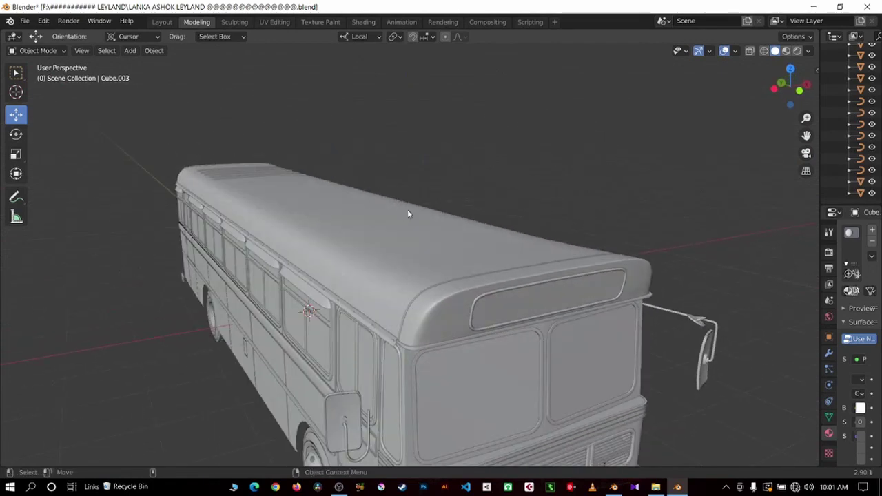
{"action": "key", "text": "KP_3"}
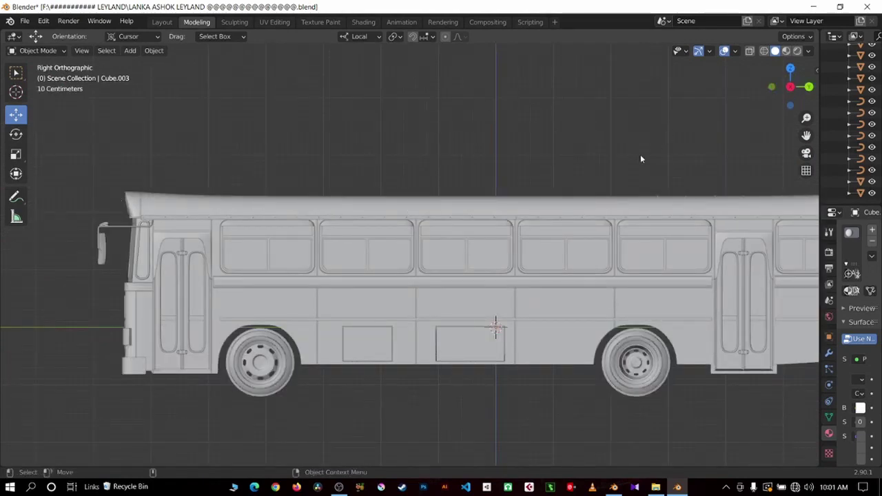
{"action": "mouse_move", "coordinate": [640, 160]}
{"action": "middle_mouse_down"}
{"action": "mouse_move", "coordinate": [503, 197]}
{"action": "mouse_move", "coordinate": [510, 207]}
{"action": "mouse_move", "coordinate": [407, 306]}
{"action": "middle_mouse_up"}
{"action": "key", "text": "KP_3"}
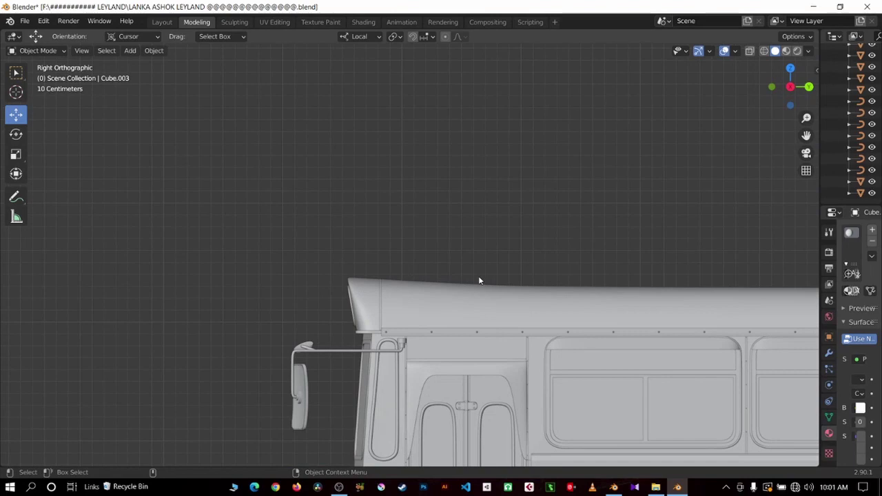
Follow the reference bus's roof line end to end, finishing on a side-on view.
{"action": "left_click_drag", "start_coordinate": [807, 118], "coordinate": [806, 62]}
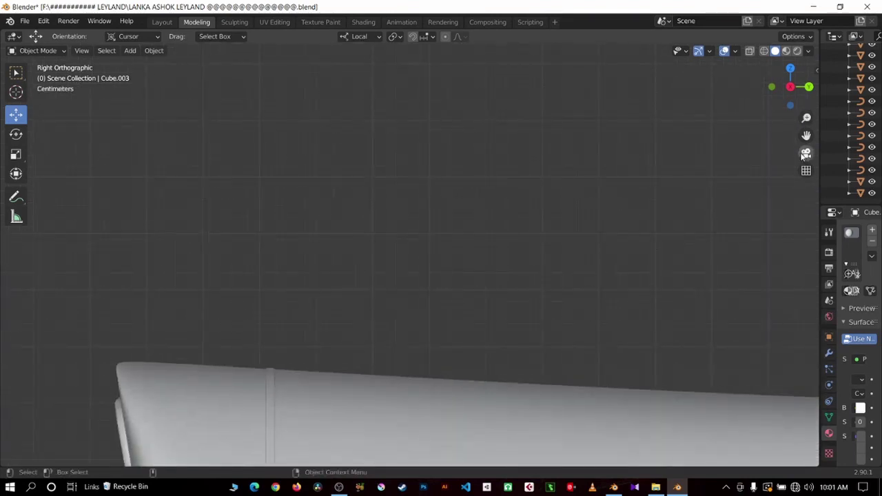
{"action": "left_click_drag", "start_coordinate": [806, 136], "coordinate": [807, 41]}
{"action": "scroll", "coordinate": [299, 279], "scroll_direction": "down", "scroll_amount": 3}
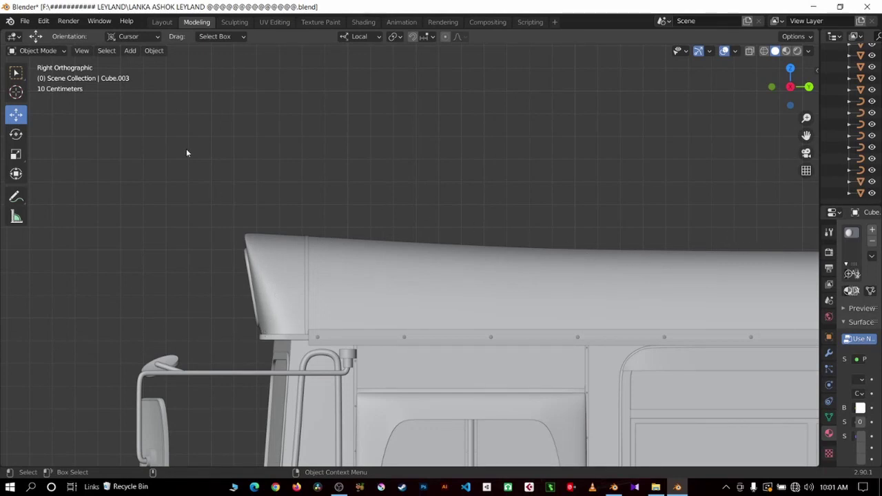
{"action": "scroll", "coordinate": [361, 311], "scroll_direction": "down", "scroll_amount": 3}
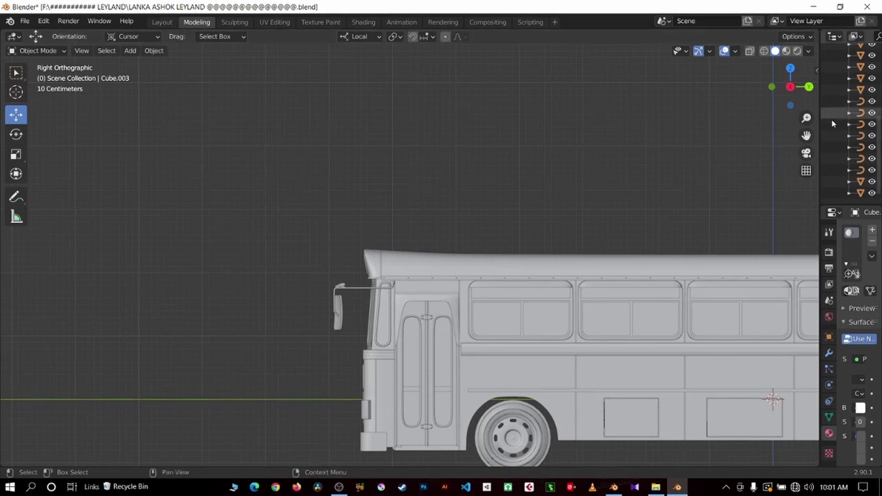
{"action": "mouse_move", "coordinate": [807, 135]}
{"action": "left_mouse_down"}
{"action": "mouse_move", "coordinate": [413, 81]}
{"action": "mouse_move", "coordinate": [784, 152]}
{"action": "left_mouse_up"}
{"action": "scroll", "coordinate": [402, 188], "scroll_direction": "up", "scroll_amount": 2}
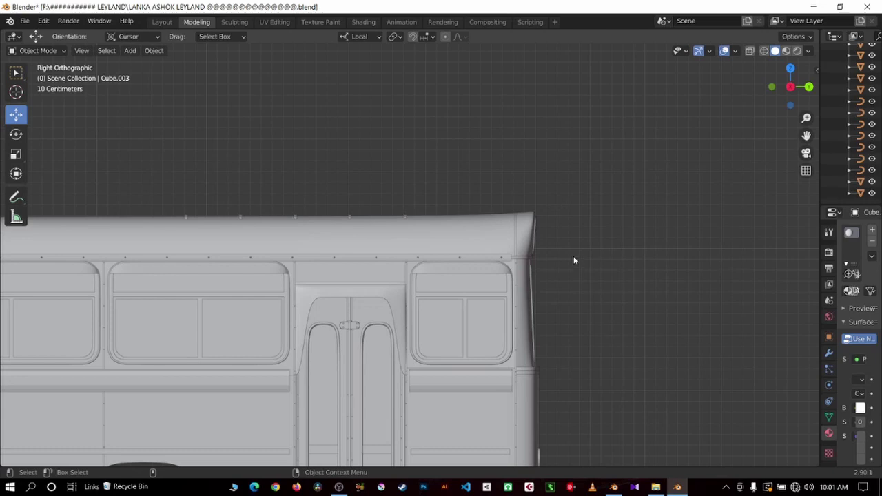
{"action": "scroll", "coordinate": [573, 256], "scroll_direction": "down", "scroll_amount": 5}
{"action": "middle_click_drag", "start_coordinate": [529, 315], "coordinate": [485, 319]}
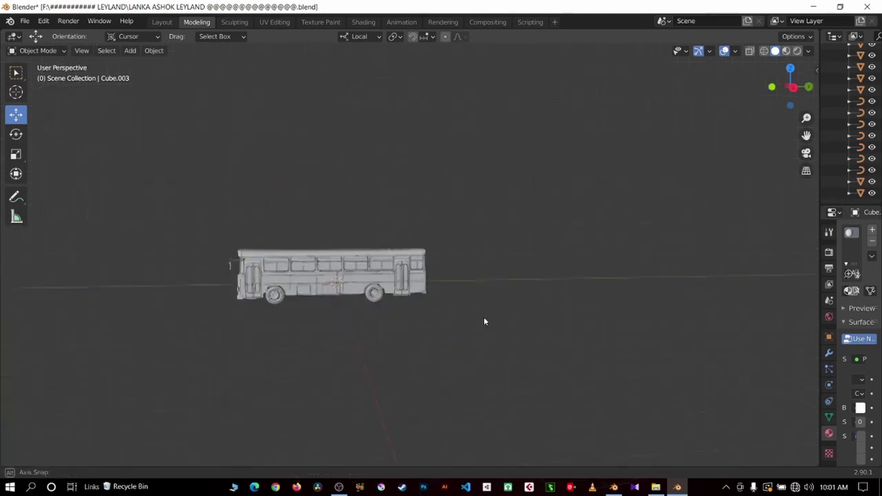
{"action": "scroll", "coordinate": [600, 273], "scroll_direction": "up", "scroll_amount": 5}
{"action": "scroll", "coordinate": [601, 272], "scroll_direction": "down", "scroll_amount": 3}
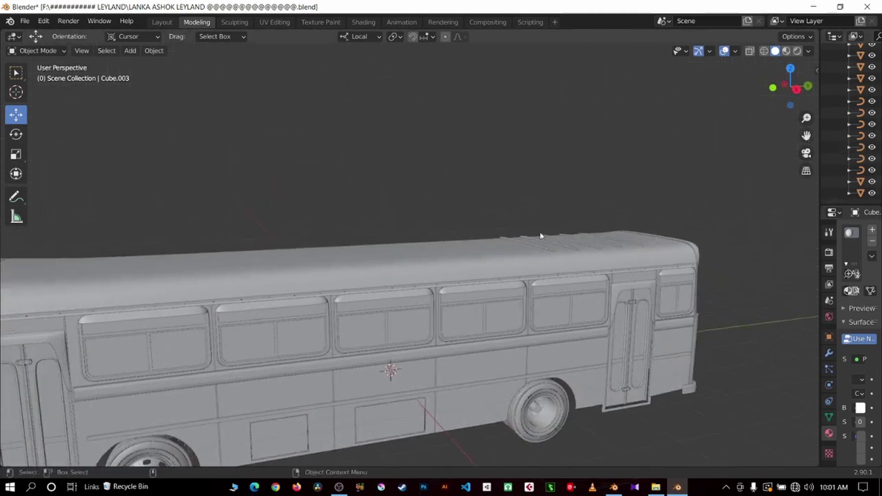
{"action": "scroll", "coordinate": [431, 262], "scroll_direction": "down", "scroll_amount": 3}
{"action": "middle_click_drag", "start_coordinate": [431, 262], "coordinate": [437, 260]}
{"action": "scroll", "coordinate": [436, 262], "scroll_direction": "up", "scroll_amount": 1}
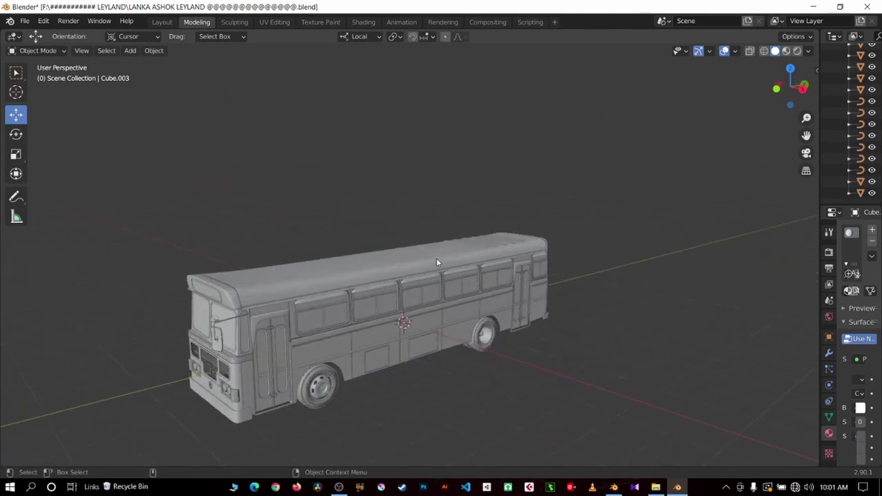
{"action": "key", "text": "KP_3"}
{"action": "scroll", "coordinate": [724, 163], "scroll_direction": "up", "scroll_amount": 4}
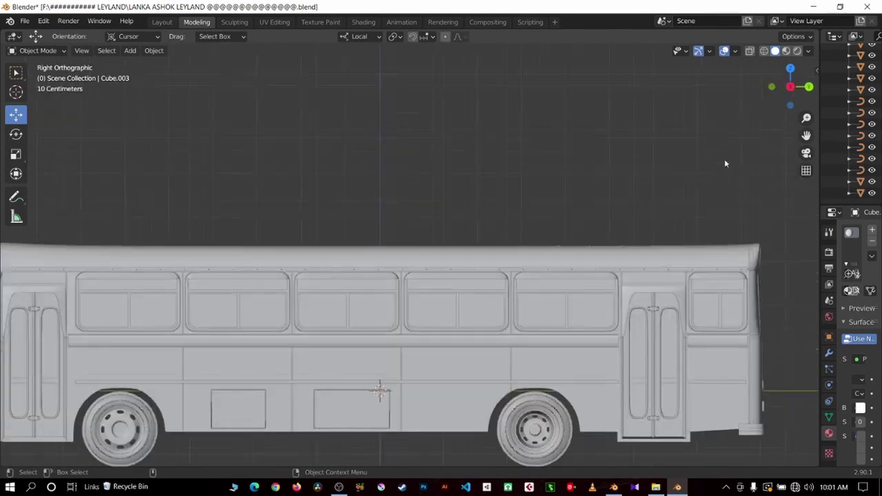
Show the Bus Tutor panel side-on and slide it into view.
{"action": "left_click", "coordinate": [613, 487]}
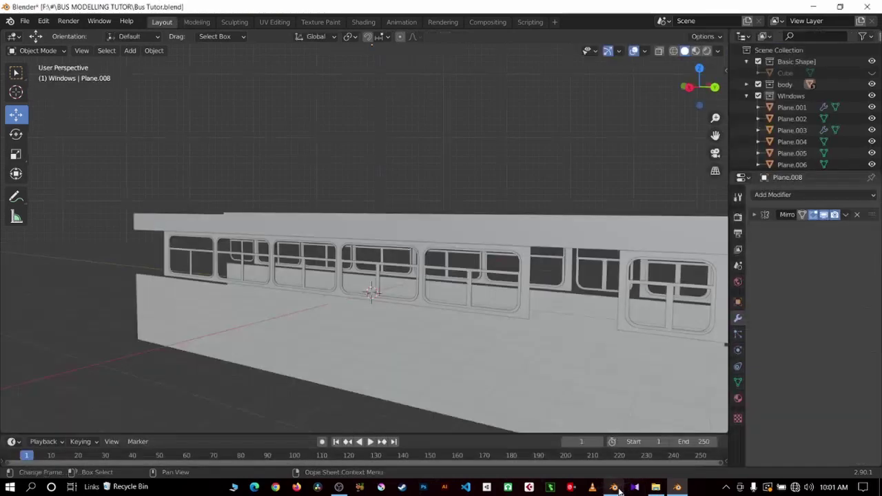
{"action": "key", "text": "KP_3"}
{"action": "scroll", "coordinate": [579, 210], "scroll_direction": "up", "scroll_amount": 3}
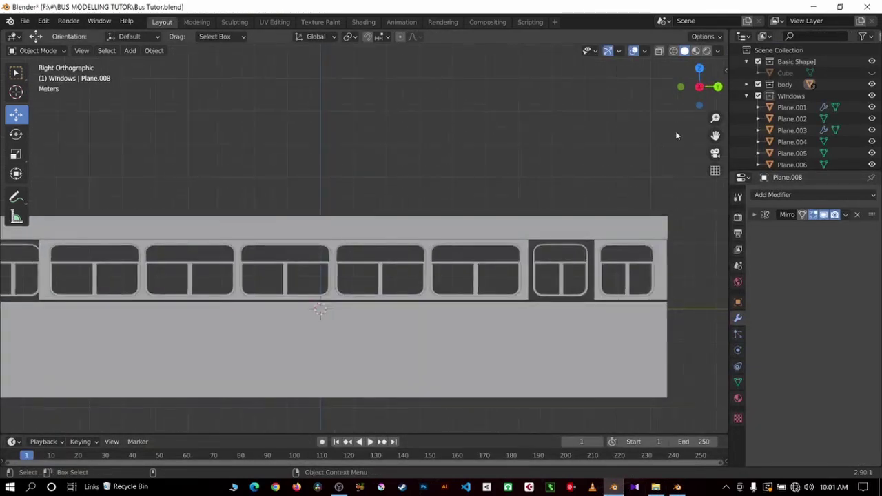
{"action": "left_click_drag", "start_coordinate": [716, 135], "coordinate": [398, 173]}
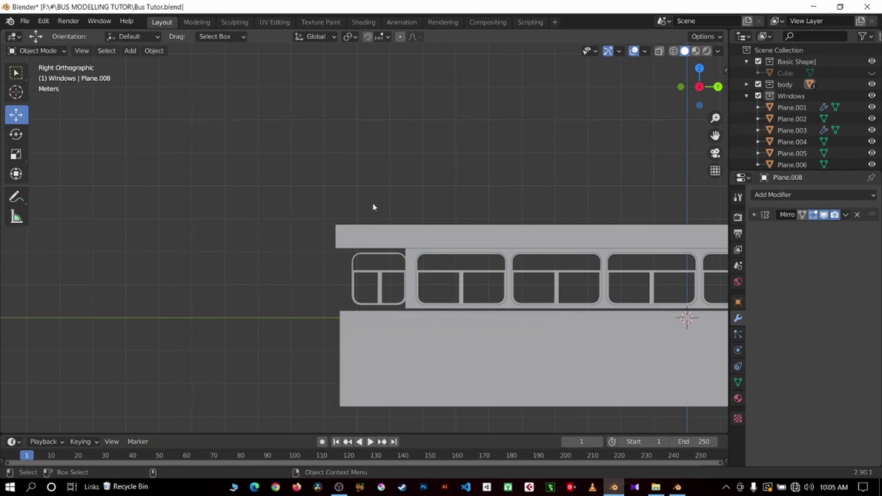
Switch back to the reference bus and zoom in on its front half.
{"action": "left_click", "coordinate": [677, 487]}
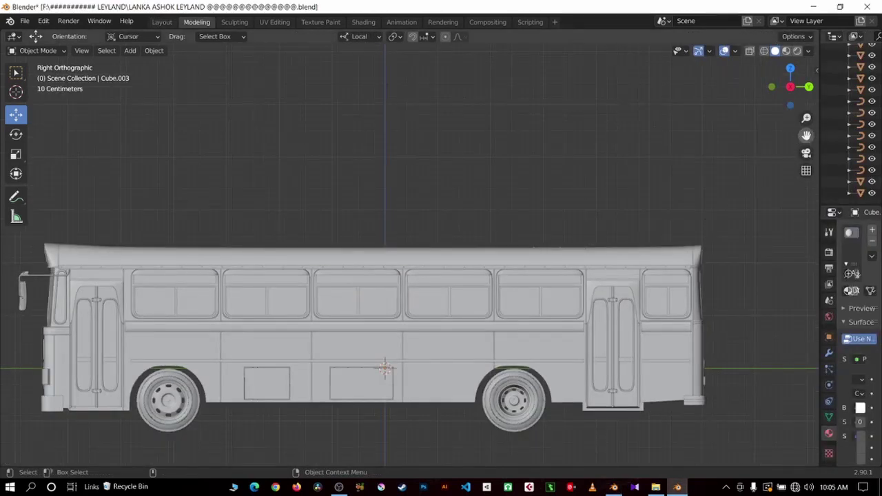
{"action": "left_click_drag", "start_coordinate": [805, 135], "coordinate": [414, 270]}
{"action": "scroll", "coordinate": [225, 332], "scroll_direction": "up", "scroll_amount": 2}
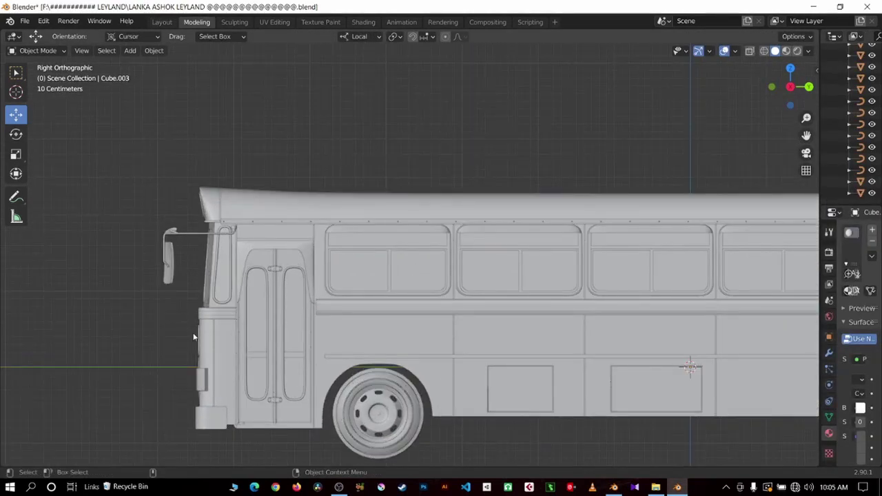
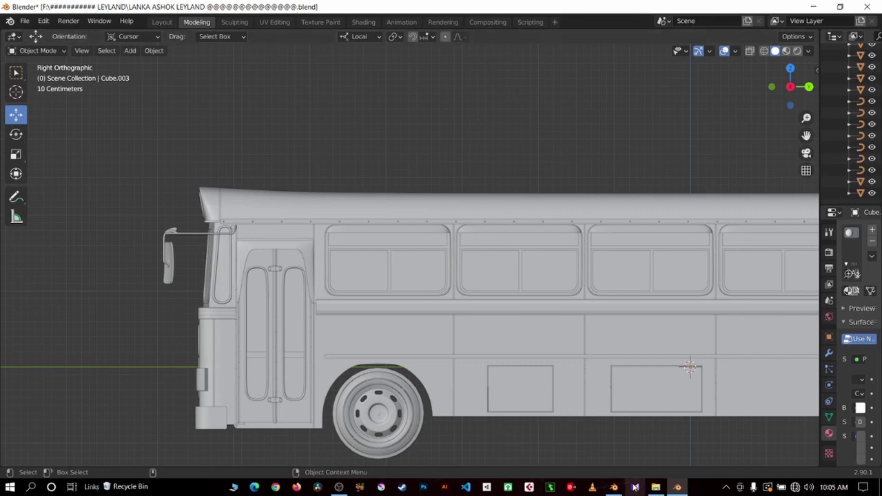
Return to the Bus Tutor.blend window and select the roof plane above the windows.
{"action": "left_click", "coordinate": [613, 486]}
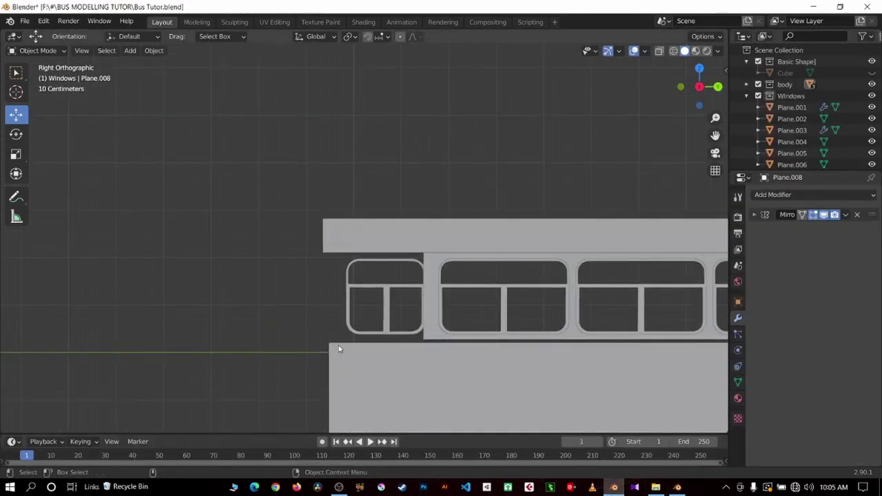
{"action": "left_click", "coordinate": [349, 233]}
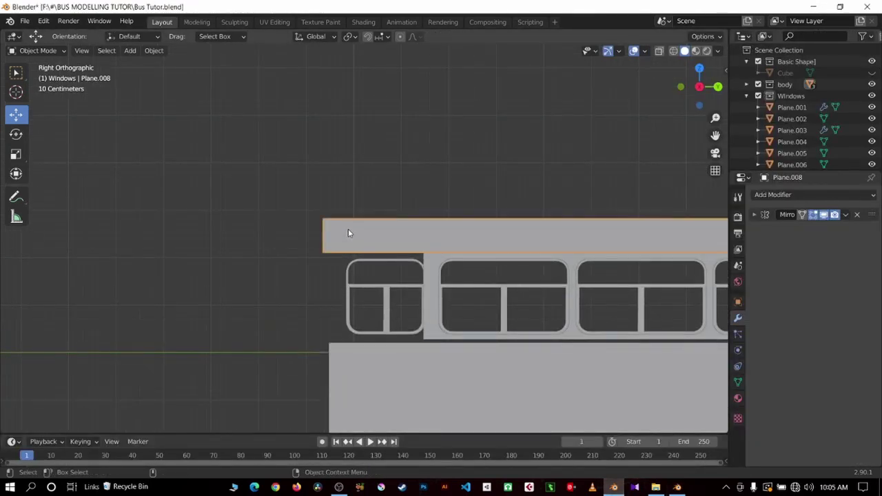
Switch the viewport to see-through wireframe and reselect the roof panel.
{"action": "key", "text": "Tab"}
{"action": "left_click_drag", "start_coordinate": [284, 162], "coordinate": [338, 274]}
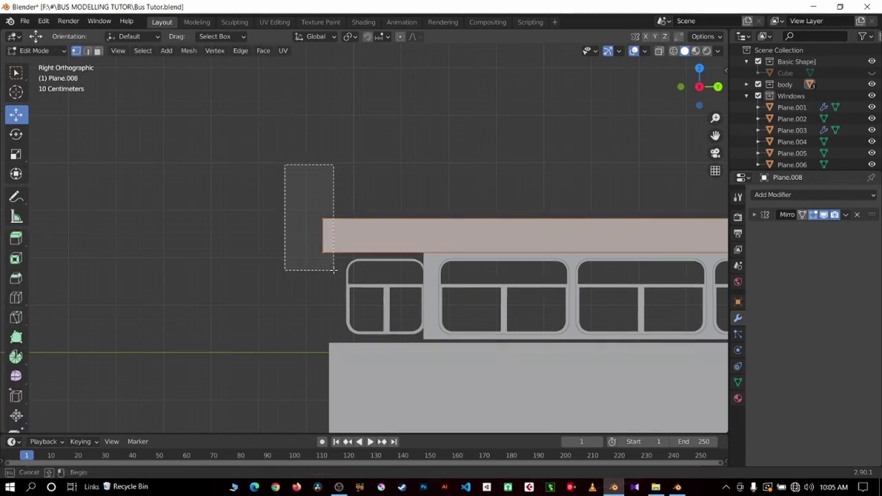
{"action": "key", "text": "Tab"}
{"action": "key", "text": "shift+z"}
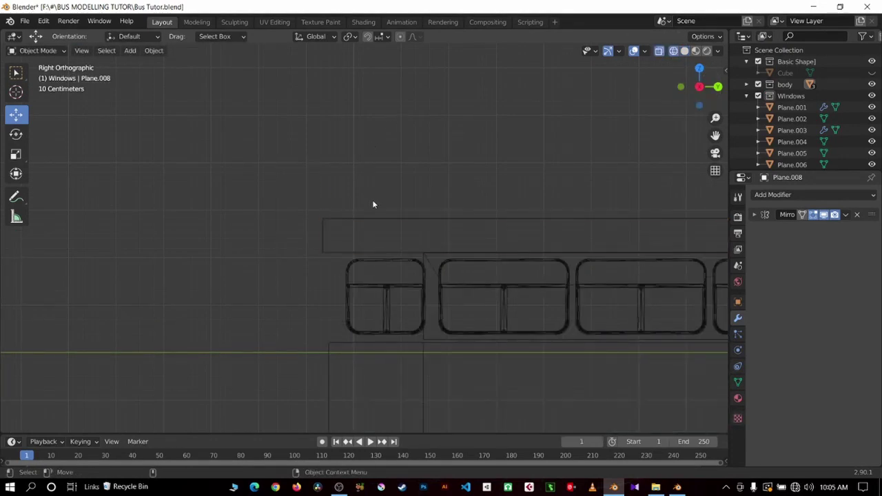
{"action": "left_click", "coordinate": [373, 221]}
Move the roof's front edge about 0.47 m forward along Y, then restore solid shading.
{"action": "key", "text": "Tab"}
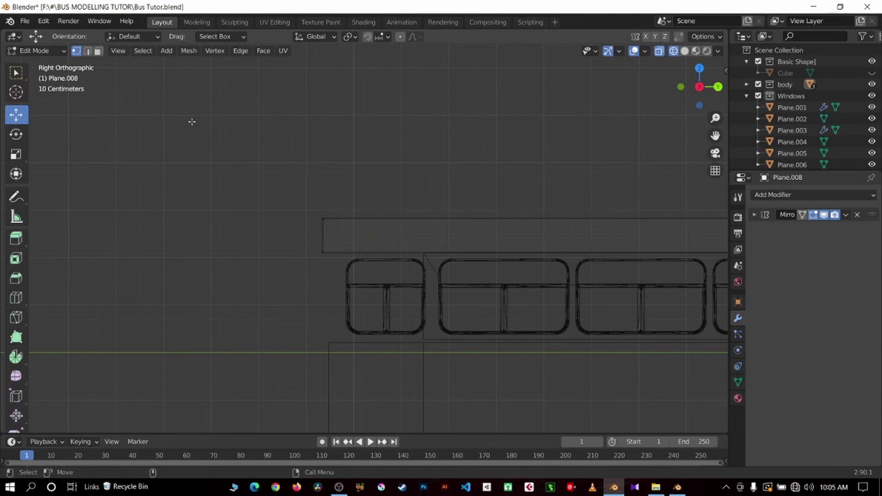
{"action": "left_click_drag", "start_coordinate": [193, 122], "coordinate": [348, 261]}
{"action": "key", "text": "g"}
{"action": "key", "text": "y"}
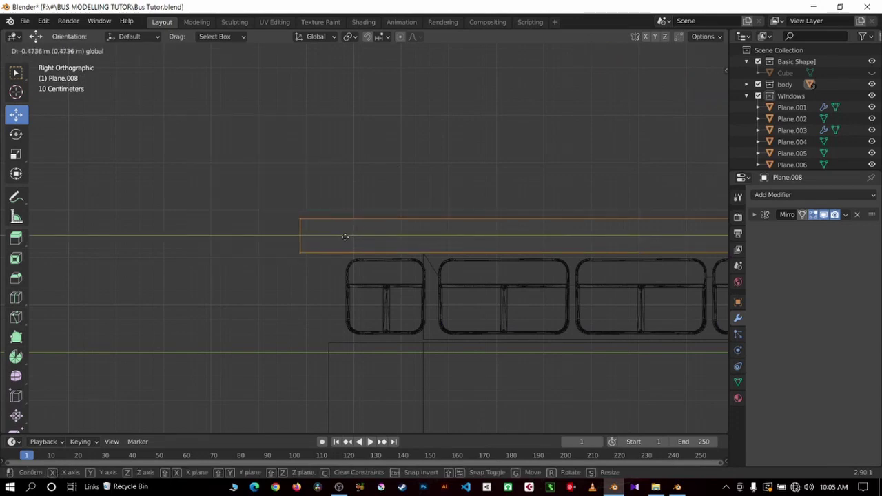
{"action": "left_click", "coordinate": [345, 236]}
{"action": "left_click", "coordinate": [366, 173]}
{"action": "left_click", "coordinate": [684, 51]}
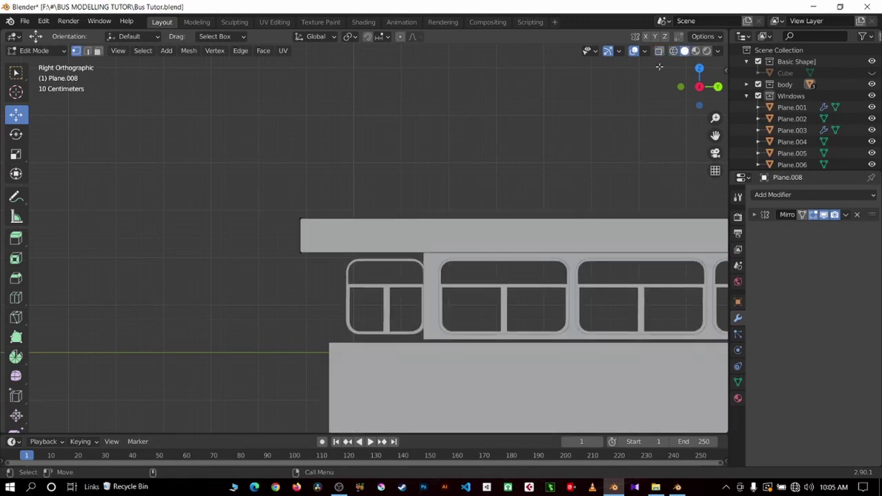
{"action": "scroll", "coordinate": [543, 137], "scroll_direction": "down", "scroll_amount": 2}
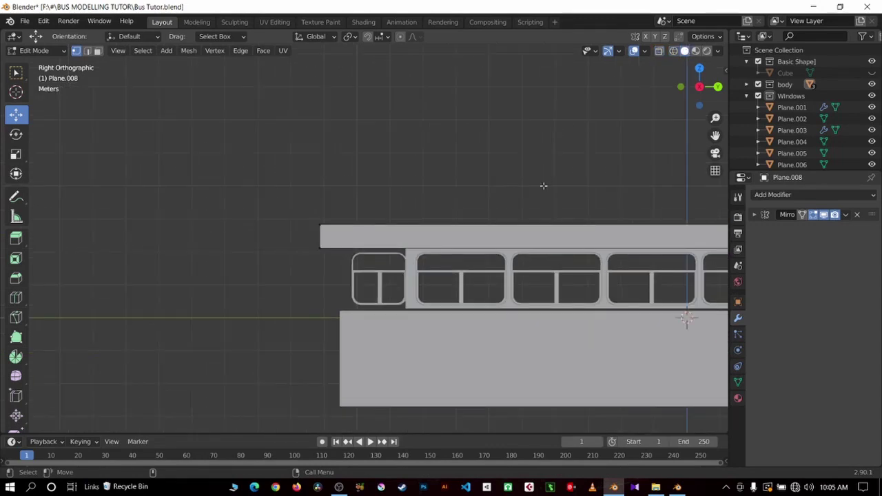
{"action": "mouse_move", "coordinate": [543, 185]}
{"action": "middle_mouse_down"}
{"action": "mouse_move", "coordinate": [524, 207]}
{"action": "mouse_move", "coordinate": [557, 186]}
{"action": "mouse_move", "coordinate": [573, 207]}
{"action": "middle_mouse_up"}
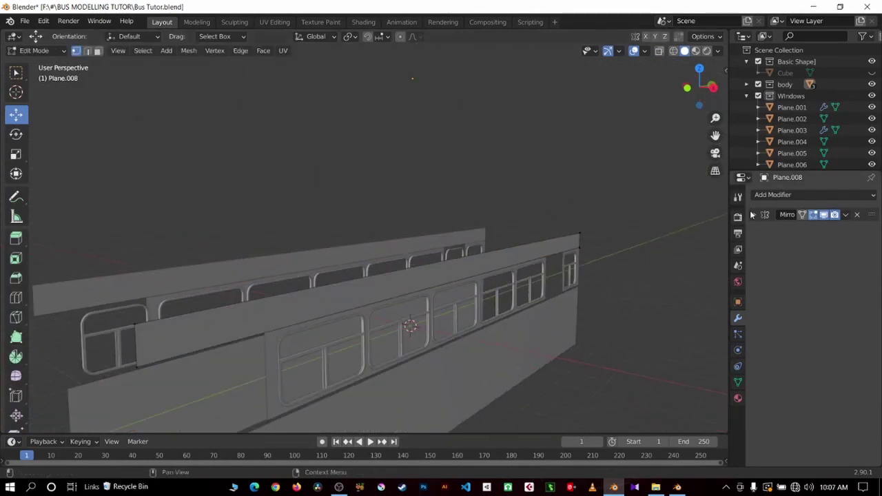
Enable clipping on the roof's Mirror modifier and extrude the roof's long top edge.
{"action": "left_click", "coordinate": [754, 215]}
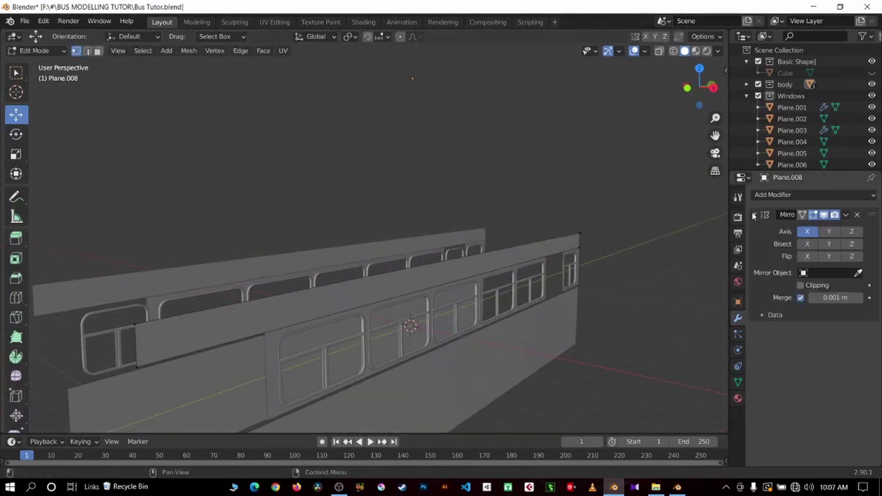
{"action": "left_click", "coordinate": [801, 285]}
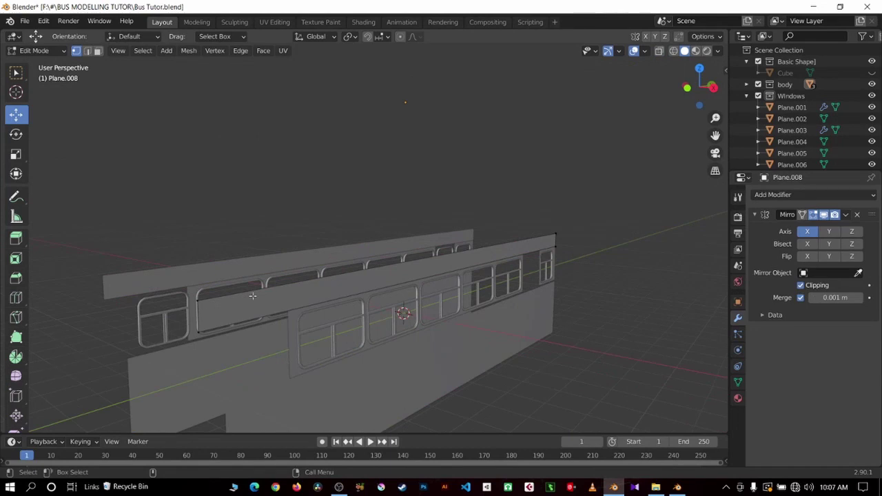
{"action": "left_click", "coordinate": [311, 281]}
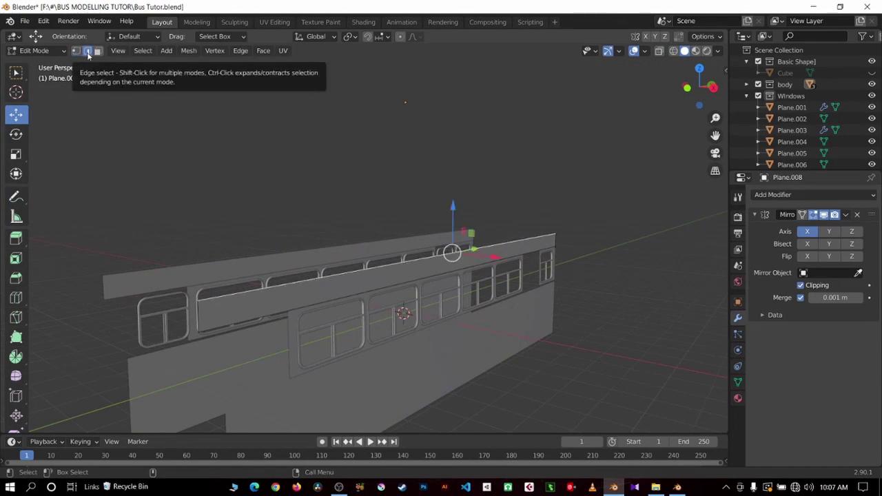
{"action": "middle_click_drag", "start_coordinate": [326, 270], "coordinate": [419, 281]}
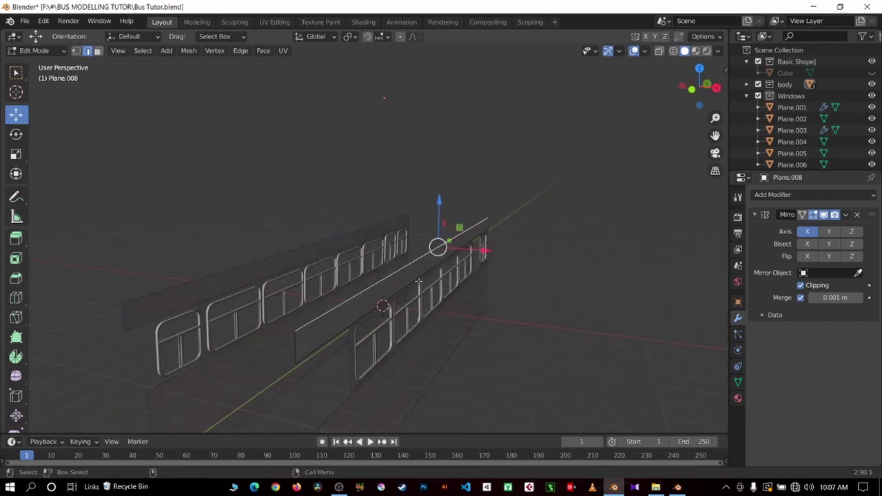
{"action": "key", "text": "e"}
{"action": "right_click", "coordinate": [516, 252]}
Slide the extruded edge along X to form a flat roof across the bus, then exit Edit Mode.
{"action": "key", "text": "g"}
{"action": "key", "text": "x"}
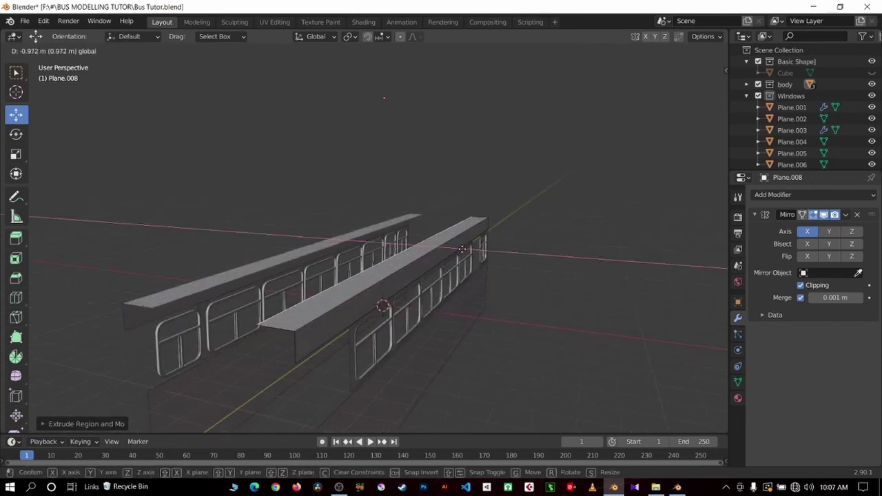
{"action": "left_click", "coordinate": [395, 234]}
{"action": "middle_click_drag", "start_coordinate": [394, 234], "coordinate": [433, 244]}
{"action": "key", "text": "g"}
{"action": "left_click", "coordinate": [434, 244]}
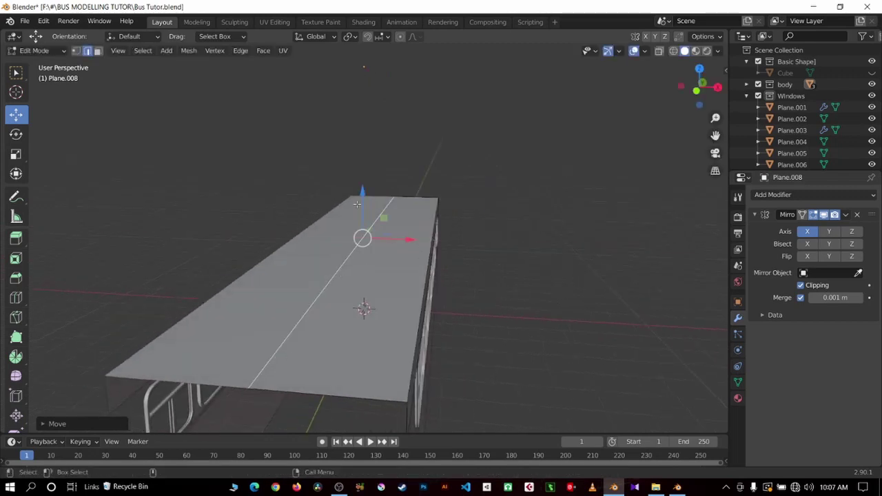
{"action": "scroll", "coordinate": [634, 280], "scroll_direction": "down", "scroll_amount": 2}
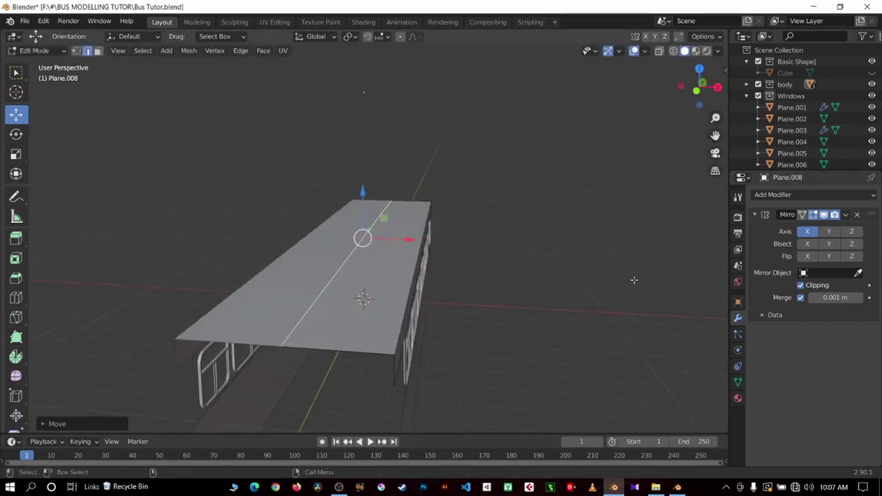
{"action": "mouse_move", "coordinate": [618, 273]}
{"action": "middle_mouse_down"}
{"action": "mouse_move", "coordinate": [388, 294]}
{"action": "mouse_move", "coordinate": [416, 255]}
{"action": "middle_mouse_up"}
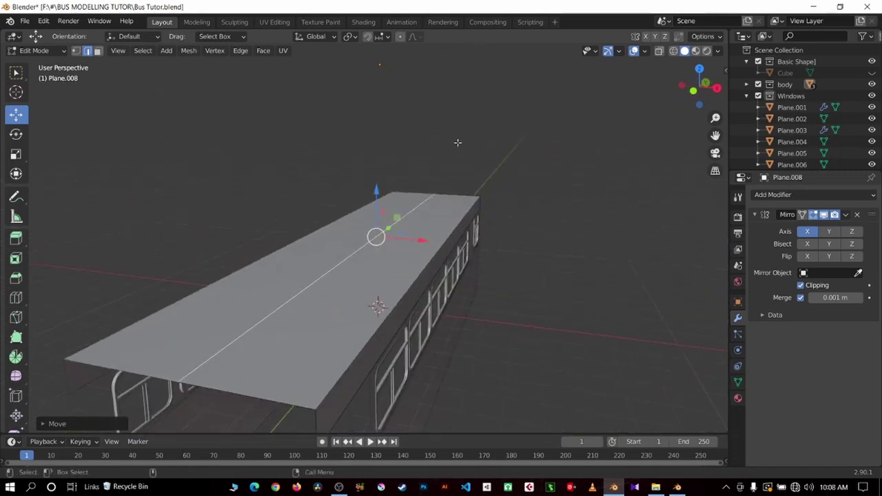
{"action": "middle_click_drag", "start_coordinate": [494, 161], "coordinate": [447, 161]}
{"action": "key", "text": "Tab"}
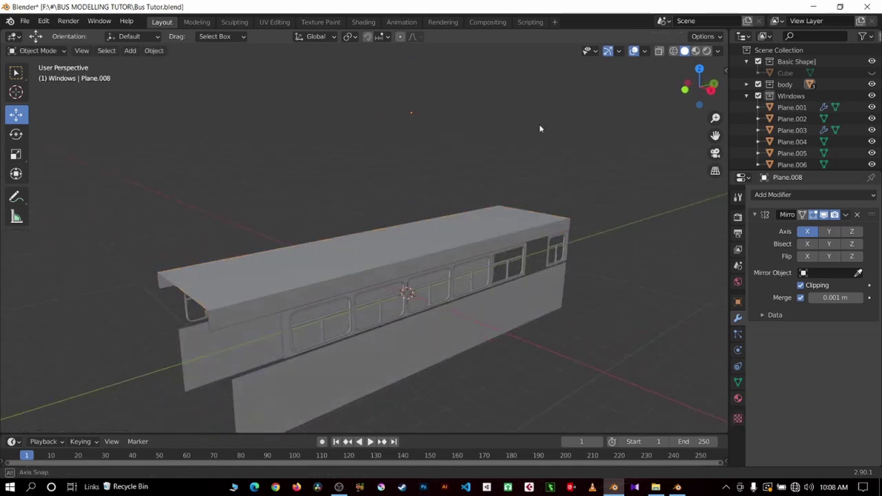
{"action": "middle_click_drag", "start_coordinate": [539, 124], "coordinate": [491, 222]}
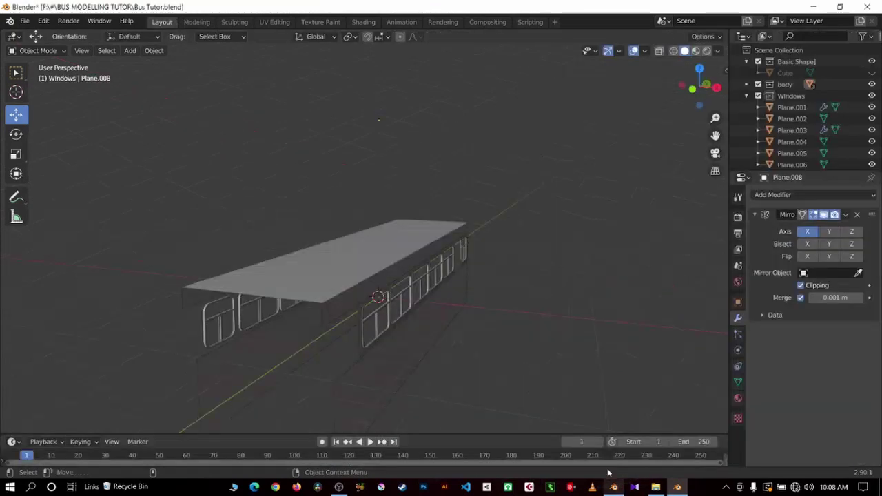
{"action": "mouse_move", "coordinate": [483, 290]}
{"action": "middle_mouse_down"}
{"action": "mouse_move", "coordinate": [526, 276]}
{"action": "mouse_move", "coordinate": [475, 275]}
{"action": "mouse_move", "coordinate": [554, 288]}
{"action": "mouse_move", "coordinate": [446, 257]}
{"action": "mouse_move", "coordinate": [612, 228]}
{"action": "mouse_move", "coordinate": [777, 311]}
{"action": "middle_mouse_up"}
{"action": "scroll", "coordinate": [478, 271], "scroll_direction": "up", "scroll_amount": 3}
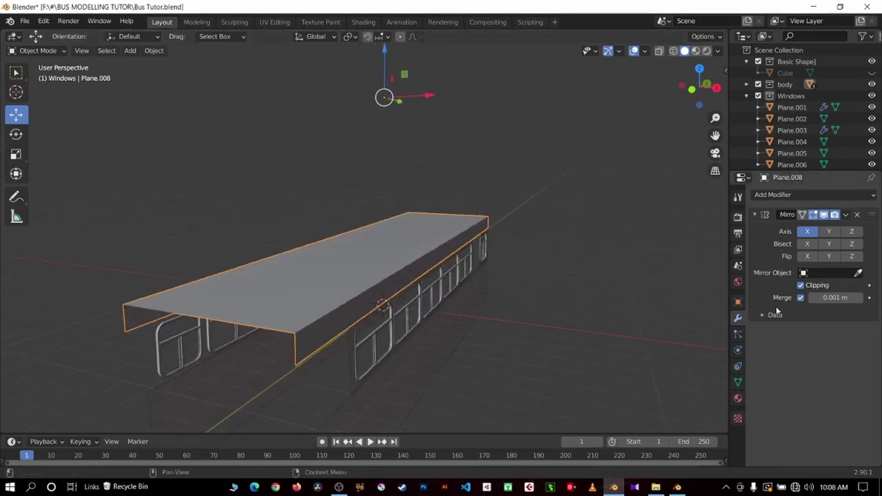
Add a Subdivision Surface modifier to the roof with 2 viewport levels.
{"action": "left_click", "coordinate": [767, 196]}
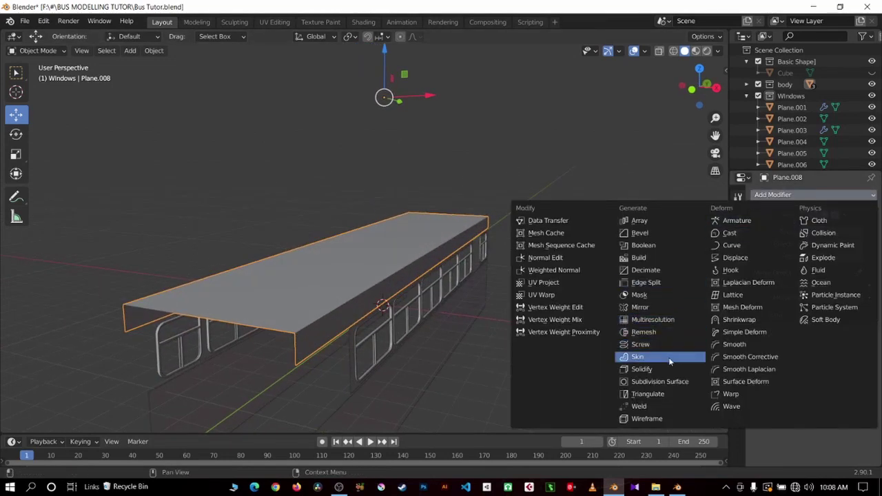
{"action": "left_click", "coordinate": [671, 384]}
{"action": "middle_click_drag", "start_coordinate": [514, 227], "coordinate": [524, 289]}
{"action": "type", "text": "2"}
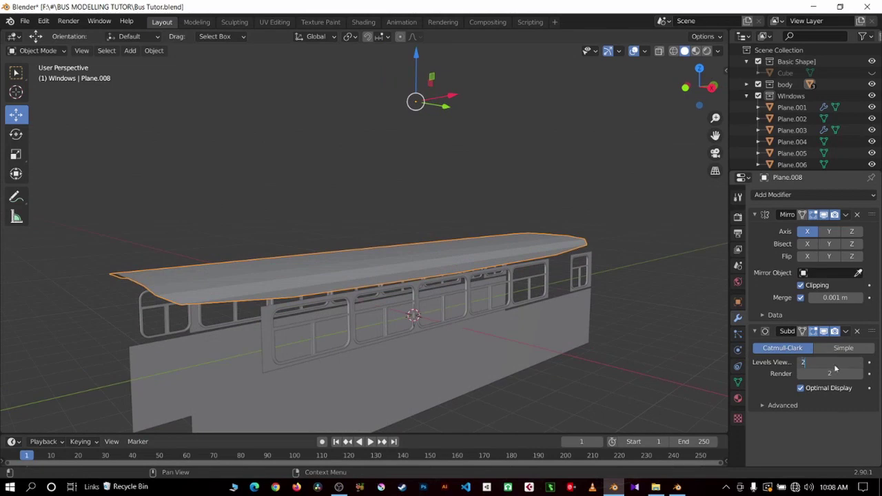
{"action": "key", "text": "Return"}
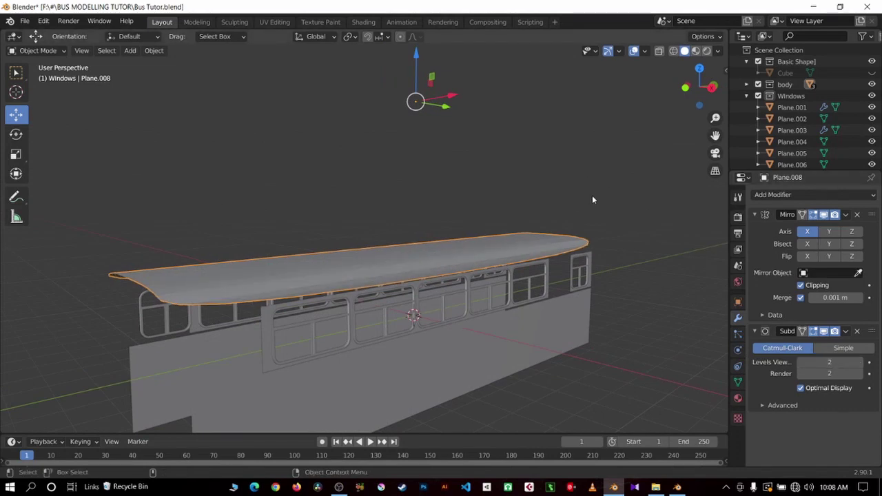
Apply Shade Smooth to the roof and inspect its rounded front and windowed side.
{"action": "right_click", "coordinate": [308, 263]}
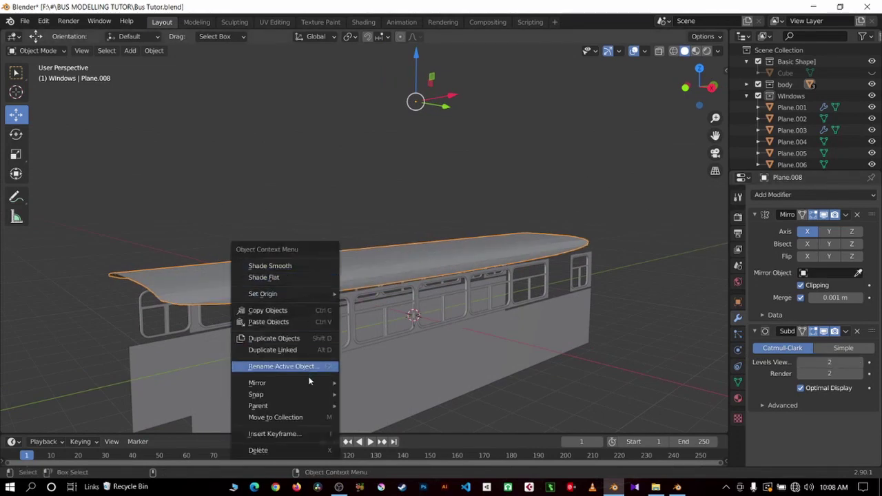
{"action": "left_click", "coordinate": [282, 266]}
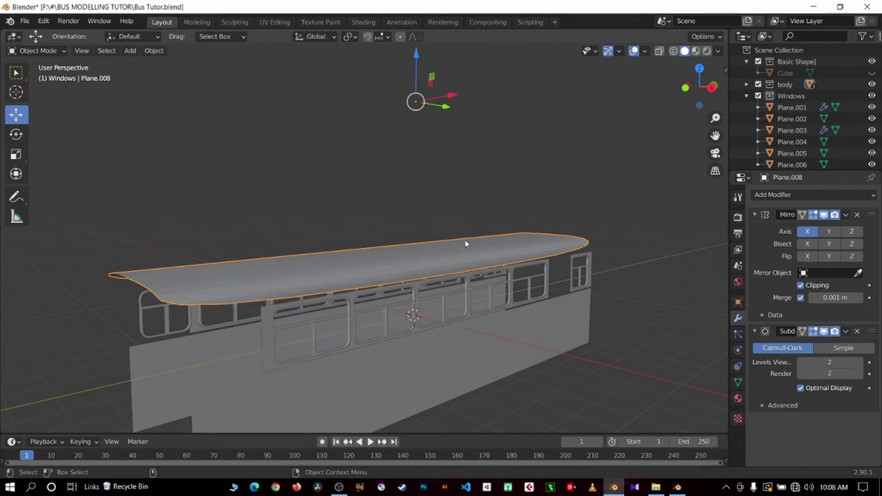
{"action": "mouse_move", "coordinate": [465, 240]}
{"action": "middle_mouse_down"}
{"action": "mouse_move", "coordinate": [323, 256]}
{"action": "mouse_move", "coordinate": [607, 393]}
{"action": "middle_mouse_up"}
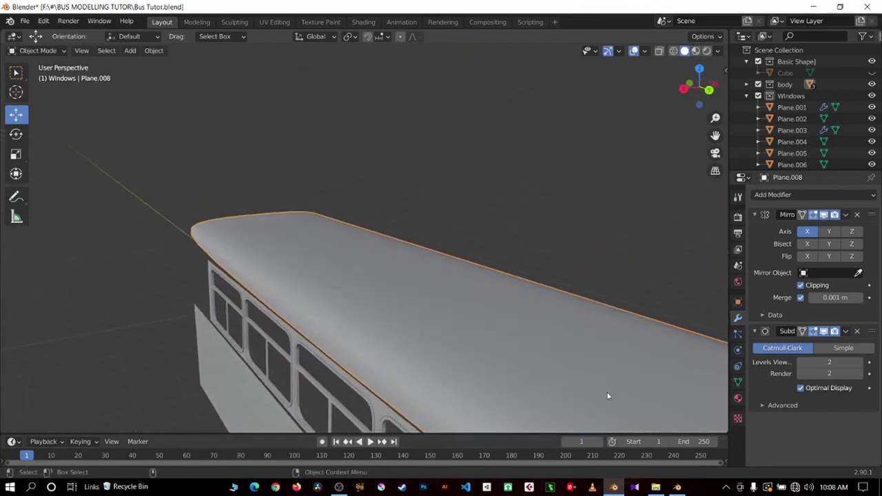
{"action": "right_click", "coordinate": [399, 282]}
{"action": "left_click", "coordinate": [399, 287]}
{"action": "middle_click_drag", "start_coordinate": [398, 296], "coordinate": [394, 290]}
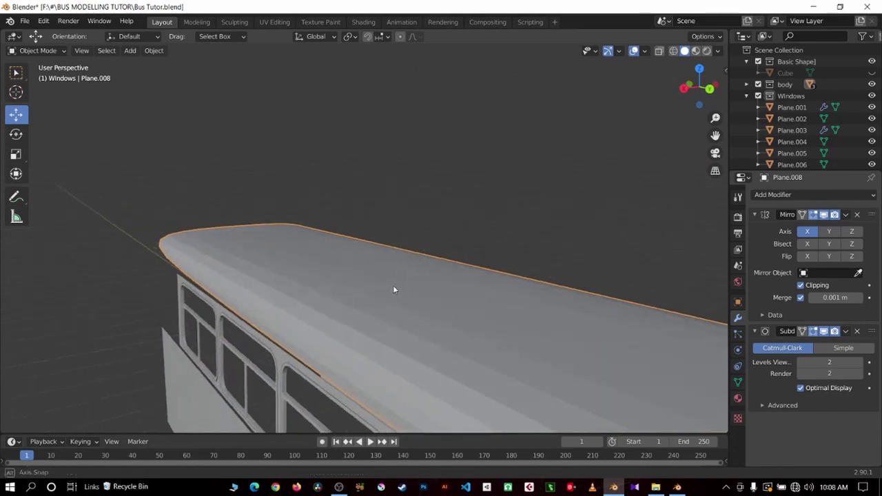
{"action": "middle_click_drag", "start_coordinate": [388, 331], "coordinate": [339, 331]}
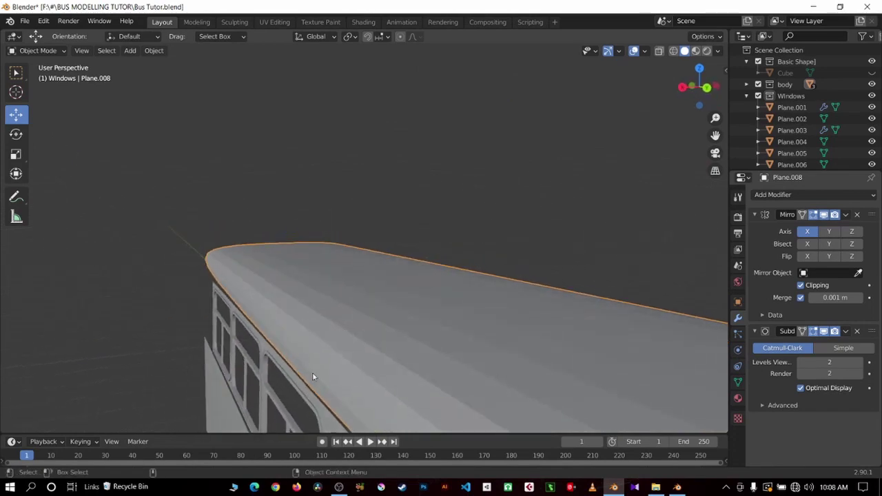
{"action": "mouse_move", "coordinate": [401, 315]}
{"action": "middle_mouse_down"}
{"action": "mouse_move", "coordinate": [339, 331]}
{"action": "mouse_move", "coordinate": [501, 295]}
{"action": "mouse_move", "coordinate": [481, 252]}
{"action": "middle_mouse_up"}
{"action": "right_click", "coordinate": [481, 252]}
{"action": "left_click", "coordinate": [436, 237]}
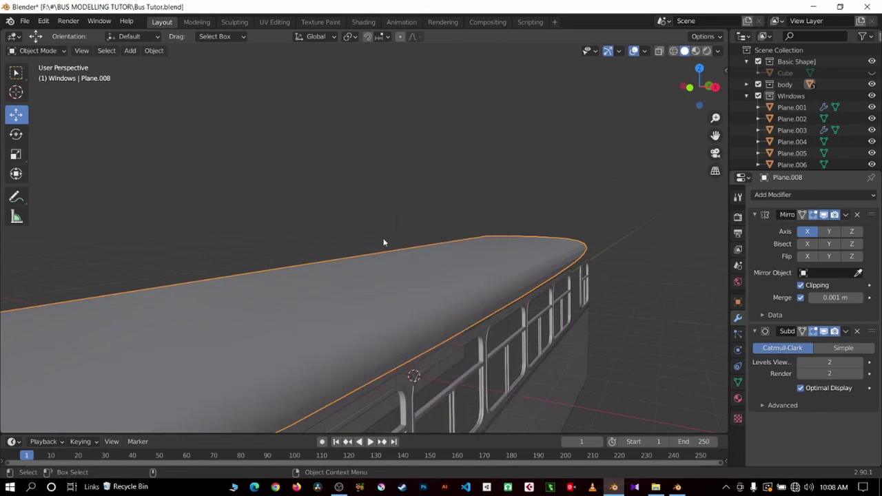
{"action": "mouse_move", "coordinate": [384, 242]}
{"action": "middle_mouse_down"}
{"action": "mouse_move", "coordinate": [278, 244]}
{"action": "mouse_move", "coordinate": [507, 247]}
{"action": "mouse_move", "coordinate": [500, 244]}
{"action": "middle_mouse_up"}
From the top orthographic view, loop-cut a lengthwise edge loop along the roof.
{"action": "key", "text": "KP_5"}
{"action": "key", "text": "KP_7"}
{"action": "key", "text": "Tab"}
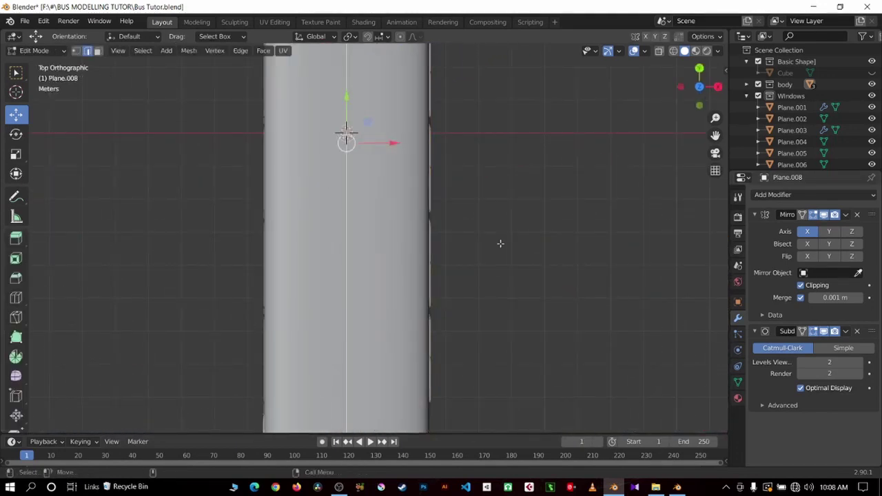
{"action": "left_click", "coordinate": [16, 298]}
{"action": "scroll", "coordinate": [414, 314], "scroll_direction": "down", "scroll_amount": 3}
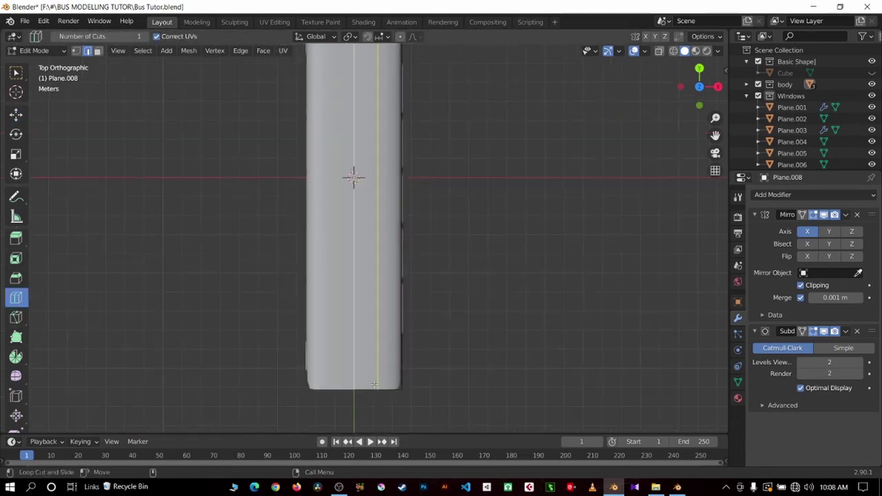
{"action": "left_click_drag", "start_coordinate": [374, 384], "coordinate": [380, 386]}
{"action": "mouse_move", "coordinate": [510, 227]}
{"action": "middle_mouse_down"}
{"action": "mouse_move", "coordinate": [479, 177]}
{"action": "mouse_move", "coordinate": [508, 181]}
{"action": "middle_mouse_up"}
{"action": "key", "text": "Tab"}
{"action": "mouse_move", "coordinate": [549, 199]}
{"action": "middle_mouse_down"}
{"action": "mouse_move", "coordinate": [338, 193]}
{"action": "mouse_move", "coordinate": [352, 190]}
{"action": "middle_mouse_up"}
{"action": "scroll", "coordinate": [337, 191], "scroll_direction": "up", "scroll_amount": 2}
Add a second lengthwise edge loop along the roof and slide it into place.
{"action": "key", "text": "Tab"}
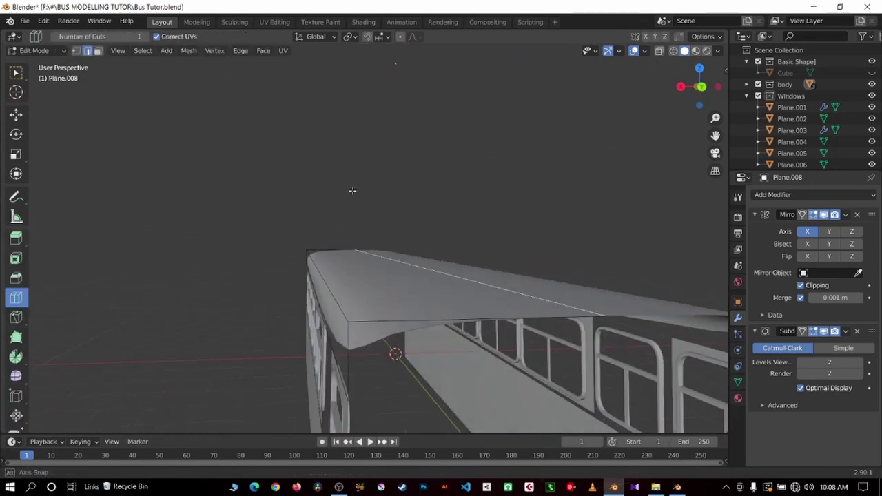
{"action": "key", "text": "KP_1"}
{"action": "scroll", "coordinate": [353, 191], "scroll_direction": "up", "scroll_amount": 3}
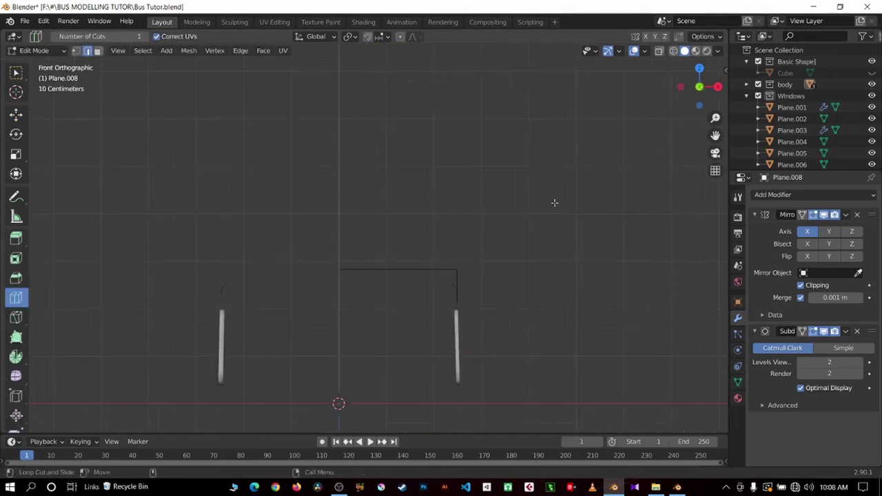
{"action": "middle_click_drag", "start_coordinate": [555, 201], "coordinate": [632, 164]}
{"action": "key", "text": "KP_1"}
{"action": "scroll", "coordinate": [589, 181], "scroll_direction": "down", "scroll_amount": 1}
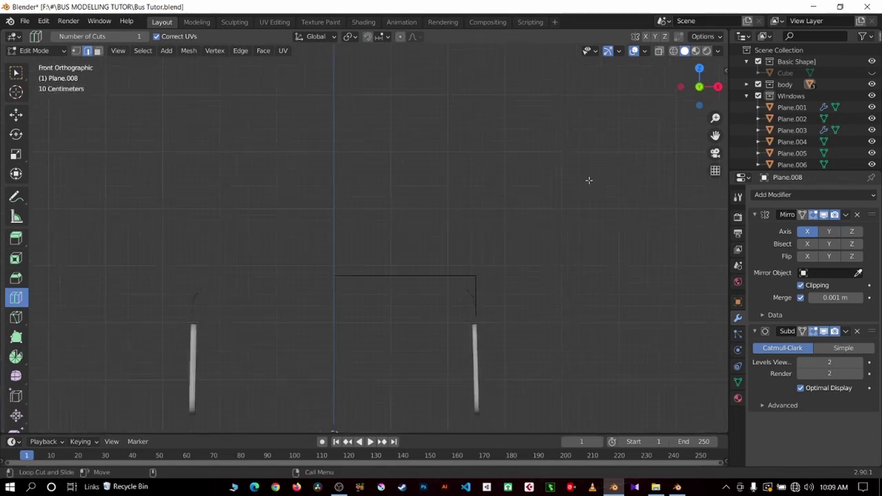
{"action": "mouse_move", "coordinate": [589, 182]}
{"action": "middle_mouse_down"}
{"action": "mouse_move", "coordinate": [543, 173]}
{"action": "mouse_move", "coordinate": [516, 197]}
{"action": "middle_mouse_up"}
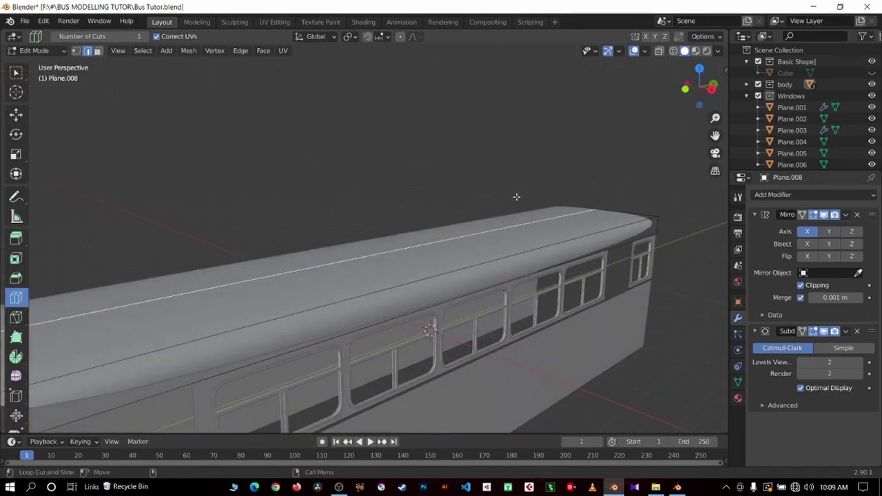
{"action": "scroll", "coordinate": [517, 197], "scroll_direction": "down", "scroll_amount": 4}
{"action": "left_click_drag", "start_coordinate": [391, 274], "coordinate": [336, 297]}
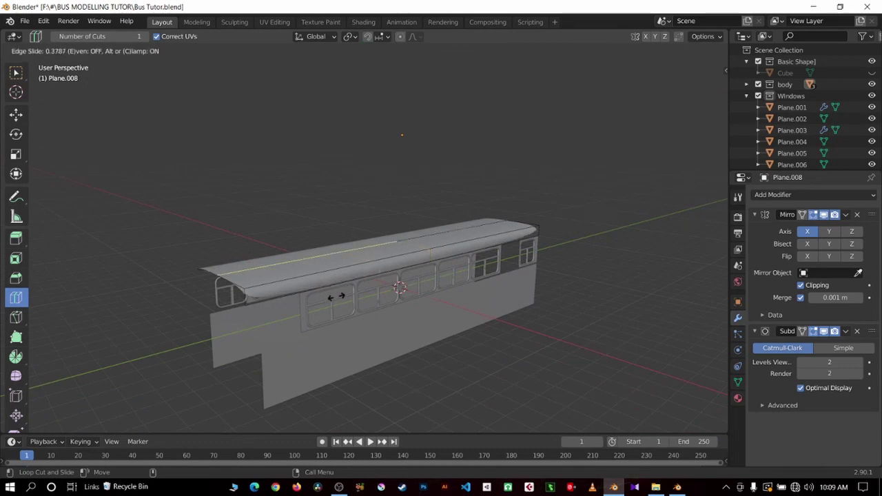
{"action": "left_click_drag", "start_coordinate": [213, 346], "coordinate": [213, 346]}
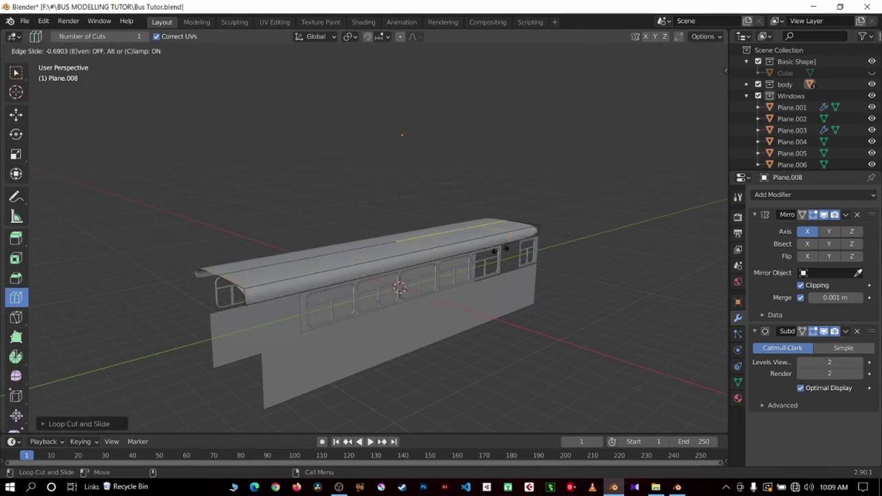
{"action": "key", "text": "Tab"}
{"action": "mouse_move", "coordinate": [625, 213]}
{"action": "middle_mouse_down"}
{"action": "mouse_move", "coordinate": [532, 217]}
{"action": "mouse_move", "coordinate": [409, 203]}
{"action": "mouse_move", "coordinate": [595, 211]}
{"action": "middle_mouse_up"}
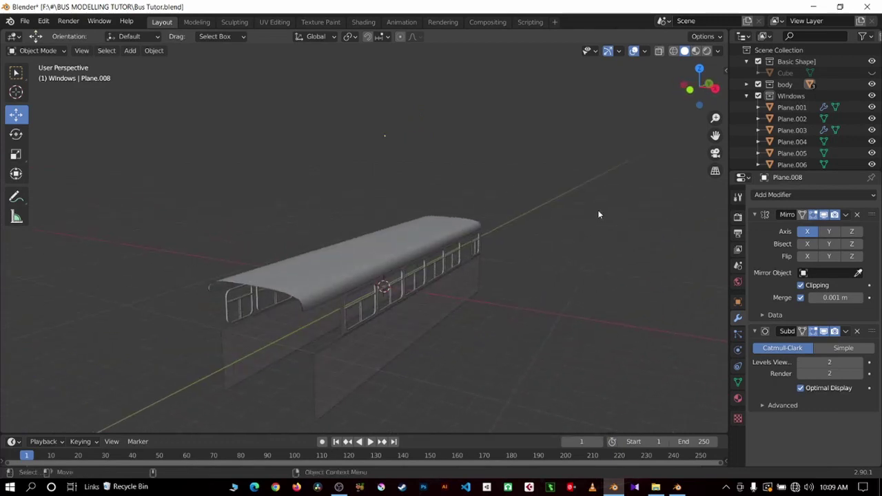
Add and slide another edge loop on the roof from the front view.
{"action": "key", "text": "KP_1"}
{"action": "scroll", "coordinate": [599, 210], "scroll_direction": "up", "scroll_amount": 1}
{"action": "scroll", "coordinate": [571, 277], "scroll_direction": "up", "scroll_amount": 7}
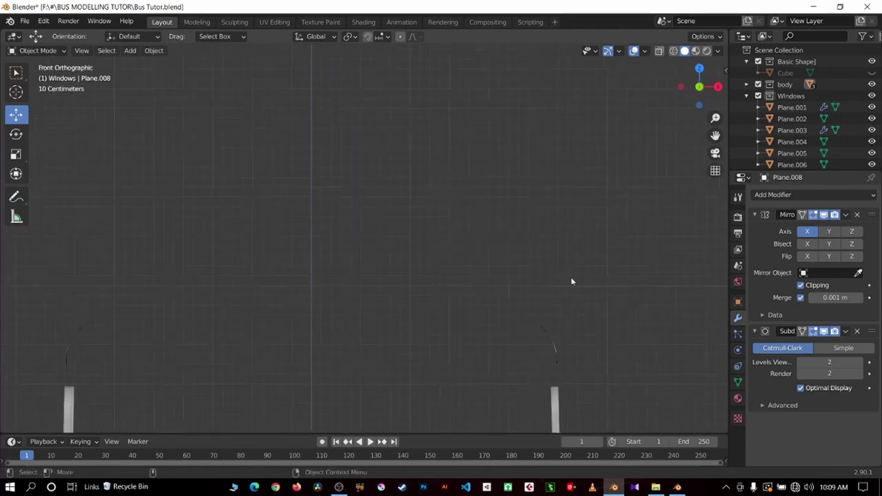
{"action": "key", "text": "Tab"}
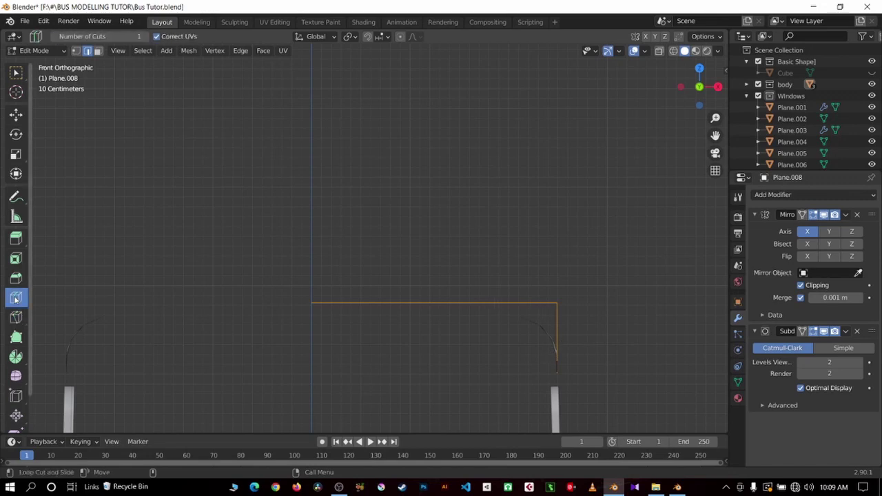
{"action": "mouse_move", "coordinate": [496, 308]}
{"action": "middle_mouse_down"}
{"action": "mouse_move", "coordinate": [391, 284]}
{"action": "mouse_move", "coordinate": [379, 302]}
{"action": "mouse_move", "coordinate": [359, 287]}
{"action": "middle_mouse_up"}
{"action": "mouse_move", "coordinate": [348, 296]}
{"action": "left_mouse_down"}
{"action": "mouse_move", "coordinate": [341, 301]}
{"action": "mouse_move", "coordinate": [355, 339]}
{"action": "mouse_move", "coordinate": [345, 342]}
{"action": "left_mouse_up"}
{"action": "scroll", "coordinate": [482, 296], "scroll_direction": "down", "scroll_amount": 3}
{"action": "key", "text": "Tab"}
{"action": "mouse_move", "coordinate": [517, 302]}
{"action": "middle_mouse_down"}
{"action": "mouse_move", "coordinate": [565, 249]}
{"action": "mouse_move", "coordinate": [590, 256]}
{"action": "mouse_move", "coordinate": [524, 237]}
{"action": "mouse_move", "coordinate": [362, 232]}
{"action": "mouse_move", "coordinate": [588, 346]}
{"action": "middle_mouse_up"}
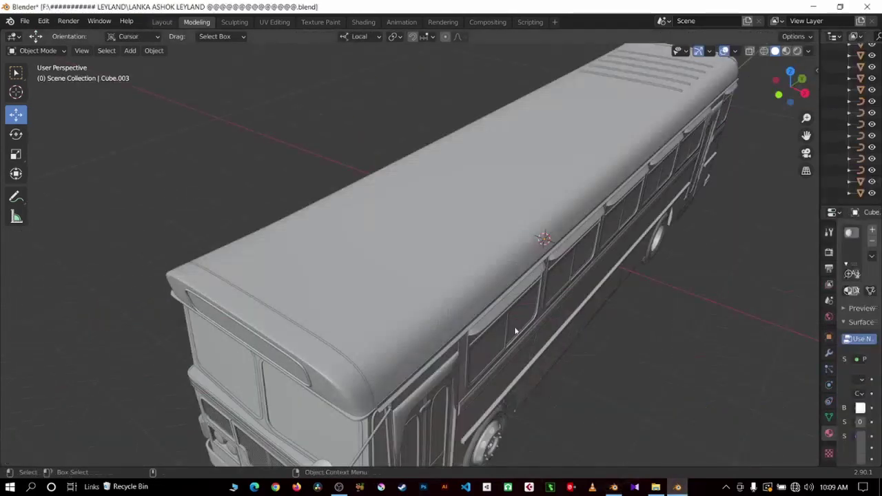
Compare with the reference bus front, then return to the Bus Tutor roof.
{"action": "mouse_move", "coordinate": [517, 332]}
{"action": "middle_mouse_down"}
{"action": "mouse_move", "coordinate": [495, 276]}
{"action": "mouse_move", "coordinate": [533, 264]}
{"action": "mouse_move", "coordinate": [613, 269]}
{"action": "mouse_move", "coordinate": [517, 287]}
{"action": "mouse_move", "coordinate": [469, 278]}
{"action": "mouse_move", "coordinate": [478, 297]}
{"action": "middle_mouse_up"}
{"action": "left_click", "coordinate": [613, 488]}
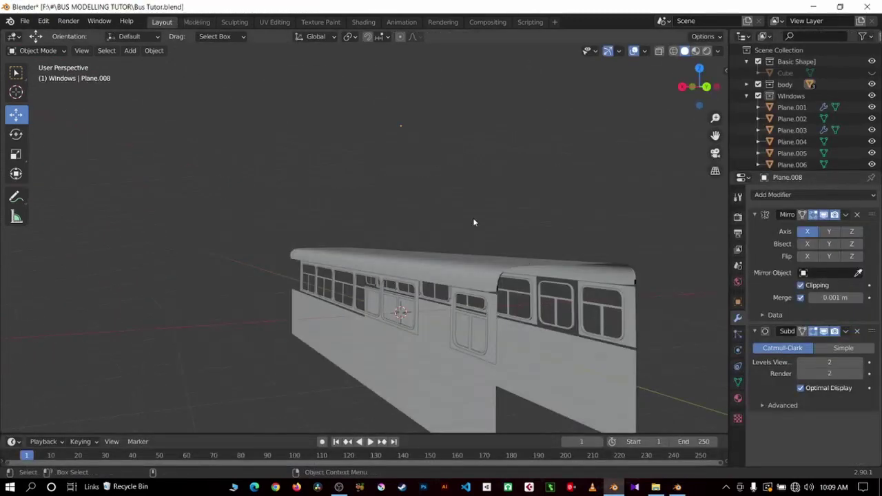
{"action": "mouse_move", "coordinate": [474, 222]}
{"action": "middle_mouse_down"}
{"action": "mouse_move", "coordinate": [444, 209]}
{"action": "mouse_move", "coordinate": [424, 218]}
{"action": "mouse_move", "coordinate": [418, 280]}
{"action": "middle_mouse_up"}
{"action": "key", "text": "Tab"}
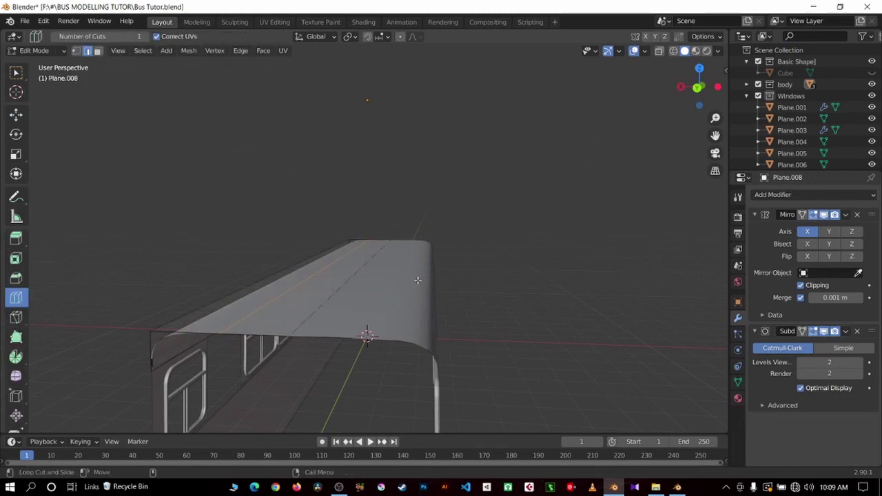
{"action": "left_click", "coordinate": [15, 113]}
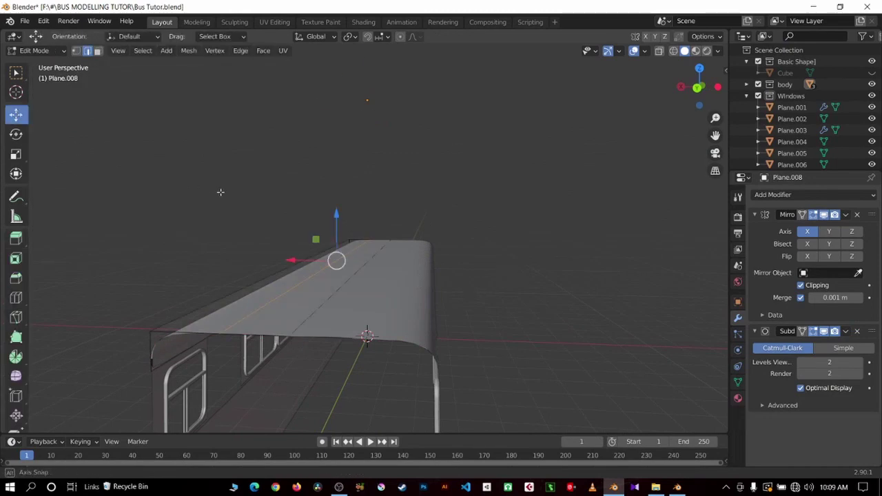
{"action": "middle_click_drag", "start_coordinate": [220, 193], "coordinate": [231, 209]}
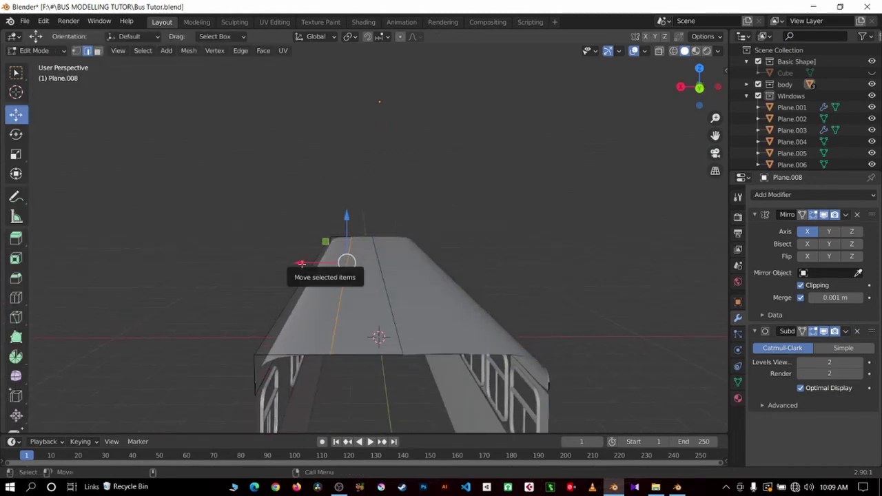
{"action": "key", "text": "Tab"}
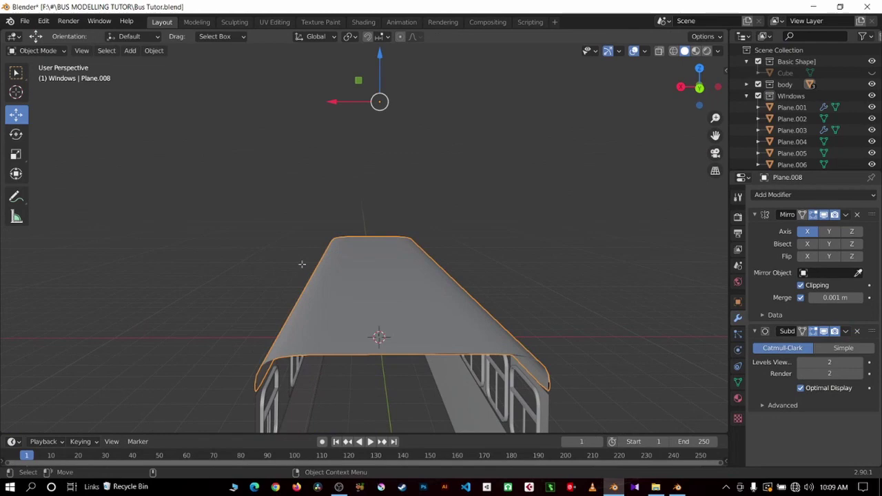
{"action": "key", "text": "Tab"}
{"action": "middle_click_drag", "start_coordinate": [314, 291], "coordinate": [443, 272]}
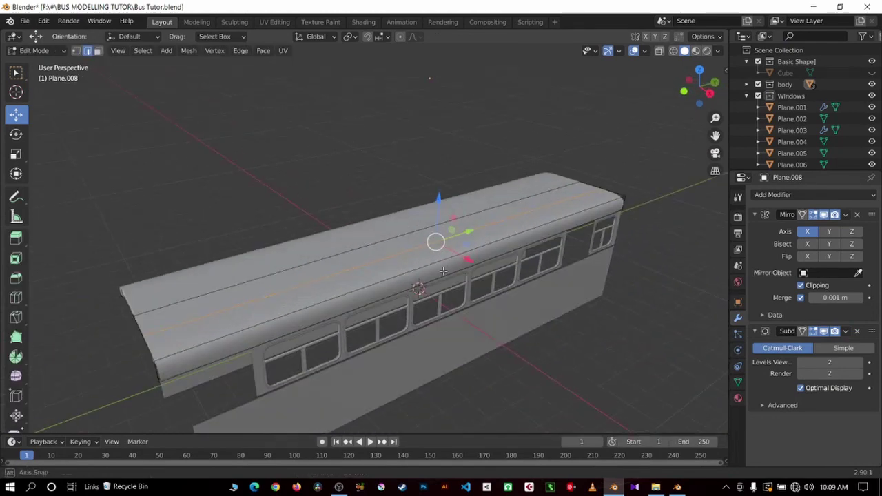
{"action": "key", "text": "Tab"}
In local view, shift the selected roof edge about 0.2 m along X.
{"action": "key", "text": "KP_Divide"}
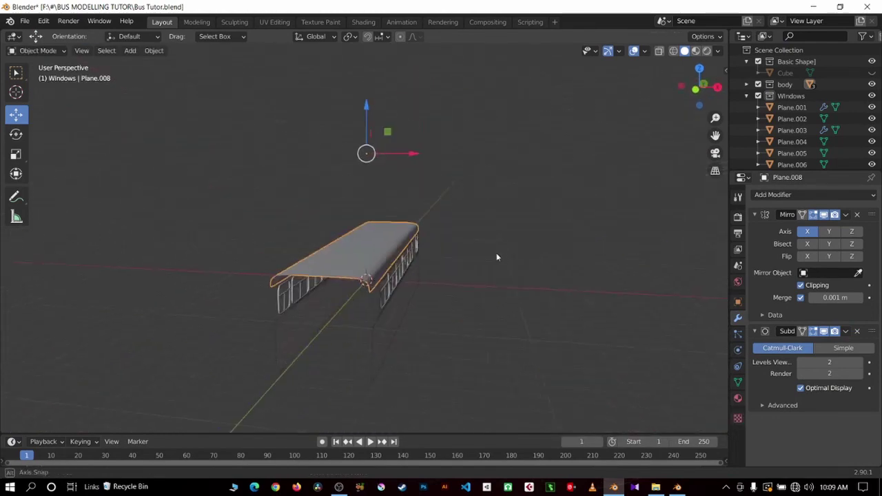
{"action": "middle_click_drag", "start_coordinate": [448, 238], "coordinate": [437, 249]}
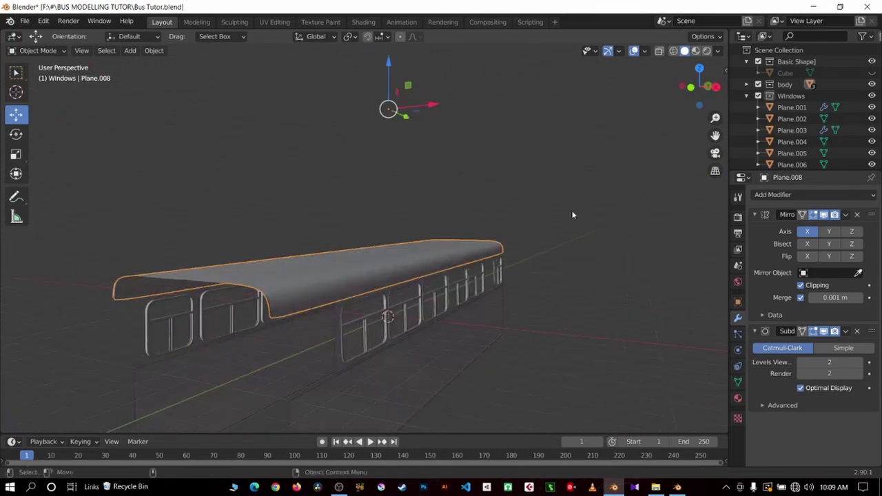
{"action": "left_click", "coordinate": [436, 248]}
{"action": "key", "text": "Tab"}
{"action": "mouse_move", "coordinate": [474, 156]}
{"action": "middle_mouse_down"}
{"action": "mouse_move", "coordinate": [429, 243]}
{"action": "mouse_move", "coordinate": [448, 233]}
{"action": "middle_mouse_up"}
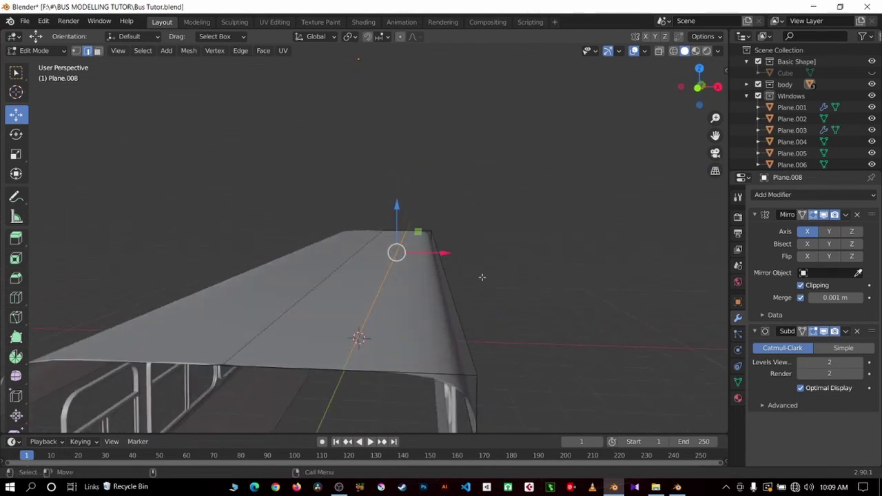
{"action": "mouse_move", "coordinate": [446, 254]}
{"action": "left_mouse_down"}
{"action": "mouse_move", "coordinate": [432, 252]}
{"action": "mouse_move", "coordinate": [432, 264]}
{"action": "left_mouse_up"}
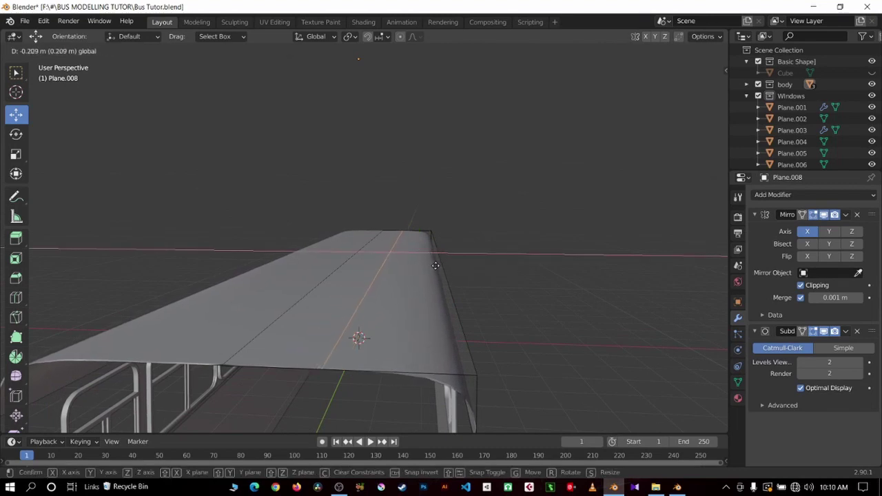
{"action": "left_click_drag", "start_coordinate": [434, 265], "coordinate": [434, 265]}
{"action": "mouse_move", "coordinate": [434, 266]}
{"action": "middle_mouse_down"}
{"action": "mouse_move", "coordinate": [536, 242]}
{"action": "mouse_move", "coordinate": [335, 244]}
{"action": "mouse_move", "coordinate": [394, 205]}
{"action": "mouse_move", "coordinate": [488, 221]}
{"action": "mouse_move", "coordinate": [494, 229]}
{"action": "middle_mouse_up"}
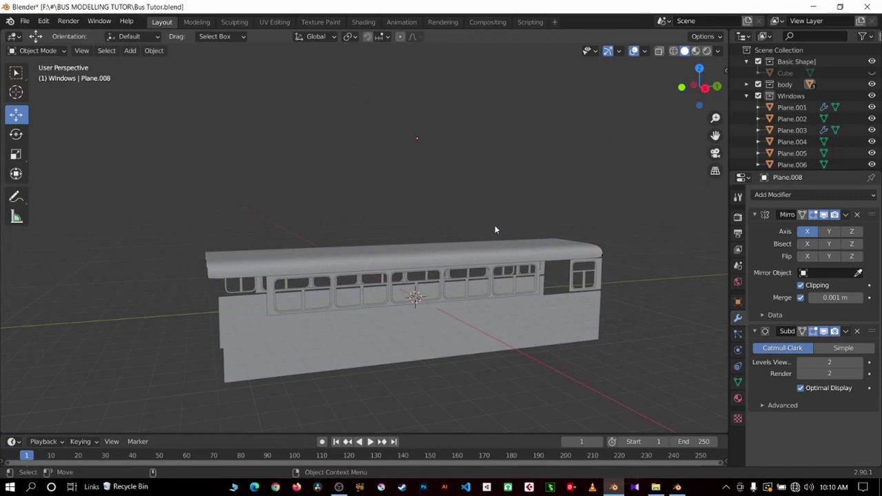
From the right view, loop-cut a lengthwise edge loop near the roof's edge.
{"action": "key", "text": "KP_3"}
{"action": "scroll", "coordinate": [496, 230], "scroll_direction": "up", "scroll_amount": 5}
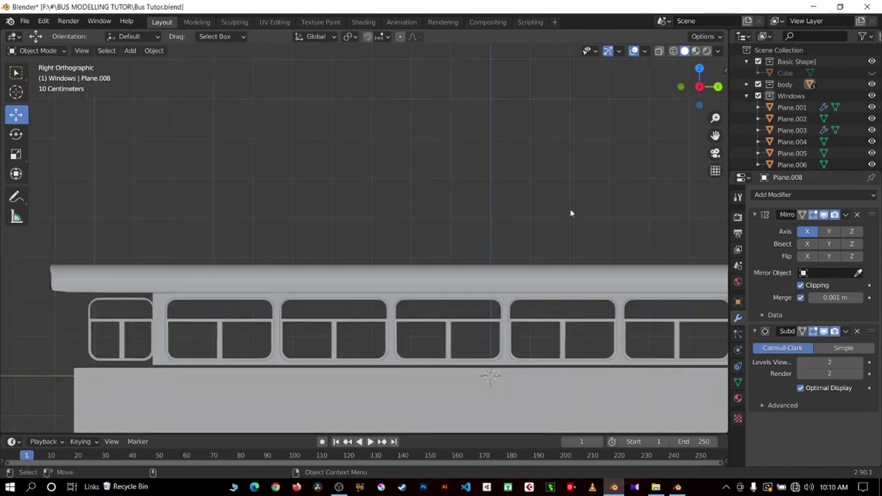
{"action": "mouse_move", "coordinate": [55, 286]}
{"action": "middle_mouse_down", "text": "shift"}
{"action": "mouse_move", "coordinate": [275, 286]}
{"action": "mouse_move", "coordinate": [293, 267]}
{"action": "mouse_move", "coordinate": [329, 257]}
{"action": "middle_mouse_up", "text": "shift"}
{"action": "scroll", "coordinate": [275, 286], "scroll_direction": "up", "scroll_amount": 4}
{"action": "key", "text": "Tab"}
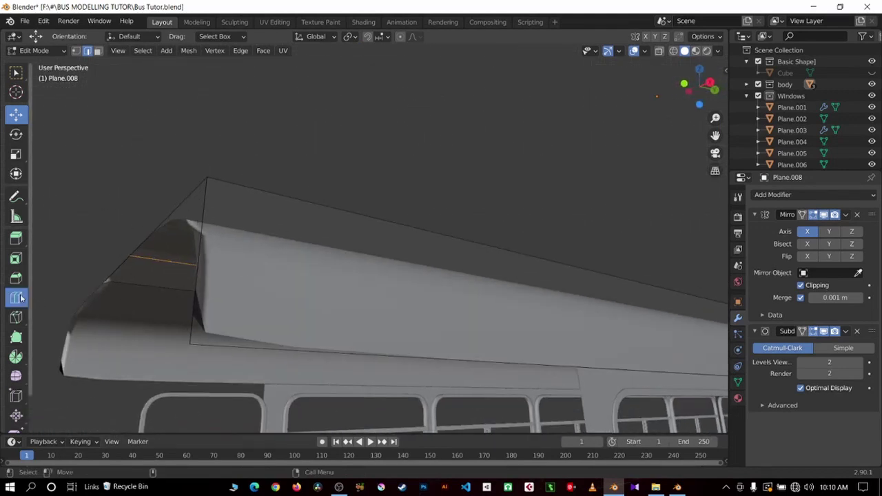
{"action": "scroll", "coordinate": [588, 303], "scroll_direction": "down", "scroll_amount": 2}
{"action": "scroll", "coordinate": [588, 303], "scroll_direction": "down", "scroll_amount": 2}
{"action": "scroll", "coordinate": [588, 303], "scroll_direction": "down", "scroll_amount": 2}
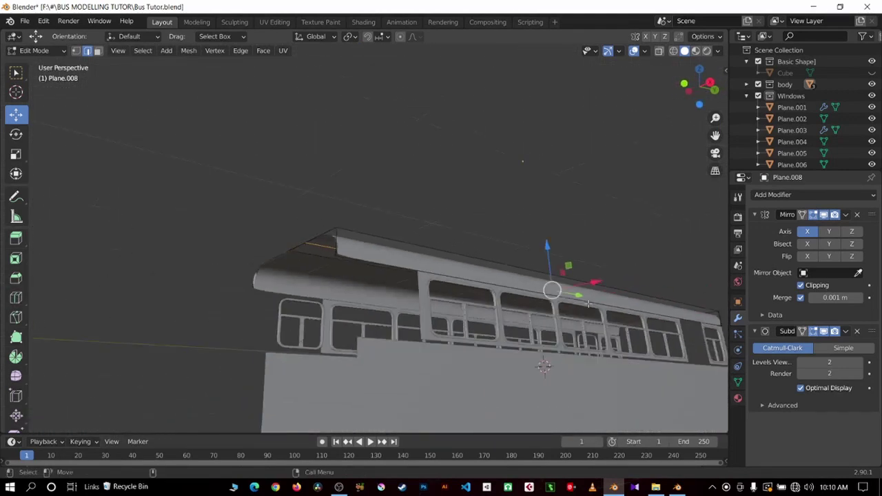
{"action": "scroll", "coordinate": [588, 303], "scroll_direction": "down", "scroll_amount": 1}
{"action": "middle_click_drag", "start_coordinate": [35, 289], "coordinate": [93, 297]}
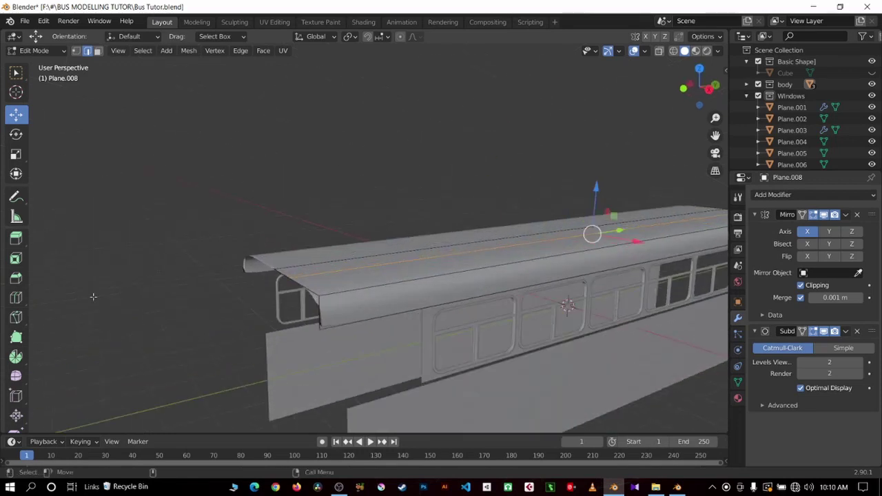
{"action": "left_click", "coordinate": [16, 297]}
{"action": "left_click_drag", "start_coordinate": [317, 303], "coordinate": [321, 306]}
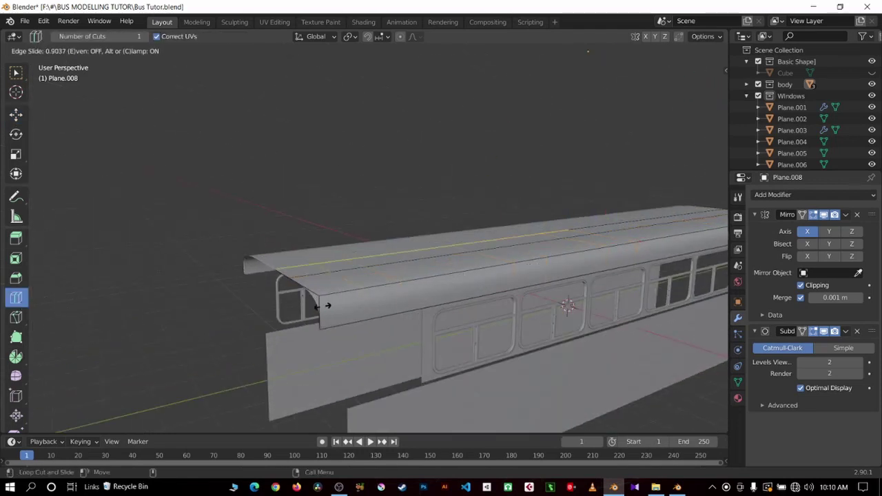
{"action": "left_click", "coordinate": [254, 313]}
Add a second lengthwise edge loop along the roof, then return to the right orthographic view.
{"action": "middle_click_drag", "start_coordinate": [254, 313], "coordinate": [223, 327]}
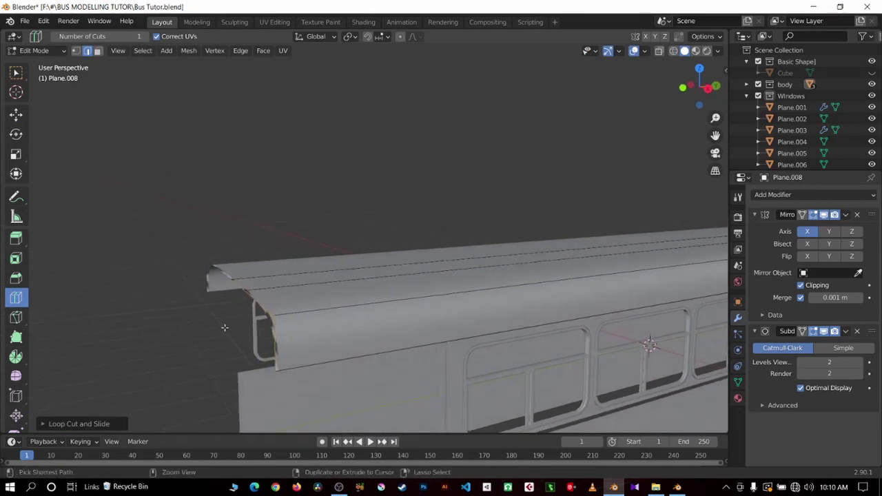
{"action": "left_click_drag", "start_coordinate": [658, 281], "coordinate": [432, 325]}
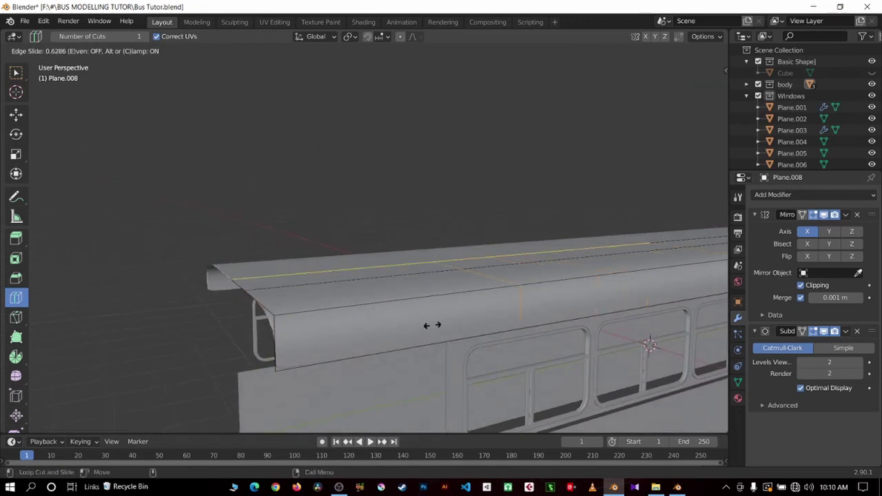
{"action": "left_click", "coordinate": [361, 346]}
{"action": "mouse_move", "coordinate": [362, 346]}
{"action": "middle_mouse_down"}
{"action": "mouse_move", "coordinate": [614, 322]}
{"action": "mouse_move", "coordinate": [579, 315]}
{"action": "middle_mouse_up"}
{"action": "key", "text": "KP_3"}
Add an edge loop near the front end of the roof.
{"action": "scroll", "coordinate": [527, 293], "scroll_direction": "up", "scroll_amount": 3}
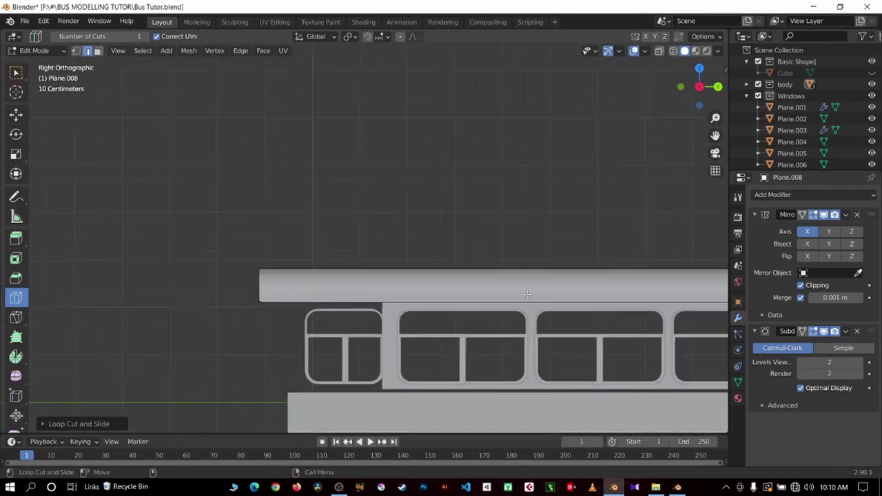
{"action": "scroll", "coordinate": [456, 240], "scroll_direction": "down", "scroll_amount": 2}
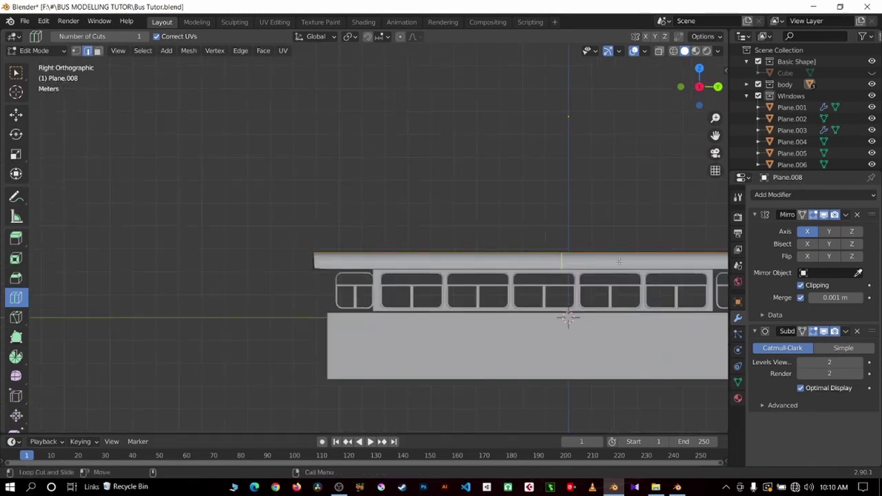
{"action": "left_click", "coordinate": [494, 277]}
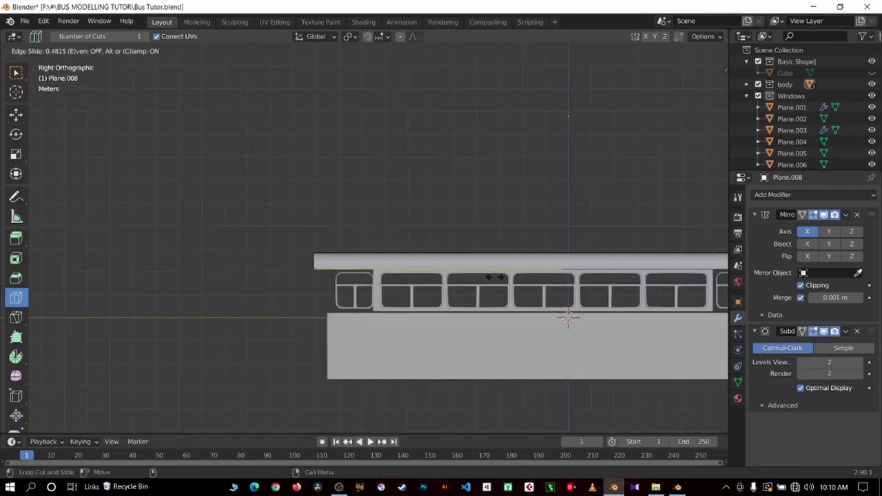
{"action": "left_click", "coordinate": [434, 294]}
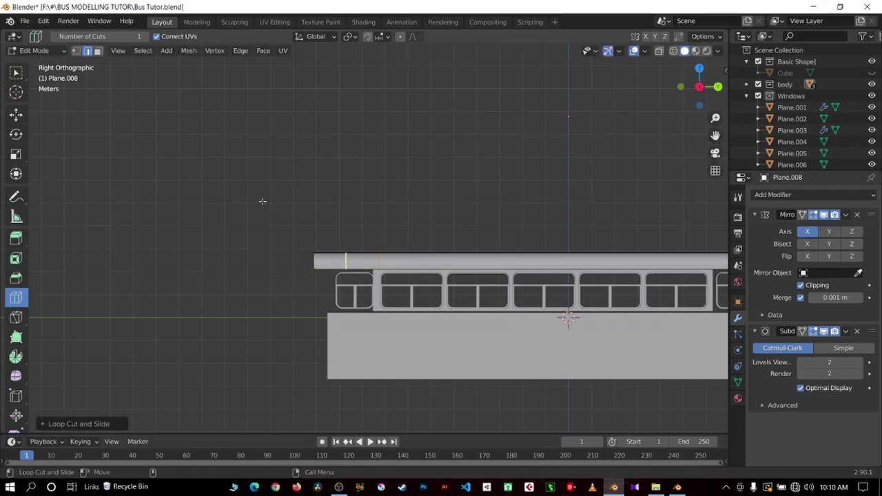
In wireframe vertex mode, select the roof's top front corner vertices and raise them into a slope.
{"action": "left_click", "coordinate": [16, 114]}
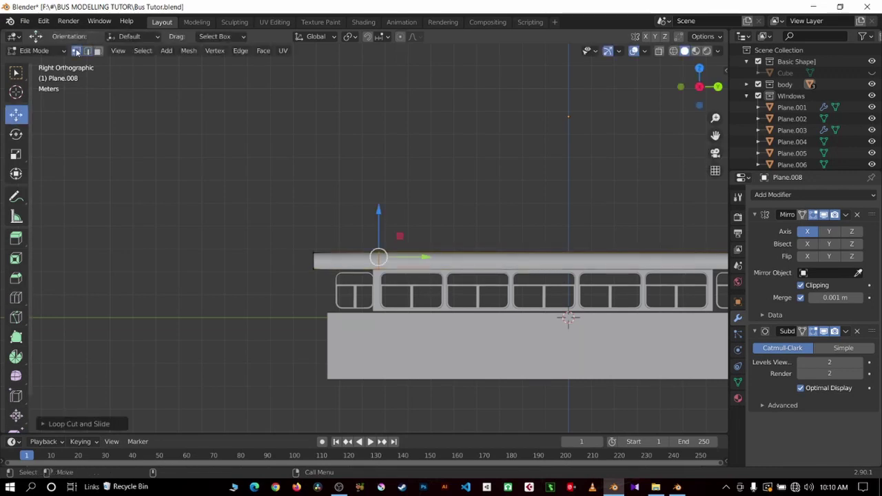
{"action": "left_click", "coordinate": [76, 53]}
{"action": "left_click", "coordinate": [674, 52]}
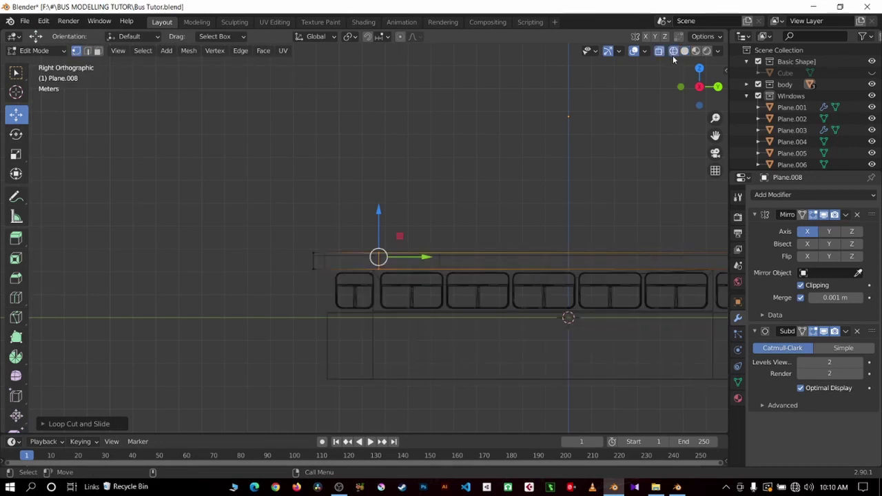
{"action": "scroll", "coordinate": [517, 136], "scroll_direction": "up", "scroll_amount": 4}
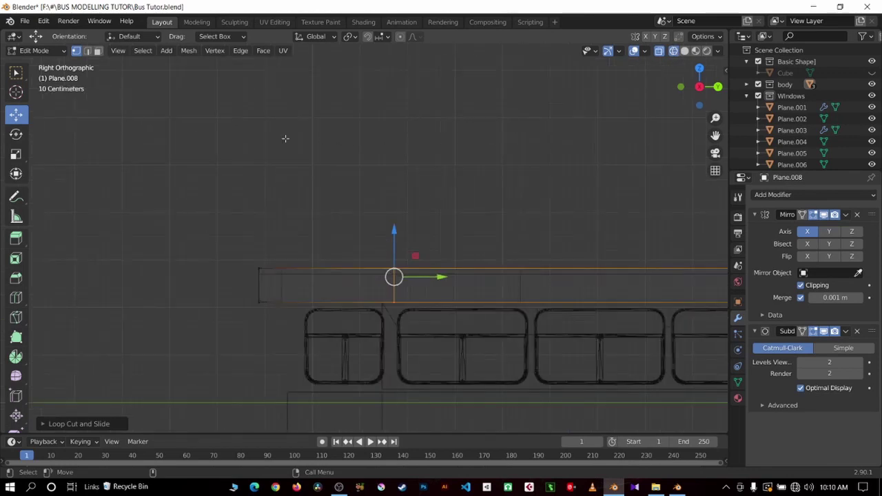
{"action": "left_click_drag", "start_coordinate": [210, 196], "coordinate": [278, 276]}
{"action": "scroll", "coordinate": [223, 246], "scroll_direction": "up", "scroll_amount": 3}
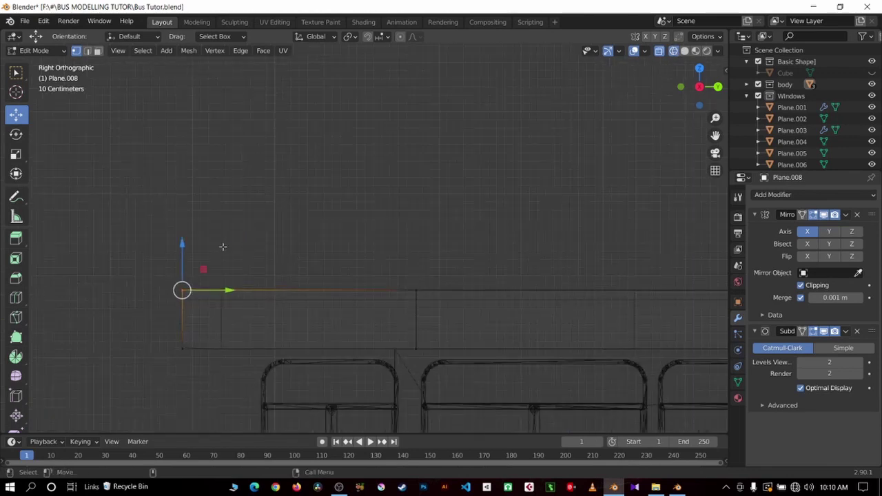
{"action": "left_click_drag", "start_coordinate": [182, 245], "coordinate": [171, 227]}
Return to solid shading and reposition the roof's front corner again.
{"action": "left_click", "coordinate": [686, 52]}
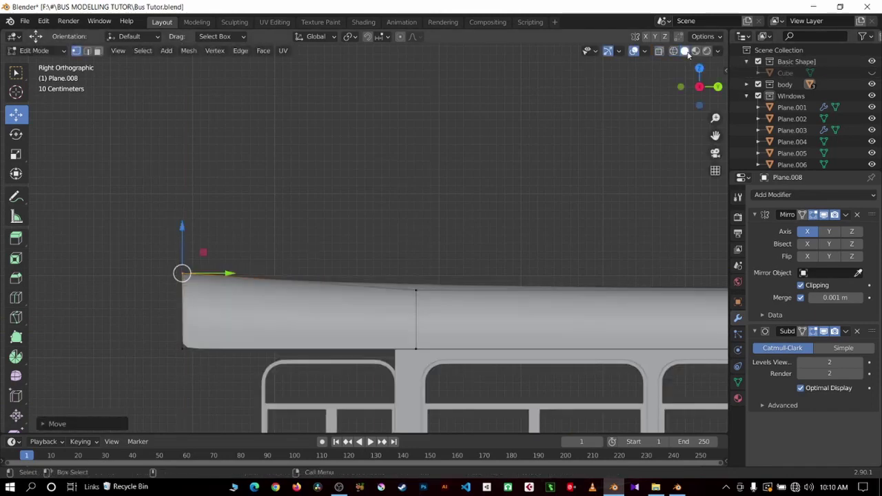
{"action": "scroll", "coordinate": [662, 97], "scroll_direction": "down", "scroll_amount": 2}
{"action": "scroll", "coordinate": [644, 131], "scroll_direction": "down", "scroll_amount": 4}
{"action": "scroll", "coordinate": [640, 131], "scroll_direction": "down", "scroll_amount": 1}
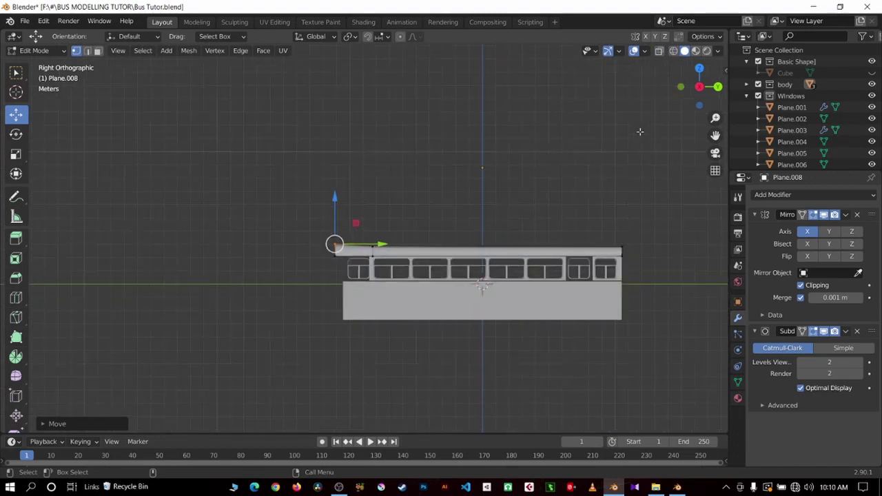
{"action": "scroll", "coordinate": [565, 149], "scroll_direction": "up", "scroll_amount": 5}
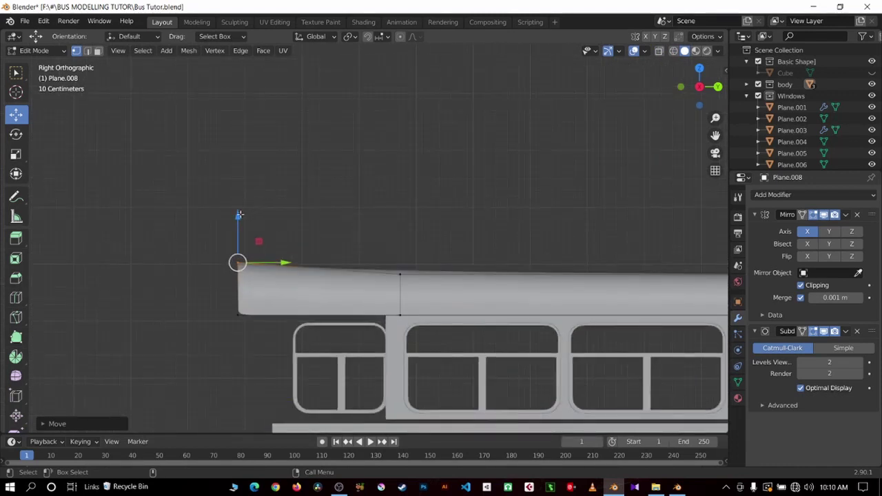
{"action": "key", "text": "g"}
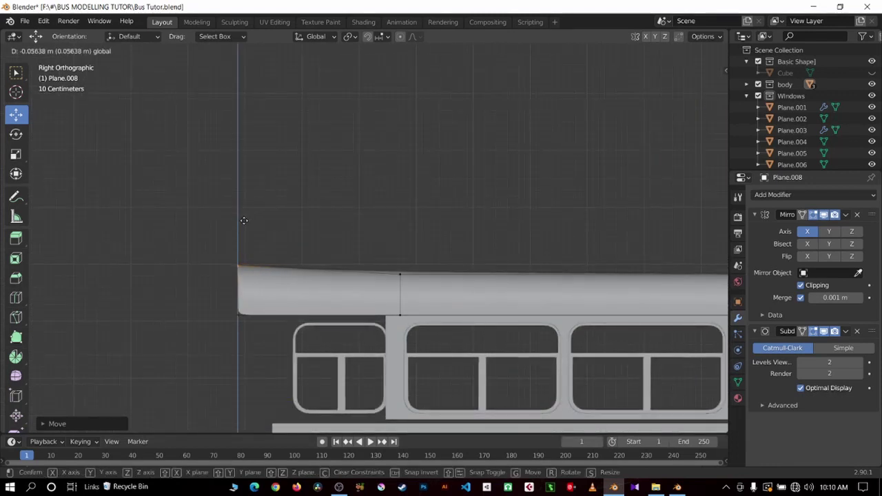
{"action": "left_click", "coordinate": [265, 201]}
Add another edge loop near the roof panel's front and return to object mode.
{"action": "scroll", "coordinate": [366, 172], "scroll_direction": "down", "scroll_amount": 4}
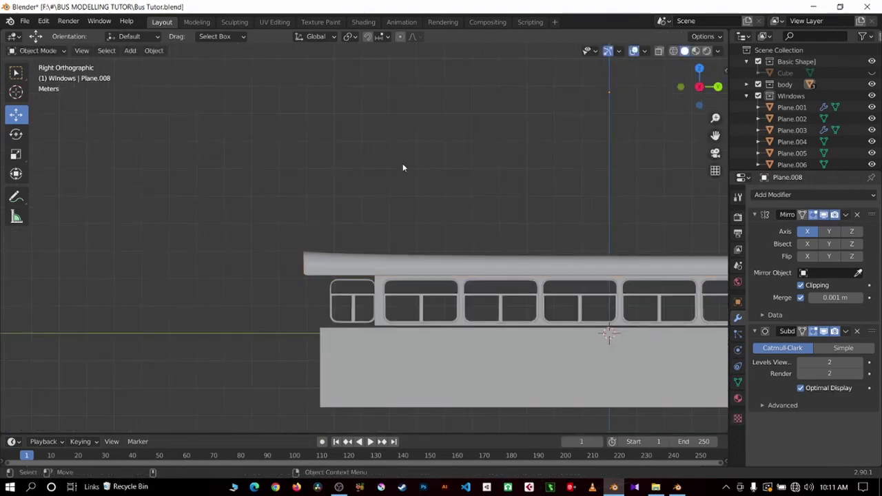
{"action": "left_click", "coordinate": [383, 257]}
{"action": "key", "text": "Tab"}
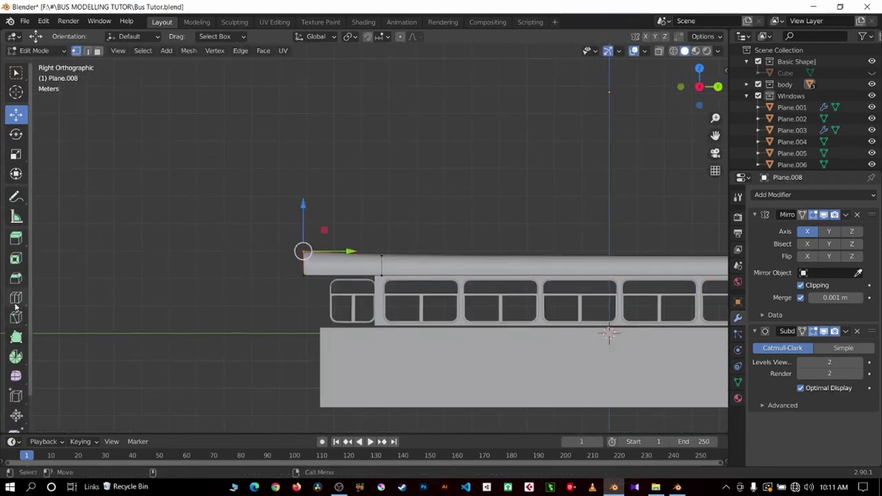
{"action": "left_click", "coordinate": [16, 298]}
{"action": "scroll", "coordinate": [482, 289], "scroll_direction": "down", "scroll_amount": 1}
{"action": "left_click_drag", "start_coordinate": [561, 266], "coordinate": [449, 290]}
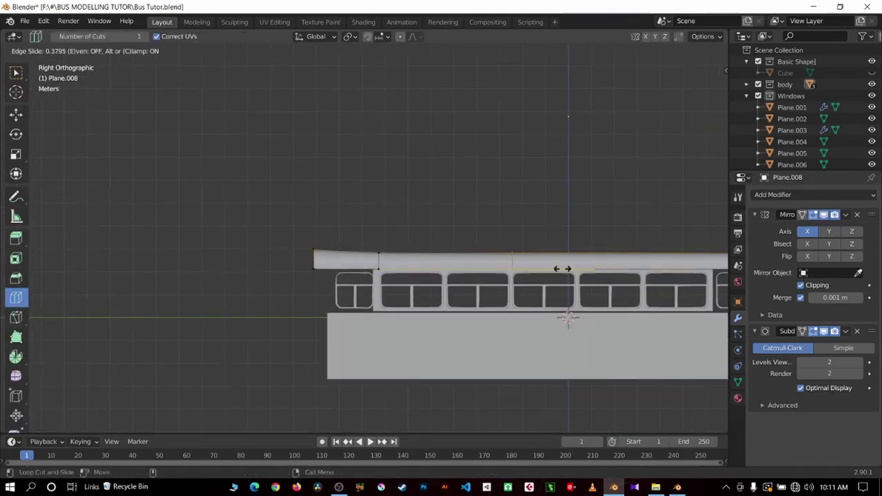
{"action": "left_click", "coordinate": [469, 292]}
{"action": "scroll", "coordinate": [548, 258], "scroll_direction": "up", "scroll_amount": 4}
{"action": "scroll", "coordinate": [548, 258], "scroll_direction": "up", "scroll_amount": 1}
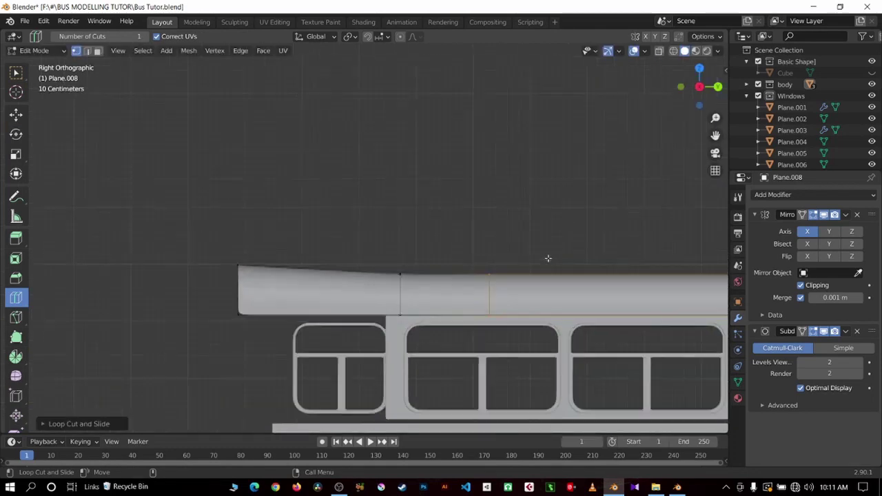
{"action": "key", "text": "Tab"}
{"action": "scroll", "coordinate": [548, 255], "scroll_direction": "up", "scroll_amount": 1}
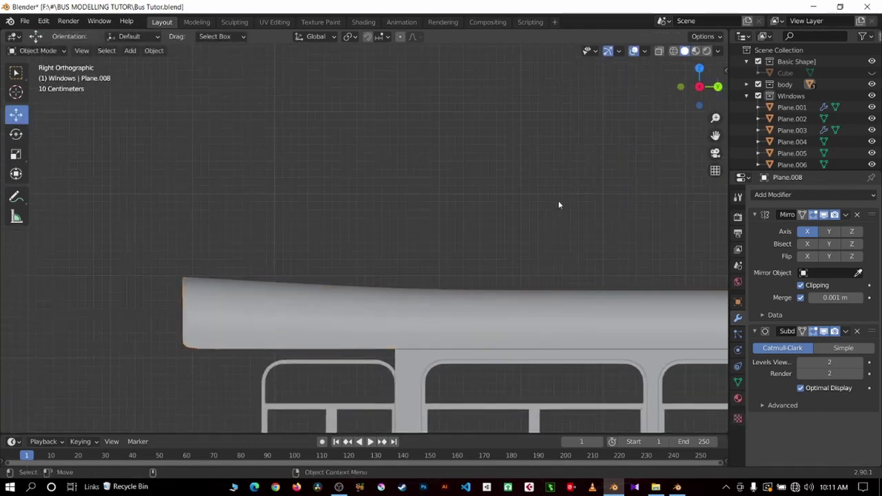
{"action": "scroll", "coordinate": [558, 202], "scroll_direction": "down", "scroll_amount": 1}
{"action": "scroll", "coordinate": [504, 223], "scroll_direction": "down", "scroll_amount": 3}
{"action": "scroll", "coordinate": [504, 223], "scroll_direction": "down", "scroll_amount": 2}
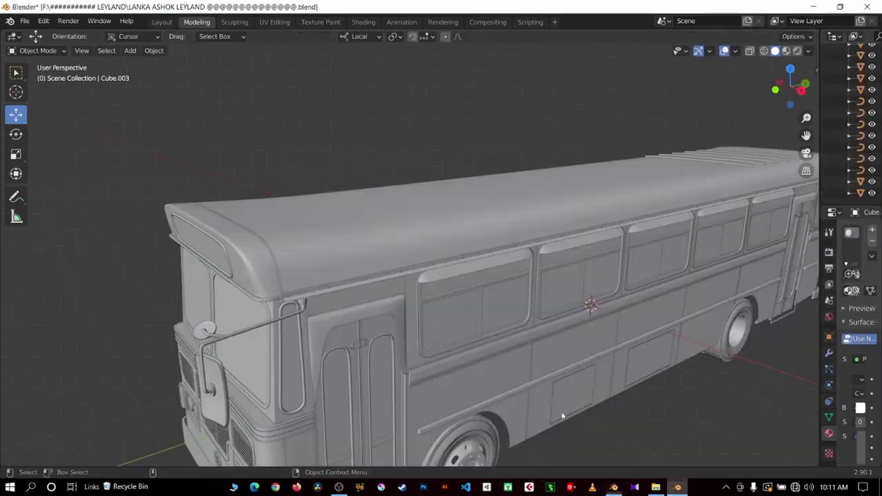
Study the reference bus's roof from the right side and at an angle.
{"action": "key", "text": "KP_3"}
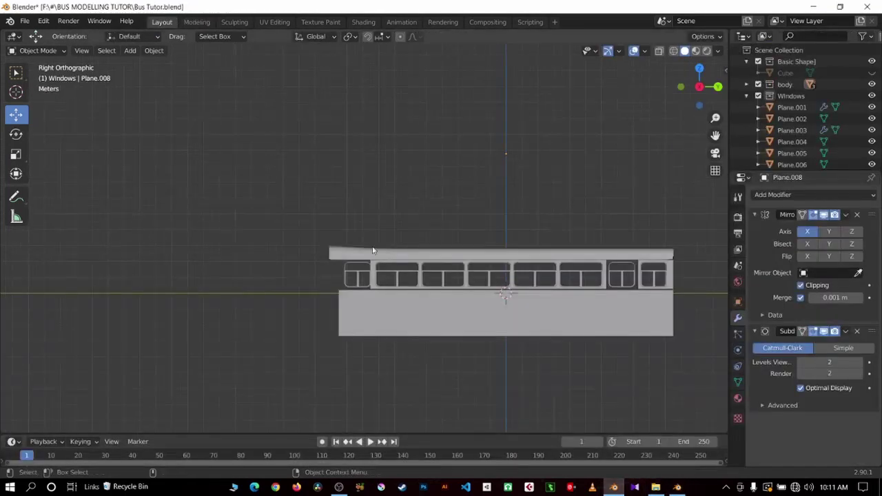
{"action": "scroll", "coordinate": [315, 258], "scroll_direction": "up", "scroll_amount": 3}
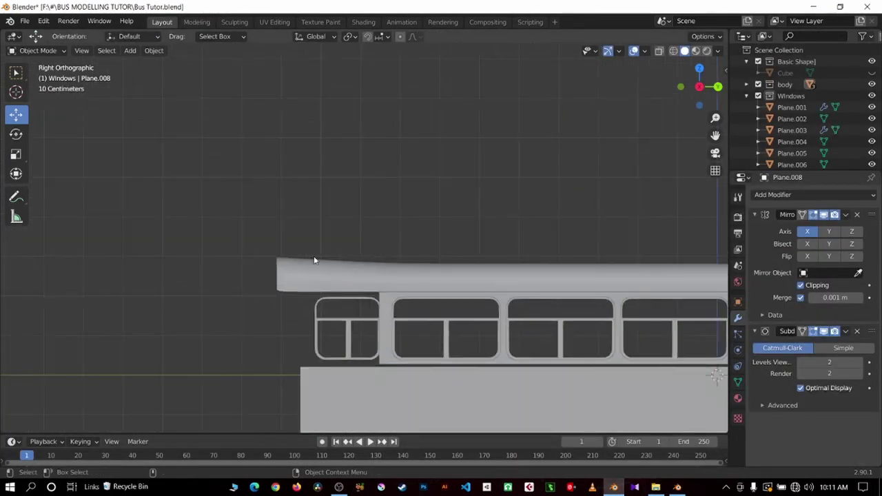
{"action": "mouse_move", "coordinate": [315, 258]}
{"action": "middle_mouse_down"}
{"action": "mouse_move", "coordinate": [432, 287]}
{"action": "mouse_move", "coordinate": [559, 274]}
{"action": "middle_mouse_up"}
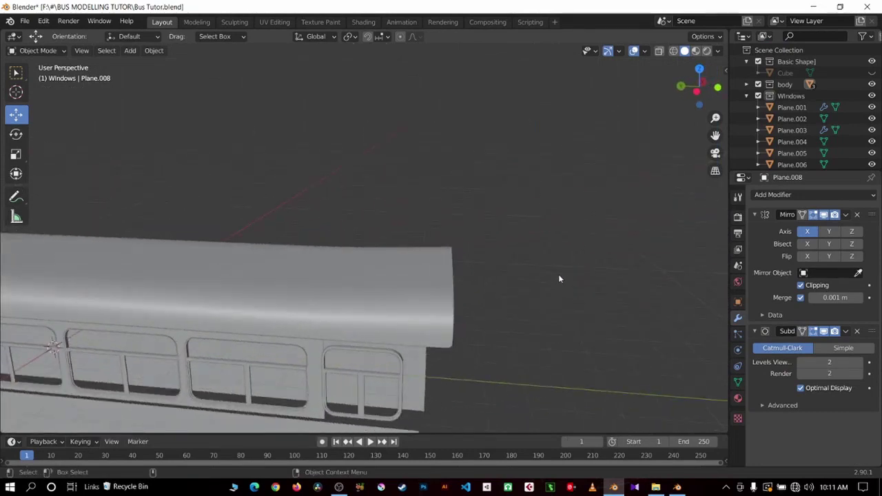
{"action": "key", "text": "KP_3"}
{"action": "scroll", "coordinate": [559, 275], "scroll_direction": "down", "scroll_amount": 3}
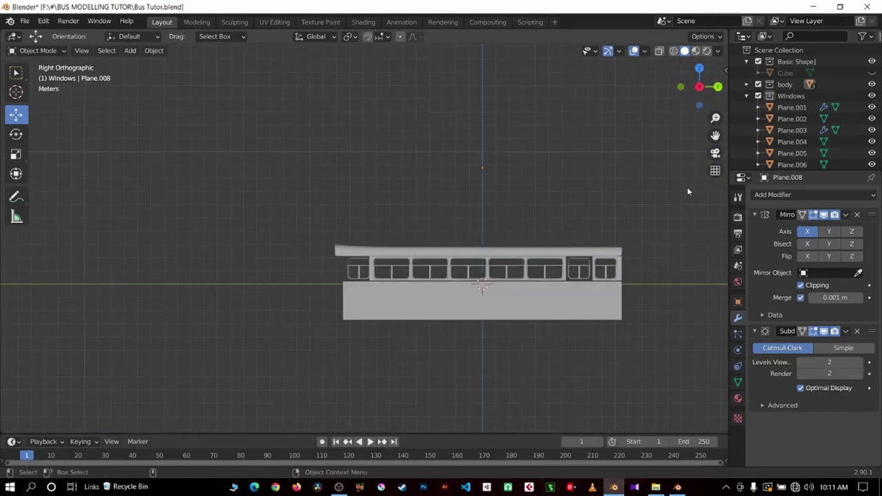
Frame and orbit around the bus body, then select the lower side panel.
{"action": "left_click_drag", "start_coordinate": [716, 135], "coordinate": [502, 124]}
{"action": "scroll", "coordinate": [454, 215], "scroll_direction": "up", "scroll_amount": 4}
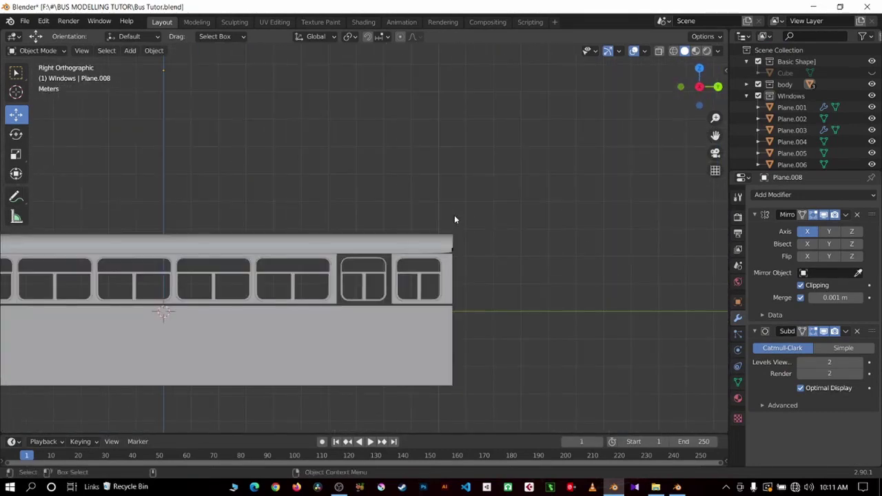
{"action": "scroll", "coordinate": [454, 219], "scroll_direction": "down", "scroll_amount": 2}
{"action": "mouse_move", "coordinate": [476, 252]}
{"action": "middle_mouse_down"}
{"action": "mouse_move", "coordinate": [367, 292]}
{"action": "mouse_move", "coordinate": [461, 276]}
{"action": "middle_mouse_up"}
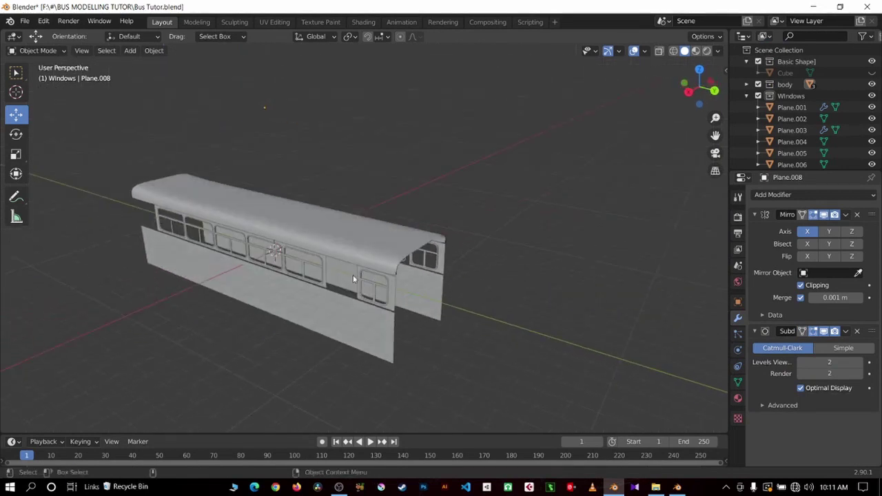
{"action": "middle_click_drag", "start_coordinate": [320, 278], "coordinate": [639, 206]}
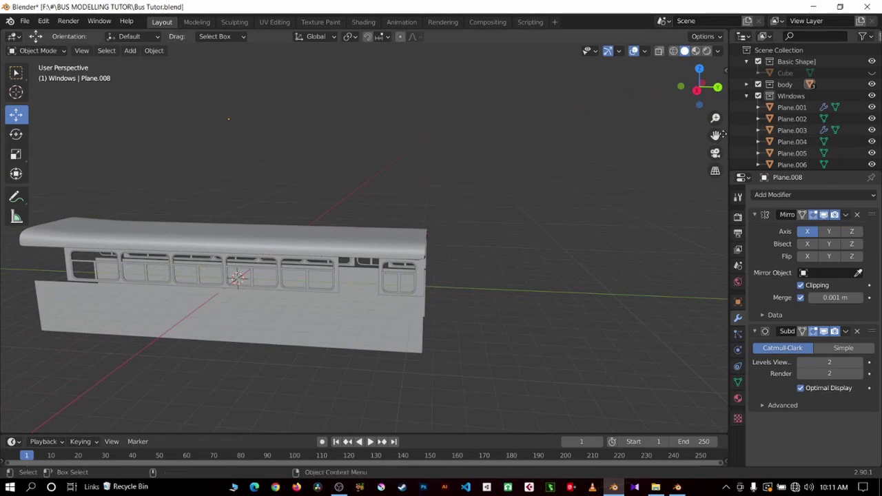
{"action": "left_click_drag", "start_coordinate": [716, 135], "coordinate": [488, 218]}
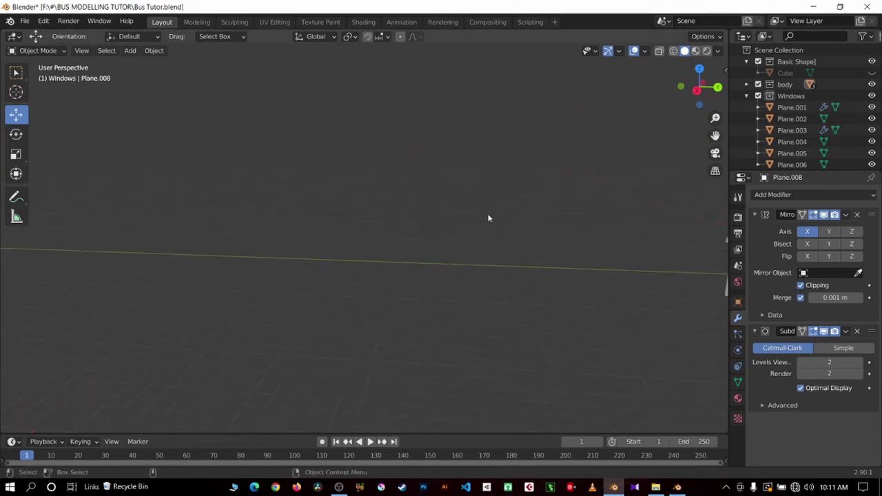
{"action": "key", "text": "KP_Decimal"}
{"action": "mouse_move", "coordinate": [426, 243]}
{"action": "middle_mouse_down"}
{"action": "mouse_move", "coordinate": [490, 241]}
{"action": "mouse_move", "coordinate": [667, 183]}
{"action": "middle_mouse_up"}
{"action": "mouse_move", "coordinate": [372, 227]}
{"action": "middle_mouse_down"}
{"action": "mouse_move", "coordinate": [453, 215]}
{"action": "mouse_move", "coordinate": [281, 240]}
{"action": "mouse_move", "coordinate": [259, 255]}
{"action": "middle_mouse_up"}
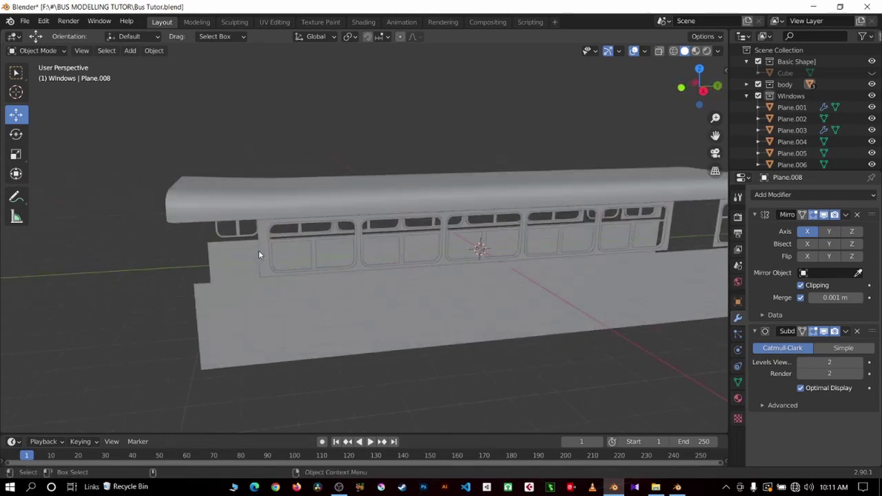
{"action": "left_click", "coordinate": [250, 317]}
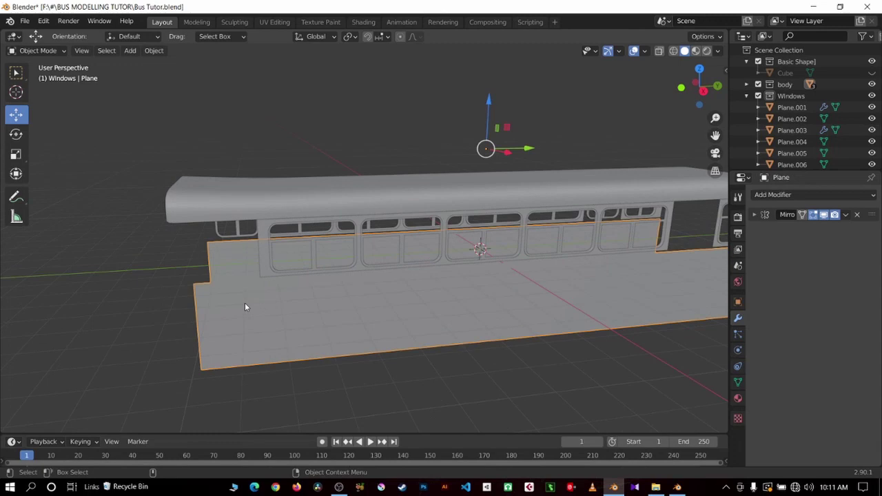
In right side view, duplicate the lower body panel and move the copy forward.
{"action": "key", "text": "KP_3"}
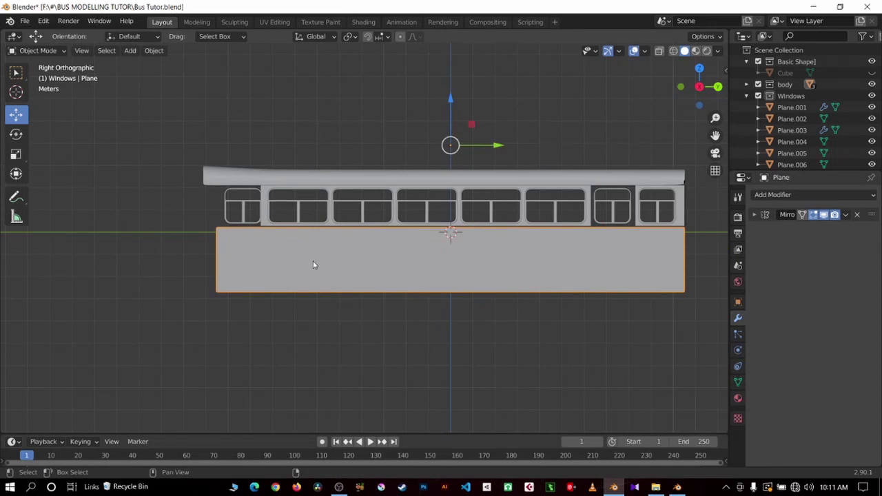
{"action": "key", "text": "shift+d"}
{"action": "right_click", "coordinate": [481, 171]}
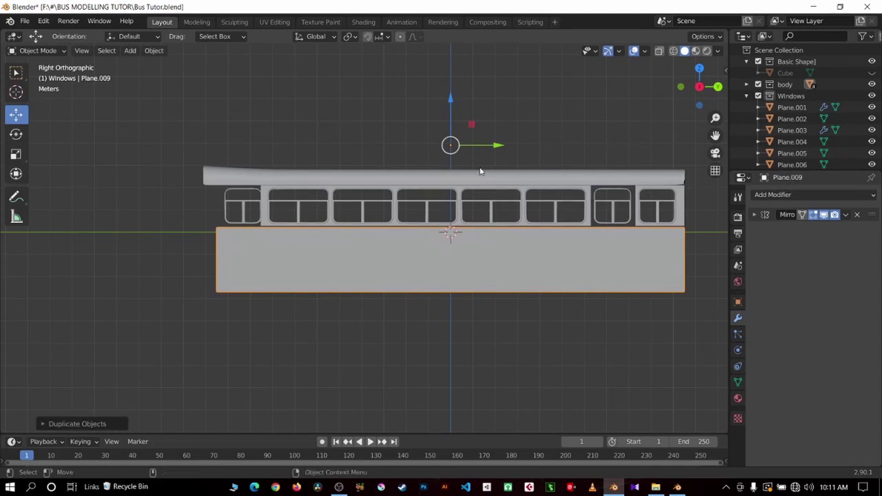
{"action": "key", "text": "g"}
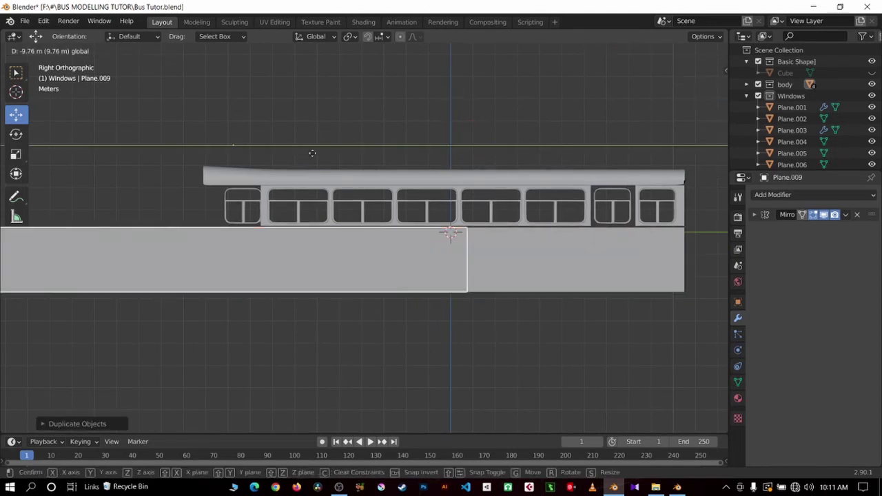
{"action": "left_click", "coordinate": [363, 170]}
Delete the duplicate's long middle faces, keeping only its front piece.
{"action": "key", "text": "Tab"}
{"action": "key", "text": "3"}
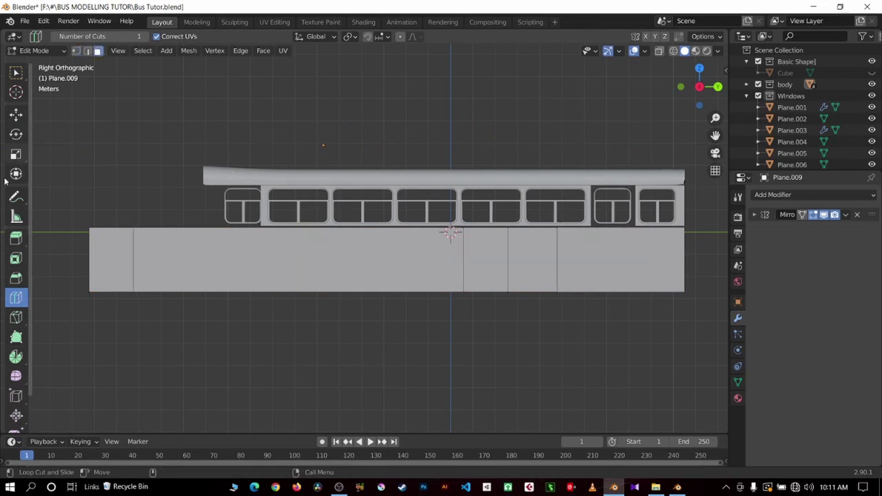
{"action": "left_click", "coordinate": [16, 113]}
{"action": "left_click_drag", "start_coordinate": [268, 146], "coordinate": [642, 350]}
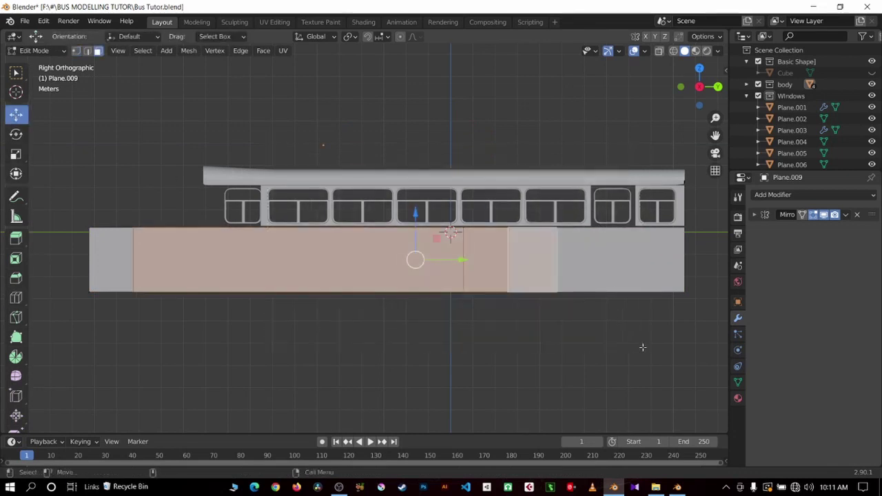
{"action": "key", "text": "x"}
{"action": "left_click", "coordinate": [643, 352]}
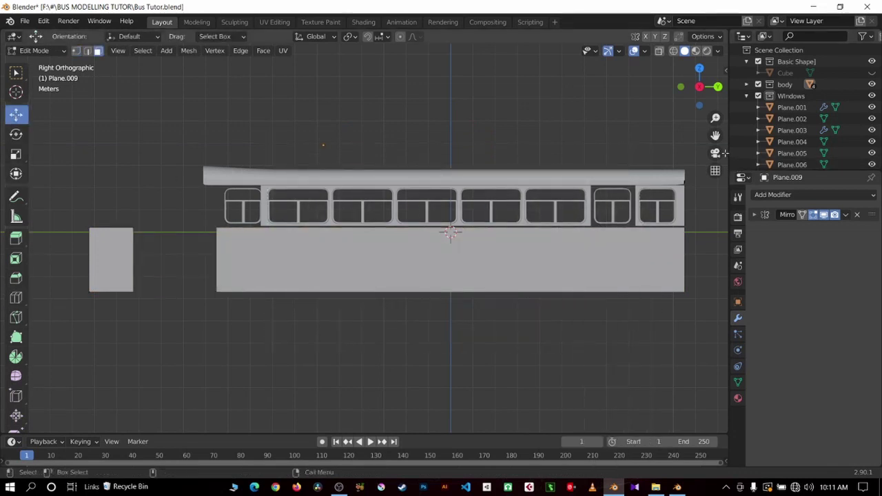
Move the small front rectangle up against the body side panel.
{"action": "left_click_drag", "start_coordinate": [715, 135], "coordinate": [535, 200]}
{"action": "scroll", "coordinate": [535, 201], "scroll_direction": "up", "scroll_amount": 3}
{"action": "left_click", "coordinate": [227, 315]}
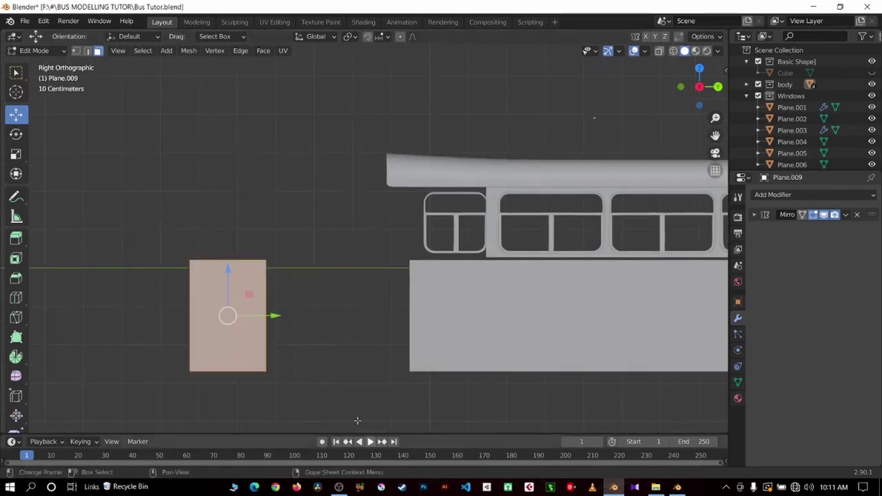
{"action": "scroll", "coordinate": [228, 347], "scroll_direction": "up", "scroll_amount": 2}
{"action": "key", "text": "g"}
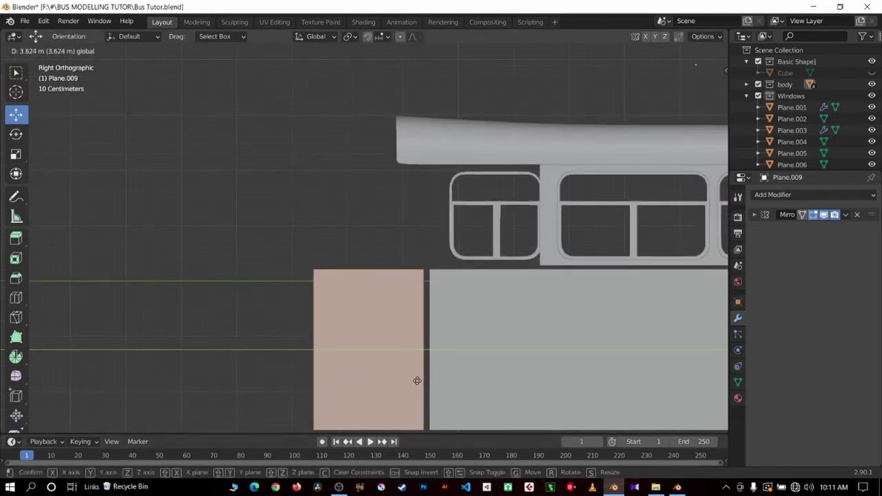
{"action": "left_click", "coordinate": [422, 385]}
Delete the body panel face behind the front rectangle to open a door gap.
{"action": "left_click", "coordinate": [563, 341]}
{"action": "key", "text": "Tab"}
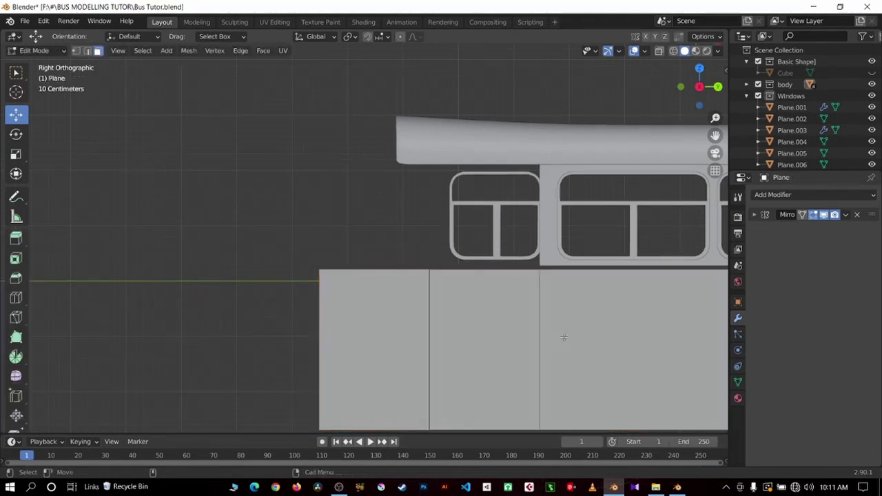
{"action": "left_click", "coordinate": [498, 336]}
{"action": "key", "text": "x"}
{"action": "left_click", "coordinate": [498, 338]}
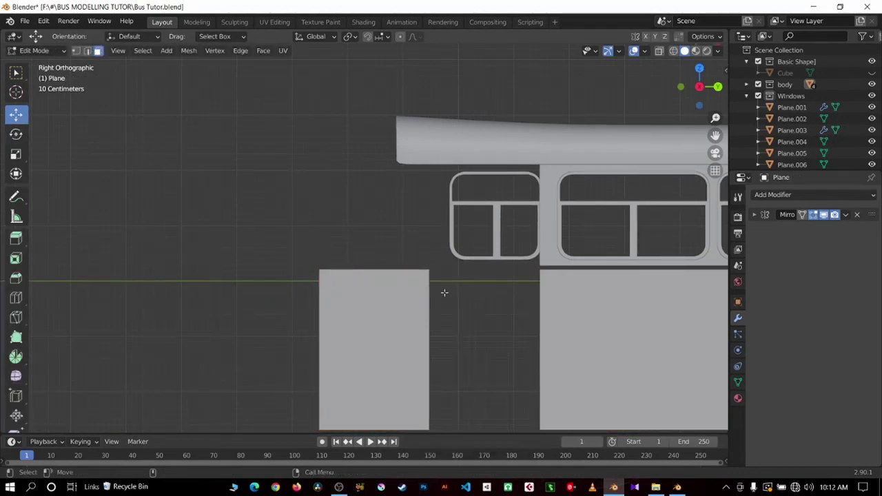
{"action": "scroll", "coordinate": [441, 291], "scroll_direction": "down", "scroll_amount": 4}
{"action": "scroll", "coordinate": [369, 290], "scroll_direction": "up", "scroll_amount": 3}
{"action": "key", "text": "Tab"}
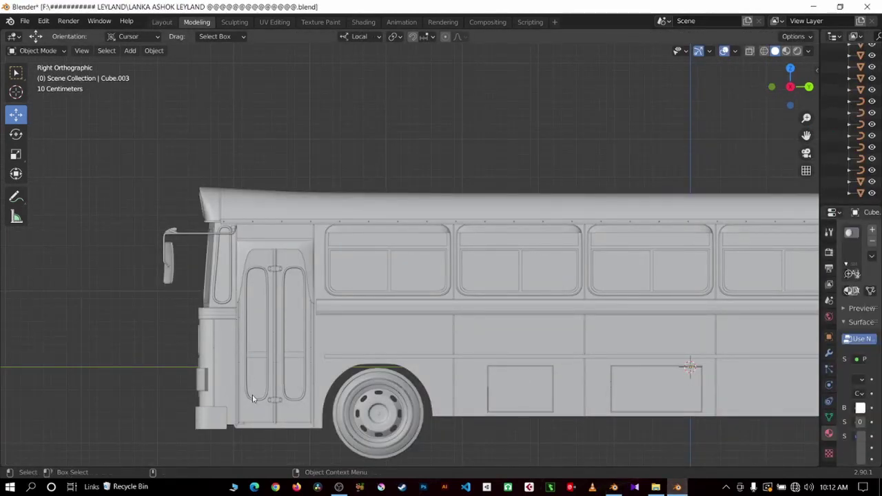
Slide the small front panel's left edge inward to narrow it, checking against the reference.
{"action": "left_click", "coordinate": [614, 487]}
{"action": "left_click", "coordinate": [350, 349]}
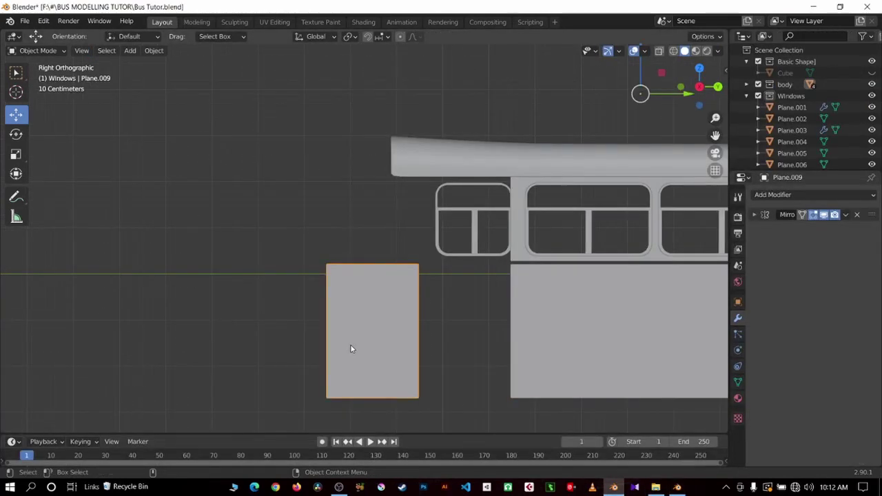
{"action": "key", "text": "Tab"}
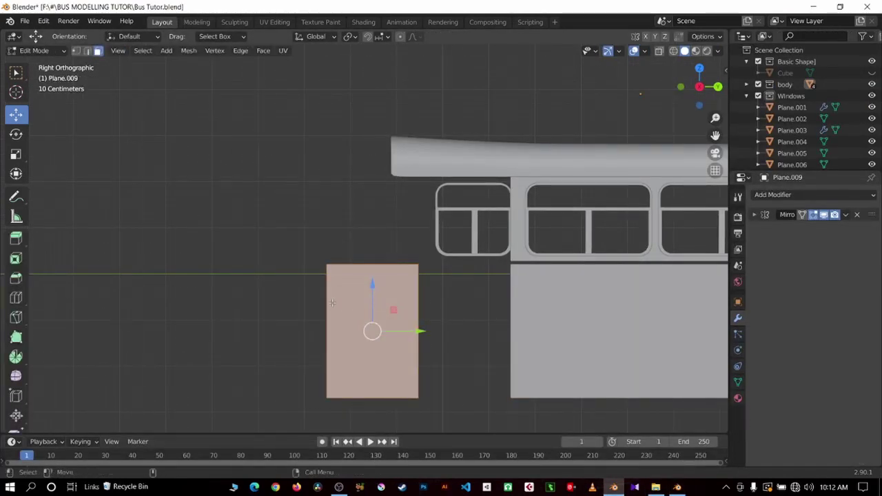
{"action": "key", "text": "2"}
{"action": "left_click", "coordinate": [328, 303]}
{"action": "left_click_drag", "start_coordinate": [370, 333], "coordinate": [423, 361]}
{"action": "left_click", "coordinate": [678, 488]}
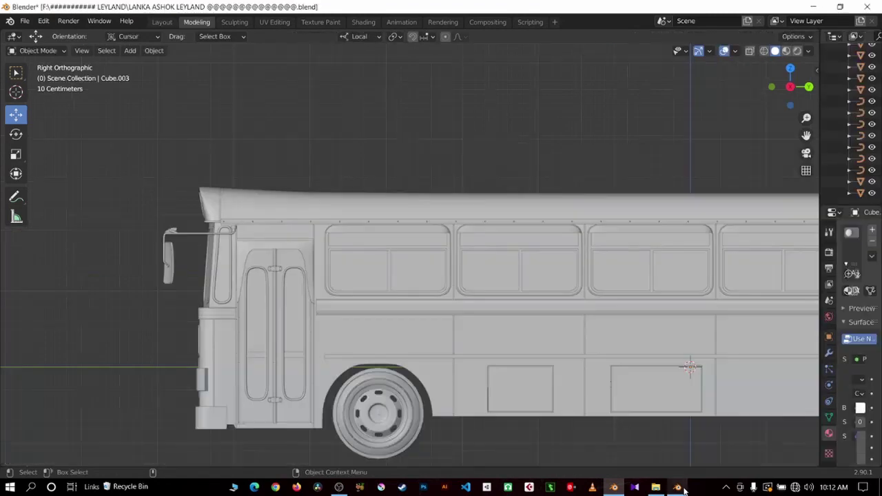
{"action": "left_click", "coordinate": [613, 487]}
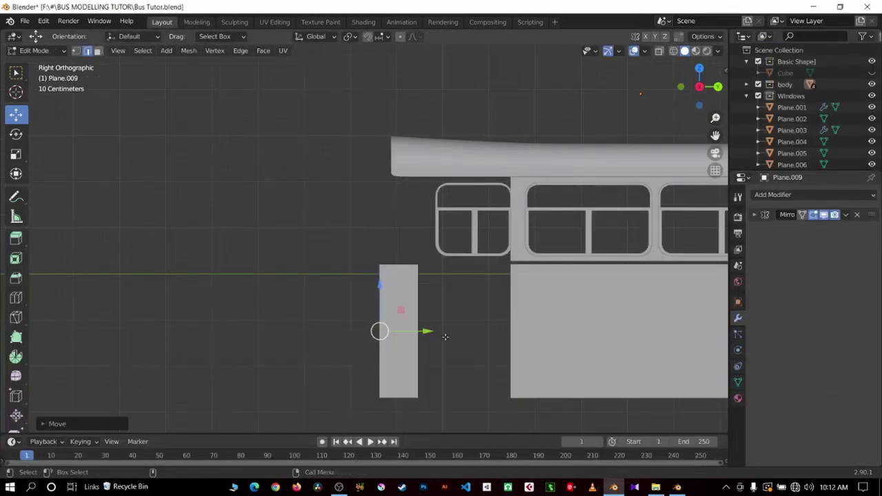
Enable Clipping on the Mirror modifier and extrude the edge across to form the front wall.
{"action": "left_click", "coordinate": [754, 214]}
{"action": "left_click", "coordinate": [801, 285]}
{"action": "middle_click_drag", "start_coordinate": [414, 331], "coordinate": [501, 350]}
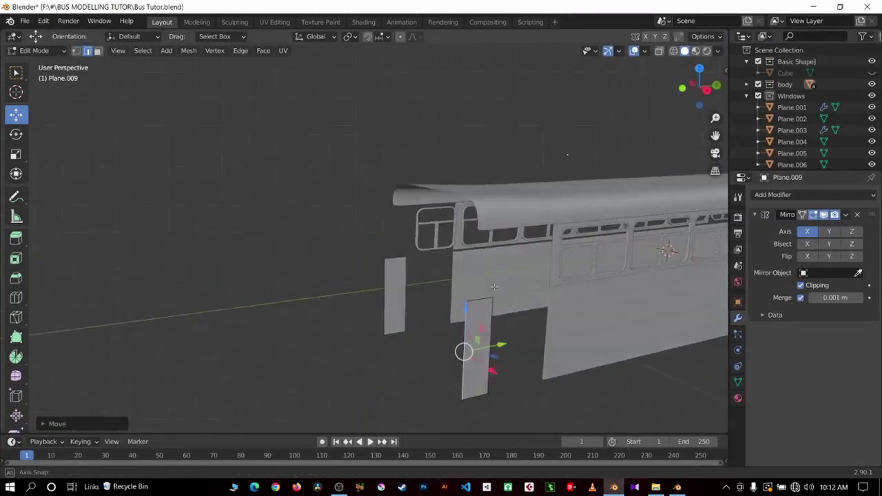
{"action": "key", "text": "e"}
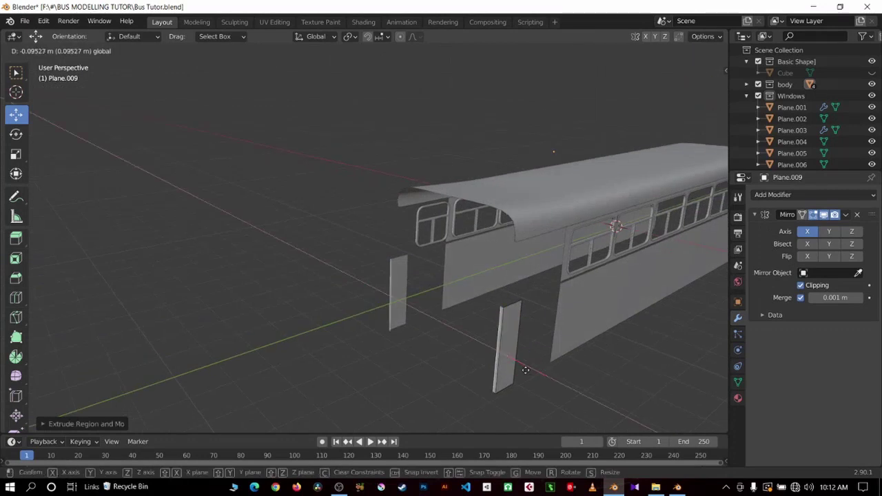
{"action": "left_click", "coordinate": [429, 313]}
{"action": "key", "text": "Tab"}
View the bus straight from the side and select the roof panel.
{"action": "mouse_move", "coordinate": [414, 290]}
{"action": "middle_mouse_down"}
{"action": "mouse_move", "coordinate": [328, 269]}
{"action": "mouse_move", "coordinate": [472, 258]}
{"action": "mouse_move", "coordinate": [403, 246]}
{"action": "mouse_move", "coordinate": [399, 237]}
{"action": "mouse_move", "coordinate": [443, 202]}
{"action": "mouse_move", "coordinate": [357, 219]}
{"action": "mouse_move", "coordinate": [378, 198]}
{"action": "mouse_move", "coordinate": [406, 203]}
{"action": "middle_mouse_up"}
{"action": "scroll", "coordinate": [493, 264], "scroll_direction": "up", "scroll_amount": 4}
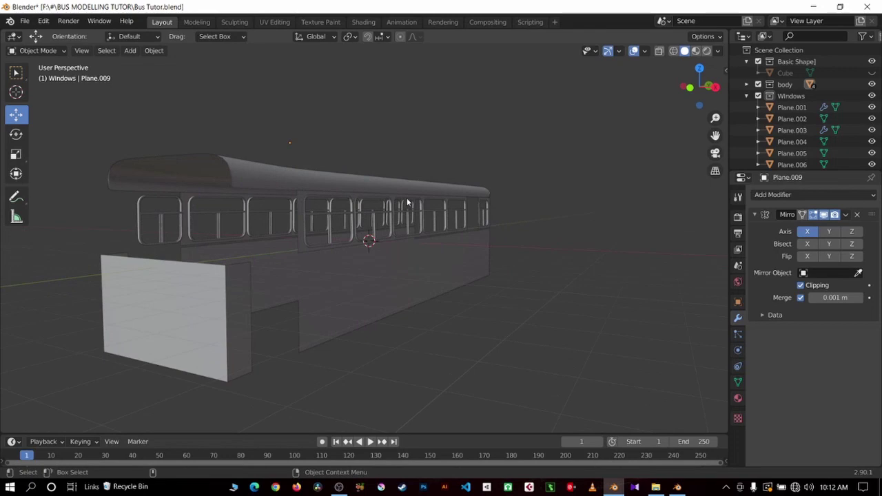
{"action": "key", "text": "KP_3"}
{"action": "left_click_drag", "start_coordinate": [716, 134], "coordinate": [724, 134]}
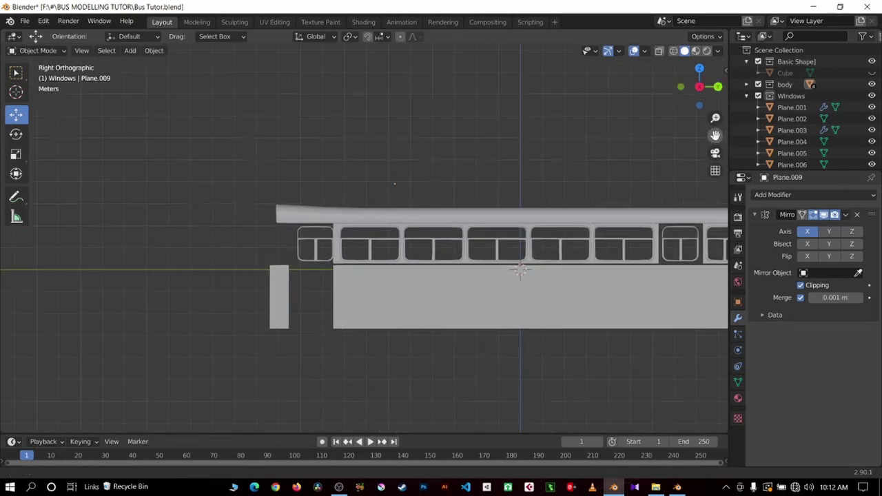
{"action": "scroll", "coordinate": [482, 232], "scroll_direction": "up", "scroll_amount": 5}
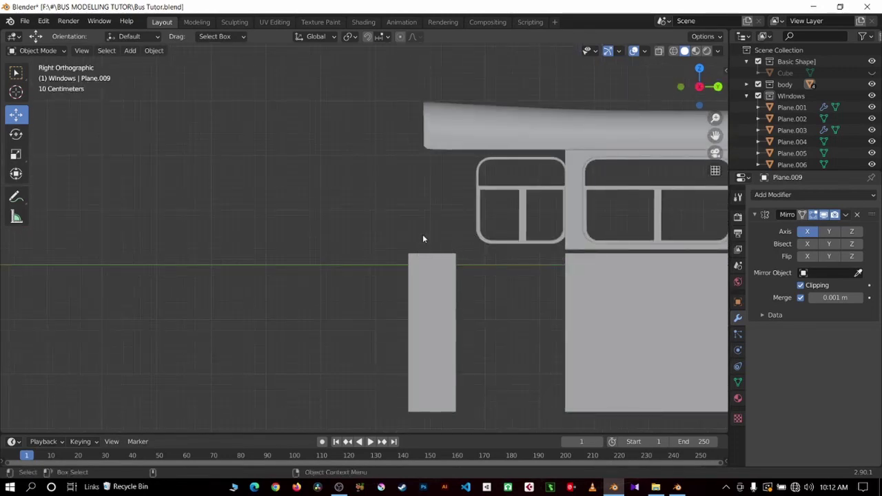
{"action": "left_click", "coordinate": [435, 122]}
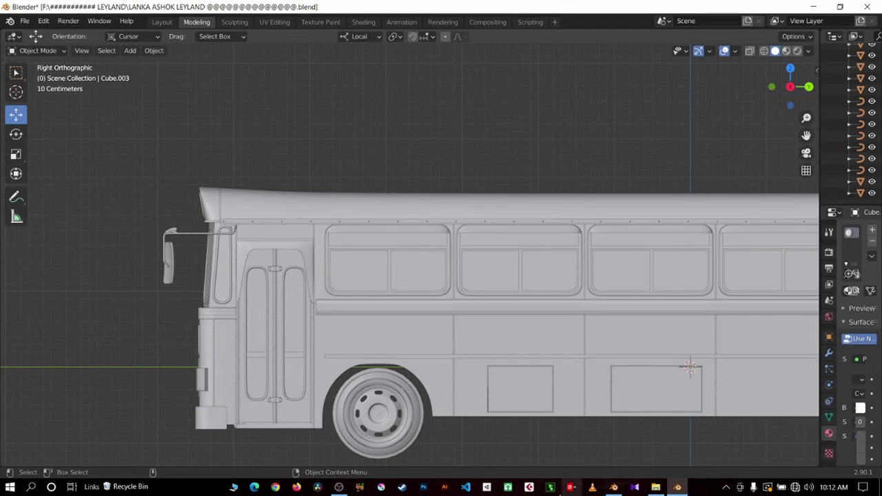
In wireframe edit mode, select the roof's front section and shift it slightly forward.
{"action": "scroll", "coordinate": [419, 252], "scroll_direction": "down", "scroll_amount": 1}
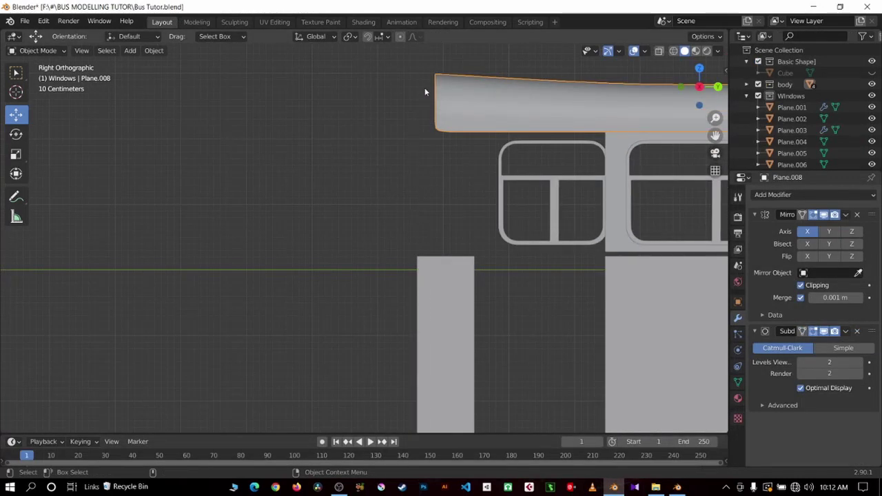
{"action": "key", "text": "Tab"}
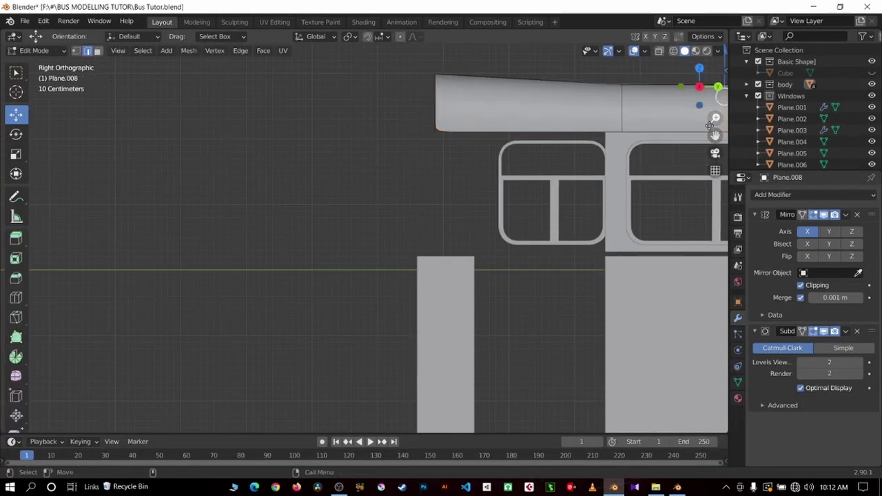
{"action": "left_click_drag", "start_coordinate": [715, 135], "coordinate": [653, 157]}
{"action": "scroll", "coordinate": [652, 157], "scroll_direction": "up", "scroll_amount": 2}
{"action": "scroll", "coordinate": [652, 157], "scroll_direction": "down", "scroll_amount": 3}
{"action": "left_click", "coordinate": [524, 193]}
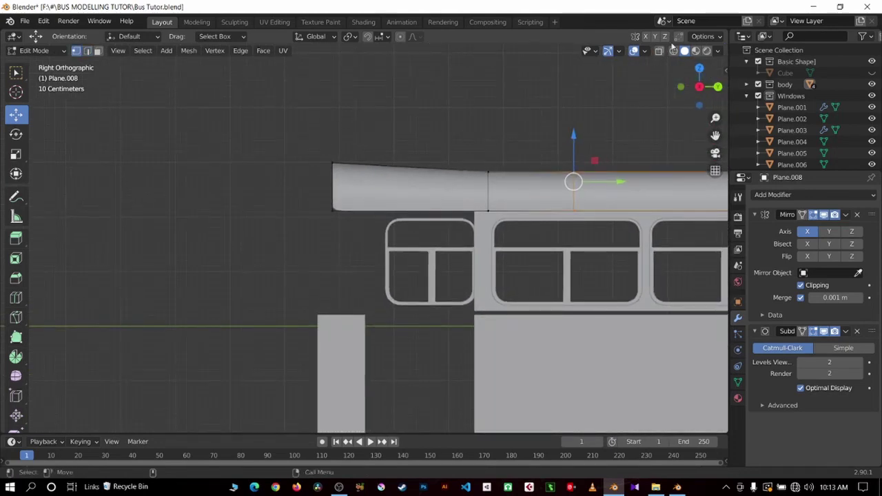
{"action": "left_click", "coordinate": [674, 50]}
{"action": "left_click_drag", "start_coordinate": [284, 103], "coordinate": [351, 226]}
{"action": "scroll", "coordinate": [370, 182], "scroll_direction": "up", "scroll_amount": 2}
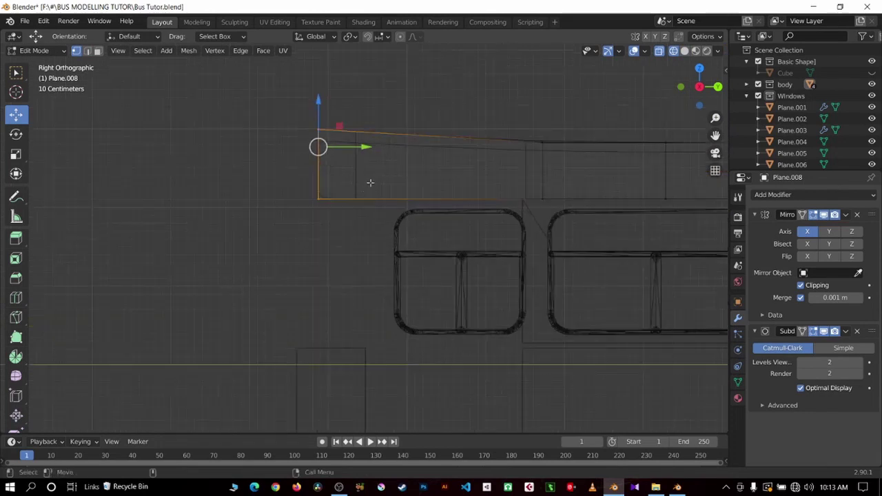
{"action": "left_click_drag", "start_coordinate": [362, 148], "coordinate": [353, 148]}
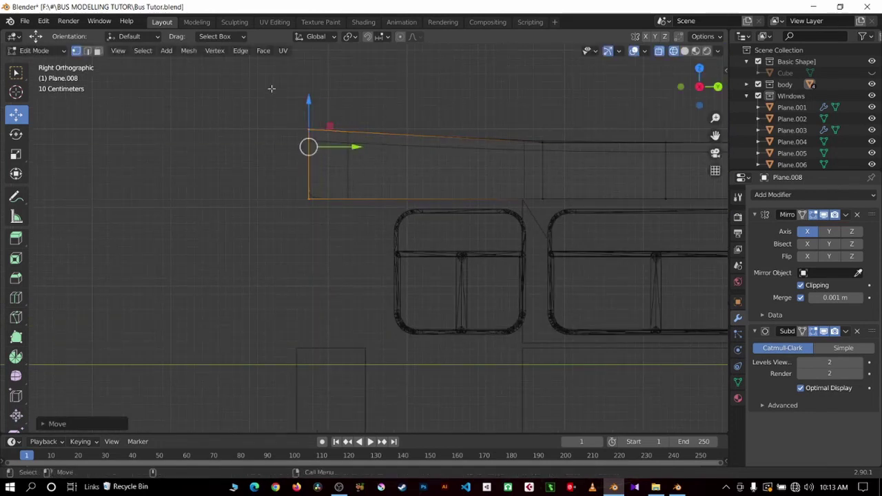
Move the roof's top front corner vertex along the Y axis.
{"action": "left_click_drag", "start_coordinate": [265, 88], "coordinate": [339, 141]}
{"action": "key", "text": "g"}
{"action": "key", "text": "y"}
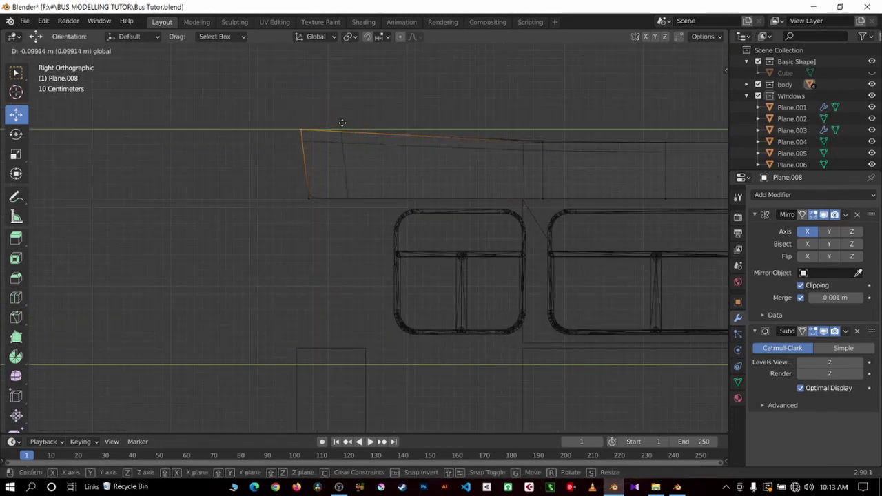
{"action": "left_click", "coordinate": [344, 123]}
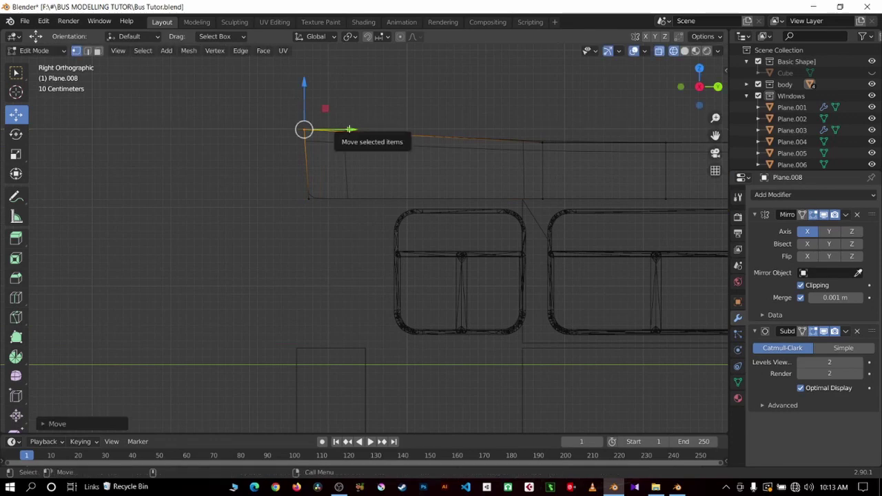
Slide the roof's front vertical edge along the bus length, then view it in solid perspective.
{"action": "left_click_drag", "start_coordinate": [209, 70], "coordinate": [348, 218]}
{"action": "left_click", "coordinate": [321, 108]}
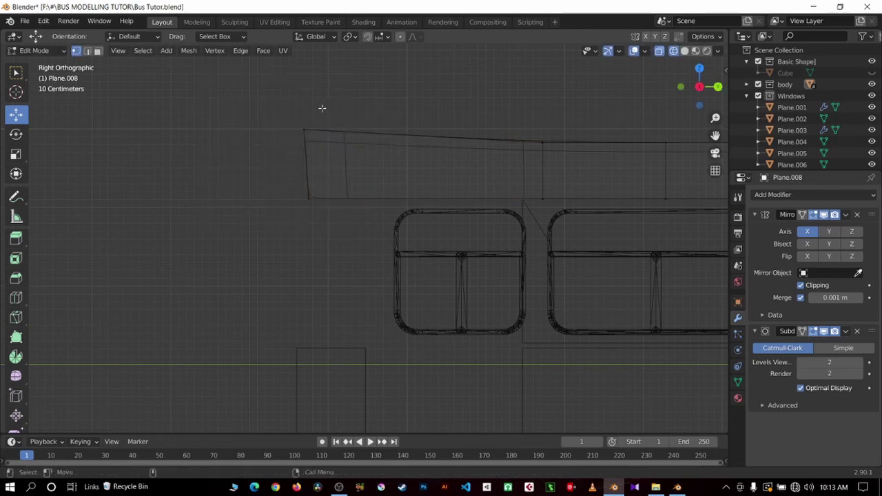
{"action": "left_click_drag", "start_coordinate": [262, 99], "coordinate": [347, 242]}
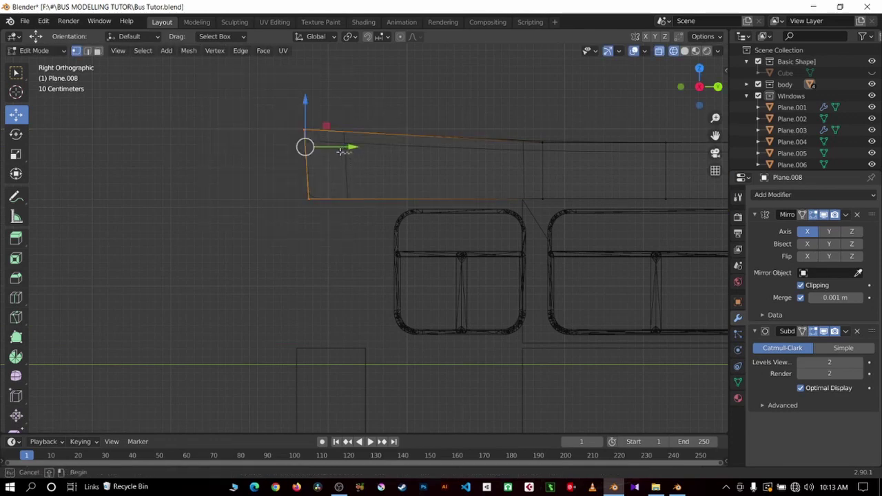
{"action": "left_click_drag", "start_coordinate": [344, 147], "coordinate": [350, 146]}
{"action": "mouse_move", "coordinate": [350, 146]}
{"action": "middle_mouse_down"}
{"action": "mouse_move", "coordinate": [368, 124]}
{"action": "mouse_move", "coordinate": [436, 140]}
{"action": "mouse_move", "coordinate": [428, 153]}
{"action": "mouse_move", "coordinate": [705, 136]}
{"action": "mouse_move", "coordinate": [482, 206]}
{"action": "mouse_move", "coordinate": [403, 315]}
{"action": "mouse_move", "coordinate": [386, 303]}
{"action": "mouse_move", "coordinate": [457, 339]}
{"action": "middle_mouse_up"}
{"action": "key", "text": "shift+z"}
Add a centred loop cut across the roof.
{"action": "key", "text": "3"}
{"action": "left_click", "coordinate": [16, 297]}
{"action": "left_click", "coordinate": [506, 292]}
{"action": "right_click", "coordinate": [506, 291]}
{"action": "mouse_move", "coordinate": [506, 291]}
{"action": "middle_mouse_down"}
{"action": "mouse_move", "coordinate": [488, 283]}
{"action": "mouse_move", "coordinate": [496, 305]}
{"action": "mouse_move", "coordinate": [523, 312]}
{"action": "middle_mouse_up"}
{"action": "mouse_move", "coordinate": [568, 257]}
{"action": "middle_mouse_down"}
{"action": "mouse_move", "coordinate": [394, 177]}
{"action": "mouse_move", "coordinate": [176, 166]}
{"action": "middle_mouse_up"}
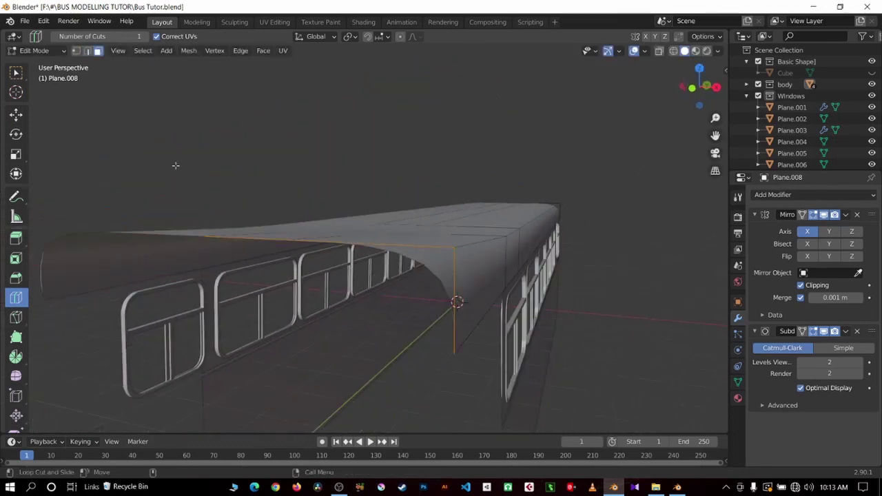
{"action": "middle_click_drag", "start_coordinate": [463, 295], "coordinate": [450, 287]}
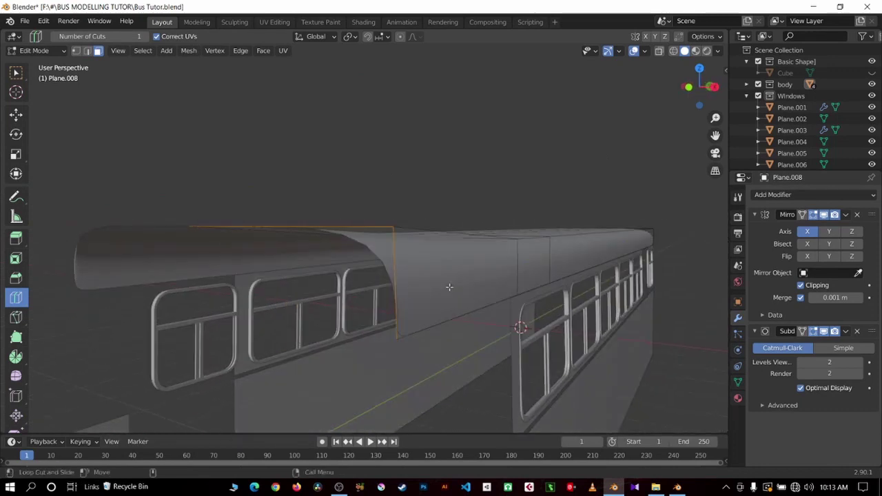
{"action": "middle_click_drag", "start_coordinate": [449, 287], "coordinate": [28, 173]}
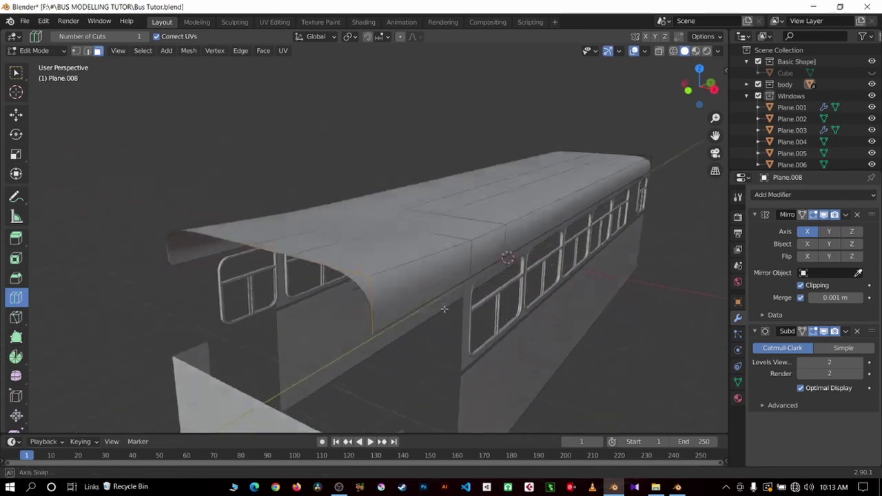
Select the front roof edge loop and move it about 0.2 m.
{"action": "left_click", "coordinate": [16, 115]}
{"action": "middle_click_drag", "start_coordinate": [275, 262], "coordinate": [437, 299]}
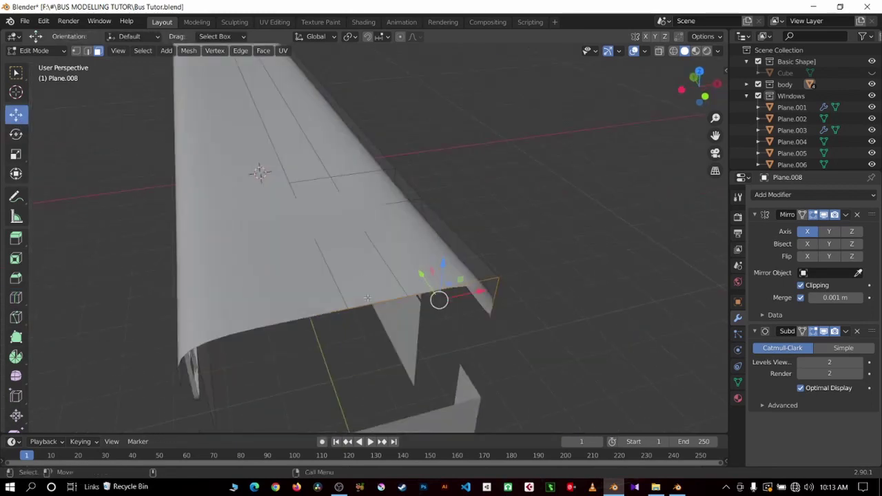
{"action": "left_click", "coordinate": [350, 276]}
{"action": "key", "text": "2"}
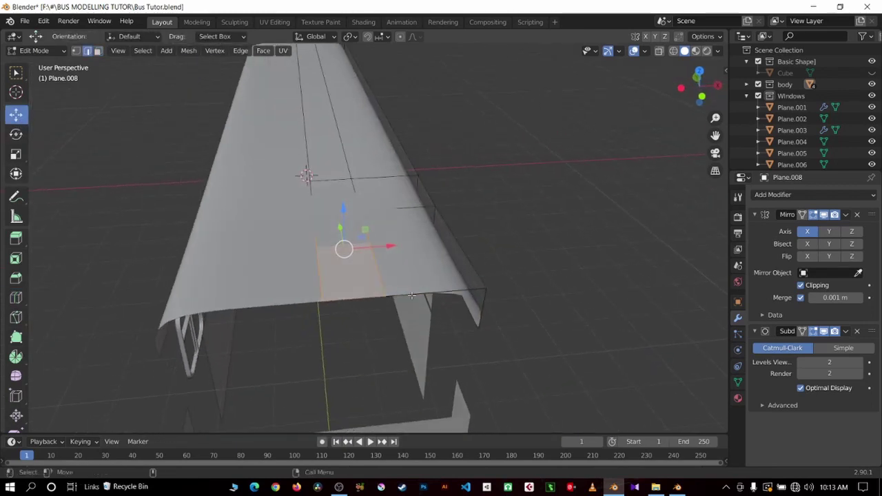
{"action": "left_click", "coordinate": [376, 301], "text": "alt"}
{"action": "mouse_move", "coordinate": [376, 300]}
{"action": "middle_mouse_down"}
{"action": "mouse_move", "coordinate": [318, 271]}
{"action": "mouse_move", "coordinate": [310, 278]}
{"action": "middle_mouse_up"}
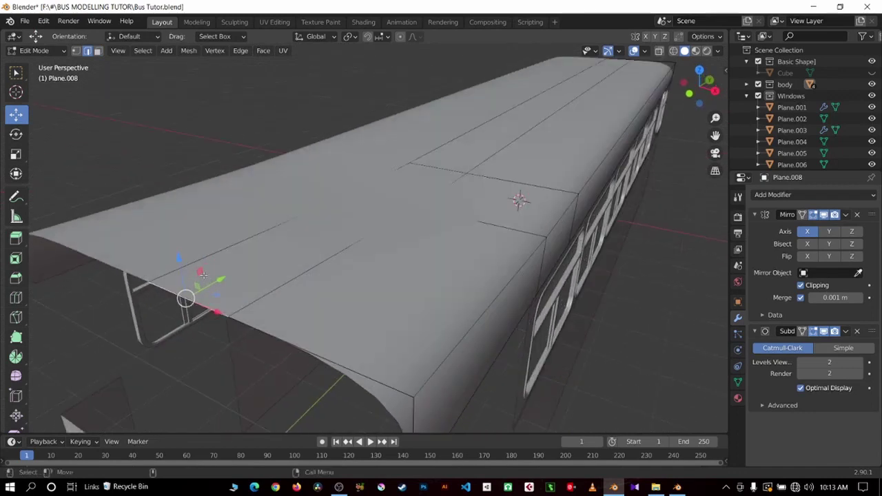
{"action": "left_click_drag", "start_coordinate": [211, 278], "coordinate": [202, 284]}
{"action": "middle_click_drag", "start_coordinate": [203, 284], "coordinate": [188, 295]}
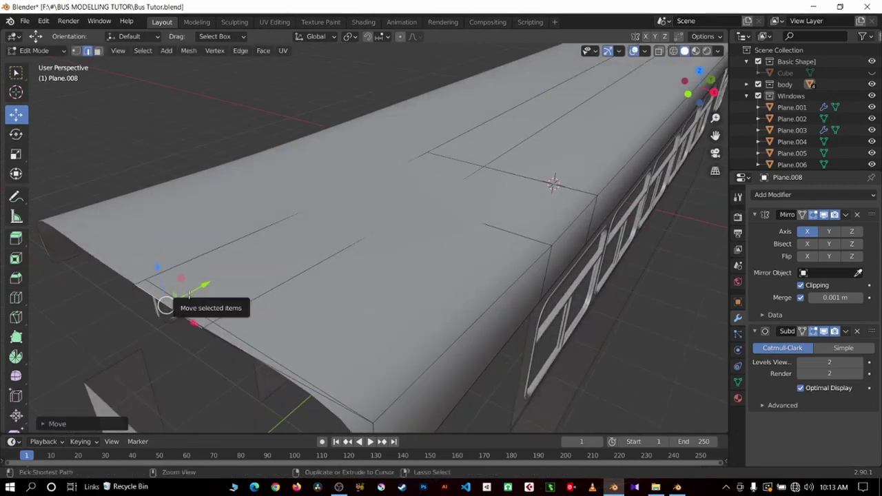
{"action": "mouse_move", "coordinate": [168, 305]}
{"action": "left_mouse_down"}
{"action": "mouse_move", "coordinate": [235, 279]}
{"action": "mouse_move", "coordinate": [207, 290]}
{"action": "left_mouse_up"}
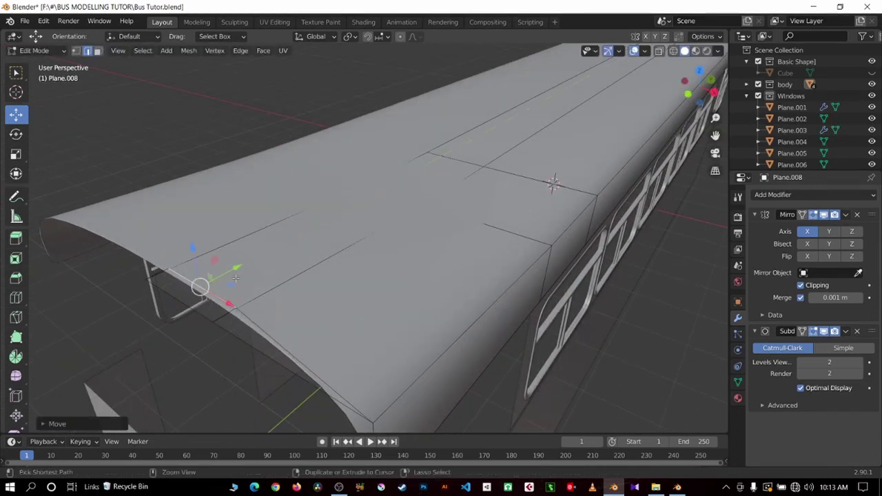
{"action": "middle_click_drag", "start_coordinate": [207, 296], "coordinate": [262, 306]}
{"action": "scroll", "coordinate": [358, 290], "scroll_direction": "up", "scroll_amount": 4}
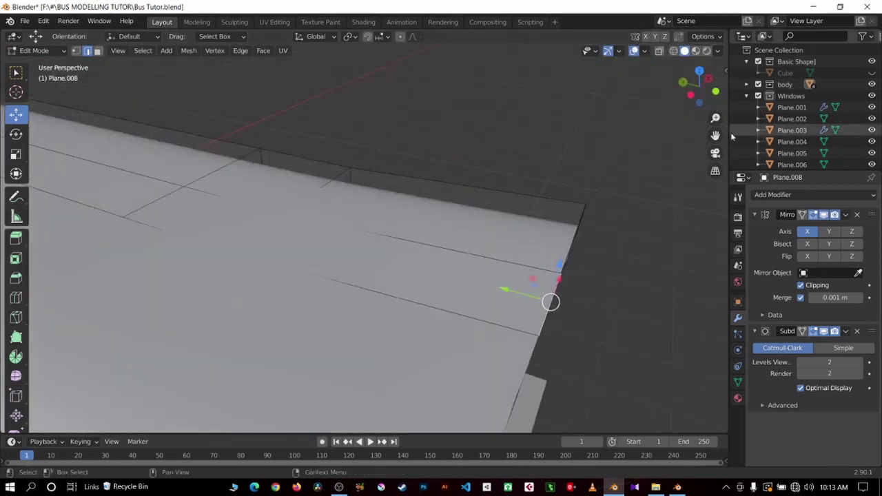
{"action": "mouse_move", "coordinate": [357, 290]}
{"action": "middle_mouse_down"}
{"action": "mouse_move", "coordinate": [594, 206]}
{"action": "mouse_move", "coordinate": [258, 343]}
{"action": "middle_mouse_up"}
Extrude the roof's vertical corner edge into a new face along Y.
{"action": "key", "text": "ctrl+z"}
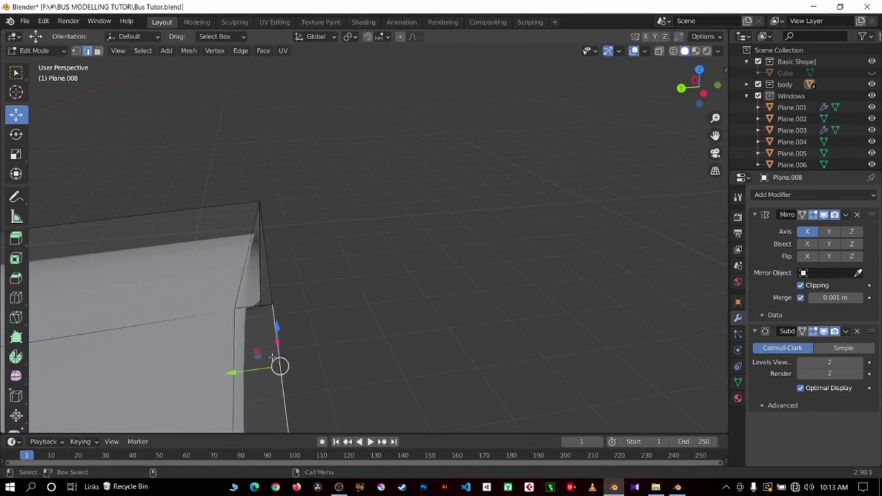
{"action": "key", "text": "g"}
{"action": "key", "text": "g"}
{"action": "left_click", "coordinate": [158, 372]}
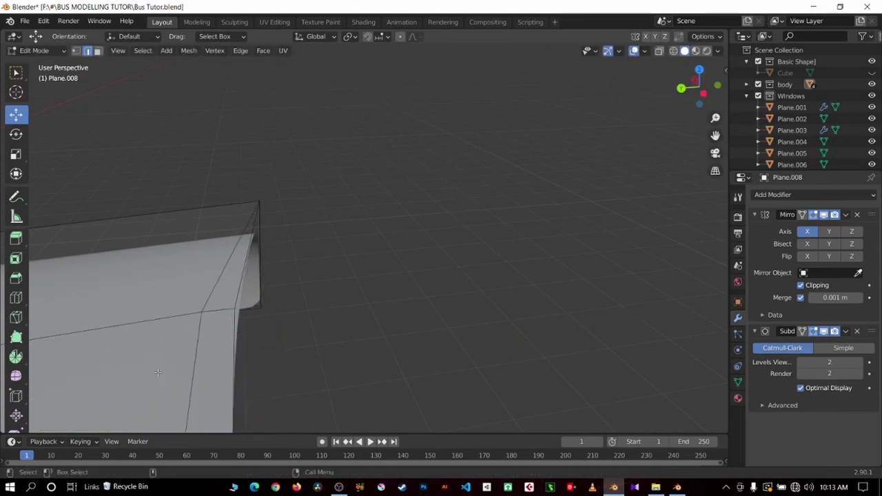
{"action": "left_click", "coordinate": [193, 379]}
{"action": "key", "text": "g"}
{"action": "key", "text": "g"}
{"action": "left_click", "coordinate": [262, 360]}
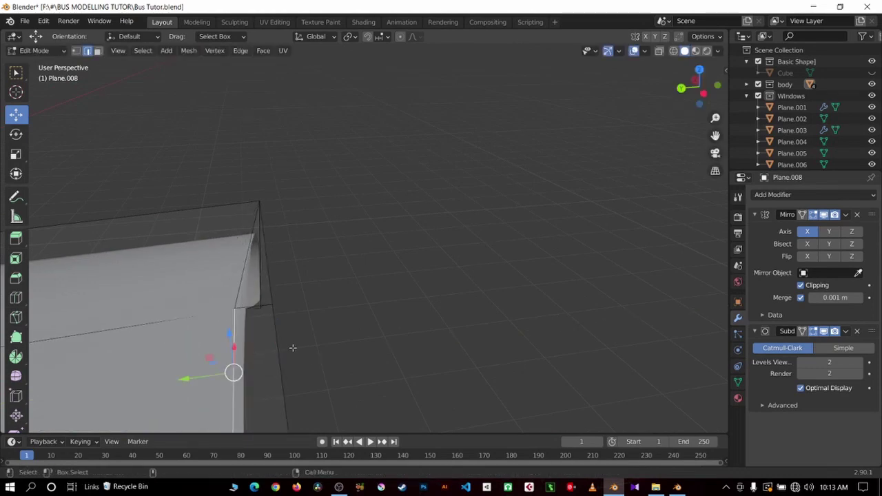
{"action": "key", "text": "e"}
{"action": "left_click", "coordinate": [244, 332]}
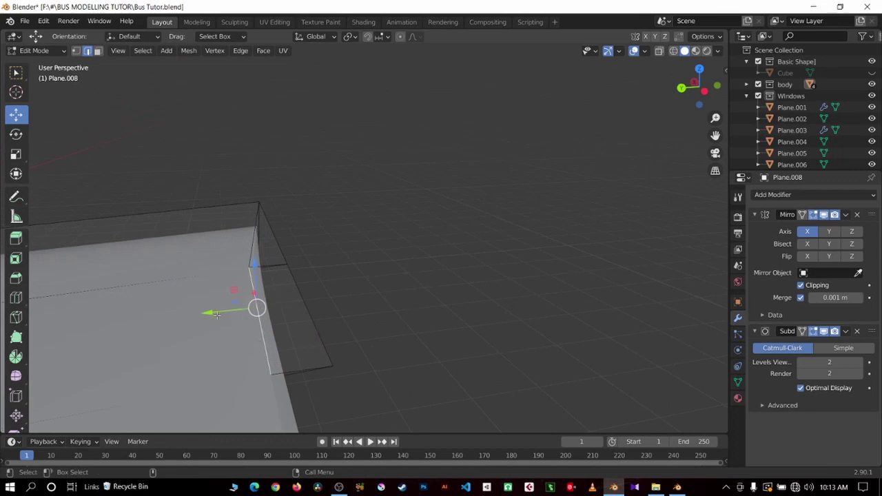
{"action": "key", "text": "e"}
{"action": "key", "text": "y"}
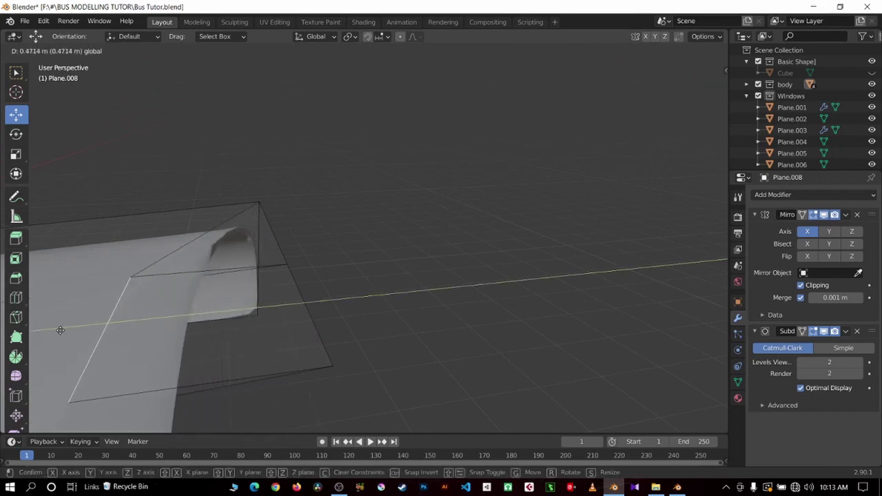
{"action": "left_click", "coordinate": [284, 327]}
Pull the front corner edges back along Y by about 0.07 m and 0.11 m.
{"action": "key", "text": "g"}
{"action": "key", "text": "y"}
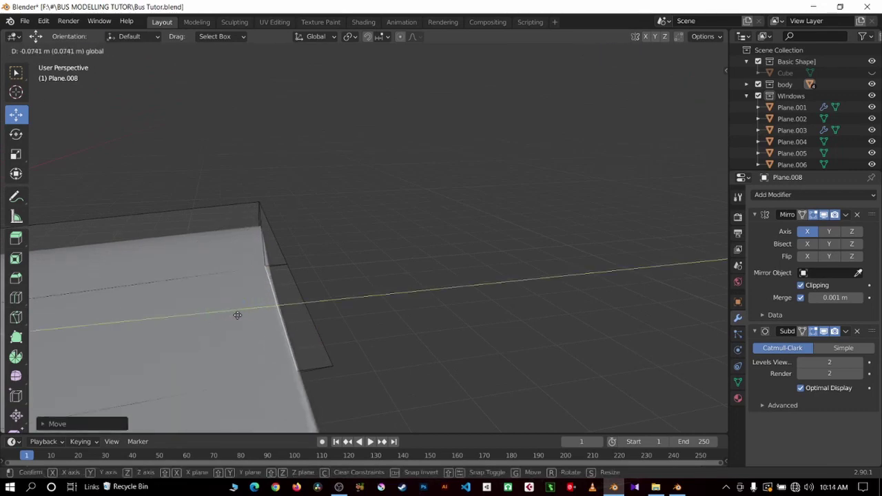
{"action": "left_click", "coordinate": [325, 334]}
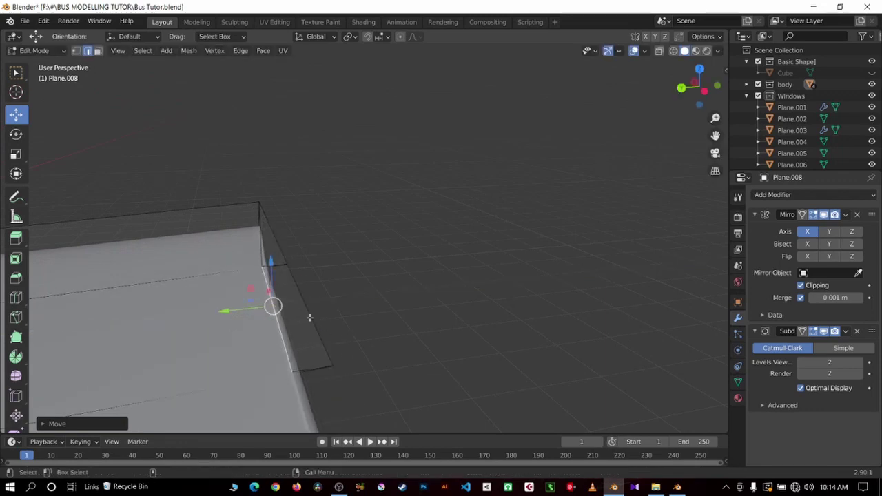
{"action": "key", "text": "g"}
{"action": "key", "text": "y"}
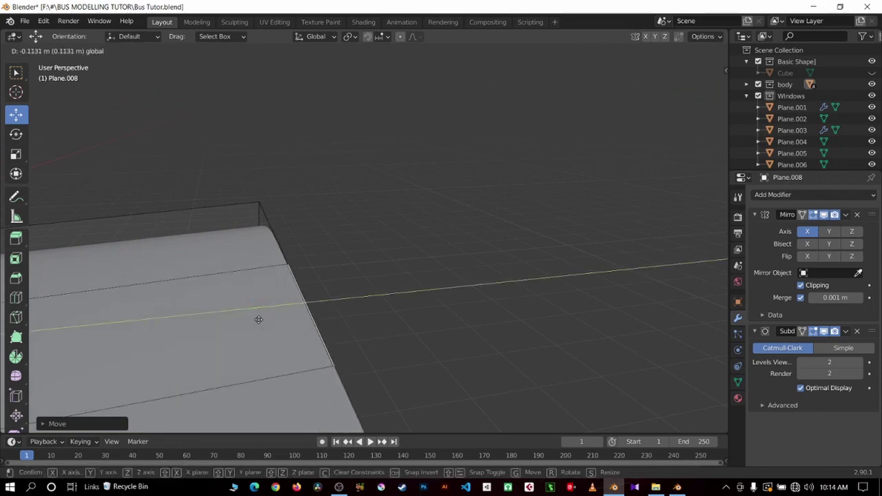
{"action": "left_click", "coordinate": [308, 318]}
{"action": "left_click", "coordinate": [338, 300]}
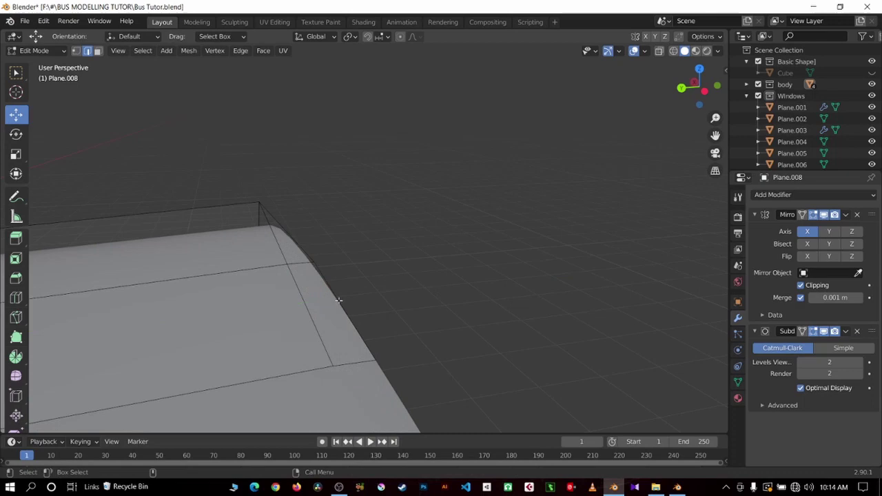
{"action": "left_click", "coordinate": [306, 323]}
Extrude the panel's front side edge outward, then slide the outer edge back along Y.
{"action": "mouse_move", "coordinate": [333, 312]}
{"action": "middle_mouse_down"}
{"action": "mouse_move", "coordinate": [295, 315]}
{"action": "mouse_move", "coordinate": [283, 290]}
{"action": "middle_mouse_up"}
{"action": "left_click_drag", "start_coordinate": [716, 118], "coordinate": [716, 165]}
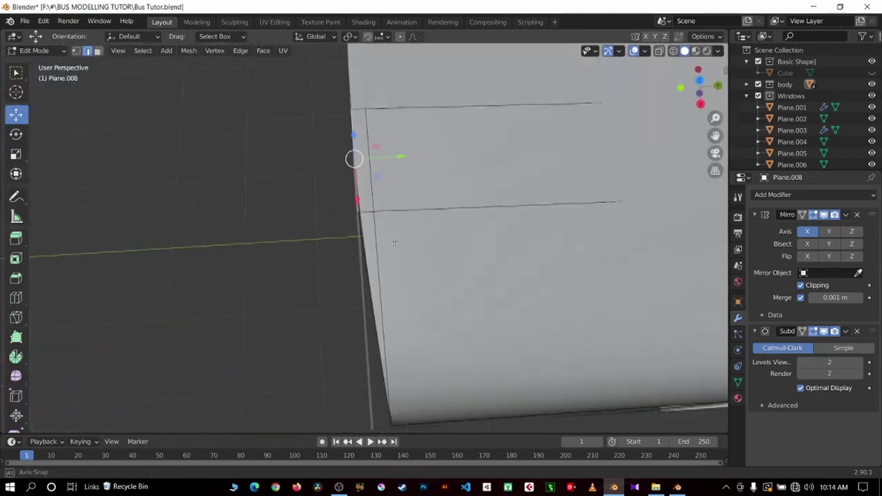
{"action": "middle_click_drag", "start_coordinate": [389, 151], "coordinate": [414, 138]}
{"action": "middle_click_drag", "start_coordinate": [707, 123], "coordinate": [361, 245]}
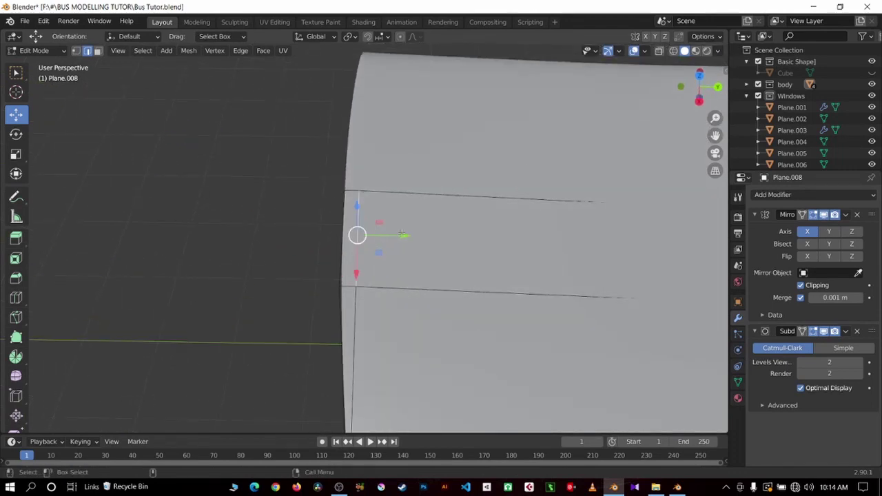
{"action": "left_click_drag", "start_coordinate": [401, 235], "coordinate": [326, 235]}
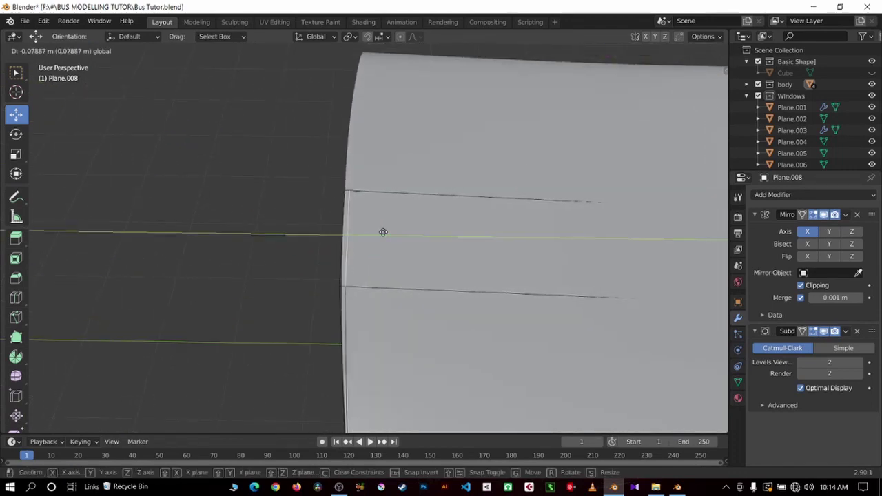
{"action": "left_click", "coordinate": [346, 234]}
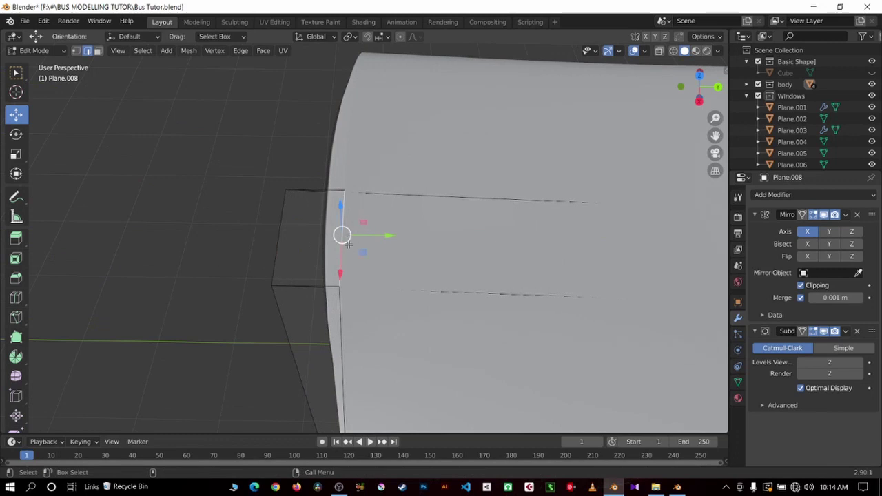
{"action": "key", "text": "ctrl+z"}
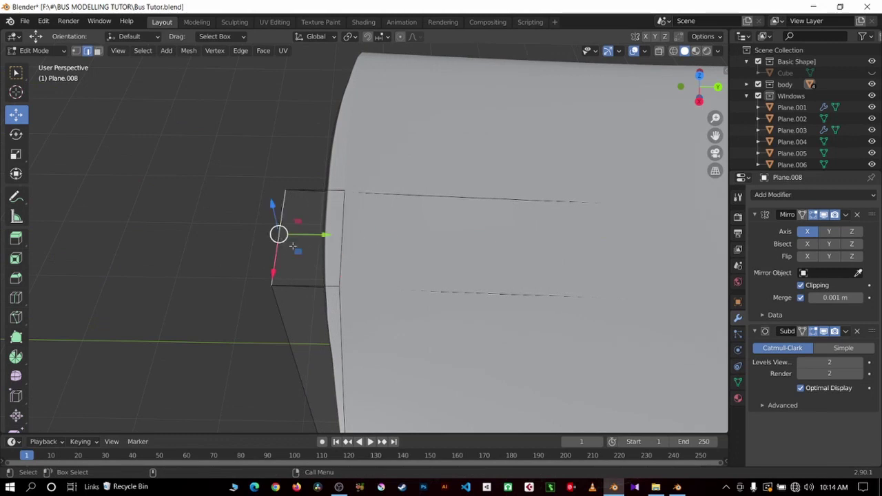
{"action": "left_click_drag", "start_coordinate": [324, 235], "coordinate": [364, 242]}
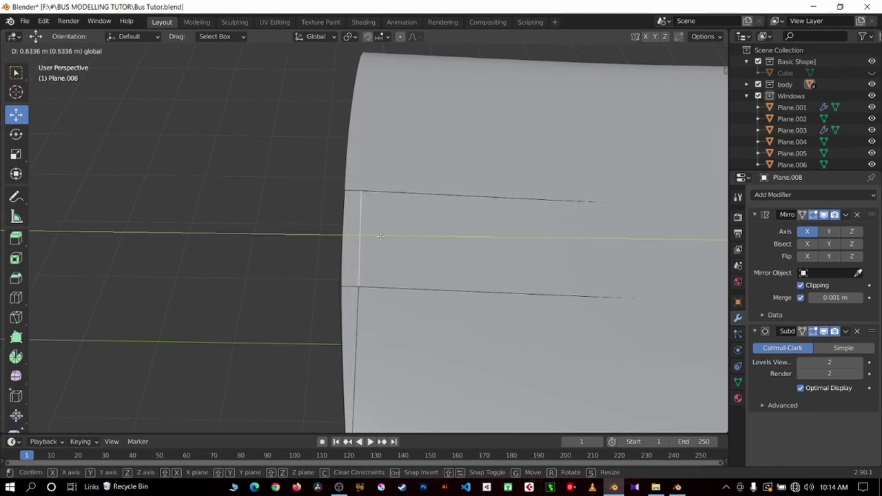
{"action": "left_click", "coordinate": [359, 241]}
{"action": "scroll", "coordinate": [348, 222], "scroll_direction": "down", "scroll_amount": 3}
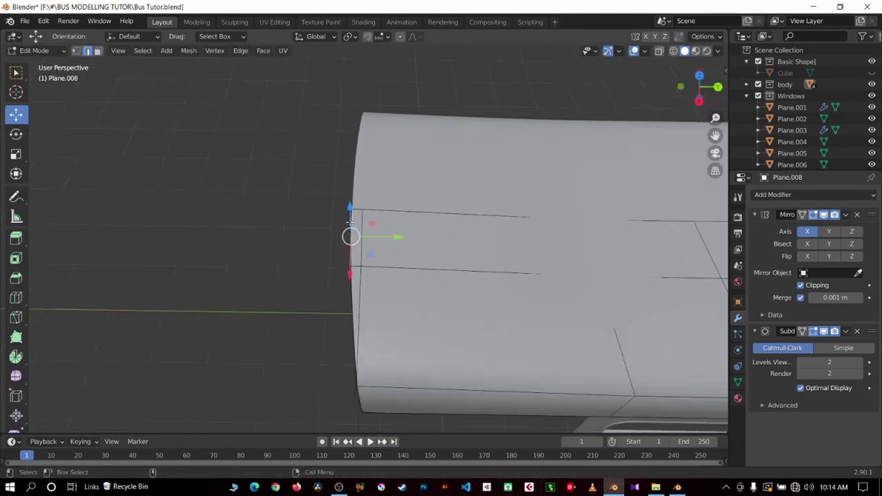
In top view, undo the recent edge moves and lower the front panel's bottom edge.
{"action": "key", "text": "KP_7"}
{"action": "key", "text": "ctrl+z"}
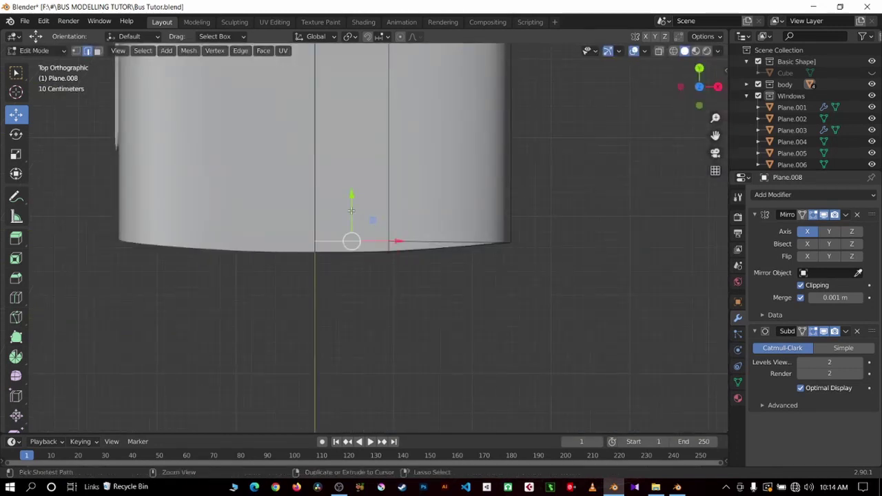
{"action": "key", "text": "ctrl+z"}
{"action": "key", "text": "ctrl+z"}
{"action": "key", "text": "ctrl+z"}
{"action": "key", "text": "ctrl+z"}
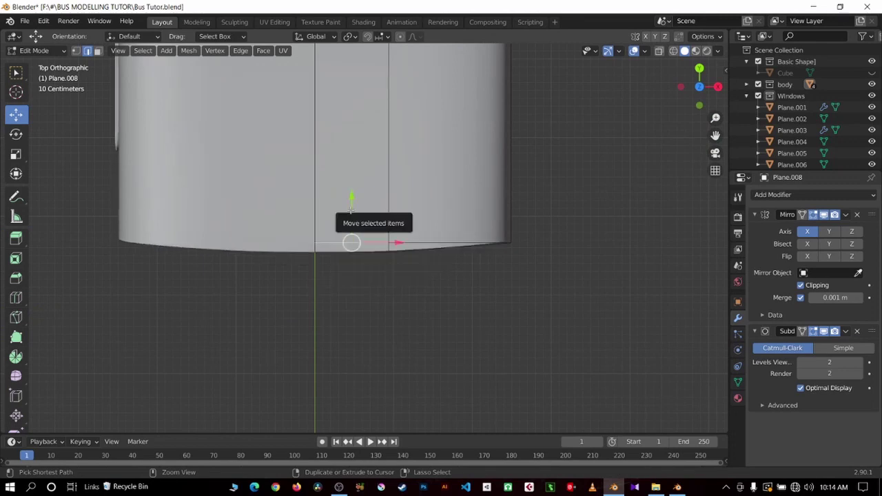
{"action": "key", "text": "ctrl+z"}
{"action": "key", "text": "ctrl+z"}
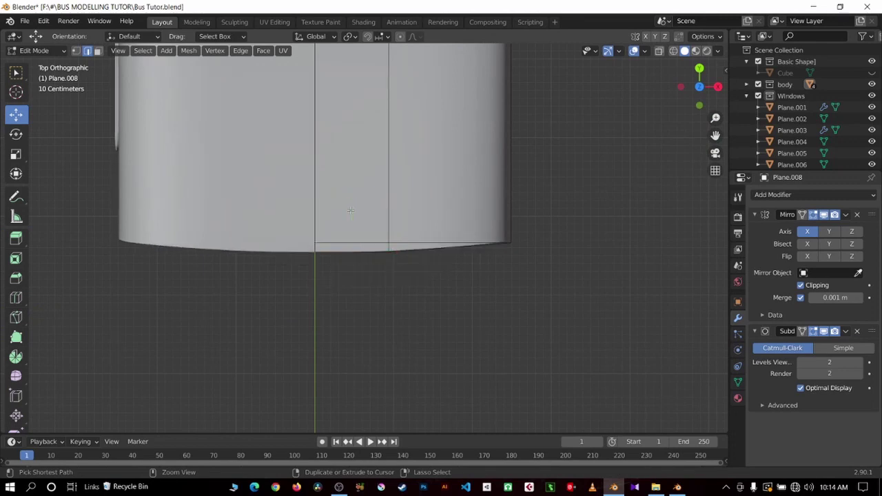
{"action": "key", "text": "ctrl+z"}
{"action": "key", "text": "ctrl+z"}
{"action": "scroll", "coordinate": [391, 172], "scroll_direction": "up", "scroll_amount": 3}
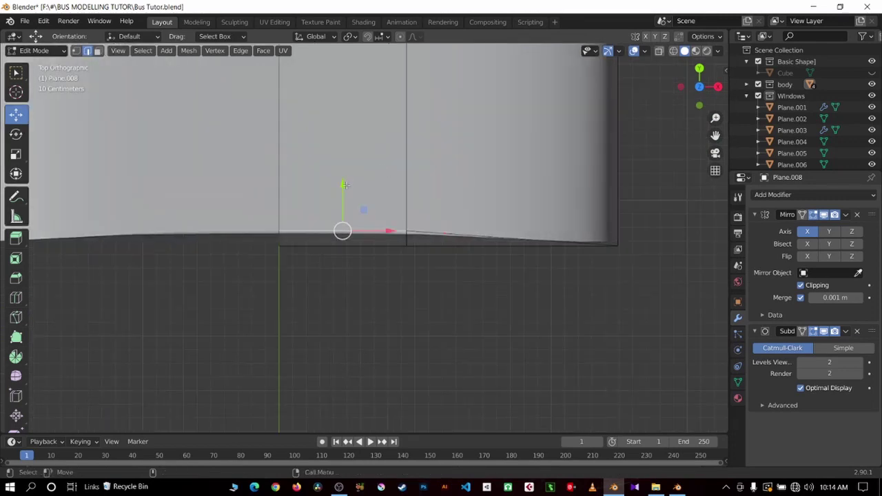
{"action": "left_click_drag", "start_coordinate": [345, 185], "coordinate": [347, 200]}
{"action": "scroll", "coordinate": [469, 199], "scroll_direction": "up", "scroll_amount": 3}
{"action": "scroll", "coordinate": [455, 193], "scroll_direction": "down", "scroll_amount": 2}
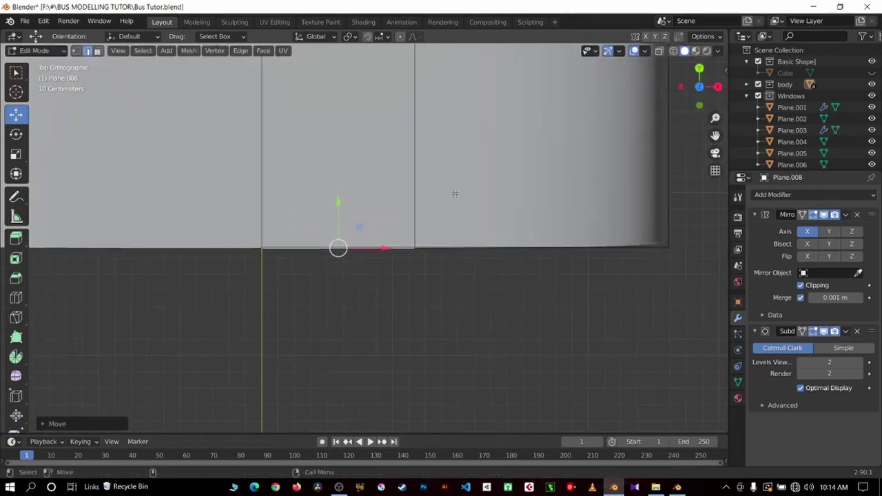
{"action": "middle_click_drag", "start_coordinate": [454, 194], "coordinate": [388, 187]}
In front view, extrude the roof edge down along Z and lower the new bottom edge.
{"action": "key", "text": "KP_1"}
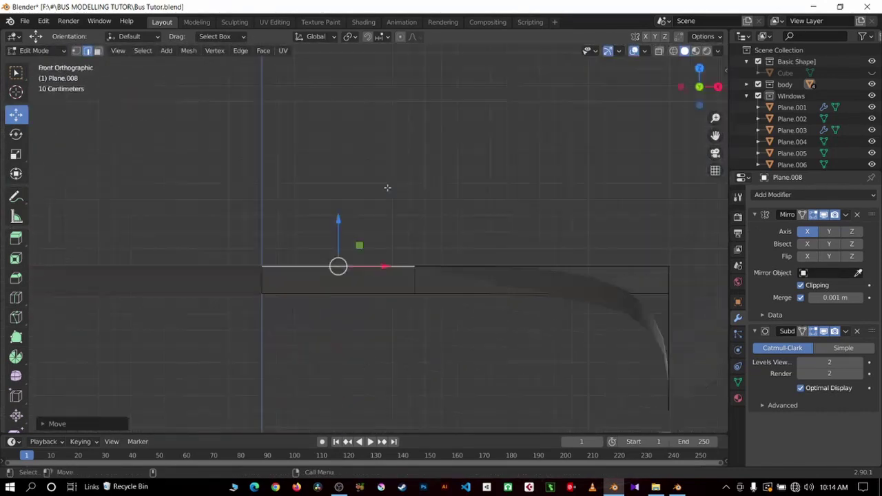
{"action": "key", "text": "e"}
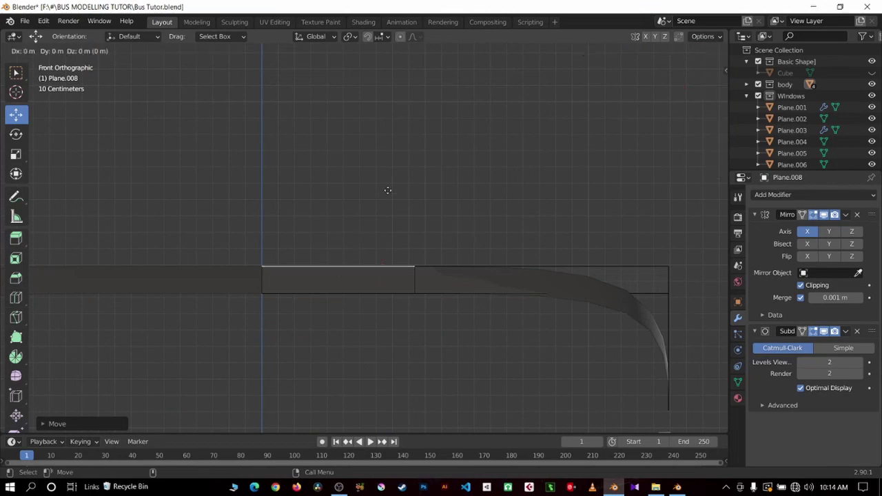
{"action": "key", "text": "Escape"}
{"action": "key", "text": "g"}
{"action": "key", "text": "z"}
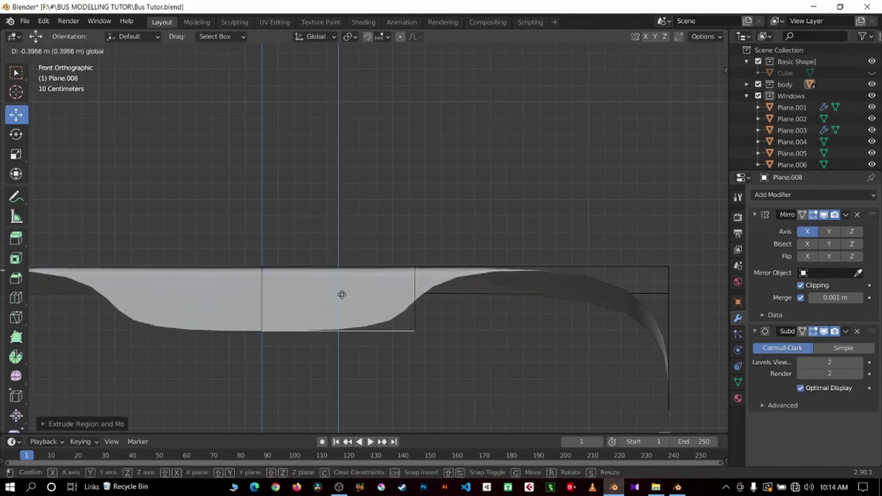
{"action": "left_click", "coordinate": [503, 376]}
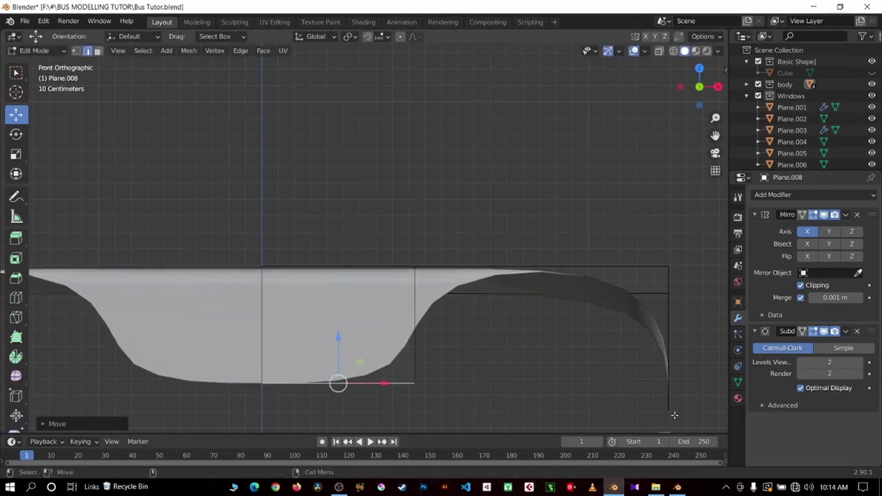
{"action": "key", "text": "g"}
{"action": "key", "text": "z"}
{"action": "left_click", "coordinate": [354, 371]}
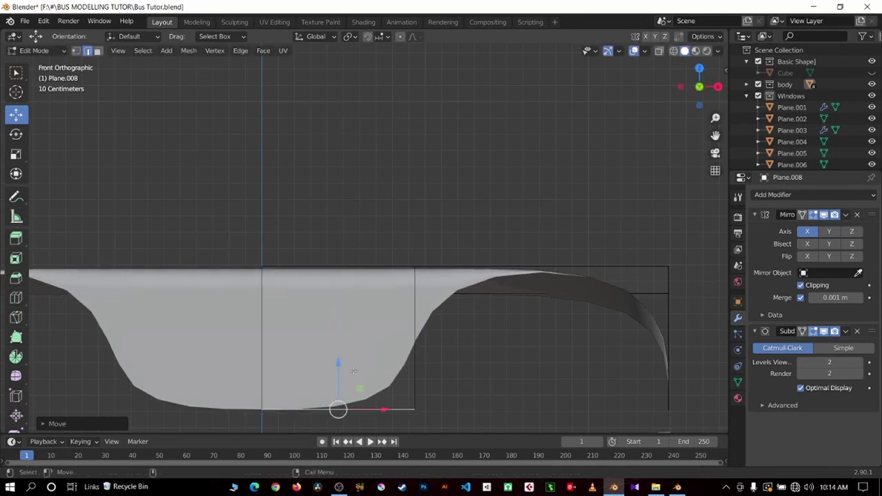
In right view, slide the bottom corner vertex along Y by about 0.02 m.
{"action": "key", "text": "KP_3"}
{"action": "left_click_drag", "start_coordinate": [715, 136], "coordinate": [716, 52]}
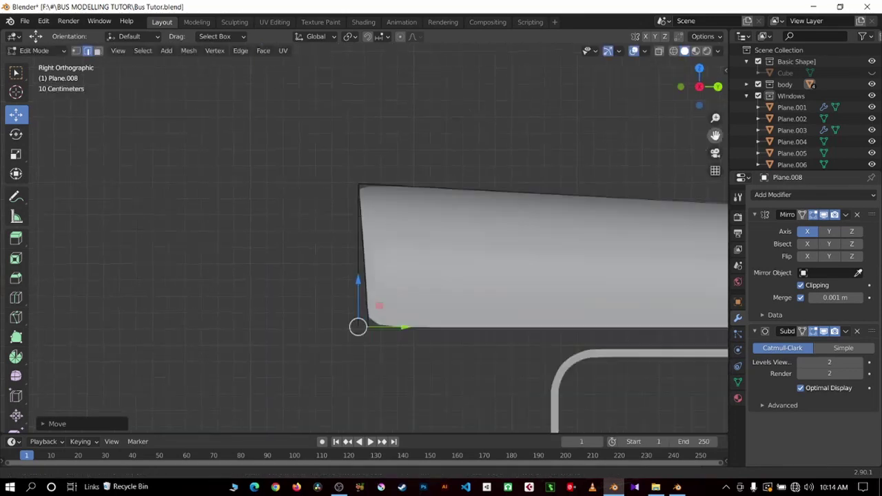
{"action": "scroll", "coordinate": [400, 281], "scroll_direction": "up", "scroll_amount": 4}
{"action": "key", "text": "g"}
{"action": "key", "text": "y"}
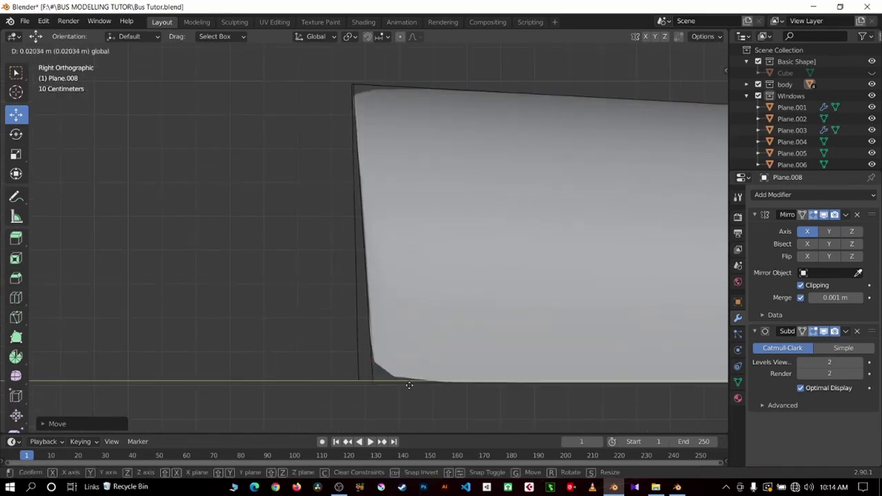
{"action": "left_click", "coordinate": [363, 283]}
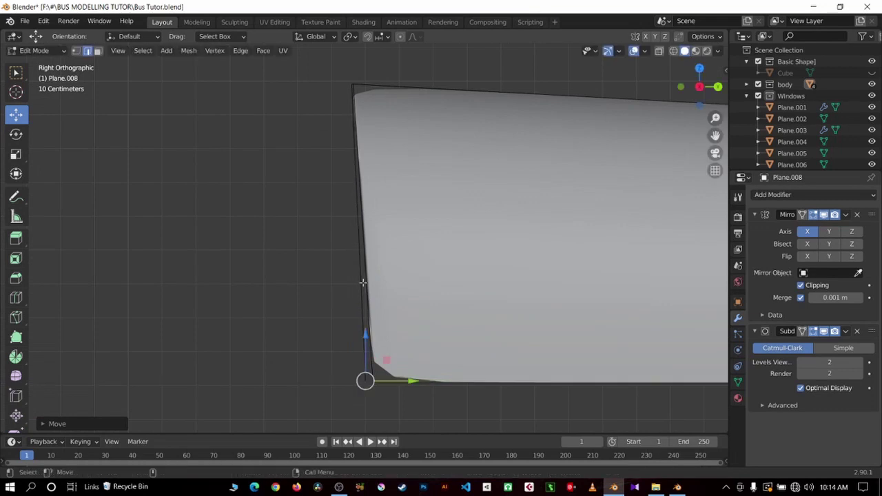
{"action": "key", "text": "g"}
{"action": "key", "text": "y"}
{"action": "left_click", "coordinate": [413, 385]}
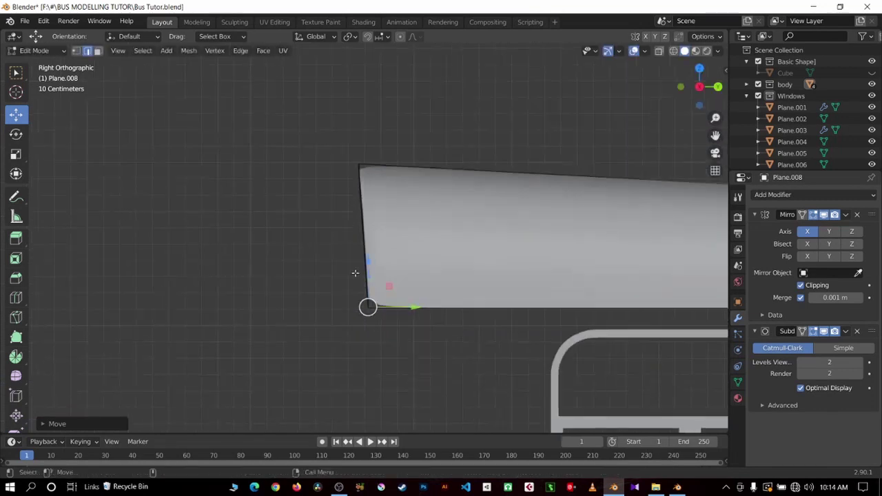
{"action": "mouse_move", "coordinate": [357, 271]}
{"action": "middle_mouse_down"}
{"action": "mouse_move", "coordinate": [405, 267]}
{"action": "mouse_move", "coordinate": [553, 302]}
{"action": "middle_mouse_up"}
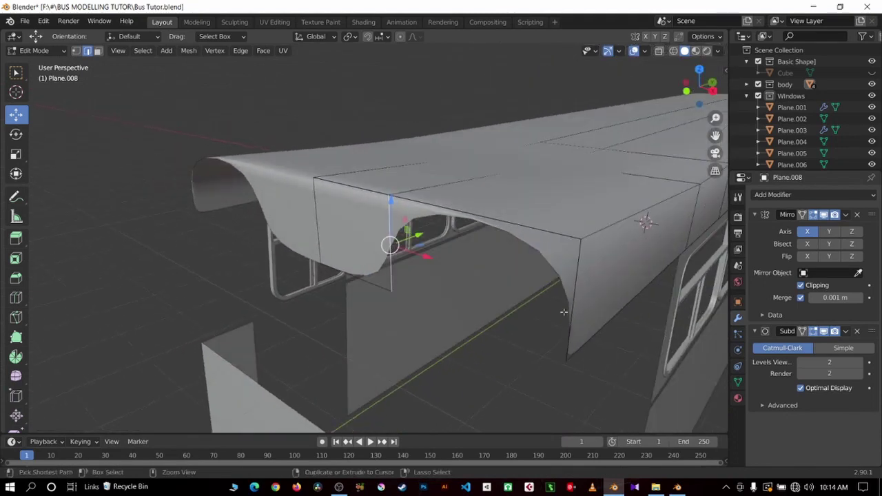
Select the edge path along the roof overhang beside the front window.
{"action": "left_click", "coordinate": [564, 312], "text": "ctrl"}
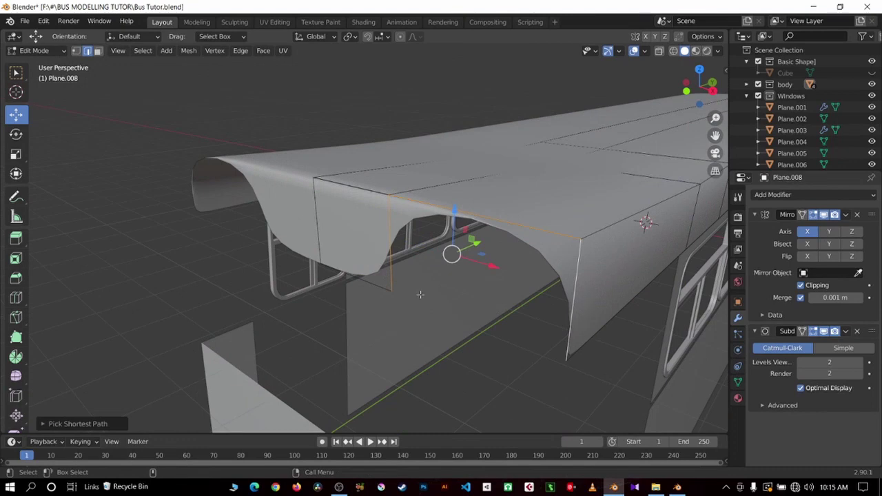
{"action": "left_click", "coordinate": [400, 276], "text": "shift"}
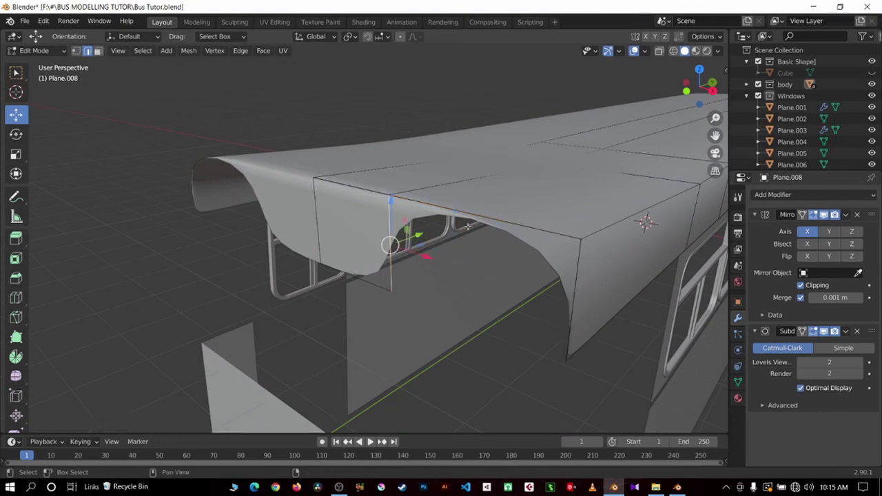
{"action": "scroll", "coordinate": [561, 294], "scroll_direction": "up", "scroll_amount": 3}
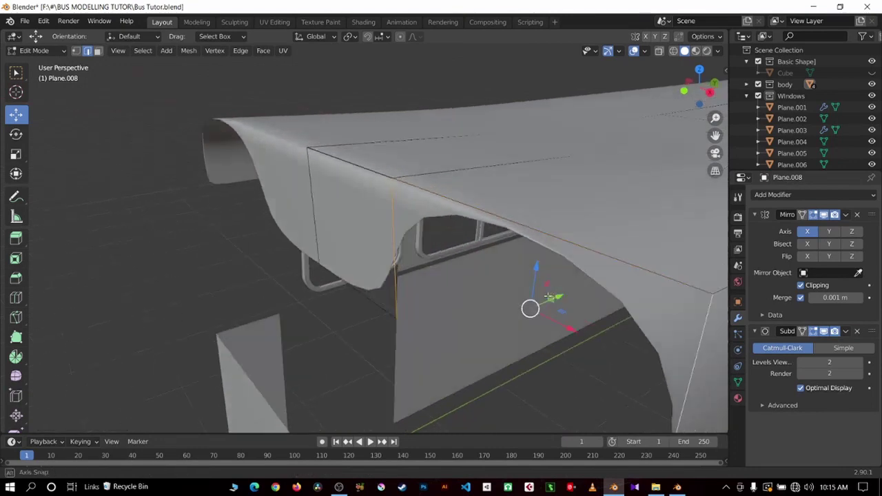
{"action": "mouse_move", "coordinate": [552, 290]}
{"action": "middle_mouse_down"}
{"action": "mouse_move", "coordinate": [521, 275]}
{"action": "mouse_move", "coordinate": [558, 210]}
{"action": "mouse_move", "coordinate": [561, 152]}
{"action": "middle_mouse_up"}
{"action": "left_click", "coordinate": [587, 234], "text": "alt"}
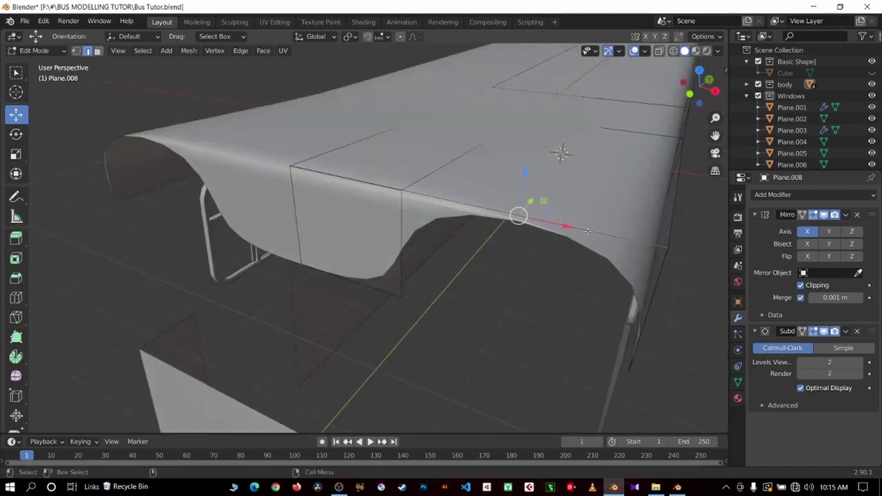
{"action": "left_click", "coordinate": [598, 236], "text": "alt"}
{"action": "left_click", "coordinate": [569, 274], "text": "alt"}
{"action": "left_click", "coordinate": [586, 218], "text": "alt"}
{"action": "left_click", "coordinate": [543, 251], "text": "alt"}
{"action": "left_click", "coordinate": [539, 250], "text": "alt"}
Move the corner vertices about 0.58 m and 0.07 m to meet the bus corner.
{"action": "middle_click_drag", "start_coordinate": [555, 182], "coordinate": [461, 200]}
{"action": "mouse_move", "coordinate": [455, 212]}
{"action": "left_mouse_down"}
{"action": "mouse_move", "coordinate": [341, 250]}
{"action": "mouse_move", "coordinate": [488, 238]}
{"action": "mouse_move", "coordinate": [453, 237]}
{"action": "left_mouse_up"}
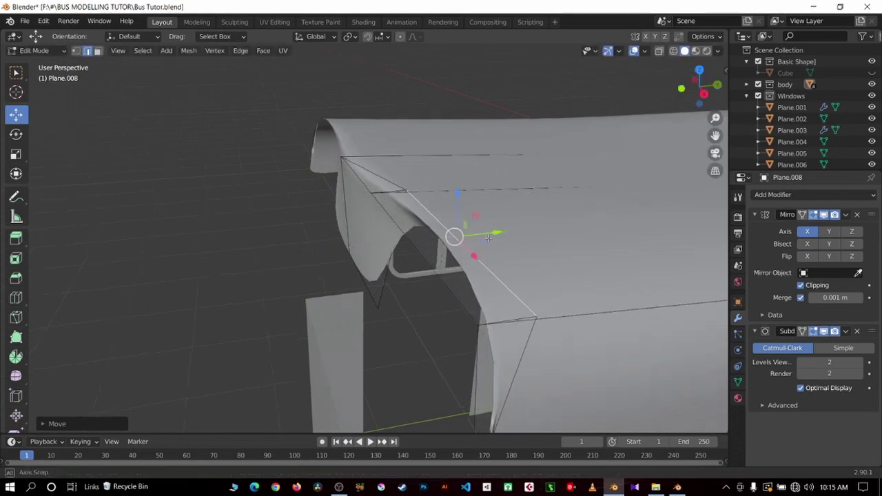
{"action": "middle_click_drag", "start_coordinate": [453, 237], "coordinate": [441, 262]}
{"action": "mouse_move", "coordinate": [441, 262]}
{"action": "left_mouse_down"}
{"action": "mouse_move", "coordinate": [455, 269]}
{"action": "mouse_move", "coordinate": [448, 260]}
{"action": "left_mouse_up"}
{"action": "mouse_move", "coordinate": [466, 236]}
{"action": "middle_mouse_down"}
{"action": "mouse_move", "coordinate": [263, 245]}
{"action": "mouse_move", "coordinate": [186, 213]}
{"action": "mouse_move", "coordinate": [380, 255]}
{"action": "middle_mouse_up"}
{"action": "left_click", "coordinate": [386, 305]}
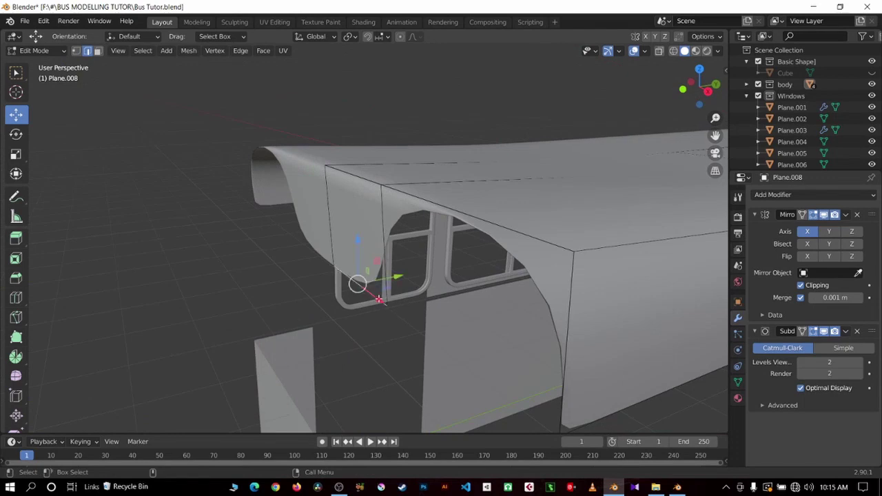
{"action": "left_click", "coordinate": [554, 398], "text": "ctrl"}
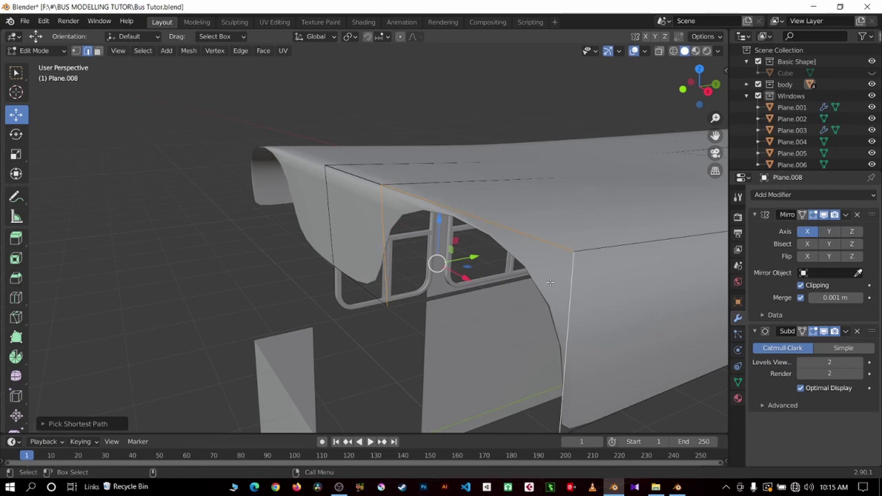
From underneath, select the edge path along the front panel's lower side.
{"action": "scroll", "coordinate": [380, 289], "scroll_direction": "up", "scroll_amount": 5}
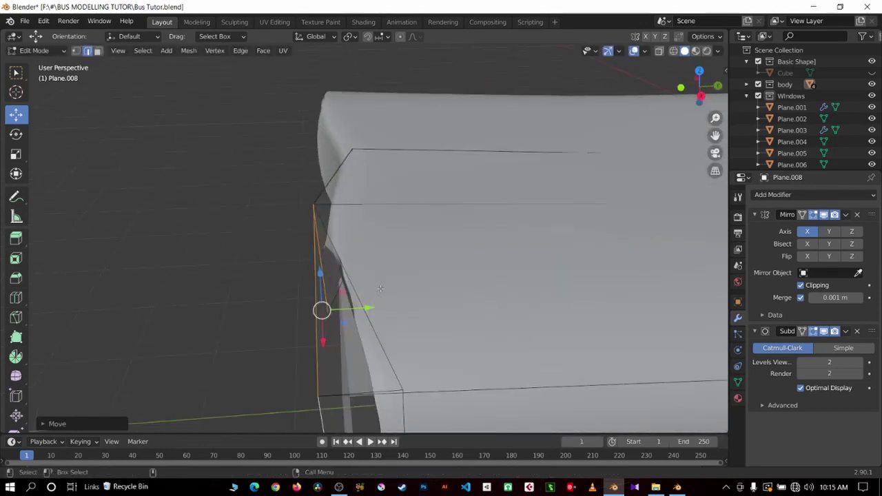
{"action": "mouse_move", "coordinate": [380, 289]}
{"action": "middle_mouse_down"}
{"action": "mouse_move", "coordinate": [510, 268]}
{"action": "mouse_move", "coordinate": [423, 275]}
{"action": "mouse_move", "coordinate": [425, 234]}
{"action": "mouse_move", "coordinate": [398, 220]}
{"action": "mouse_move", "coordinate": [441, 193]}
{"action": "mouse_move", "coordinate": [708, 140]}
{"action": "mouse_move", "coordinate": [439, 317]}
{"action": "middle_mouse_up"}
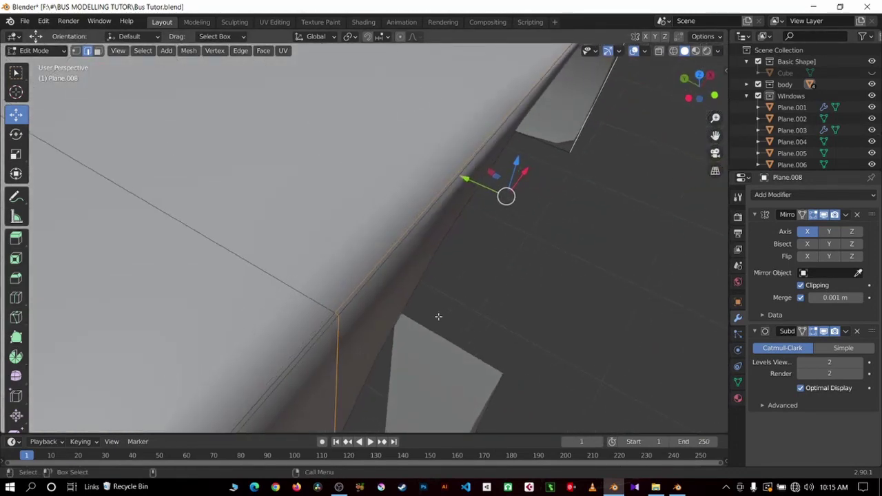
{"action": "left_click", "coordinate": [341, 365]}
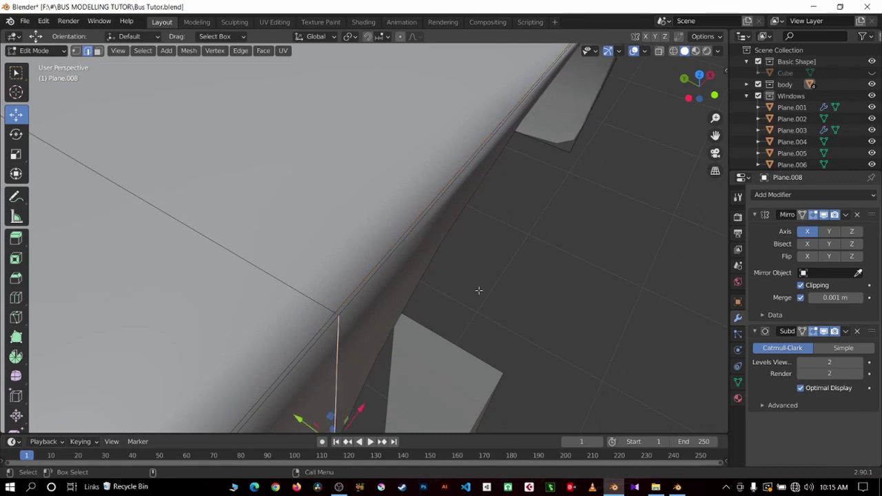
{"action": "left_click", "coordinate": [589, 133], "text": "ctrl"}
{"action": "middle_click_drag", "start_coordinate": [589, 133], "coordinate": [360, 251]}
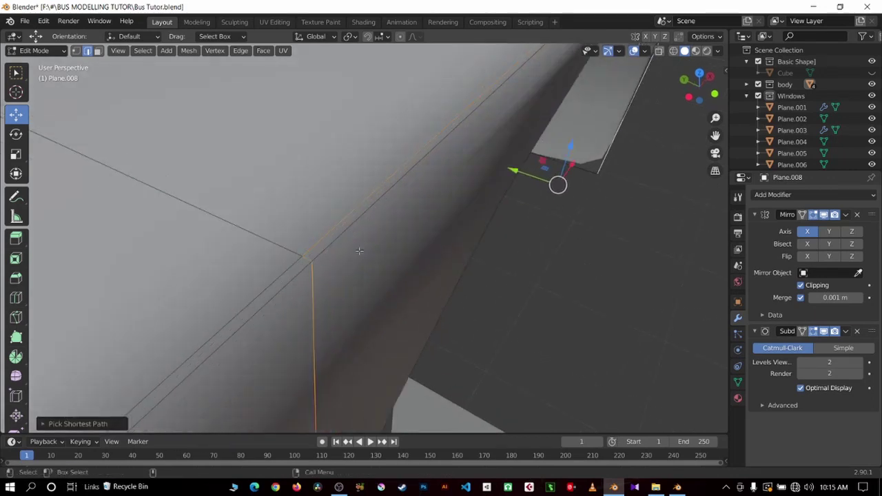
{"action": "left_click", "coordinate": [303, 256]}
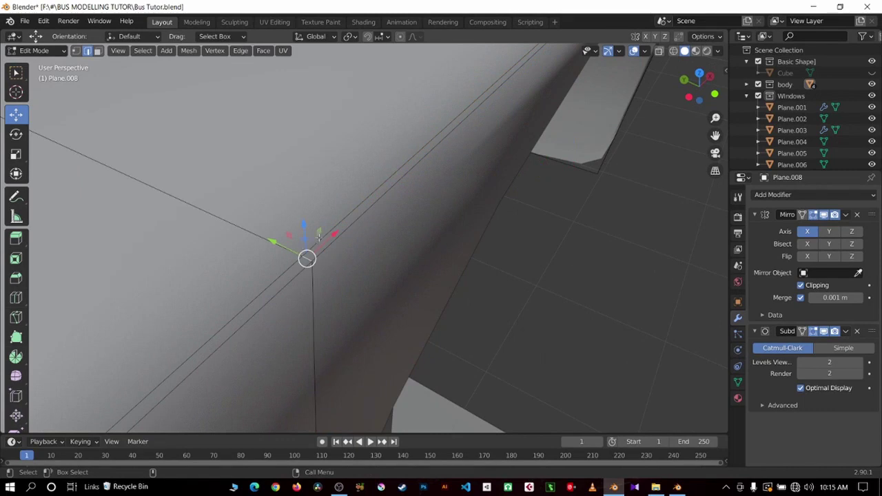
{"action": "mouse_move", "coordinate": [318, 235]}
{"action": "middle_mouse_down"}
{"action": "mouse_move", "coordinate": [434, 241]}
{"action": "mouse_move", "coordinate": [373, 297]}
{"action": "mouse_move", "coordinate": [459, 271]}
{"action": "middle_mouse_up"}
{"action": "left_click", "coordinate": [373, 298]}
{"action": "left_click", "coordinate": [567, 146], "text": "ctrl"}
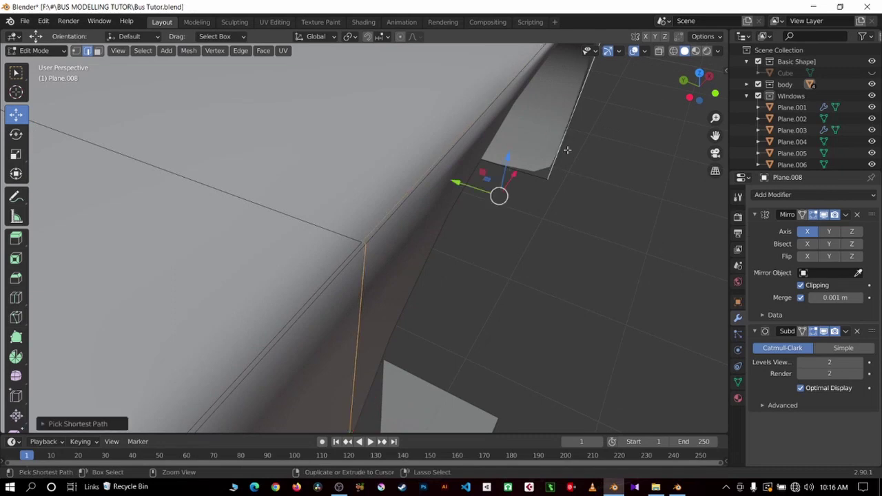
{"action": "mouse_move", "coordinate": [567, 146]}
{"action": "middle_mouse_down"}
{"action": "mouse_move", "coordinate": [392, 120]}
{"action": "mouse_move", "coordinate": [357, 242]}
{"action": "mouse_move", "coordinate": [398, 344]}
{"action": "middle_mouse_up"}
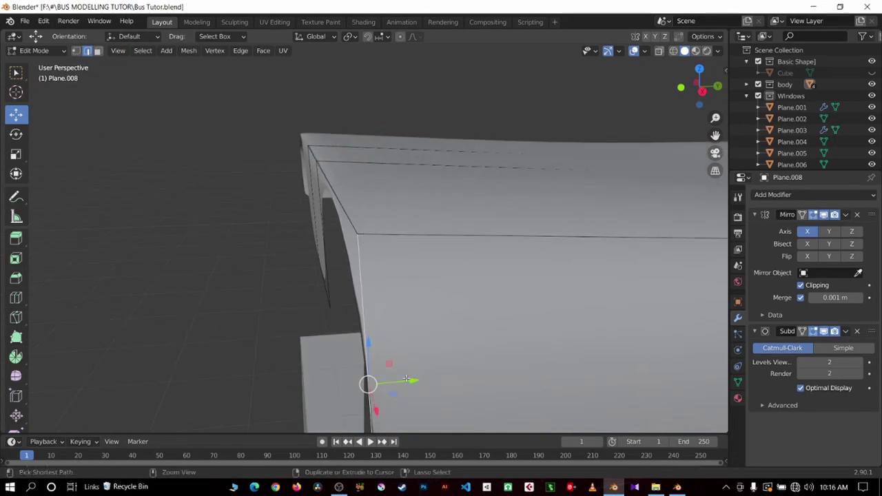
Slide the selected side edges along Y about 0.27 m past the bus front corner.
{"action": "key", "text": "g"}
{"action": "key", "text": "y"}
{"action": "left_click", "coordinate": [315, 374]}
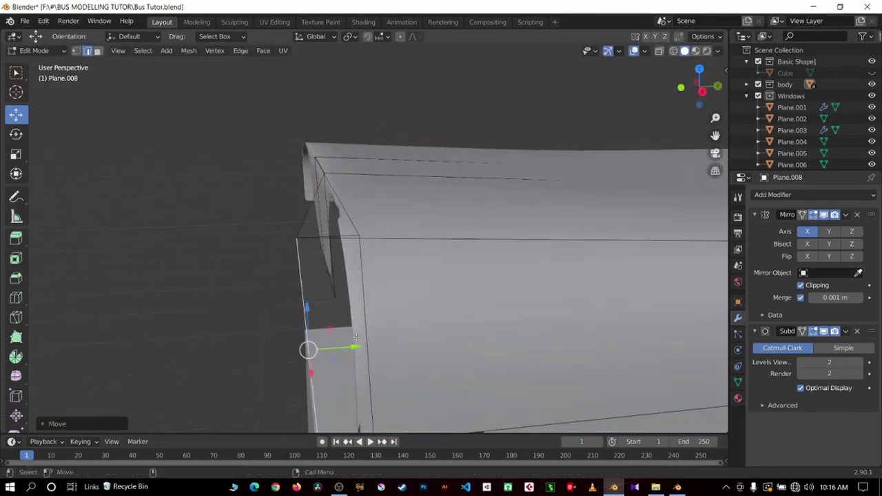
{"action": "middle_click_drag", "start_coordinate": [305, 349], "coordinate": [294, 333]}
{"action": "key", "text": "g"}
{"action": "key", "text": "y"}
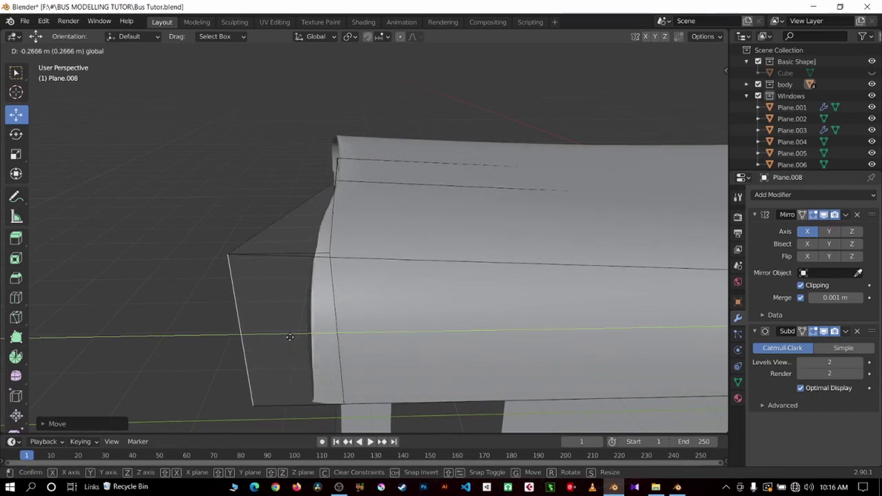
{"action": "left_click", "coordinate": [351, 369]}
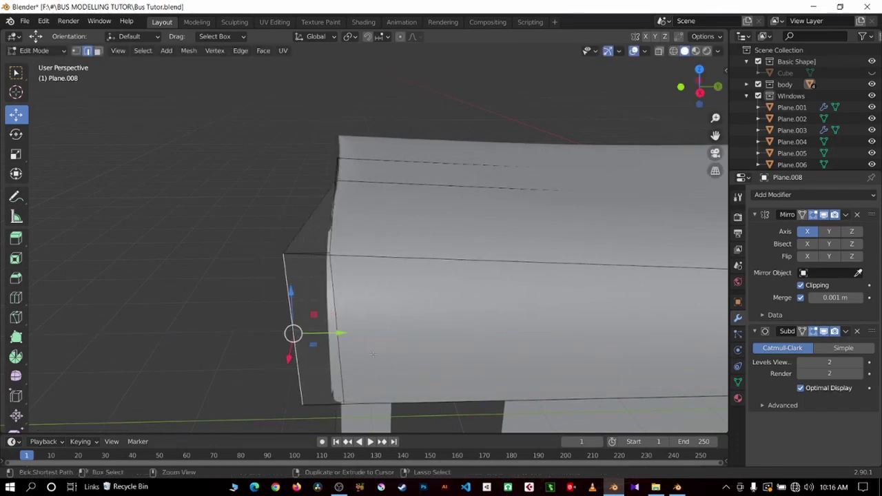
{"action": "mouse_move", "coordinate": [296, 338]}
{"action": "middle_mouse_down"}
{"action": "mouse_move", "coordinate": [386, 324]}
{"action": "mouse_move", "coordinate": [419, 266]}
{"action": "middle_mouse_up"}
{"action": "scroll", "coordinate": [419, 266], "scroll_direction": "up", "scroll_amount": 3}
Select the upper edge at the pinched front roof corner.
{"action": "scroll", "coordinate": [421, 297], "scroll_direction": "up", "scroll_amount": 2}
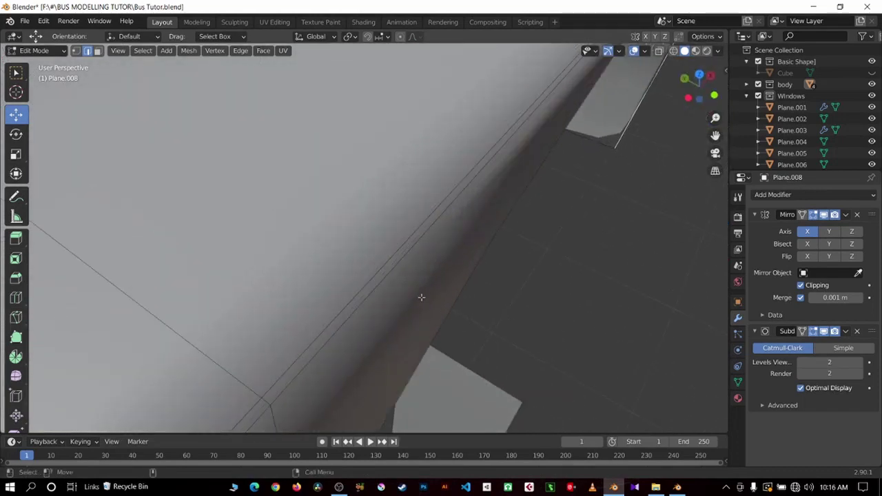
{"action": "middle_click_drag", "start_coordinate": [374, 305], "coordinate": [347, 296]}
{"action": "left_click", "coordinate": [288, 373]}
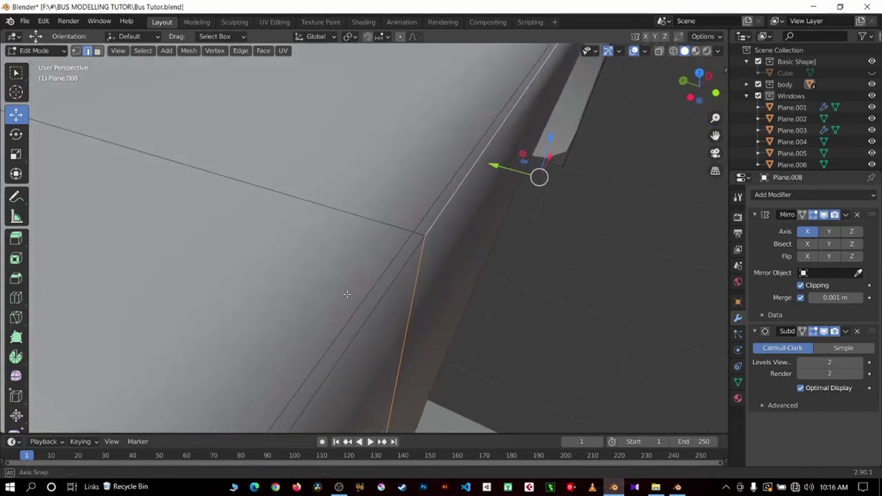
{"action": "left_click", "coordinate": [428, 218]}
{"action": "left_click", "coordinate": [432, 250]}
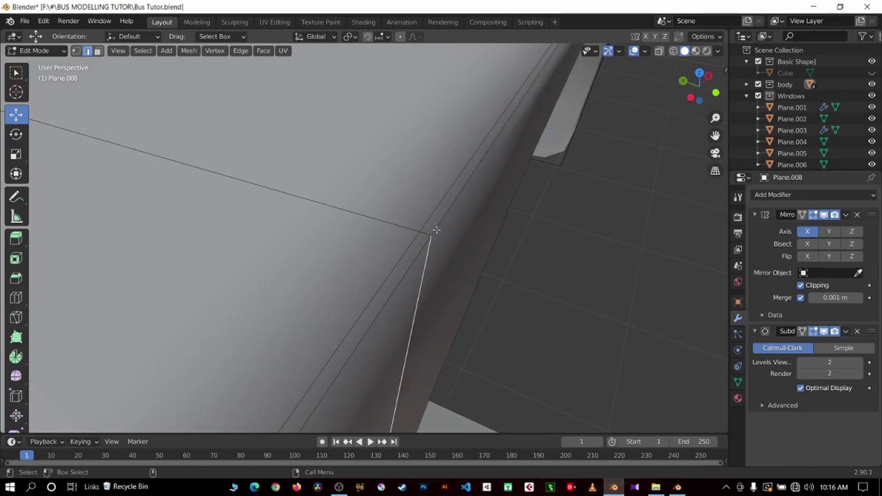
{"action": "left_click", "coordinate": [430, 274]}
{"action": "mouse_move", "coordinate": [435, 271]}
{"action": "middle_mouse_down"}
{"action": "mouse_move", "coordinate": [524, 242]}
{"action": "mouse_move", "coordinate": [366, 236]}
{"action": "mouse_move", "coordinate": [323, 216]}
{"action": "mouse_move", "coordinate": [388, 241]}
{"action": "middle_mouse_up"}
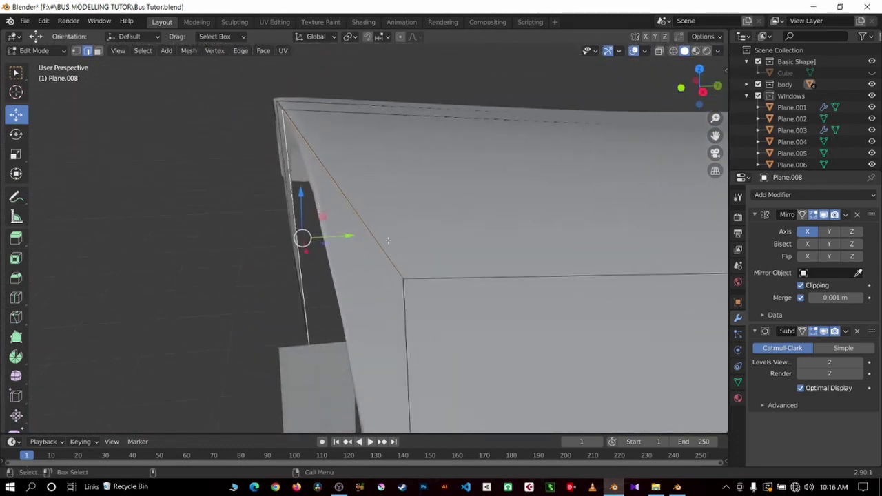
{"action": "middle_click_drag", "start_coordinate": [417, 304], "coordinate": [365, 274]}
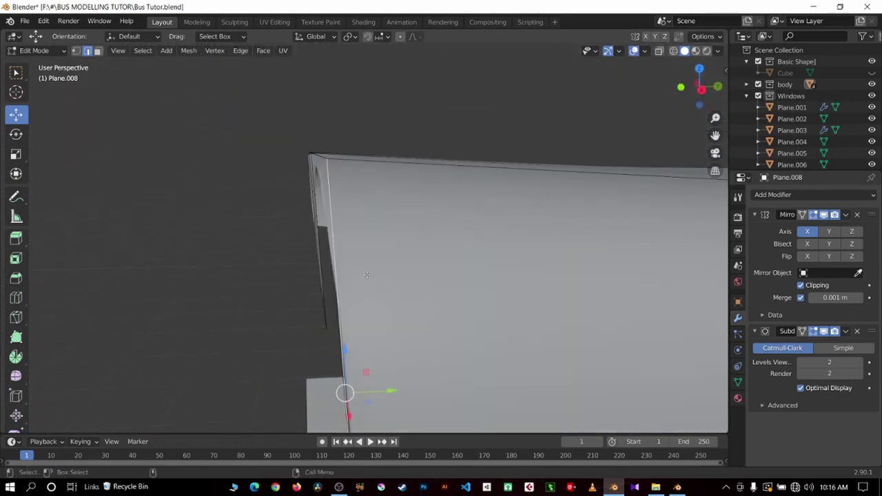
Nudge the corner edge about 0.008 m along Y so the panel hugs the body.
{"action": "key", "text": "g"}
{"action": "key", "text": "y"}
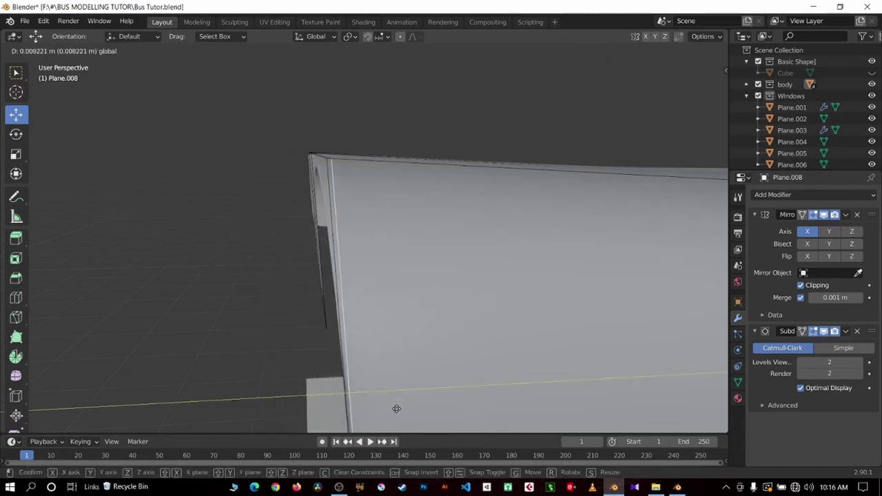
{"action": "left_click", "coordinate": [395, 409]}
{"action": "middle_click_drag", "start_coordinate": [396, 409], "coordinate": [403, 339]}
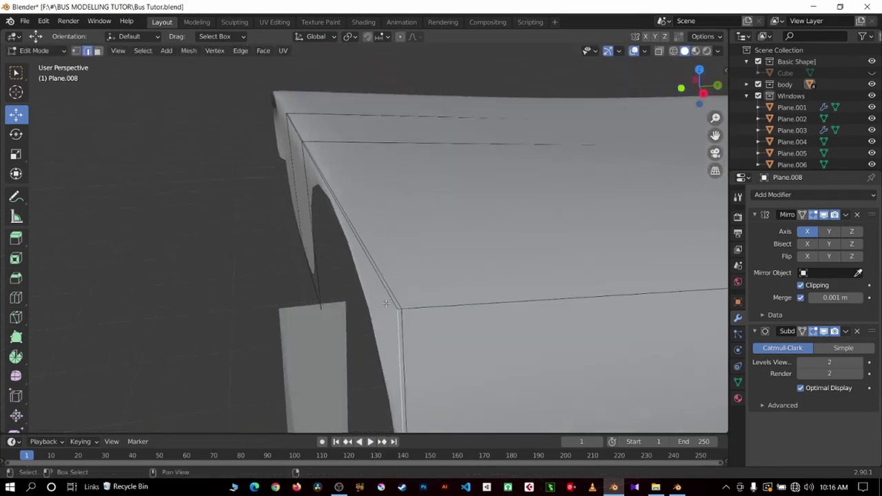
{"action": "mouse_move", "coordinate": [386, 303]}
{"action": "middle_mouse_down"}
{"action": "mouse_move", "coordinate": [466, 304]}
{"action": "mouse_move", "coordinate": [310, 338]}
{"action": "mouse_move", "coordinate": [508, 269]}
{"action": "mouse_move", "coordinate": [395, 220]}
{"action": "middle_mouse_up"}
{"action": "scroll", "coordinate": [396, 221], "scroll_direction": "down", "scroll_amount": 5}
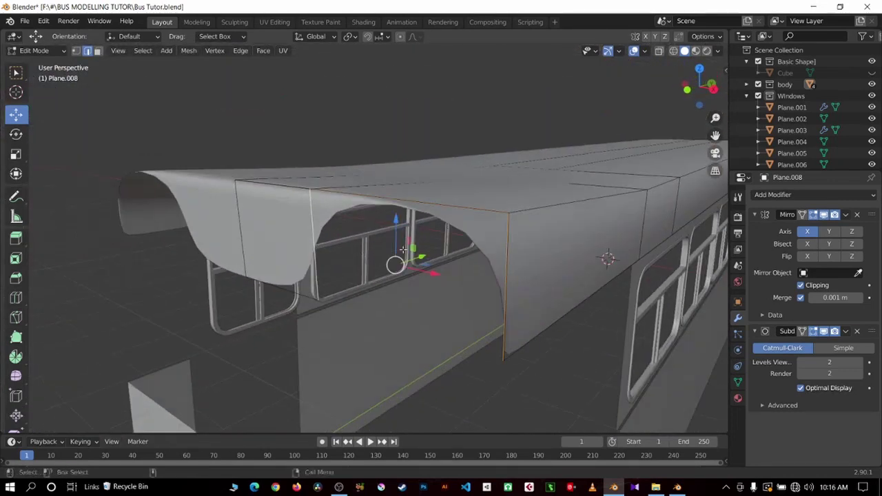
In Object Mode, compare Subdivision Surface viewport levels 1 and 2, then settle on 3.
{"action": "mouse_move", "coordinate": [456, 266]}
{"action": "middle_mouse_down"}
{"action": "mouse_move", "coordinate": [597, 289]}
{"action": "mouse_move", "coordinate": [455, 196]}
{"action": "mouse_move", "coordinate": [521, 194]}
{"action": "mouse_move", "coordinate": [512, 184]}
{"action": "mouse_move", "coordinate": [430, 179]}
{"action": "mouse_move", "coordinate": [548, 225]}
{"action": "mouse_move", "coordinate": [551, 234]}
{"action": "middle_mouse_up"}
{"action": "key", "text": "Tab"}
{"action": "left_click", "coordinate": [830, 363]}
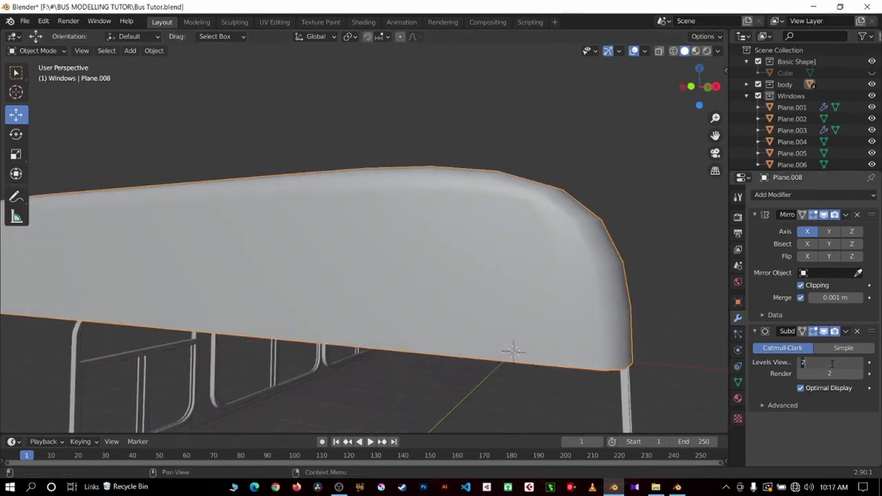
{"action": "type", "text": "3"}
{"action": "key", "text": "Return"}
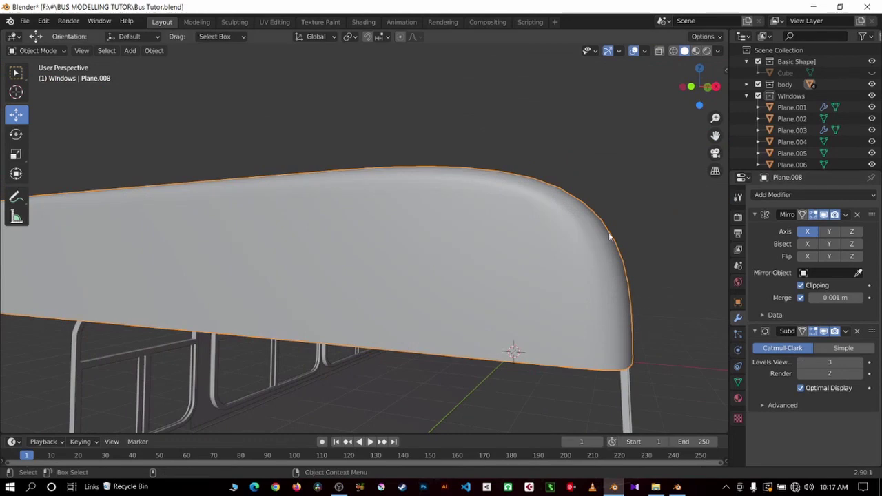
{"action": "left_click", "coordinate": [830, 362]}
{"action": "type", "text": "1"}
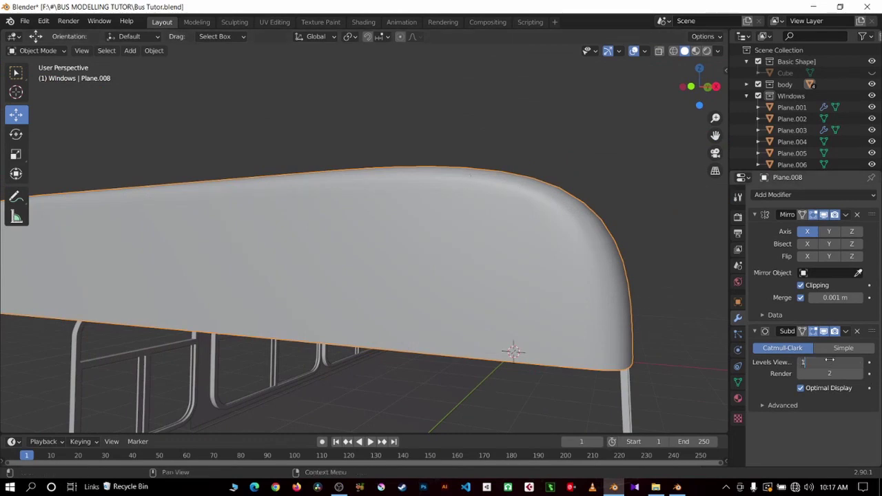
{"action": "key", "text": "Return"}
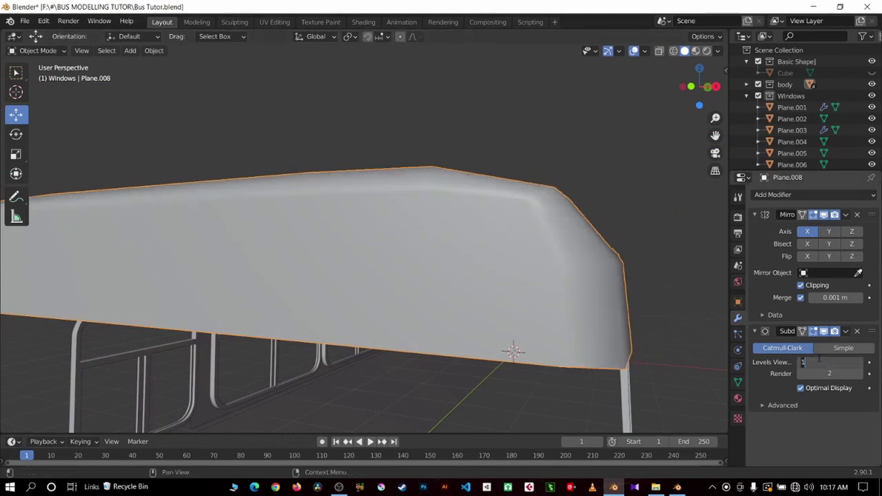
{"action": "type", "text": "2"}
{"action": "key", "text": "Return"}
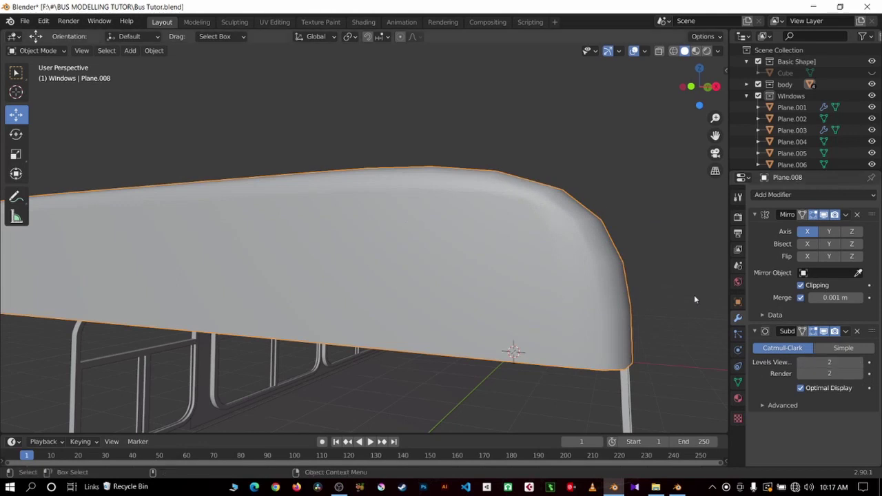
{"action": "left_click", "coordinate": [831, 359]}
{"action": "type", "text": "3"}
{"action": "key", "text": "Return"}
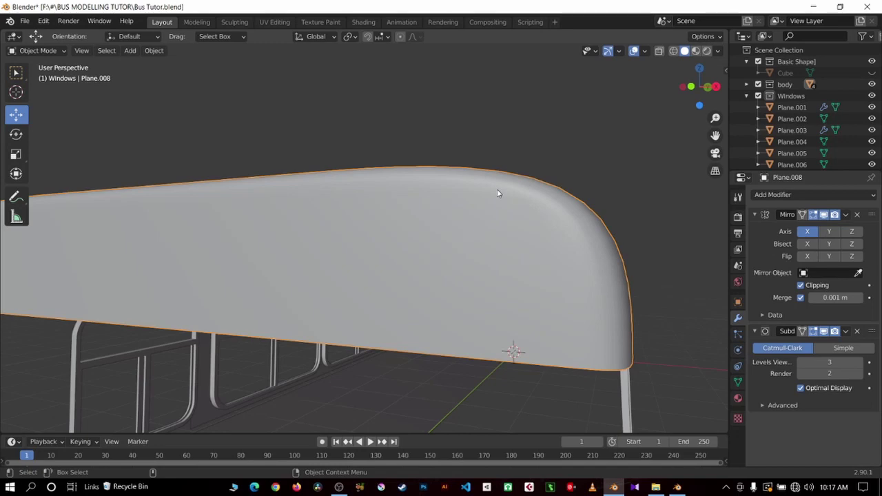
Try the roof's viewport subdivision at level 2, then drop it to level 1.
{"action": "mouse_move", "coordinate": [413, 103]}
{"action": "middle_mouse_down"}
{"action": "mouse_move", "coordinate": [520, 167]}
{"action": "mouse_move", "coordinate": [501, 210]}
{"action": "middle_mouse_up"}
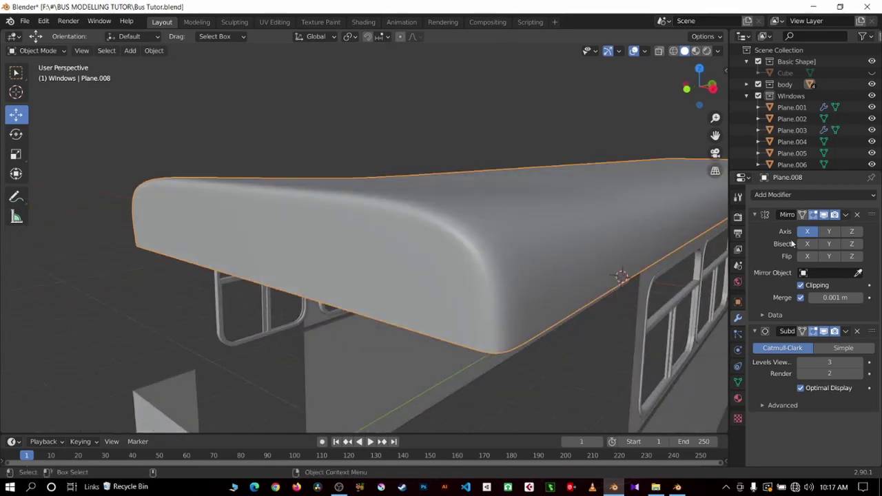
{"action": "left_click", "coordinate": [820, 362]}
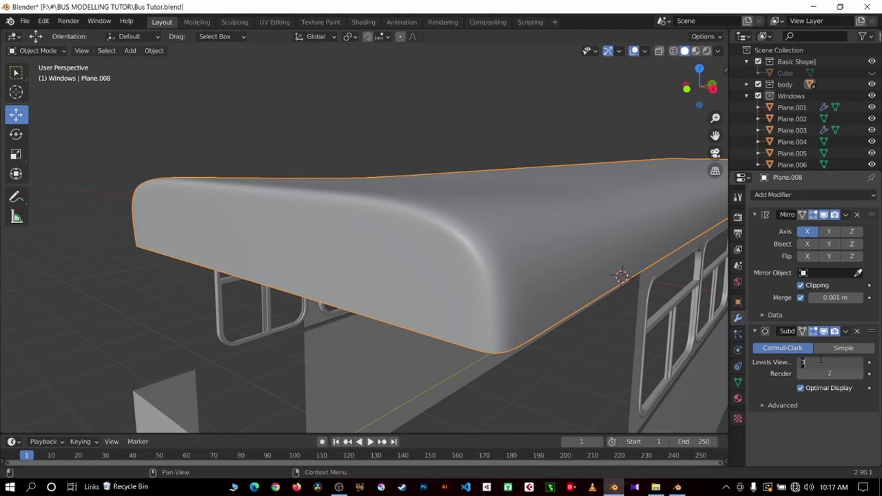
{"action": "type", "text": "2"}
{"action": "key", "text": "Return"}
{"action": "left_click", "coordinate": [831, 364]}
{"action": "key", "text": "Return"}
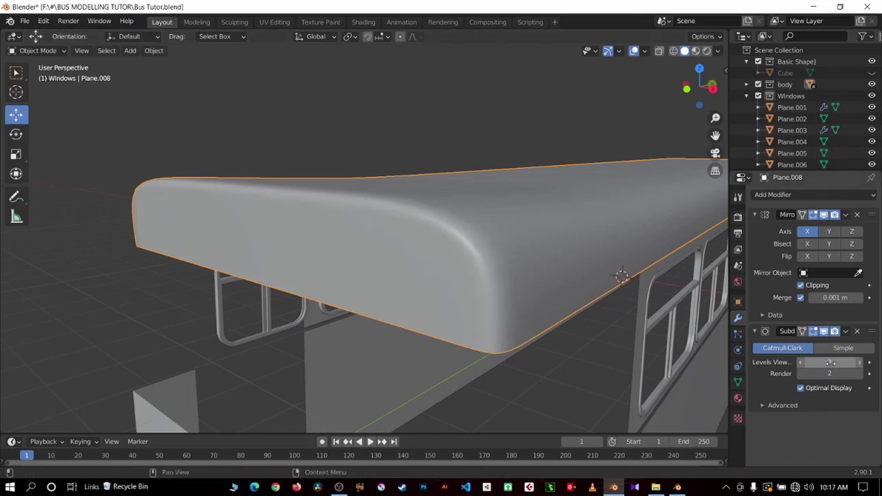
{"action": "left_click", "coordinate": [831, 363]}
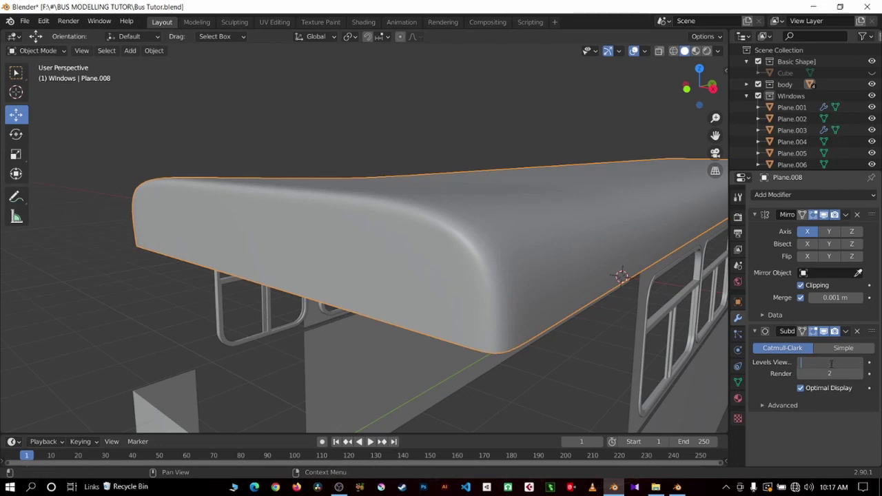
{"action": "type", "text": "1"}
{"action": "key", "text": "Return"}
Shift the roof slightly and restore viewport subdivision level 2 for a smoother roof.
{"action": "key", "text": "g"}
{"action": "left_click", "coordinate": [542, 289]}
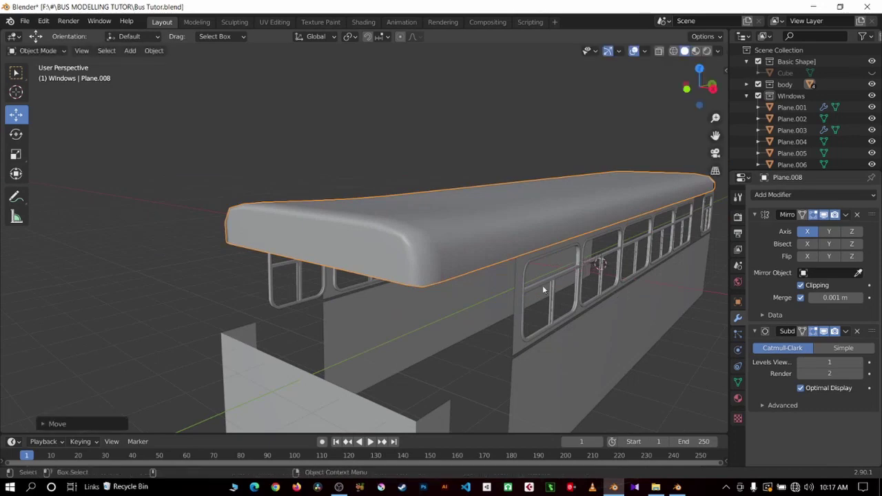
{"action": "middle_click_drag", "start_coordinate": [542, 285], "coordinate": [662, 296]}
{"action": "left_click", "coordinate": [823, 362]}
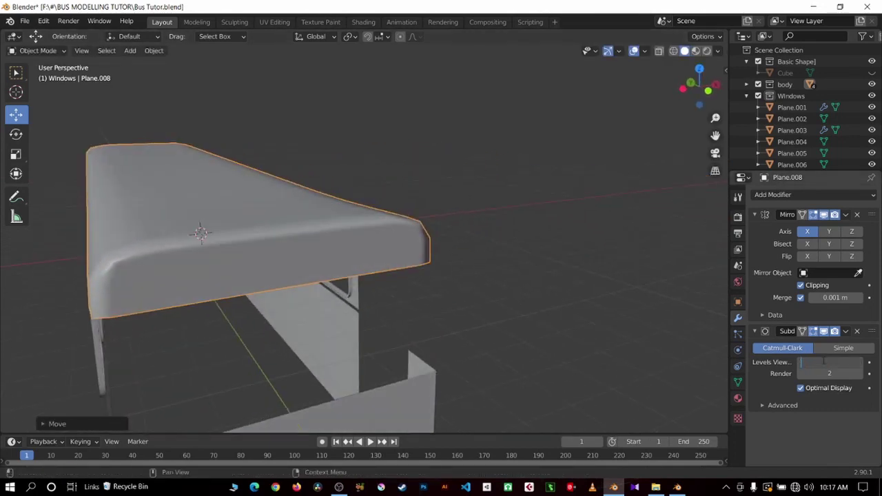
{"action": "type", "text": "2"}
{"action": "key", "text": "Return"}
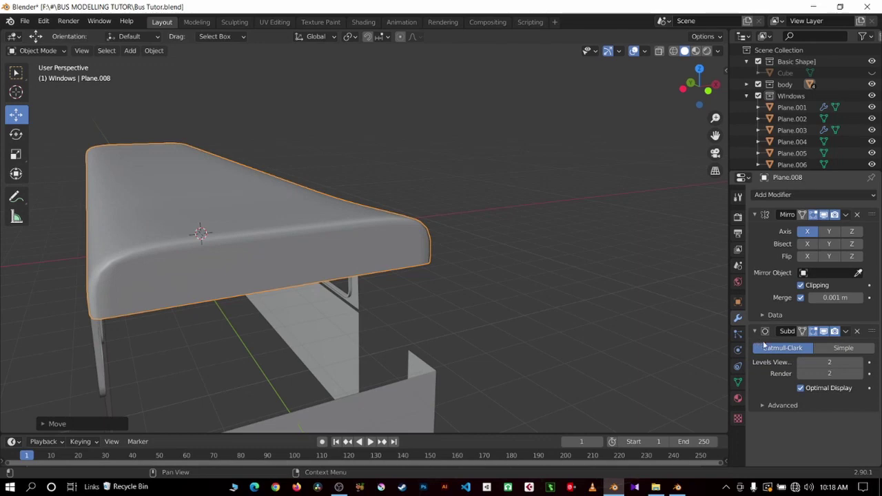
{"action": "left_click", "coordinate": [833, 362]}
{"action": "key", "text": "Return"}
{"action": "left_click", "coordinate": [770, 195]}
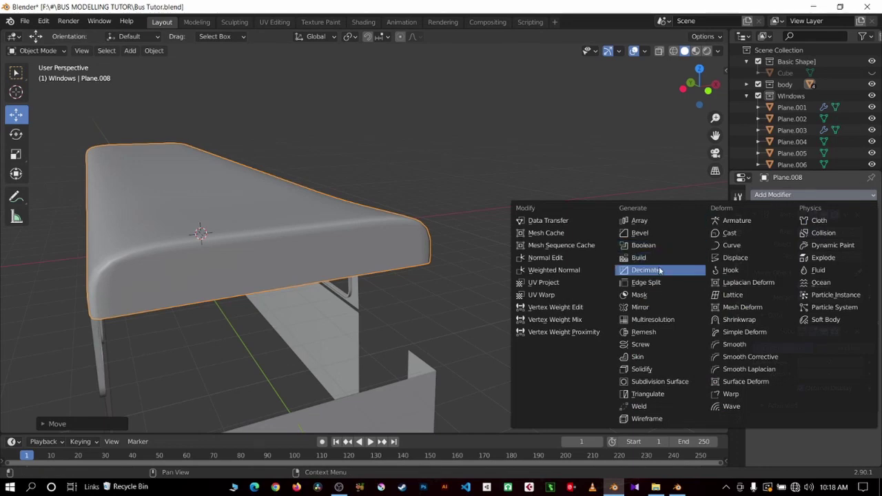
{"action": "left_click", "coordinate": [455, 134]}
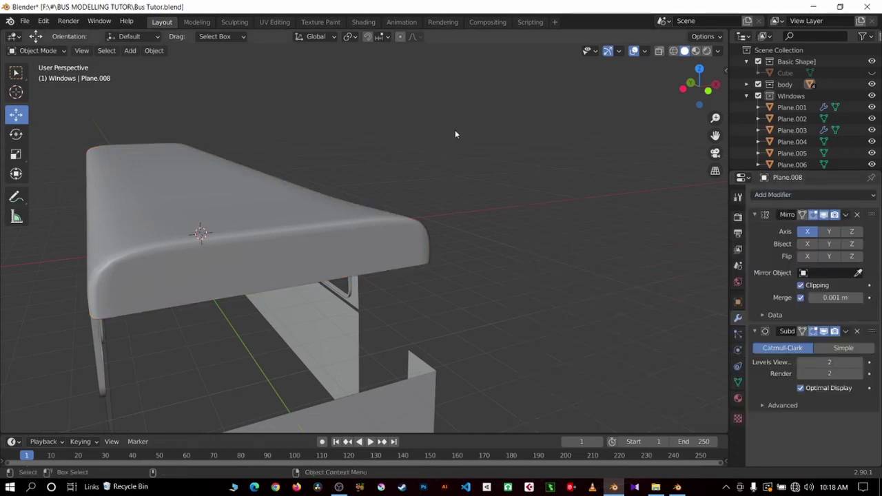
{"action": "left_click", "coordinate": [833, 364]}
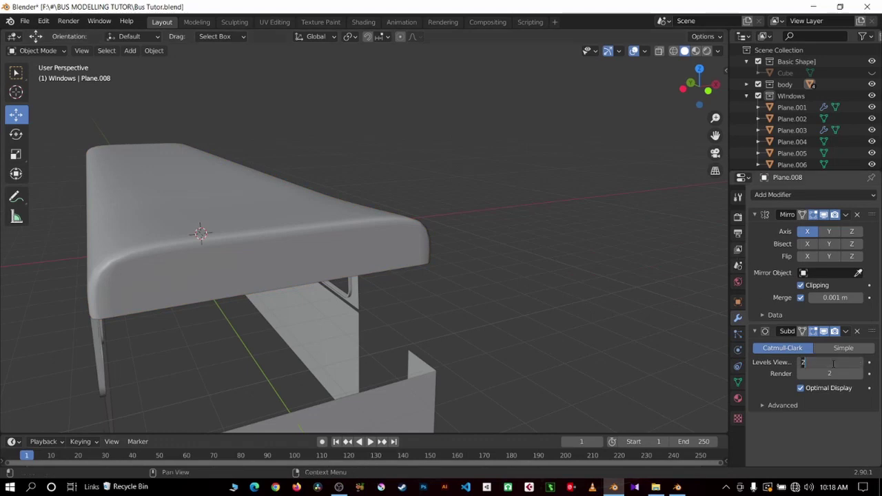
{"action": "type", "text": "3"}
{"action": "key", "text": "Return"}
{"action": "mouse_move", "coordinate": [481, 225]}
{"action": "middle_mouse_down"}
{"action": "mouse_move", "coordinate": [374, 236]}
{"action": "mouse_move", "coordinate": [390, 229]}
{"action": "middle_mouse_up"}
{"action": "scroll", "coordinate": [389, 229], "scroll_direction": "up", "scroll_amount": 2}
{"action": "left_click", "coordinate": [809, 194]}
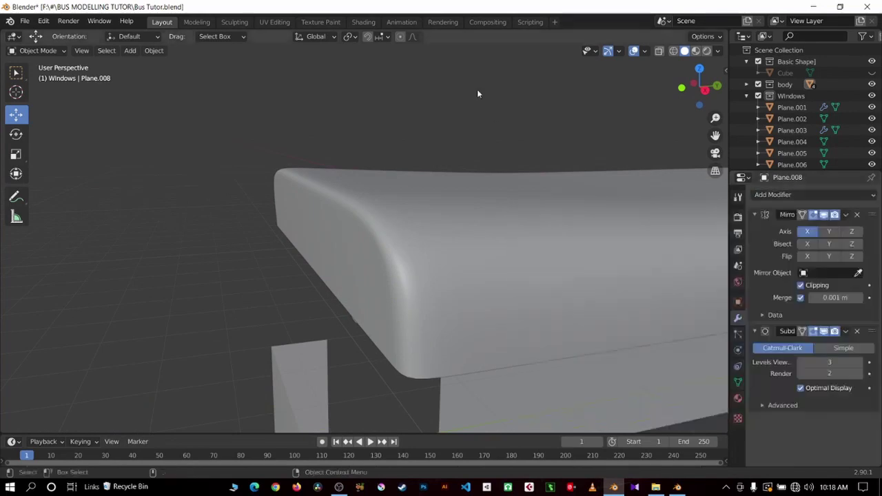
{"action": "left_click", "coordinate": [824, 364]}
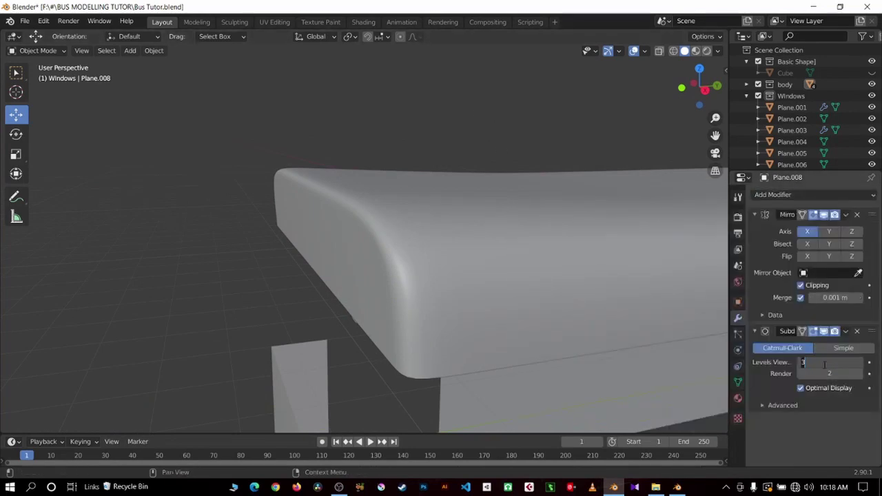
{"action": "type", "text": "2"}
{"action": "key", "text": "Return"}
{"action": "mouse_move", "coordinate": [342, 236]}
{"action": "middle_mouse_down"}
{"action": "mouse_move", "coordinate": [542, 221]}
{"action": "mouse_move", "coordinate": [386, 188]}
{"action": "mouse_move", "coordinate": [409, 191]}
{"action": "mouse_move", "coordinate": [386, 207]}
{"action": "middle_mouse_up"}
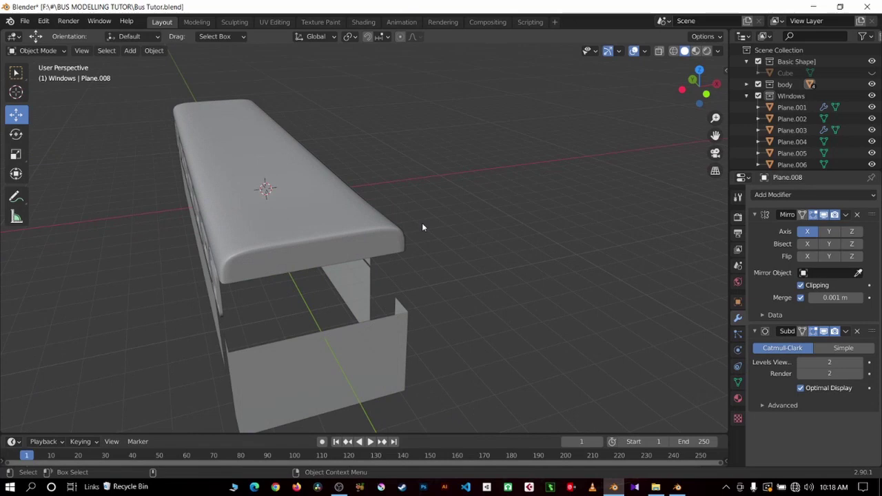
{"action": "mouse_move", "coordinate": [419, 224]}
{"action": "middle_mouse_down"}
{"action": "mouse_move", "coordinate": [412, 204]}
{"action": "mouse_move", "coordinate": [363, 195]}
{"action": "mouse_move", "coordinate": [539, 177]}
{"action": "mouse_move", "coordinate": [516, 181]}
{"action": "middle_mouse_up"}
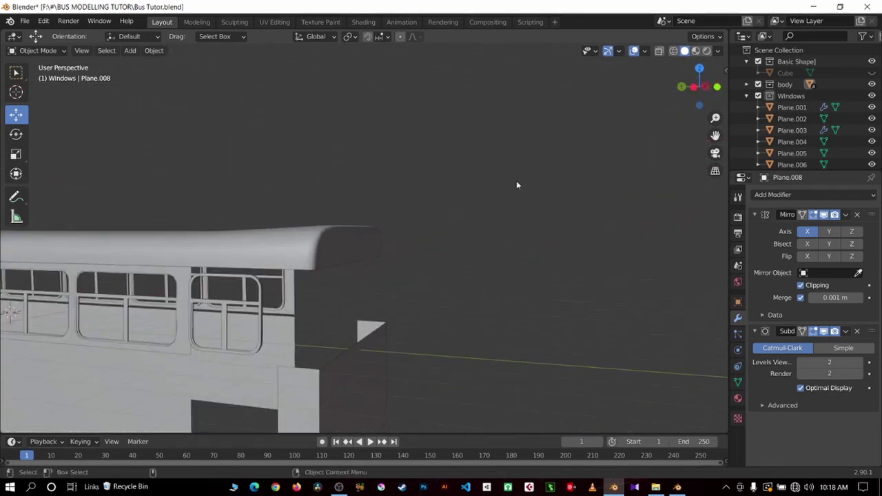
Raise the roof's viewport subdivision level to 3.
{"action": "left_click", "coordinate": [831, 362]}
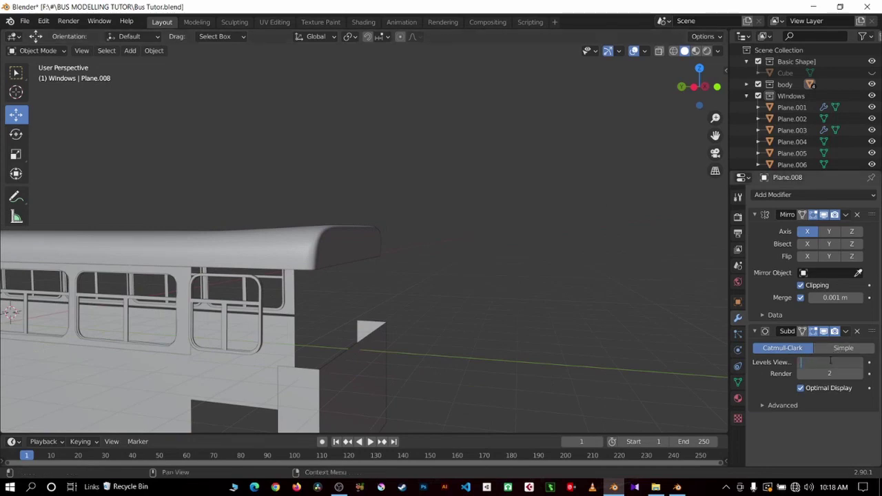
{"action": "type", "text": "3"}
{"action": "key", "text": "Return"}
{"action": "mouse_move", "coordinate": [445, 270]}
{"action": "middle_mouse_down"}
{"action": "mouse_move", "coordinate": [336, 275]}
{"action": "mouse_move", "coordinate": [483, 260]}
{"action": "middle_mouse_up"}
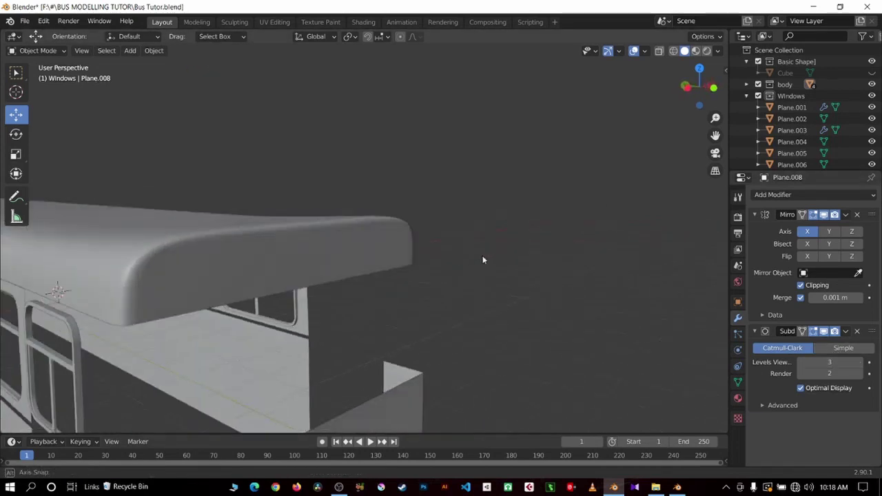
{"action": "left_click", "coordinate": [789, 198]}
{"action": "mouse_move", "coordinate": [475, 103]}
{"action": "middle_mouse_down"}
{"action": "mouse_move", "coordinate": [506, 136]}
{"action": "mouse_move", "coordinate": [327, 152]}
{"action": "middle_mouse_up"}
In Right Ortho wireframe, box-select the roof's front vertices and push them further forward along Y.
{"action": "key", "text": "KP_3"}
{"action": "scroll", "coordinate": [492, 278], "scroll_direction": "down", "scroll_amount": 3}
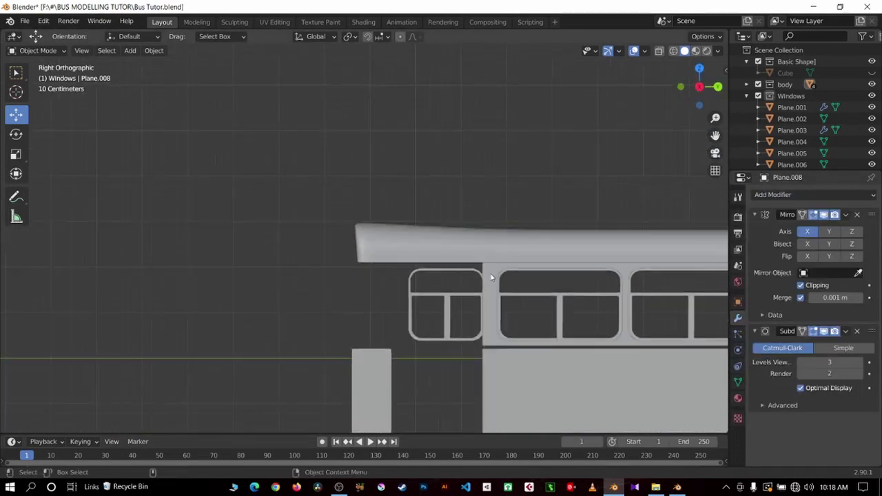
{"action": "mouse_move", "coordinate": [716, 135]}
{"action": "left_mouse_down"}
{"action": "mouse_move", "coordinate": [676, 86]}
{"action": "mouse_move", "coordinate": [671, 59]}
{"action": "mouse_move", "coordinate": [682, 83]}
{"action": "left_mouse_up"}
{"action": "middle_click_drag", "start_coordinate": [524, 175], "coordinate": [540, 207], "text": "shift"}
{"action": "scroll", "coordinate": [539, 207], "scroll_direction": "up", "scroll_amount": 3}
{"action": "key", "text": "Tab"}
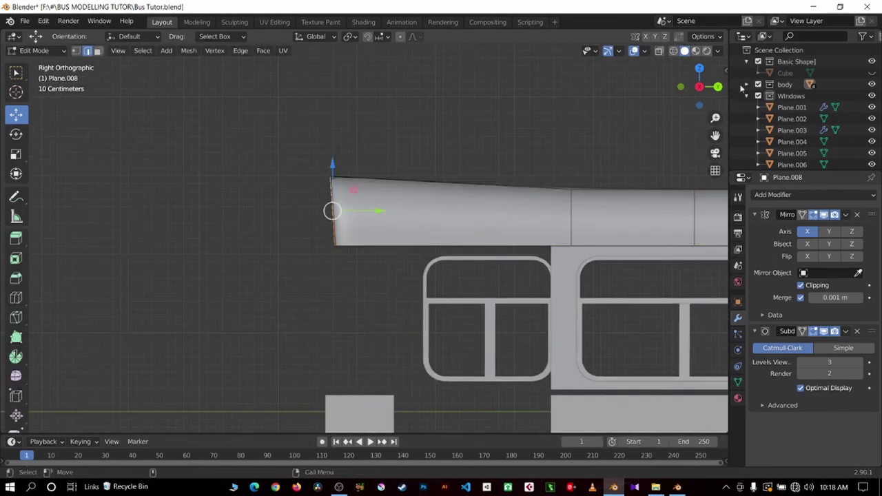
{"action": "left_click", "coordinate": [674, 51]}
{"action": "key", "text": "1"}
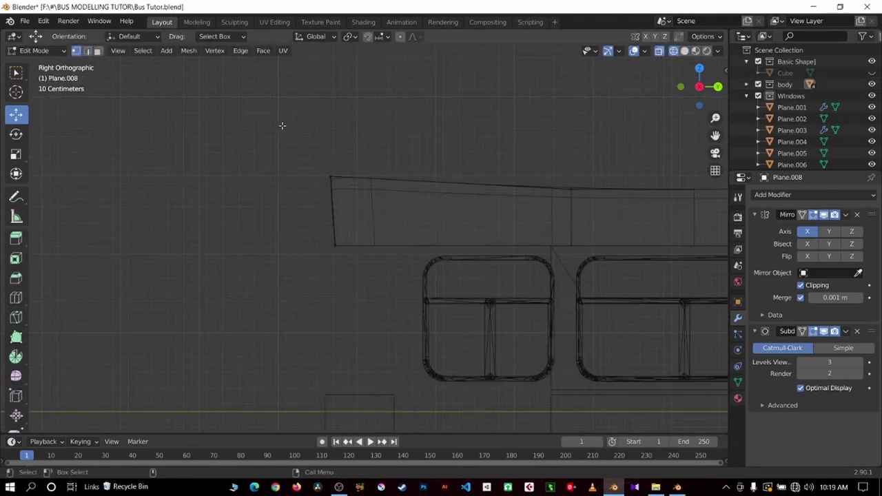
{"action": "left_click_drag", "start_coordinate": [281, 126], "coordinate": [386, 296]}
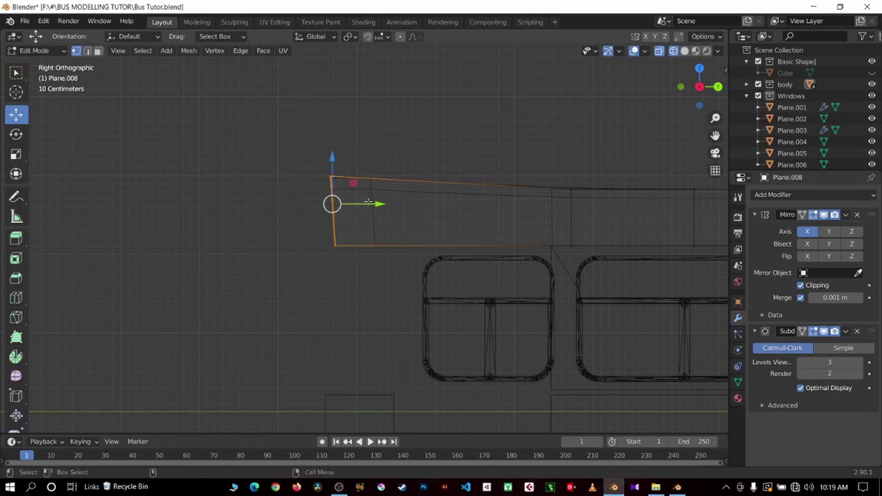
{"action": "left_click_drag", "start_coordinate": [368, 202], "coordinate": [352, 204]}
{"action": "key", "text": "Tab"}
Return to solid shading, select the front panel, and inspect the reference Ashok Leyland bus front.
{"action": "left_click", "coordinate": [684, 50]}
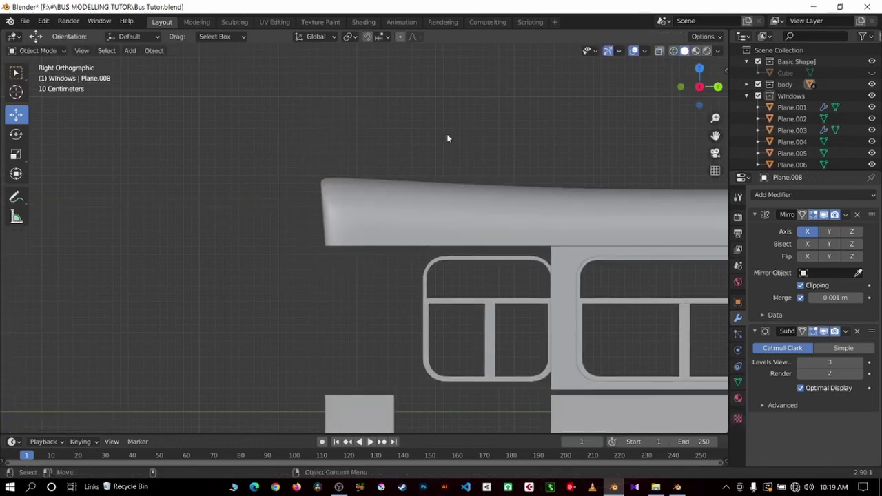
{"action": "mouse_move", "coordinate": [446, 133]}
{"action": "middle_mouse_down"}
{"action": "mouse_move", "coordinate": [536, 138]}
{"action": "mouse_move", "coordinate": [585, 162]}
{"action": "mouse_move", "coordinate": [591, 177]}
{"action": "mouse_move", "coordinate": [625, 171]}
{"action": "mouse_move", "coordinate": [572, 191]}
{"action": "mouse_move", "coordinate": [401, 195]}
{"action": "mouse_move", "coordinate": [464, 174]}
{"action": "middle_mouse_up"}
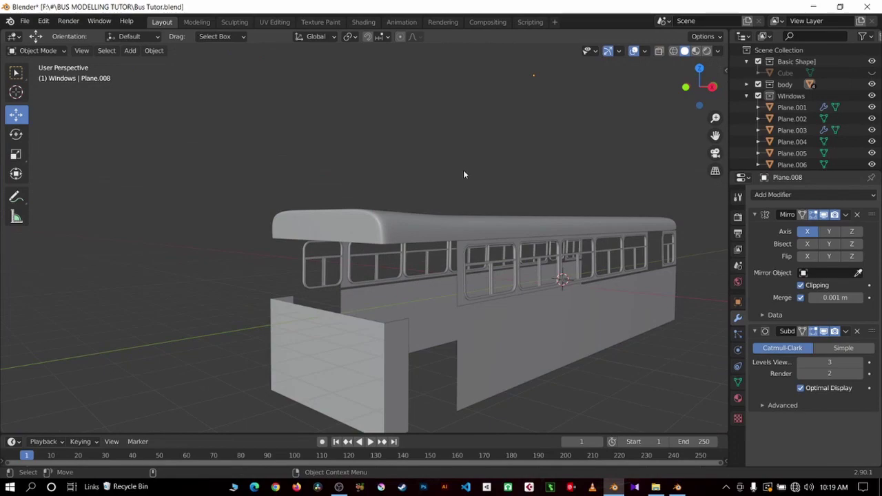
{"action": "left_click", "coordinate": [386, 361]}
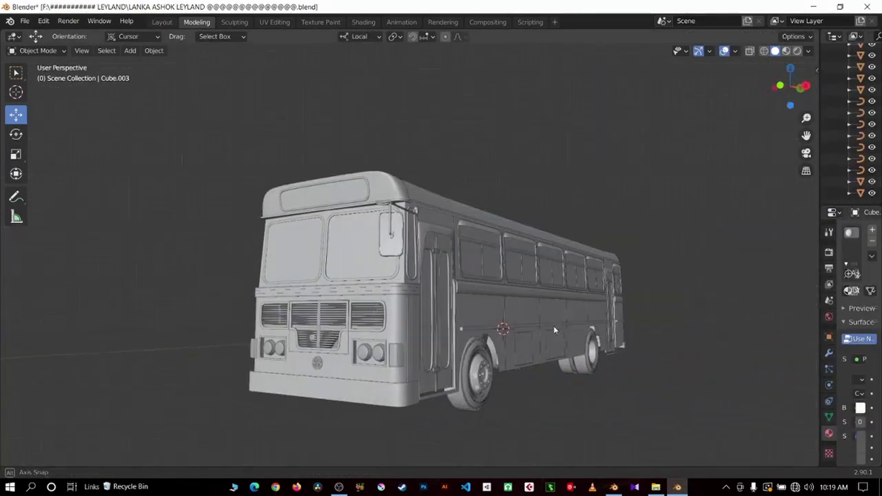
{"action": "scroll", "coordinate": [555, 324], "scroll_direction": "up", "scroll_amount": 3}
{"action": "middle_click_drag", "start_coordinate": [555, 327], "coordinate": [344, 218]}
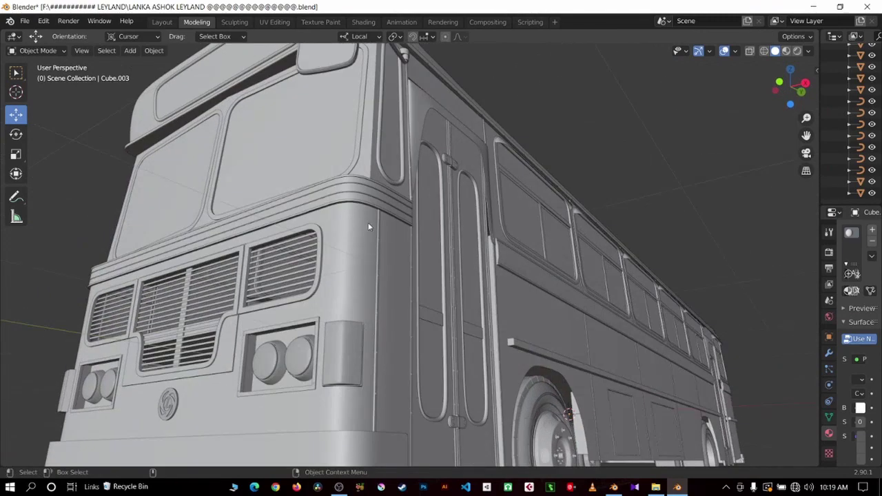
{"action": "scroll", "coordinate": [335, 258], "scroll_direction": "down", "scroll_amount": 3}
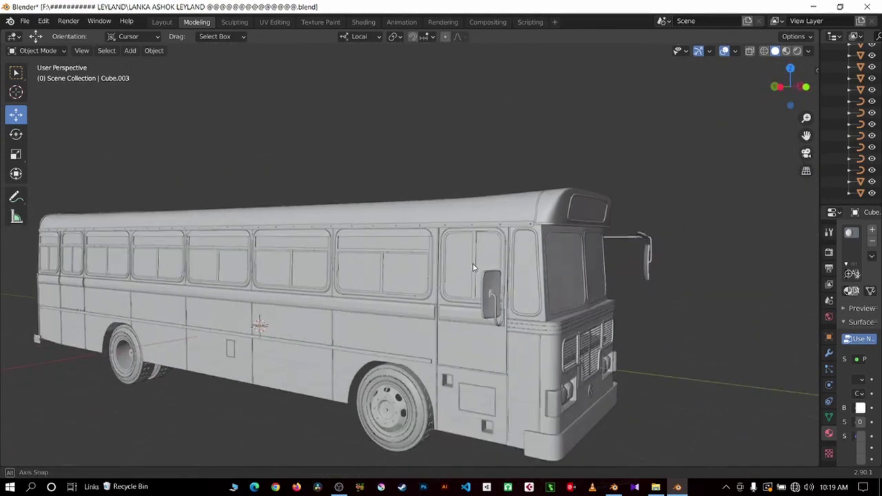
{"action": "middle_click_drag", "start_coordinate": [335, 258], "coordinate": [538, 295]}
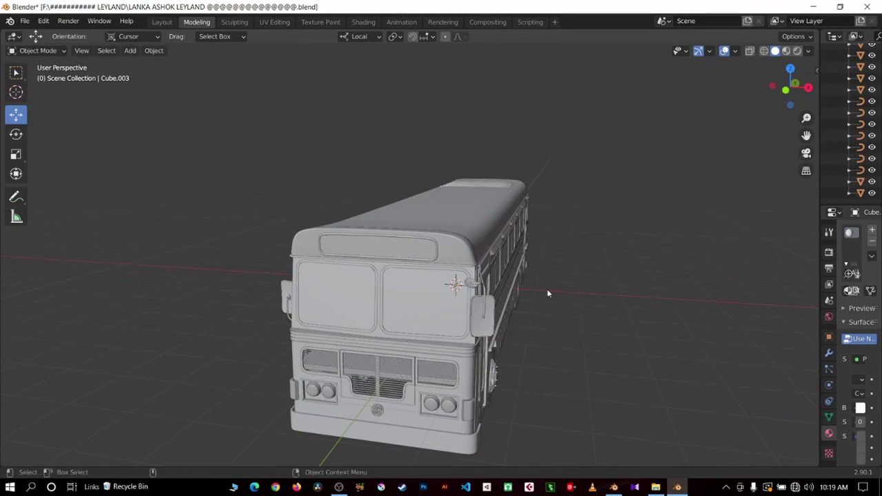
{"action": "scroll", "coordinate": [460, 251], "scroll_direction": "up", "scroll_amount": 2}
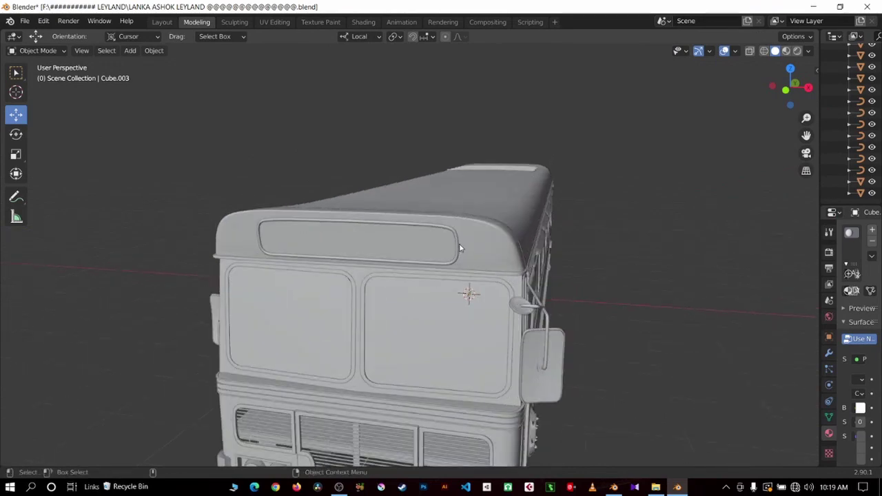
{"action": "mouse_move", "coordinate": [460, 249]}
{"action": "middle_mouse_down"}
{"action": "mouse_move", "coordinate": [395, 262]}
{"action": "mouse_move", "coordinate": [475, 259]}
{"action": "mouse_move", "coordinate": [469, 276]}
{"action": "middle_mouse_up"}
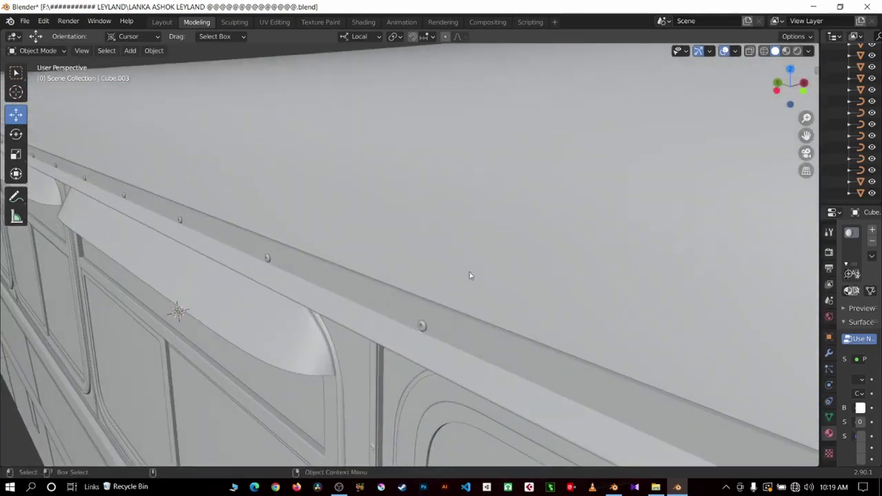
{"action": "left_click", "coordinate": [422, 328]}
{"action": "left_click", "coordinate": [426, 331]}
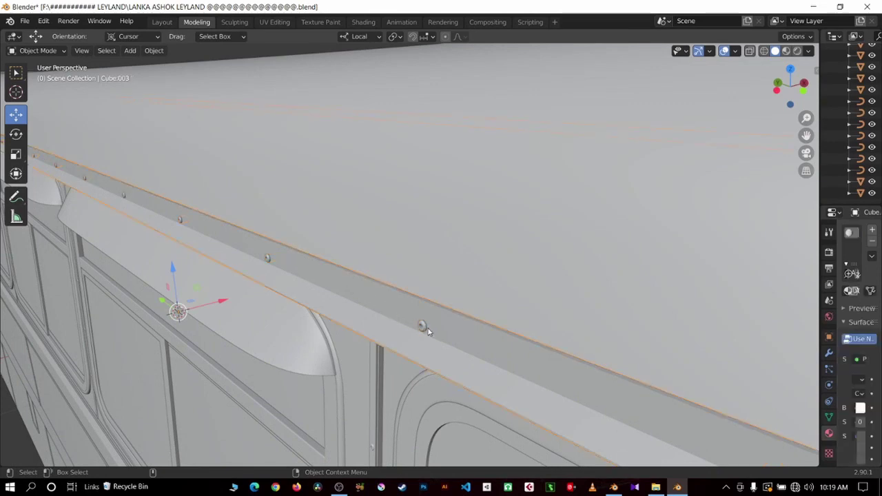
{"action": "left_click", "coordinate": [422, 326]}
{"action": "scroll", "coordinate": [431, 325], "scroll_direction": "up", "scroll_amount": 4}
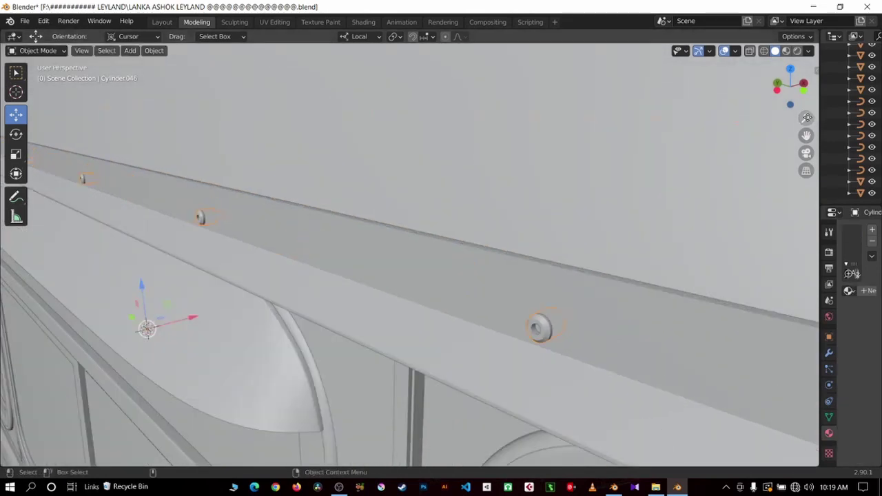
{"action": "scroll", "coordinate": [432, 325], "scroll_direction": "up", "scroll_amount": 1}
{"action": "middle_click_drag", "start_coordinate": [431, 326], "coordinate": [433, 137]}
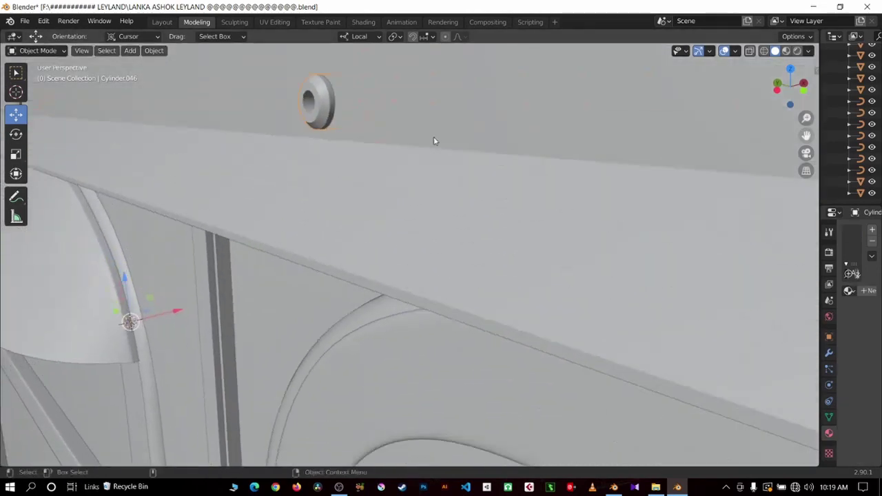
{"action": "scroll", "coordinate": [365, 171], "scroll_direction": "down", "scroll_amount": 4}
{"action": "middle_click_drag", "start_coordinate": [365, 171], "coordinate": [425, 138]}
{"action": "scroll", "coordinate": [372, 246], "scroll_direction": "up", "scroll_amount": 5}
{"action": "scroll", "coordinate": [381, 249], "scroll_direction": "up", "scroll_amount": 2}
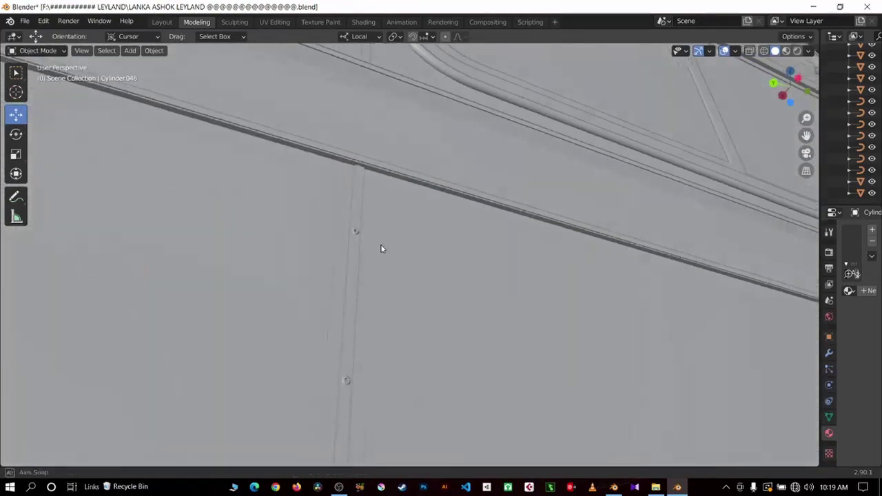
{"action": "scroll", "coordinate": [328, 236], "scroll_direction": "up", "scroll_amount": 2}
{"action": "left_click", "coordinate": [323, 227]}
{"action": "scroll", "coordinate": [385, 233], "scroll_direction": "down", "scroll_amount": 3}
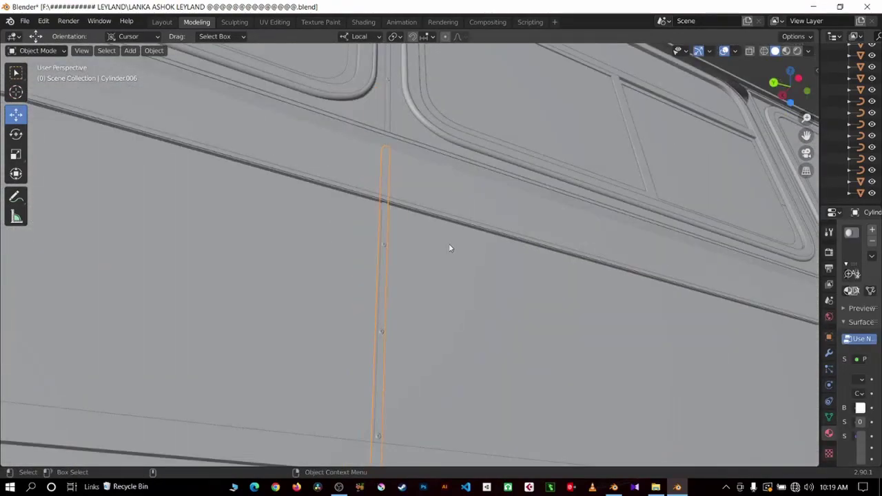
{"action": "middle_click_drag", "start_coordinate": [449, 246], "coordinate": [423, 256]}
{"action": "scroll", "coordinate": [423, 256], "scroll_direction": "down", "scroll_amount": 3}
Orbit the reference bus to study its front, side windows, rear and flat side.
{"action": "scroll", "coordinate": [423, 256], "scroll_direction": "down", "scroll_amount": 3}
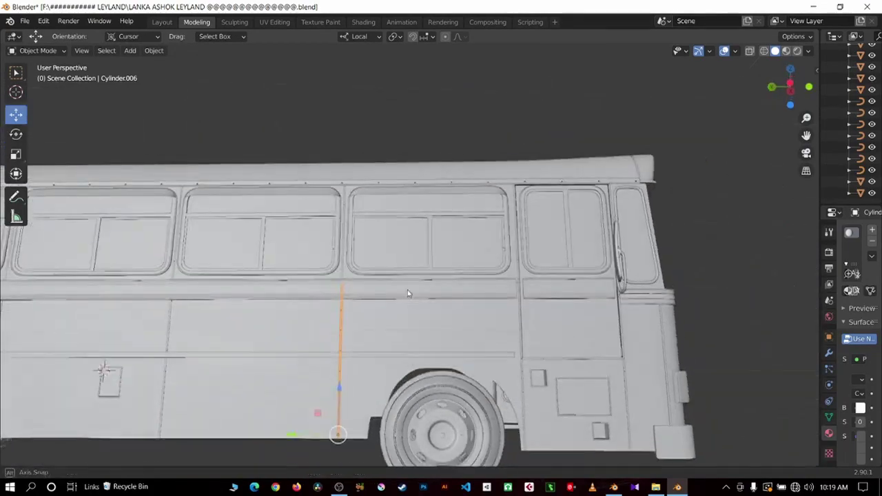
{"action": "mouse_move", "coordinate": [408, 289]}
{"action": "middle_mouse_down"}
{"action": "mouse_move", "coordinate": [437, 73]}
{"action": "mouse_move", "coordinate": [403, 123]}
{"action": "mouse_move", "coordinate": [497, 198]}
{"action": "mouse_move", "coordinate": [337, 212]}
{"action": "mouse_move", "coordinate": [445, 236]}
{"action": "mouse_move", "coordinate": [459, 227]}
{"action": "mouse_move", "coordinate": [403, 237]}
{"action": "mouse_move", "coordinate": [509, 265]}
{"action": "mouse_move", "coordinate": [545, 256]}
{"action": "mouse_move", "coordinate": [356, 268]}
{"action": "mouse_move", "coordinate": [422, 264]}
{"action": "middle_mouse_up"}
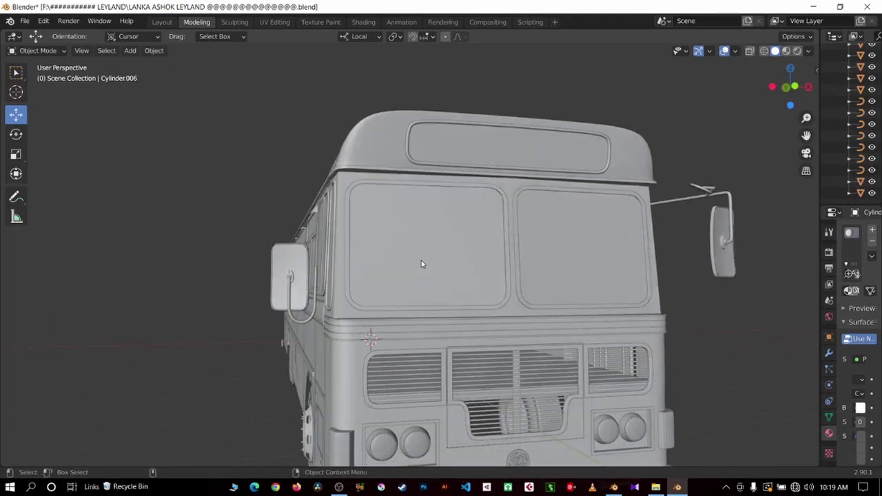
{"action": "middle_click_drag", "start_coordinate": [422, 264], "coordinate": [474, 204]}
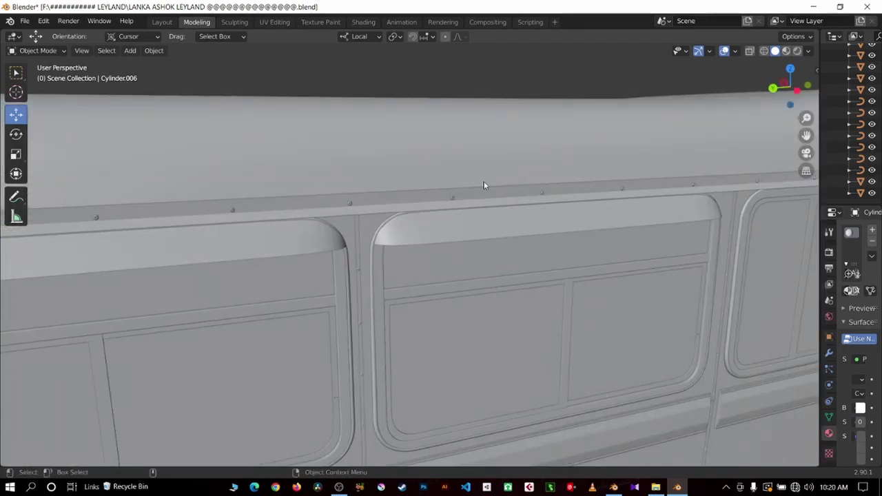
{"action": "scroll", "coordinate": [410, 180], "scroll_direction": "down", "scroll_amount": 5}
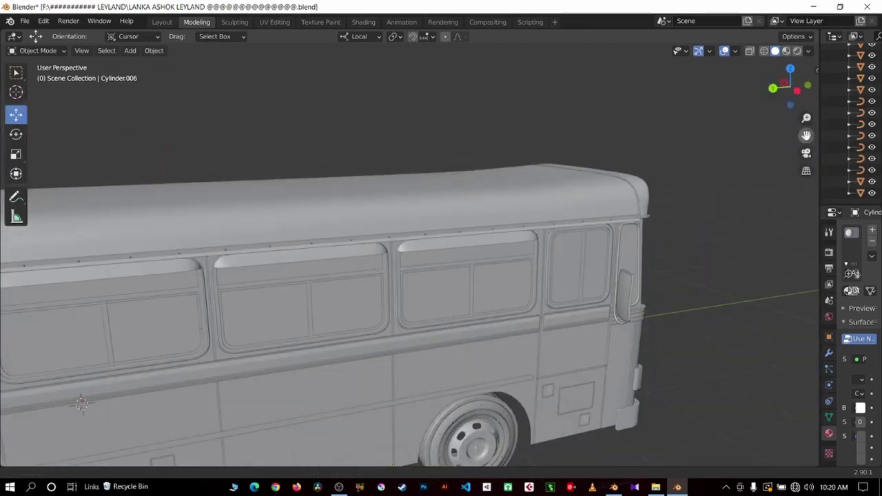
{"action": "left_click_drag", "start_coordinate": [806, 135], "coordinate": [799, 137]}
{"action": "mouse_move", "coordinate": [800, 137]}
{"action": "middle_mouse_down"}
{"action": "mouse_move", "coordinate": [675, 191]}
{"action": "mouse_move", "coordinate": [1, 226]}
{"action": "middle_mouse_up"}
{"action": "middle_click_drag", "start_coordinate": [329, 243], "coordinate": [315, 218]}
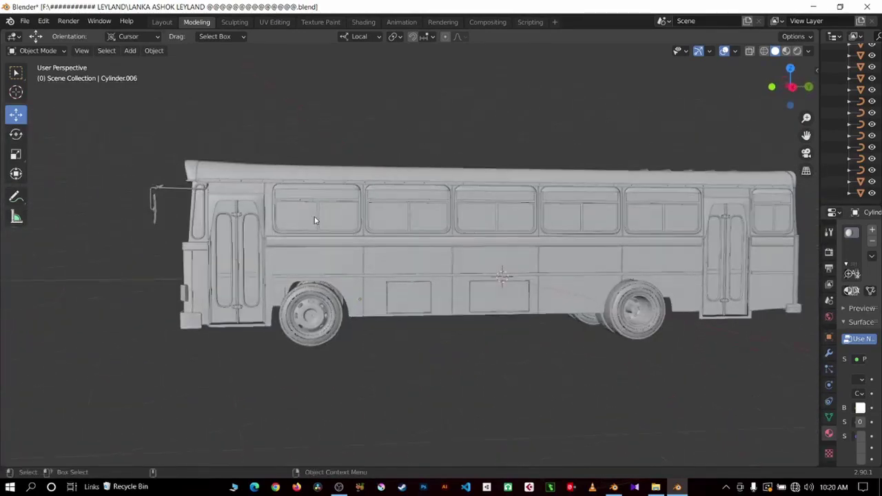
{"action": "scroll", "coordinate": [202, 221], "scroll_direction": "up", "scroll_amount": 3}
{"action": "scroll", "coordinate": [203, 221], "scroll_direction": "up", "scroll_amount": 1}
{"action": "scroll", "coordinate": [206, 222], "scroll_direction": "up", "scroll_amount": 2}
Zoom to the front door corner and select the door hinge and its pins.
{"action": "mouse_move", "coordinate": [209, 224]}
{"action": "middle_mouse_down"}
{"action": "mouse_move", "coordinate": [247, 238]}
{"action": "mouse_move", "coordinate": [177, 289]}
{"action": "middle_mouse_up"}
{"action": "scroll", "coordinate": [245, 236], "scroll_direction": "up", "scroll_amount": 2}
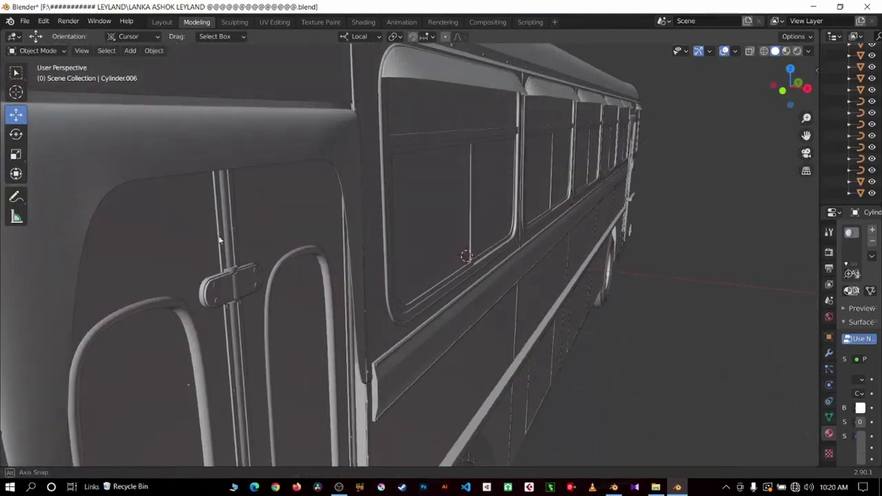
{"action": "left_click", "coordinate": [215, 290]}
{"action": "left_click", "coordinate": [217, 304]}
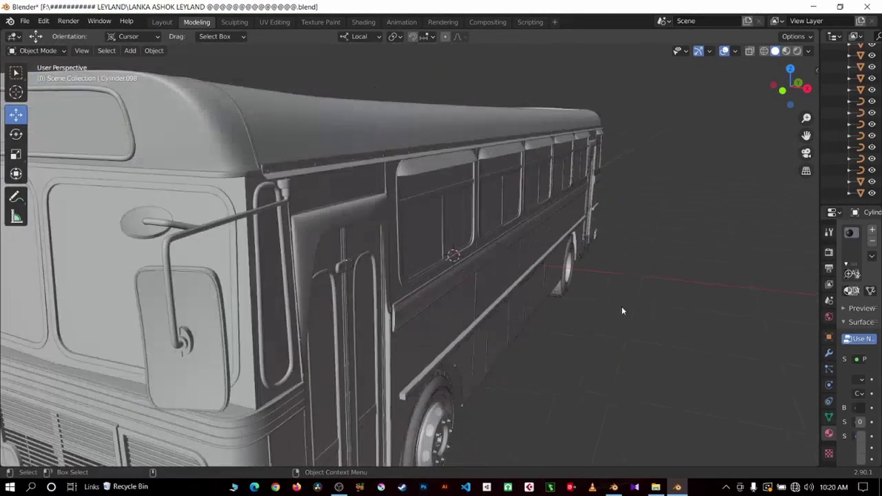
{"action": "mouse_move", "coordinate": [602, 331]}
{"action": "middle_mouse_down"}
{"action": "mouse_move", "coordinate": [585, 292]}
{"action": "mouse_move", "coordinate": [623, 305]}
{"action": "mouse_move", "coordinate": [646, 292]}
{"action": "mouse_move", "coordinate": [444, 229]}
{"action": "middle_mouse_up"}
{"action": "scroll", "coordinate": [585, 293], "scroll_direction": "down", "scroll_amount": 3}
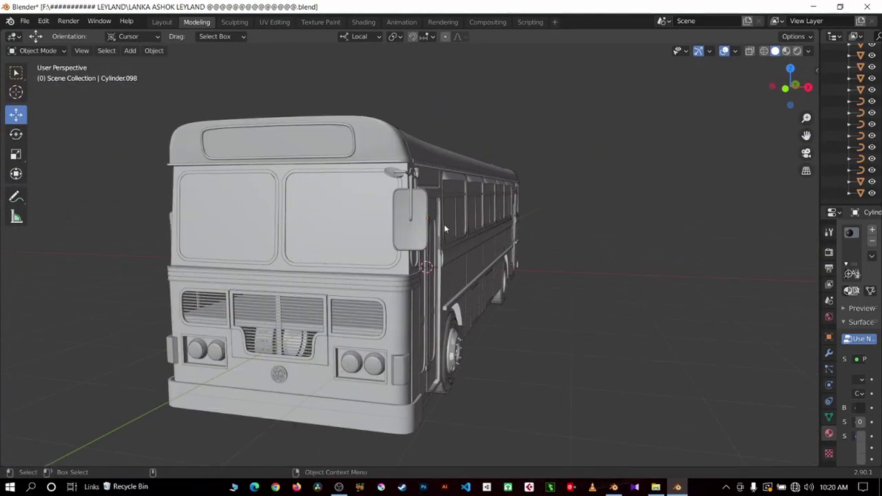
Return to the Bus Tutor project and frame the front panel piece.
{"action": "mouse_move", "coordinate": [677, 487]}
{"action": "left_click", "coordinate": [635, 460]}
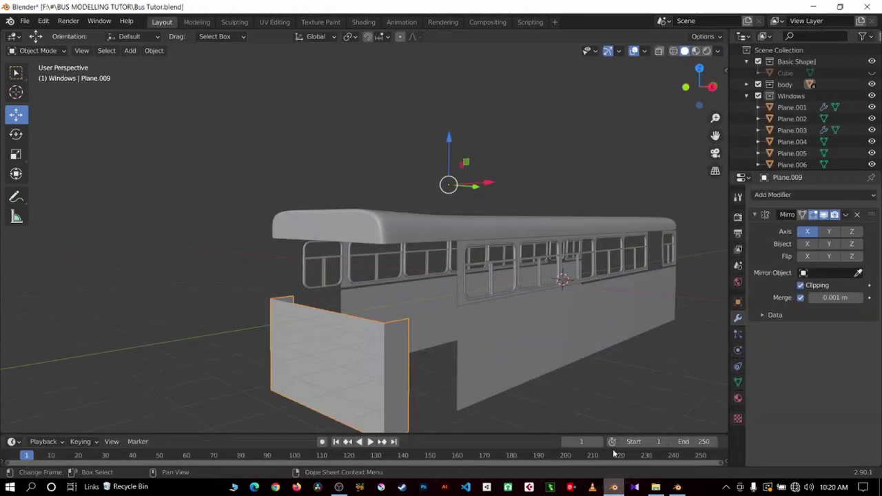
{"action": "mouse_move", "coordinate": [710, 145]}
{"action": "left_mouse_down"}
{"action": "mouse_move", "coordinate": [525, 222]}
{"action": "mouse_move", "coordinate": [690, 148]}
{"action": "left_mouse_up"}
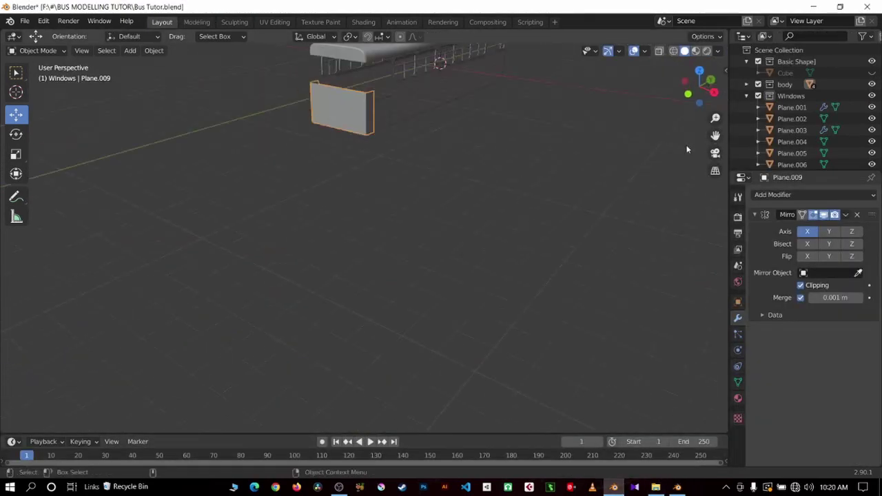
{"action": "mouse_move", "coordinate": [689, 147]}
{"action": "middle_mouse_down"}
{"action": "mouse_move", "coordinate": [414, 110]}
{"action": "mouse_move", "coordinate": [402, 211]}
{"action": "mouse_move", "coordinate": [391, 222]}
{"action": "middle_mouse_up"}
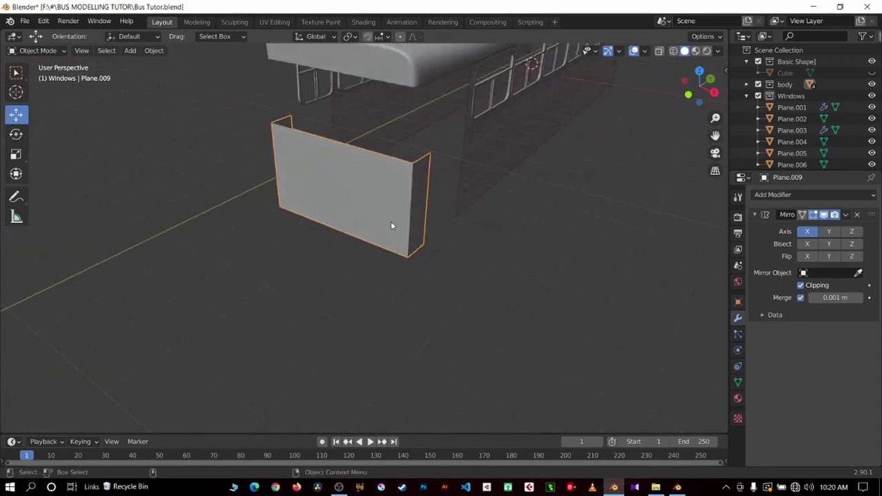
{"action": "left_click_drag", "start_coordinate": [715, 135], "coordinate": [598, 193]}
{"action": "scroll", "coordinate": [597, 193], "scroll_direction": "up", "scroll_amount": 2}
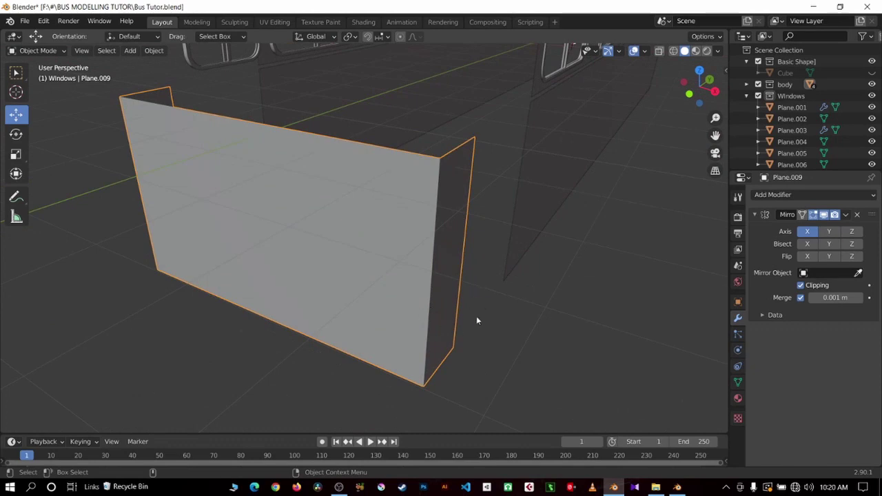
Add a Catmull-Clark Subdivision Surface modifier to the panel at viewport level 3.
{"action": "left_click", "coordinate": [825, 195]}
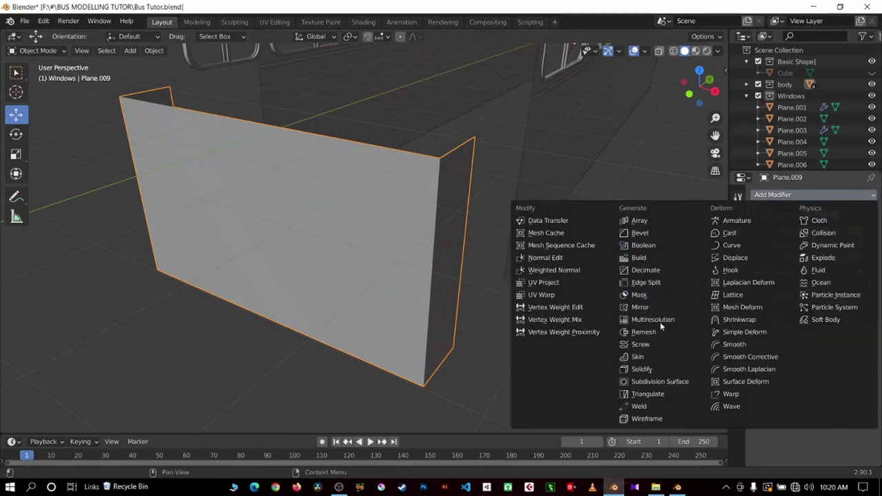
{"action": "left_click", "coordinate": [656, 381]}
{"action": "left_click", "coordinate": [842, 351]}
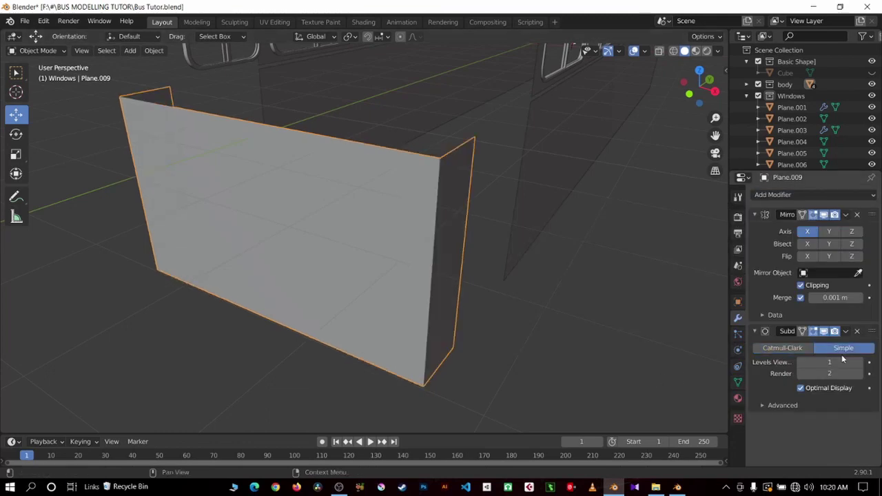
{"action": "left_click", "coordinate": [807, 350]}
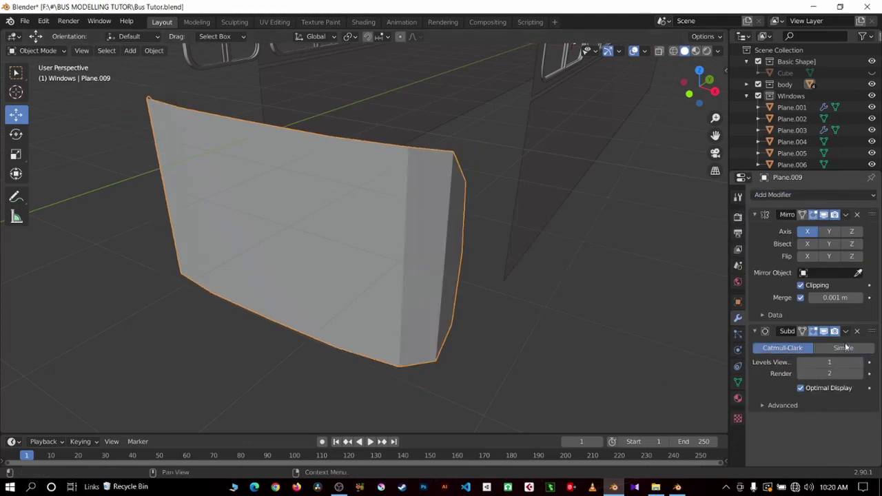
{"action": "left_click", "coordinate": [829, 362]}
{"action": "type", "text": "3"}
{"action": "key", "text": "Return"}
Shade the panel smooth and view it straight from the front.
{"action": "right_click", "coordinate": [399, 244]}
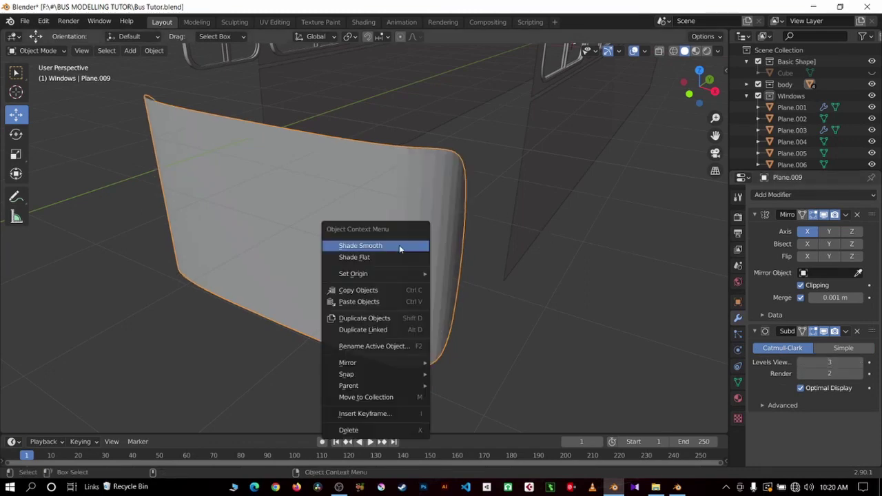
{"action": "left_click", "coordinate": [395, 248]}
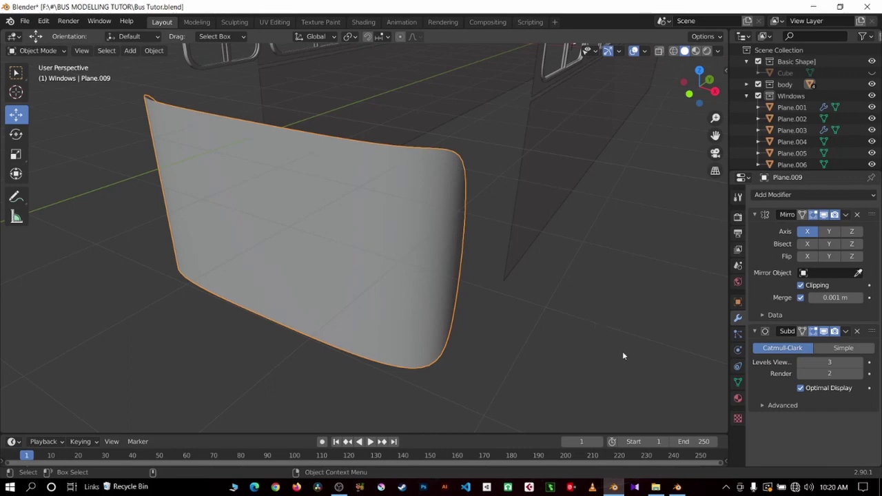
{"action": "mouse_move", "coordinate": [622, 356]}
{"action": "middle_mouse_down"}
{"action": "mouse_move", "coordinate": [544, 346]}
{"action": "mouse_move", "coordinate": [546, 363]}
{"action": "middle_mouse_up"}
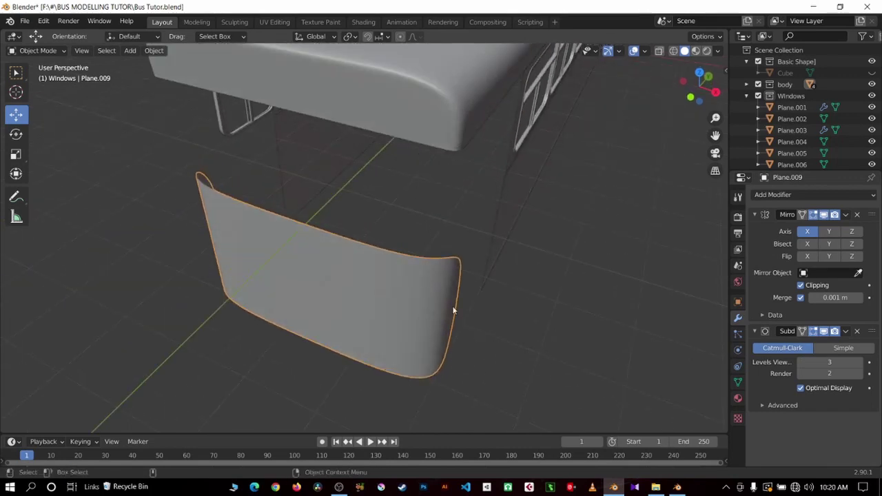
{"action": "key", "text": "KP_1"}
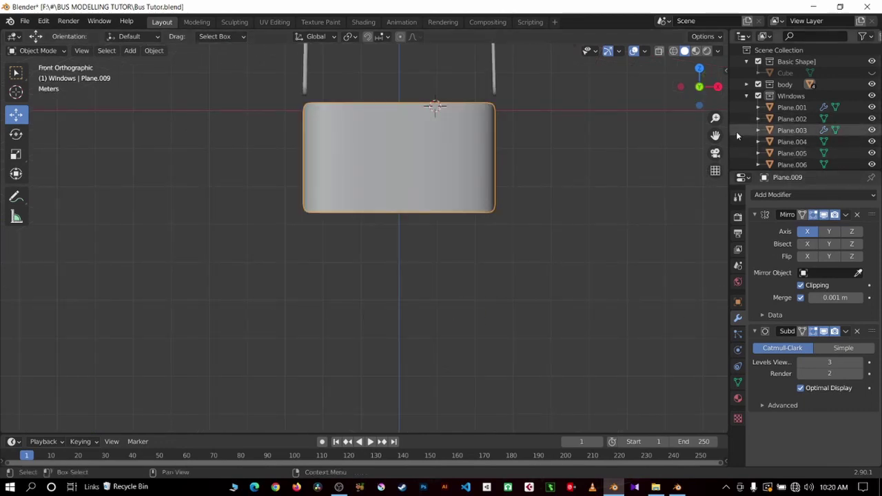
Loop-cut one edge loop near the panel's right side and another near the rounded corner.
{"action": "middle_click_drag", "start_coordinate": [510, 117], "coordinate": [446, 159], "text": "shift"}
{"action": "key", "text": "Tab"}
{"action": "scroll", "coordinate": [445, 160], "scroll_direction": "up", "scroll_amount": 1}
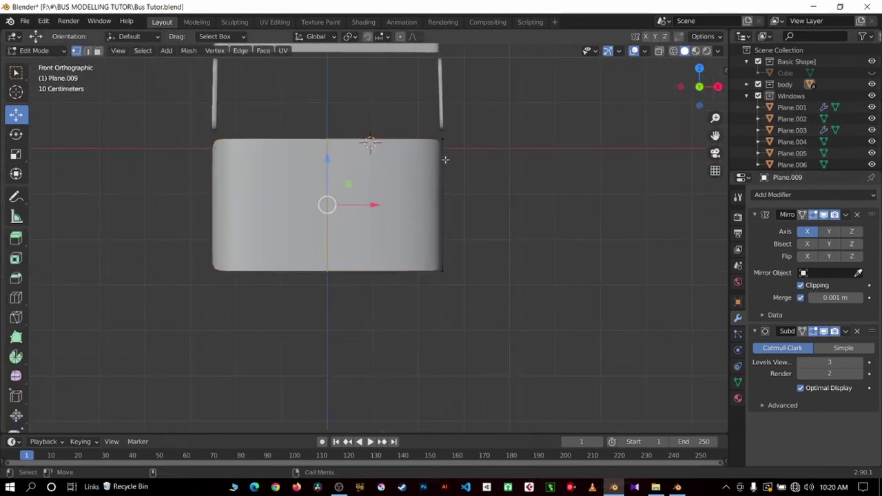
{"action": "left_click", "coordinate": [16, 297]}
{"action": "left_click_drag", "start_coordinate": [386, 143], "coordinate": [420, 227]}
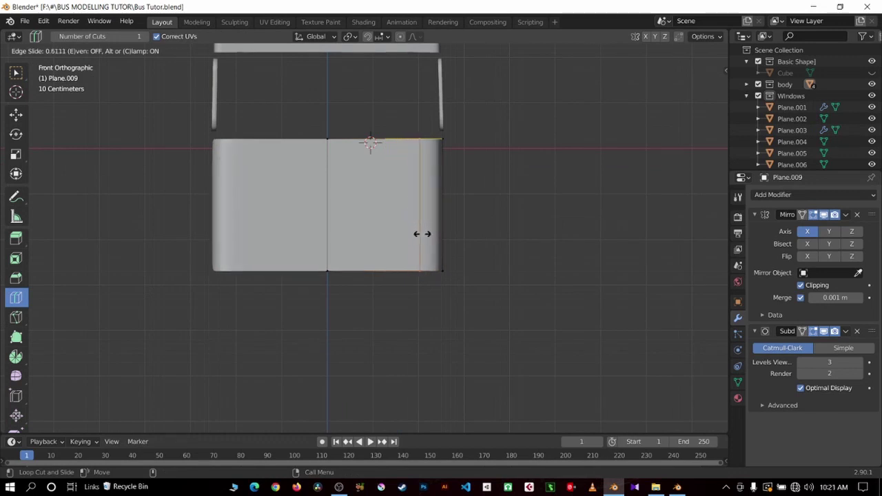
{"action": "left_click_drag", "start_coordinate": [420, 227], "coordinate": [423, 235]}
{"action": "middle_click_drag", "start_coordinate": [533, 181], "coordinate": [427, 235]}
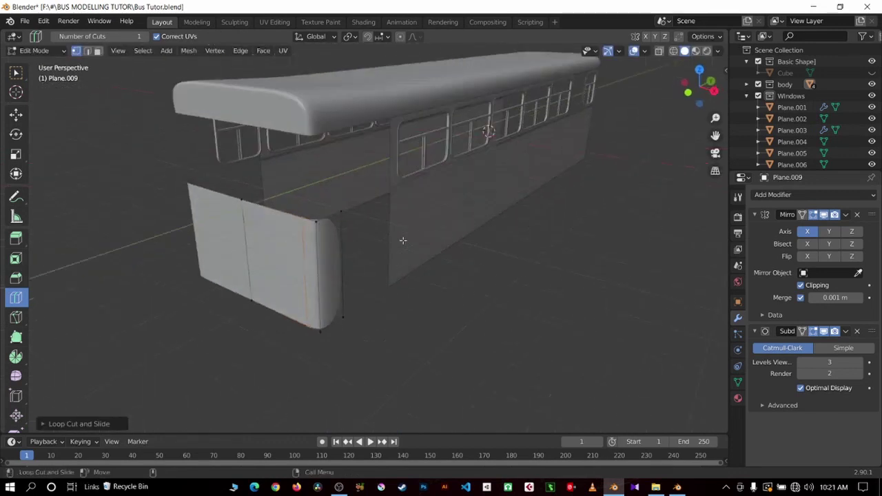
{"action": "scroll", "coordinate": [407, 243], "scroll_direction": "up", "scroll_amount": 5}
{"action": "left_click_drag", "start_coordinate": [303, 206], "coordinate": [310, 202]}
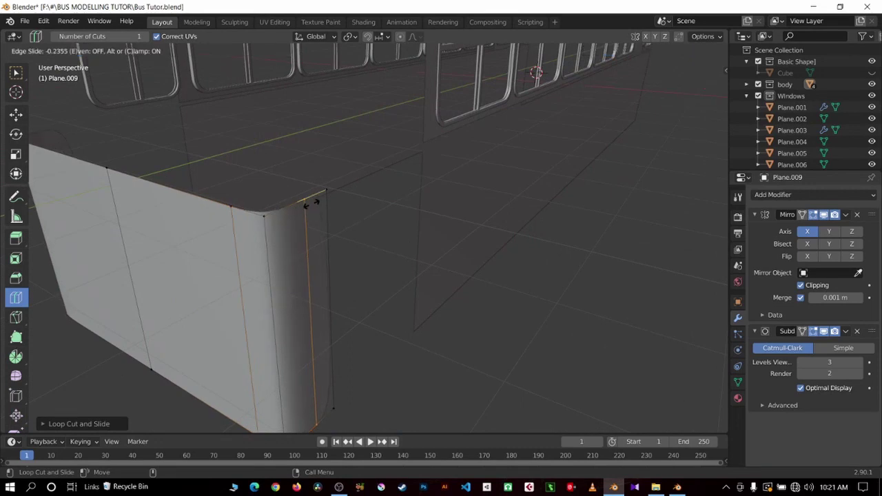
{"action": "left_click", "coordinate": [363, 186]}
{"action": "key", "text": "Tab"}
Reselect the front panel, view it from the front, and re-enter Edit Mode at its corner.
{"action": "mouse_move", "coordinate": [673, 259]}
{"action": "middle_mouse_down"}
{"action": "mouse_move", "coordinate": [545, 271]}
{"action": "mouse_move", "coordinate": [571, 305]}
{"action": "mouse_move", "coordinate": [606, 297]}
{"action": "mouse_move", "coordinate": [616, 274]}
{"action": "mouse_move", "coordinate": [537, 232]}
{"action": "mouse_move", "coordinate": [557, 197]}
{"action": "mouse_move", "coordinate": [508, 276]}
{"action": "mouse_move", "coordinate": [414, 330]}
{"action": "mouse_move", "coordinate": [550, 295]}
{"action": "middle_mouse_up"}
{"action": "scroll", "coordinate": [511, 274], "scroll_direction": "up", "scroll_amount": 5}
{"action": "left_click", "coordinate": [425, 318]}
{"action": "scroll", "coordinate": [425, 319], "scroll_direction": "down", "scroll_amount": 5}
{"action": "left_click", "coordinate": [498, 304]}
{"action": "left_click", "coordinate": [480, 273]}
{"action": "key", "text": "KP_1"}
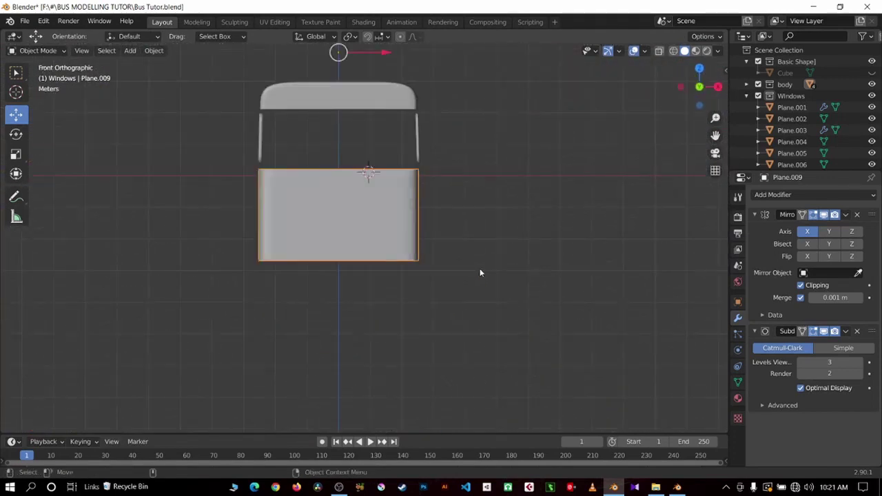
{"action": "key", "text": "Tab"}
{"action": "scroll", "coordinate": [478, 271], "scroll_direction": "up", "scroll_amount": 5}
{"action": "mouse_move", "coordinate": [478, 272]}
{"action": "middle_mouse_down"}
{"action": "mouse_move", "coordinate": [428, 364]}
{"action": "mouse_move", "coordinate": [545, 138]}
{"action": "mouse_move", "coordinate": [356, 229]}
{"action": "mouse_move", "coordinate": [377, 319]}
{"action": "mouse_move", "coordinate": [366, 306]}
{"action": "middle_mouse_up"}
{"action": "scroll", "coordinate": [545, 138], "scroll_direction": "up", "scroll_amount": 3}
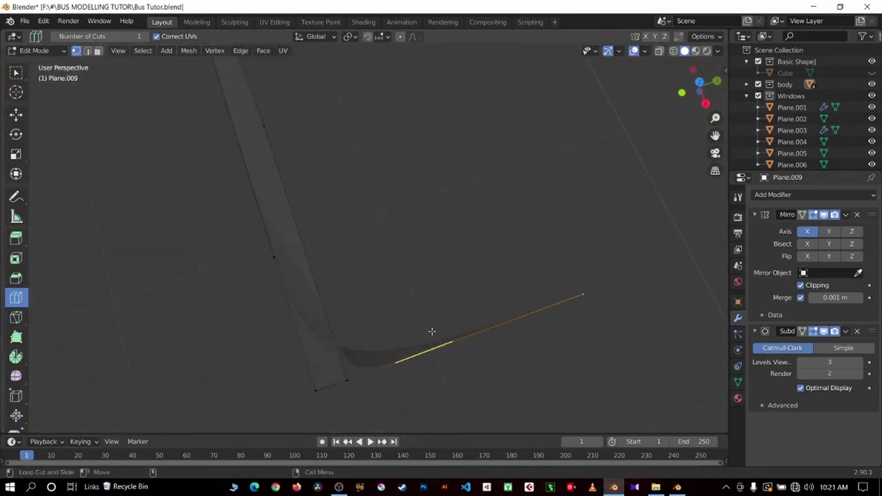
Add a loop slid toward the corner and move the adjacent edge about 0.12 m to tighten the curve.
{"action": "middle_click_drag", "start_coordinate": [431, 332], "coordinate": [411, 287]}
{"action": "left_click_drag", "start_coordinate": [411, 287], "coordinate": [413, 277]}
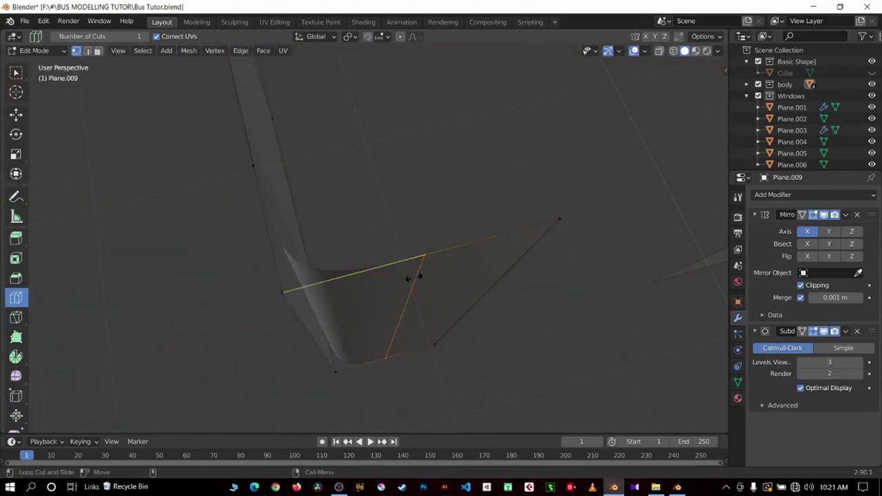
{"action": "mouse_move", "coordinate": [414, 277]}
{"action": "middle_mouse_down"}
{"action": "mouse_move", "coordinate": [386, 236]}
{"action": "mouse_move", "coordinate": [416, 270]}
{"action": "middle_mouse_up"}
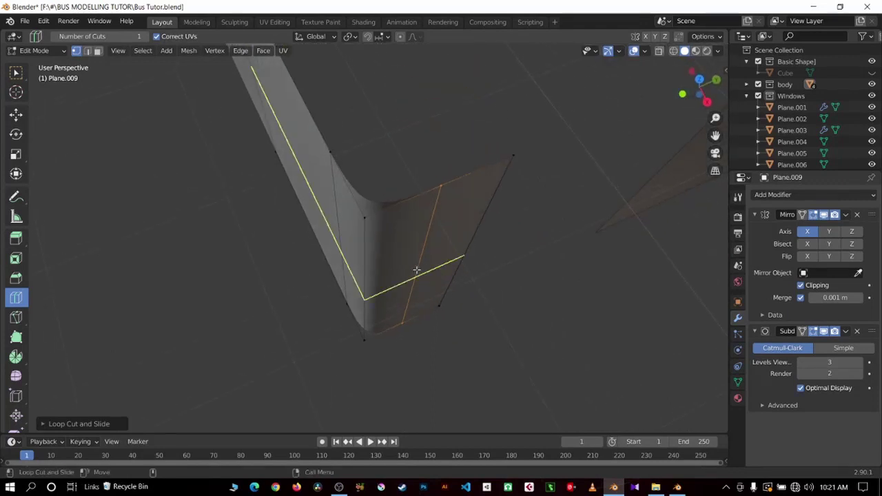
{"action": "left_click", "coordinate": [16, 115]}
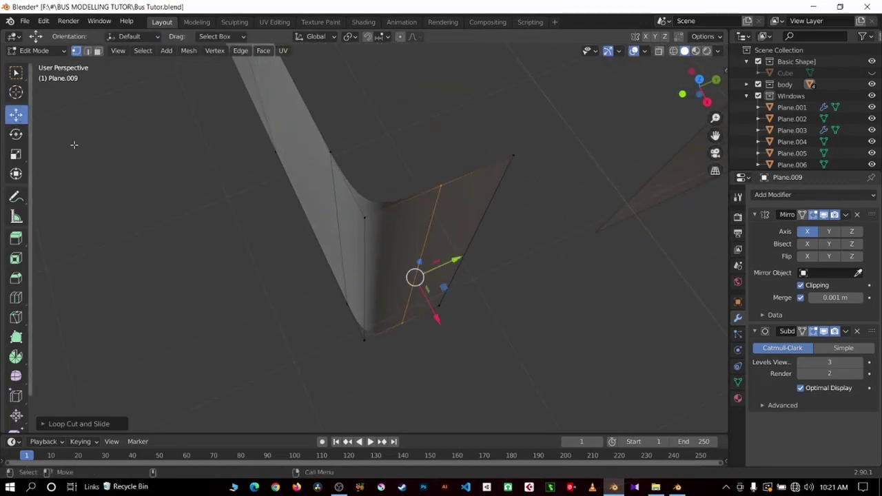
{"action": "left_click", "coordinate": [337, 235]}
{"action": "key", "text": "g"}
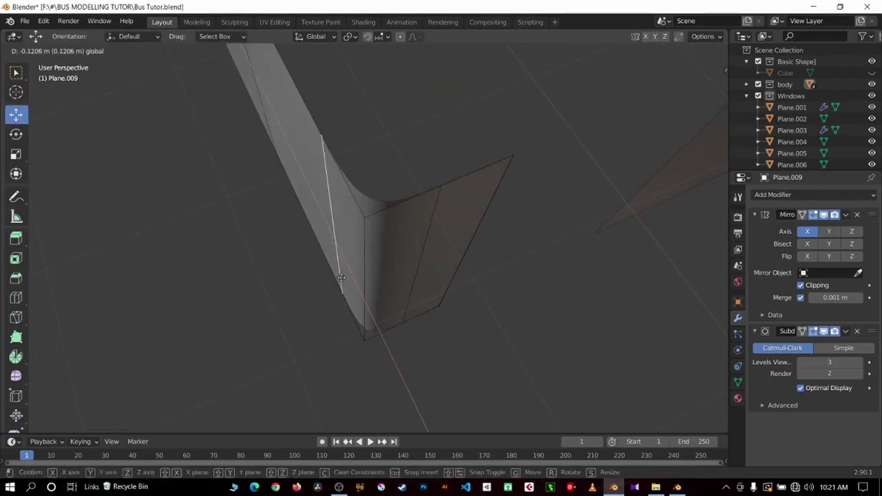
{"action": "left_click", "coordinate": [341, 277]}
{"action": "scroll", "coordinate": [341, 277], "scroll_direction": "up", "scroll_amount": 4}
{"action": "key", "text": "Tab"}
{"action": "key", "text": "KP_1"}
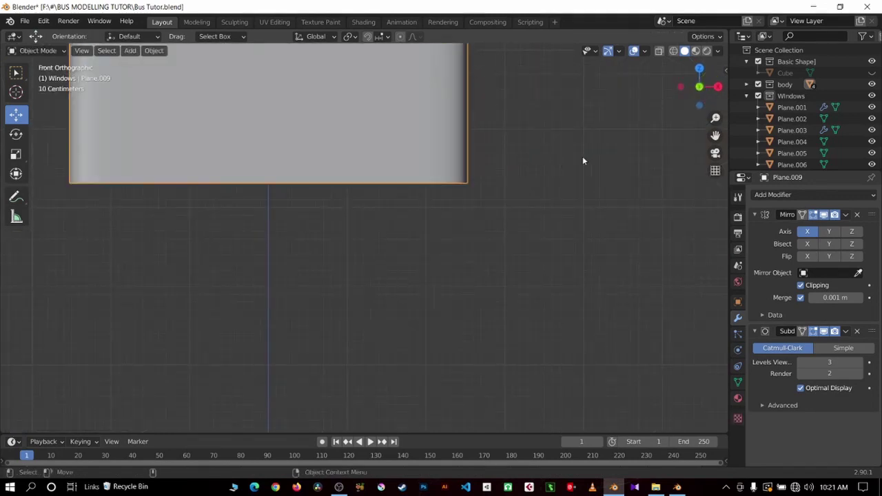
Save the bus file and check the front panel's viewport subdivision level 3.
{"action": "mouse_move", "coordinate": [582, 161]}
{"action": "middle_mouse_down"}
{"action": "mouse_move", "coordinate": [469, 223]}
{"action": "mouse_move", "coordinate": [525, 187]}
{"action": "mouse_move", "coordinate": [483, 191]}
{"action": "mouse_move", "coordinate": [502, 181]}
{"action": "mouse_move", "coordinate": [401, 216]}
{"action": "mouse_move", "coordinate": [385, 189]}
{"action": "mouse_move", "coordinate": [413, 226]}
{"action": "middle_mouse_up"}
{"action": "key", "text": "ctrl+s"}
{"action": "left_click", "coordinate": [373, 227]}
{"action": "left_click", "coordinate": [826, 365]}
{"action": "type", "text": "2"}
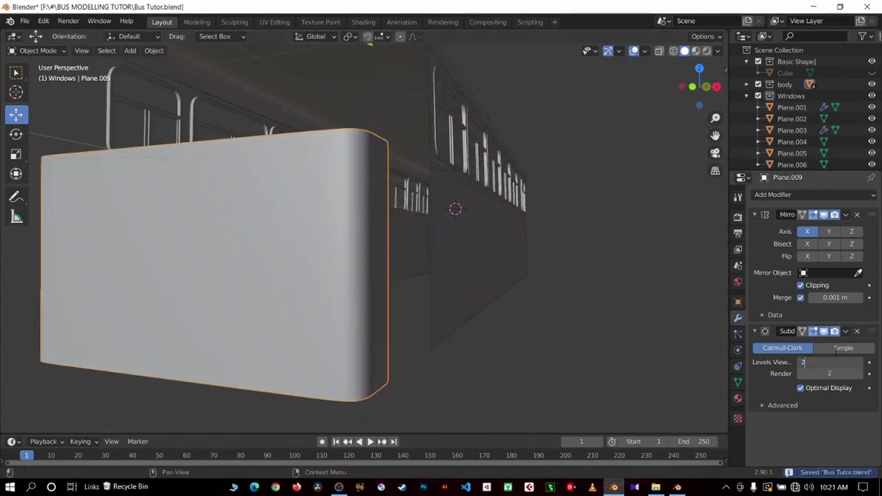
{"action": "key", "text": "Return"}
{"action": "mouse_move", "coordinate": [455, 206]}
{"action": "middle_mouse_down"}
{"action": "mouse_move", "coordinate": [400, 148]}
{"action": "mouse_move", "coordinate": [393, 158]}
{"action": "mouse_move", "coordinate": [291, 163]}
{"action": "mouse_move", "coordinate": [383, 157]}
{"action": "mouse_move", "coordinate": [355, 337]}
{"action": "middle_mouse_up"}
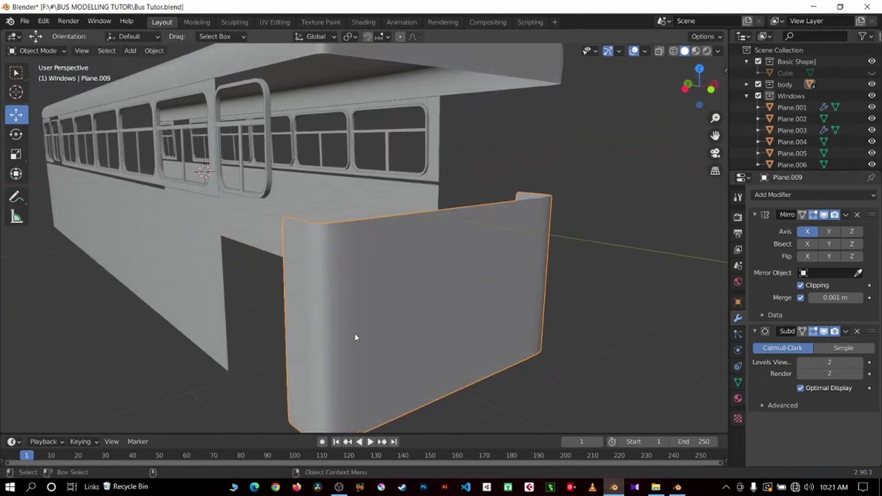
{"action": "left_click", "coordinate": [827, 364]}
{"action": "type", "text": "3"}
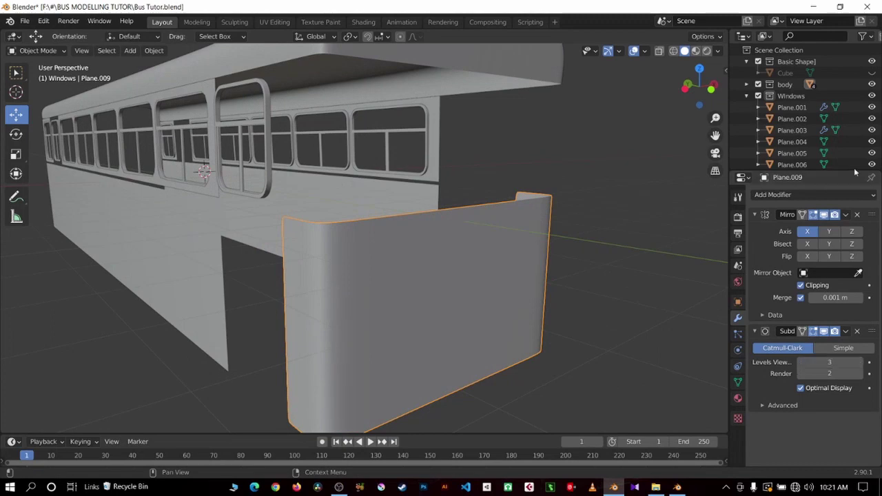
Orbit the bus and step through right-side, orthographic and front views.
{"action": "scroll", "coordinate": [663, 125], "scroll_direction": "down", "scroll_amount": 4}
{"action": "mouse_move", "coordinate": [662, 125]}
{"action": "middle_mouse_down"}
{"action": "mouse_move", "coordinate": [541, 144]}
{"action": "mouse_move", "coordinate": [547, 130]}
{"action": "middle_mouse_up"}
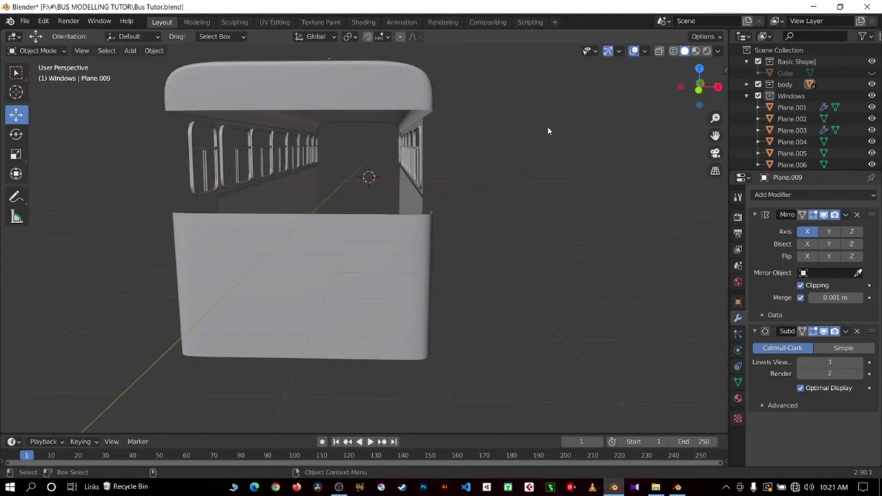
{"action": "key", "text": "KP_3"}
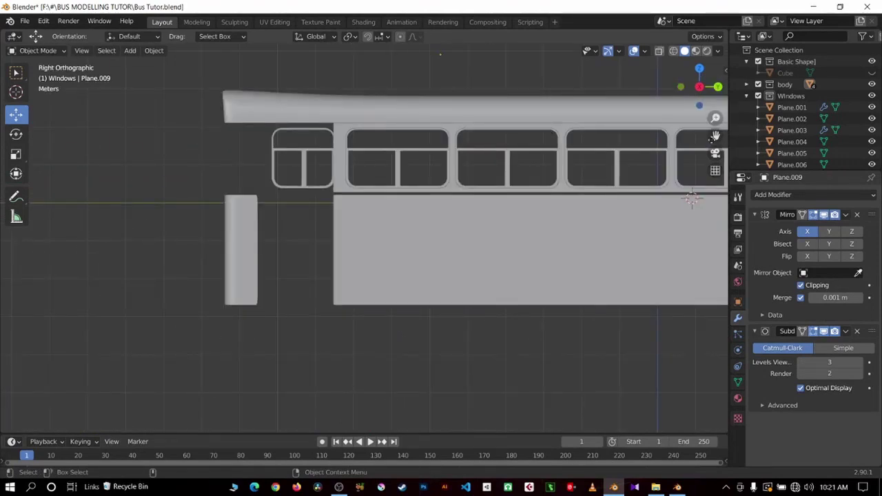
{"action": "left_click_drag", "start_coordinate": [716, 136], "coordinate": [689, 138]}
{"action": "middle_click_drag", "start_coordinate": [322, 169], "coordinate": [586, 189]}
{"action": "scroll", "coordinate": [535, 182], "scroll_direction": "down", "scroll_amount": 3}
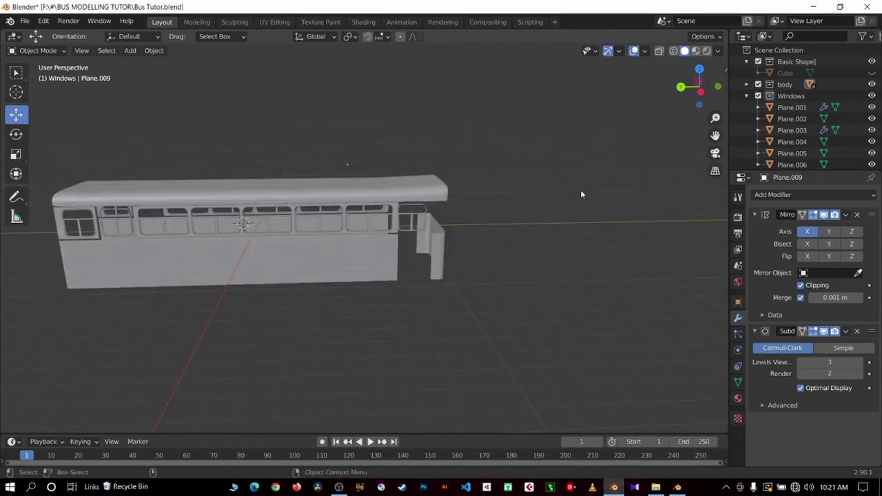
{"action": "key", "text": "KP_5"}
{"action": "key", "text": "KP_1"}
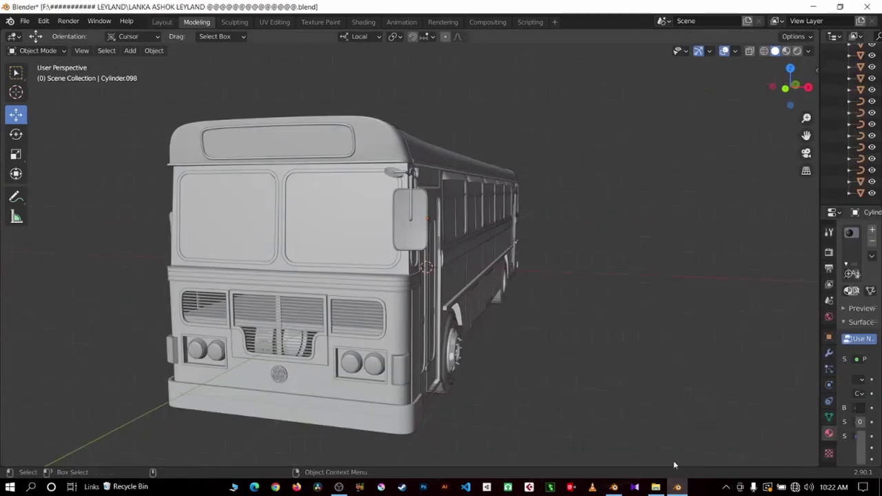
Delete the left headlight housing panel from the reference bus front.
{"action": "scroll", "coordinate": [335, 366], "scroll_direction": "up", "scroll_amount": 3}
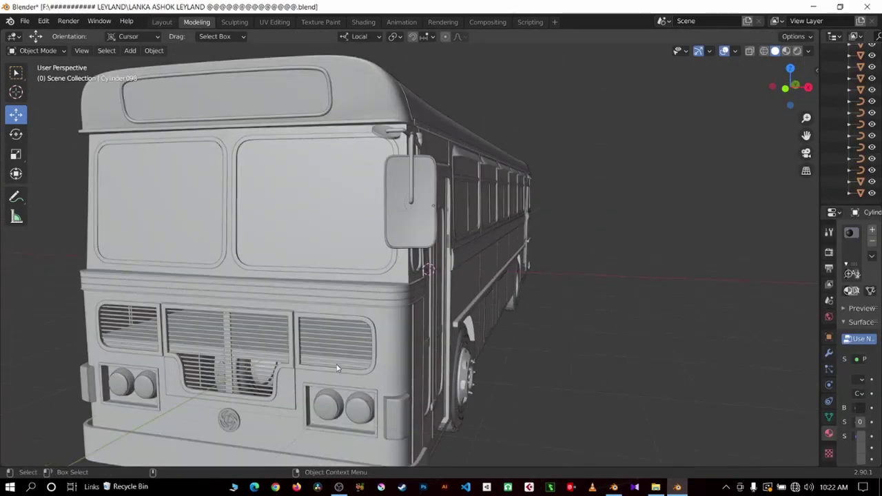
{"action": "middle_click_drag", "start_coordinate": [335, 366], "coordinate": [361, 363]}
{"action": "left_click", "coordinate": [399, 304]}
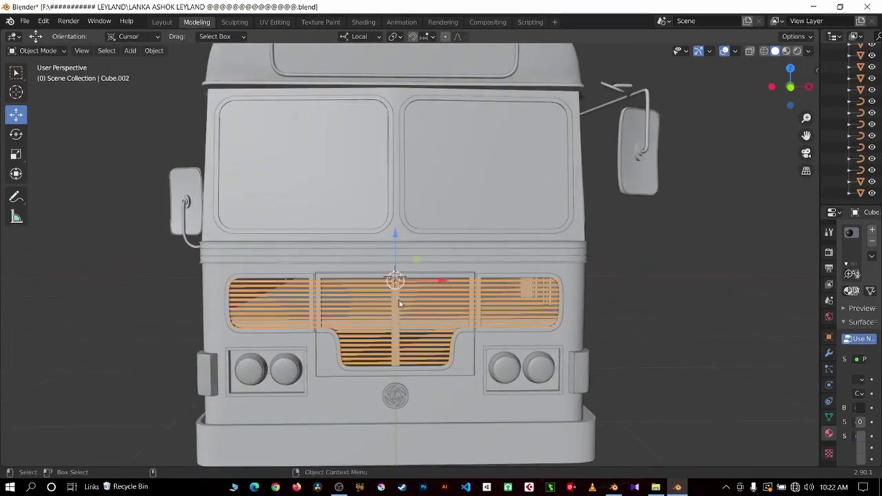
{"action": "left_click", "coordinate": [315, 348]}
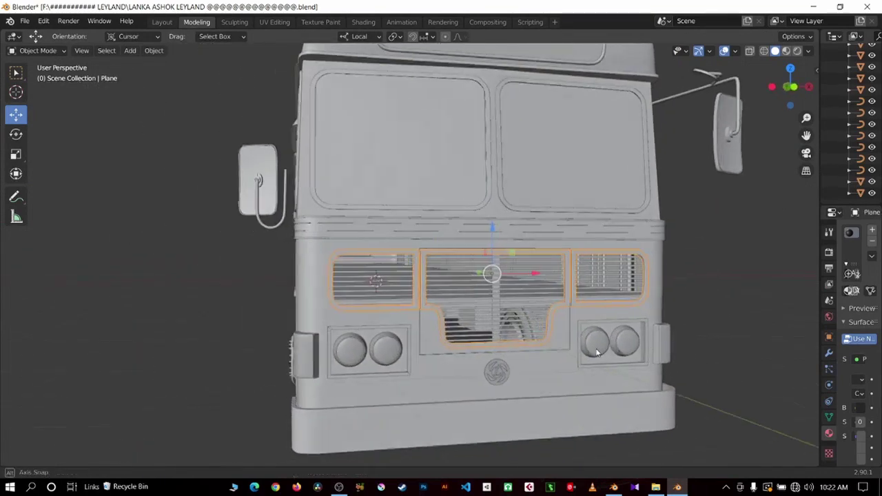
{"action": "mouse_move", "coordinate": [316, 348]}
{"action": "middle_mouse_down"}
{"action": "mouse_move", "coordinate": [822, 138]}
{"action": "mouse_move", "coordinate": [526, 300]}
{"action": "middle_mouse_up"}
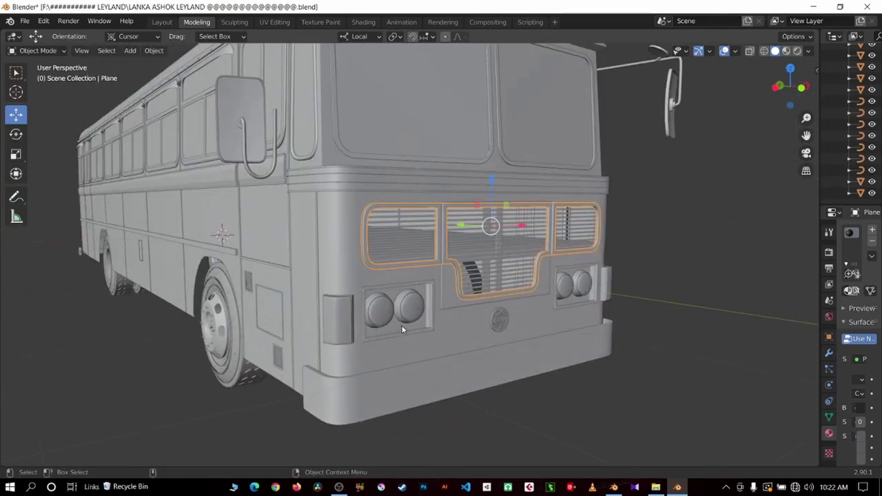
{"action": "scroll", "coordinate": [413, 331], "scroll_direction": "up", "scroll_amount": 2}
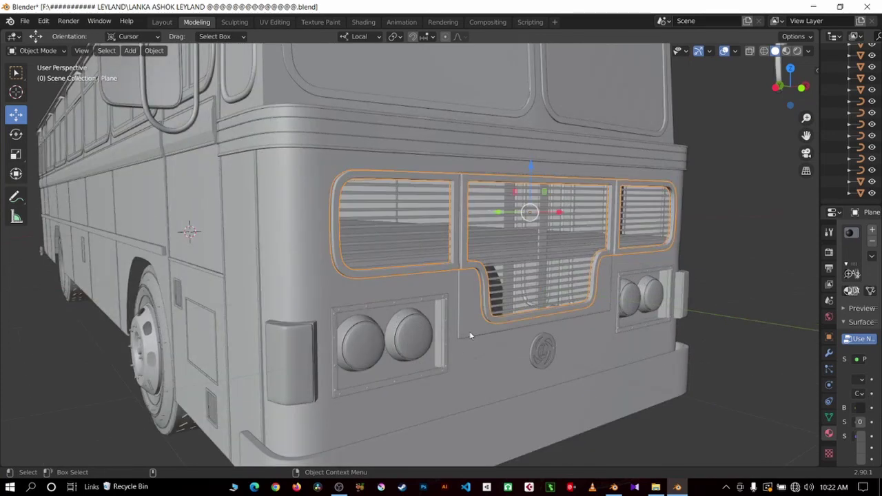
{"action": "left_click", "coordinate": [362, 340]}
{"action": "left_click", "coordinate": [334, 315]}
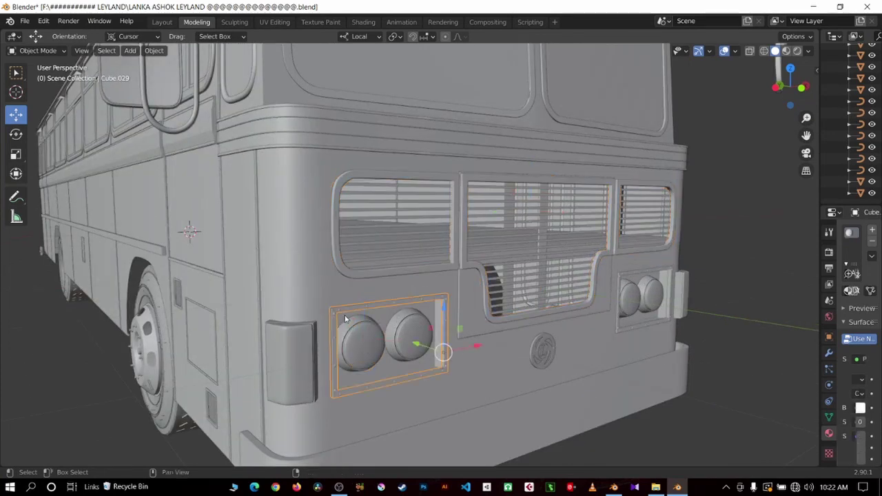
{"action": "left_click", "coordinate": [357, 329]}
{"action": "key", "text": "Delete"}
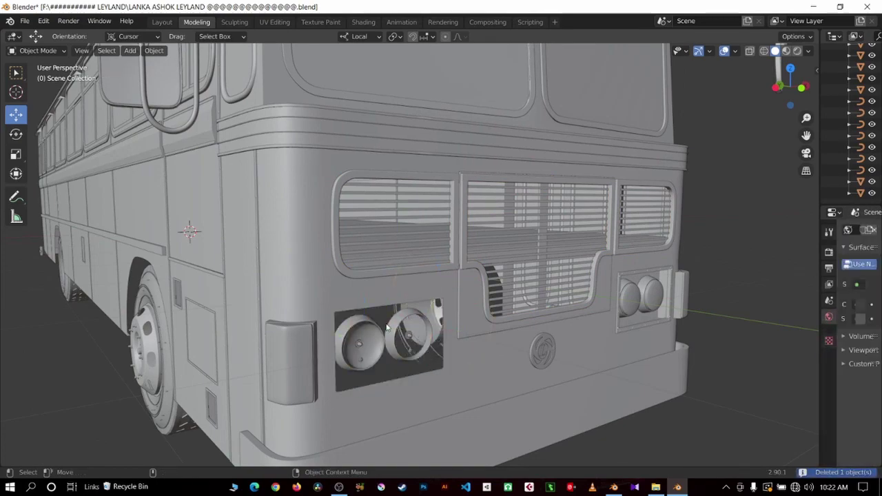
Delete the Circle headlight part and the inner headlight cylinder.
{"action": "scroll", "coordinate": [403, 360], "scroll_direction": "up", "scroll_amount": 4}
{"action": "scroll", "coordinate": [401, 357], "scroll_direction": "up", "scroll_amount": 3}
{"action": "scroll", "coordinate": [399, 353], "scroll_direction": "down", "scroll_amount": 5}
{"action": "mouse_move", "coordinate": [399, 345]}
{"action": "middle_mouse_down"}
{"action": "mouse_move", "coordinate": [416, 371]}
{"action": "mouse_move", "coordinate": [377, 320]}
{"action": "middle_mouse_up"}
{"action": "left_click", "coordinate": [417, 373], "text": "ctrl"}
{"action": "key", "text": "Delete"}
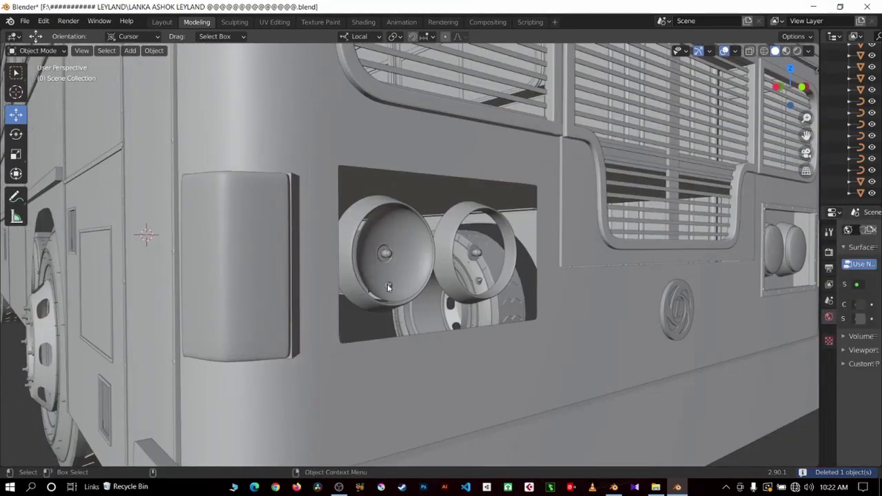
{"action": "left_click", "coordinate": [388, 287]}
{"action": "left_click", "coordinate": [403, 270]}
{"action": "left_click", "coordinate": [403, 271]}
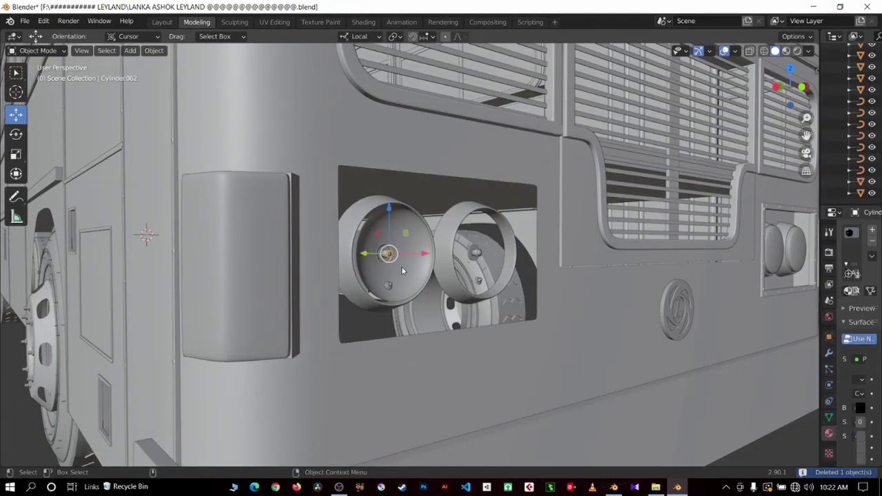
{"action": "key", "text": "Delete"}
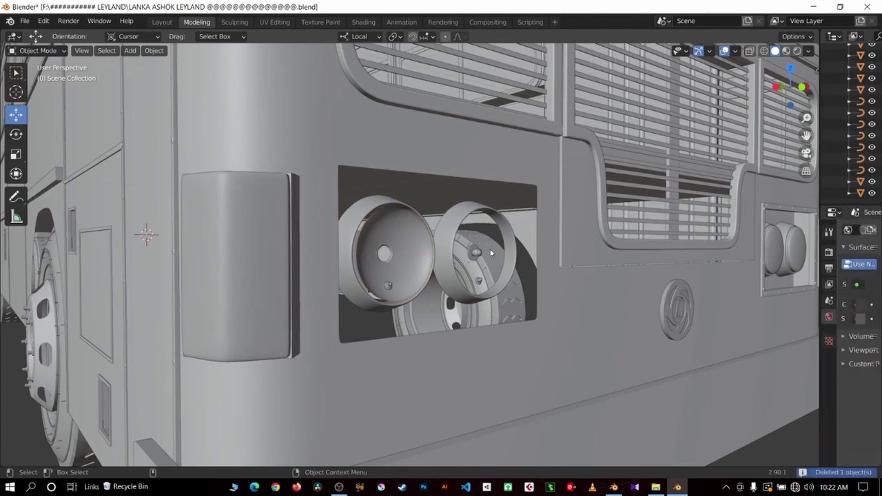
Delete the remaining headlight parts and box-select the leftover pieces in the recess to delete them.
{"action": "left_click", "coordinate": [474, 255]}
{"action": "key", "text": "Delete"}
{"action": "left_click_drag", "start_coordinate": [327, 169], "coordinate": [441, 291]}
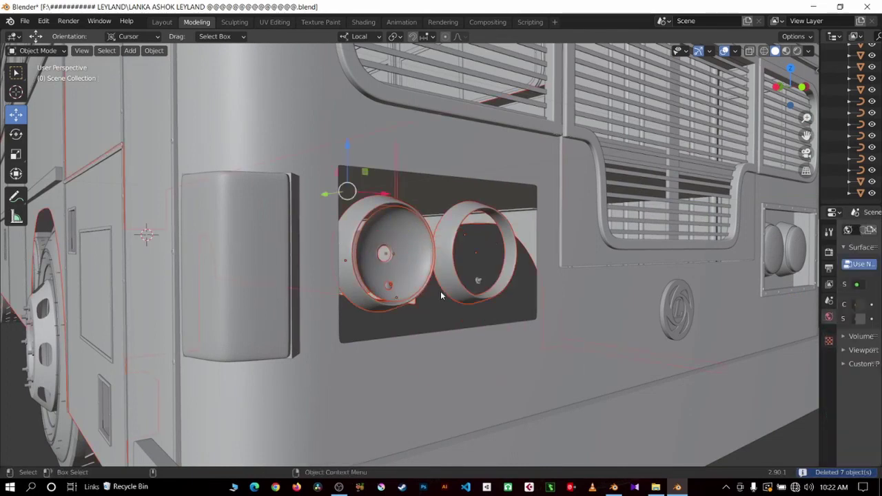
{"action": "key", "text": "Delete"}
{"action": "scroll", "coordinate": [439, 289], "scroll_direction": "down", "scroll_amount": 10}
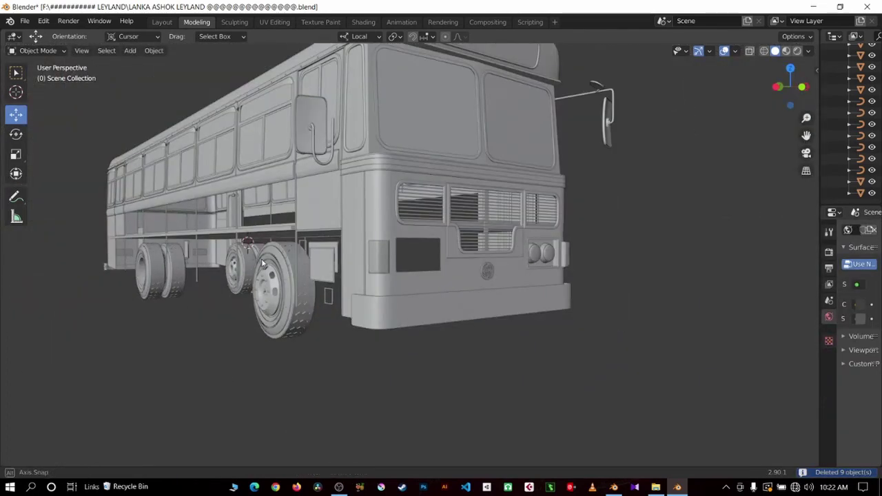
{"action": "mouse_move", "coordinate": [440, 288]}
{"action": "middle_mouse_down"}
{"action": "mouse_move", "coordinate": [268, 265]}
{"action": "mouse_move", "coordinate": [414, 286]}
{"action": "mouse_move", "coordinate": [687, 200]}
{"action": "mouse_move", "coordinate": [637, 198]}
{"action": "mouse_move", "coordinate": [661, 185]}
{"action": "mouse_move", "coordinate": [811, 151]}
{"action": "middle_mouse_up"}
{"action": "mouse_move", "coordinate": [807, 118]}
{"action": "left_mouse_down"}
{"action": "mouse_move", "coordinate": [807, 130]}
{"action": "mouse_move", "coordinate": [797, 124]}
{"action": "left_mouse_up"}
{"action": "scroll", "coordinate": [386, 269], "scroll_direction": "up", "scroll_amount": 3}
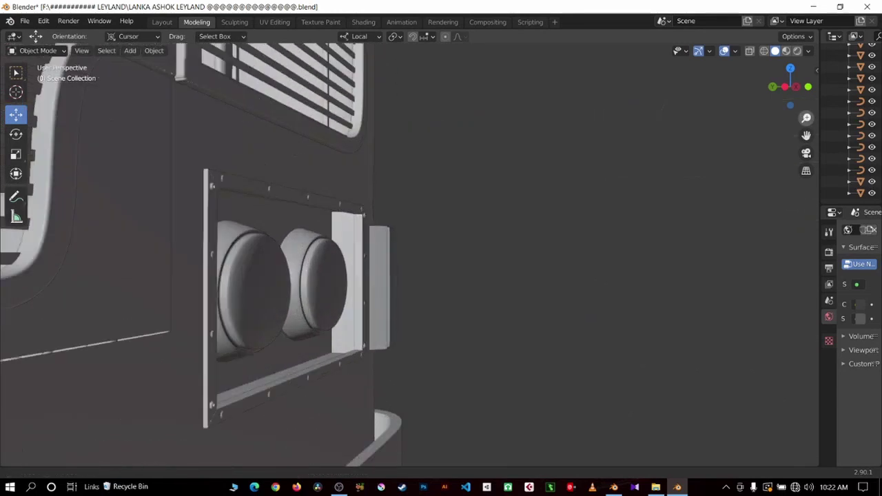
{"action": "middle_click_drag", "start_coordinate": [482, 275], "coordinate": [533, 284]}
{"action": "left_click", "coordinate": [252, 381]}
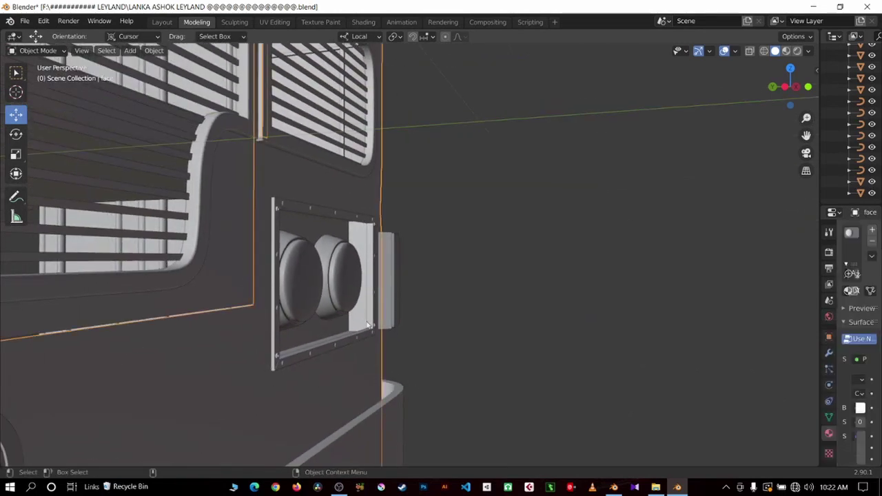
{"action": "middle_click_drag", "start_coordinate": [511, 322], "coordinate": [460, 336]}
{"action": "scroll", "coordinate": [535, 263], "scroll_direction": "down", "scroll_amount": 3}
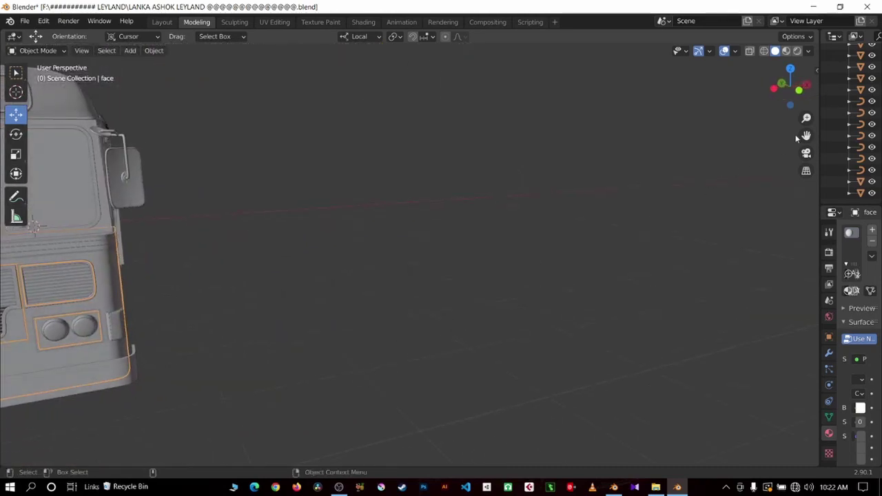
{"action": "middle_click_drag", "start_coordinate": [690, 221], "coordinate": [745, 202]}
{"action": "scroll", "coordinate": [745, 202], "scroll_direction": "down", "scroll_amount": 2}
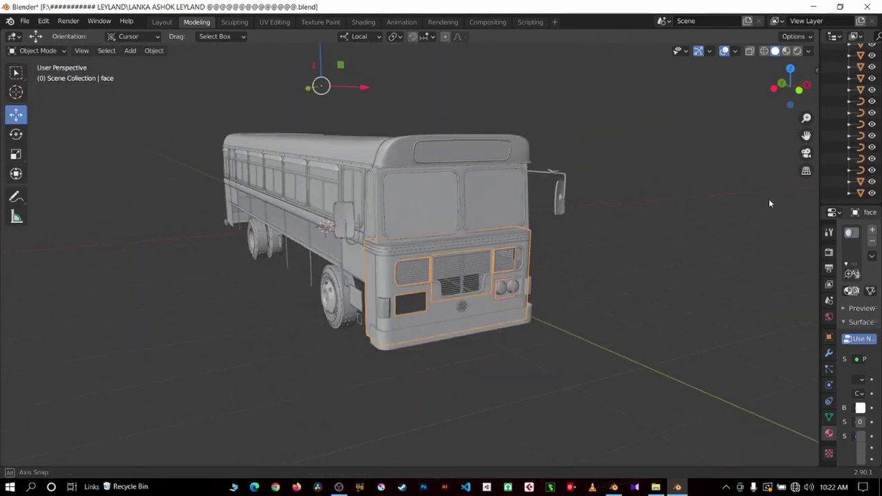
{"action": "scroll", "coordinate": [741, 242], "scroll_direction": "up", "scroll_amount": 1}
{"action": "scroll", "coordinate": [450, 282], "scroll_direction": "up", "scroll_amount": 3}
{"action": "scroll", "coordinate": [527, 301], "scroll_direction": "up", "scroll_amount": 2}
{"action": "mouse_move", "coordinate": [527, 302]}
{"action": "middle_mouse_down"}
{"action": "mouse_move", "coordinate": [527, 277]}
{"action": "mouse_move", "coordinate": [415, 243]}
{"action": "mouse_move", "coordinate": [491, 289]}
{"action": "middle_mouse_up"}
{"action": "scroll", "coordinate": [527, 278], "scroll_direction": "down", "scroll_amount": 2}
{"action": "scroll", "coordinate": [491, 289], "scroll_direction": "up", "scroll_amount": 3}
{"action": "scroll", "coordinate": [491, 289], "scroll_direction": "down", "scroll_amount": 1}
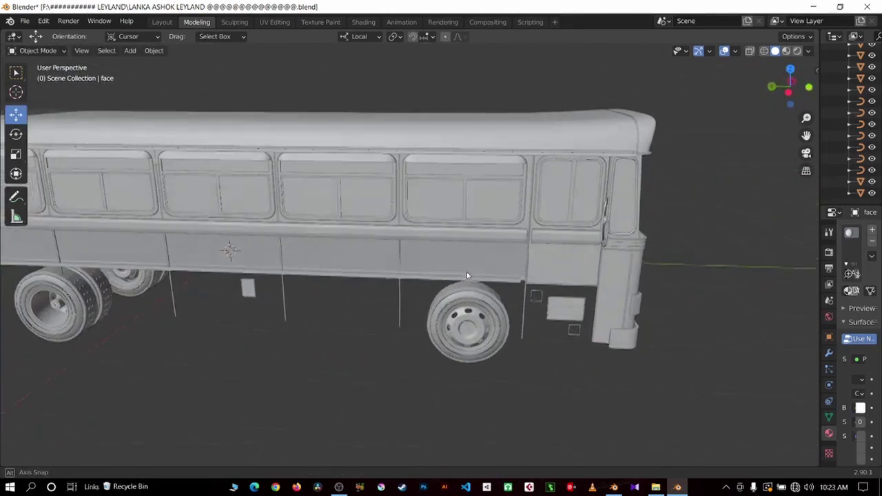
{"action": "scroll", "coordinate": [492, 289], "scroll_direction": "down", "scroll_amount": 2}
{"action": "scroll", "coordinate": [528, 293], "scroll_direction": "up", "scroll_amount": 2}
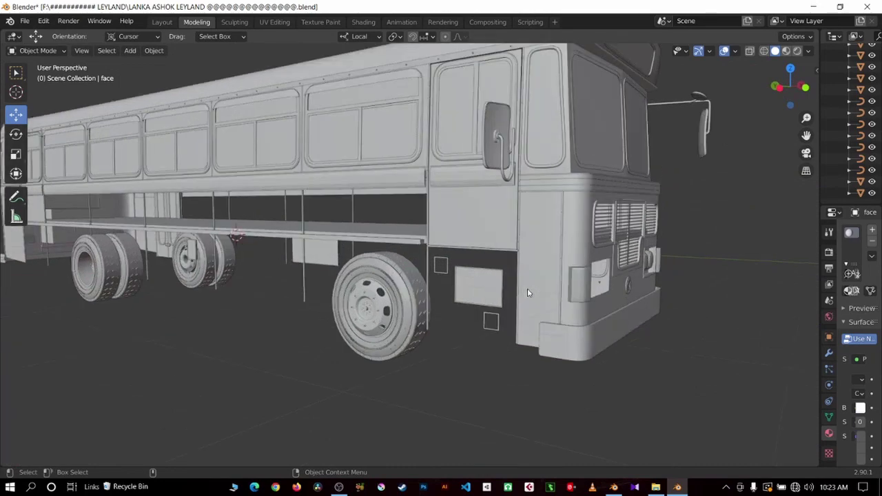
{"action": "scroll", "coordinate": [528, 293], "scroll_direction": "down", "scroll_amount": 2}
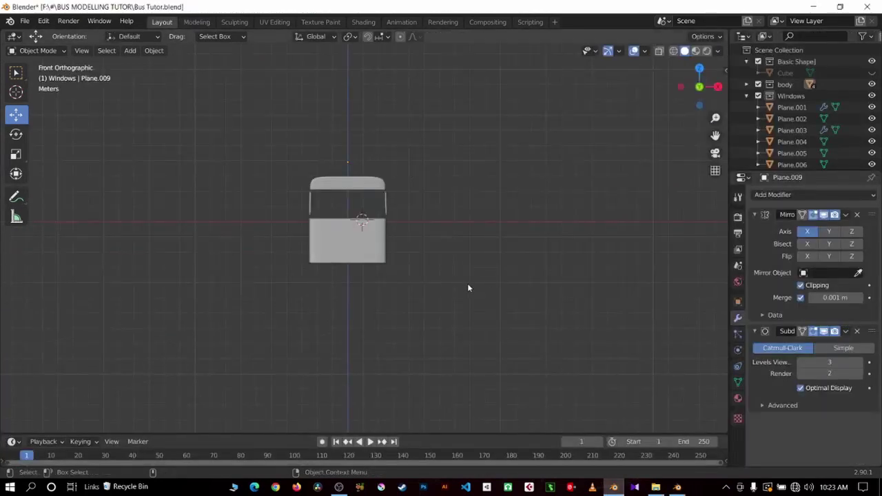
{"action": "scroll", "coordinate": [441, 275], "scroll_direction": "up", "scroll_amount": 4}
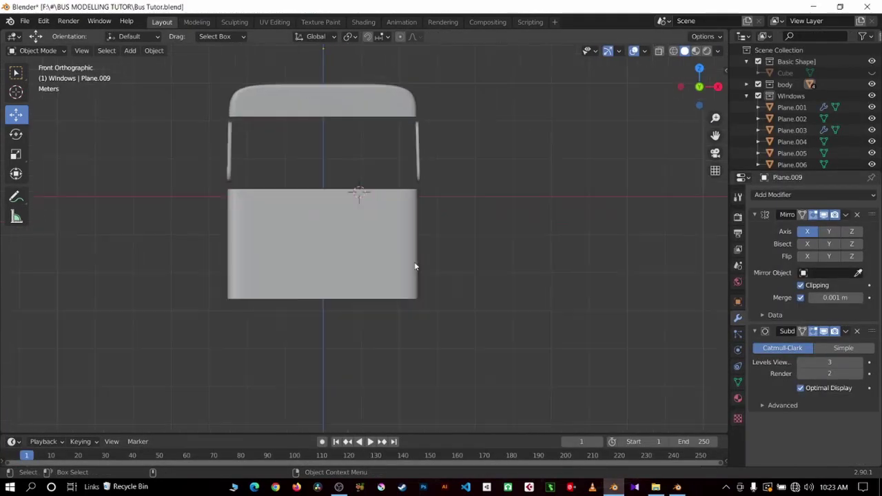
{"action": "scroll", "coordinate": [369, 264], "scroll_direction": "up", "scroll_amount": 1}
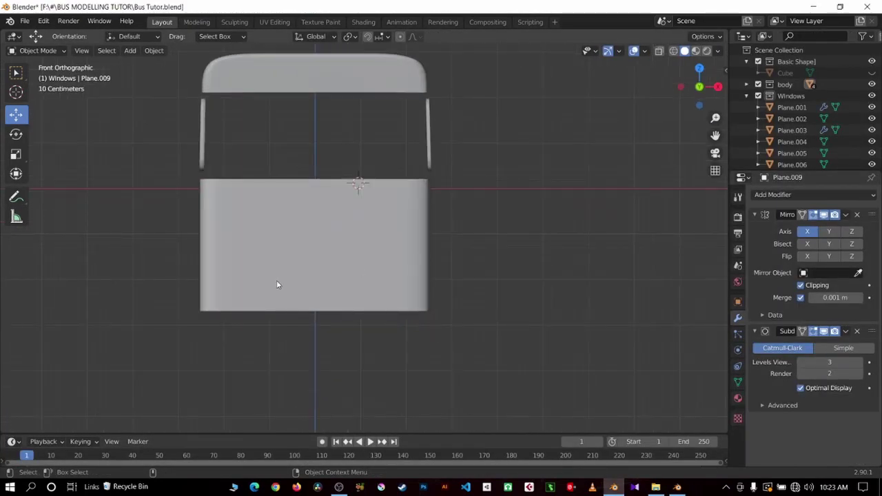
{"action": "scroll", "coordinate": [277, 285], "scroll_direction": "down", "scroll_amount": 1}
{"action": "scroll", "coordinate": [278, 284], "scroll_direction": "down", "scroll_amount": 1}
{"action": "scroll", "coordinate": [277, 285], "scroll_direction": "up", "scroll_amount": 1}
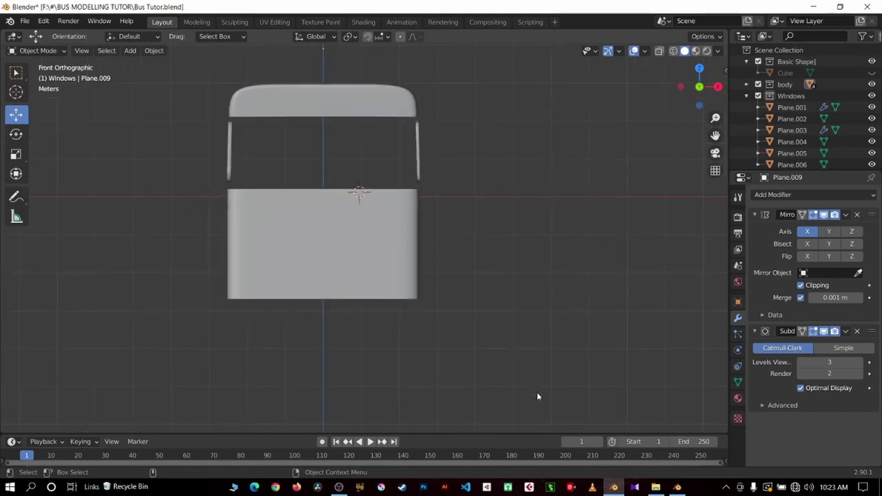
{"action": "left_click", "coordinate": [678, 487]}
Delete the front grille, the window-frame piece behind it, and the central frame piece.
{"action": "scroll", "coordinate": [509, 280], "scroll_direction": "up", "scroll_amount": 4}
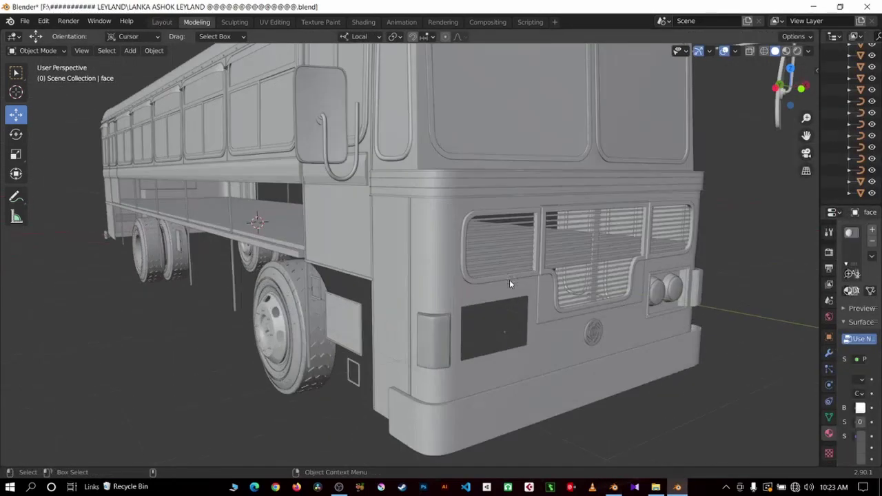
{"action": "left_click", "coordinate": [497, 261]}
{"action": "key", "text": "Delete"}
{"action": "left_click", "coordinate": [544, 269]}
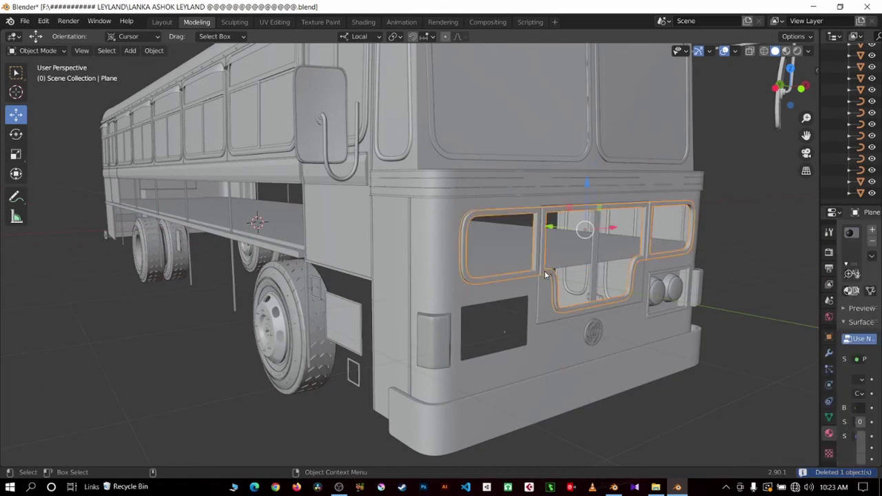
{"action": "key", "text": "Delete"}
{"action": "middle_click_drag", "start_coordinate": [615, 252], "coordinate": [412, 214]}
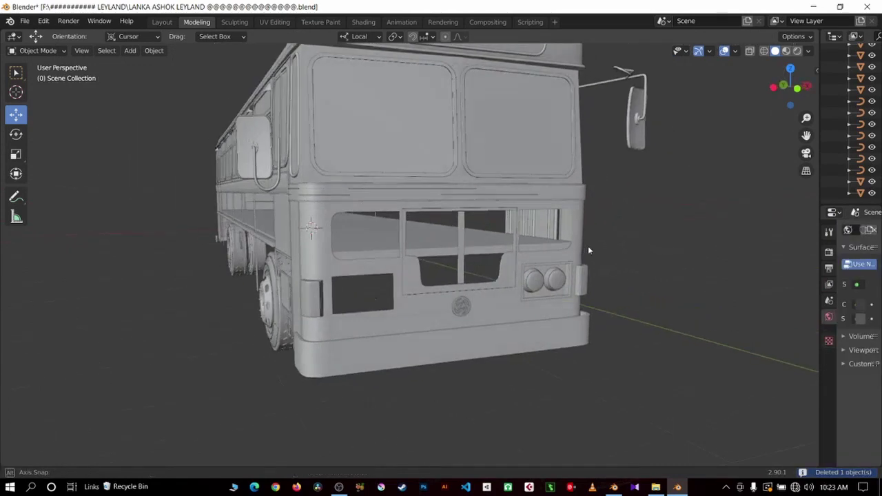
{"action": "left_click", "coordinate": [394, 213]}
{"action": "key", "text": "Delete"}
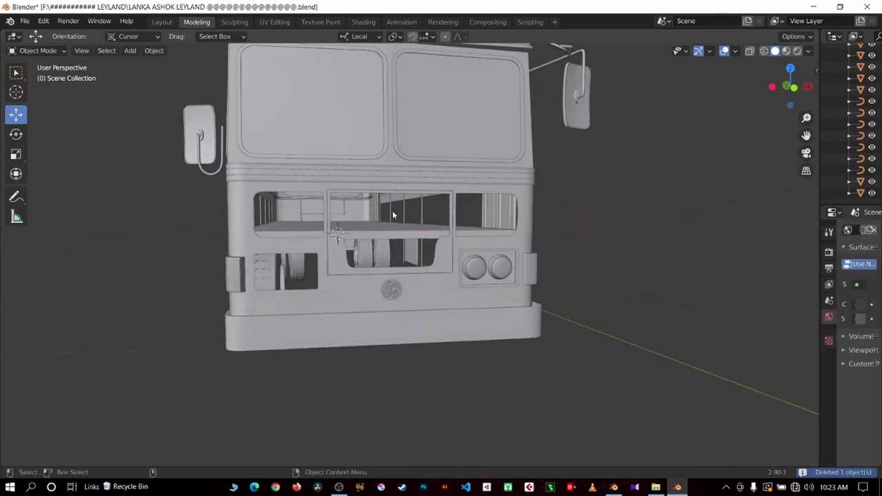
Grab the lower front frame panel Cube.013 and move it out from the bus nose.
{"action": "mouse_move", "coordinate": [392, 210]}
{"action": "middle_mouse_down"}
{"action": "mouse_move", "coordinate": [423, 240]}
{"action": "mouse_move", "coordinate": [522, 293]}
{"action": "middle_mouse_up"}
{"action": "scroll", "coordinate": [522, 293], "scroll_direction": "up", "scroll_amount": 6}
{"action": "left_click", "coordinate": [602, 401]}
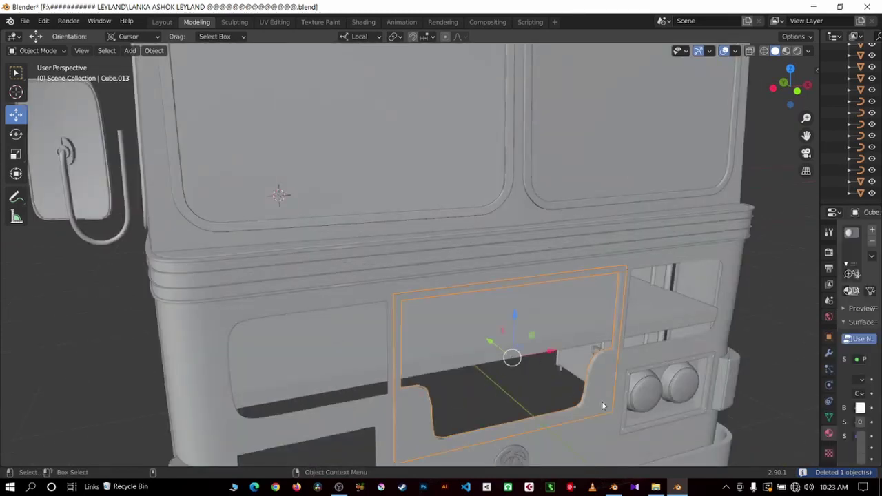
{"action": "key", "text": "g"}
{"action": "left_click", "coordinate": [560, 374]}
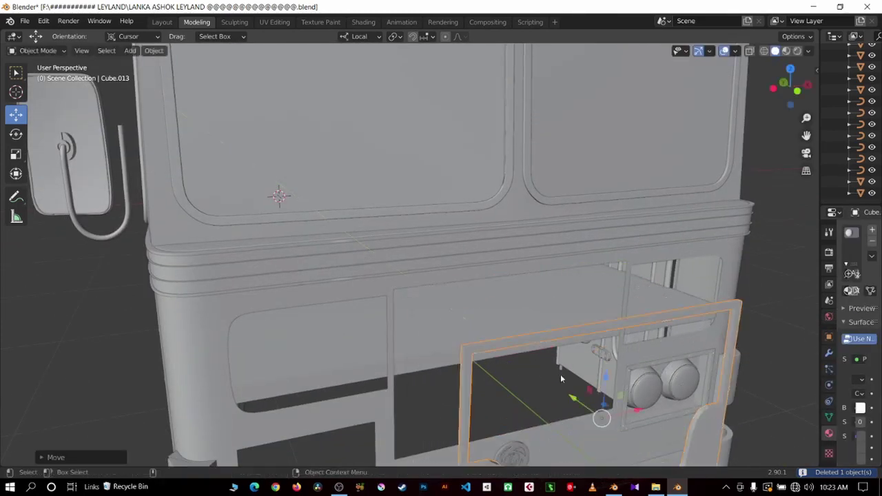
{"action": "scroll", "coordinate": [560, 375], "scroll_direction": "down", "scroll_amount": 3}
{"action": "mouse_move", "coordinate": [560, 374]}
{"action": "middle_mouse_down"}
{"action": "mouse_move", "coordinate": [572, 351]}
{"action": "mouse_move", "coordinate": [620, 359]}
{"action": "mouse_move", "coordinate": [613, 370]}
{"action": "middle_mouse_up"}
{"action": "key", "text": "alt+a"}
Drag Cube.013 further out in front of the bus and recentre the view on it.
{"action": "scroll", "coordinate": [732, 373], "scroll_direction": "up", "scroll_amount": 3}
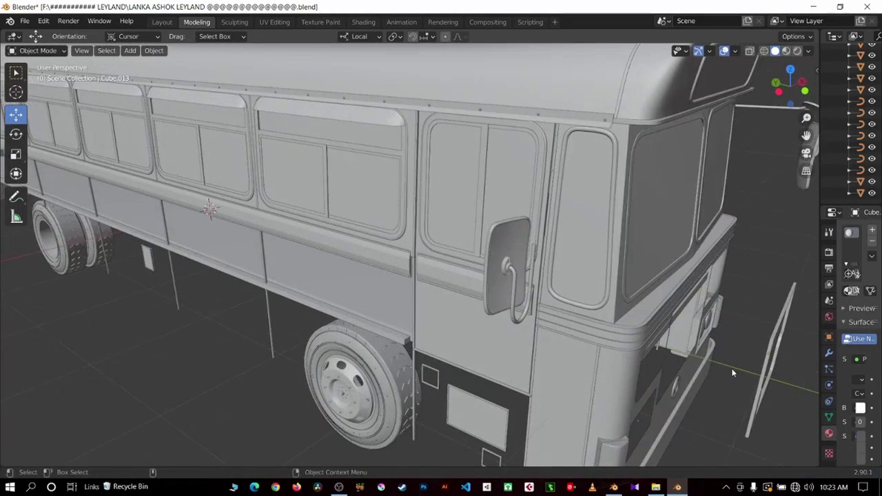
{"action": "left_click", "coordinate": [761, 402]}
{"action": "middle_click_drag", "start_coordinate": [761, 402], "coordinate": [746, 389]}
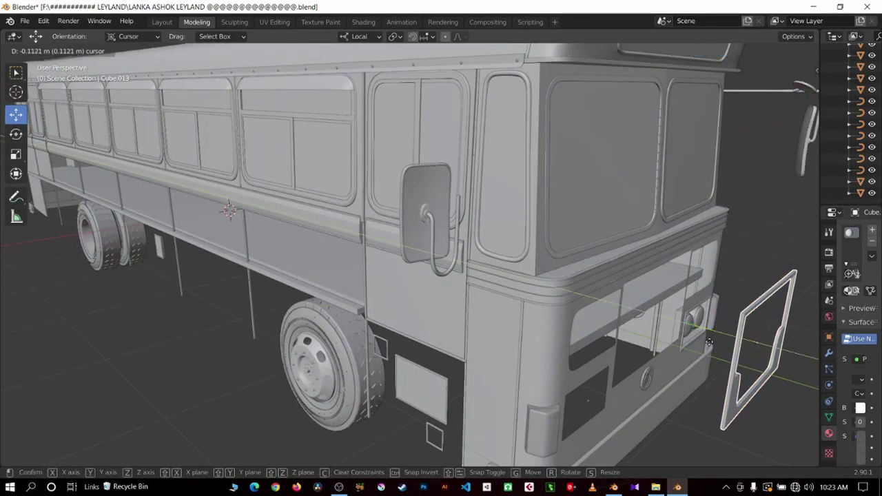
{"action": "left_click_drag", "start_coordinate": [759, 345], "coordinate": [742, 232]}
{"action": "key", "text": "alt+a"}
{"action": "mouse_move", "coordinate": [765, 217]}
{"action": "middle_mouse_down"}
{"action": "mouse_move", "coordinate": [641, 227]}
{"action": "mouse_move", "coordinate": [703, 212]}
{"action": "middle_mouse_up"}
{"action": "left_click_drag", "start_coordinate": [806, 135], "coordinate": [881, 142]}
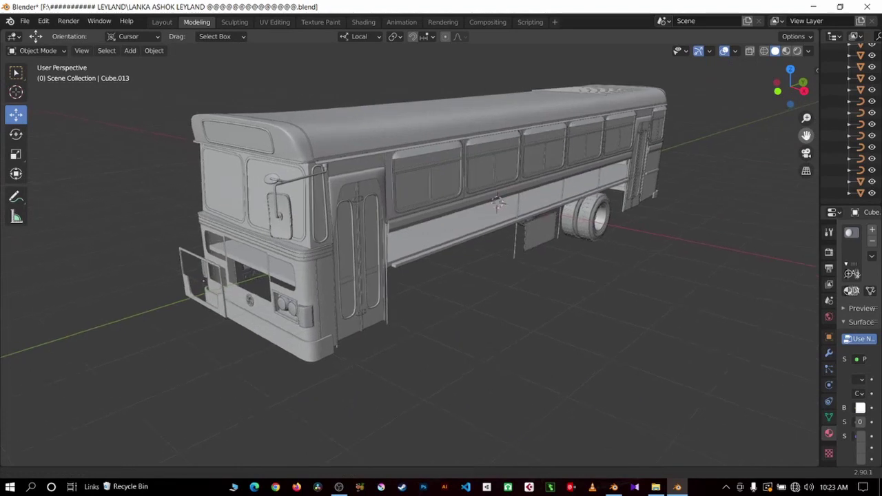
{"action": "scroll", "coordinate": [528, 203], "scroll_direction": "up", "scroll_amount": 2}
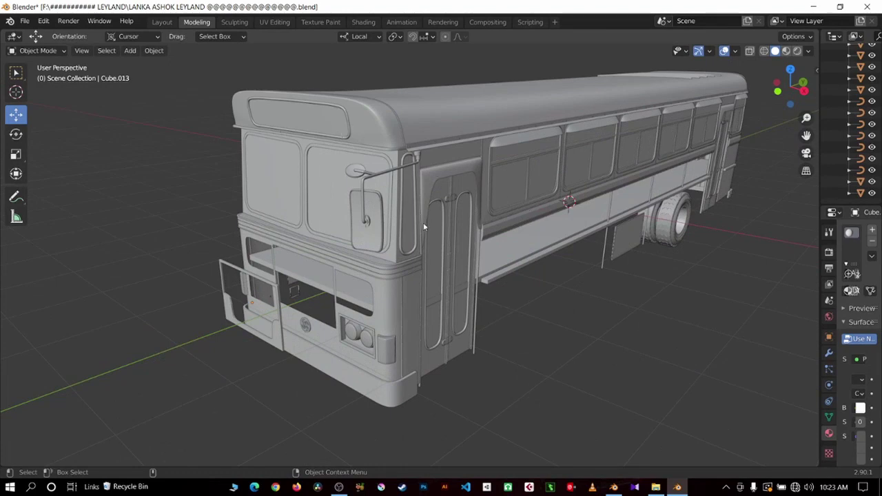
Orbit, pan and zoom around the bus to face its front.
{"action": "middle_click_drag", "start_coordinate": [271, 178], "coordinate": [455, 152]}
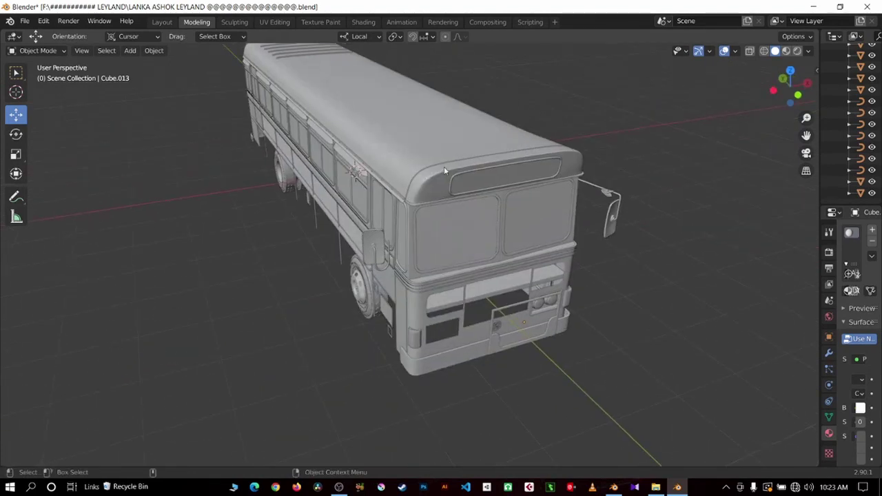
{"action": "scroll", "coordinate": [477, 143], "scroll_direction": "up", "scroll_amount": 3}
{"action": "scroll", "coordinate": [666, 97], "scroll_direction": "down", "scroll_amount": 5}
{"action": "mouse_move", "coordinate": [607, 94]}
{"action": "middle_mouse_down"}
{"action": "mouse_move", "coordinate": [582, 97]}
{"action": "mouse_move", "coordinate": [585, 126]}
{"action": "middle_mouse_up"}
{"action": "scroll", "coordinate": [581, 97], "scroll_direction": "down", "scroll_amount": 2}
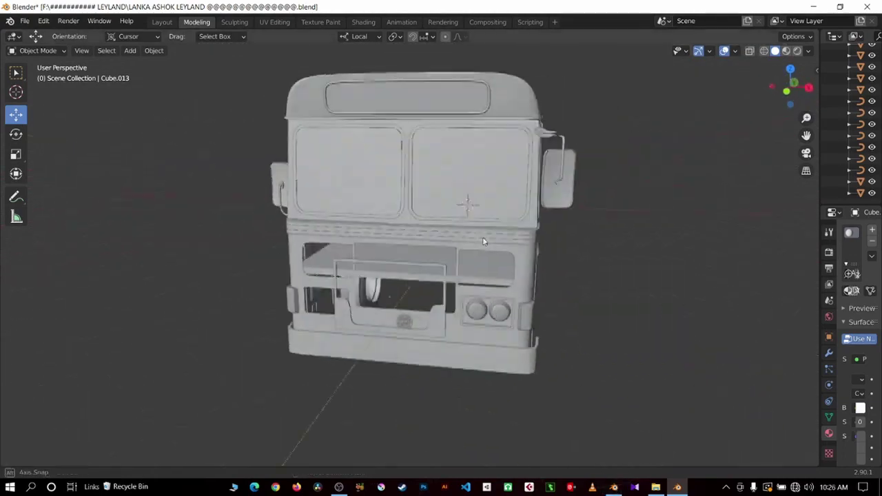
{"action": "mouse_move", "coordinate": [641, 447]}
{"action": "middle_mouse_down"}
{"action": "mouse_move", "coordinate": [648, 228]}
{"action": "mouse_move", "coordinate": [528, 227]}
{"action": "mouse_move", "coordinate": [423, 242]}
{"action": "mouse_move", "coordinate": [463, 230]}
{"action": "mouse_move", "coordinate": [471, 237]}
{"action": "mouse_move", "coordinate": [820, 145]}
{"action": "mouse_move", "coordinate": [666, 218]}
{"action": "mouse_move", "coordinate": [586, 207]}
{"action": "mouse_move", "coordinate": [593, 207]}
{"action": "middle_mouse_up"}
{"action": "scroll", "coordinate": [650, 236], "scroll_direction": "up", "scroll_amount": 3}
{"action": "scroll", "coordinate": [448, 227], "scroll_direction": "down", "scroll_amount": 2}
{"action": "scroll", "coordinate": [585, 207], "scroll_direction": "up", "scroll_amount": 4}
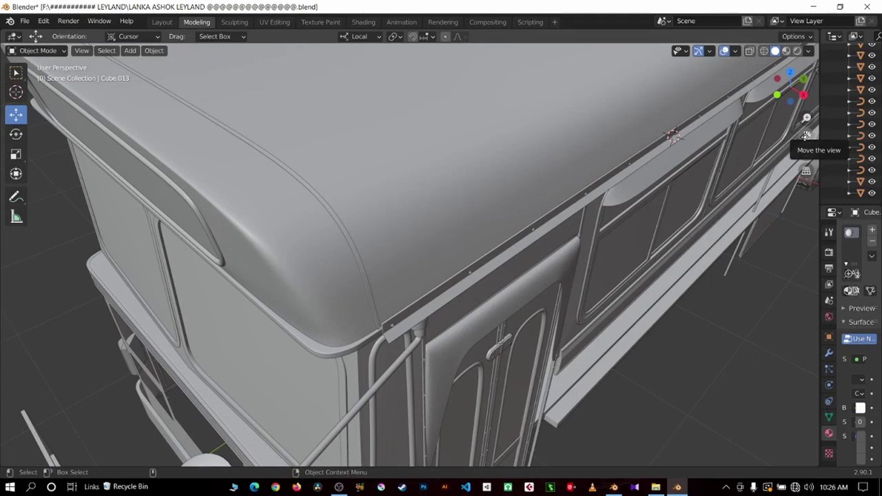
{"action": "left_click_drag", "start_coordinate": [806, 136], "coordinate": [799, 179]}
{"action": "scroll", "coordinate": [554, 235], "scroll_direction": "down", "scroll_amount": 4}
{"action": "scroll", "coordinate": [553, 225], "scroll_direction": "up", "scroll_amount": 1}
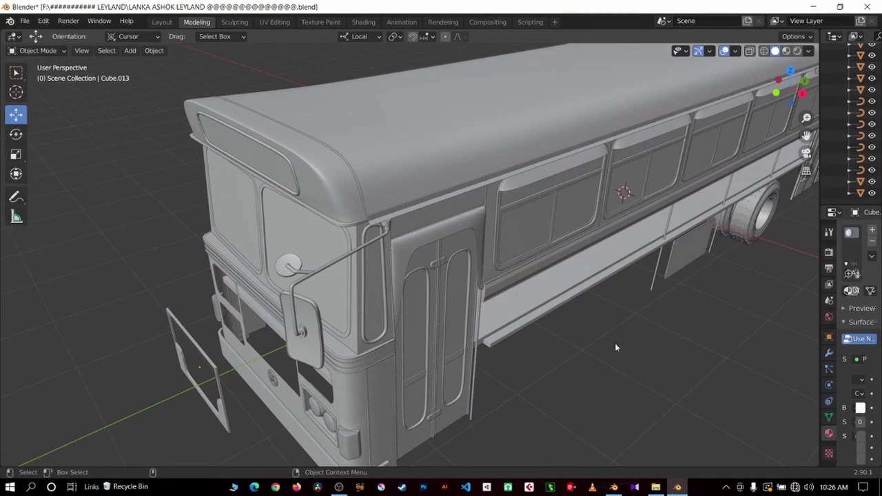
{"action": "mouse_move", "coordinate": [650, 356]}
{"action": "middle_mouse_down"}
{"action": "mouse_move", "coordinate": [635, 336]}
{"action": "mouse_move", "coordinate": [680, 344]}
{"action": "middle_mouse_up"}
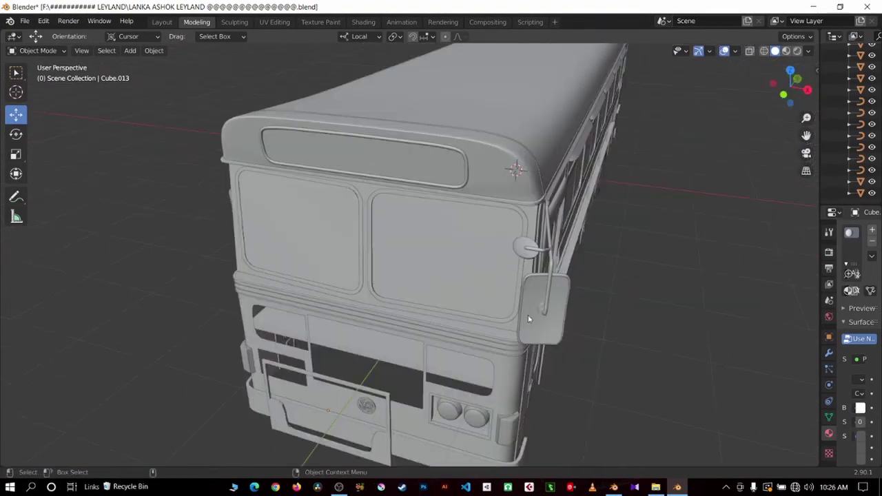
{"action": "scroll", "coordinate": [308, 239], "scroll_direction": "up", "scroll_amount": 5}
Select the left and right front window panels, side mirror and window frame panels to inspect them.
{"action": "left_click", "coordinate": [308, 238]}
{"action": "left_click", "coordinate": [336, 252]}
{"action": "left_click", "coordinate": [383, 193]}
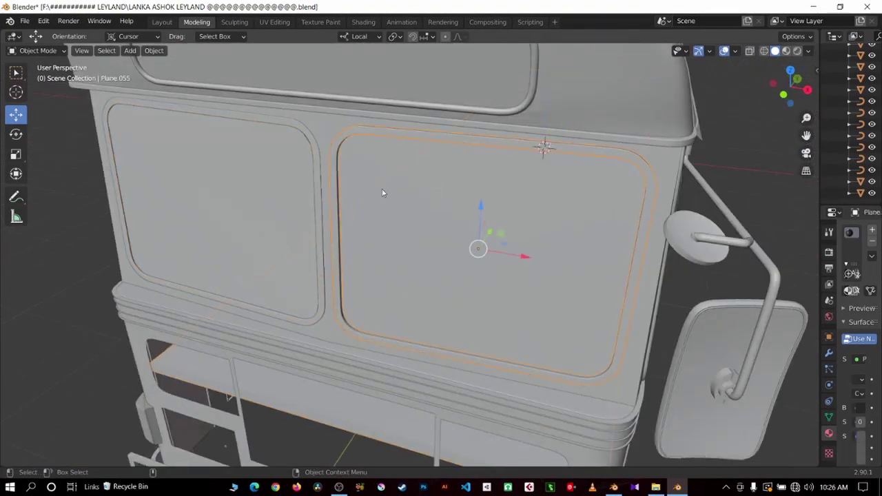
{"action": "left_click", "coordinate": [697, 304]}
{"action": "mouse_move", "coordinate": [592, 302]}
{"action": "middle_mouse_down"}
{"action": "mouse_move", "coordinate": [555, 349]}
{"action": "mouse_move", "coordinate": [564, 360]}
{"action": "middle_mouse_up"}
{"action": "scroll", "coordinate": [559, 346], "scroll_direction": "down", "scroll_amount": 1}
{"action": "scroll", "coordinate": [569, 350], "scroll_direction": "down", "scroll_amount": 2}
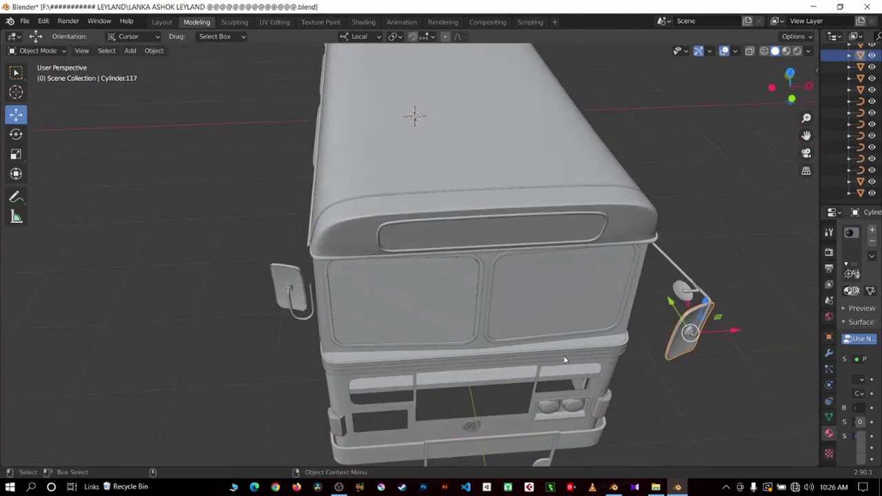
{"action": "left_click", "coordinate": [486, 348]}
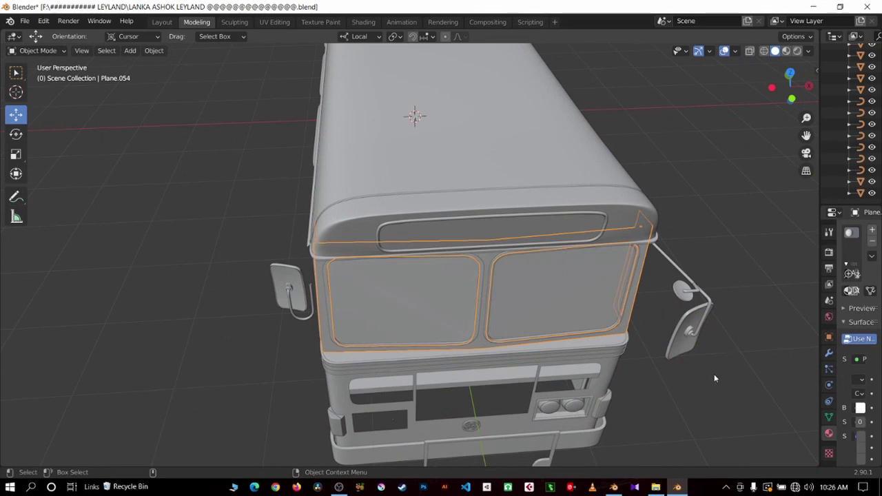
{"action": "left_click", "coordinate": [690, 382]}
Zoom and orbit to a front three-quarter view of the bus.
{"action": "scroll", "coordinate": [698, 373], "scroll_direction": "up", "scroll_amount": 1}
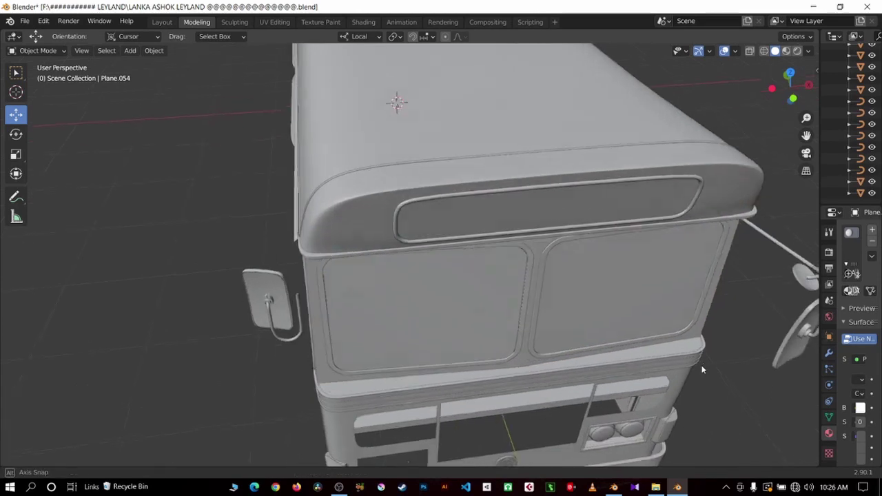
{"action": "scroll", "coordinate": [384, 388], "scroll_direction": "up", "scroll_amount": 2}
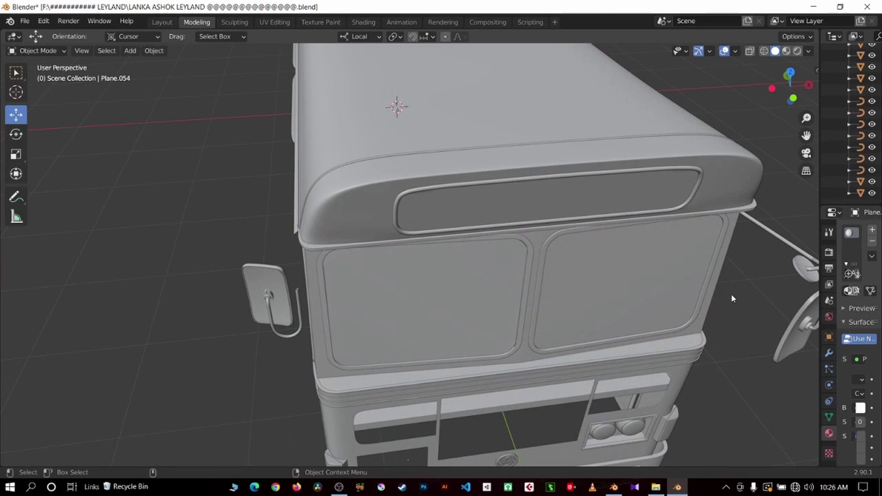
{"action": "scroll", "coordinate": [460, 108], "scroll_direction": "up", "scroll_amount": 2}
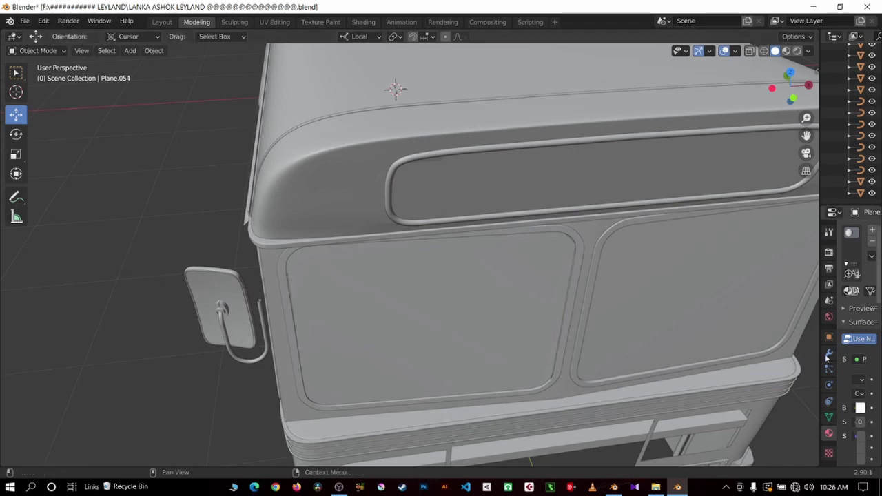
{"action": "mouse_move", "coordinate": [546, 395]}
{"action": "middle_mouse_down"}
{"action": "mouse_move", "coordinate": [598, 393]}
{"action": "mouse_move", "coordinate": [607, 367]}
{"action": "mouse_move", "coordinate": [566, 366]}
{"action": "mouse_move", "coordinate": [533, 348]}
{"action": "mouse_move", "coordinate": [531, 330]}
{"action": "mouse_move", "coordinate": [611, 299]}
{"action": "mouse_move", "coordinate": [711, 321]}
{"action": "mouse_move", "coordinate": [731, 338]}
{"action": "mouse_move", "coordinate": [543, 366]}
{"action": "middle_mouse_up"}
{"action": "scroll", "coordinate": [543, 362], "scroll_direction": "down", "scroll_amount": 3}
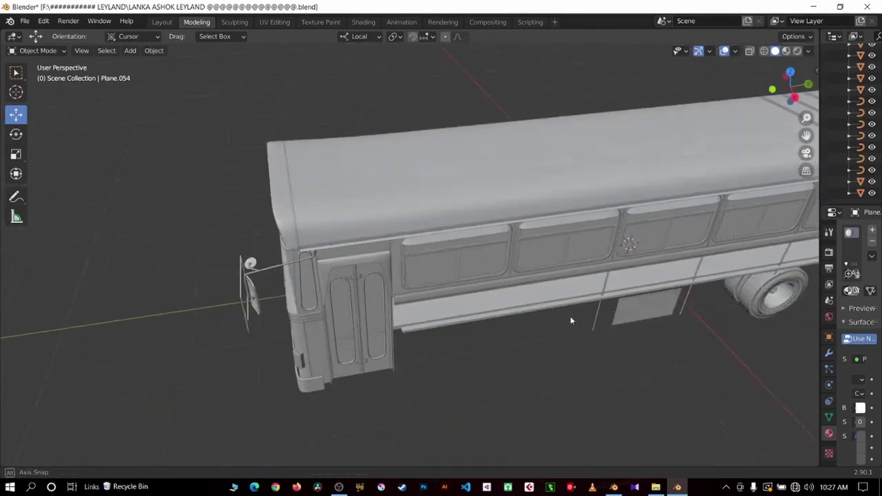
{"action": "scroll", "coordinate": [570, 315], "scroll_direction": "down", "scroll_amount": 3}
{"action": "scroll", "coordinate": [530, 287], "scroll_direction": "down", "scroll_amount": 3}
{"action": "scroll", "coordinate": [549, 309], "scroll_direction": "down", "scroll_amount": 2}
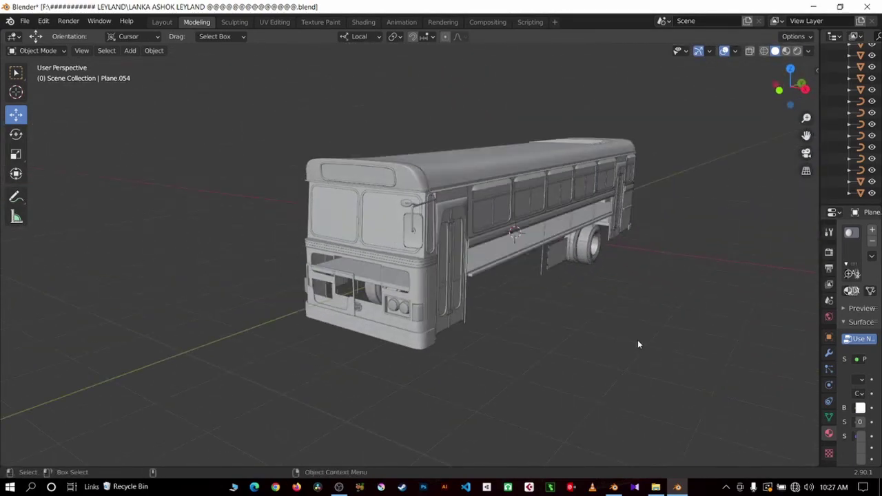
In the Bus Tutor file, duplicate the front panel and raise the copy to the roof line.
{"action": "left_click", "coordinate": [614, 487]}
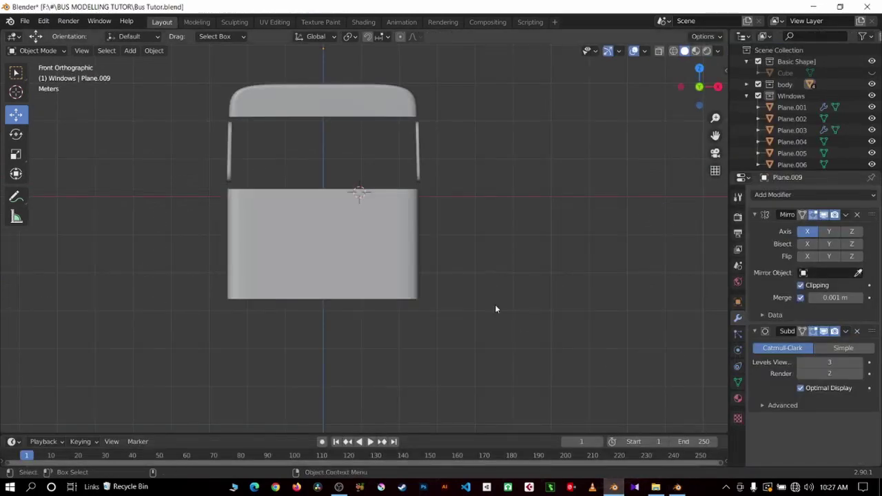
{"action": "mouse_move", "coordinate": [495, 305]}
{"action": "middle_mouse_down"}
{"action": "mouse_move", "coordinate": [518, 321]}
{"action": "mouse_move", "coordinate": [548, 308]}
{"action": "mouse_move", "coordinate": [562, 314]}
{"action": "mouse_move", "coordinate": [467, 296]}
{"action": "middle_mouse_up"}
{"action": "left_click", "coordinate": [464, 297]}
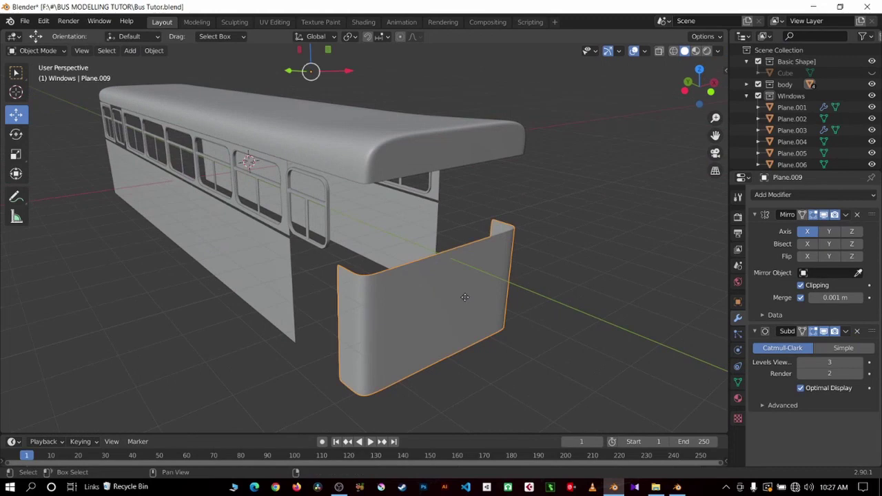
{"action": "key", "text": "shift+d"}
{"action": "right_click", "coordinate": [440, 237]}
{"action": "scroll", "coordinate": [505, 200], "scroll_direction": "down", "scroll_amount": 1}
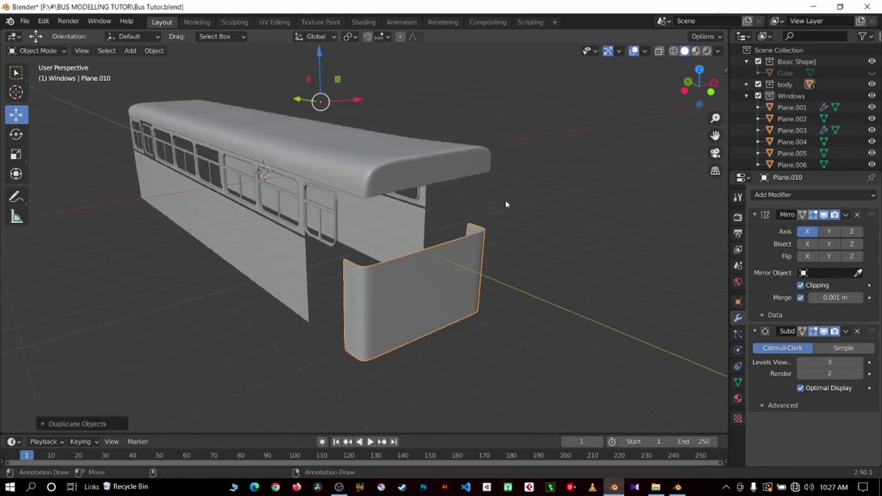
{"action": "scroll", "coordinate": [441, 171], "scroll_direction": "down", "scroll_amount": 1}
{"action": "left_click_drag", "start_coordinate": [327, 88], "coordinate": [326, 46]}
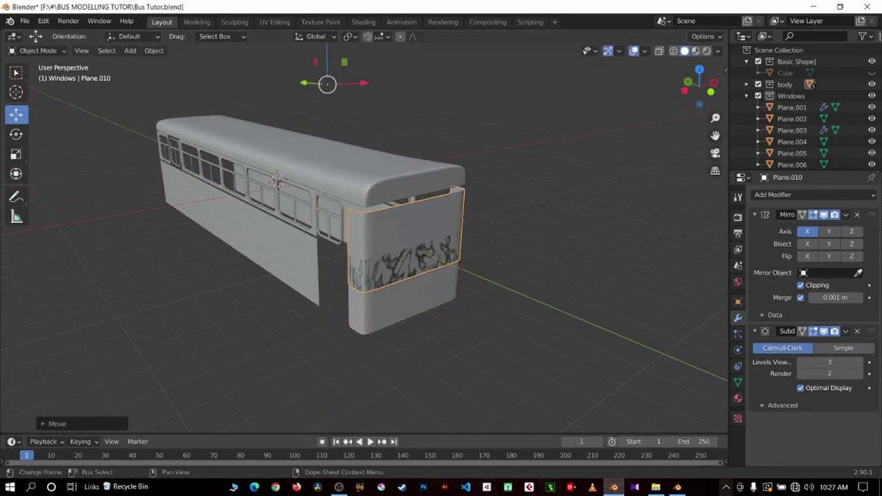
Remove the copy's Subdivision modifier, shade it flat and enter Edit Mode.
{"action": "left_click", "coordinate": [858, 331]}
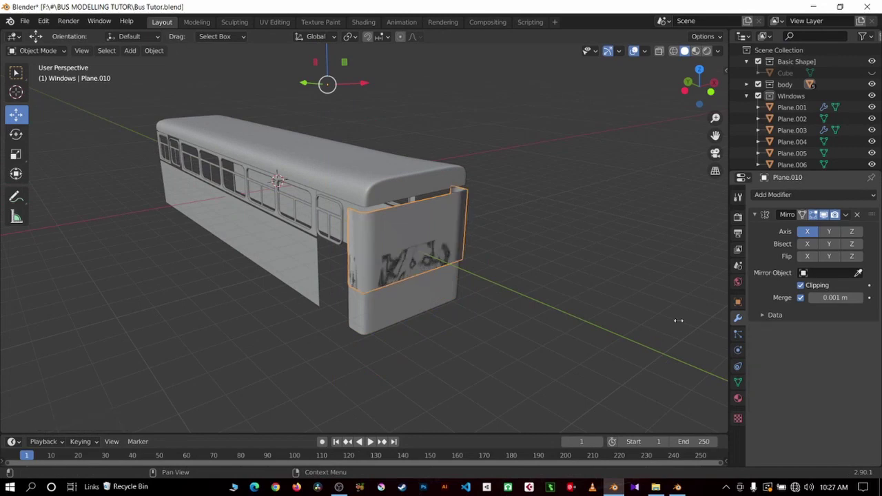
{"action": "mouse_move", "coordinate": [681, 318]}
{"action": "middle_mouse_down"}
{"action": "mouse_move", "coordinate": [520, 273]}
{"action": "mouse_move", "coordinate": [490, 288]}
{"action": "middle_mouse_up"}
{"action": "scroll", "coordinate": [486, 274], "scroll_direction": "up", "scroll_amount": 2}
{"action": "right_click", "coordinate": [485, 274]}
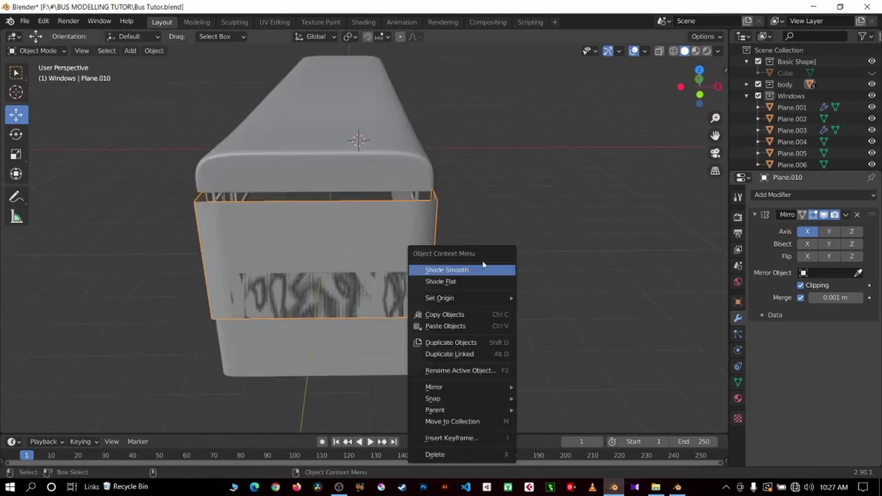
{"action": "left_click", "coordinate": [490, 283]}
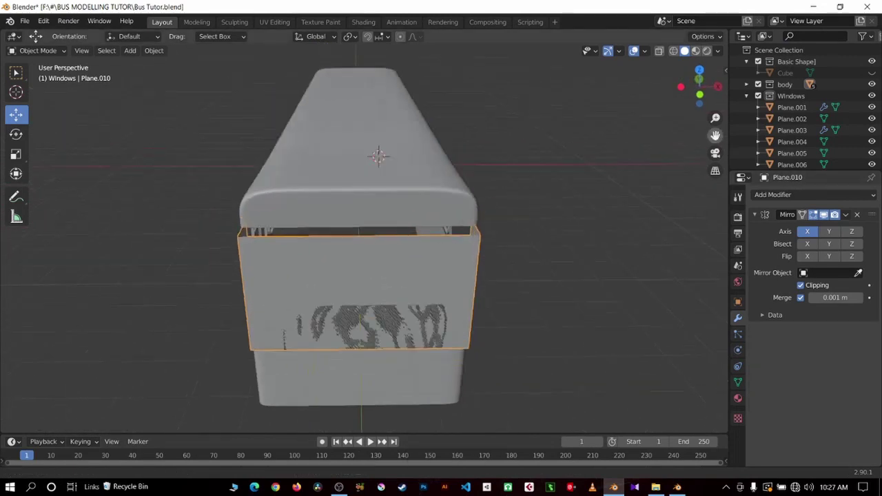
{"action": "mouse_move", "coordinate": [724, 150]}
{"action": "middle_mouse_down"}
{"action": "mouse_move", "coordinate": [517, 209]}
{"action": "mouse_move", "coordinate": [491, 195]}
{"action": "mouse_move", "coordinate": [386, 262]}
{"action": "middle_mouse_up"}
{"action": "key", "text": "Tab"}
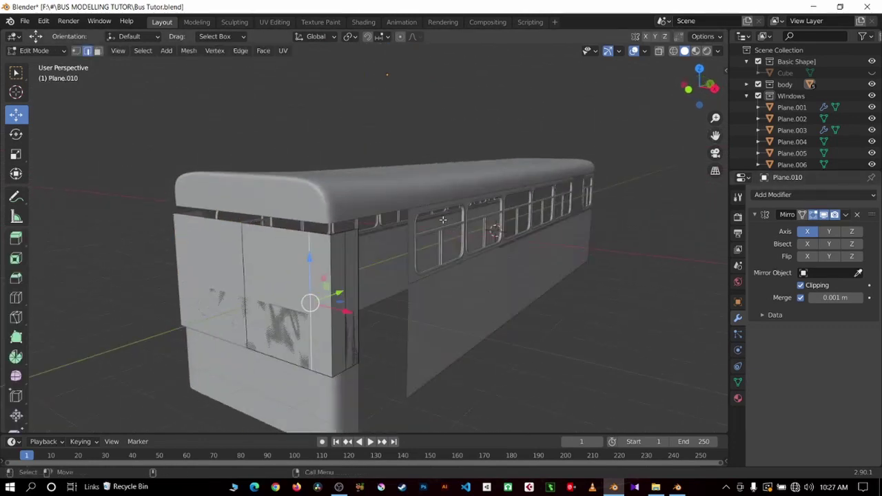
Delete the panel's two front-corner faces in face select mode.
{"action": "scroll", "coordinate": [358, 268], "scroll_direction": "up", "scroll_amount": 2}
{"action": "key", "text": "3"}
{"action": "left_click", "coordinate": [341, 289]}
{"action": "left_click", "coordinate": [313, 280], "text": "shift"}
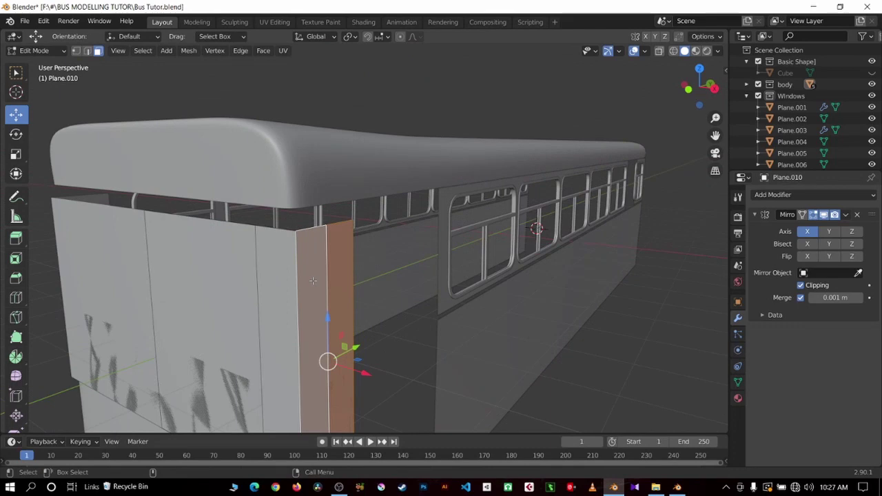
{"action": "key", "text": "x"}
{"action": "left_click", "coordinate": [313, 280]}
Merge the selected front faces of the panel into a single face.
{"action": "left_click", "coordinate": [279, 290]}
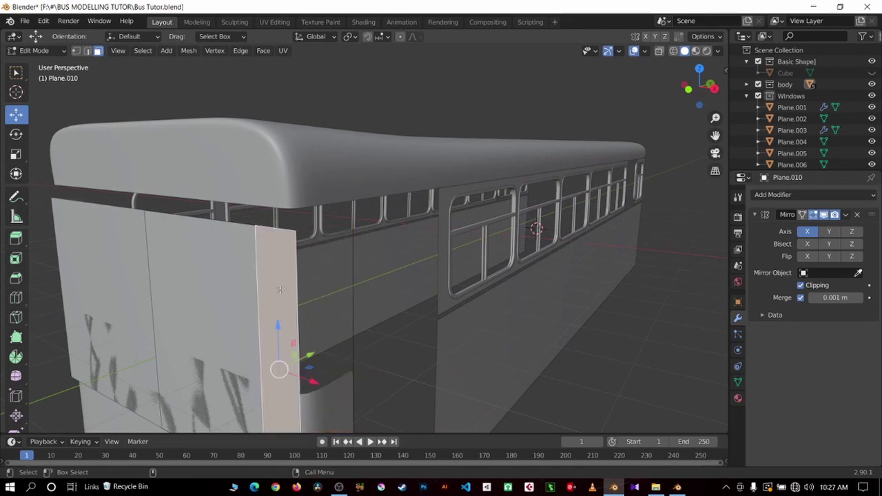
{"action": "left_click", "coordinate": [219, 289], "text": "shift"}
{"action": "mouse_move", "coordinate": [218, 288]}
{"action": "middle_mouse_down"}
{"action": "mouse_move", "coordinate": [231, 283]}
{"action": "mouse_move", "coordinate": [235, 307]}
{"action": "middle_mouse_up"}
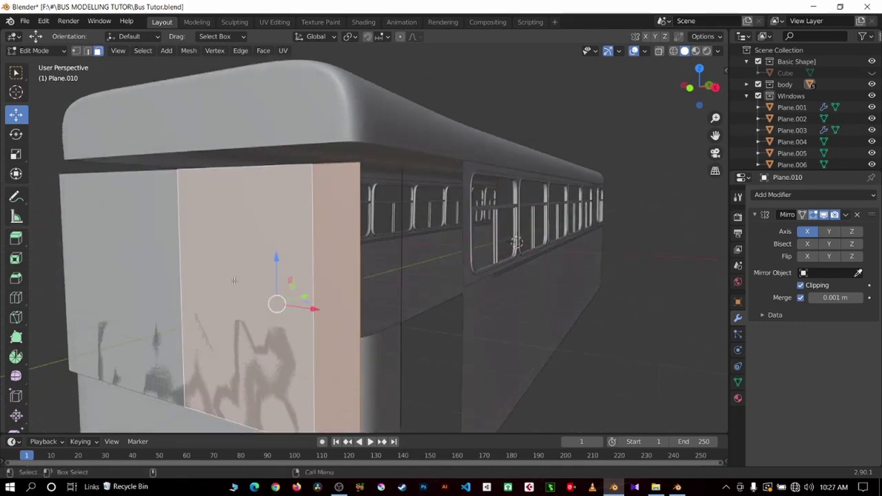
{"action": "right_click", "coordinate": [235, 306]}
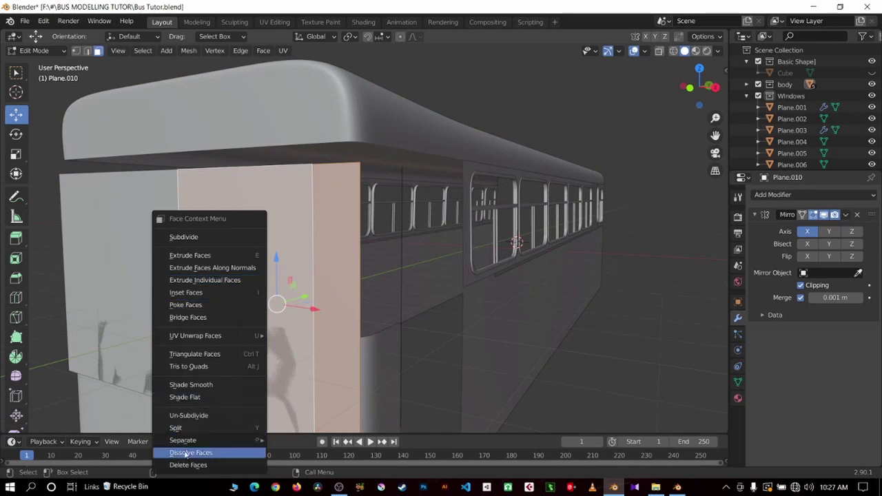
{"action": "left_click", "coordinate": [208, 453]}
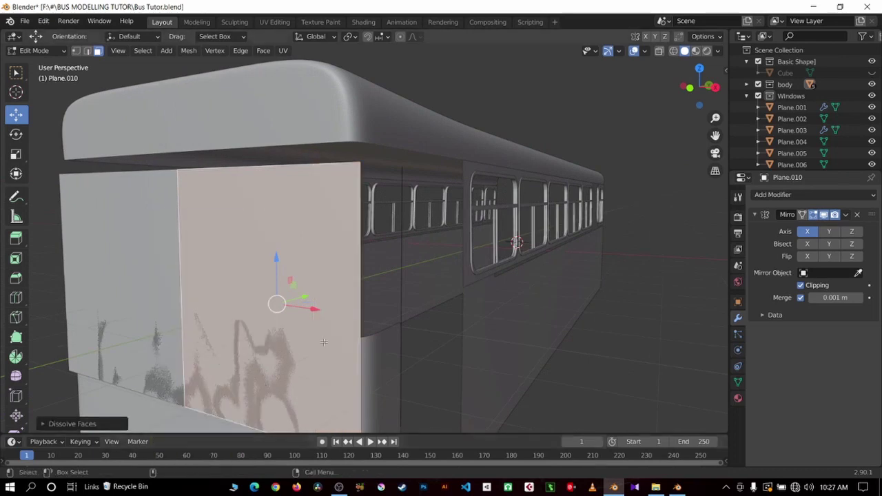
{"action": "mouse_move", "coordinate": [208, 453]}
{"action": "middle_mouse_down"}
{"action": "mouse_move", "coordinate": [374, 292]}
{"action": "mouse_move", "coordinate": [522, 296]}
{"action": "middle_mouse_up"}
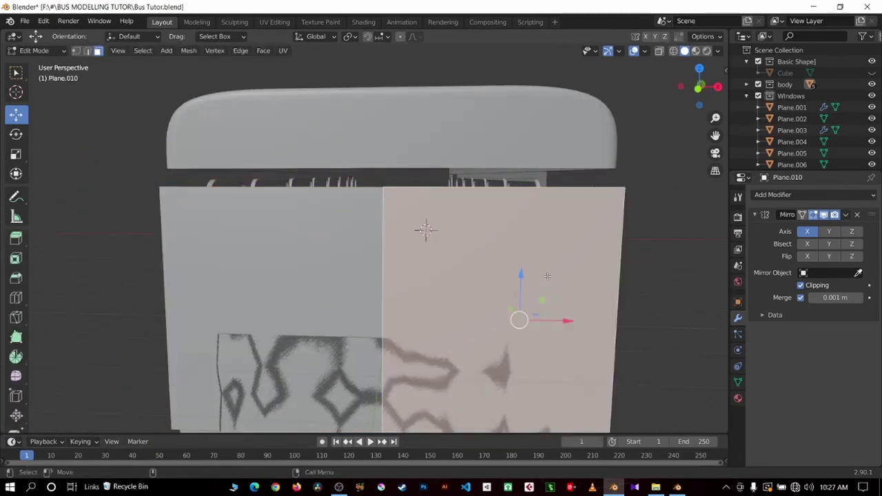
{"action": "scroll", "coordinate": [547, 275], "scroll_direction": "down", "scroll_amount": 3}
{"action": "left_click", "coordinate": [528, 252]}
{"action": "left_click", "coordinate": [459, 293]}
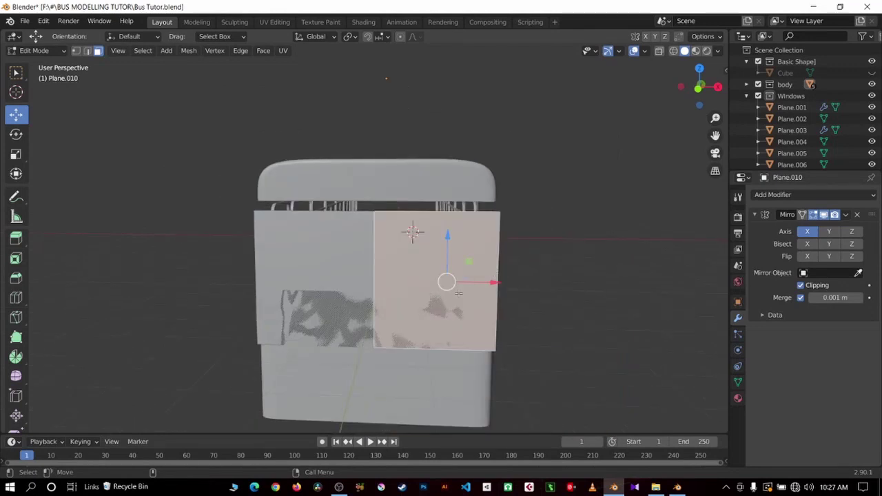
In front orthographic view, box-select the panel's bottom edge vertices and move them upward.
{"action": "key", "text": "KP_1"}
{"action": "scroll", "coordinate": [459, 292], "scroll_direction": "up", "scroll_amount": 1}
{"action": "scroll", "coordinate": [458, 293], "scroll_direction": "up", "scroll_amount": 3}
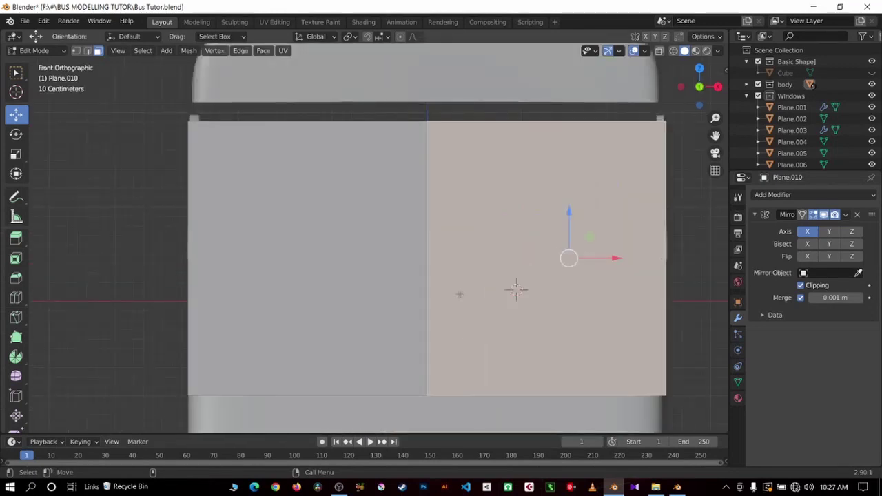
{"action": "key", "text": "1"}
{"action": "scroll", "coordinate": [461, 297], "scroll_direction": "down", "scroll_amount": 3}
{"action": "left_click_drag", "start_coordinate": [375, 269], "coordinate": [611, 362]}
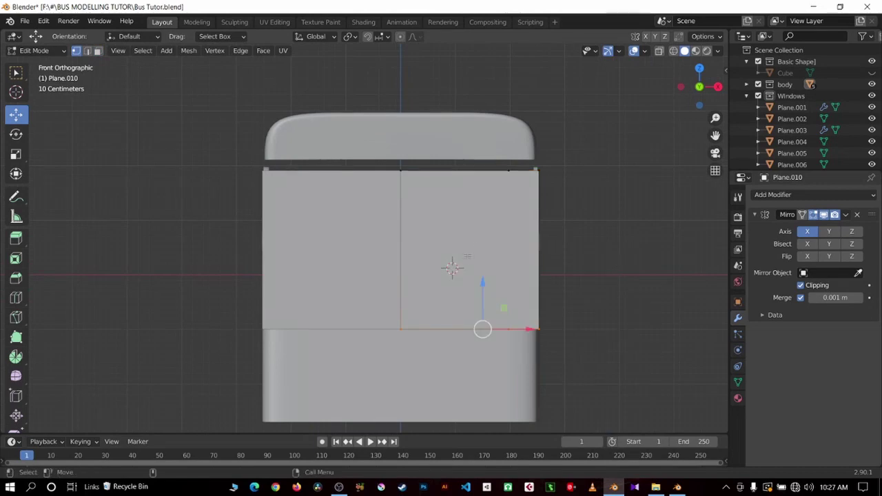
{"action": "left_click_drag", "start_coordinate": [483, 329], "coordinate": [506, 219]}
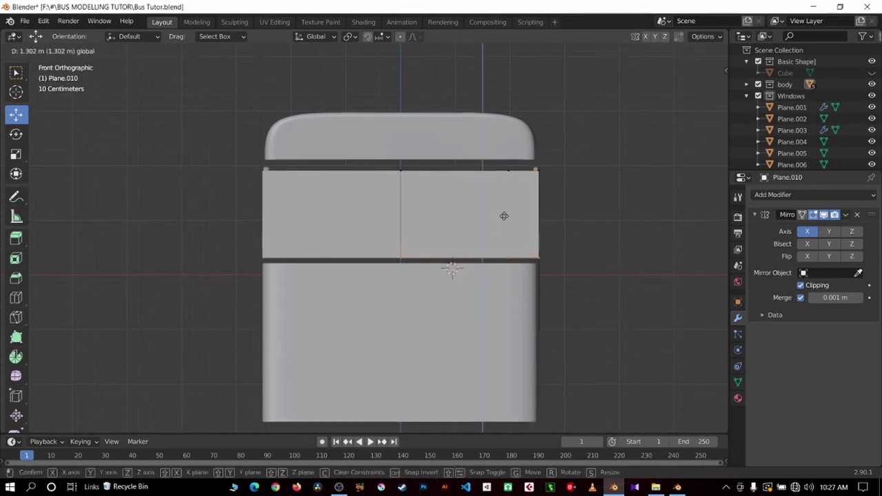
{"action": "left_click_drag", "start_coordinate": [507, 220], "coordinate": [508, 221]}
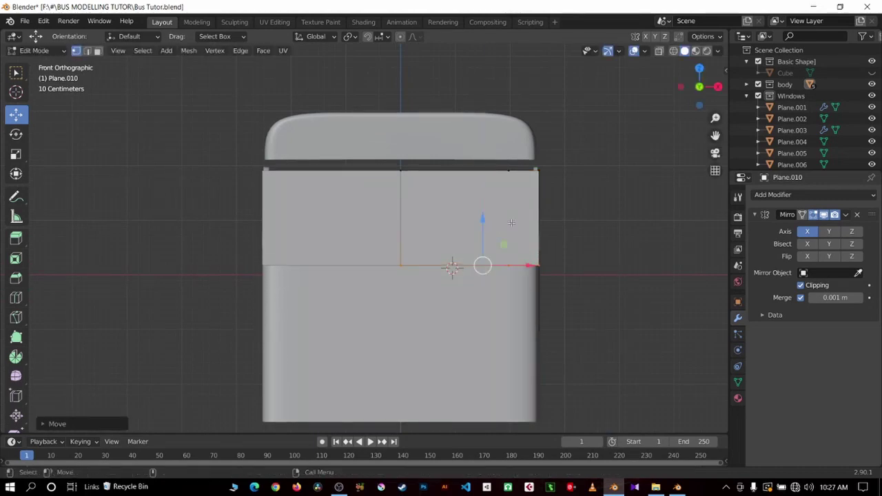
Switch to the Ashok Leyland reference file and view it from the right side.
{"action": "middle_click_drag", "start_coordinate": [508, 221], "coordinate": [511, 223]}
{"action": "key", "text": "KP_3"}
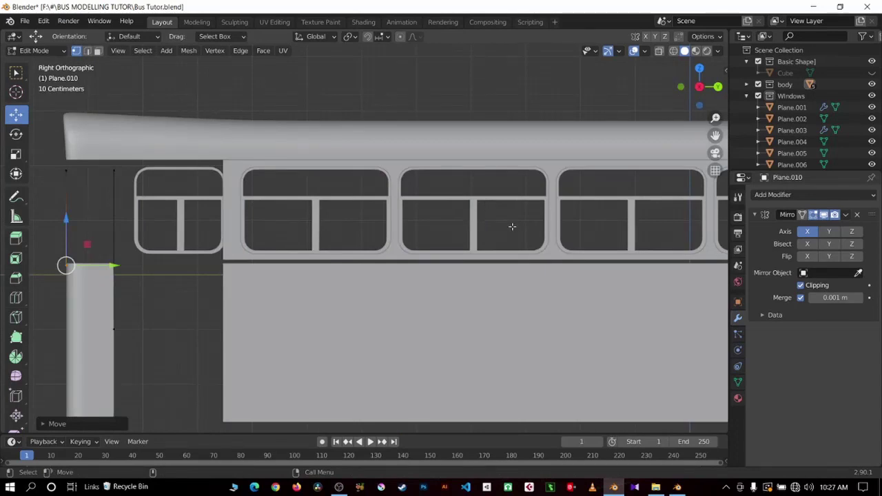
{"action": "scroll", "coordinate": [513, 227], "scroll_direction": "down", "scroll_amount": 1}
{"action": "middle_click_drag", "start_coordinate": [512, 226], "coordinate": [620, 206], "text": "shift"}
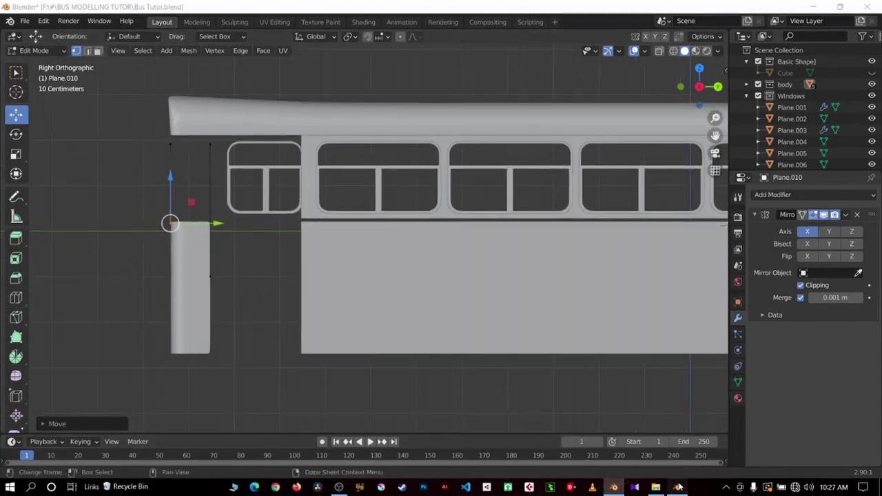
{"action": "left_click", "coordinate": [678, 486]}
{"action": "key", "text": "KP_3"}
Inspect the reference bus's side window frame and face.004, then view its opposite side.
{"action": "scroll", "coordinate": [381, 182], "scroll_direction": "up", "scroll_amount": 5}
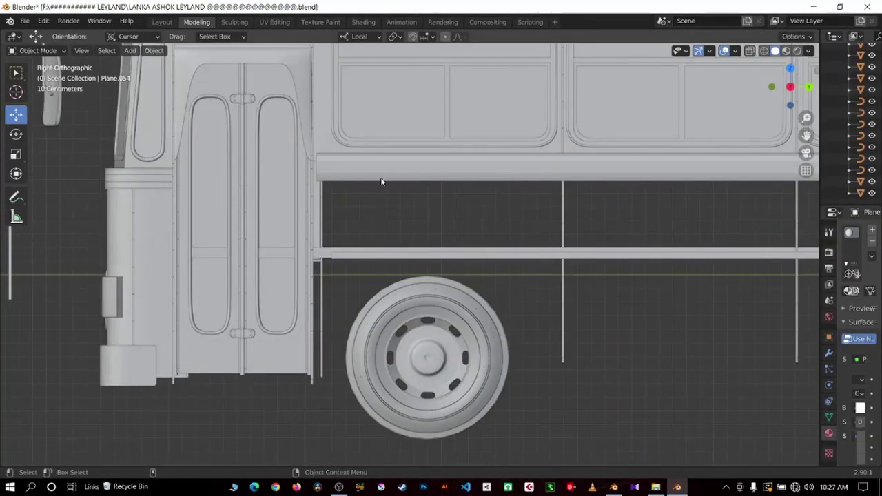
{"action": "left_click", "coordinate": [322, 145]}
{"action": "scroll", "coordinate": [469, 152], "scroll_direction": "down", "scroll_amount": 2}
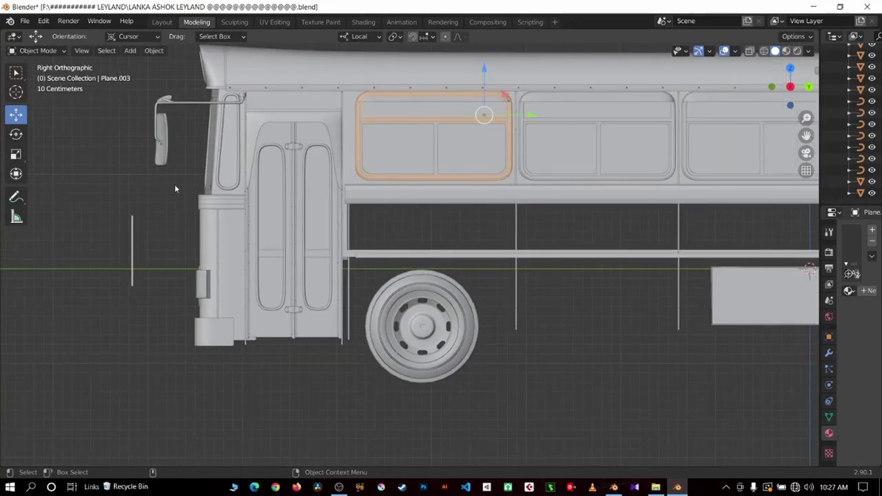
{"action": "left_click", "coordinate": [213, 214]}
{"action": "left_click", "coordinate": [272, 352]}
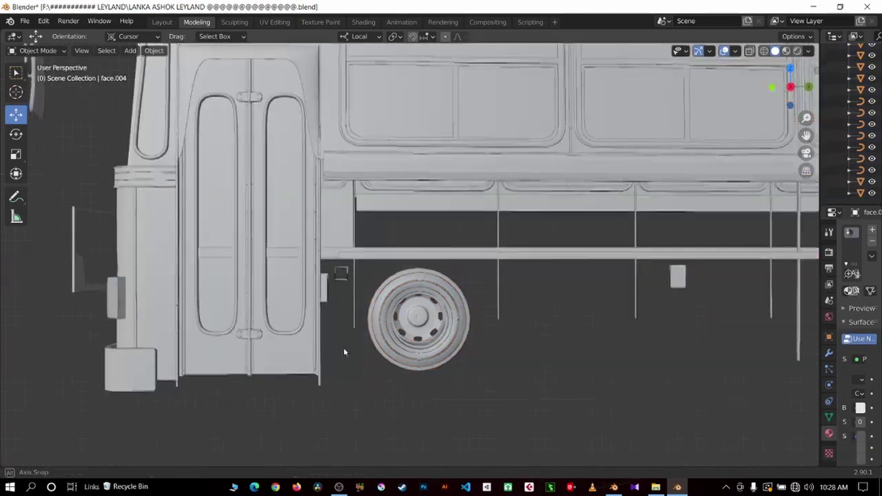
{"action": "middle_click_drag", "start_coordinate": [343, 348], "coordinate": [523, 281]}
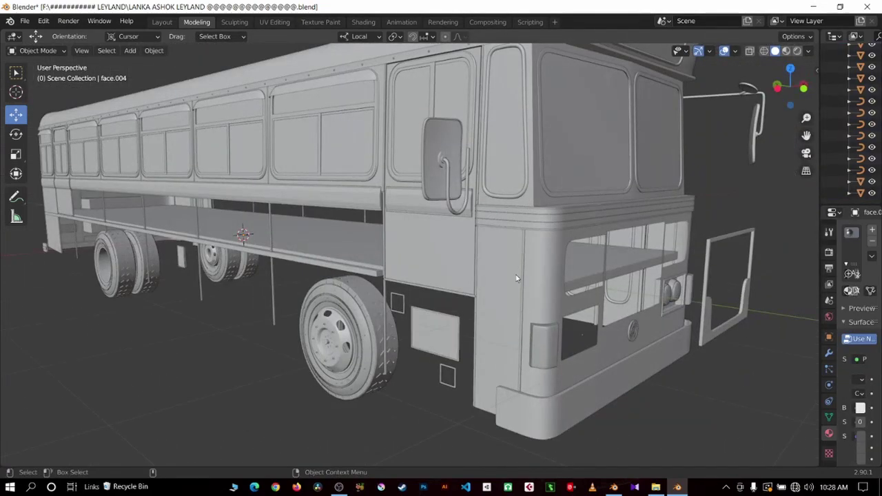
{"action": "scroll", "coordinate": [516, 279], "scroll_direction": "up", "scroll_amount": 5}
{"action": "key", "text": "KP_3"}
{"action": "key", "text": "ctrl+KP_3"}
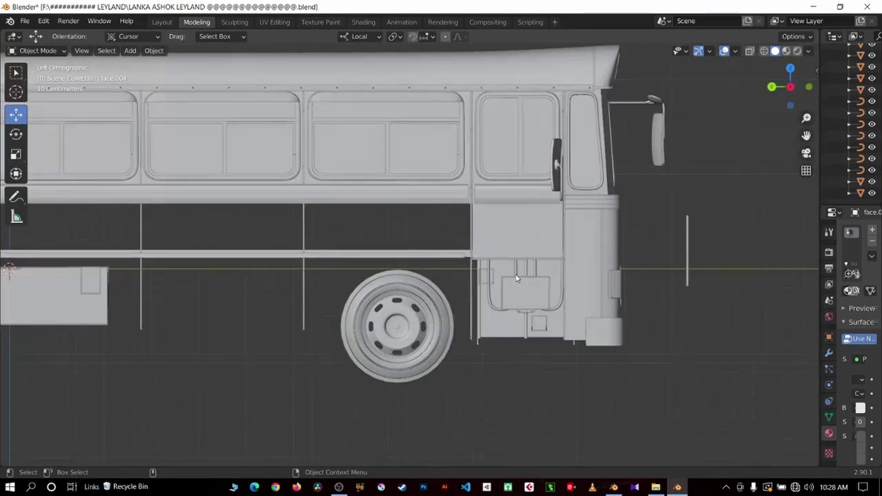
{"action": "scroll", "coordinate": [620, 168], "scroll_direction": "up", "scroll_amount": 1}
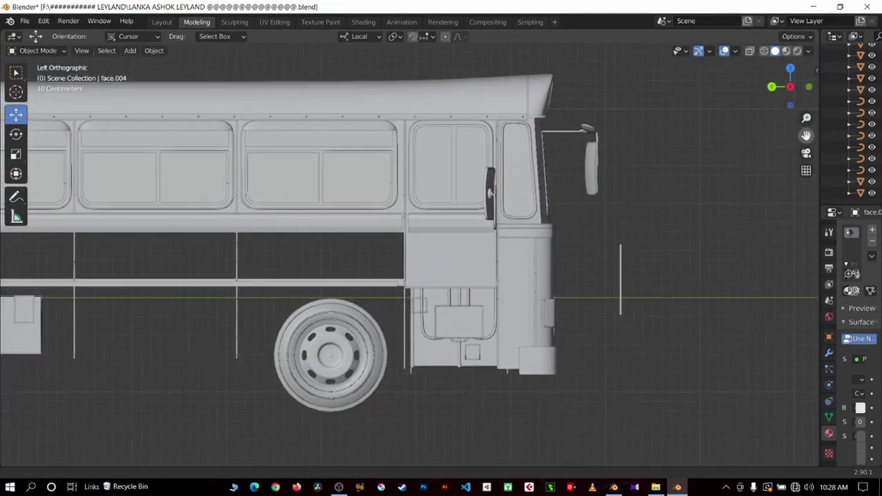
{"action": "scroll", "coordinate": [620, 168], "scroll_direction": "up", "scroll_amount": 1}
{"action": "scroll", "coordinate": [620, 168], "scroll_direction": "up", "scroll_amount": 1}
Select the long strip below the side windows and the strips around the door.
{"action": "left_click", "coordinate": [285, 221]}
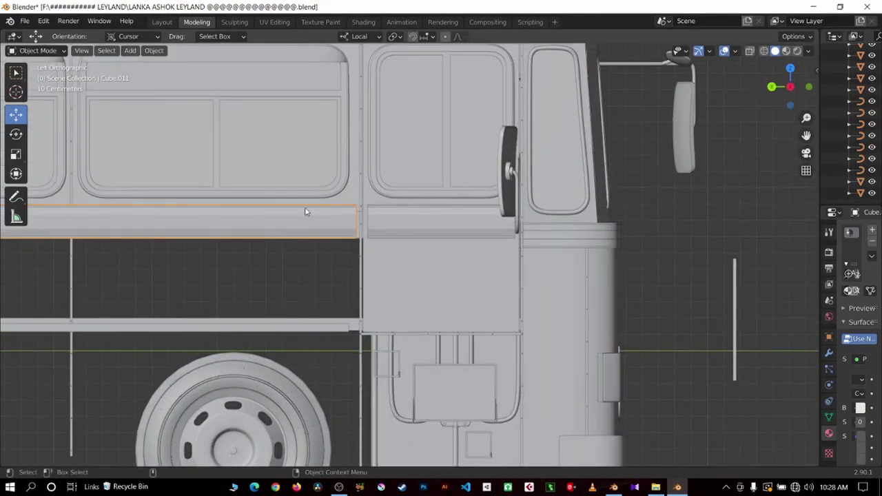
{"action": "left_click", "coordinate": [427, 221]}
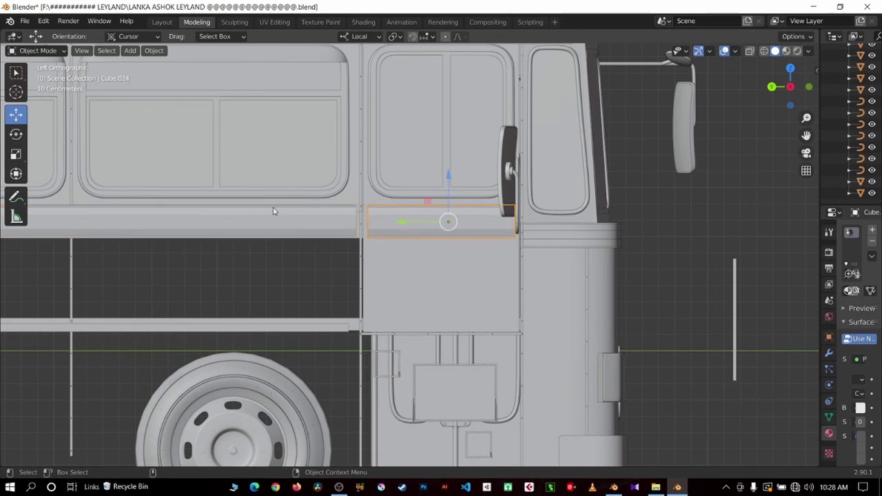
{"action": "left_click", "coordinate": [264, 223]}
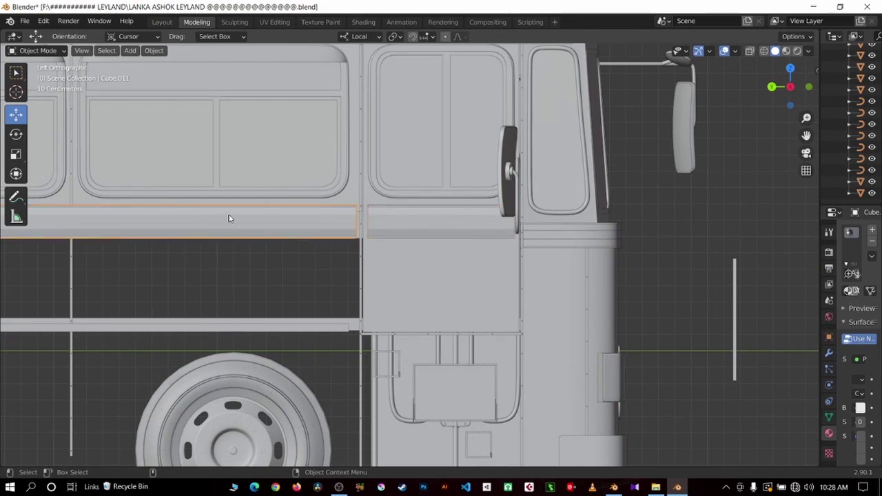
{"action": "left_click", "coordinate": [426, 233], "text": "shift"}
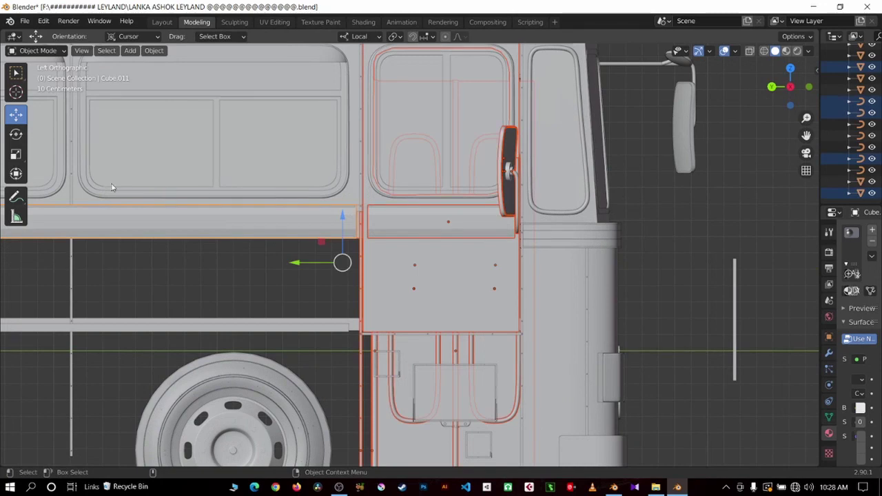
{"action": "left_click", "coordinate": [112, 187], "text": "shift"}
{"action": "left_click", "coordinate": [394, 226]}
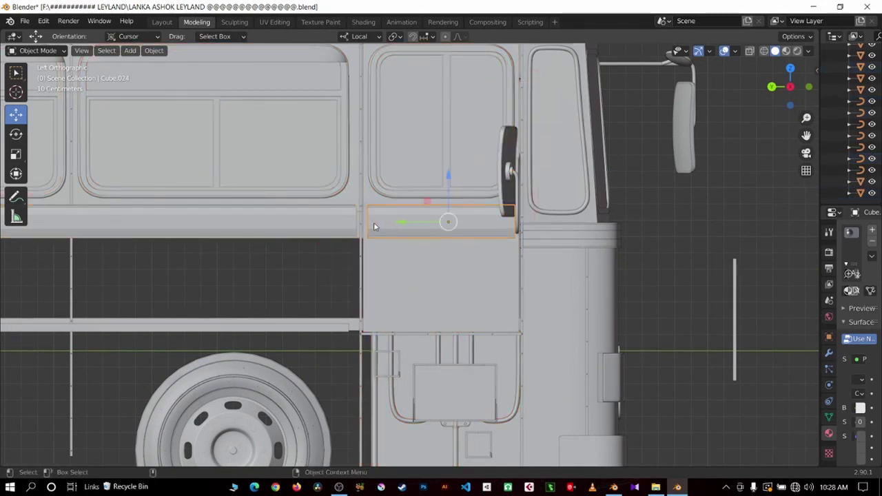
{"action": "left_click", "coordinate": [293, 223], "text": "shift"}
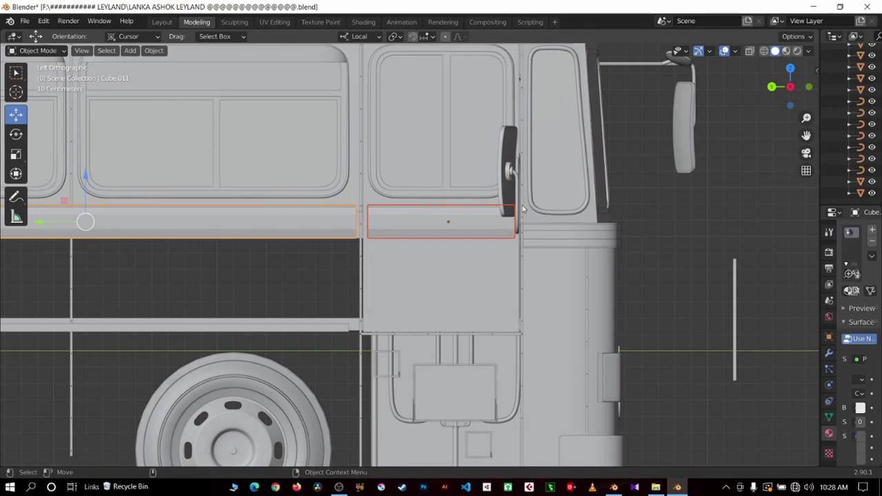
{"action": "left_click", "coordinate": [531, 230]}
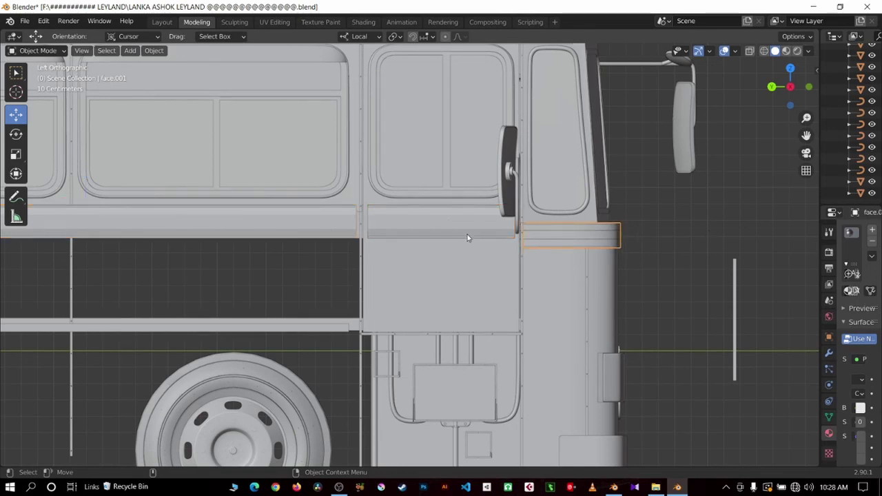
{"action": "left_click", "coordinate": [468, 236]}
Inspect the grooved front-corner band and tall corner pillar, then return to Bus Tutor.
{"action": "left_click", "coordinate": [559, 245]}
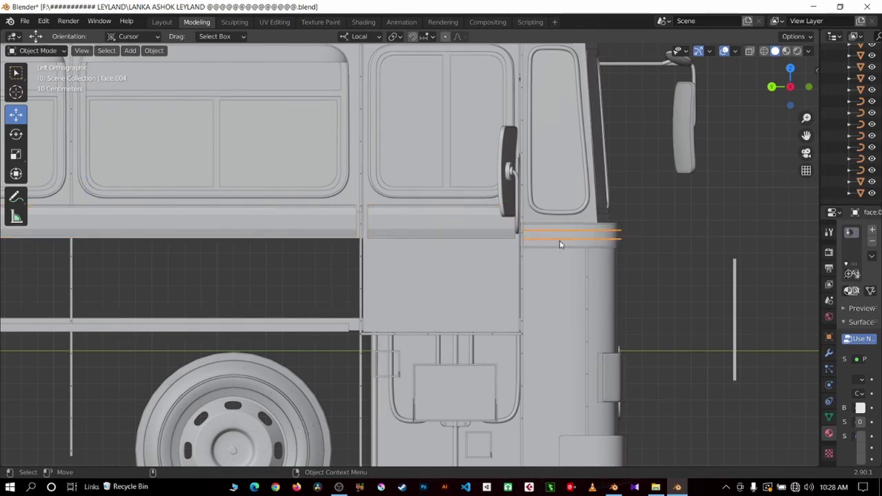
{"action": "left_click", "coordinate": [591, 400]}
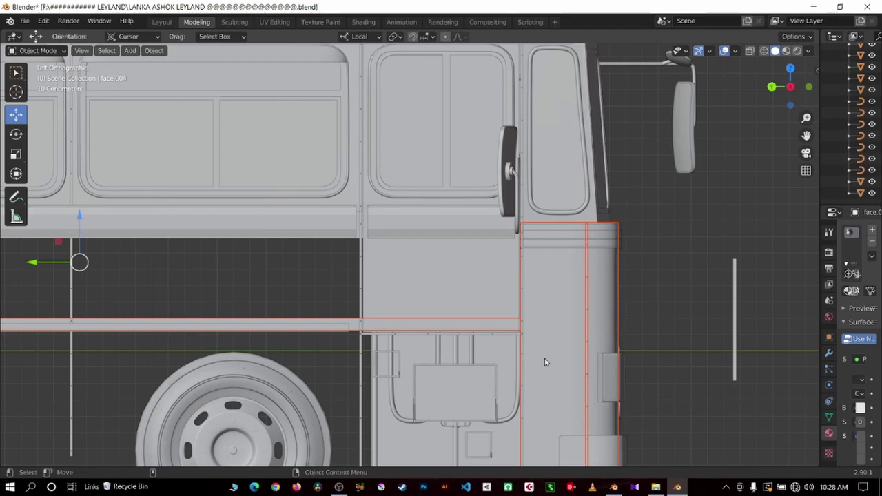
{"action": "left_click", "coordinate": [683, 250]}
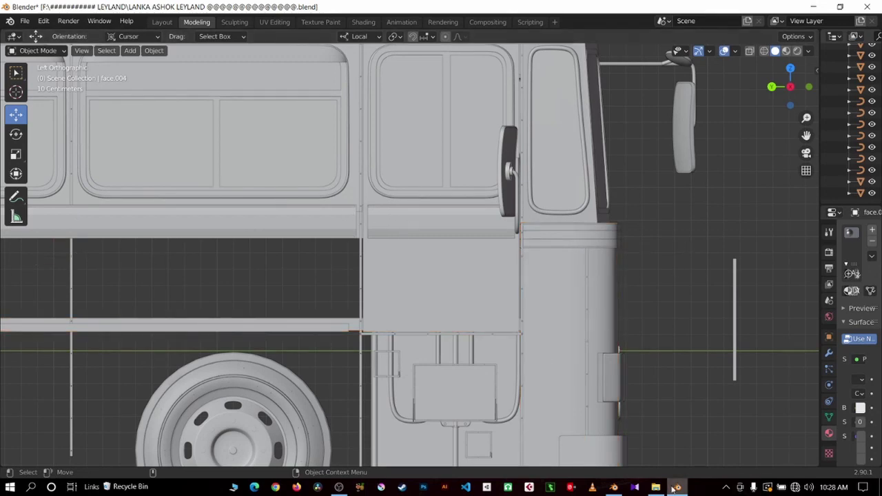
{"action": "left_click", "coordinate": [611, 489]}
{"action": "scroll", "coordinate": [383, 269], "scroll_direction": "up", "scroll_amount": 3}
{"action": "key", "text": "ctrl+KP_3"}
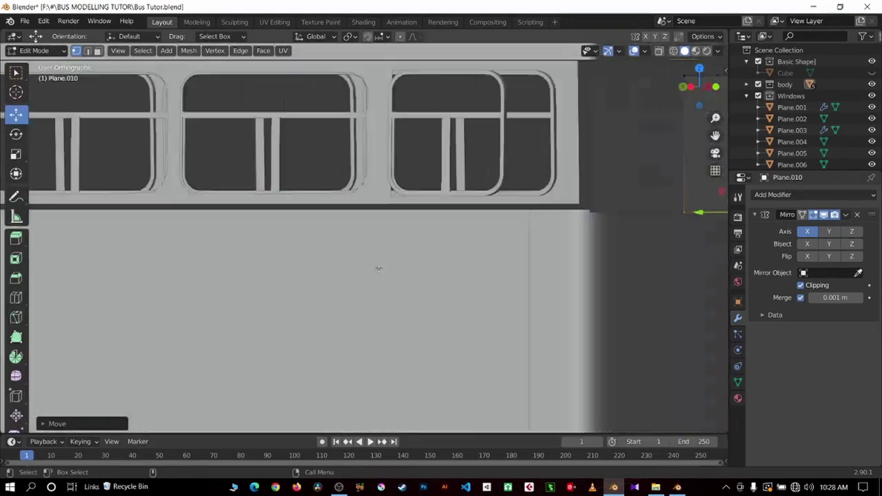
{"action": "scroll", "coordinate": [366, 269], "scroll_direction": "down", "scroll_amount": 1}
{"action": "left_click", "coordinate": [366, 268]}
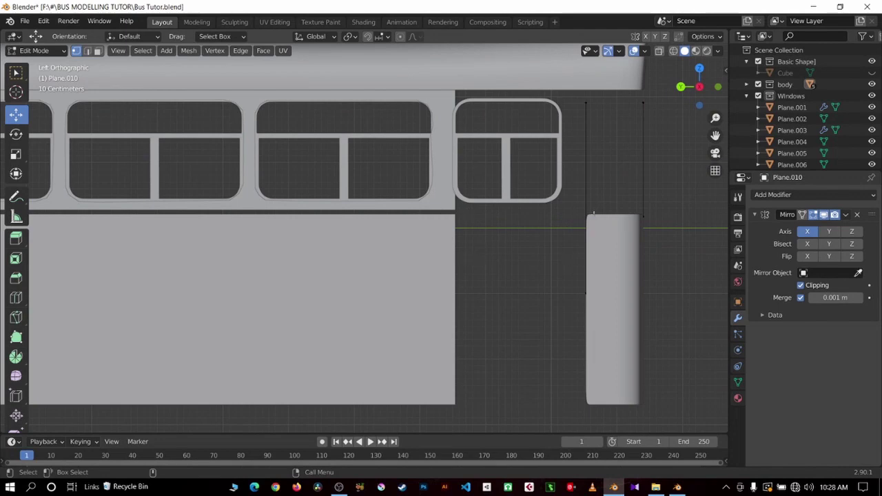
{"action": "key", "text": "alt+Tab"}
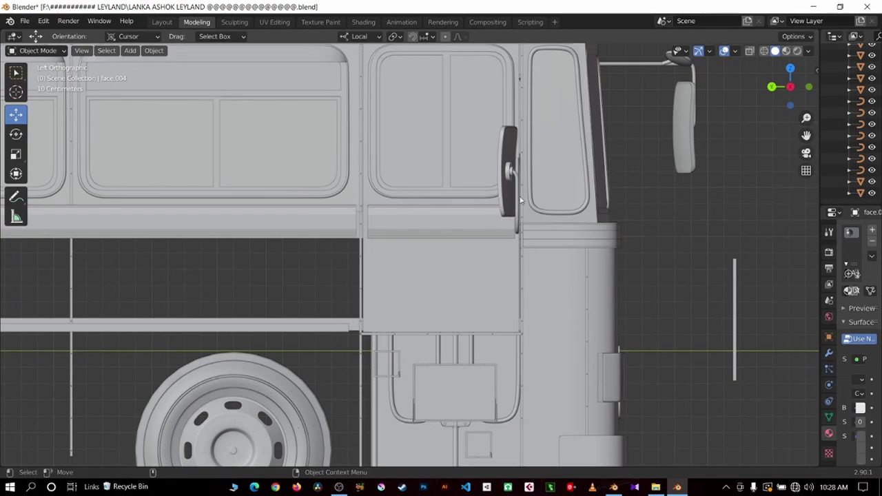
{"action": "middle_click_drag", "start_coordinate": [620, 319], "coordinate": [524, 317]}
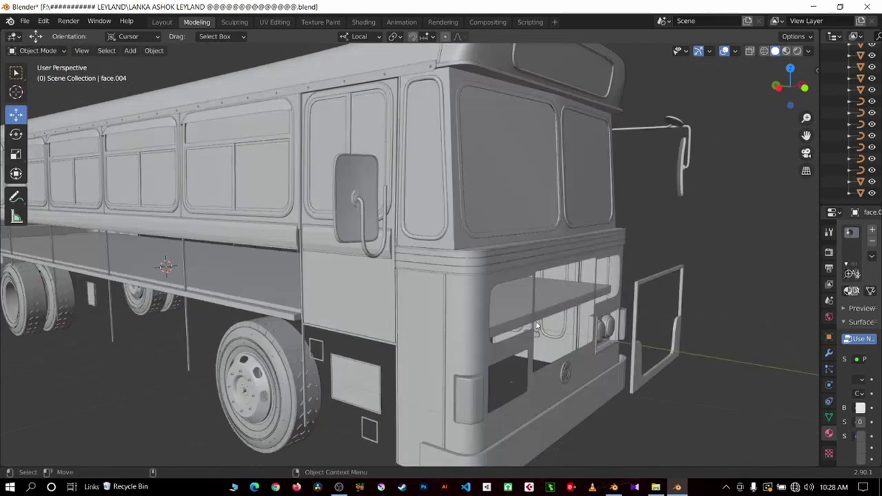
{"action": "left_click", "coordinate": [614, 487]}
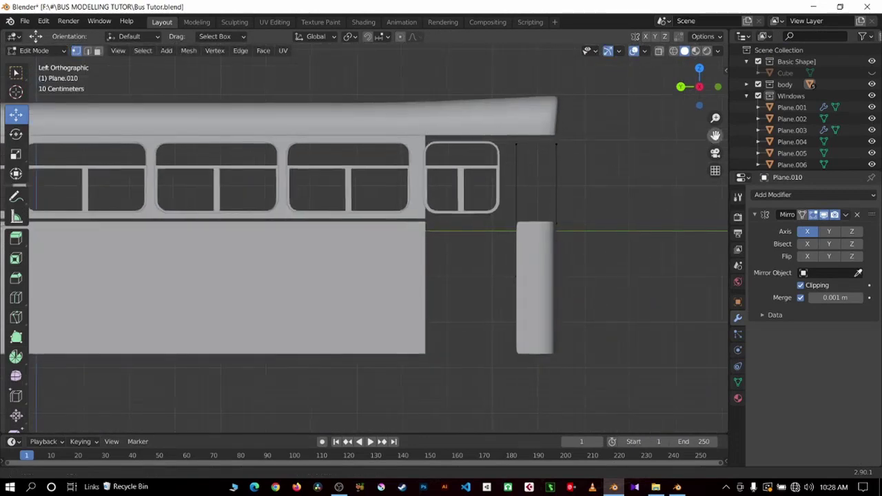
{"action": "scroll", "coordinate": [601, 237], "scroll_direction": "up", "scroll_amount": 4}
In wireframe view, lower the front pillar's (Plane.009) top edge by 0.3256 m.
{"action": "left_click", "coordinate": [478, 291]}
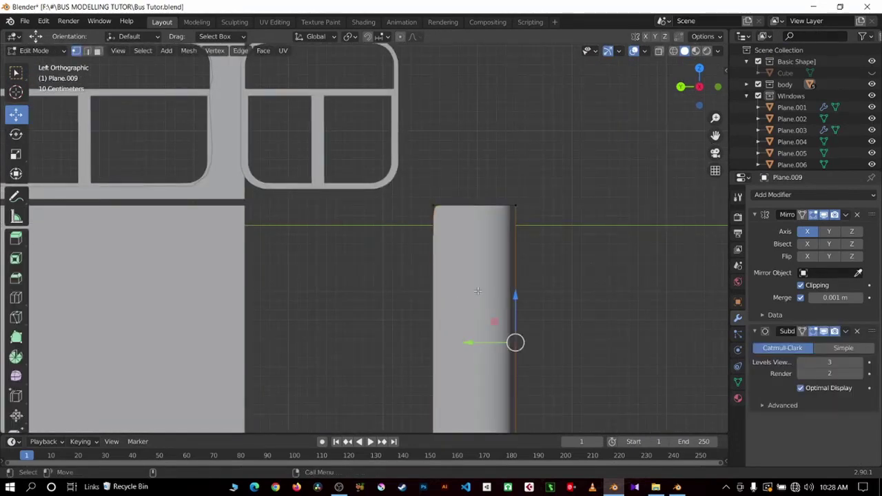
{"action": "left_click", "coordinate": [674, 51]}
{"action": "left_click", "coordinate": [452, 154]}
{"action": "left_click_drag", "start_coordinate": [389, 158], "coordinate": [558, 241]}
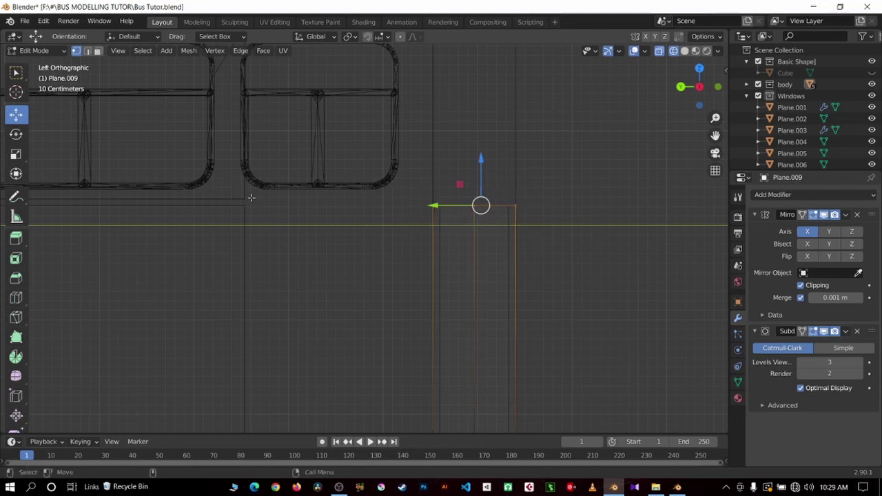
{"action": "left_click_drag", "start_coordinate": [481, 160], "coordinate": [493, 194]}
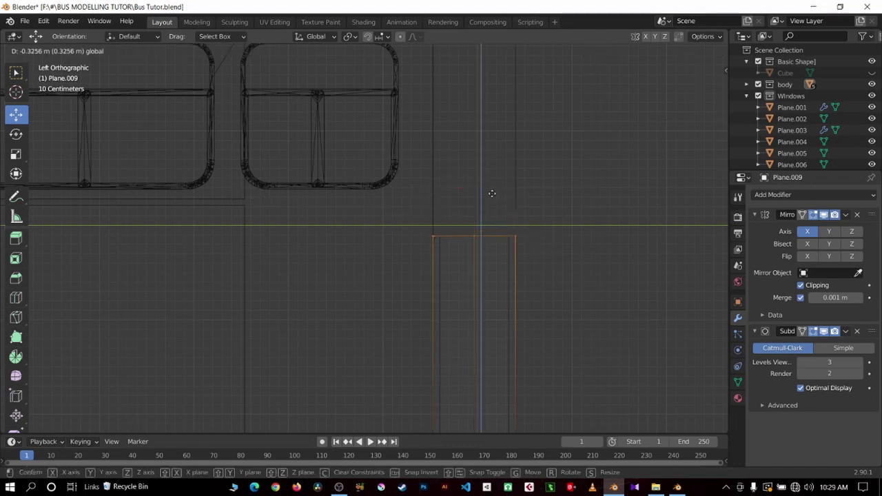
{"action": "key", "text": "Tab"}
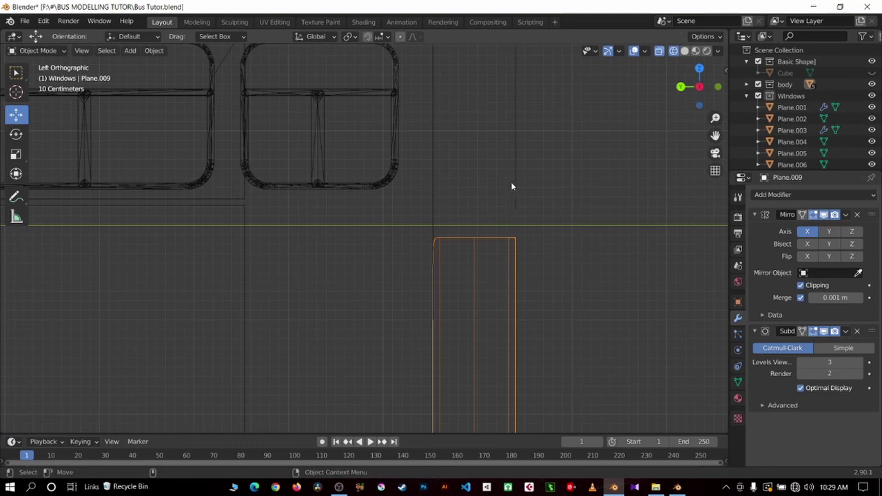
Select the front window frame Plane.010, switch to Solid shading and enter Edit Mode.
{"action": "left_click", "coordinate": [512, 186]}
{"action": "key", "text": "Tab"}
{"action": "scroll", "coordinate": [532, 184], "scroll_direction": "down", "scroll_amount": 2}
{"action": "mouse_move", "coordinate": [532, 183]}
{"action": "middle_mouse_down"}
{"action": "mouse_move", "coordinate": [507, 191]}
{"action": "mouse_move", "coordinate": [533, 193]}
{"action": "middle_mouse_up"}
{"action": "key", "text": "Tab"}
{"action": "left_click", "coordinate": [533, 193]}
{"action": "left_click", "coordinate": [460, 181]}
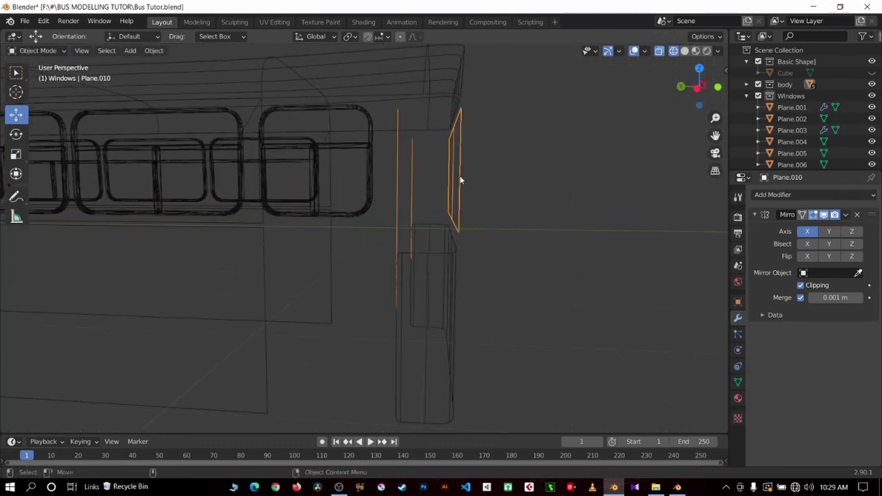
{"action": "left_click", "coordinate": [685, 50]}
{"action": "mouse_move", "coordinate": [587, 124]}
{"action": "middle_mouse_down"}
{"action": "mouse_move", "coordinate": [557, 135]}
{"action": "mouse_move", "coordinate": [571, 149]}
{"action": "mouse_move", "coordinate": [523, 153]}
{"action": "middle_mouse_up"}
{"action": "key", "text": "Tab"}
In Right Orthographic view, delete the frame's right-hand vertical edge.
{"action": "key", "text": "KP_3"}
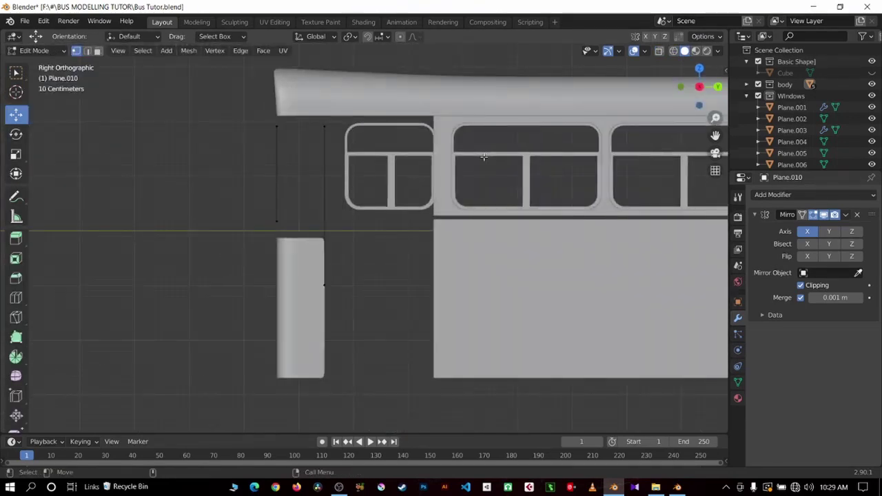
{"action": "left_click_drag", "start_coordinate": [309, 116], "coordinate": [365, 318]}
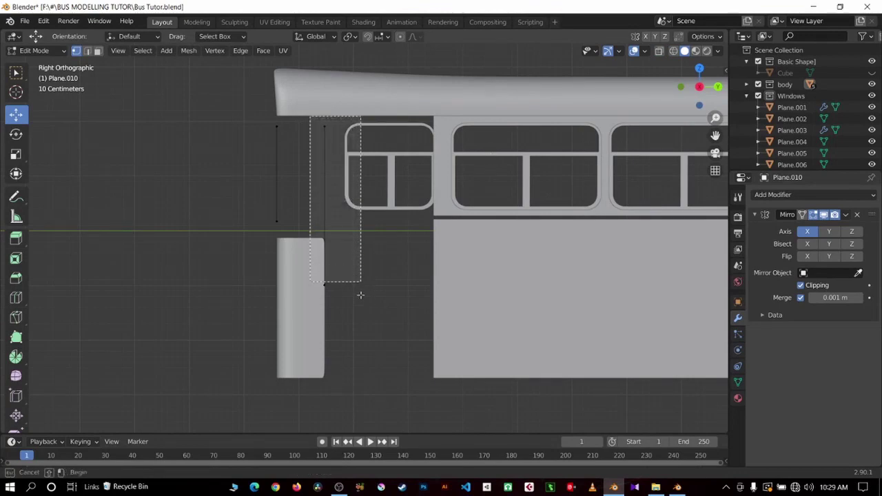
{"action": "key", "text": "x"}
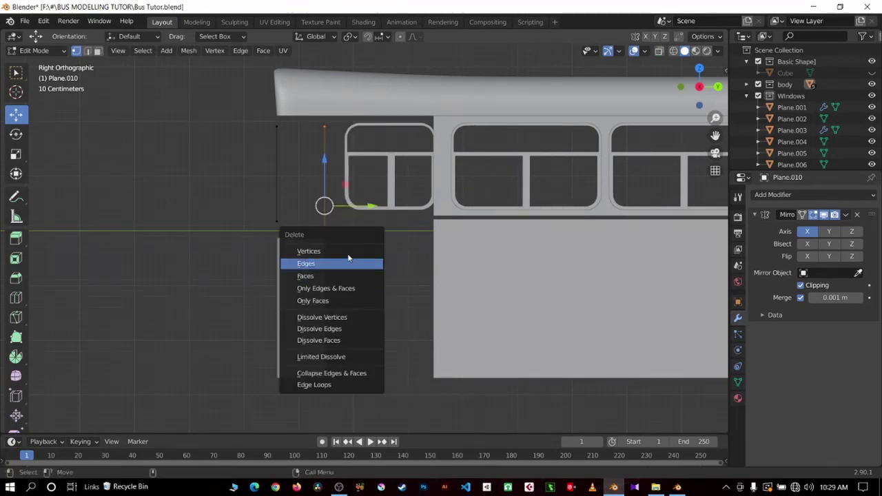
{"action": "left_click", "coordinate": [349, 259]}
Delete the leftover vertices and the remaining stray vertex on the right side.
{"action": "left_click_drag", "start_coordinate": [298, 106], "coordinate": [355, 301]}
{"action": "key", "text": "x"}
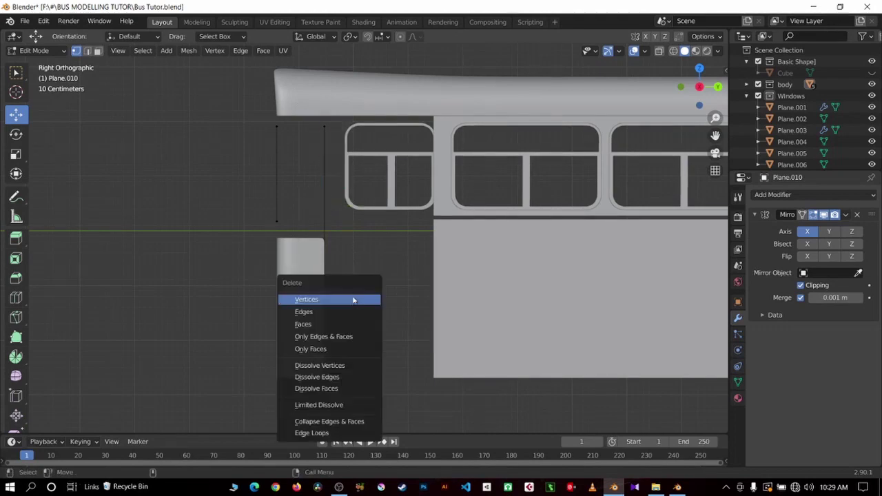
{"action": "left_click", "coordinate": [356, 301]}
{"action": "mouse_move", "coordinate": [310, 87]}
{"action": "left_mouse_down"}
{"action": "mouse_move", "coordinate": [365, 216]}
{"action": "mouse_move", "coordinate": [374, 285]}
{"action": "left_mouse_up"}
{"action": "key", "text": "x"}
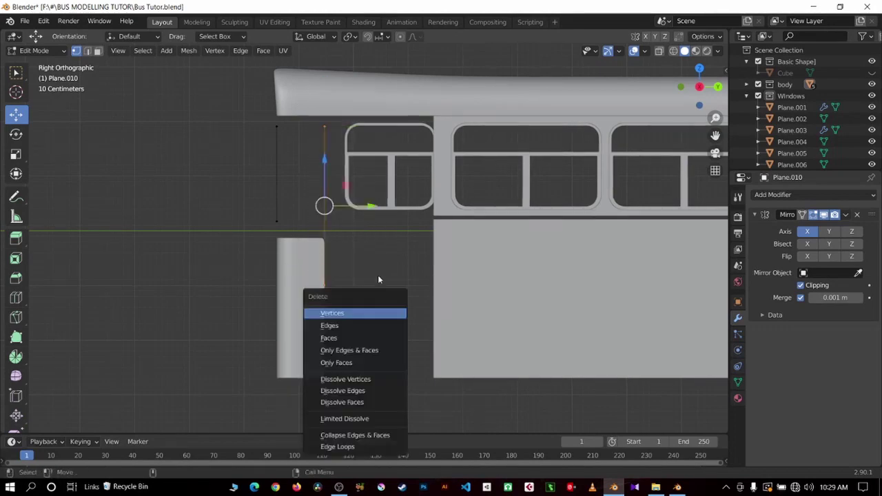
{"action": "key", "text": "x"}
{"action": "left_click", "coordinate": [354, 259]}
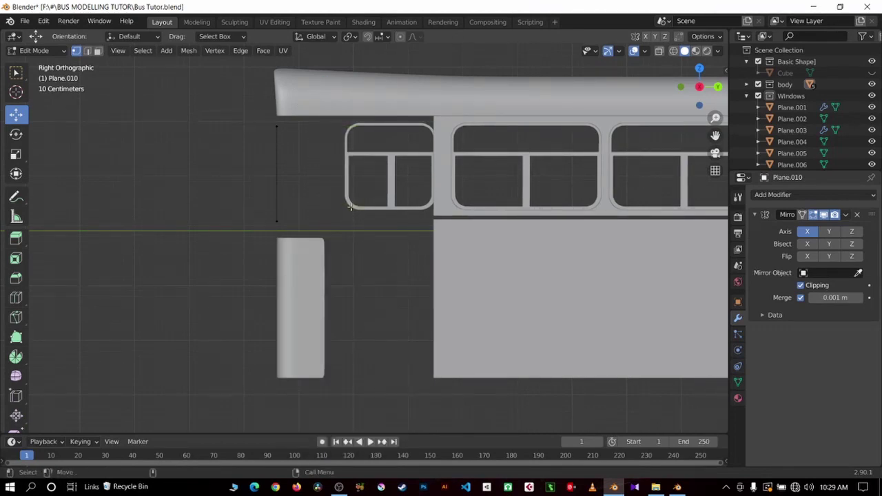
{"action": "scroll", "coordinate": [355, 241], "scroll_direction": "down", "scroll_amount": 2}
{"action": "middle_click_drag", "start_coordinate": [349, 204], "coordinate": [460, 232]}
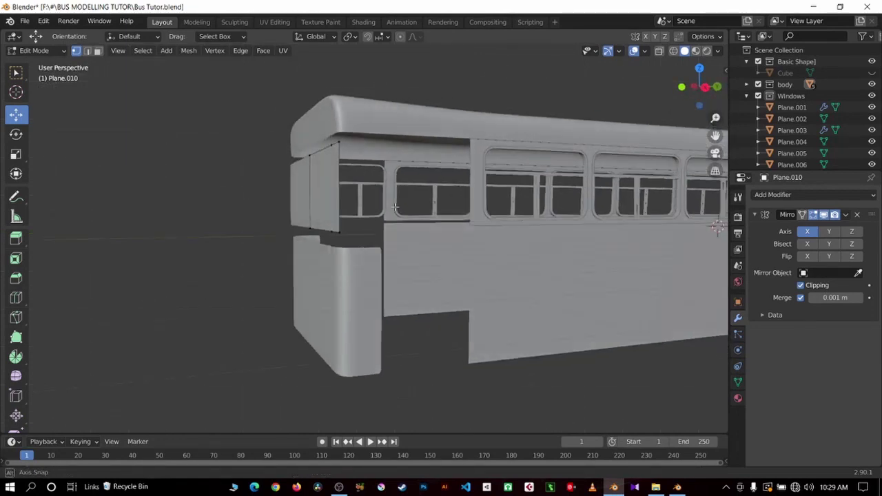
Box-select the vertices at the front panel's top corner and dissolve them.
{"action": "scroll", "coordinate": [461, 231], "scroll_direction": "up", "scroll_amount": 3}
{"action": "scroll", "coordinate": [460, 232], "scroll_direction": "up", "scroll_amount": 2}
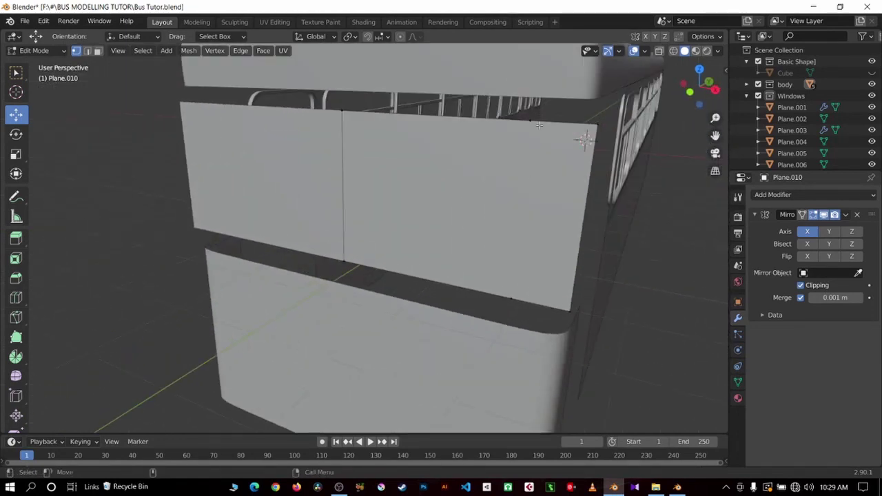
{"action": "left_click", "coordinate": [528, 118]}
{"action": "mouse_move", "coordinate": [472, 93]}
{"action": "left_mouse_down"}
{"action": "mouse_move", "coordinate": [635, 265]}
{"action": "mouse_move", "coordinate": [641, 330]}
{"action": "left_mouse_up"}
{"action": "right_click", "coordinate": [641, 329]}
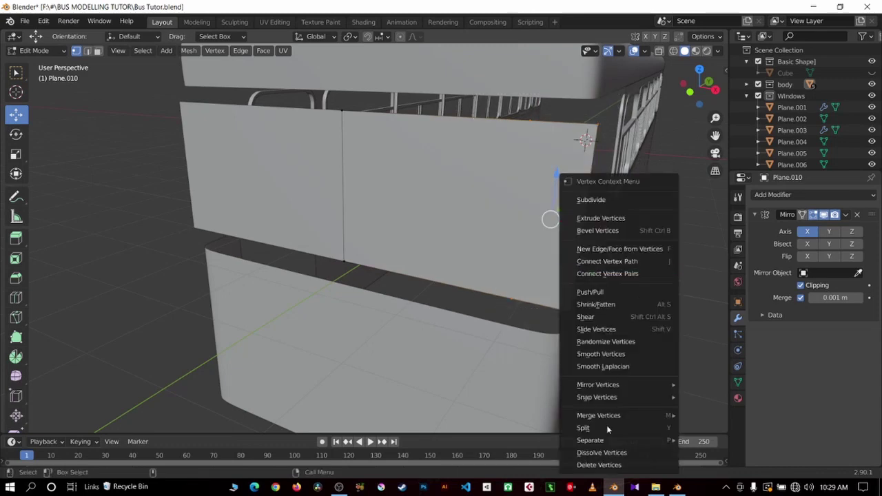
{"action": "left_click", "coordinate": [614, 453]}
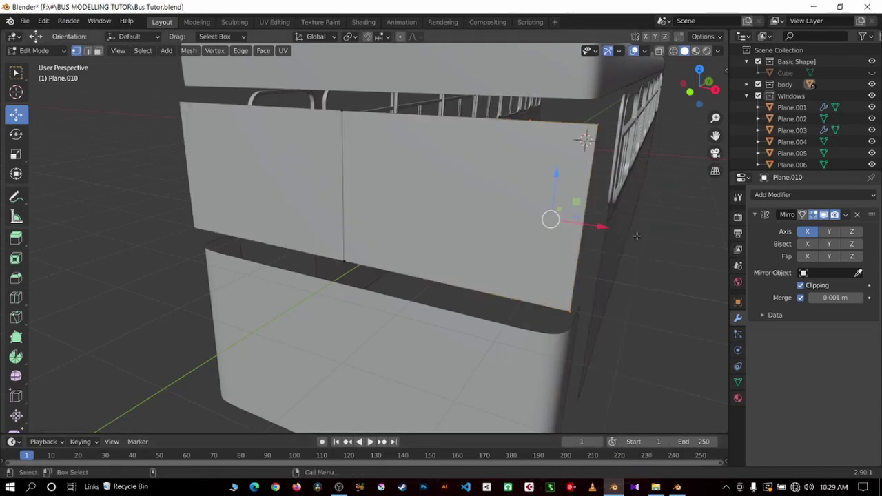
Dissolve a top-edge vertex, undo when the panel collapses, and nudge the corner vertex.
{"action": "middle_click_drag", "start_coordinate": [637, 235], "coordinate": [643, 220]}
{"action": "left_click", "coordinate": [451, 188]}
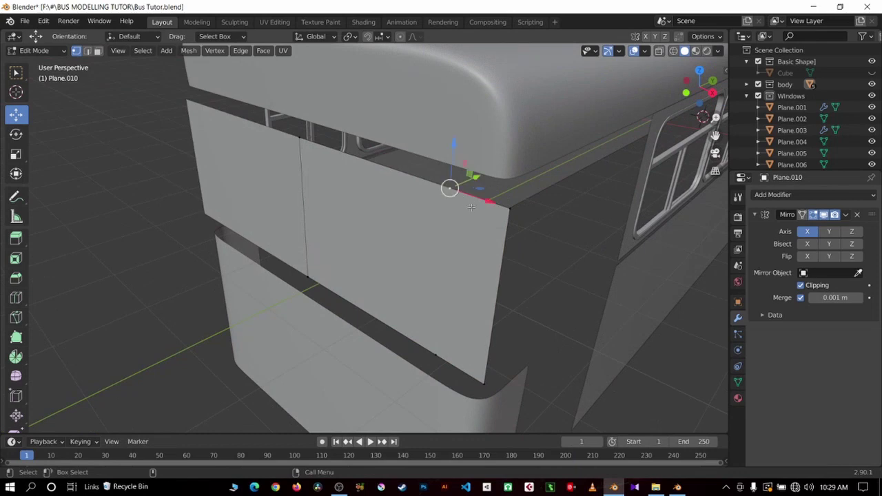
{"action": "right_click", "coordinate": [496, 207]}
{"action": "left_click", "coordinate": [550, 297]}
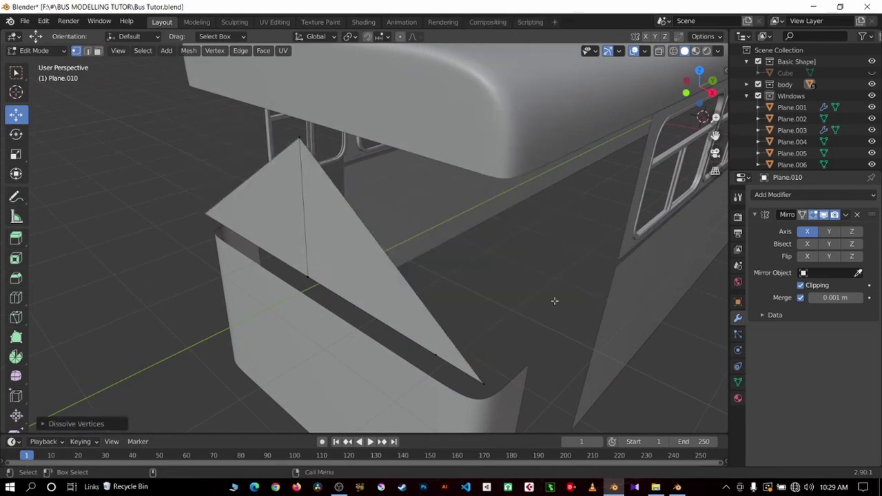
{"action": "key", "text": "ctrl+z"}
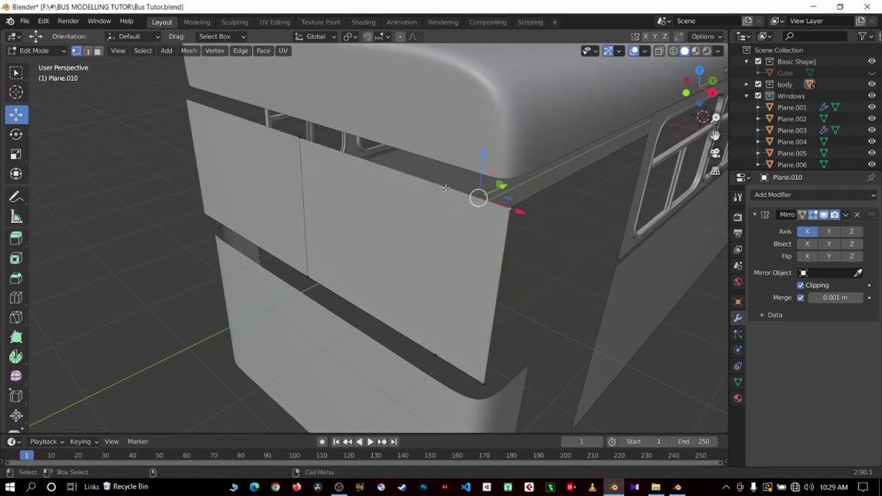
{"action": "key", "text": "g"}
{"action": "left_click", "coordinate": [460, 143]}
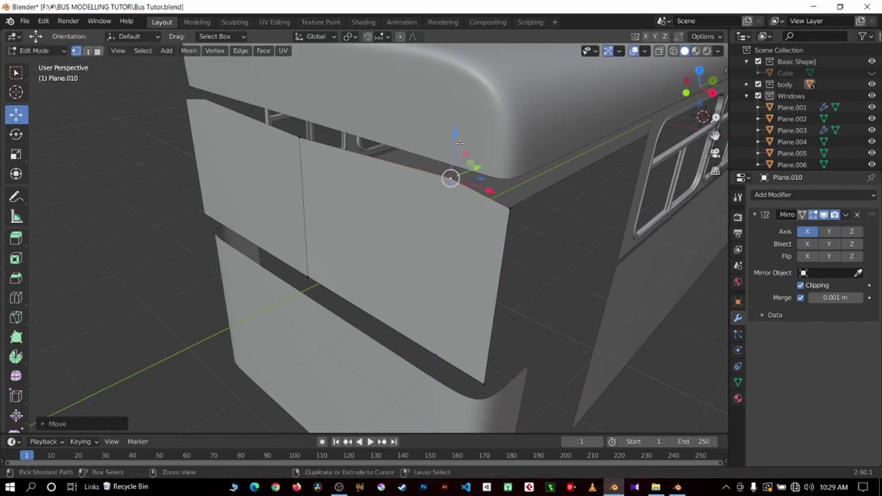
Dissolve two selected top-edge vertices, undoing when the face turns into a triangle.
{"action": "left_click", "coordinate": [449, 182]}
{"action": "mouse_move", "coordinate": [449, 185]}
{"action": "middle_mouse_down"}
{"action": "mouse_move", "coordinate": [535, 215]}
{"action": "mouse_move", "coordinate": [517, 302]}
{"action": "middle_mouse_up"}
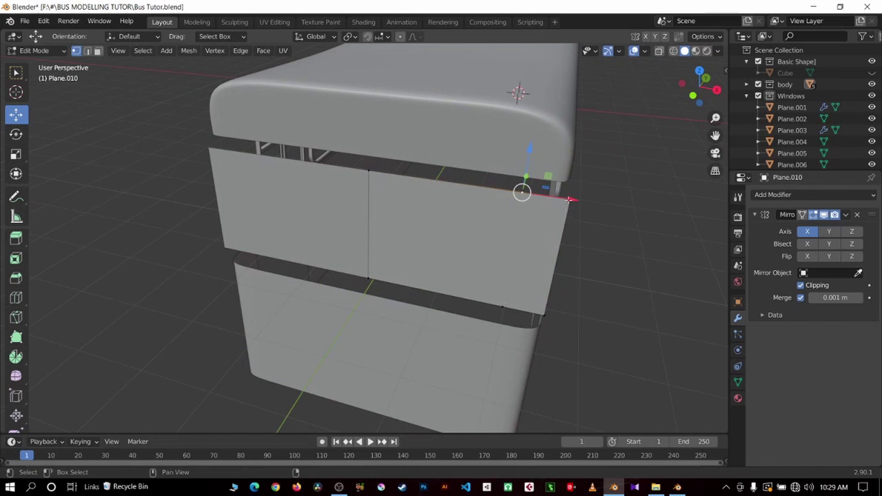
{"action": "left_click", "coordinate": [569, 199]}
{"action": "left_click", "coordinate": [521, 192], "text": "shift"}
{"action": "right_click", "coordinate": [512, 294]}
{"action": "left_click", "coordinate": [511, 294]}
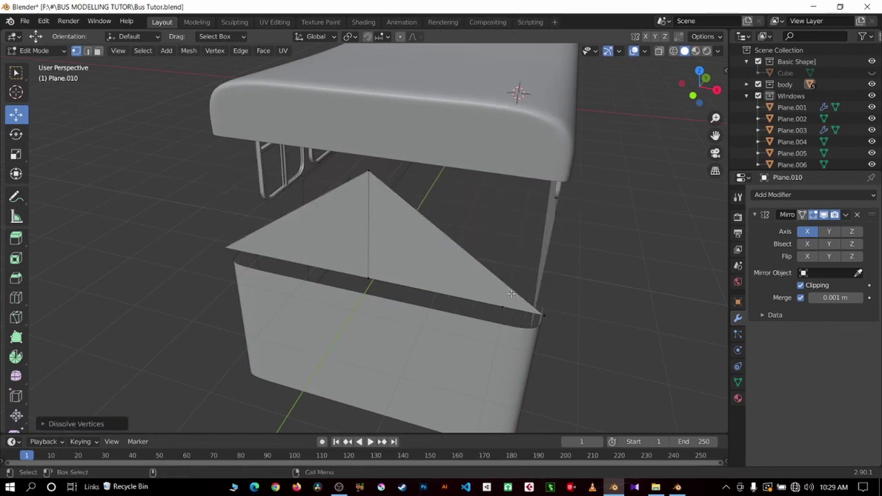
{"action": "key", "text": "ctrl+z"}
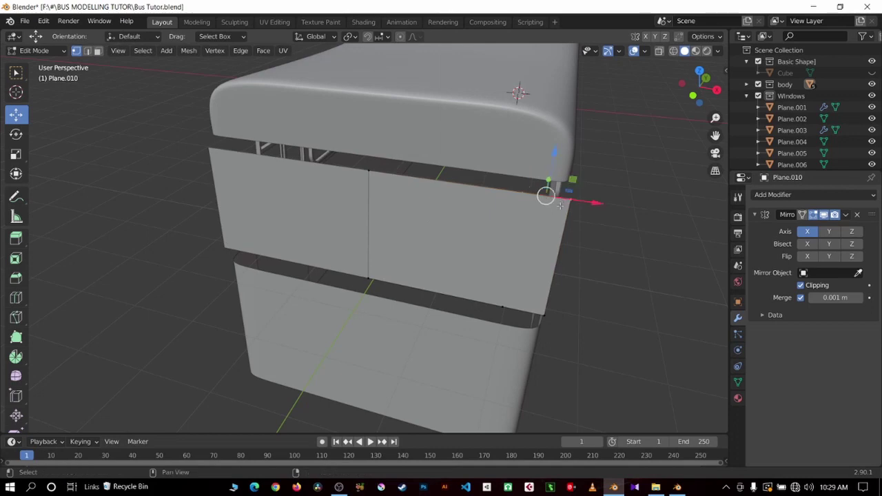
Retry dissolving the extra top-edge vertex, undoing each attempt that leaves a triangle.
{"action": "right_click", "coordinate": [560, 206]}
{"action": "left_click", "coordinate": [521, 298]}
{"action": "key", "text": "ctrl+z"}
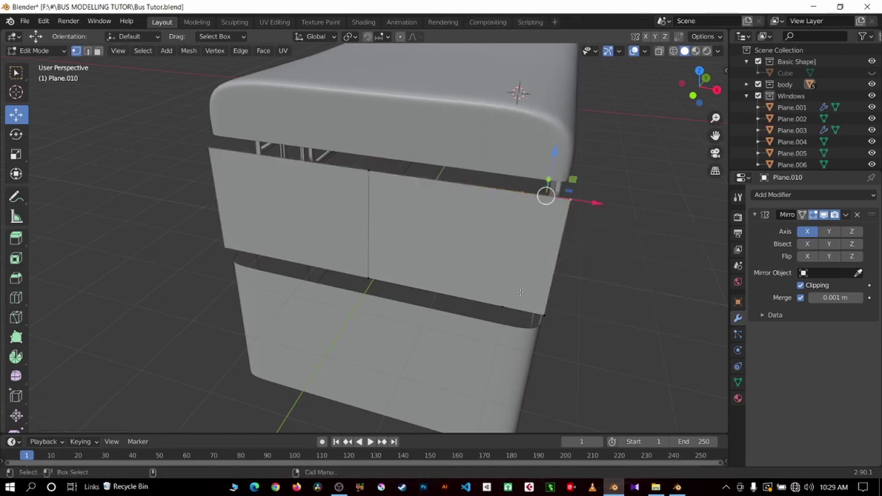
{"action": "right_click", "coordinate": [517, 242]}
{"action": "left_click", "coordinate": [478, 241]}
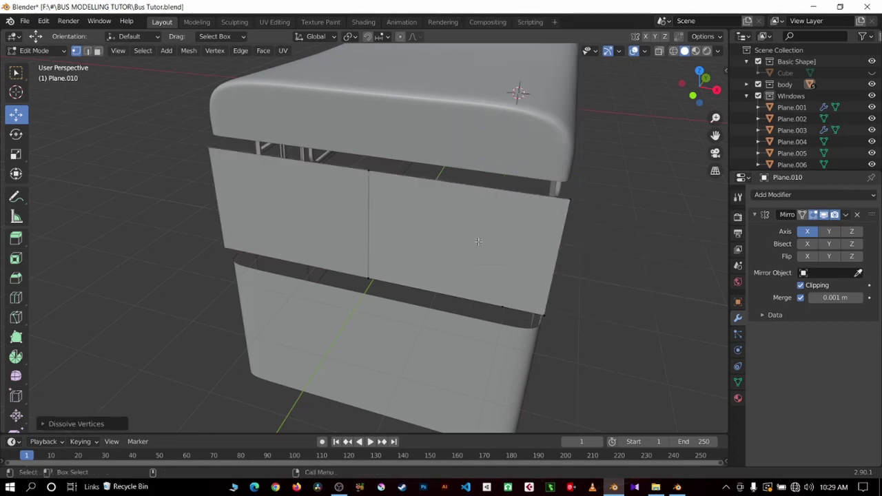
{"action": "key", "text": "ctrl+z"}
{"action": "right_click", "coordinate": [499, 308]}
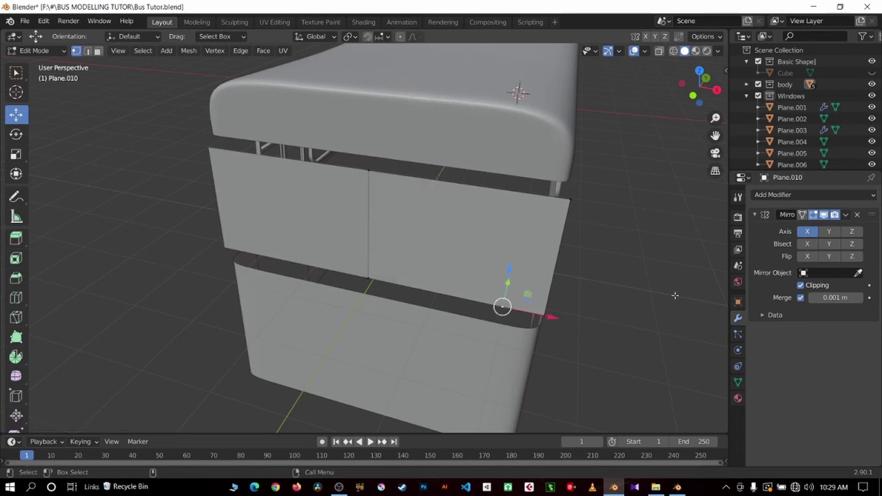
{"action": "key", "text": "ctrl+z"}
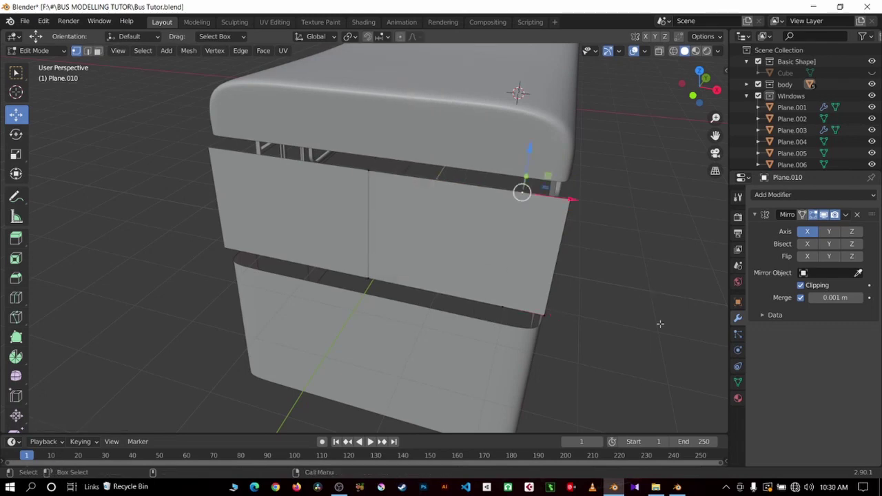
Check another window, then return to Blender and orbit around the bus front.
{"action": "left_click", "coordinate": [340, 487]}
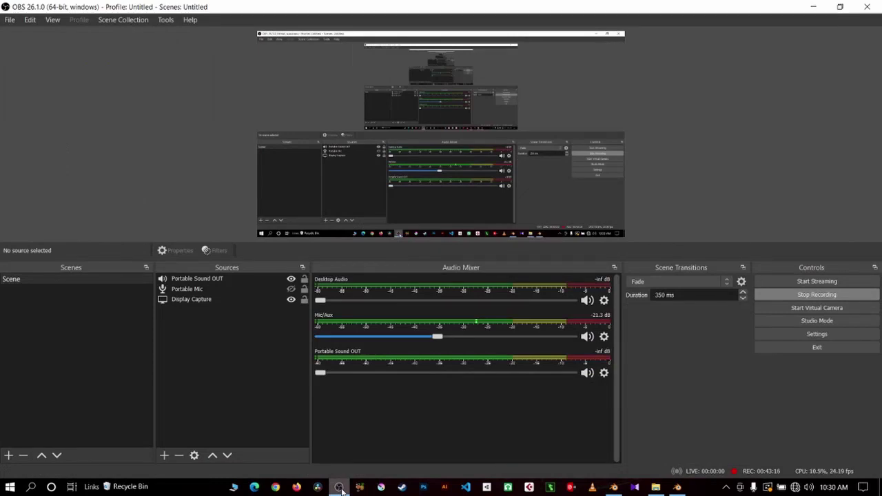
{"action": "left_click", "coordinate": [614, 488]}
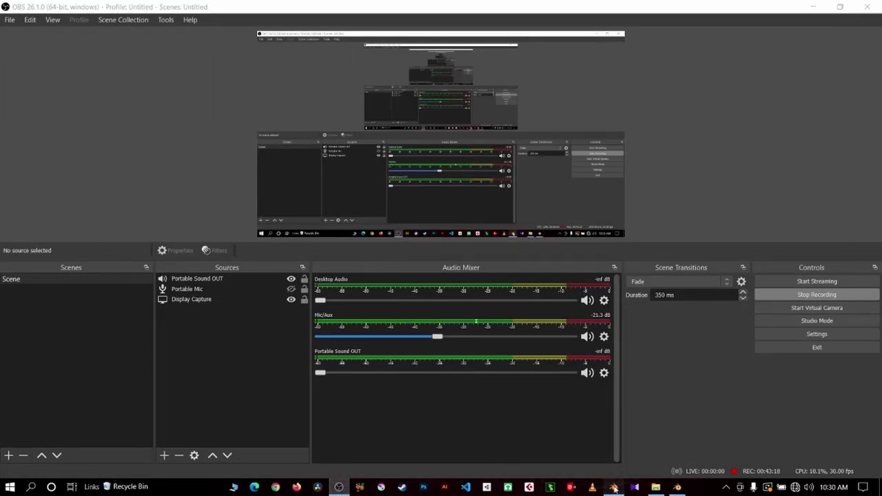
{"action": "middle_click_drag", "start_coordinate": [572, 288], "coordinate": [534, 265]}
{"action": "middle_click_drag", "start_coordinate": [526, 269], "coordinate": [508, 262]}
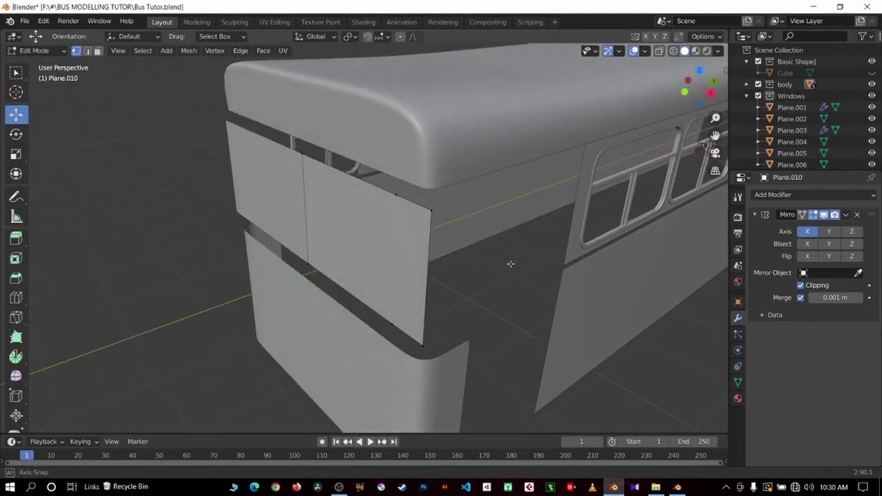
Dissolve the extra vertices on the front panel's upper and lower edges.
{"action": "middle_click_drag", "start_coordinate": [392, 320], "coordinate": [497, 232]}
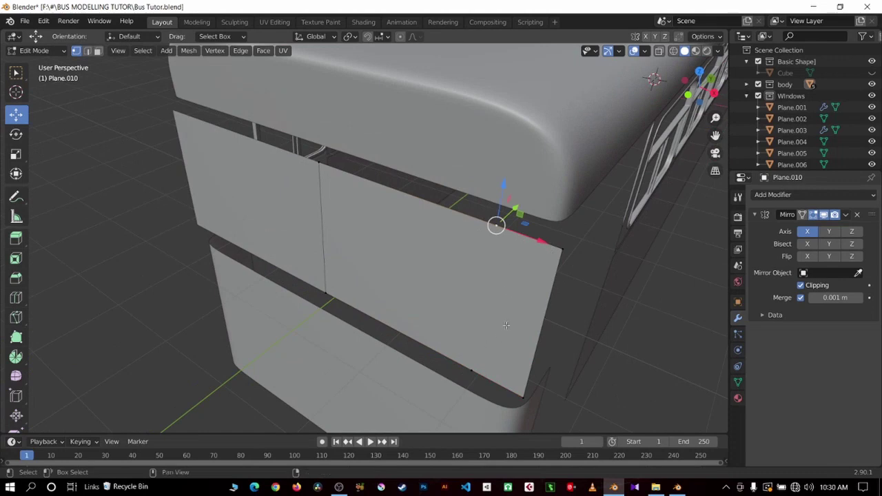
{"action": "key", "text": "g"}
{"action": "left_click", "coordinate": [476, 271]}
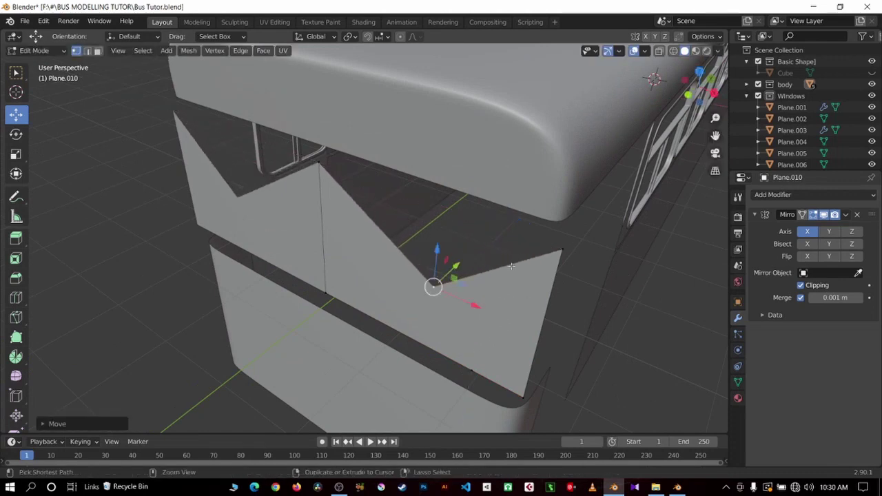
{"action": "key", "text": "ctrl+z"}
{"action": "left_click", "coordinate": [476, 372]}
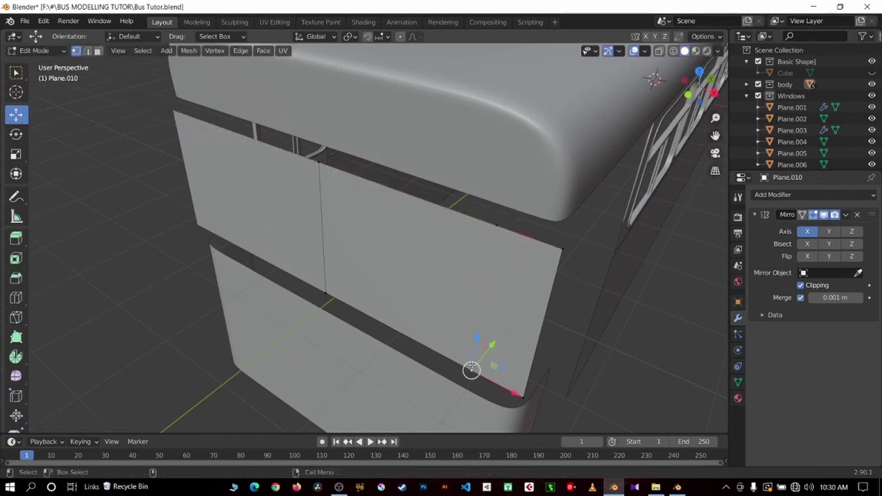
{"action": "left_click", "coordinate": [498, 242]}
{"action": "left_click", "coordinate": [471, 365]}
{"action": "left_click", "coordinate": [502, 237]}
{"action": "right_click", "coordinate": [502, 243]}
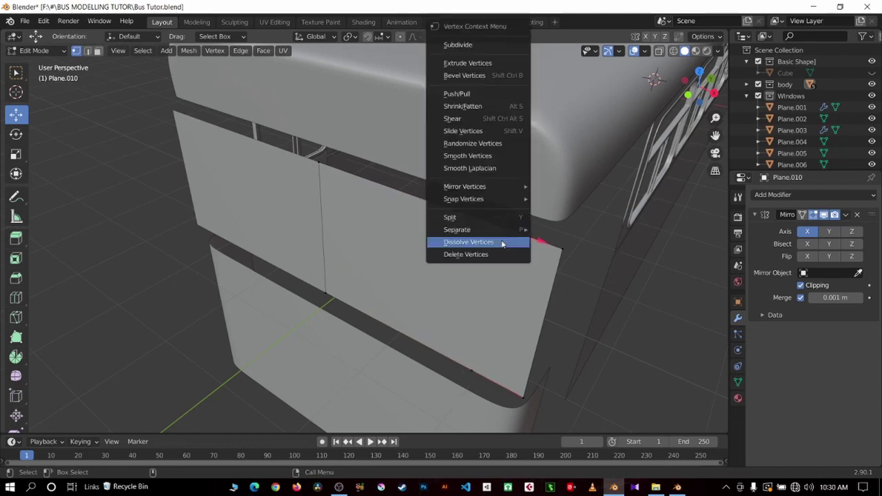
{"action": "left_click", "coordinate": [502, 242]}
{"action": "left_click", "coordinate": [470, 354]}
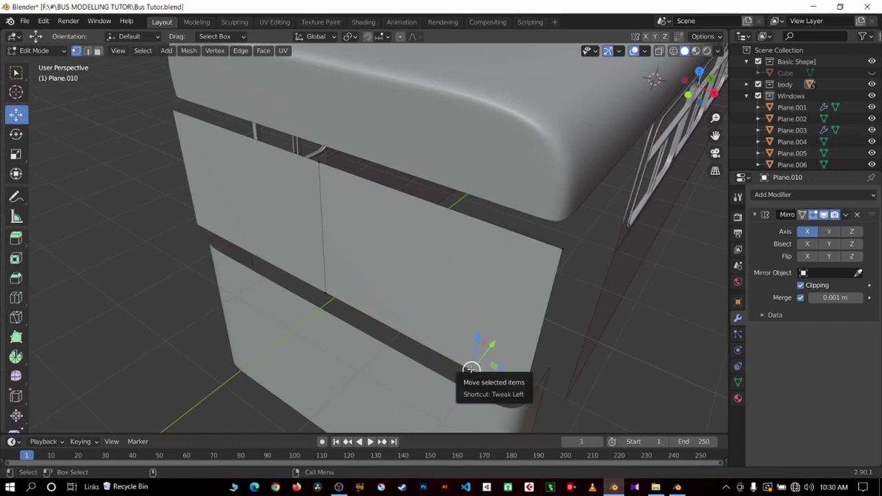
{"action": "right_click", "coordinate": [471, 370]}
{"action": "left_click", "coordinate": [471, 370]}
In front view, lower the panel's bottom vertices along Z to meet the lower body.
{"action": "middle_click_drag", "start_coordinate": [472, 370], "coordinate": [481, 264]}
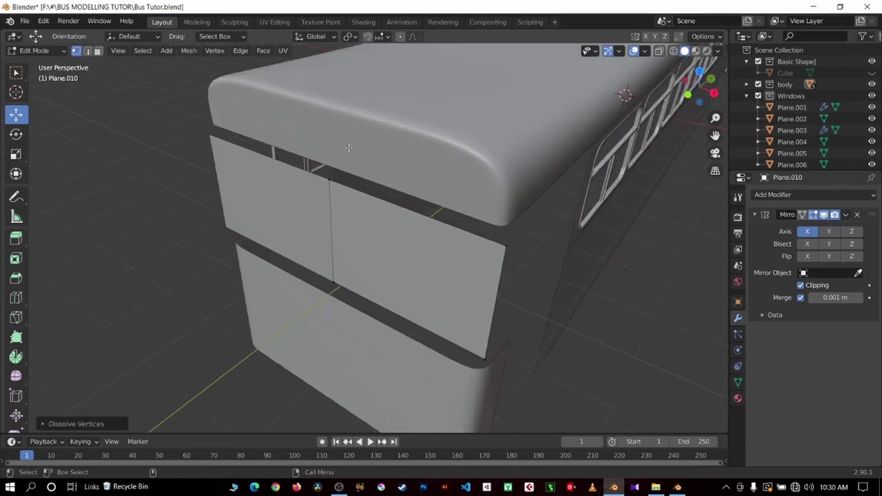
{"action": "left_click_drag", "start_coordinate": [349, 163], "coordinate": [546, 355]}
{"action": "left_click_drag", "start_coordinate": [283, 139], "coordinate": [594, 375]}
{"action": "left_click", "coordinate": [471, 226]}
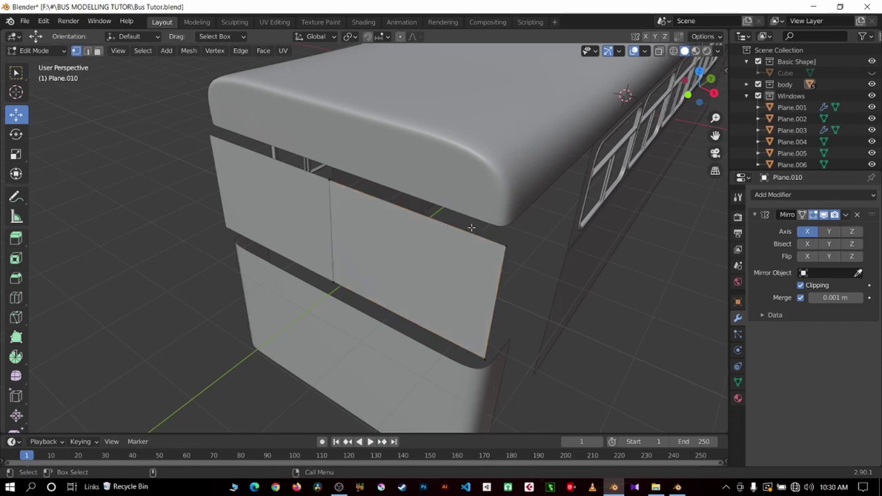
{"action": "key", "text": "KP_1"}
{"action": "left_click_drag", "start_coordinate": [367, 191], "coordinate": [575, 252]}
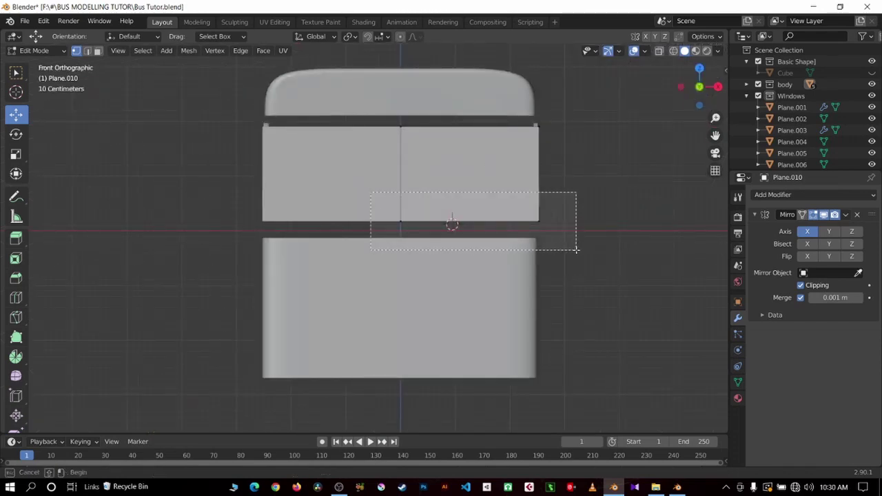
{"action": "key", "text": "g"}
{"action": "key", "text": "z"}
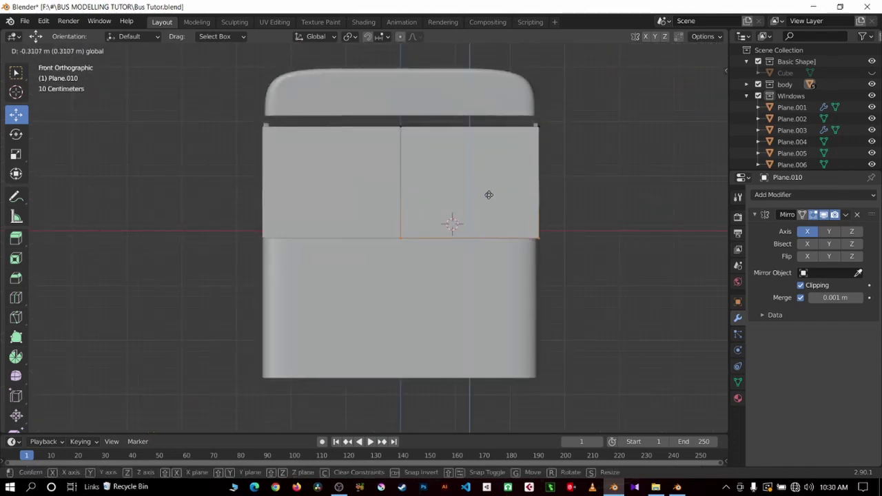
{"action": "left_click", "coordinate": [491, 194]}
Raise the panel's top-edge vertices up to the roof.
{"action": "mouse_move", "coordinate": [491, 194]}
{"action": "middle_mouse_down"}
{"action": "mouse_move", "coordinate": [516, 199]}
{"action": "mouse_move", "coordinate": [456, 220]}
{"action": "mouse_move", "coordinate": [471, 159]}
{"action": "middle_mouse_up"}
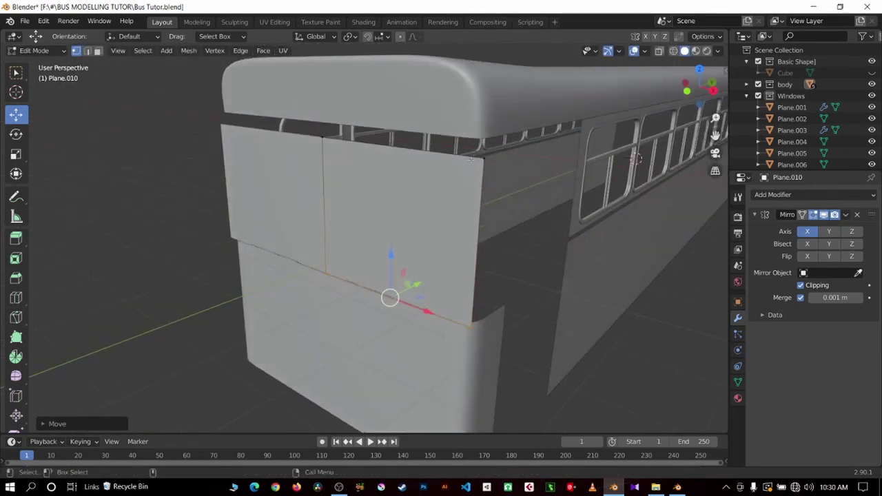
{"action": "left_click_drag", "start_coordinate": [298, 123], "coordinate": [353, 142]}
{"action": "left_click_drag", "start_coordinate": [296, 103], "coordinate": [526, 192]}
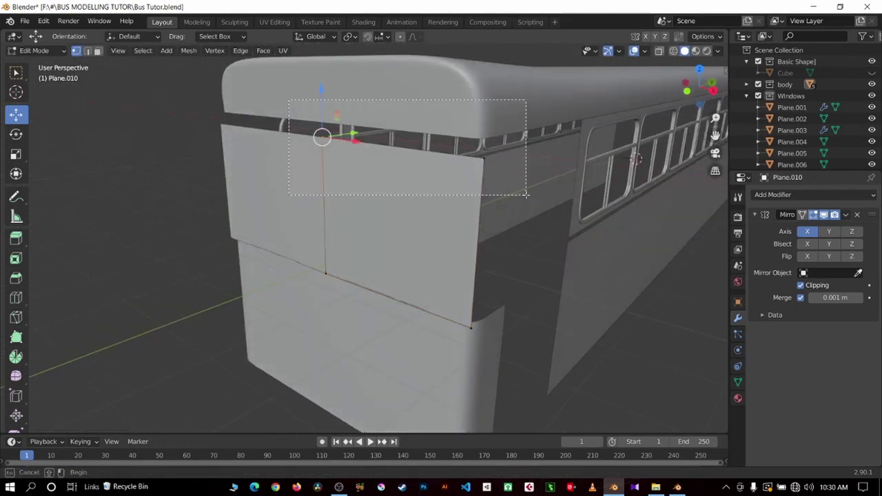
{"action": "key", "text": "KP_1"}
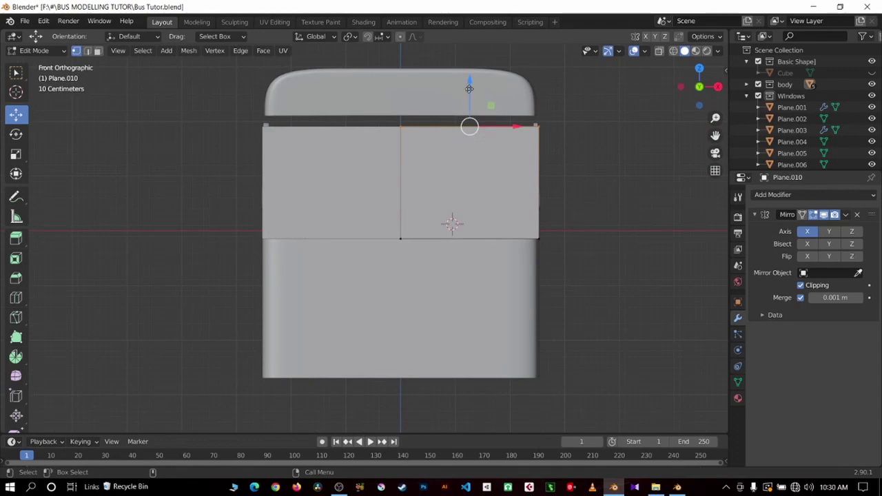
{"action": "left_click_drag", "start_coordinate": [470, 89], "coordinate": [477, 85]}
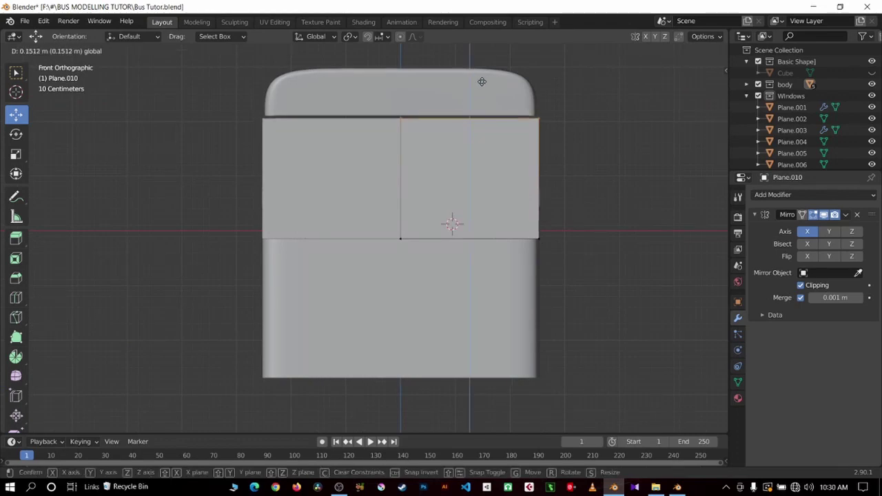
{"action": "left_click_drag", "start_coordinate": [479, 85], "coordinate": [485, 79]}
Push the panel's side face back along the bus, comparing with the reference bus file.
{"action": "key", "text": "KP_3"}
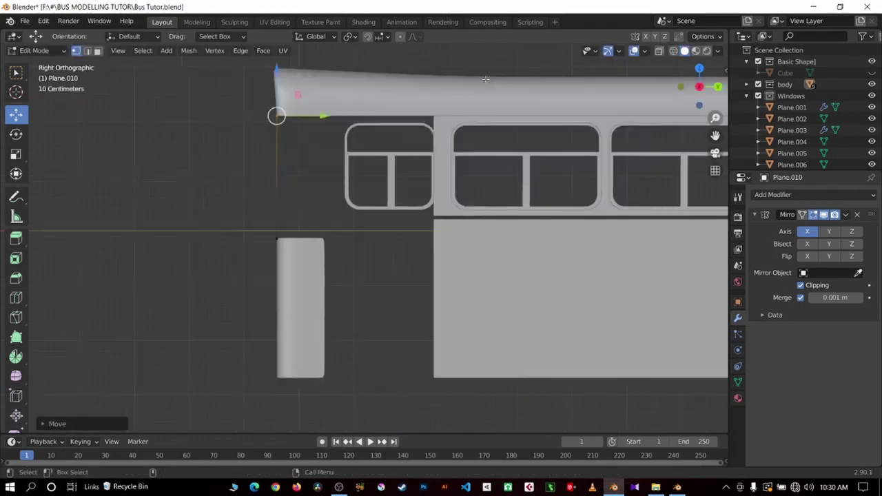
{"action": "mouse_move", "coordinate": [286, 228]}
{"action": "middle_mouse_down"}
{"action": "mouse_move", "coordinate": [337, 234]}
{"action": "mouse_move", "coordinate": [349, 258]}
{"action": "middle_mouse_up"}
{"action": "left_click", "coordinate": [337, 234]}
{"action": "scroll", "coordinate": [337, 234], "scroll_direction": "up", "scroll_amount": 3}
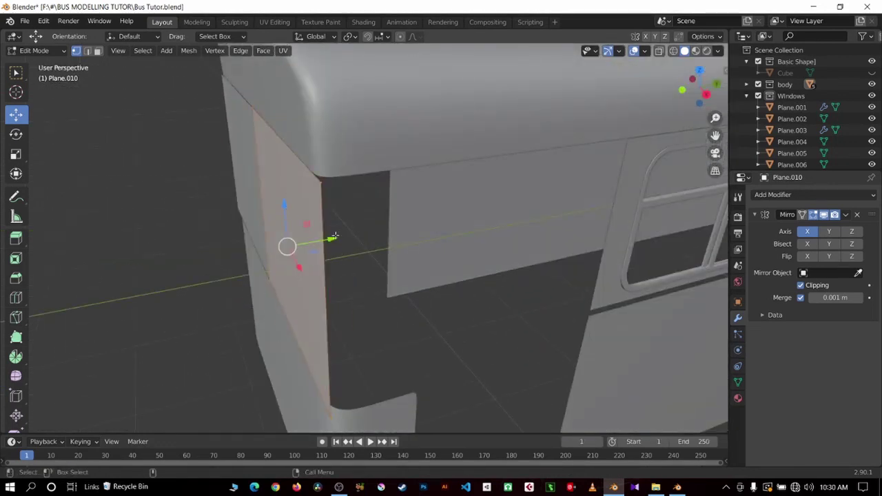
{"action": "left_click_drag", "start_coordinate": [334, 236], "coordinate": [342, 238]}
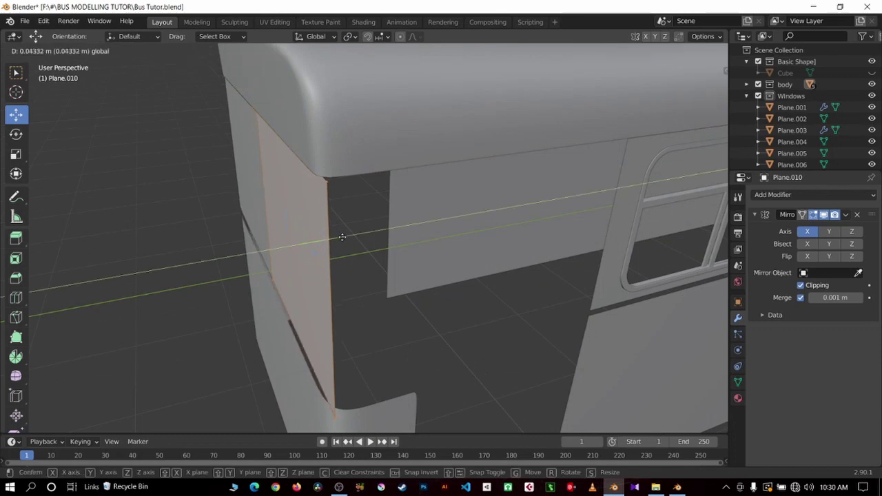
{"action": "left_click", "coordinate": [676, 486]}
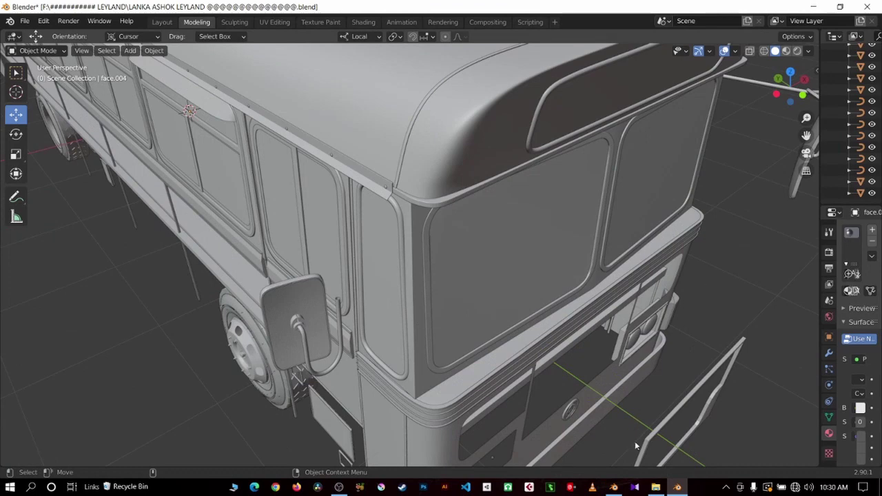
{"action": "left_click", "coordinate": [614, 486]}
Slide the corner edge 0.0733 m along the bus length to meet the front corner, then exit Edit Mode.
{"action": "key", "text": "KP_Decimal"}
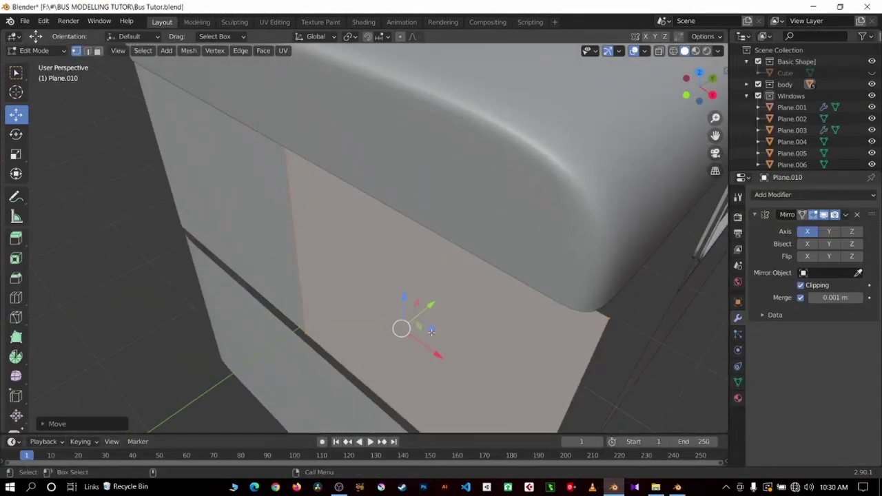
{"action": "key", "text": "2"}
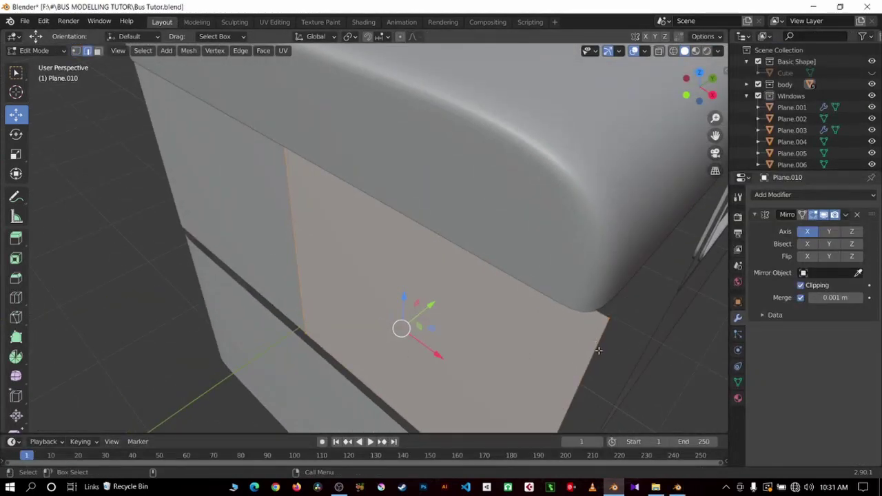
{"action": "middle_click_drag", "start_coordinate": [594, 341], "coordinate": [590, 357]}
{"action": "left_click_drag", "start_coordinate": [432, 324], "coordinate": [449, 329]}
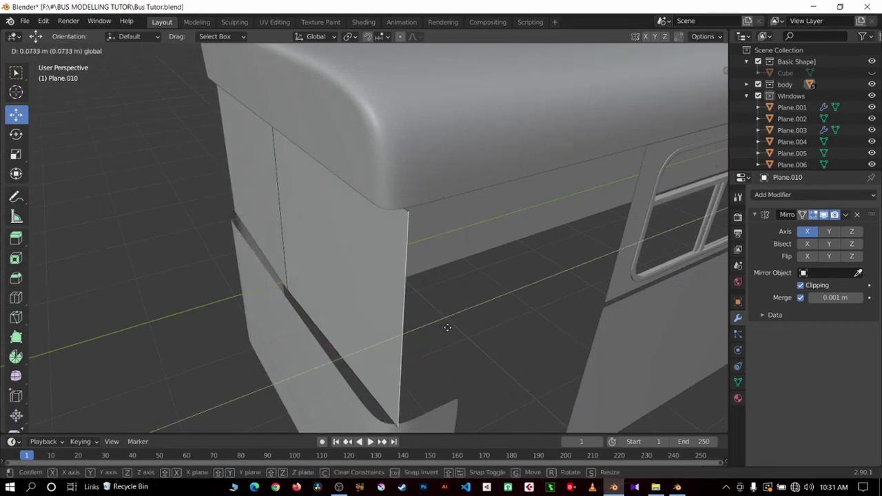
{"action": "key", "text": "Tab"}
{"action": "mouse_move", "coordinate": [448, 330]}
{"action": "middle_mouse_down"}
{"action": "mouse_move", "coordinate": [591, 310]}
{"action": "mouse_move", "coordinate": [616, 329]}
{"action": "mouse_move", "coordinate": [607, 309]}
{"action": "mouse_move", "coordinate": [618, 285]}
{"action": "mouse_move", "coordinate": [516, 248]}
{"action": "mouse_move", "coordinate": [195, 223]}
{"action": "mouse_move", "coordinate": [544, 262]}
{"action": "mouse_move", "coordinate": [456, 260]}
{"action": "mouse_move", "coordinate": [398, 272]}
{"action": "middle_mouse_up"}
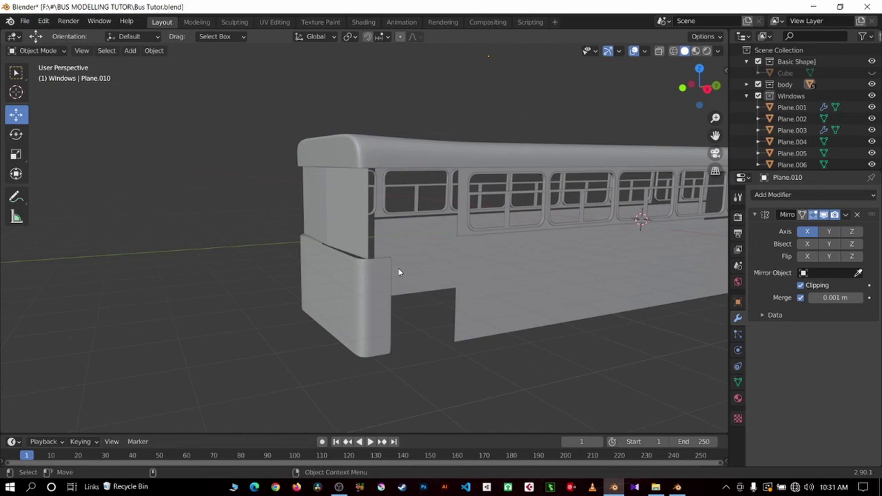
{"action": "key", "text": "KP_3"}
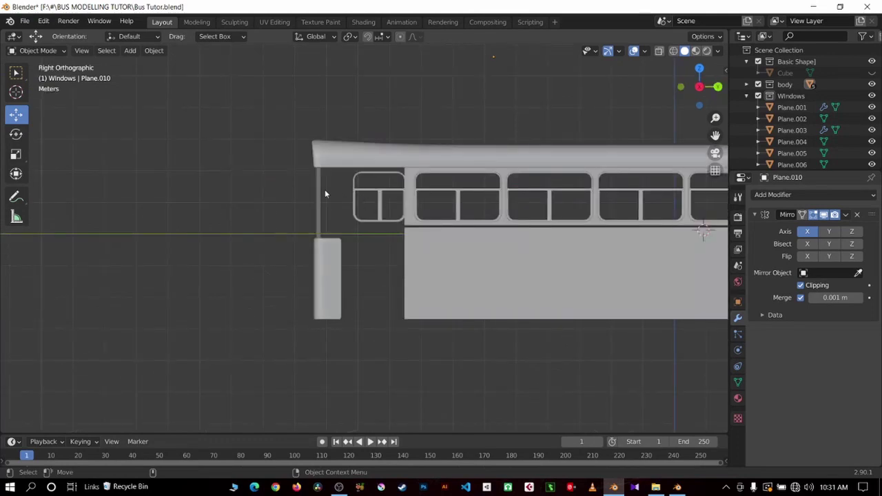
{"action": "scroll", "coordinate": [318, 163], "scroll_direction": "up", "scroll_amount": 3}
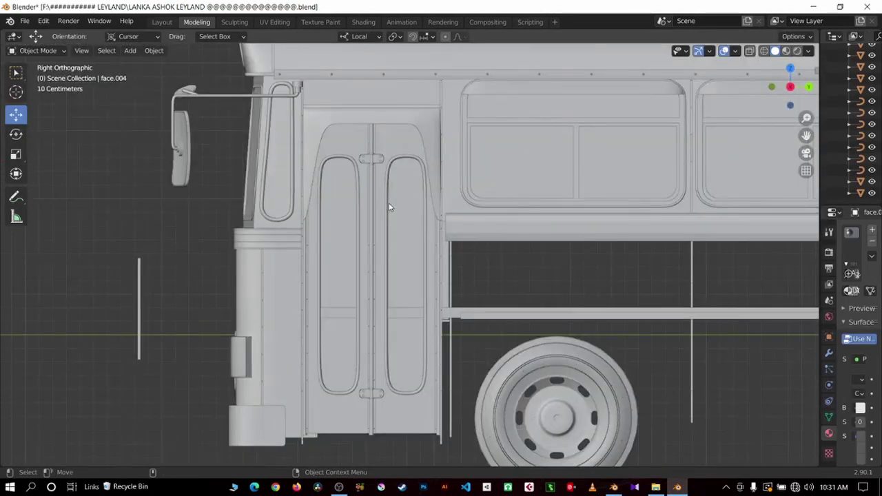
{"action": "scroll", "coordinate": [389, 203], "scroll_direction": "down", "scroll_amount": 2}
{"action": "scroll", "coordinate": [389, 203], "scroll_direction": "down", "scroll_amount": 2}
{"action": "scroll", "coordinate": [638, 227], "scroll_direction": "up", "scroll_amount": 1}
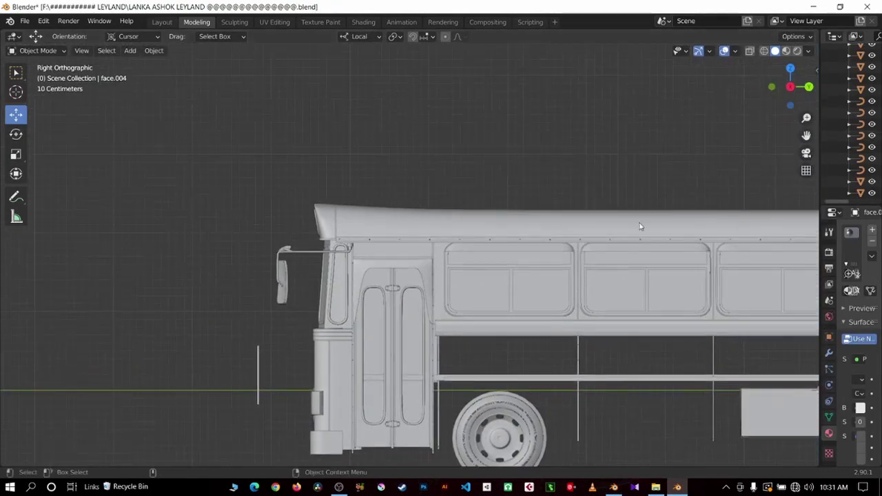
{"action": "scroll", "coordinate": [150, 340], "scroll_direction": "up", "scroll_amount": 2}
{"action": "left_click_drag", "start_coordinate": [218, 411], "coordinate": [219, 378]}
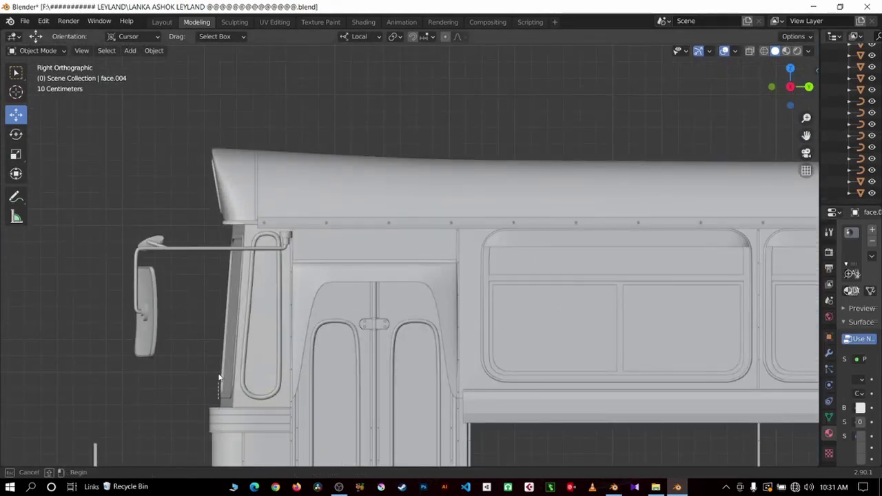
{"action": "left_click_drag", "start_coordinate": [218, 306], "coordinate": [220, 78]}
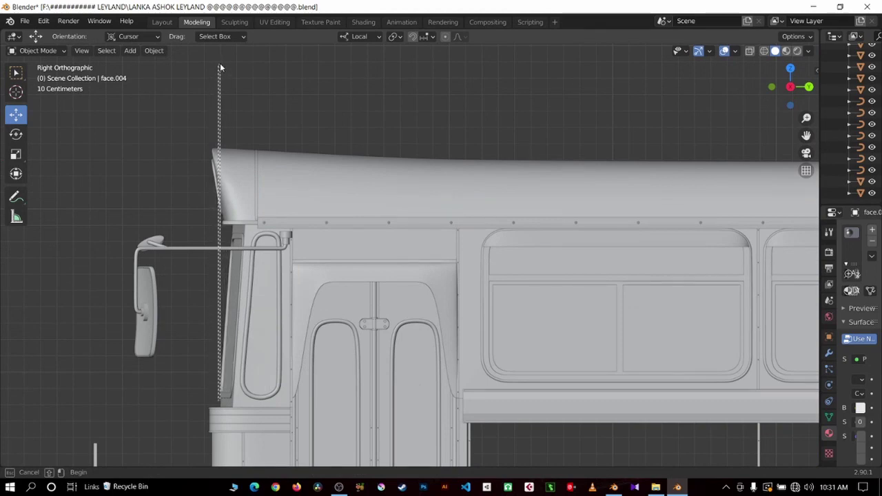
{"action": "left_click_drag", "start_coordinate": [221, 78], "coordinate": [221, 69]}
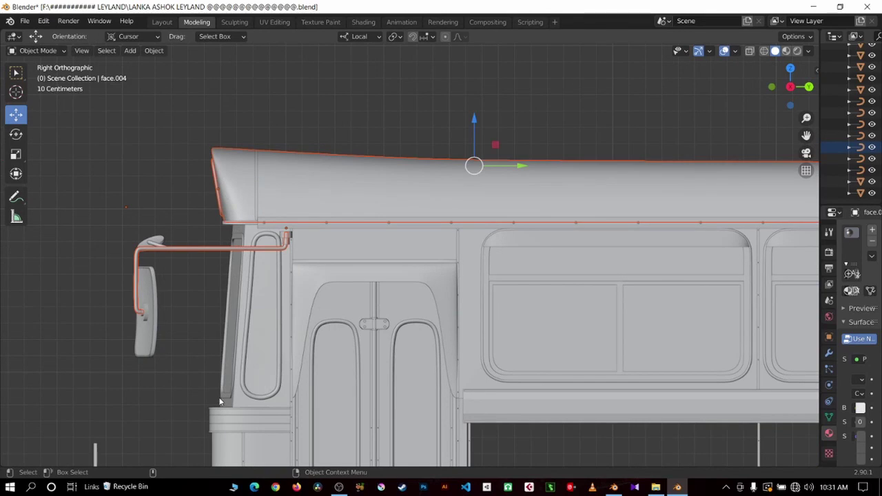
{"action": "left_click_drag", "start_coordinate": [221, 401], "coordinate": [229, 40]}
Open the thin front pillar in Edit Mode with vertex selection and wireframe display.
{"action": "left_click", "coordinate": [615, 487]}
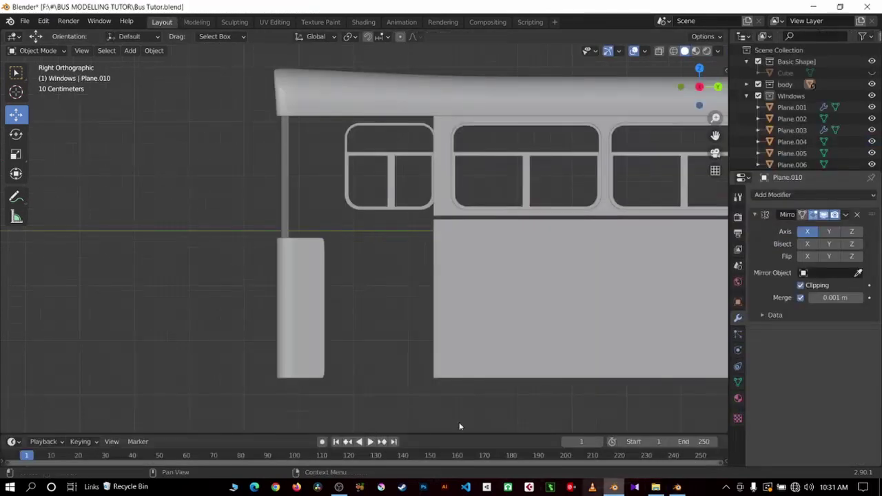
{"action": "left_click", "coordinate": [279, 197]}
{"action": "scroll", "coordinate": [279, 197], "scroll_direction": "up", "scroll_amount": 3}
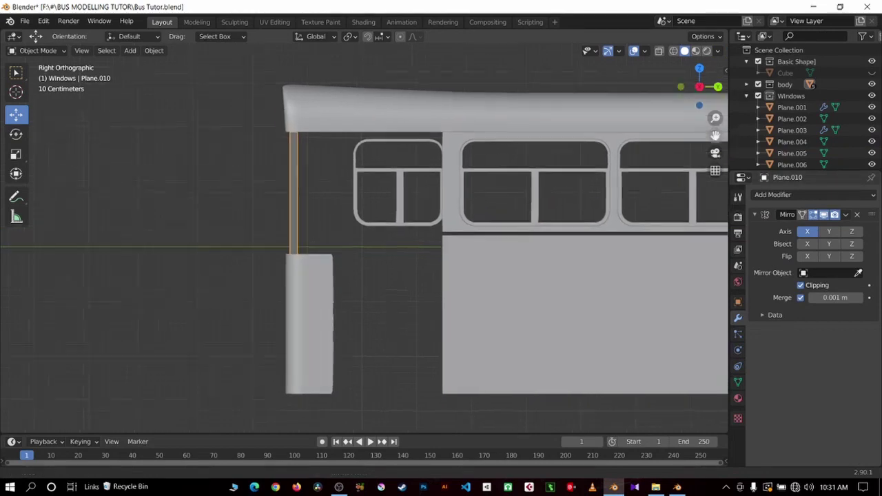
{"action": "key", "text": "Tab"}
{"action": "left_click", "coordinate": [673, 51]}
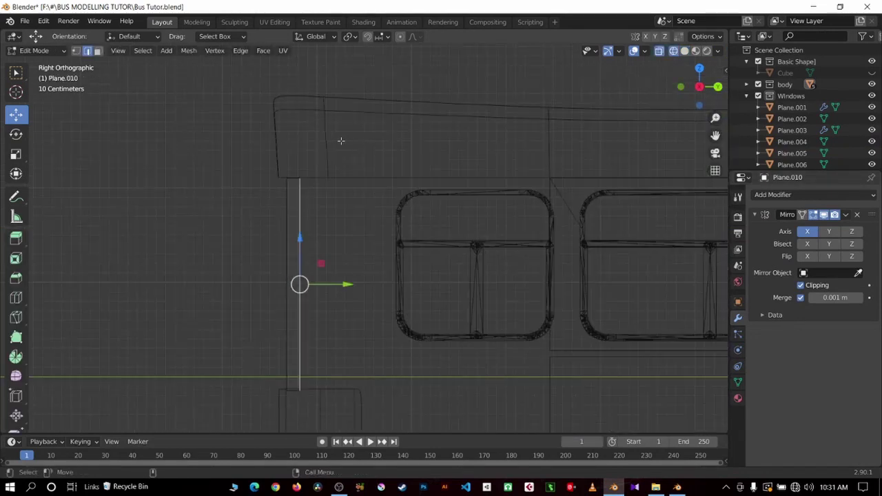
{"action": "key", "text": "1"}
Move the pillar's top vertices 0.1847 m back along Y, then return to solid shading and Object Mode.
{"action": "left_click_drag", "start_coordinate": [242, 138], "coordinate": [346, 188]}
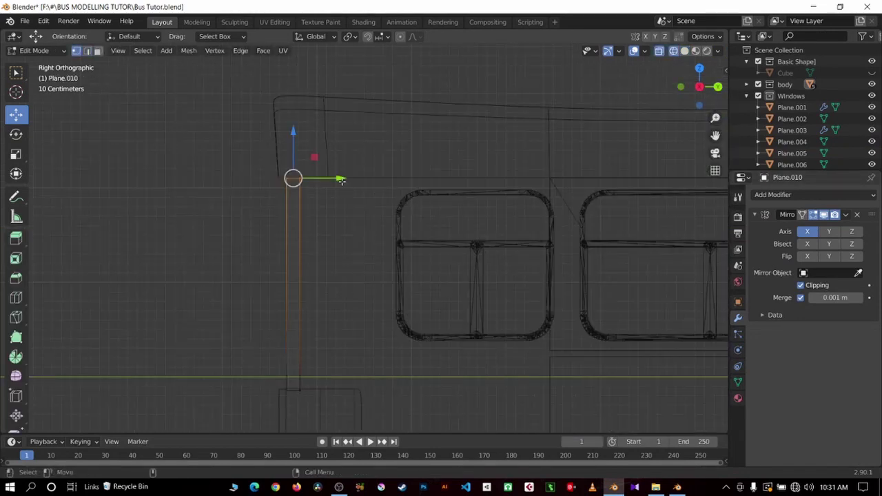
{"action": "key", "text": "g"}
{"action": "key", "text": "y"}
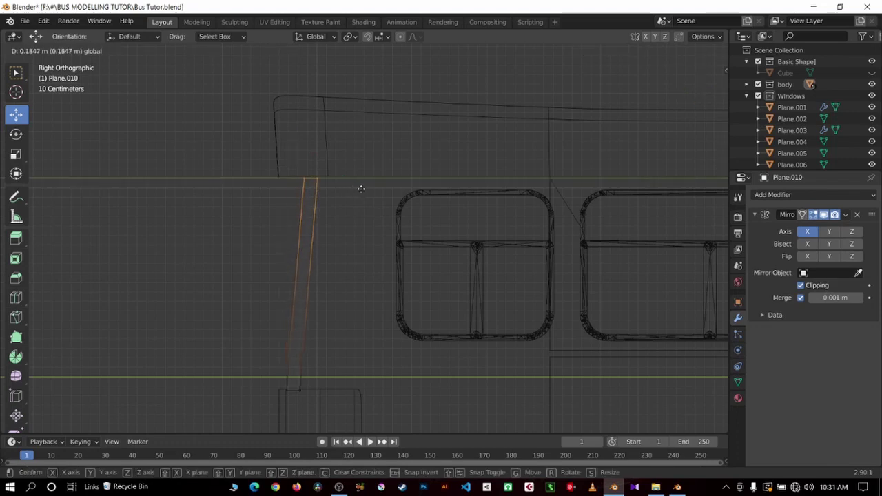
{"action": "left_click", "coordinate": [353, 187]}
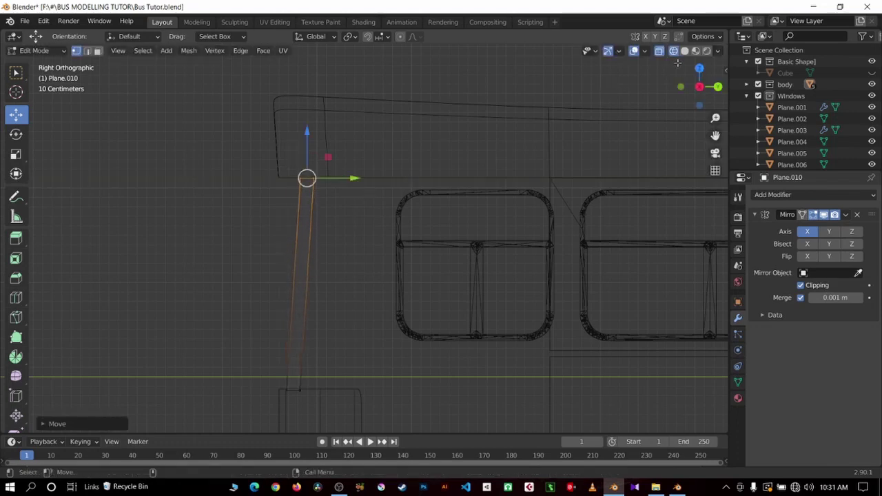
{"action": "key", "text": "shift+z"}
{"action": "key", "text": "Tab"}
{"action": "mouse_move", "coordinate": [495, 73]}
{"action": "middle_mouse_down"}
{"action": "mouse_move", "coordinate": [354, 197]}
{"action": "mouse_move", "coordinate": [512, 230]}
{"action": "middle_mouse_up"}
{"action": "scroll", "coordinate": [353, 198], "scroll_direction": "down", "scroll_amount": 5}
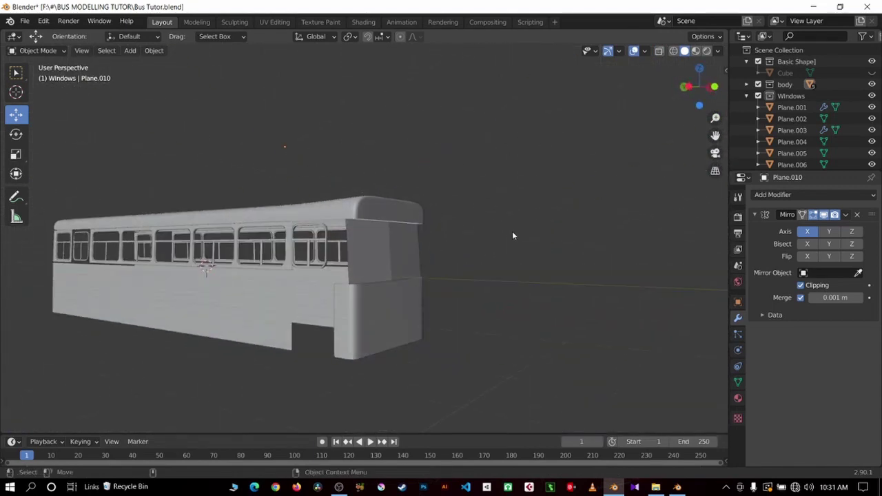
Zoom and orbit around the bus front corner to select the front window frame Plane.006.
{"action": "scroll", "coordinate": [512, 236], "scroll_direction": "up", "scroll_amount": 2}
{"action": "scroll", "coordinate": [437, 246], "scroll_direction": "up", "scroll_amount": 2}
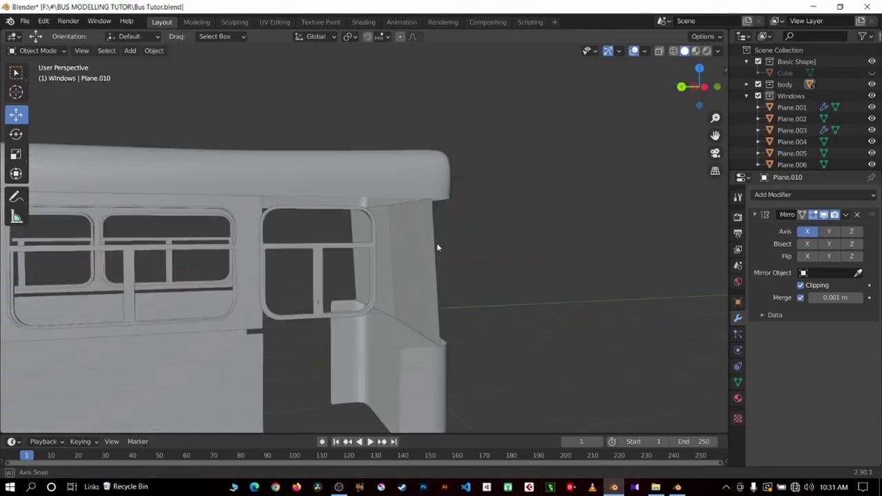
{"action": "scroll", "coordinate": [432, 256], "scroll_direction": "up", "scroll_amount": 2}
{"action": "scroll", "coordinate": [508, 268], "scroll_direction": "up", "scroll_amount": 2}
{"action": "left_click", "coordinate": [363, 272]}
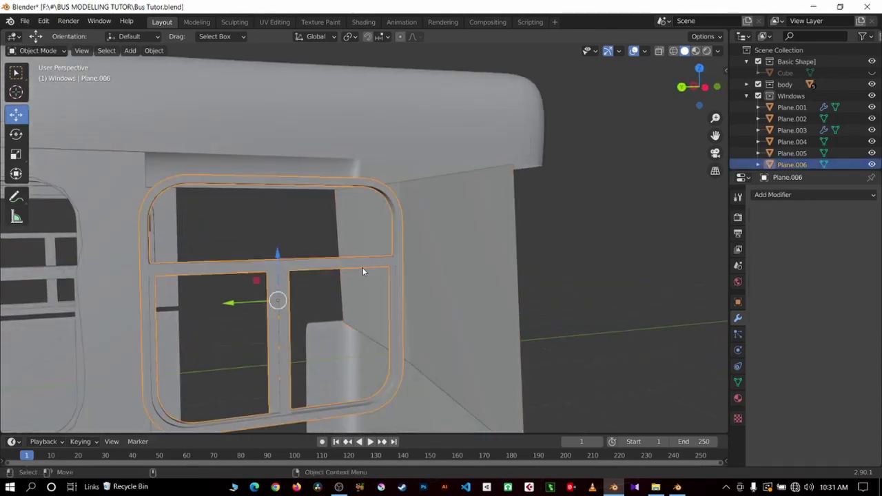
{"action": "scroll", "coordinate": [532, 278], "scroll_direction": "down", "scroll_amount": 3}
{"action": "middle_click_drag", "start_coordinate": [533, 278], "coordinate": [467, 282]}
{"action": "scroll", "coordinate": [461, 284], "scroll_direction": "up", "scroll_amount": 1}
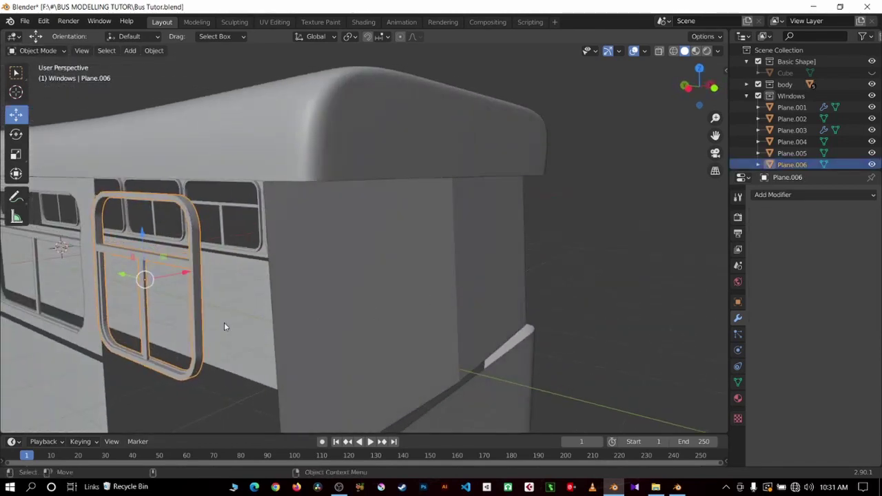
{"action": "scroll", "coordinate": [224, 326], "scroll_direction": "up", "scroll_amount": 3}
{"action": "middle_click_drag", "start_coordinate": [328, 330], "coordinate": [445, 339]}
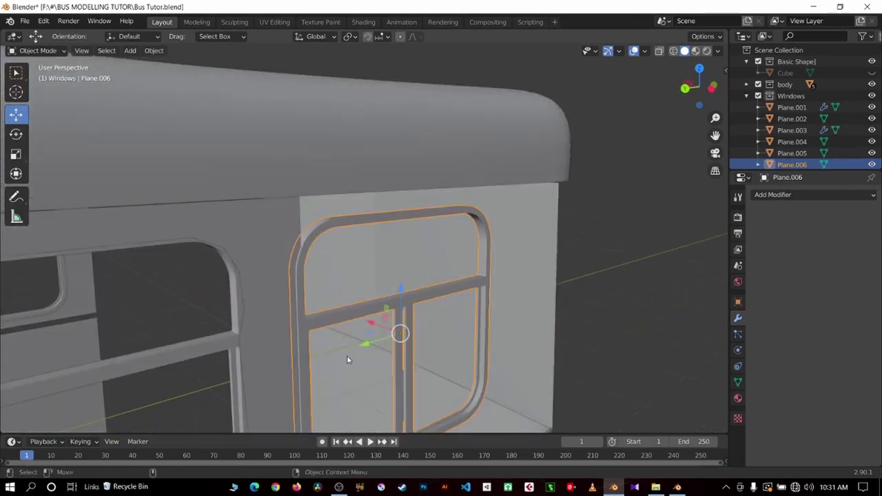
{"action": "scroll", "coordinate": [463, 277], "scroll_direction": "down", "scroll_amount": 3}
{"action": "middle_click_drag", "start_coordinate": [361, 287], "coordinate": [540, 395]}
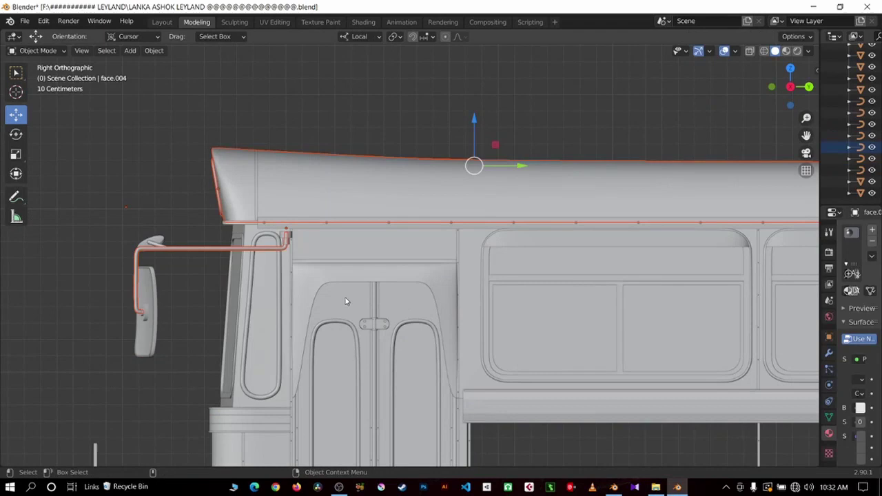
{"action": "mouse_move", "coordinate": [348, 301]}
{"action": "middle_mouse_down"}
{"action": "mouse_move", "coordinate": [442, 299]}
{"action": "mouse_move", "coordinate": [352, 239]}
{"action": "middle_mouse_up"}
{"action": "left_click", "coordinate": [351, 239]}
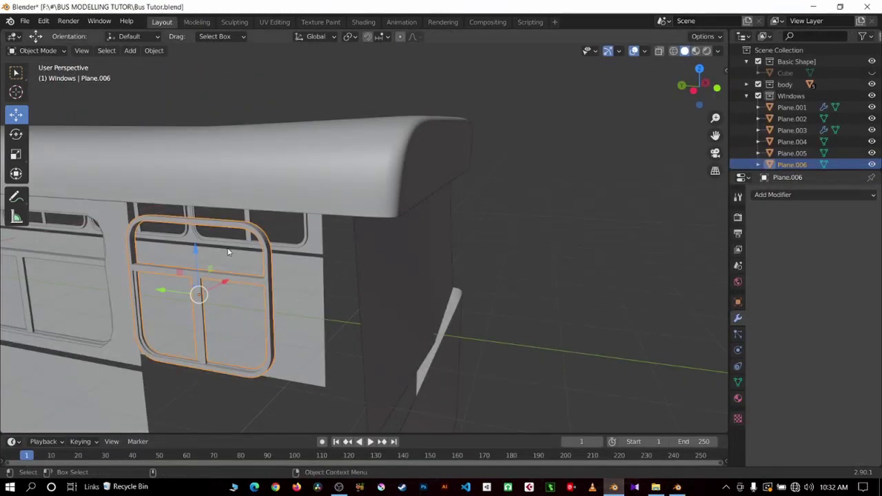
{"action": "middle_click_drag", "start_coordinate": [229, 252], "coordinate": [298, 290]}
Duplicate the window frame in place and move the copy away from the bus in top view.
{"action": "key", "text": "shift+d"}
{"action": "right_click", "coordinate": [298, 290]}
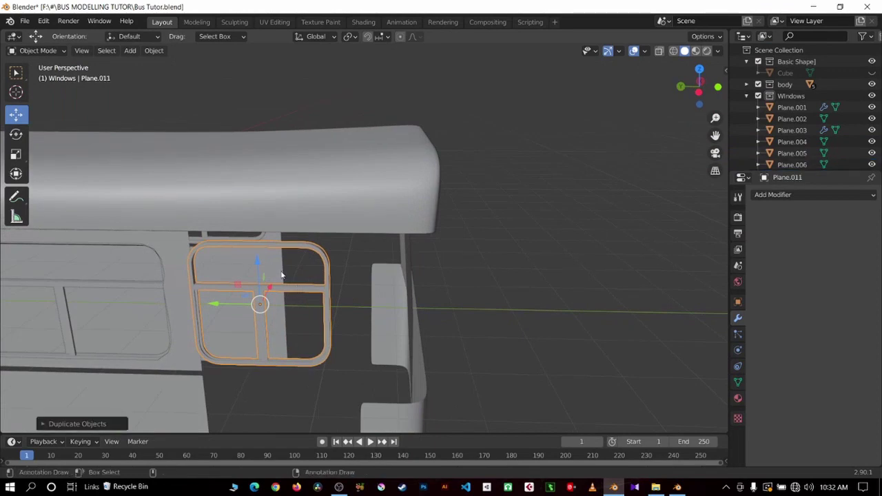
{"action": "key", "text": "KP_7"}
{"action": "scroll", "coordinate": [287, 274], "scroll_direction": "down", "scroll_amount": 5}
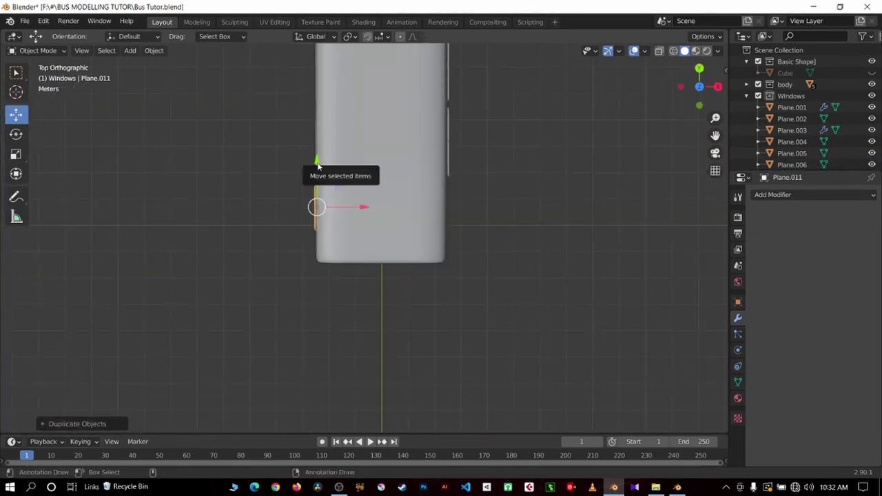
{"action": "left_click_drag", "start_coordinate": [318, 166], "coordinate": [318, 296]}
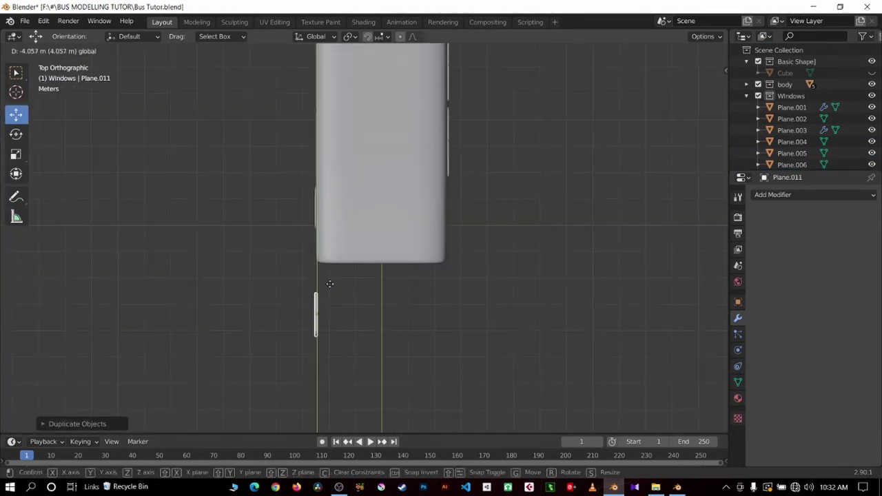
Reset the copy's X, Y and Z rotation to 0° in Object properties.
{"action": "left_click", "coordinate": [738, 303]}
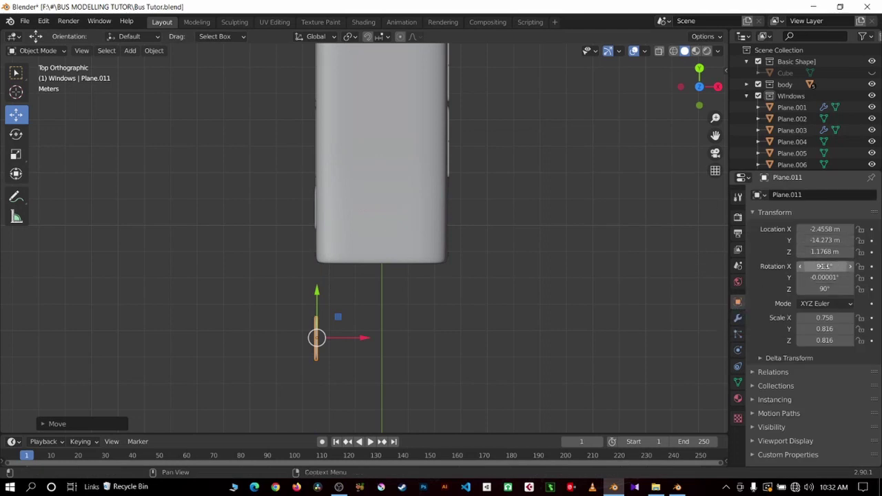
{"action": "double_click", "coordinate": [824, 267]}
{"action": "double_click", "coordinate": [831, 278]}
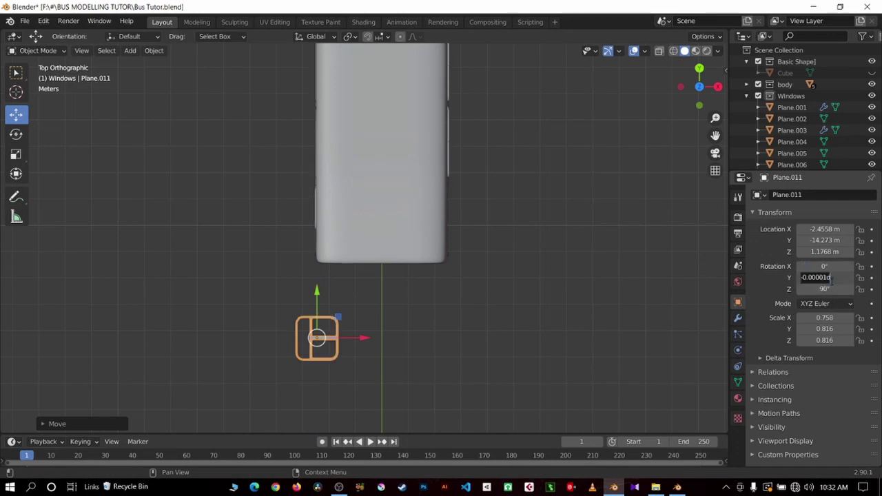
{"action": "double_click", "coordinate": [834, 289]}
{"action": "type", "text": "0"}
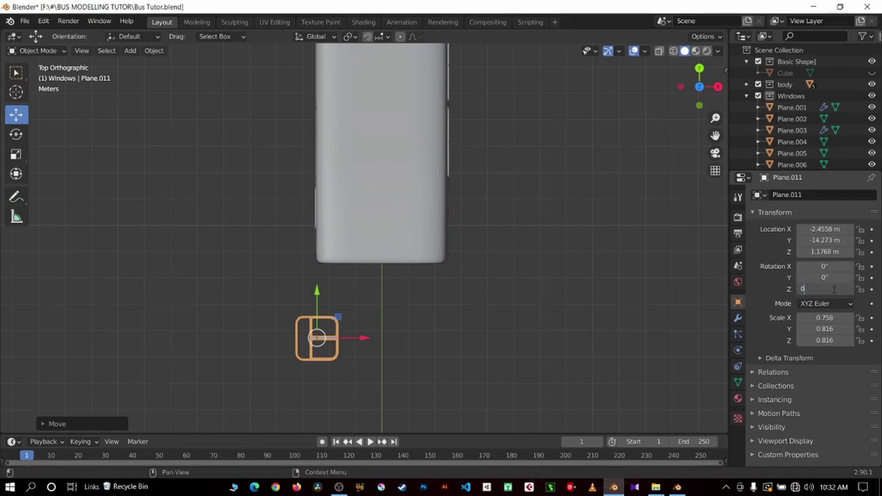
{"action": "key", "text": "Return"}
Check the flattened copy in perspective, then centre it in top view.
{"action": "middle_click_drag", "start_coordinate": [423, 323], "coordinate": [428, 265]}
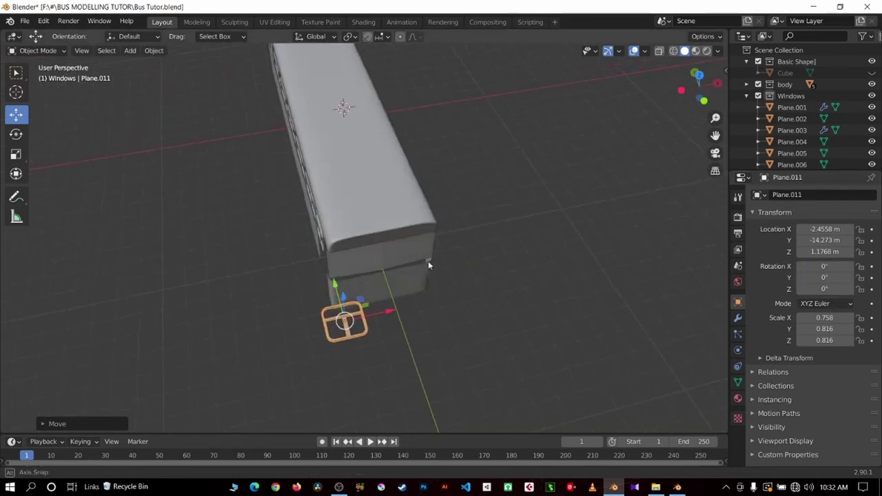
{"action": "key", "text": "KP_7"}
{"action": "scroll", "coordinate": [454, 236], "scroll_direction": "up", "scroll_amount": 1}
{"action": "scroll", "coordinate": [454, 235], "scroll_direction": "up", "scroll_amount": 1}
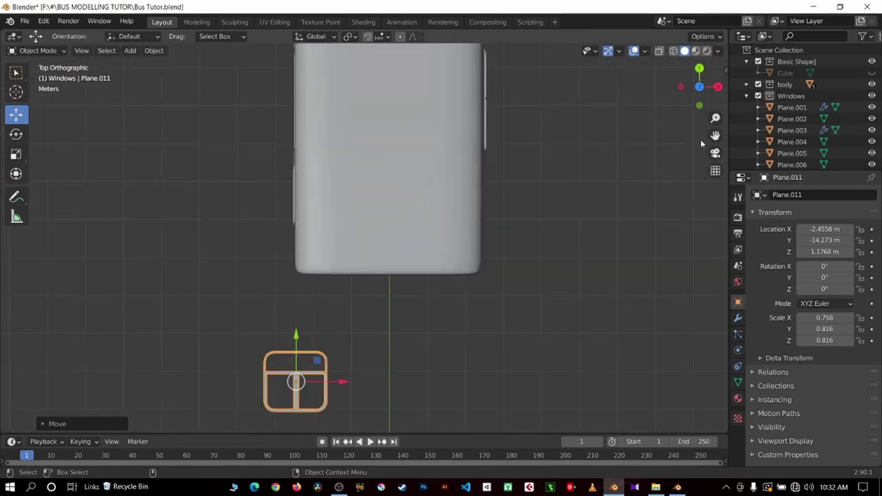
{"action": "left_click_drag", "start_coordinate": [715, 136], "coordinate": [747, 25]}
{"action": "scroll", "coordinate": [512, 234], "scroll_direction": "up", "scroll_amount": 5}
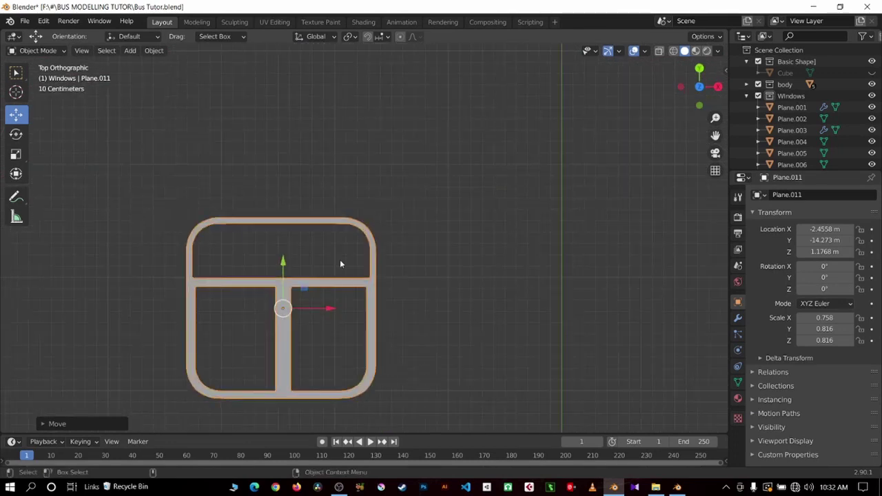
Enter Edit Mode on the copied frame Plane.011 and zoom in on it.
{"action": "scroll", "coordinate": [350, 253], "scroll_direction": "up", "scroll_amount": 2}
{"action": "key", "text": "Tab"}
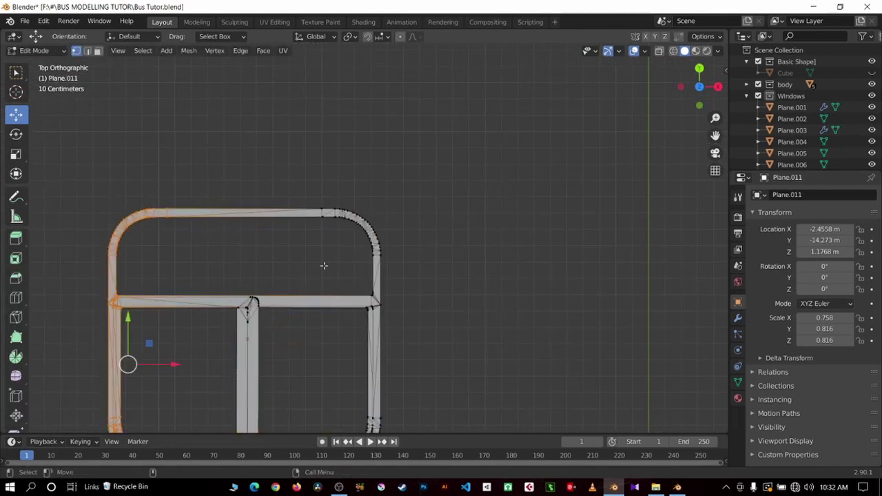
{"action": "scroll", "coordinate": [327, 260], "scroll_direction": "down", "scroll_amount": 2}
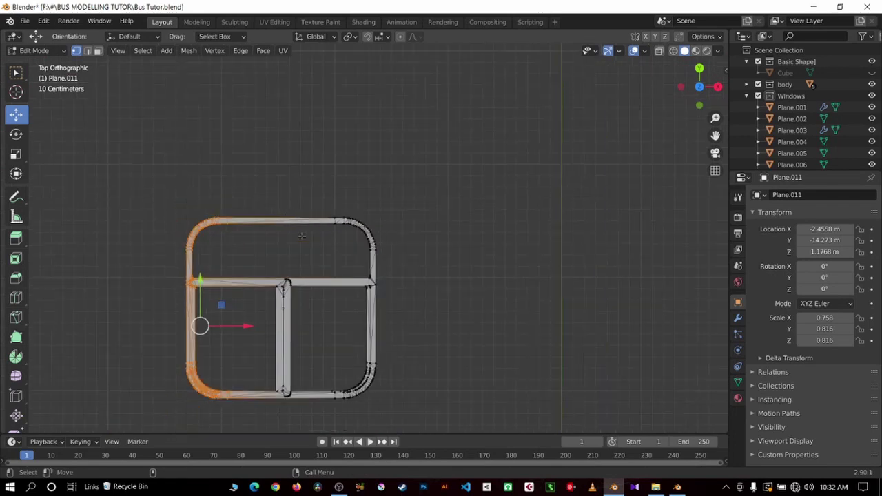
{"action": "scroll", "coordinate": [305, 252], "scroll_direction": "up", "scroll_amount": 2}
{"action": "scroll", "coordinate": [305, 252], "scroll_direction": "up", "scroll_amount": 1}
{"action": "scroll", "coordinate": [305, 252], "scroll_direction": "down", "scroll_amount": 4}
Box-select the left-side and right-middle junction vertices and switch to wireframe shading.
{"action": "left_click_drag", "start_coordinate": [180, 190], "coordinate": [315, 417]}
{"action": "scroll", "coordinate": [493, 278], "scroll_direction": "up", "scroll_amount": 5}
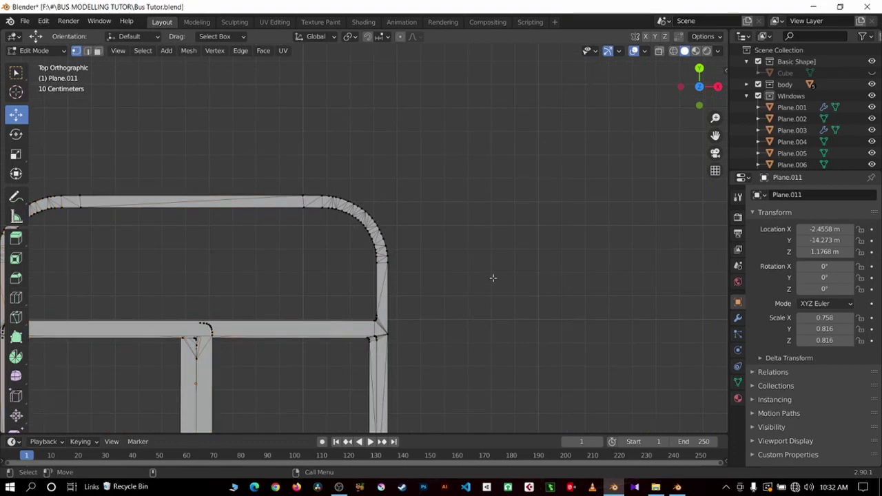
{"action": "scroll", "coordinate": [492, 278], "scroll_direction": "down", "scroll_amount": 1}
{"action": "left_click_drag", "start_coordinate": [350, 295], "coordinate": [419, 342]}
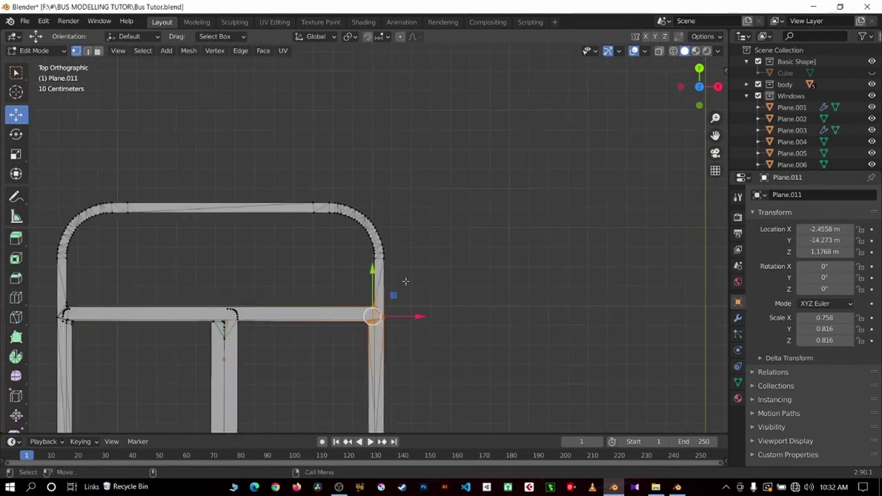
{"action": "scroll", "coordinate": [358, 243], "scroll_direction": "down", "scroll_amount": 2}
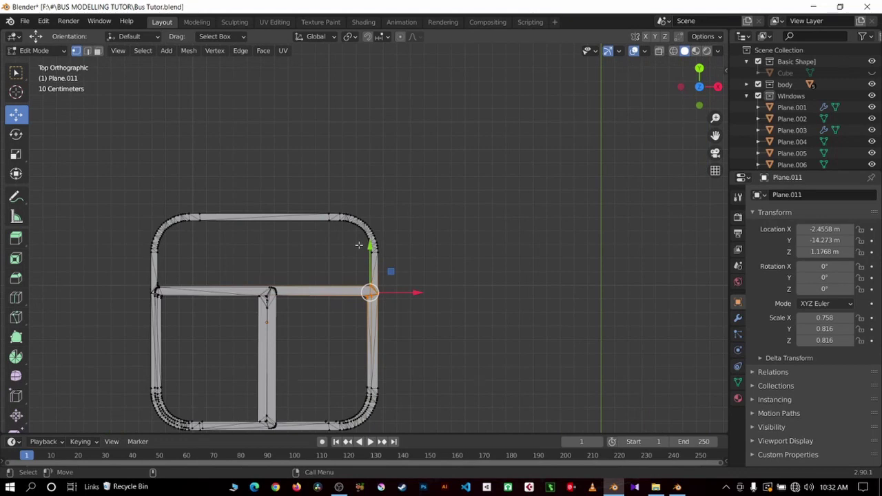
{"action": "left_click", "coordinate": [674, 51]}
{"action": "middle_click_drag", "start_coordinate": [629, 126], "coordinate": [685, 54], "text": "shift"}
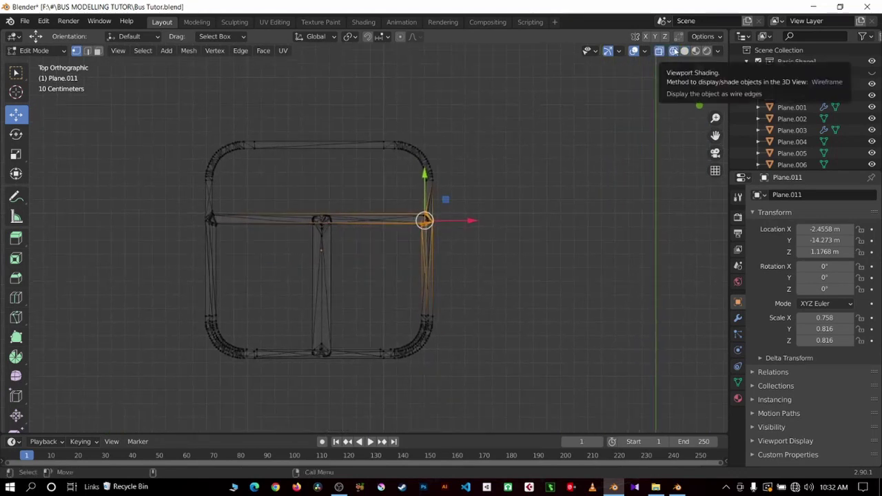
Delete the vertical middle bar of the T-shaped divider.
{"action": "scroll", "coordinate": [200, 207], "scroll_direction": "up", "scroll_amount": 3}
{"action": "key", "text": "shift+b"}
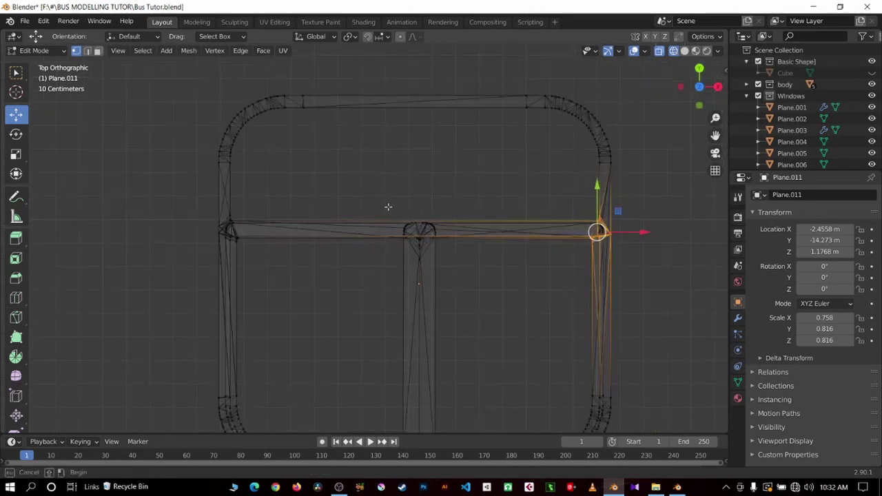
{"action": "left_click_drag", "start_coordinate": [365, 192], "coordinate": [490, 363]}
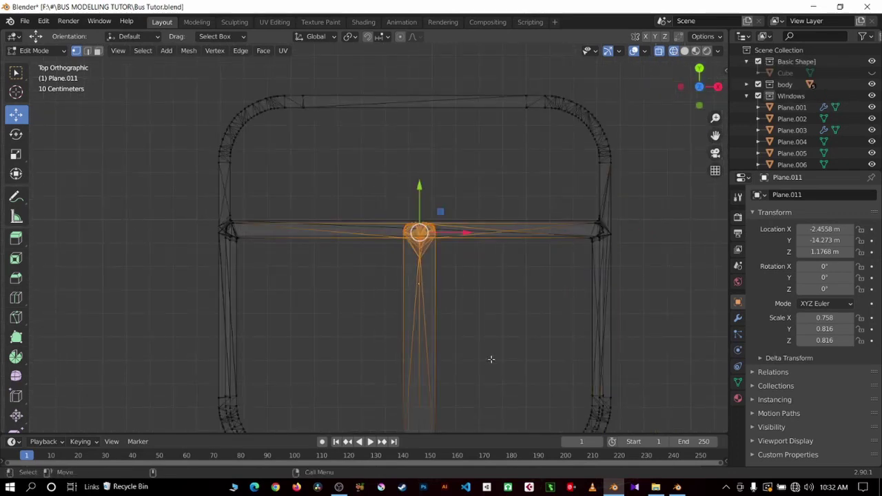
{"action": "key", "text": "x"}
{"action": "left_click", "coordinate": [487, 330]}
Dissolve the bottom-centre vertices where the frame halves meet.
{"action": "scroll", "coordinate": [448, 328], "scroll_direction": "down", "scroll_amount": 5}
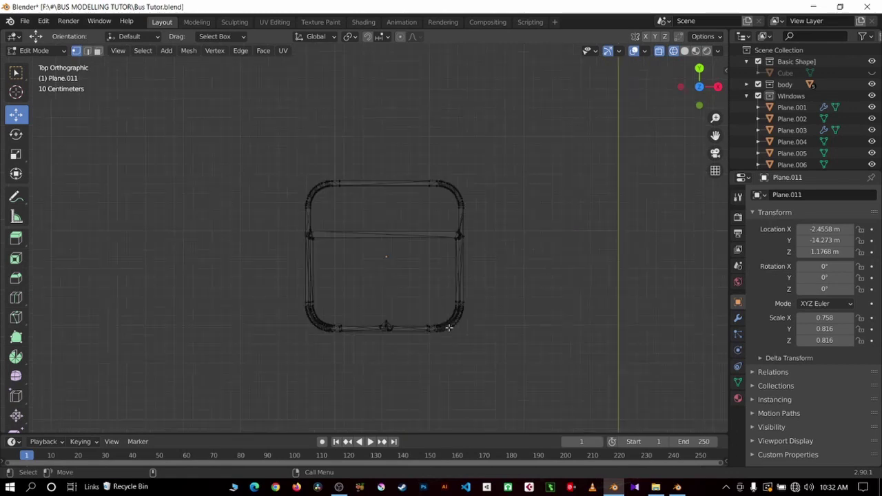
{"action": "scroll", "coordinate": [449, 328], "scroll_direction": "up", "scroll_amount": 5}
{"action": "scroll", "coordinate": [469, 315], "scroll_direction": "down", "scroll_amount": 3}
{"action": "left_click_drag", "start_coordinate": [361, 332], "coordinate": [427, 399]}
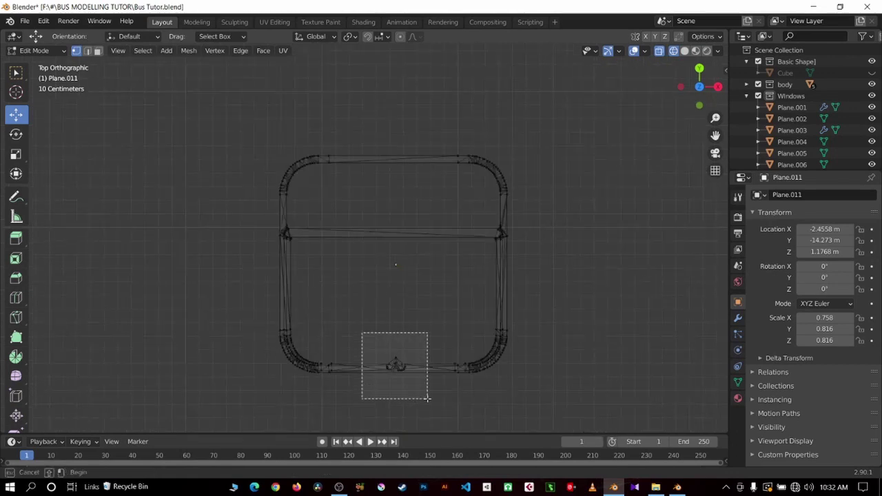
{"action": "right_click", "coordinate": [429, 402]}
{"action": "left_click", "coordinate": [429, 401]}
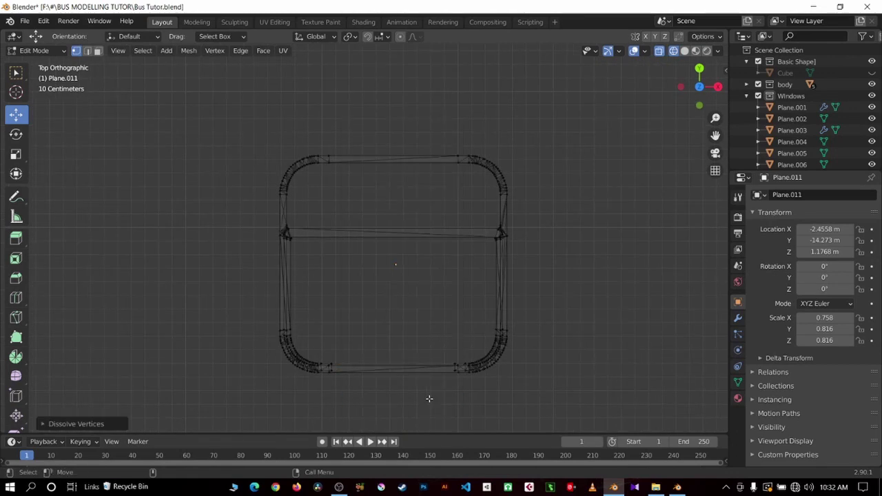
Try dissolving the left-side vertices, then undo it and clear the selection.
{"action": "scroll", "coordinate": [431, 357], "scroll_direction": "up", "scroll_amount": 2}
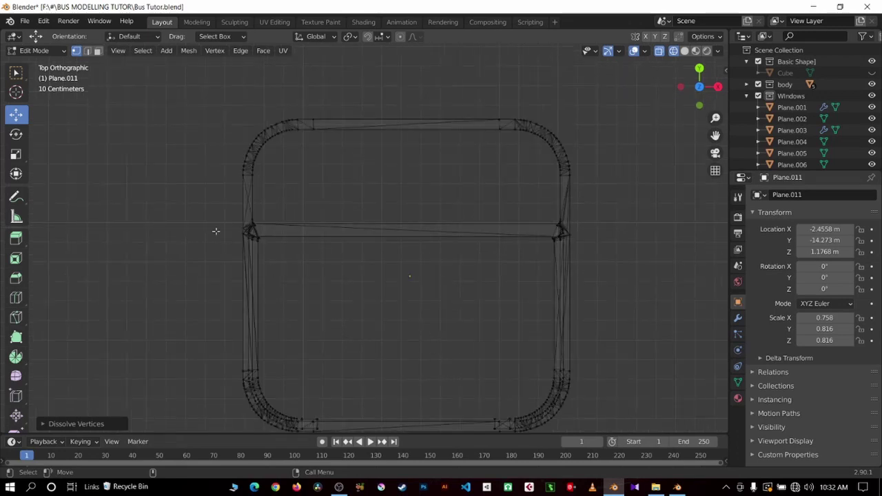
{"action": "left_click_drag", "start_coordinate": [210, 198], "coordinate": [317, 267]}
{"action": "right_click", "coordinate": [337, 269]}
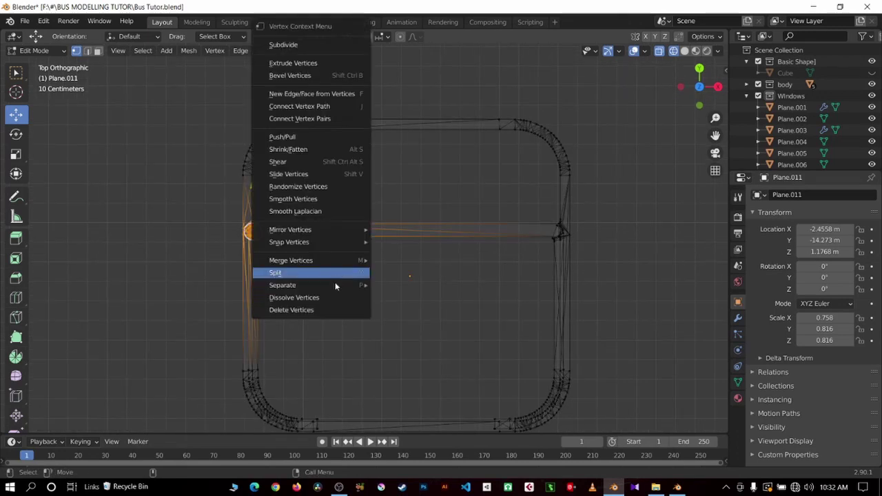
{"action": "left_click", "coordinate": [336, 297]}
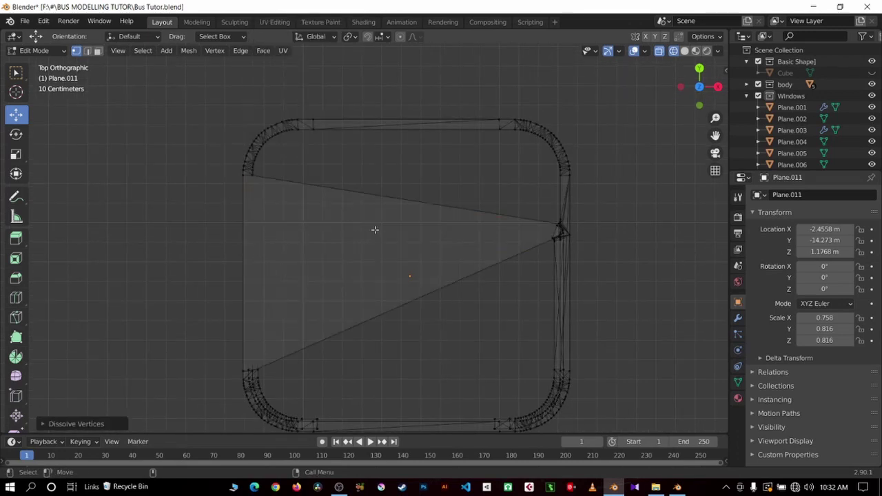
{"action": "scroll", "coordinate": [380, 239], "scroll_direction": "up", "scroll_amount": 1}
{"action": "scroll", "coordinate": [381, 238], "scroll_direction": "up", "scroll_amount": 1}
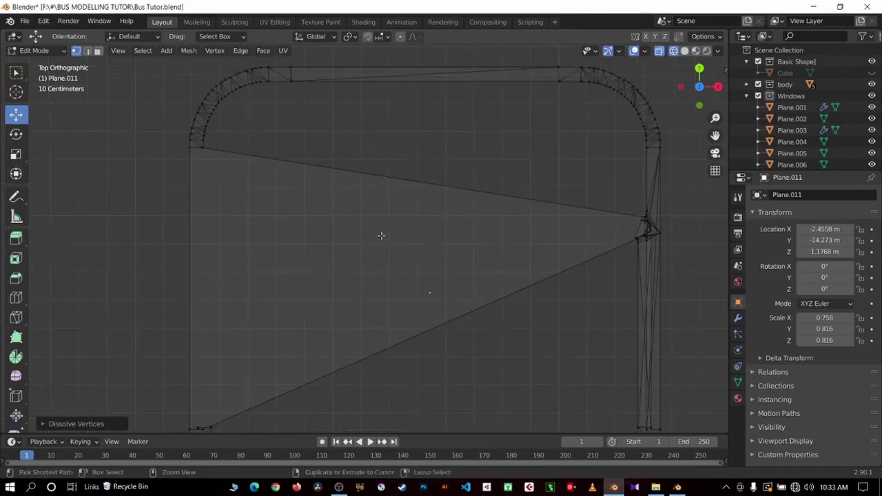
{"action": "key", "text": "ctrl+z"}
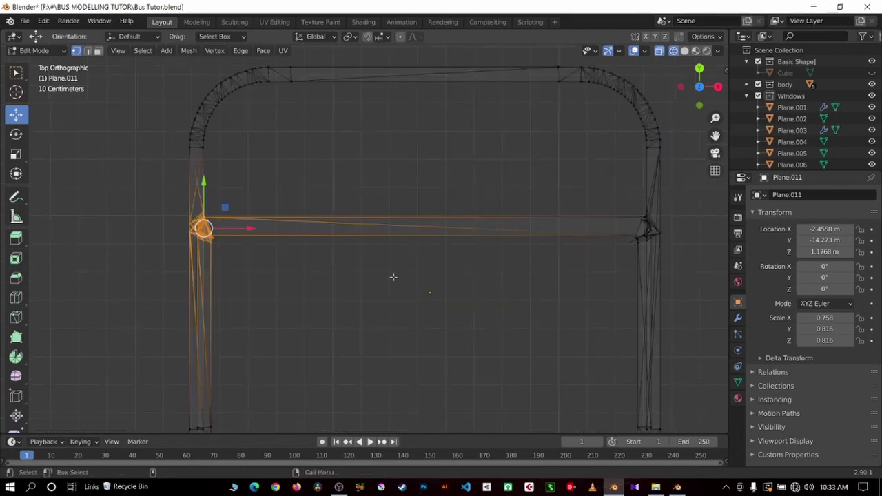
{"action": "left_click", "coordinate": [390, 277]}
Dissolve the stray vertices at the left frame joint.
{"action": "scroll", "coordinate": [452, 247], "scroll_direction": "up", "scroll_amount": 3}
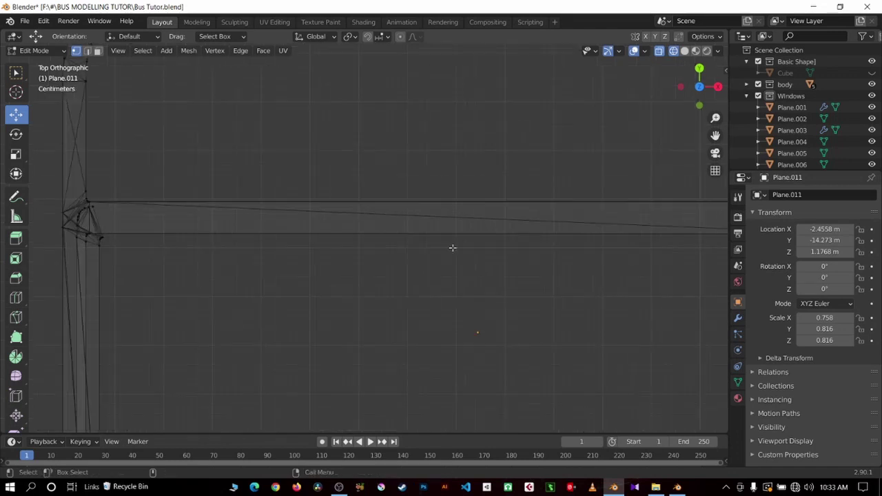
{"action": "left_click_drag", "start_coordinate": [716, 136], "coordinate": [442, 202]}
{"action": "scroll", "coordinate": [430, 210], "scroll_direction": "up", "scroll_amount": 3}
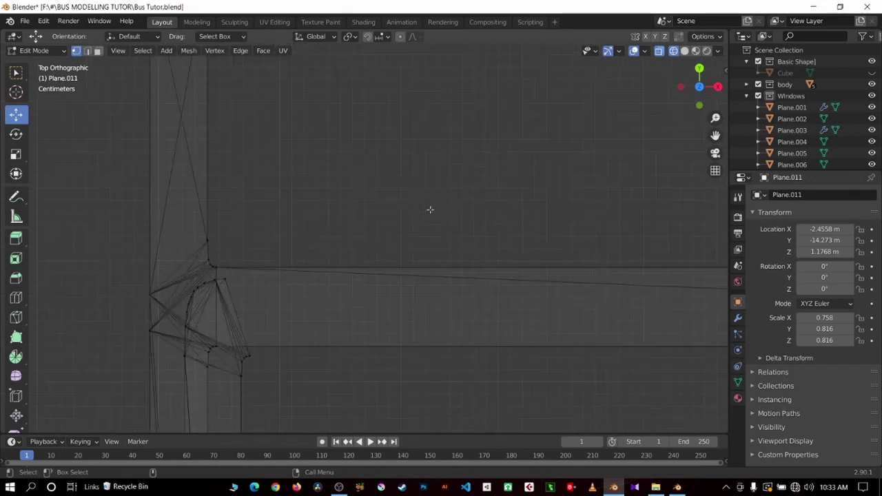
{"action": "left_click_drag", "start_coordinate": [191, 221], "coordinate": [246, 278]}
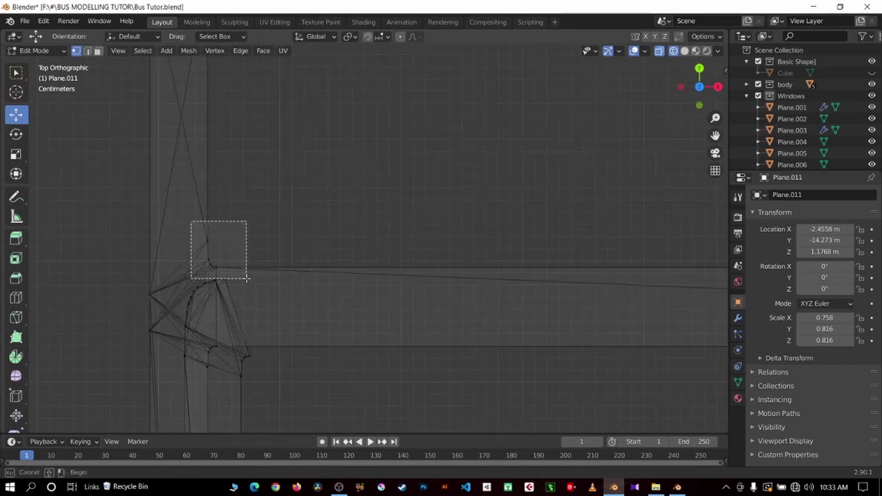
{"action": "right_click", "coordinate": [272, 295]}
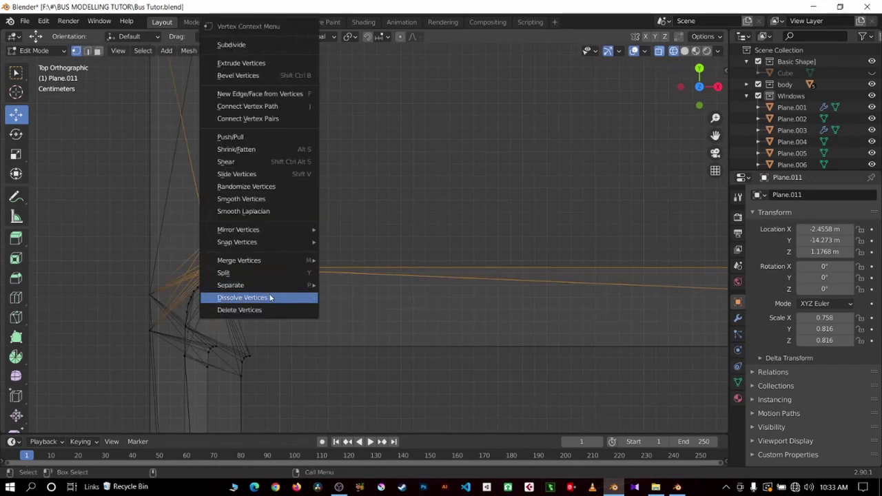
{"action": "left_click", "coordinate": [275, 293]}
{"action": "scroll", "coordinate": [275, 290], "scroll_direction": "down", "scroll_amount": 4}
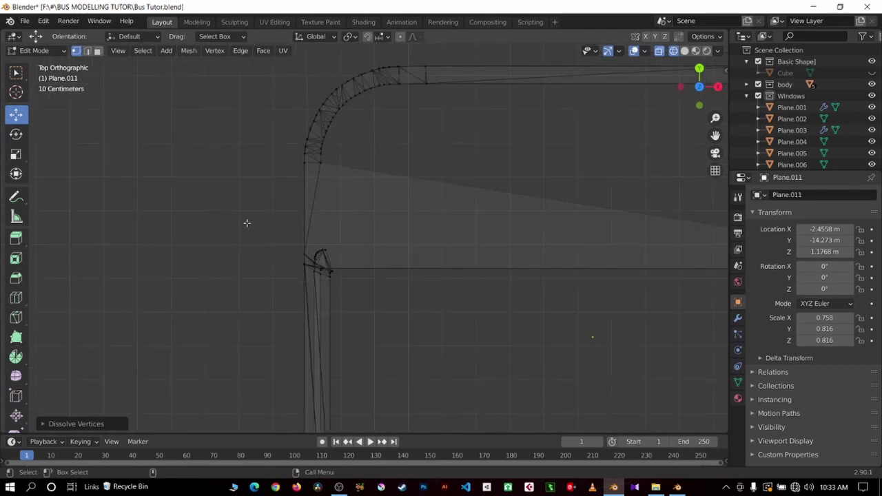
{"action": "key", "text": "ctrl+z"}
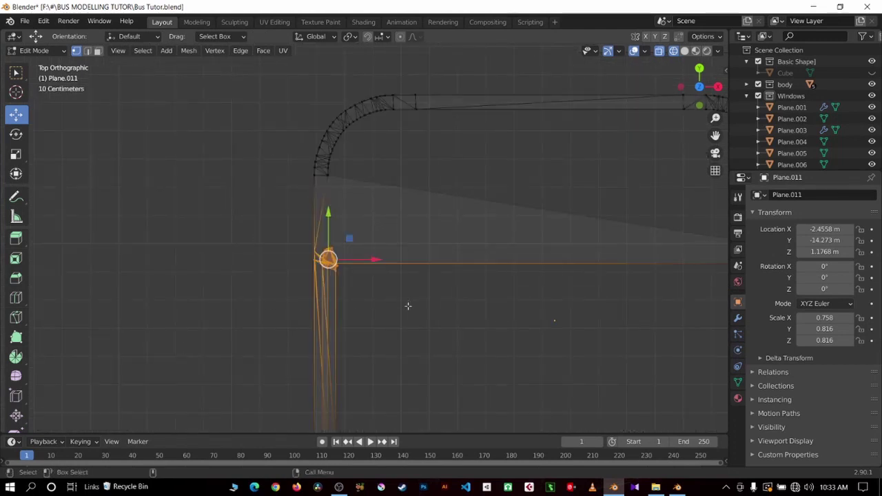
{"action": "right_click", "coordinate": [408, 306]}
{"action": "left_click", "coordinate": [408, 306]}
Dissolve the vertices where the diagonals meet the frame and view it in solid shading.
{"action": "scroll", "coordinate": [518, 242], "scroll_direction": "down", "scroll_amount": 3}
{"action": "left_click_drag", "start_coordinate": [565, 226], "coordinate": [631, 268]}
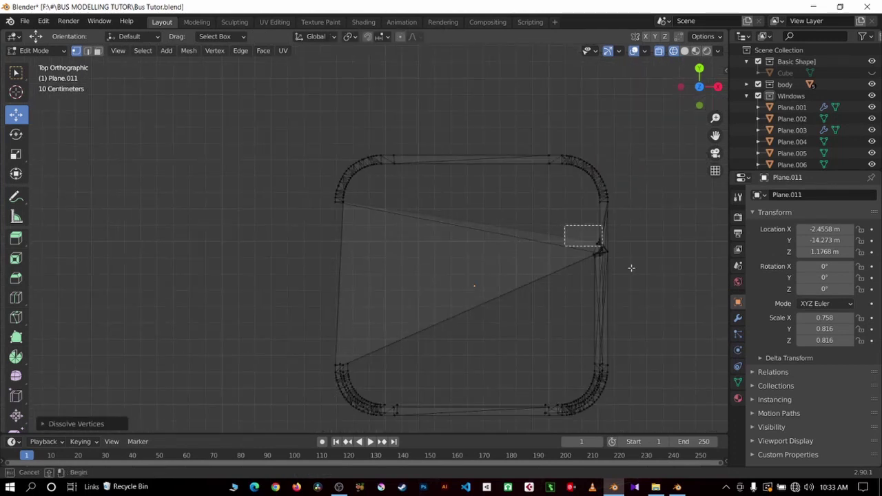
{"action": "right_click", "coordinate": [639, 277]}
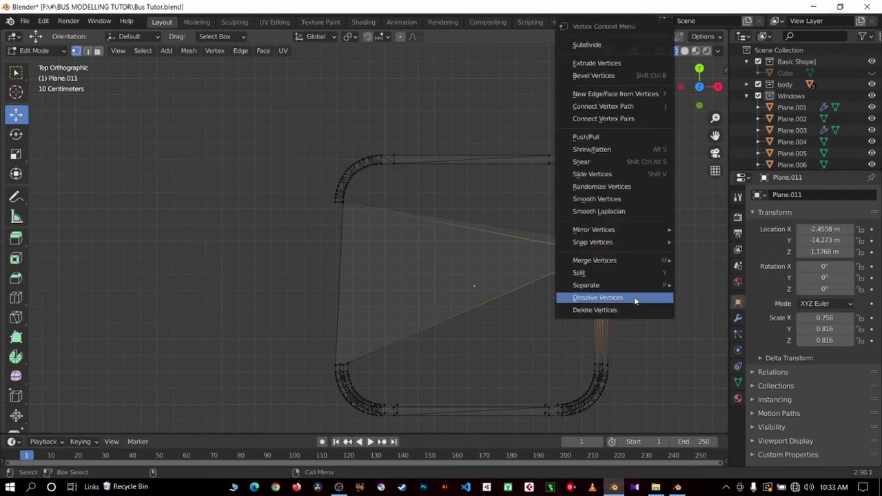
{"action": "left_click", "coordinate": [636, 299]}
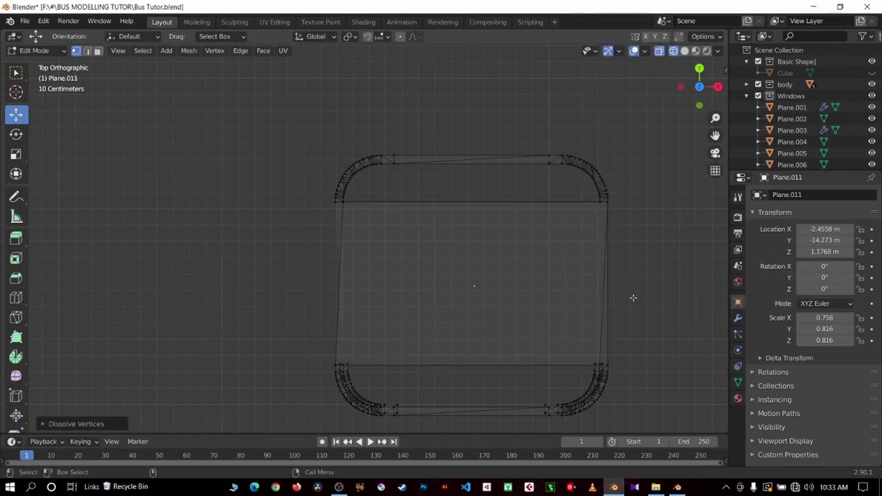
{"action": "left_click", "coordinate": [685, 51]}
Delete the flat face filling the window frame in face select mode.
{"action": "mouse_move", "coordinate": [482, 262]}
{"action": "middle_mouse_down"}
{"action": "mouse_move", "coordinate": [472, 253]}
{"action": "mouse_move", "coordinate": [504, 181]}
{"action": "mouse_move", "coordinate": [501, 281]}
{"action": "mouse_move", "coordinate": [457, 321]}
{"action": "mouse_move", "coordinate": [457, 335]}
{"action": "mouse_move", "coordinate": [446, 334]}
{"action": "middle_mouse_up"}
{"action": "key", "text": "3"}
{"action": "left_click", "coordinate": [457, 335]}
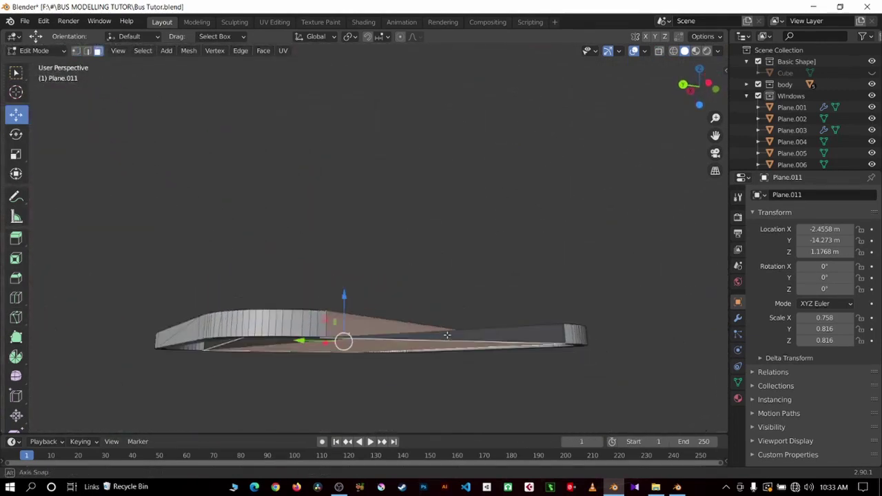
{"action": "key", "text": "x"}
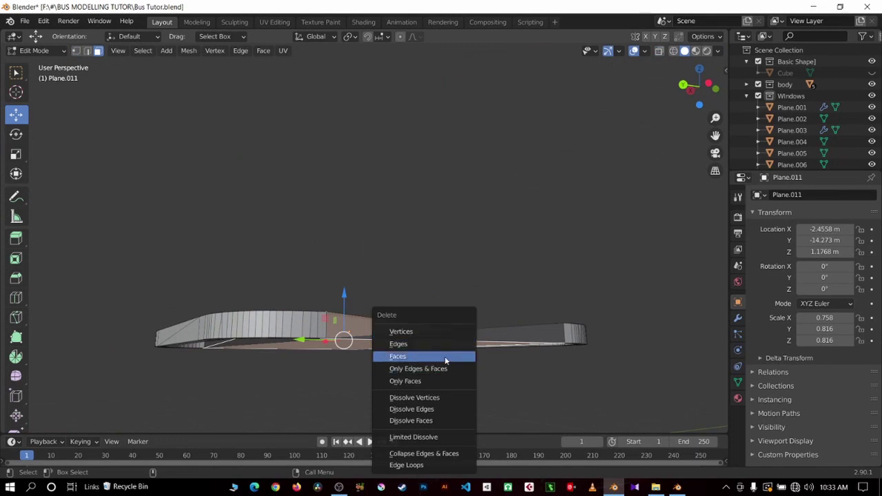
{"action": "left_click", "coordinate": [445, 360]}
{"action": "key", "text": "Caps_Lock"}
{"action": "mouse_move", "coordinate": [415, 330]}
{"action": "middle_mouse_down"}
{"action": "mouse_move", "coordinate": [413, 370]}
{"action": "mouse_move", "coordinate": [399, 318]}
{"action": "middle_mouse_up"}
{"action": "key", "text": "x"}
{"action": "left_click", "coordinate": [400, 317]}
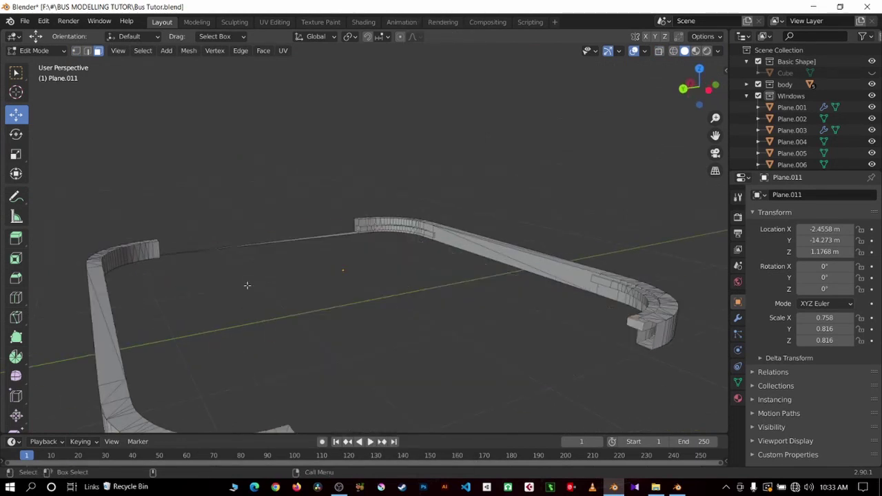
Delete the leftover edges spanning the frame and pick the curved rail's end face.
{"action": "left_click_drag", "start_coordinate": [224, 208], "coordinate": [286, 303]}
{"action": "key", "text": "x"}
{"action": "left_click", "coordinate": [286, 290]}
{"action": "mouse_move", "coordinate": [285, 290]}
{"action": "middle_mouse_down"}
{"action": "mouse_move", "coordinate": [396, 314]}
{"action": "mouse_move", "coordinate": [343, 315]}
{"action": "mouse_move", "coordinate": [467, 322]}
{"action": "middle_mouse_up"}
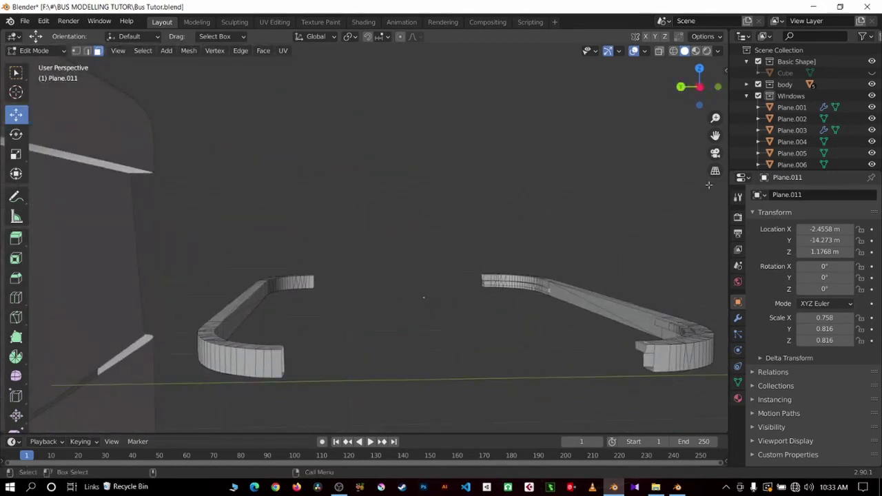
{"action": "mouse_move", "coordinate": [424, 297]}
{"action": "middle_mouse_down"}
{"action": "mouse_move", "coordinate": [542, 207]}
{"action": "mouse_move", "coordinate": [479, 236]}
{"action": "mouse_move", "coordinate": [469, 222]}
{"action": "mouse_move", "coordinate": [544, 295]}
{"action": "mouse_move", "coordinate": [531, 330]}
{"action": "mouse_move", "coordinate": [521, 326]}
{"action": "middle_mouse_up"}
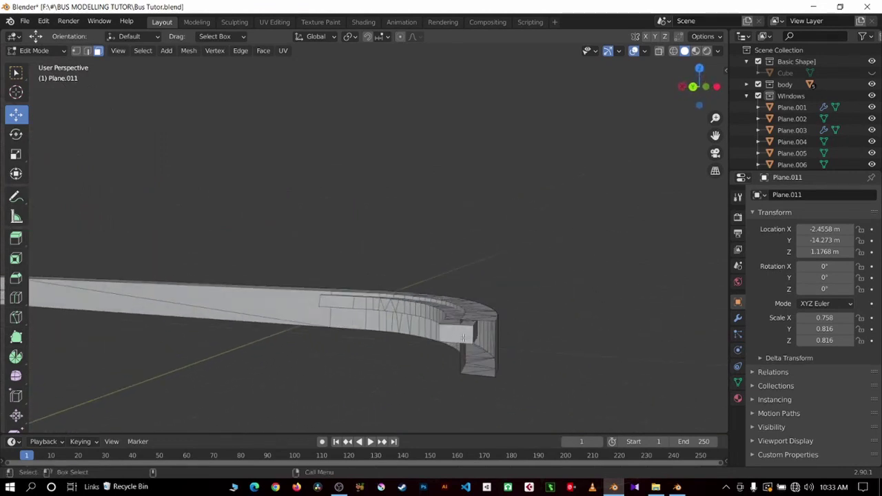
{"action": "middle_click_drag", "start_coordinate": [463, 337], "coordinate": [520, 392]}
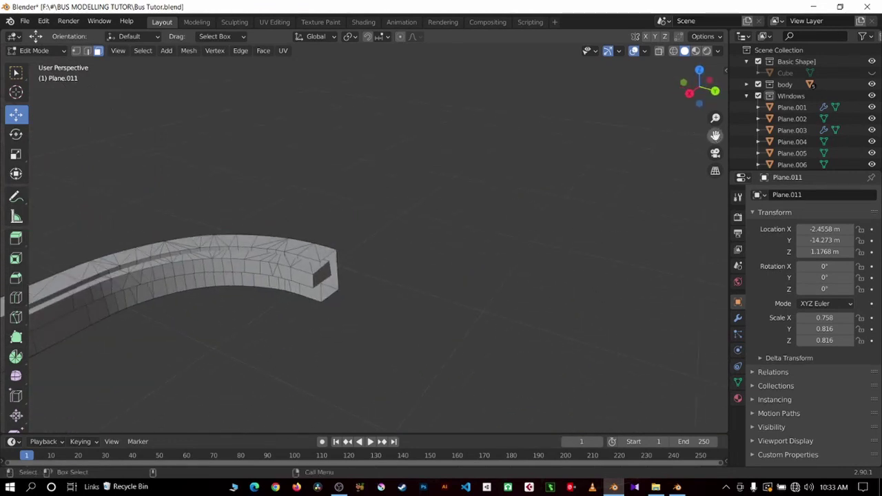
{"action": "left_click_drag", "start_coordinate": [715, 135], "coordinate": [465, 221]}
{"action": "left_click", "coordinate": [206, 243]}
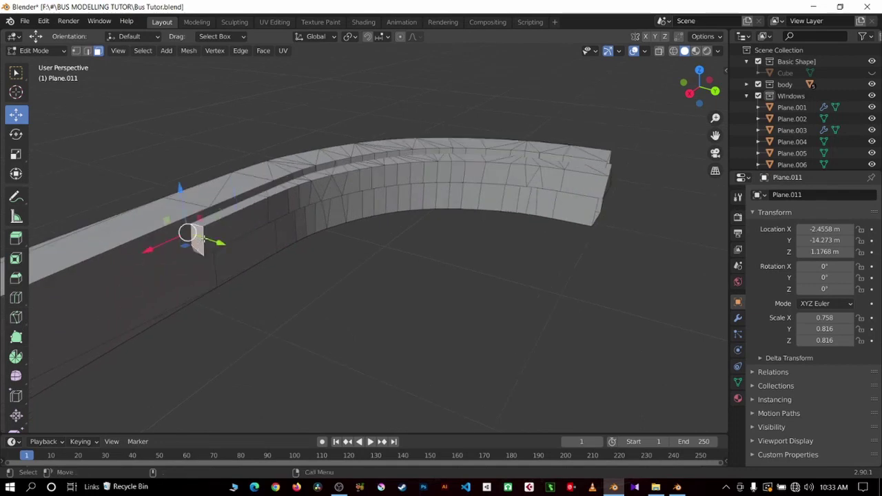
Select the first overlapping strip faces along the rail, including the box end and its lower triangle.
{"action": "left_click", "coordinate": [592, 192], "text": "ctrl"}
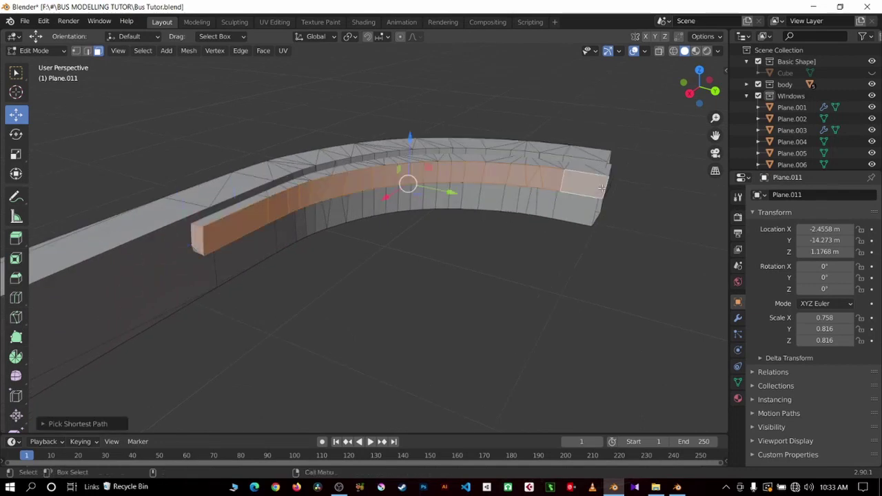
{"action": "mouse_move", "coordinate": [406, 183]}
{"action": "middle_mouse_down"}
{"action": "mouse_move", "coordinate": [500, 154]}
{"action": "mouse_move", "coordinate": [488, 171]}
{"action": "mouse_move", "coordinate": [463, 173]}
{"action": "mouse_move", "coordinate": [536, 304]}
{"action": "middle_mouse_up"}
{"action": "scroll", "coordinate": [532, 295], "scroll_direction": "up", "scroll_amount": 1}
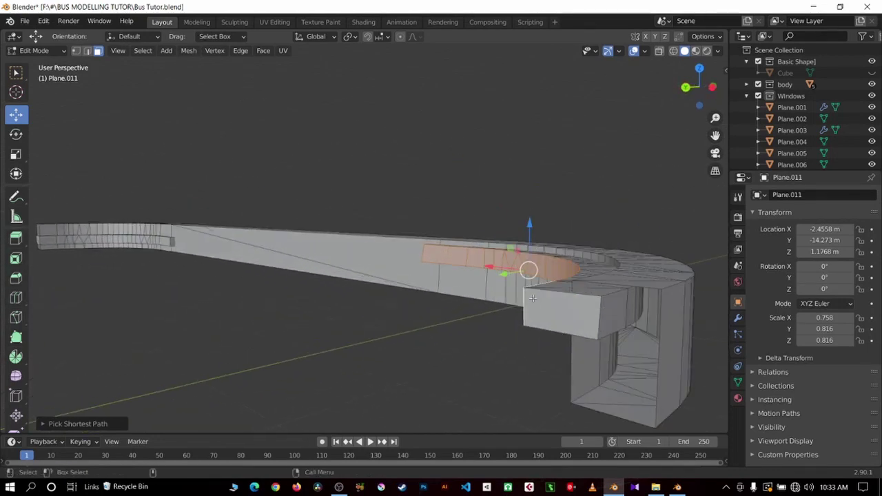
{"action": "left_click", "coordinate": [632, 310], "text": "shift"}
{"action": "left_click", "coordinate": [560, 327], "text": "shift"}
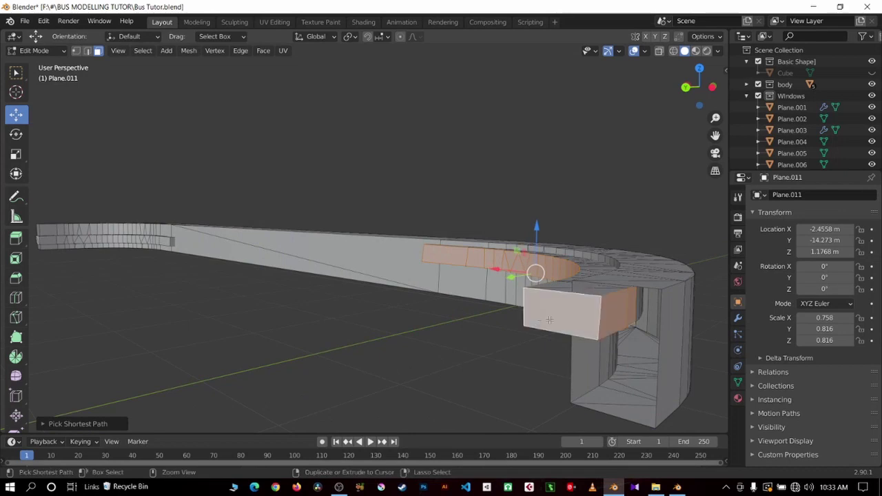
{"action": "mouse_move", "coordinate": [559, 327]}
{"action": "middle_mouse_down"}
{"action": "mouse_move", "coordinate": [422, 296]}
{"action": "mouse_move", "coordinate": [101, 187]}
{"action": "mouse_move", "coordinate": [553, 108]}
{"action": "mouse_move", "coordinate": [467, 168]}
{"action": "middle_mouse_up"}
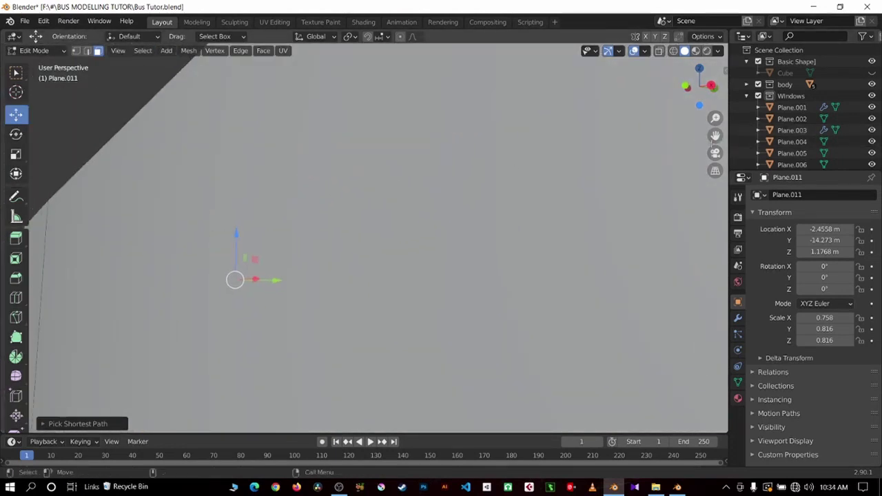
{"action": "mouse_move", "coordinate": [715, 136]}
{"action": "left_mouse_down"}
{"action": "mouse_move", "coordinate": [714, 118]}
{"action": "mouse_move", "coordinate": [167, 221]}
{"action": "left_mouse_up"}
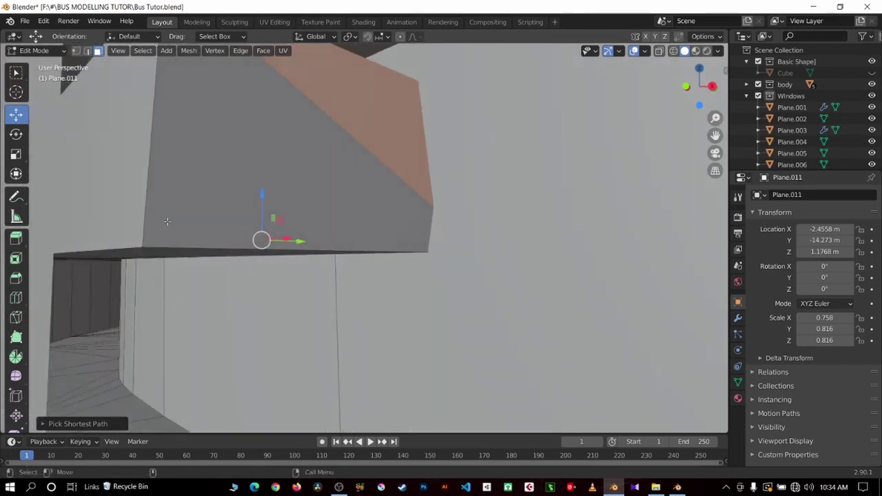
{"action": "middle_click_drag", "start_coordinate": [124, 211], "coordinate": [88, 223]}
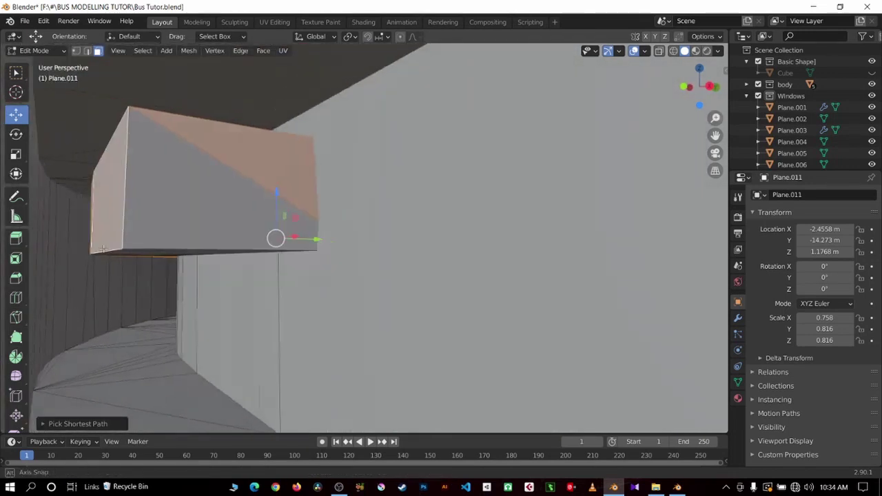
{"action": "middle_click_drag", "start_coordinate": [134, 268], "coordinate": [114, 259]}
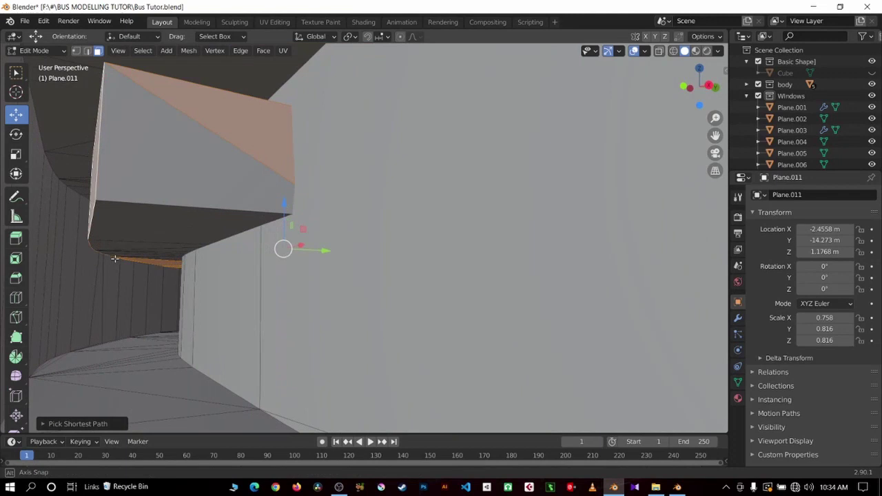
{"action": "left_click", "coordinate": [147, 167], "text": "shift"}
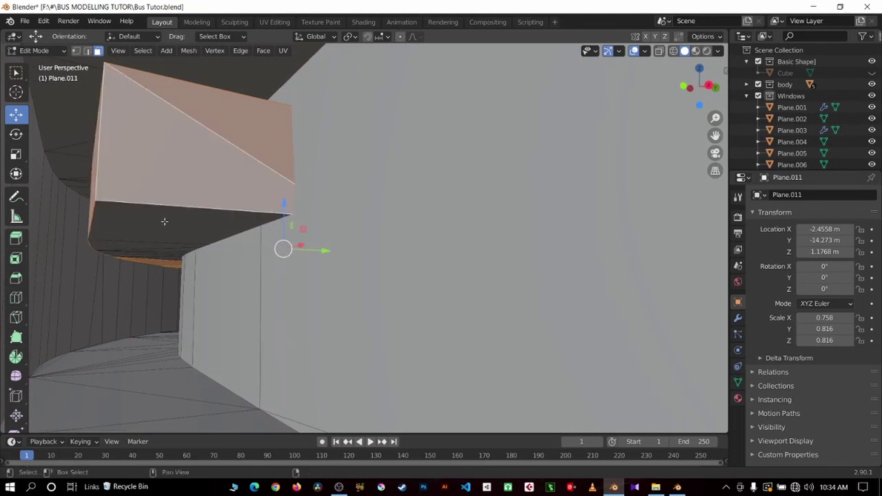
Extend the selection along the shortest path and add the dark triangular face.
{"action": "mouse_move", "coordinate": [166, 218]}
{"action": "middle_mouse_down"}
{"action": "mouse_move", "coordinate": [201, 203]}
{"action": "mouse_move", "coordinate": [283, 191]}
{"action": "mouse_move", "coordinate": [372, 207]}
{"action": "middle_mouse_up"}
{"action": "middle_click_drag", "start_coordinate": [627, 268], "coordinate": [659, 204]}
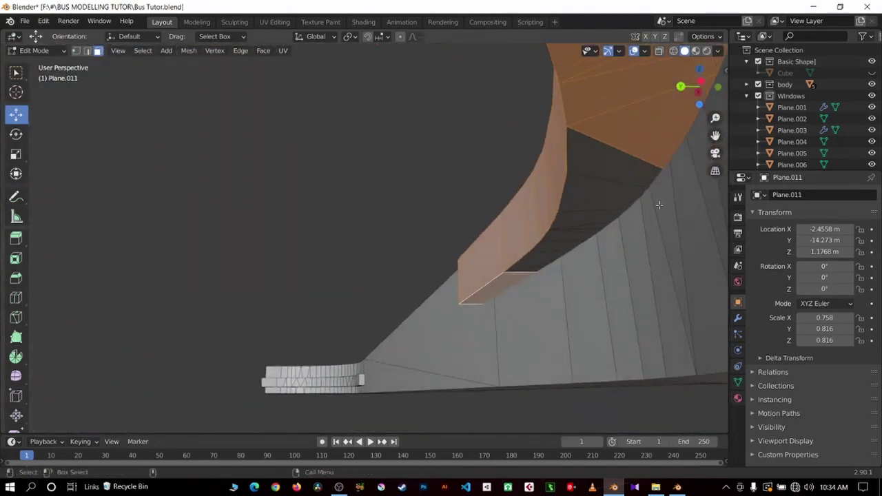
{"action": "left_click", "coordinate": [629, 167], "text": "ctrl"}
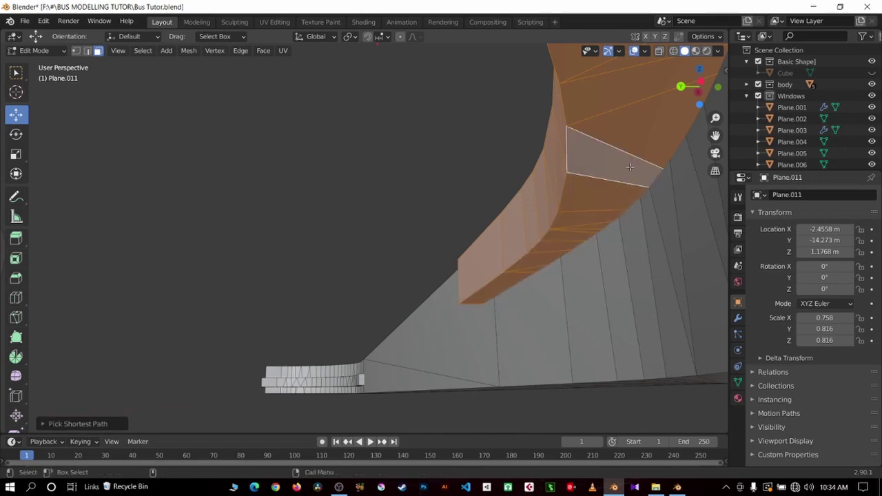
{"action": "mouse_move", "coordinate": [629, 167]}
{"action": "middle_mouse_down"}
{"action": "mouse_move", "coordinate": [604, 163]}
{"action": "mouse_move", "coordinate": [625, 169]}
{"action": "mouse_move", "coordinate": [608, 175]}
{"action": "mouse_move", "coordinate": [623, 184]}
{"action": "mouse_move", "coordinate": [623, 167]}
{"action": "middle_mouse_up"}
{"action": "left_click", "coordinate": [542, 133], "text": "ctrl"}
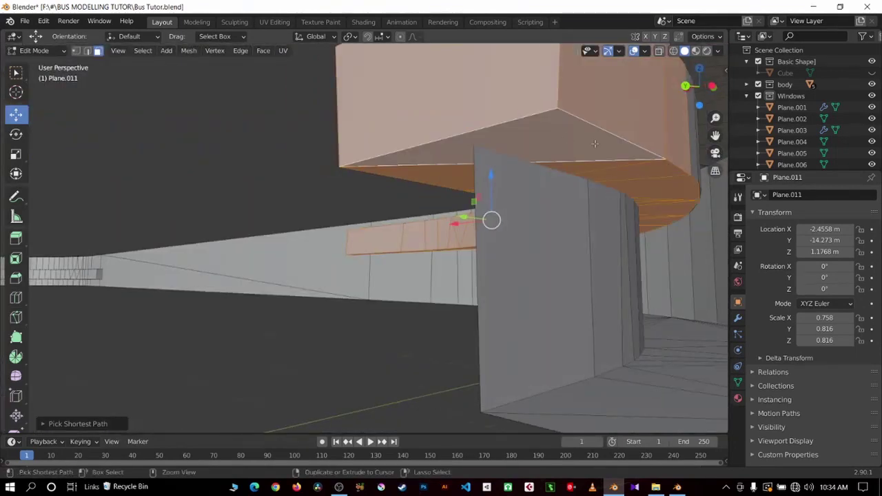
{"action": "scroll", "coordinate": [624, 148], "scroll_direction": "up", "scroll_amount": 3}
{"action": "scroll", "coordinate": [635, 152], "scroll_direction": "up", "scroll_amount": 3}
{"action": "scroll", "coordinate": [648, 155], "scroll_direction": "down", "scroll_amount": 2}
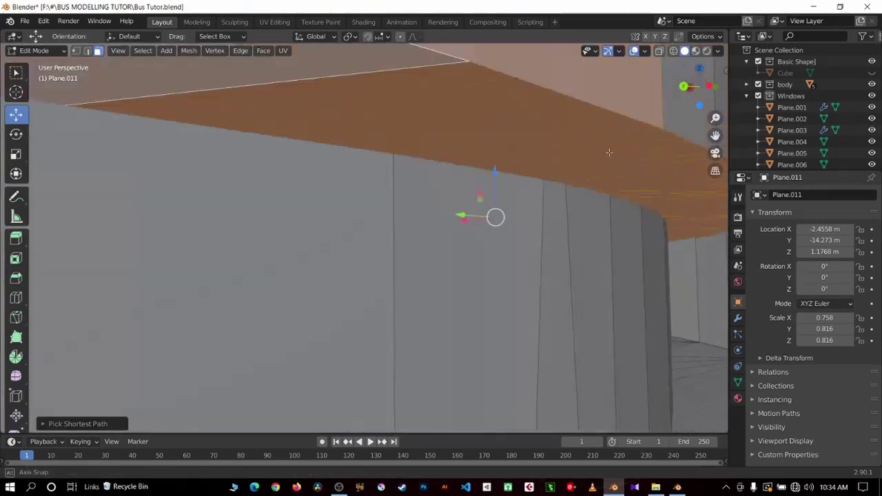
{"action": "middle_click_drag", "start_coordinate": [659, 156], "coordinate": [441, 104]}
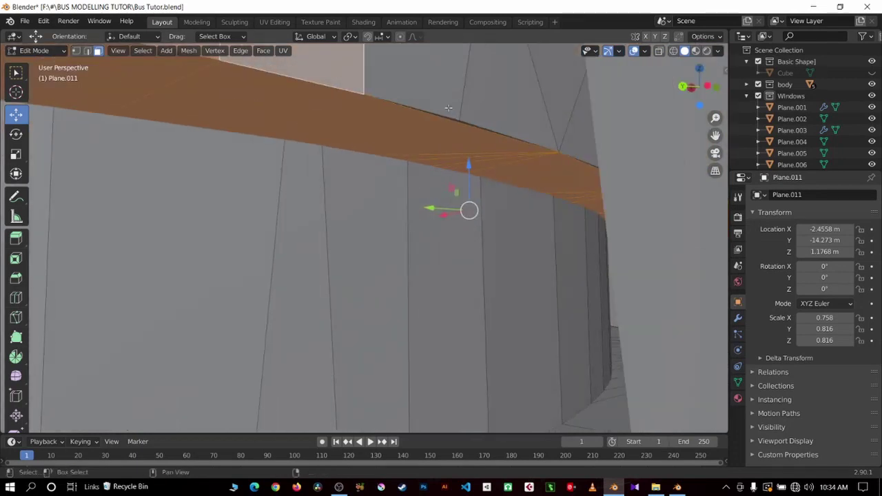
{"action": "left_click_drag", "start_coordinate": [427, 94], "coordinate": [492, 149]}
{"action": "mouse_move", "coordinate": [492, 149]}
{"action": "middle_mouse_down"}
{"action": "mouse_move", "coordinate": [616, 193]}
{"action": "mouse_move", "coordinate": [625, 231]}
{"action": "middle_mouse_up"}
{"action": "key", "text": "ctrl+l"}
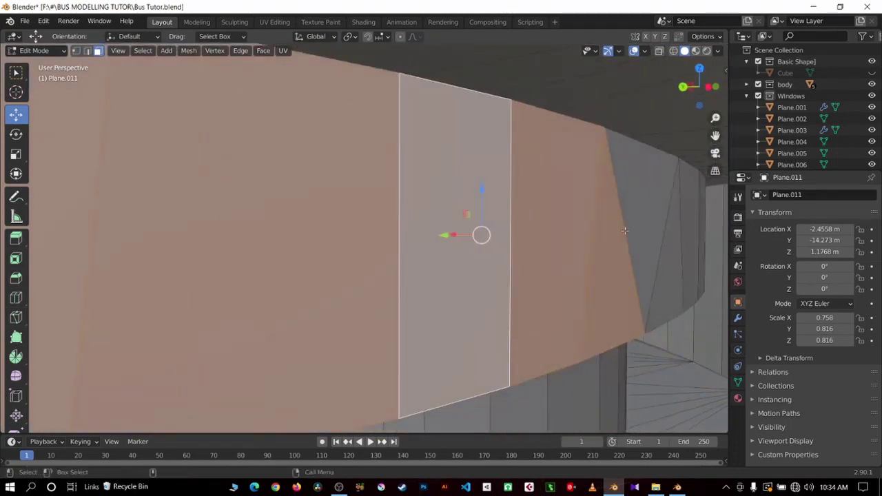
Extend the face selection further along the curved strip.
{"action": "left_click_drag", "start_coordinate": [681, 301], "coordinate": [681, 298]}
{"action": "middle_click_drag", "start_coordinate": [681, 298], "coordinate": [583, 277]}
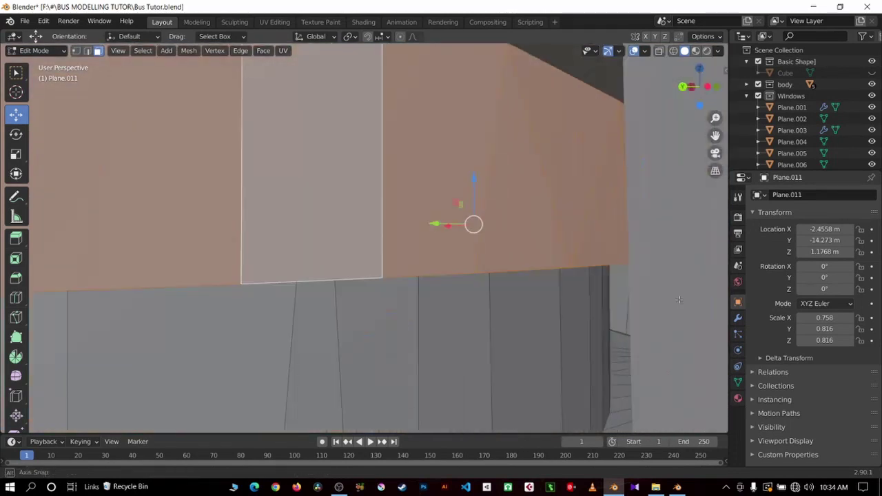
{"action": "scroll", "coordinate": [582, 277], "scroll_direction": "down", "scroll_amount": 5}
{"action": "middle_click_drag", "start_coordinate": [507, 264], "coordinate": [503, 312]}
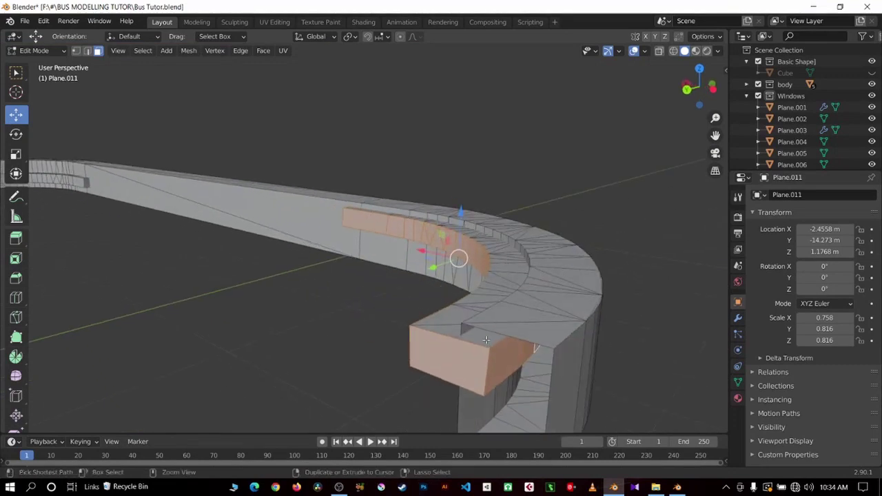
{"action": "left_click", "coordinate": [486, 340], "text": "ctrl"}
{"action": "mouse_move", "coordinate": [486, 340]}
{"action": "middle_mouse_down"}
{"action": "mouse_move", "coordinate": [526, 238]}
{"action": "mouse_move", "coordinate": [323, 255]}
{"action": "middle_mouse_up"}
{"action": "mouse_move", "coordinate": [273, 219]}
{"action": "middle_mouse_down"}
{"action": "mouse_move", "coordinate": [321, 225]}
{"action": "mouse_move", "coordinate": [295, 240]}
{"action": "mouse_move", "coordinate": [415, 228]}
{"action": "mouse_move", "coordinate": [173, 351]}
{"action": "mouse_move", "coordinate": [112, 289]}
{"action": "mouse_move", "coordinate": [484, 236]}
{"action": "mouse_move", "coordinate": [680, 122]}
{"action": "middle_mouse_up"}
{"action": "scroll", "coordinate": [321, 225], "scroll_direction": "up", "scroll_amount": 3}
{"action": "scroll", "coordinate": [321, 225], "scroll_direction": "up", "scroll_amount": 3}
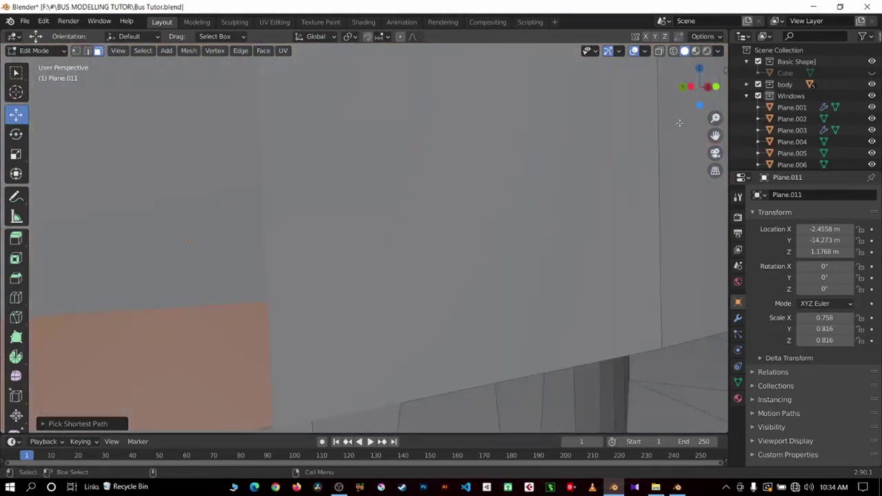
{"action": "mouse_move", "coordinate": [716, 119]}
{"action": "left_mouse_down"}
{"action": "mouse_move", "coordinate": [716, 179]}
{"action": "mouse_move", "coordinate": [723, 85]}
{"action": "left_mouse_up"}
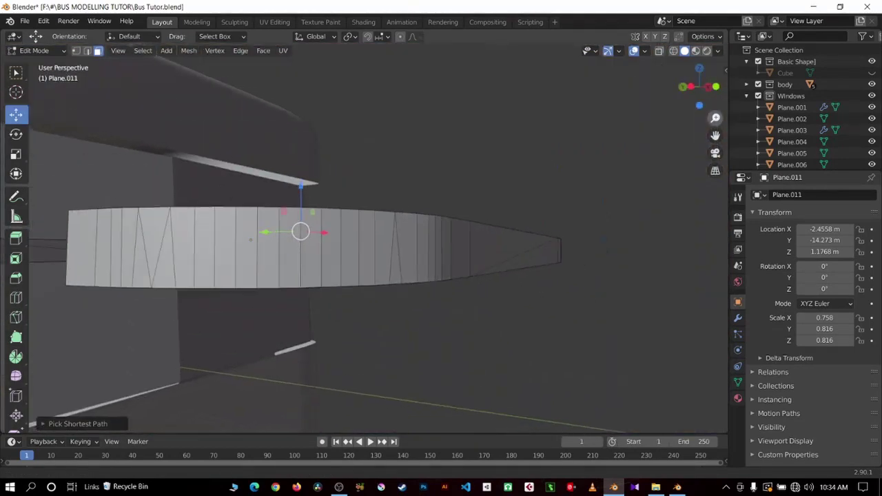
{"action": "left_click_drag", "start_coordinate": [717, 118], "coordinate": [717, 127]}
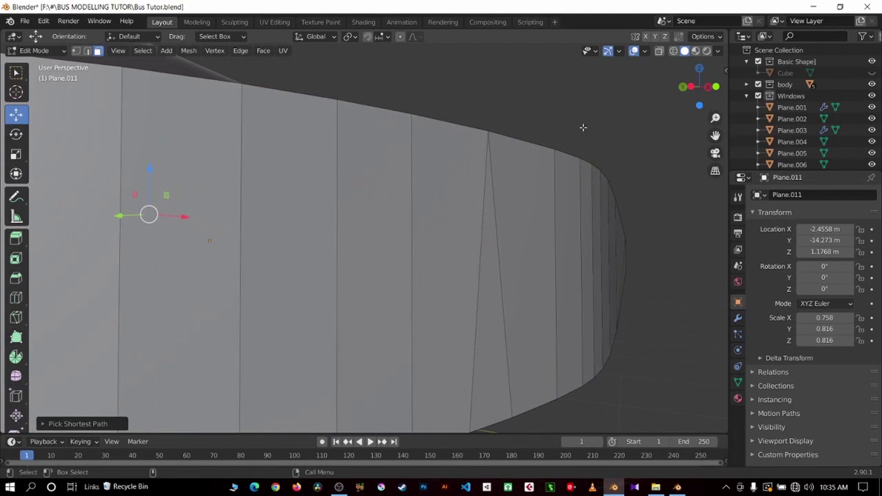
{"action": "mouse_move", "coordinate": [583, 127]}
{"action": "middle_mouse_down"}
{"action": "mouse_move", "coordinate": [622, 127]}
{"action": "mouse_move", "coordinate": [656, 189]}
{"action": "middle_mouse_up"}
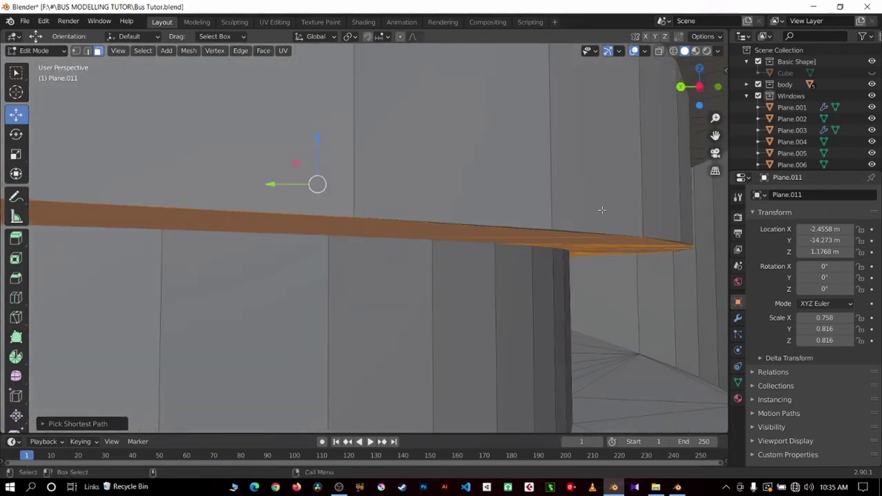
{"action": "mouse_move", "coordinate": [443, 179]}
{"action": "middle_mouse_down"}
{"action": "mouse_move", "coordinate": [410, 181]}
{"action": "mouse_move", "coordinate": [643, 205]}
{"action": "middle_mouse_up"}
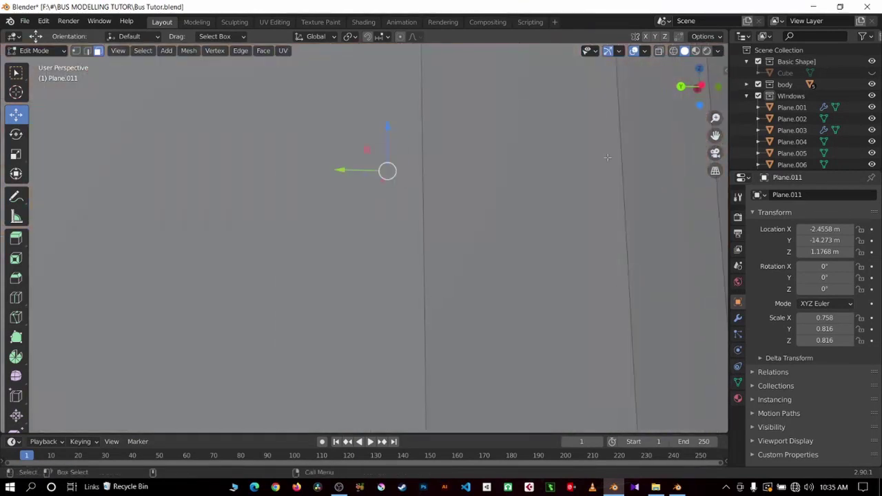
{"action": "middle_click_drag", "start_coordinate": [642, 205], "coordinate": [617, 160]}
Add the remaining overlapping strip faces, deselecting the narrow face that should stay.
{"action": "left_click", "coordinate": [647, 196], "text": "shift"}
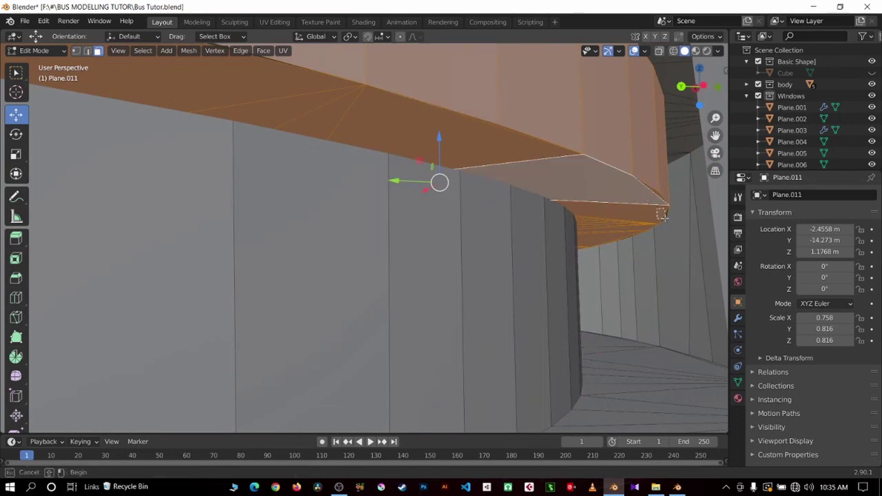
{"action": "mouse_move", "coordinate": [662, 214]}
{"action": "middle_mouse_down"}
{"action": "mouse_move", "coordinate": [546, 195]}
{"action": "mouse_move", "coordinate": [605, 157]}
{"action": "middle_mouse_up"}
{"action": "left_click_drag", "start_coordinate": [609, 153], "coordinate": [637, 195]}
{"action": "middle_click_drag", "start_coordinate": [637, 196], "coordinate": [579, 178]}
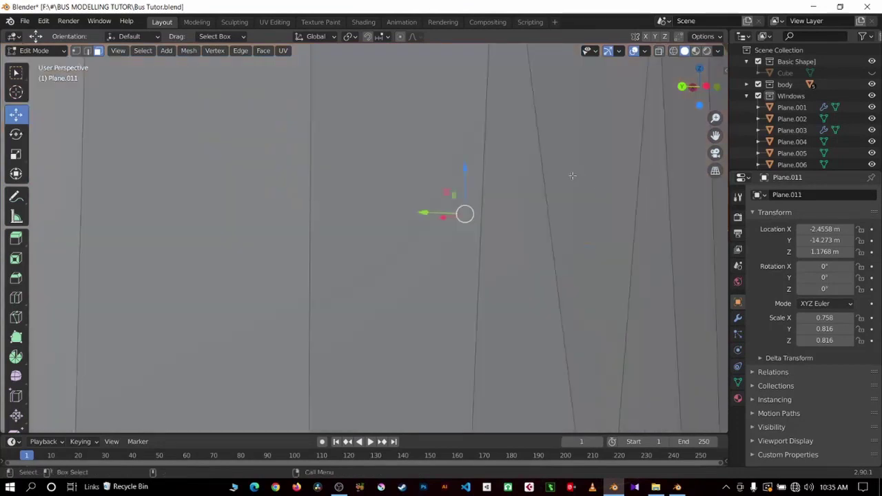
{"action": "scroll", "coordinate": [580, 179], "scroll_direction": "down", "scroll_amount": 2}
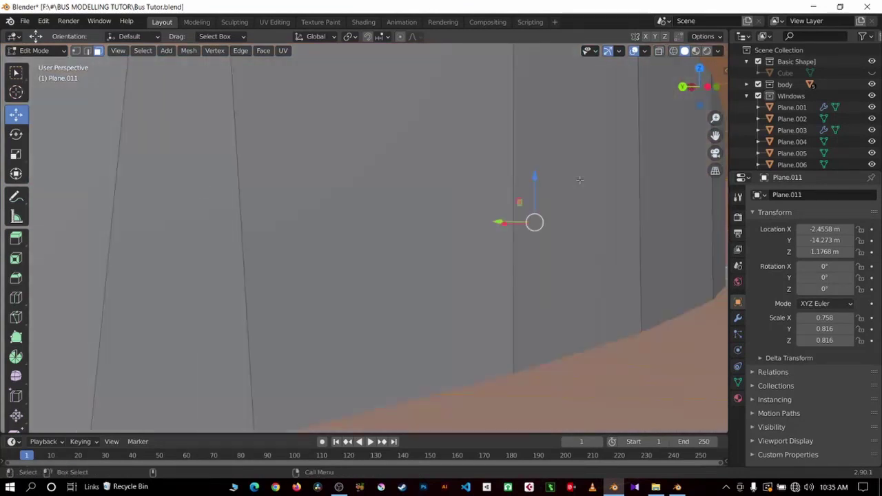
{"action": "left_click", "coordinate": [512, 192], "text": "ctrl"}
{"action": "mouse_move", "coordinate": [511, 191]}
{"action": "middle_mouse_down"}
{"action": "mouse_move", "coordinate": [515, 198]}
{"action": "mouse_move", "coordinate": [492, 199]}
{"action": "middle_mouse_up"}
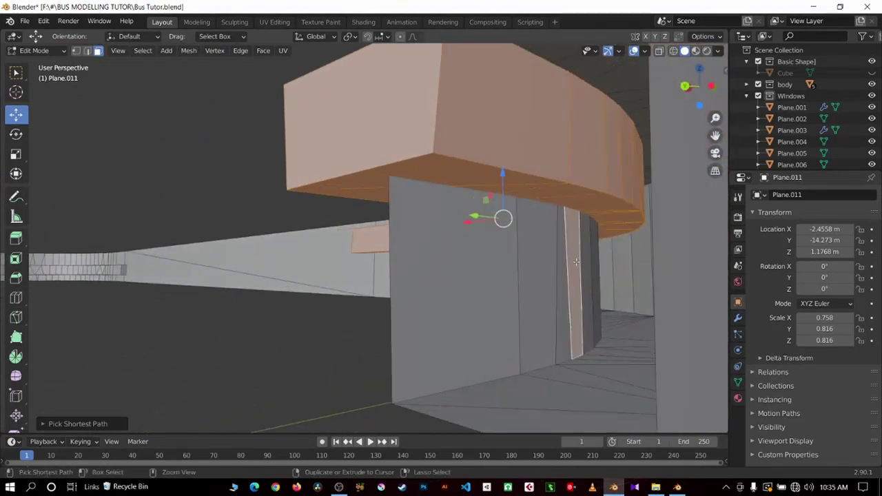
{"action": "left_click", "coordinate": [578, 333], "text": "ctrl"}
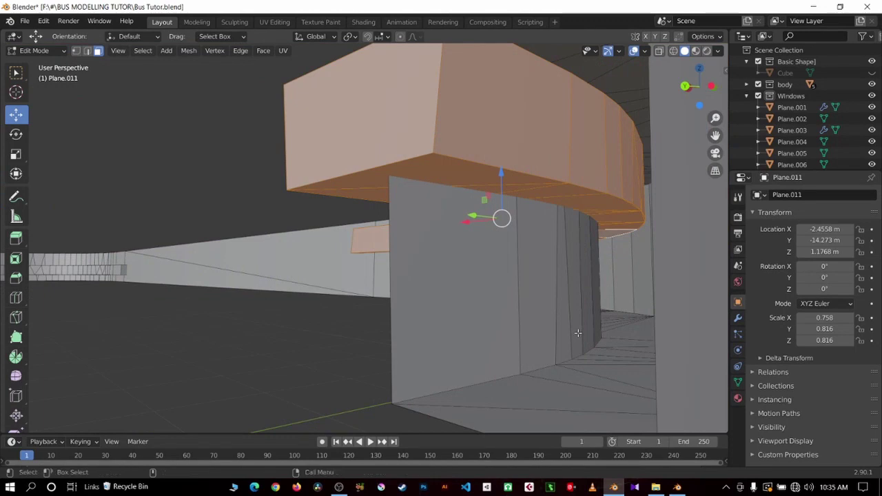
{"action": "mouse_move", "coordinate": [578, 333]}
{"action": "middle_mouse_down"}
{"action": "mouse_move", "coordinate": [528, 265]}
{"action": "mouse_move", "coordinate": [537, 317]}
{"action": "middle_mouse_up"}
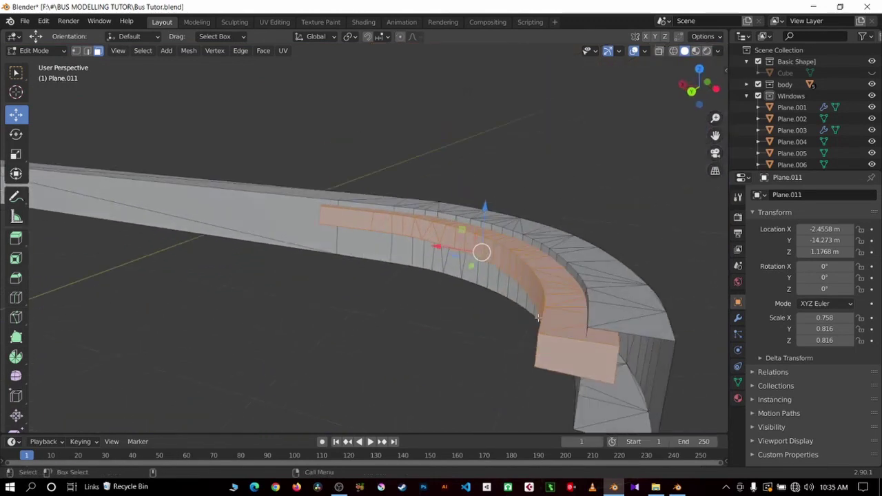
Delete the selected overlapping curved strip faces.
{"action": "key", "text": "x"}
{"action": "left_click", "coordinate": [460, 262]}
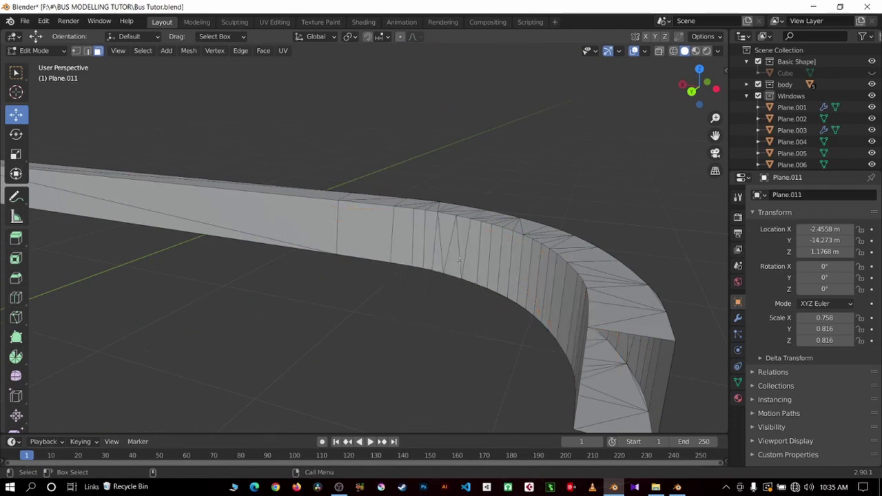
{"action": "middle_click_drag", "start_coordinate": [459, 260], "coordinate": [532, 273]}
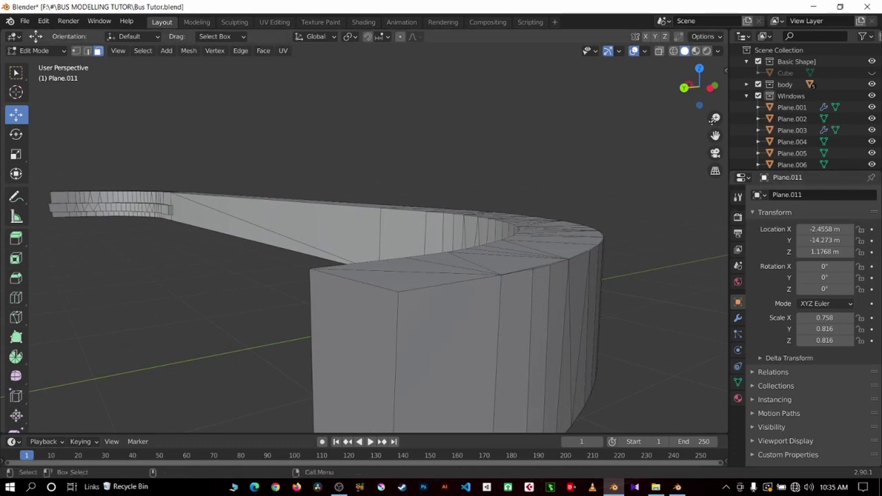
{"action": "scroll", "coordinate": [659, 169], "scroll_direction": "up", "scroll_amount": 2}
{"action": "scroll", "coordinate": [616, 164], "scroll_direction": "up", "scroll_amount": 2}
{"action": "scroll", "coordinate": [628, 176], "scroll_direction": "up", "scroll_amount": 2}
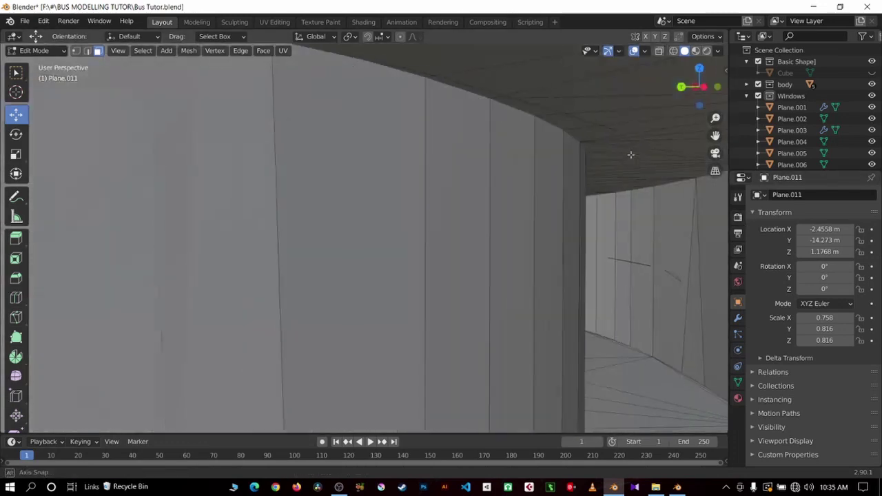
Delete a small stray face on the frame's inner wall.
{"action": "middle_click_drag", "start_coordinate": [671, 261], "coordinate": [674, 290]}
{"action": "left_click", "coordinate": [677, 285]}
{"action": "middle_click_drag", "start_coordinate": [628, 269], "coordinate": [631, 271]}
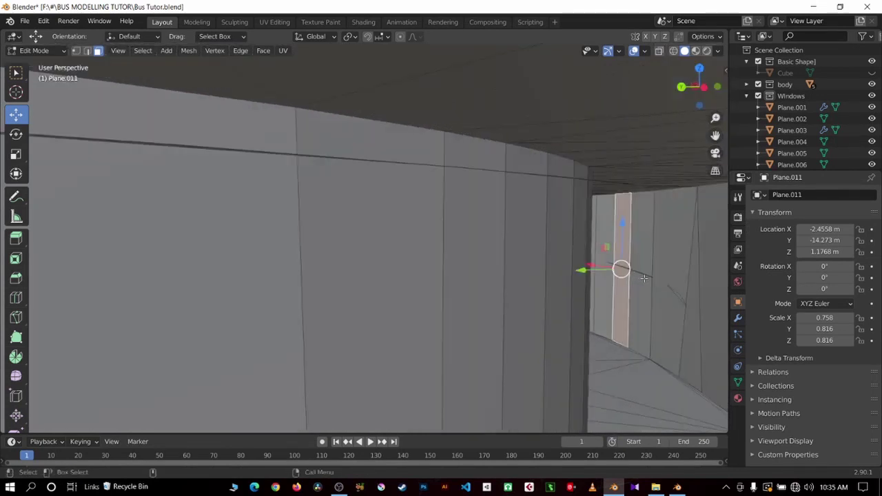
{"action": "left_click", "coordinate": [677, 290]}
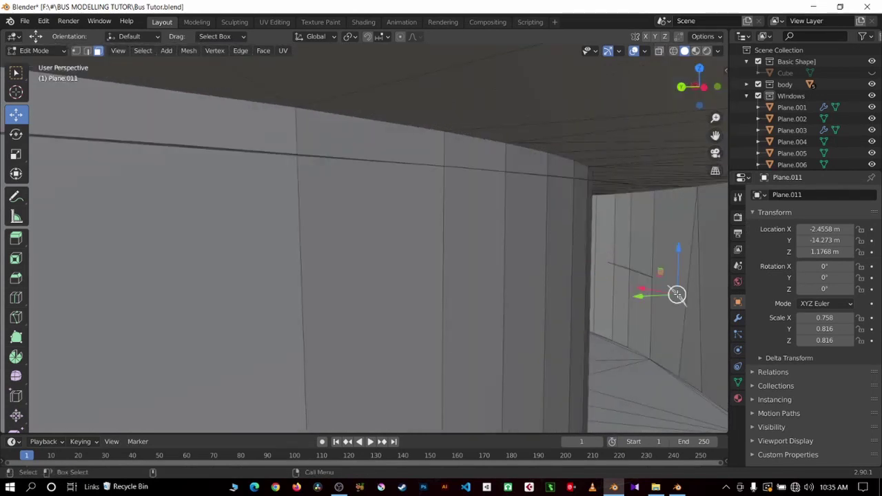
{"action": "key", "text": "x"}
{"action": "left_click", "coordinate": [624, 294]}
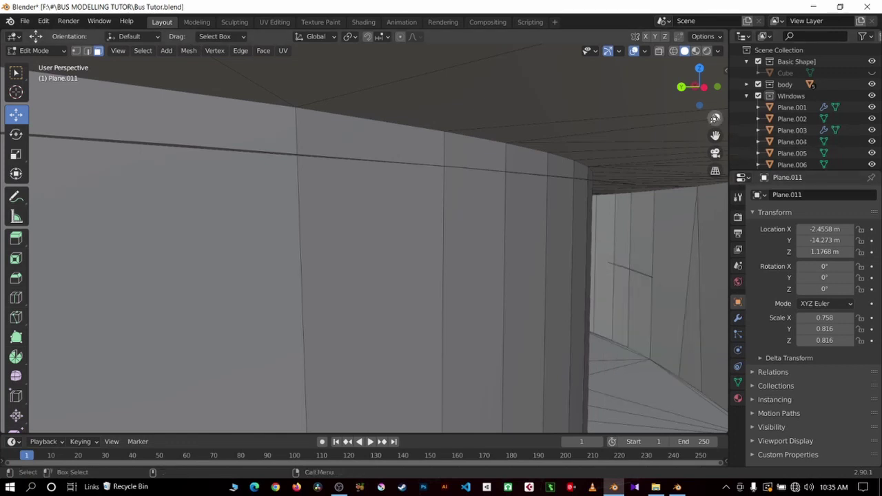
{"action": "scroll", "coordinate": [715, 117], "scroll_direction": "up", "scroll_amount": 5}
{"action": "scroll", "coordinate": [715, 118], "scroll_direction": "down", "scroll_amount": 3}
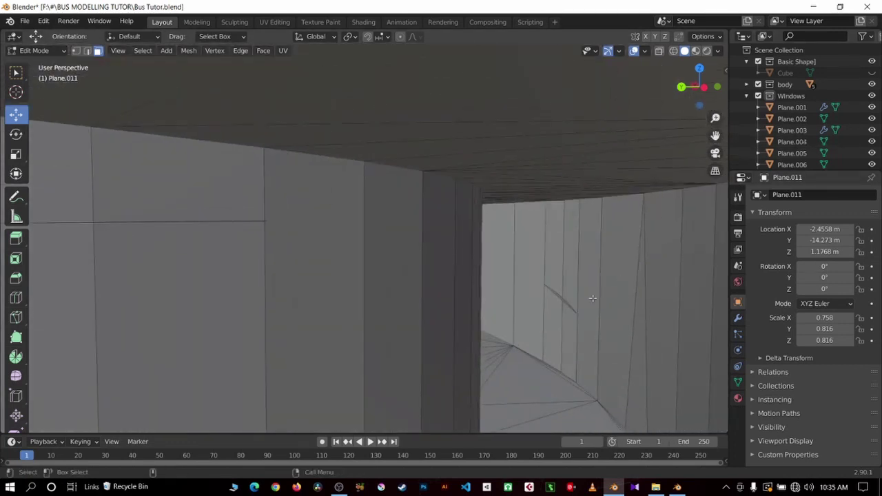
Delete the remaining stray faces and the last stray element inside the rim.
{"action": "key", "text": "x"}
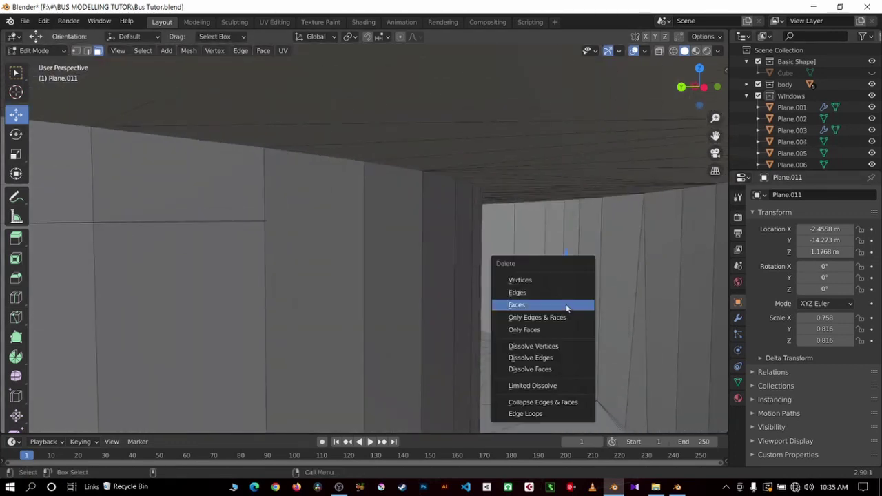
{"action": "left_click", "coordinate": [553, 303]}
{"action": "scroll", "coordinate": [714, 142], "scroll_direction": "down", "scroll_amount": 5}
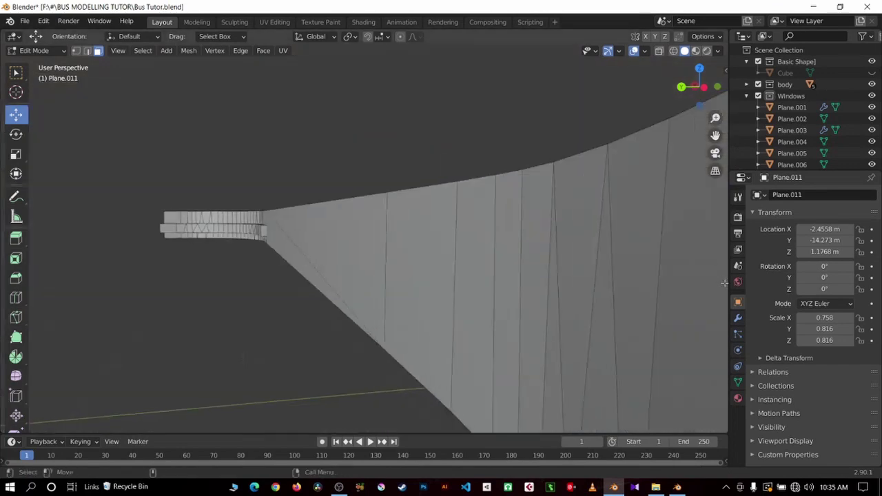
{"action": "scroll", "coordinate": [602, 346], "scroll_direction": "up", "scroll_amount": 4}
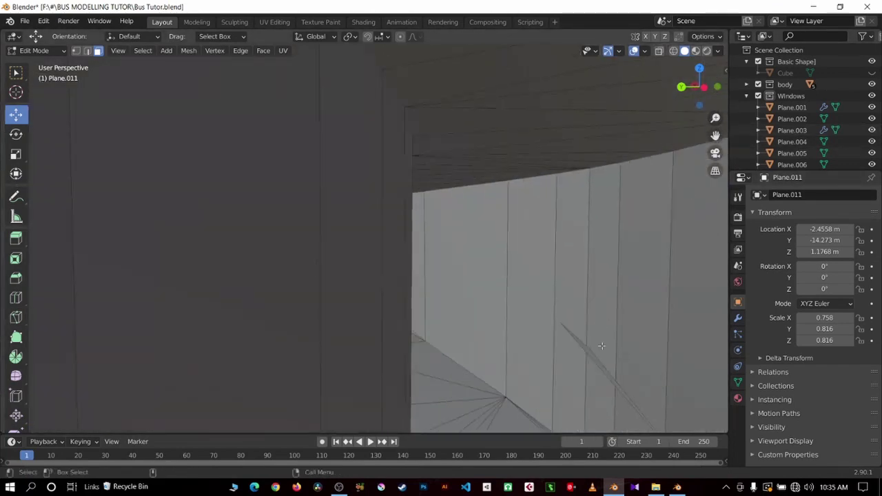
{"action": "key", "text": "x"}
{"action": "left_click", "coordinate": [596, 356]}
Centre the view on Plane.011 and get a low, angled close-up of the frame half.
{"action": "scroll", "coordinate": [578, 356], "scroll_direction": "down", "scroll_amount": 5}
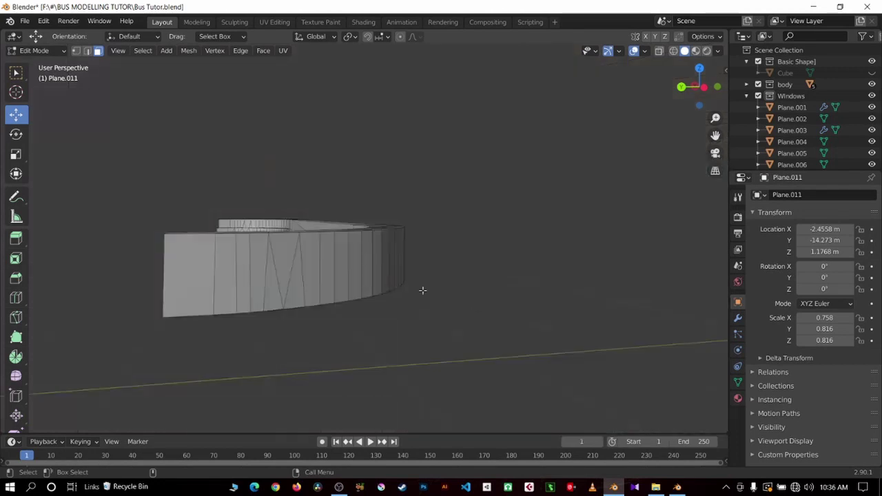
{"action": "mouse_move", "coordinate": [421, 291]}
{"action": "middle_mouse_down"}
{"action": "mouse_move", "coordinate": [591, 311]}
{"action": "mouse_move", "coordinate": [661, 291]}
{"action": "middle_mouse_up"}
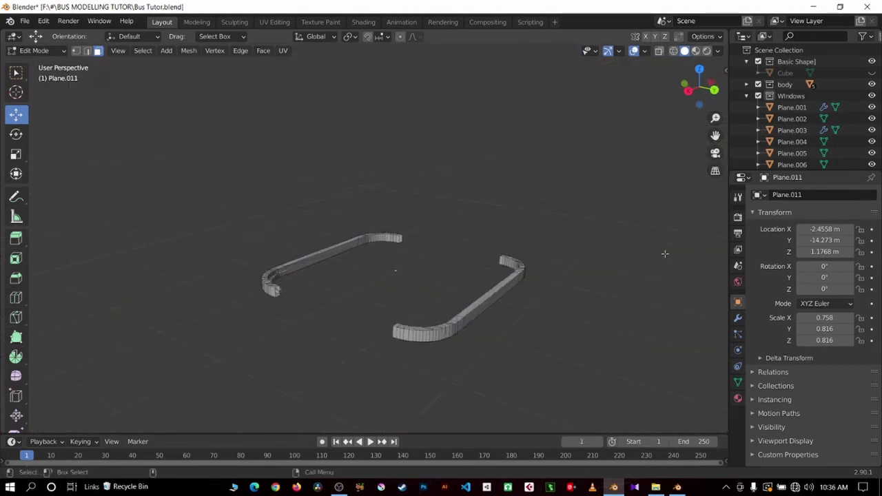
{"action": "mouse_move", "coordinate": [665, 254]}
{"action": "middle_mouse_down"}
{"action": "mouse_move", "coordinate": [626, 242]}
{"action": "mouse_move", "coordinate": [641, 276]}
{"action": "mouse_move", "coordinate": [669, 256]}
{"action": "middle_mouse_up"}
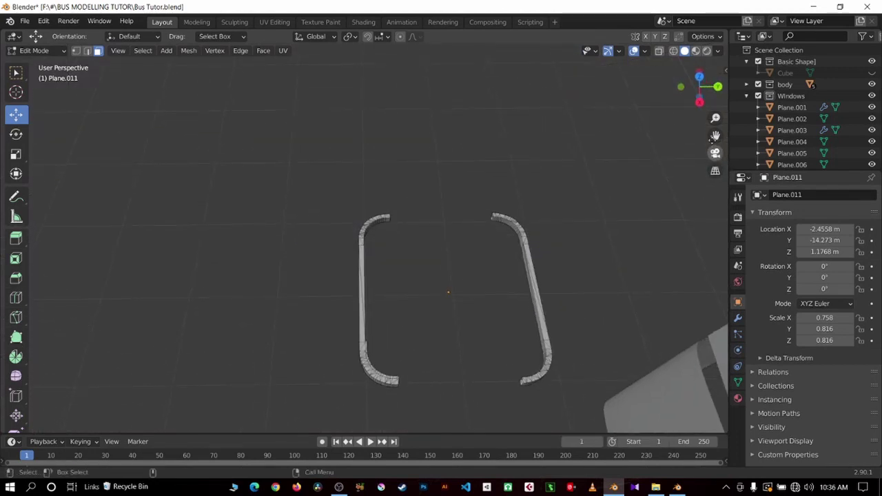
{"action": "left_click_drag", "start_coordinate": [714, 135], "coordinate": [690, 111]}
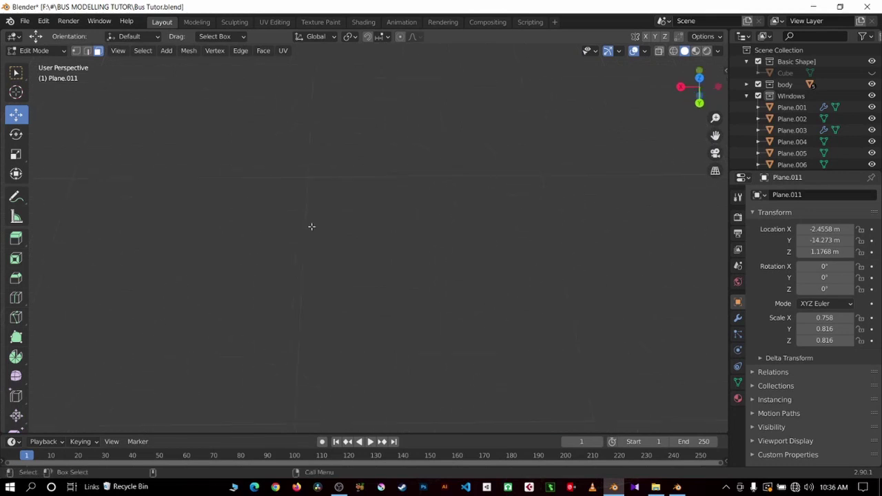
{"action": "key", "text": "KP_Decimal"}
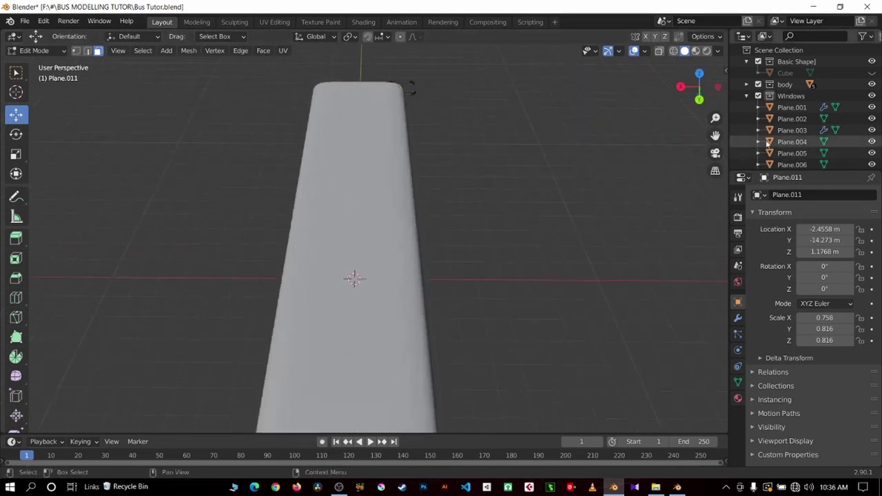
{"action": "scroll", "coordinate": [483, 262], "scroll_direction": "down", "scroll_amount": 3}
{"action": "scroll", "coordinate": [482, 262], "scroll_direction": "down", "scroll_amount": 1}
{"action": "mouse_move", "coordinate": [510, 227]}
{"action": "middle_mouse_down"}
{"action": "mouse_move", "coordinate": [558, 262]}
{"action": "mouse_move", "coordinate": [647, 172]}
{"action": "mouse_move", "coordinate": [660, 201]}
{"action": "mouse_move", "coordinate": [478, 329]}
{"action": "middle_mouse_up"}
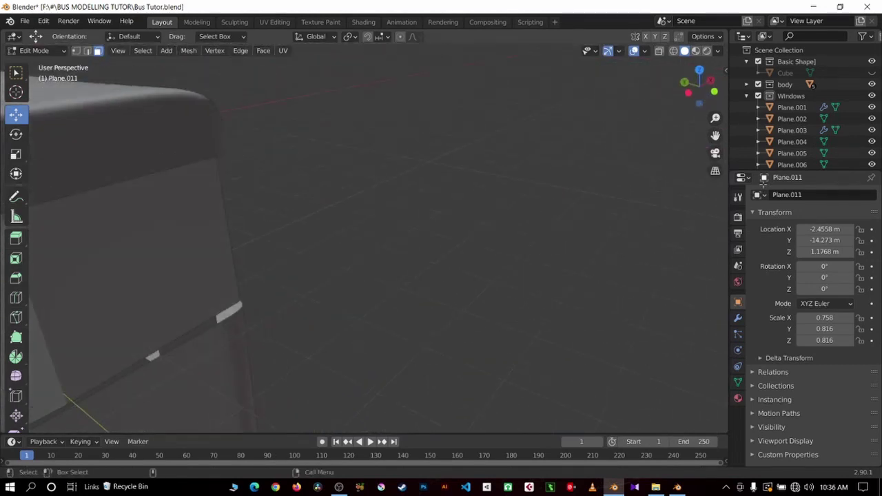
{"action": "scroll", "coordinate": [290, 427], "scroll_direction": "down", "scroll_amount": 2}
{"action": "scroll", "coordinate": [291, 427], "scroll_direction": "down", "scroll_amount": 2}
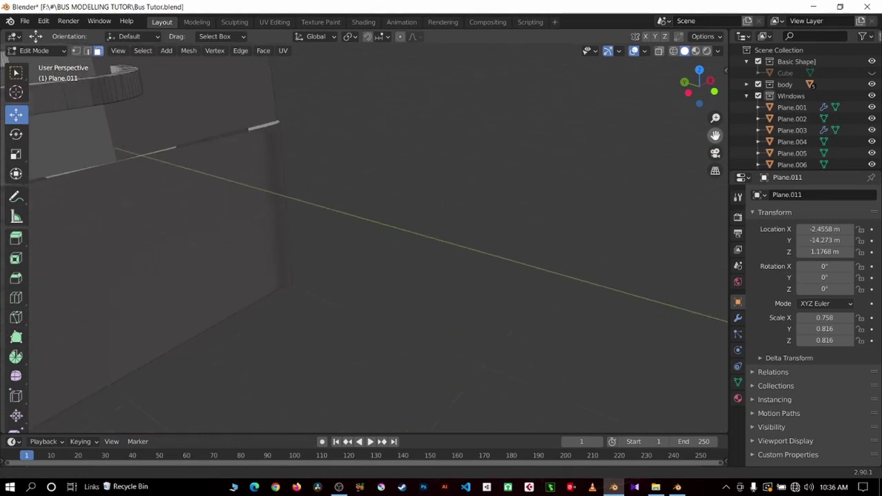
{"action": "scroll", "coordinate": [290, 426], "scroll_direction": "down", "scroll_amount": 2}
{"action": "scroll", "coordinate": [291, 427], "scroll_direction": "down", "scroll_amount": 2}
{"action": "scroll", "coordinate": [366, 335], "scroll_direction": "up", "scroll_amount": 2}
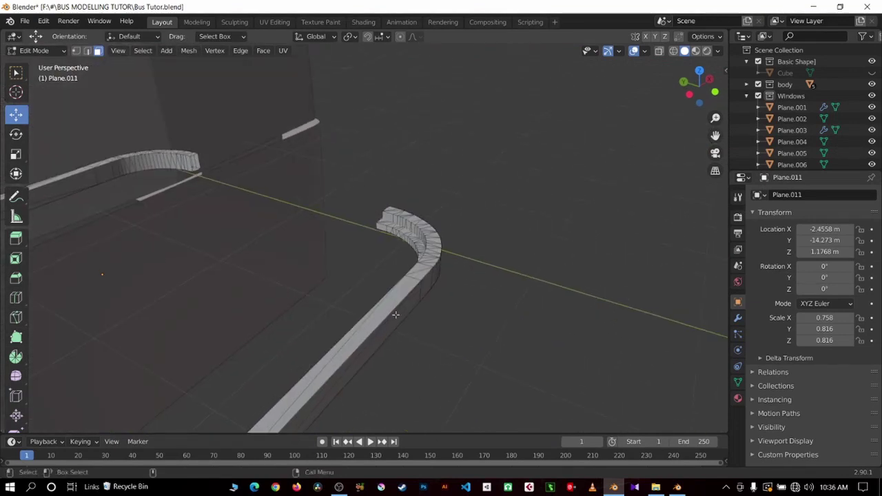
{"action": "scroll", "coordinate": [388, 308], "scroll_direction": "up", "scroll_amount": 2}
{"action": "scroll", "coordinate": [431, 256], "scroll_direction": "up", "scroll_amount": 2}
Select a shortest-path run of faces along the lower inner rail.
{"action": "left_click", "coordinate": [402, 221]}
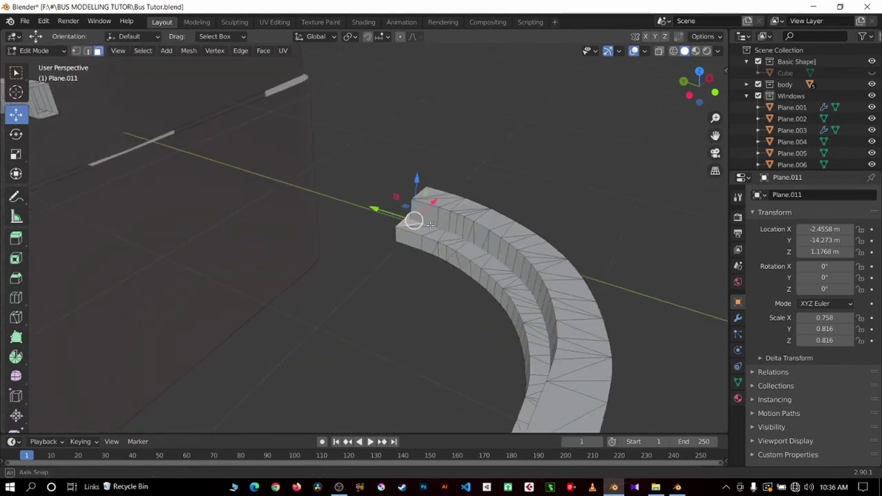
{"action": "mouse_move", "coordinate": [402, 220]}
{"action": "middle_mouse_down"}
{"action": "mouse_move", "coordinate": [741, 150]}
{"action": "mouse_move", "coordinate": [649, 144]}
{"action": "middle_mouse_up"}
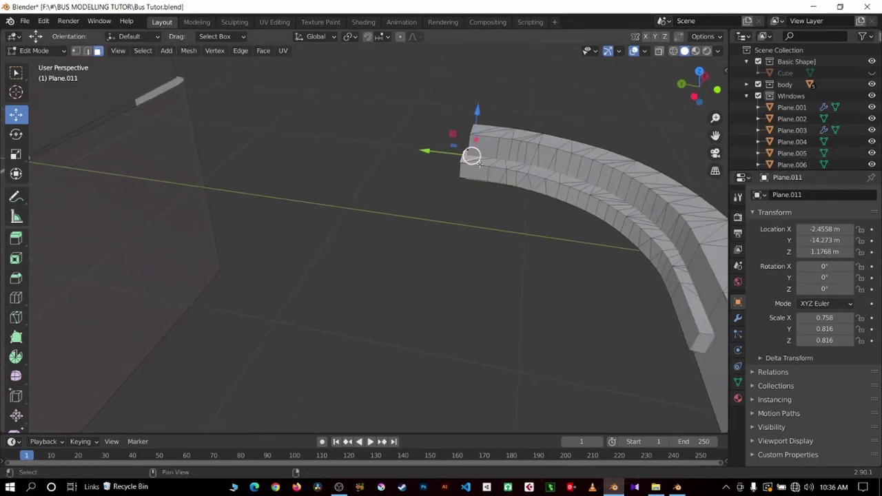
{"action": "left_click", "coordinate": [613, 245]}
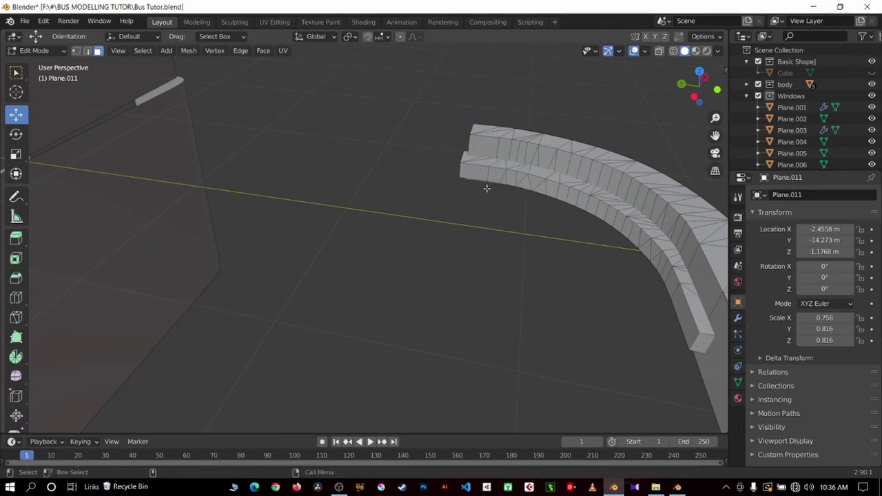
{"action": "left_click", "coordinate": [704, 327], "text": "ctrl"}
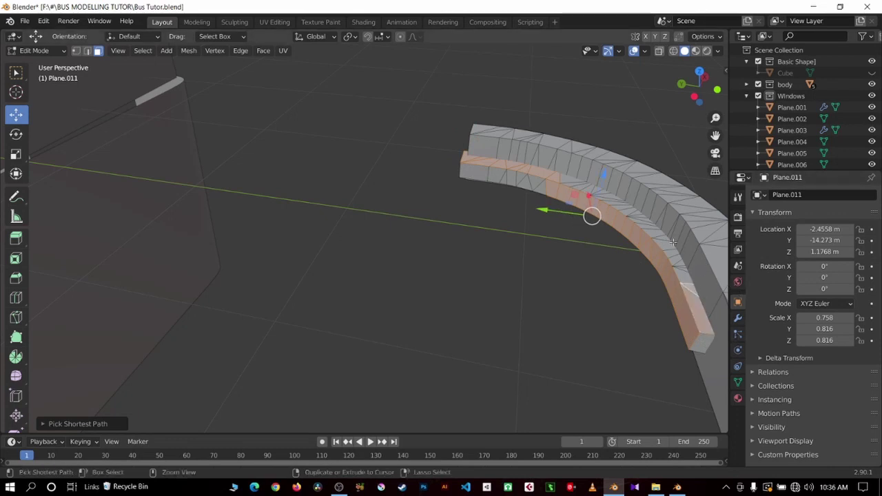
Select the duplicate lower rail's faces, including its end face and small triangular face.
{"action": "left_click", "coordinate": [664, 240], "text": "ctrl"}
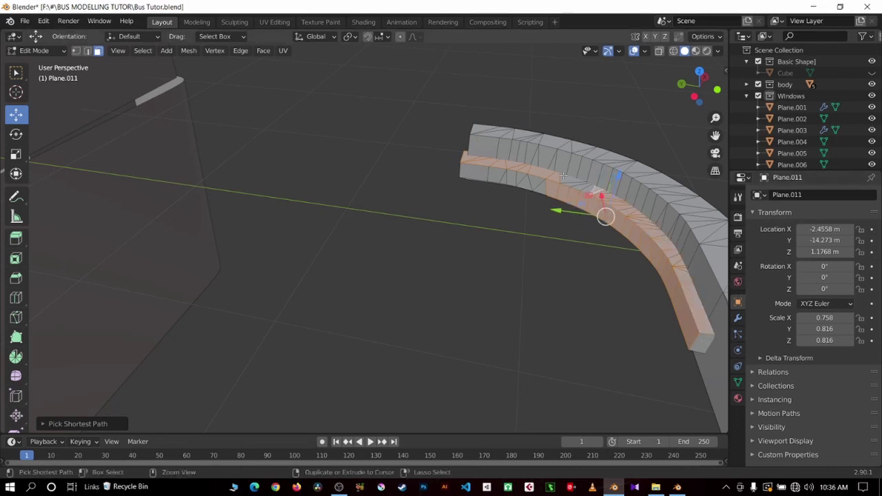
{"action": "left_click", "coordinate": [474, 175], "text": "ctrl"}
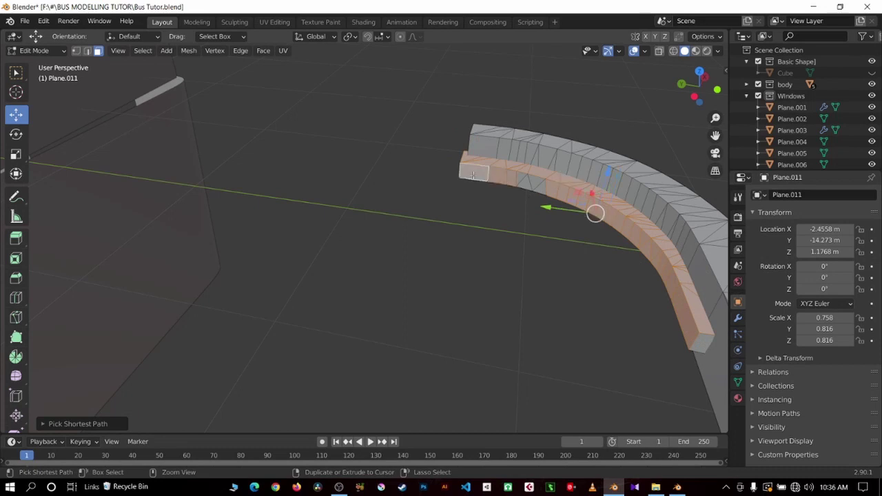
{"action": "left_click", "coordinate": [544, 191], "text": "ctrl"}
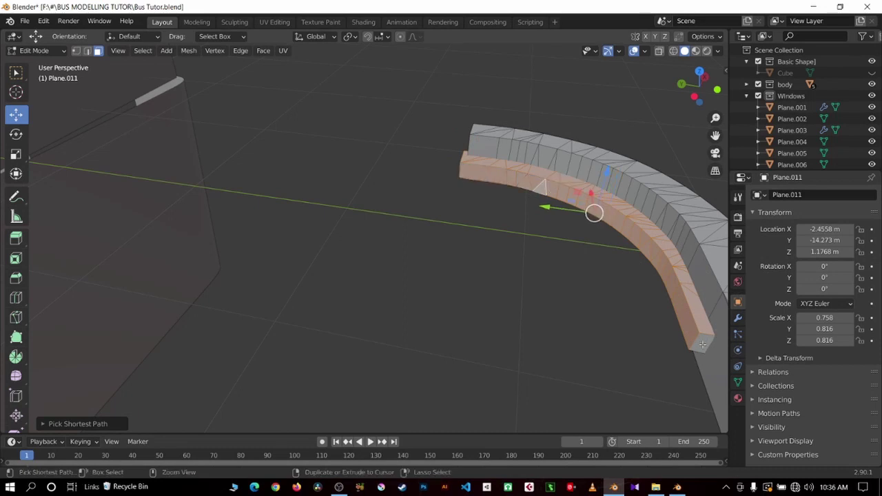
{"action": "mouse_move", "coordinate": [702, 345]}
{"action": "middle_mouse_down"}
{"action": "mouse_move", "coordinate": [679, 282]}
{"action": "mouse_move", "coordinate": [364, 250]}
{"action": "mouse_move", "coordinate": [528, 157]}
{"action": "mouse_move", "coordinate": [564, 174]}
{"action": "middle_mouse_up"}
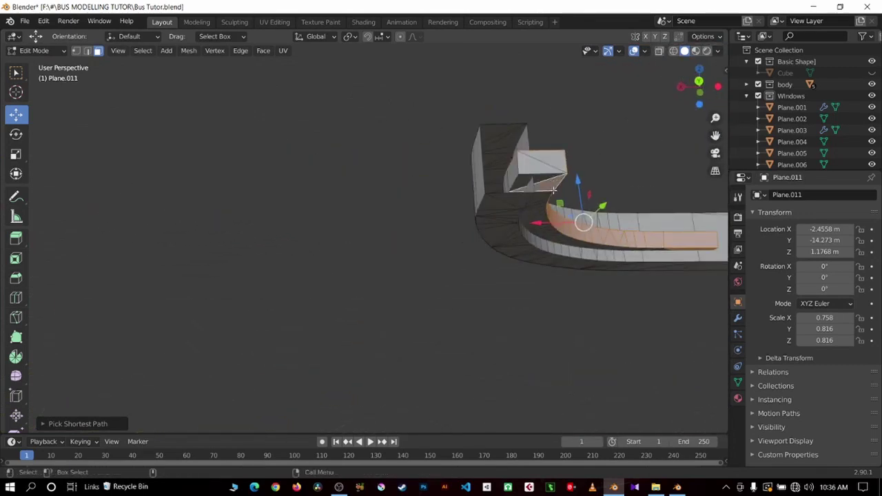
{"action": "middle_click_drag", "start_coordinate": [543, 180], "coordinate": [535, 211]}
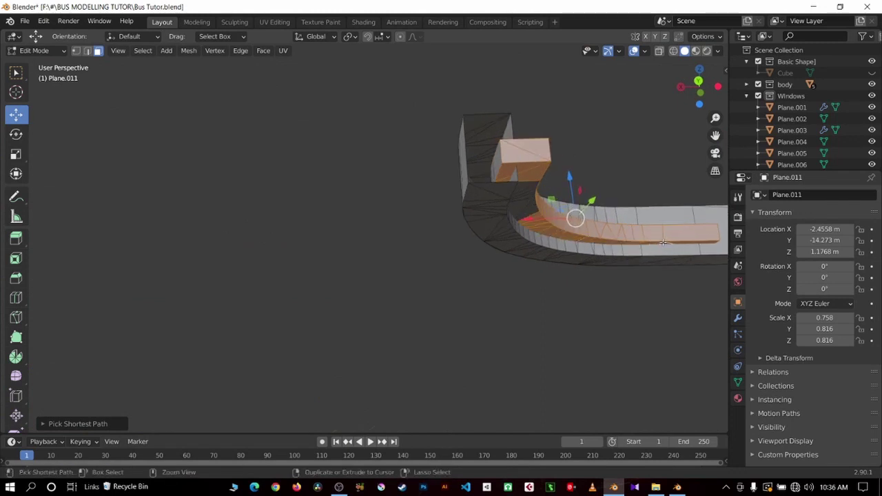
{"action": "middle_click_drag", "start_coordinate": [663, 242], "coordinate": [587, 223]}
{"action": "middle_click_drag", "start_coordinate": [510, 185], "coordinate": [538, 206]}
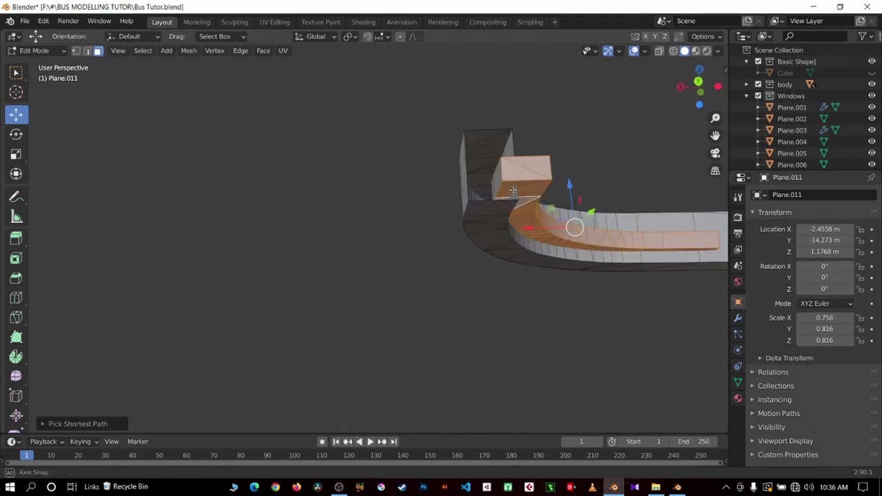
{"action": "mouse_move", "coordinate": [626, 204]}
{"action": "middle_mouse_down"}
{"action": "mouse_move", "coordinate": [609, 221]}
{"action": "mouse_move", "coordinate": [577, 313]}
{"action": "mouse_move", "coordinate": [135, 293]}
{"action": "mouse_move", "coordinate": [464, 235]}
{"action": "mouse_move", "coordinate": [489, 306]}
{"action": "middle_mouse_up"}
Add the salmon end block's end and side faces to the selection.
{"action": "scroll", "coordinate": [576, 313], "scroll_direction": "up", "scroll_amount": 5}
{"action": "scroll", "coordinate": [488, 305], "scroll_direction": "up", "scroll_amount": 3}
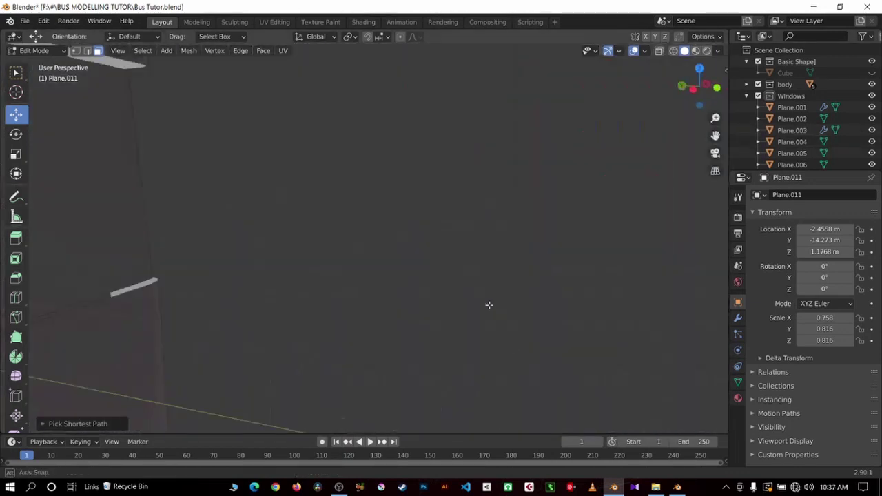
{"action": "mouse_move", "coordinate": [478, 260]}
{"action": "middle_mouse_down"}
{"action": "mouse_move", "coordinate": [704, 136]}
{"action": "mouse_move", "coordinate": [523, 207]}
{"action": "mouse_move", "coordinate": [482, 235]}
{"action": "middle_mouse_up"}
{"action": "scroll", "coordinate": [524, 207], "scroll_direction": "up", "scroll_amount": 2}
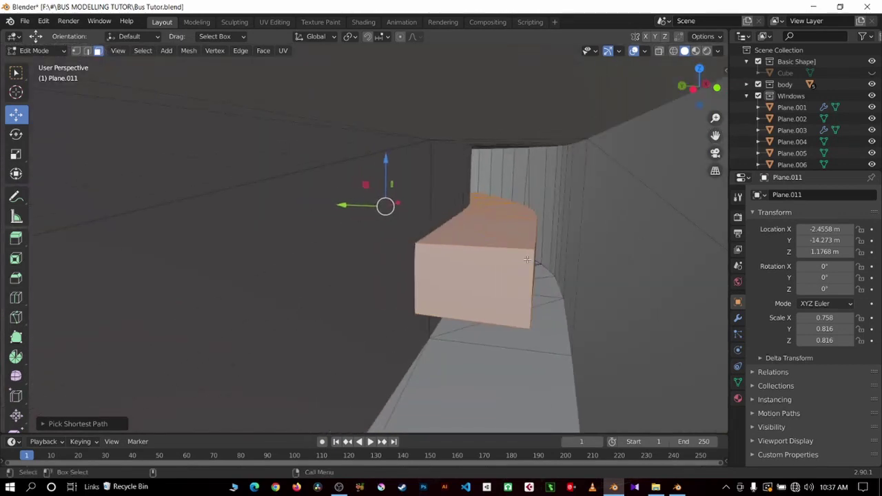
{"action": "scroll", "coordinate": [526, 259], "scroll_direction": "up", "scroll_amount": 3}
{"action": "middle_click_drag", "start_coordinate": [520, 261], "coordinate": [365, 277]}
{"action": "mouse_move", "coordinate": [316, 308]}
{"action": "middle_mouse_down"}
{"action": "mouse_move", "coordinate": [292, 306]}
{"action": "mouse_move", "coordinate": [243, 366]}
{"action": "mouse_move", "coordinate": [440, 326]}
{"action": "mouse_move", "coordinate": [558, 324]}
{"action": "middle_mouse_up"}
{"action": "left_click", "coordinate": [243, 366], "text": "ctrl"}
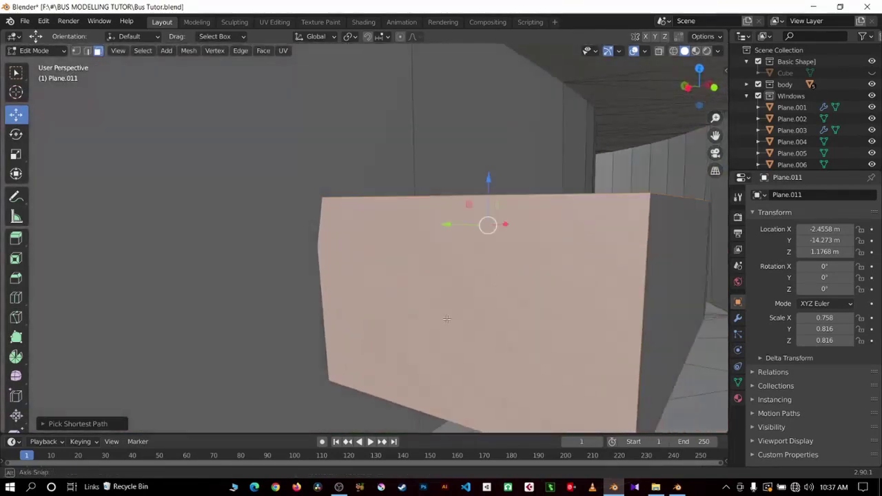
{"action": "left_click", "coordinate": [660, 319], "text": "ctrl"}
Delete the selected faces and check the cleaned strip from the top view in Object Mode.
{"action": "key", "text": "x"}
{"action": "left_click", "coordinate": [666, 321]}
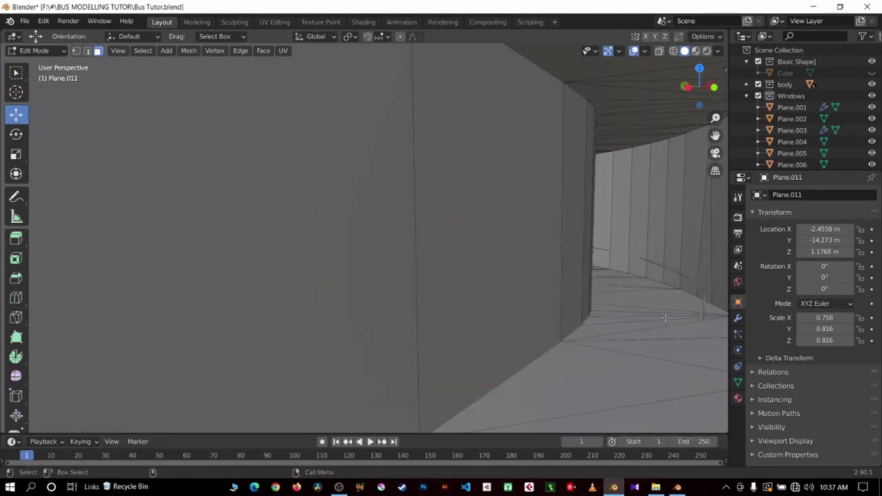
{"action": "scroll", "coordinate": [624, 319], "scroll_direction": "up", "scroll_amount": 3}
{"action": "scroll", "coordinate": [628, 321], "scroll_direction": "up", "scroll_amount": 2}
{"action": "scroll", "coordinate": [642, 325], "scroll_direction": "up", "scroll_amount": 1}
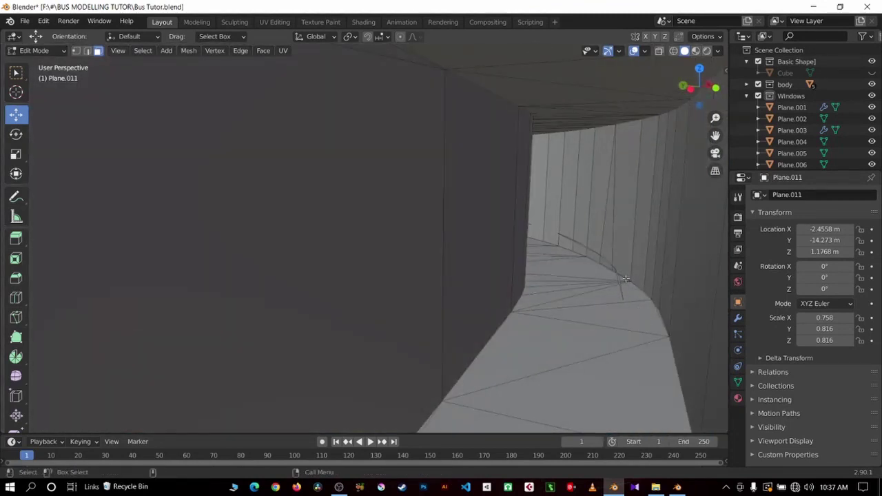
{"action": "scroll", "coordinate": [620, 282], "scroll_direction": "down", "scroll_amount": 3}
{"action": "scroll", "coordinate": [620, 282], "scroll_direction": "down", "scroll_amount": 3}
{"action": "key", "text": "Tab"}
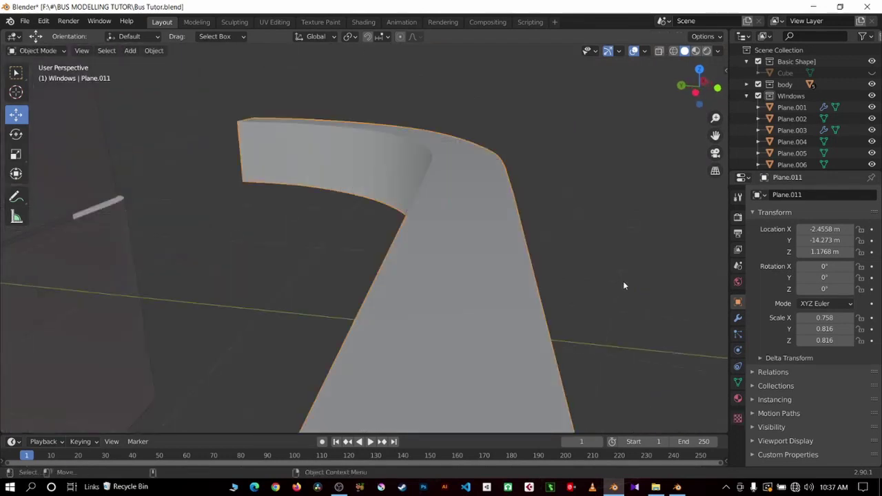
{"action": "key", "text": "KP_7"}
Re-enter Edit Mode with X-ray on, vertex select mode, and nothing selected.
{"action": "key", "text": "Tab"}
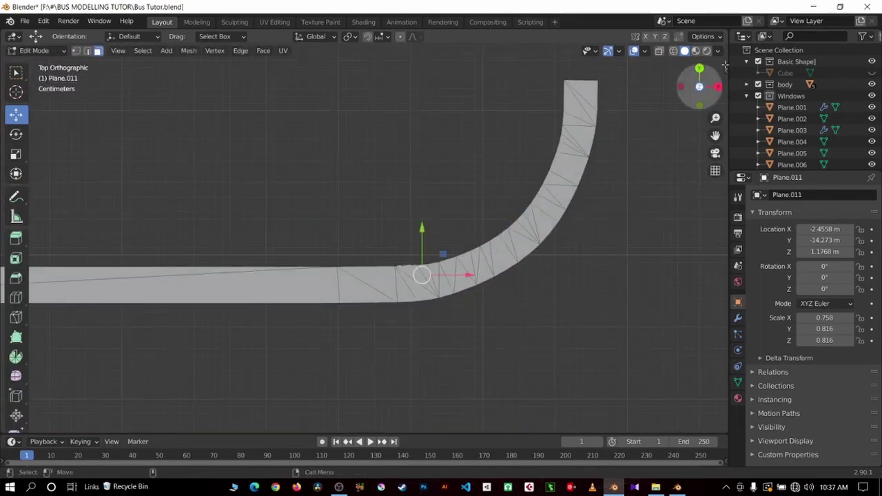
{"action": "left_click", "coordinate": [673, 51]}
{"action": "scroll", "coordinate": [652, 141], "scroll_direction": "up", "scroll_amount": 1}
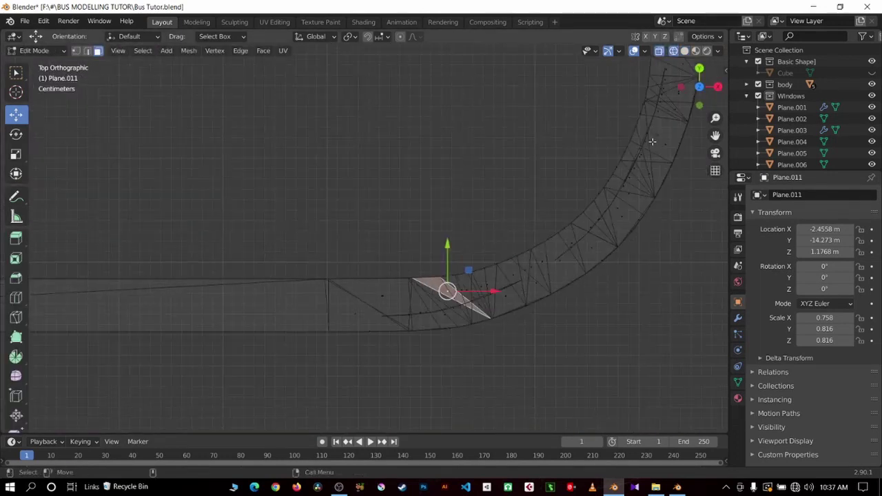
{"action": "key", "text": "1"}
{"action": "key", "text": "alt+a"}
{"action": "scroll", "coordinate": [416, 323], "scroll_direction": "up", "scroll_amount": 2}
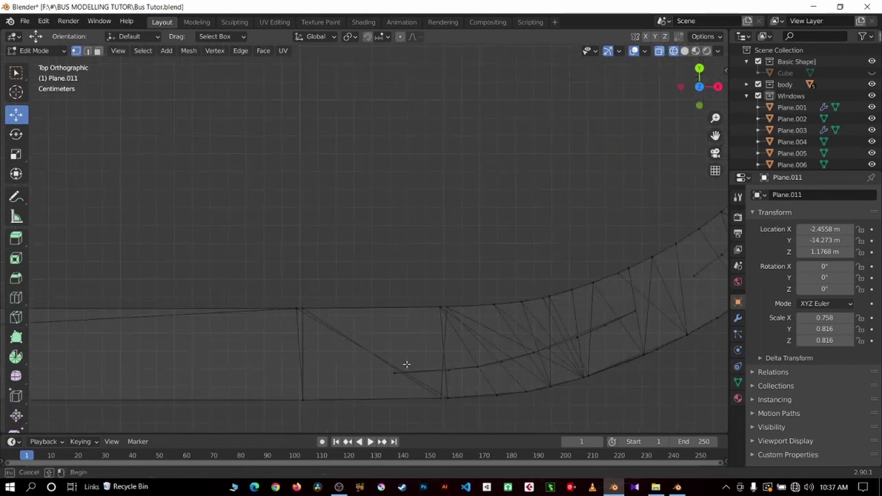
Delete the stray vertices lying inside the lower part of the curve.
{"action": "left_click_drag", "start_coordinate": [414, 384], "coordinate": [501, 373]}
{"action": "left_click_drag", "start_coordinate": [524, 335], "coordinate": [548, 353], "text": "shift"}
{"action": "left_click_drag", "start_coordinate": [566, 317], "coordinate": [606, 351], "text": "shift"}
{"action": "left_click_drag", "start_coordinate": [618, 301], "coordinate": [646, 329], "text": "shift"}
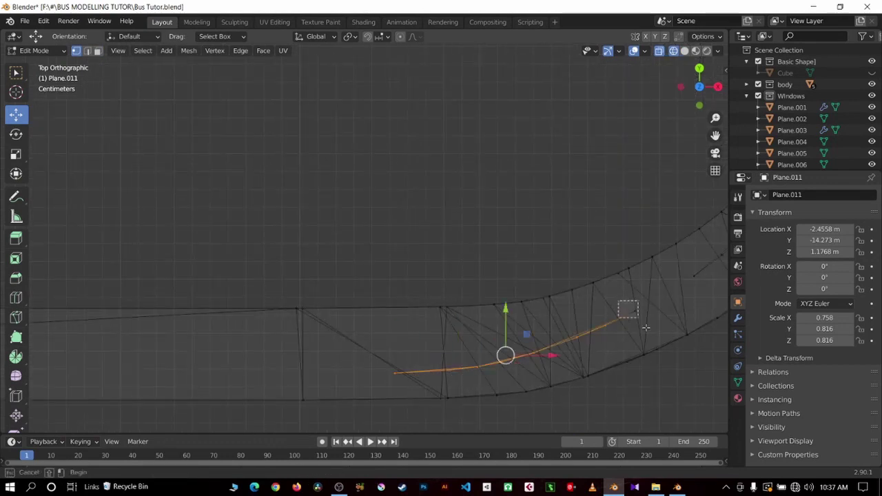
{"action": "key", "text": "x"}
{"action": "left_click", "coordinate": [638, 304]}
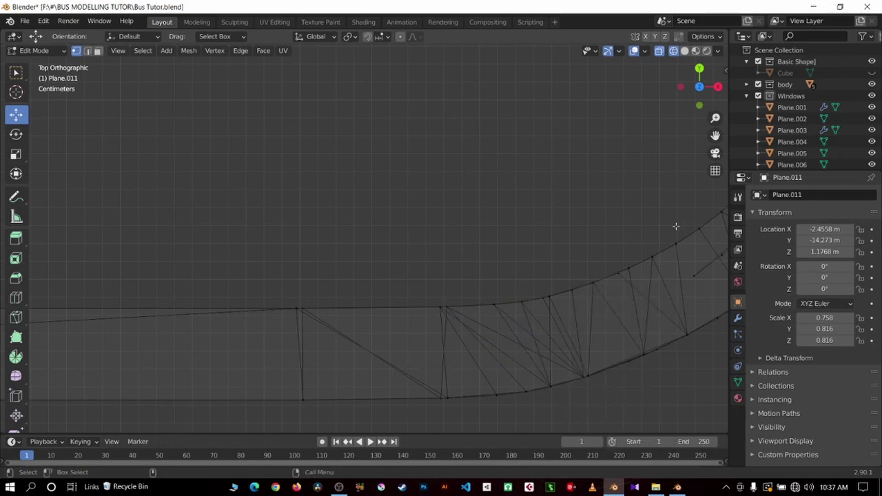
Delete the stray vertices running up the curved edge toward the top.
{"action": "left_click_drag", "start_coordinate": [715, 134], "coordinate": [347, 318]}
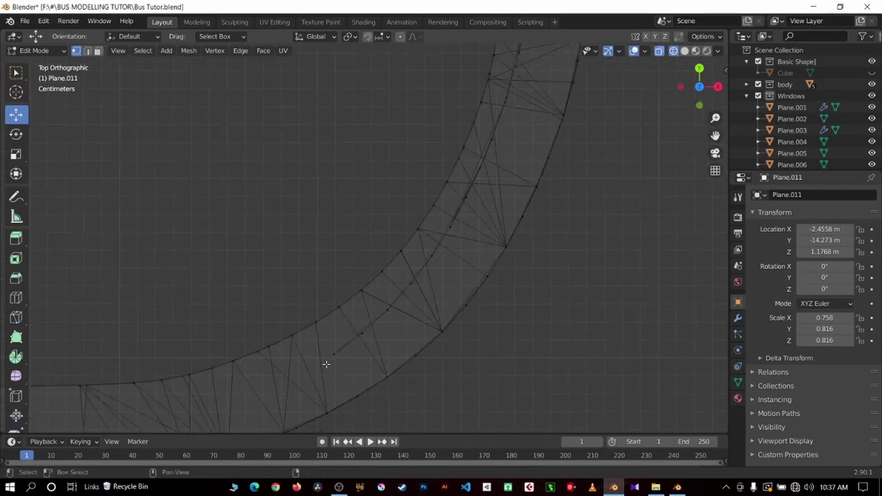
{"action": "mouse_move", "coordinate": [326, 364]}
{"action": "left_mouse_down"}
{"action": "mouse_move", "coordinate": [373, 312]}
{"action": "mouse_move", "coordinate": [420, 318]}
{"action": "left_mouse_up"}
{"action": "left_click_drag", "start_coordinate": [407, 280], "coordinate": [443, 299], "text": "shift"}
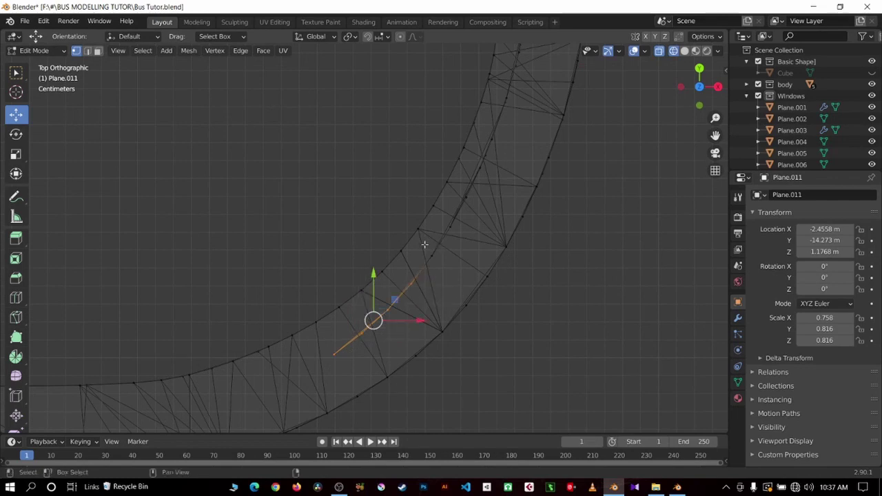
{"action": "left_click_drag", "start_coordinate": [423, 244], "coordinate": [452, 224], "text": "shift"}
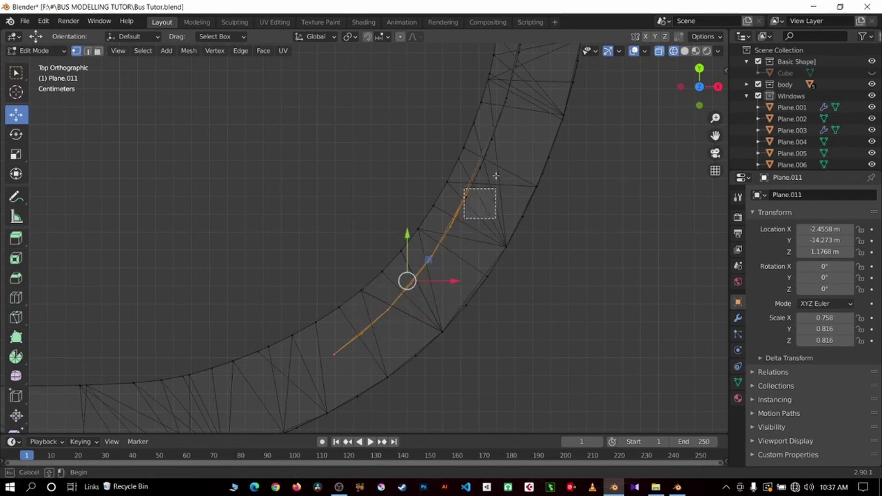
{"action": "mouse_move", "coordinate": [495, 176]}
{"action": "left_mouse_down", "text": "shift"}
{"action": "mouse_move", "coordinate": [483, 132]}
{"action": "mouse_move", "coordinate": [499, 144]}
{"action": "left_mouse_up", "text": "shift"}
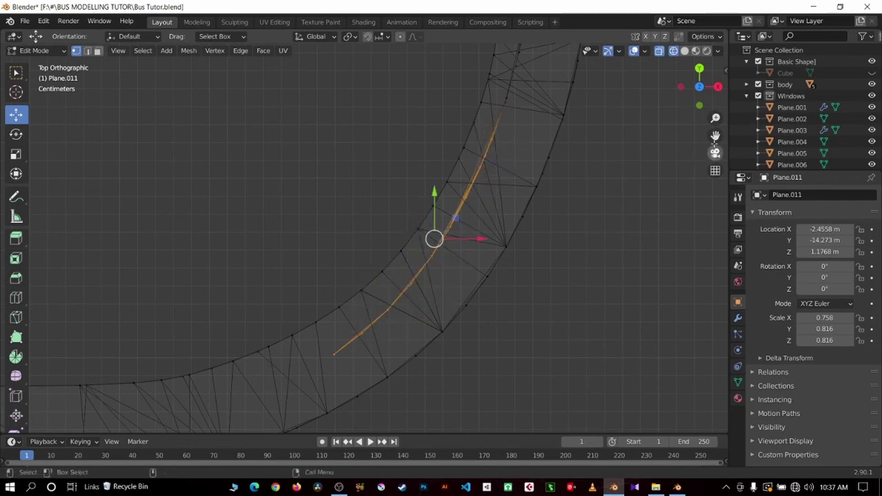
{"action": "left_click_drag", "start_coordinate": [715, 137], "coordinate": [685, 240]}
{"action": "mouse_move", "coordinate": [457, 158]}
{"action": "left_mouse_down", "text": "shift"}
{"action": "mouse_move", "coordinate": [477, 177]}
{"action": "mouse_move", "coordinate": [491, 253]}
{"action": "left_mouse_up", "text": "shift"}
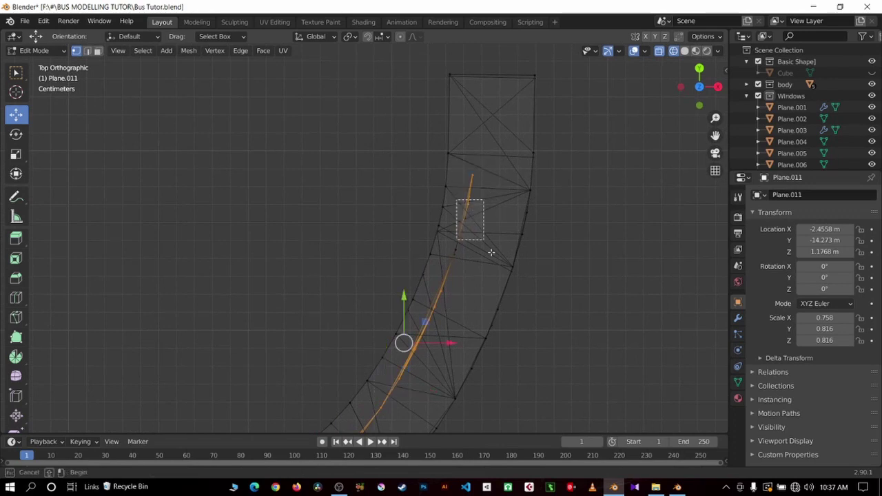
{"action": "left_click_drag", "start_coordinate": [442, 239], "coordinate": [483, 260], "text": "shift"}
{"action": "key", "text": "x"}
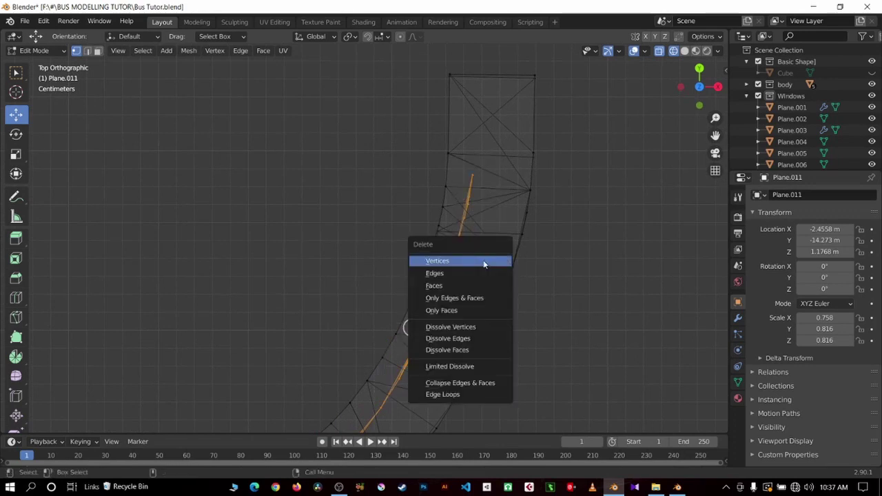
{"action": "left_click", "coordinate": [483, 259]}
{"action": "scroll", "coordinate": [475, 265], "scroll_direction": "down", "scroll_amount": 4}
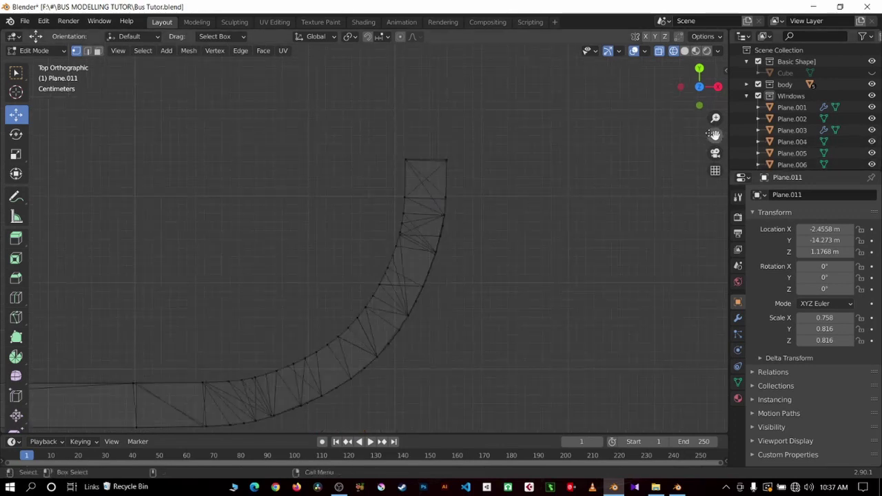
Remove the stray edge cutting through the other part of the curve.
{"action": "left_click_drag", "start_coordinate": [715, 135], "coordinate": [494, 111]}
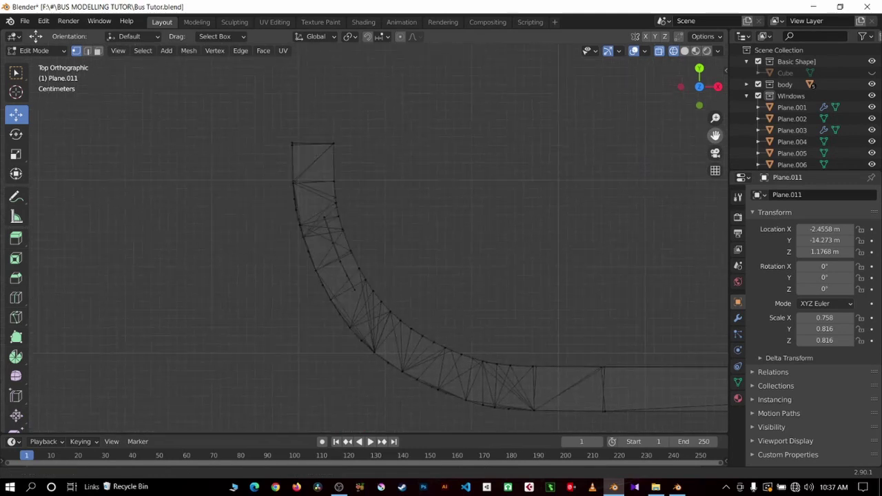
{"action": "left_click_drag", "start_coordinate": [715, 135], "coordinate": [813, 138]}
{"action": "scroll", "coordinate": [267, 228], "scroll_direction": "up", "scroll_amount": 3}
{"action": "mouse_move", "coordinate": [337, 235]}
{"action": "left_mouse_down"}
{"action": "mouse_move", "coordinate": [338, 278]}
{"action": "mouse_move", "coordinate": [329, 275]}
{"action": "left_mouse_up"}
{"action": "scroll", "coordinate": [324, 276], "scroll_direction": "up", "scroll_amount": 2}
{"action": "middle_click_drag", "start_coordinate": [296, 276], "coordinate": [352, 359], "text": "shift"}
{"action": "left_click_drag", "start_coordinate": [343, 347], "coordinate": [381, 398], "text": "shift"}
{"action": "key", "text": "x"}
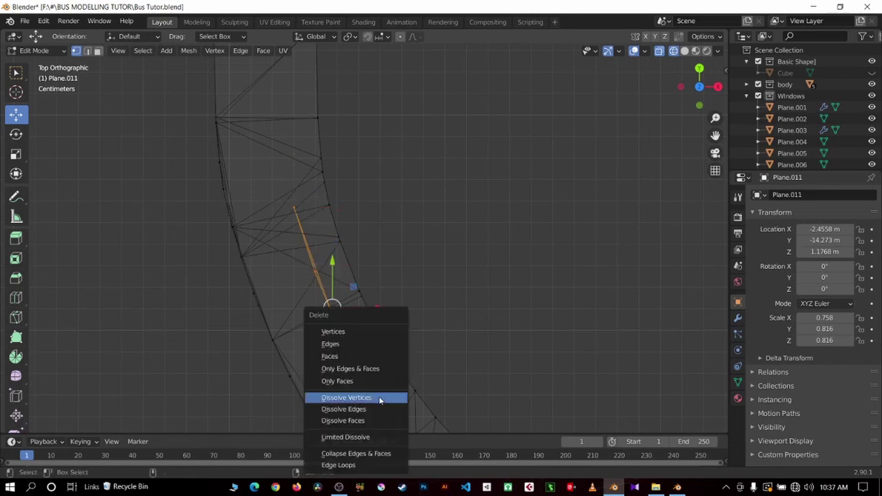
{"action": "left_click", "coordinate": [357, 343]}
{"action": "scroll", "coordinate": [354, 330], "scroll_direction": "down", "scroll_amount": 3}
{"action": "middle_click_drag", "start_coordinate": [386, 304], "coordinate": [465, 264]}
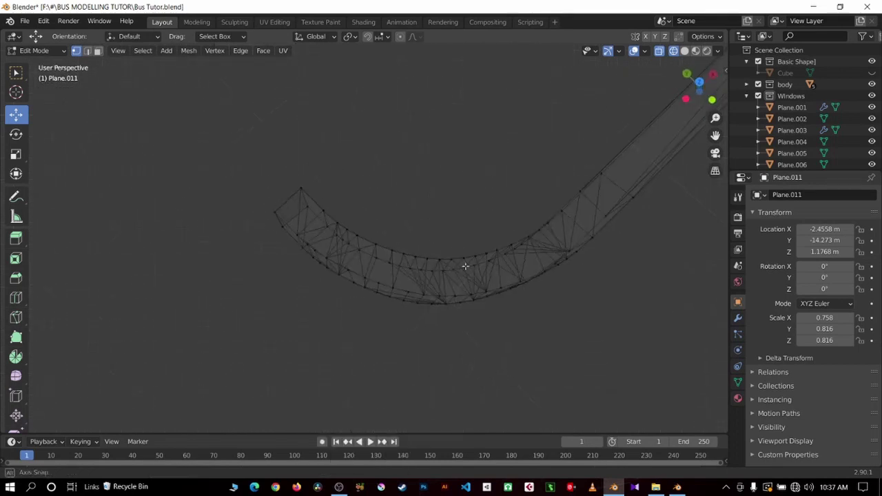
{"action": "scroll", "coordinate": [459, 267], "scroll_direction": "up", "scroll_amount": 2}
Return to solid shading and centre the view on the curved frame piece's end.
{"action": "left_click", "coordinate": [685, 50]}
{"action": "mouse_move", "coordinate": [496, 180]}
{"action": "middle_mouse_down"}
{"action": "mouse_move", "coordinate": [479, 144]}
{"action": "mouse_move", "coordinate": [567, 79]}
{"action": "mouse_move", "coordinate": [583, 79]}
{"action": "mouse_move", "coordinate": [443, 138]}
{"action": "mouse_move", "coordinate": [227, 158]}
{"action": "middle_mouse_up"}
{"action": "scroll", "coordinate": [365, 185], "scroll_direction": "down", "scroll_amount": 5}
{"action": "mouse_move", "coordinate": [506, 211]}
{"action": "middle_mouse_down"}
{"action": "mouse_move", "coordinate": [590, 229]}
{"action": "mouse_move", "coordinate": [727, 108]}
{"action": "middle_mouse_up"}
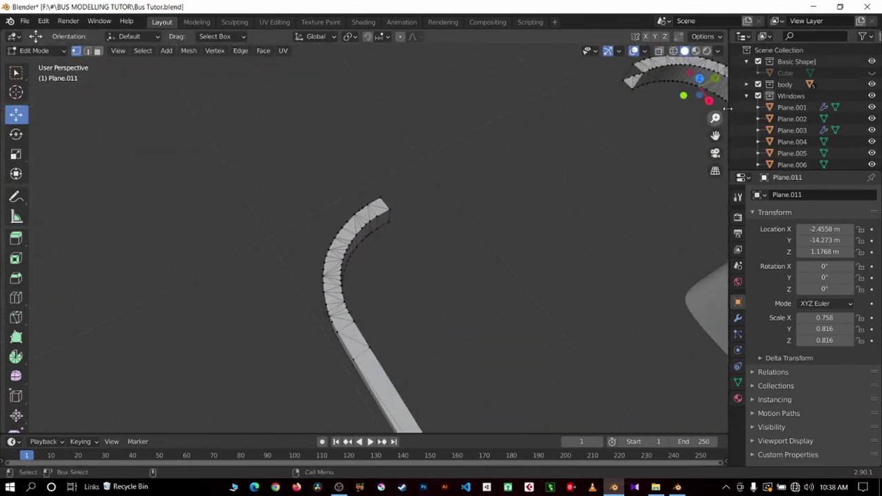
{"action": "left_click_drag", "start_coordinate": [715, 134], "coordinate": [579, 115]}
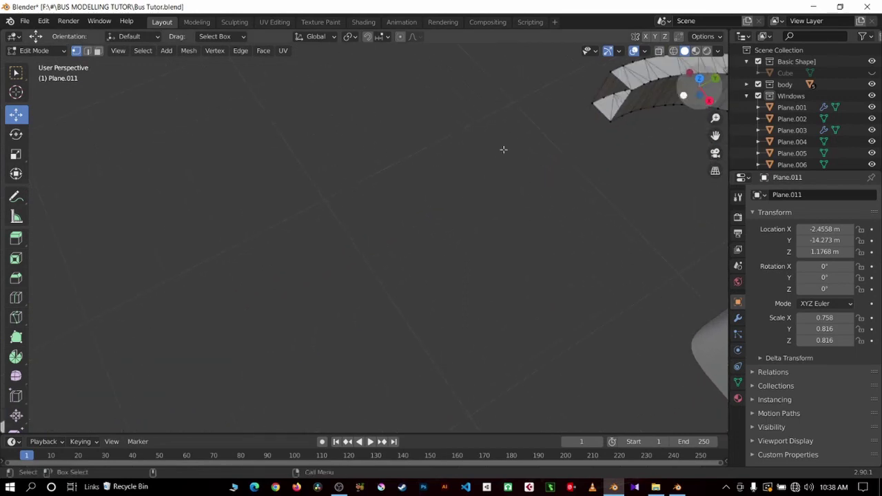
{"action": "middle_click_drag", "start_coordinate": [504, 148], "coordinate": [243, 266], "text": "shift"}
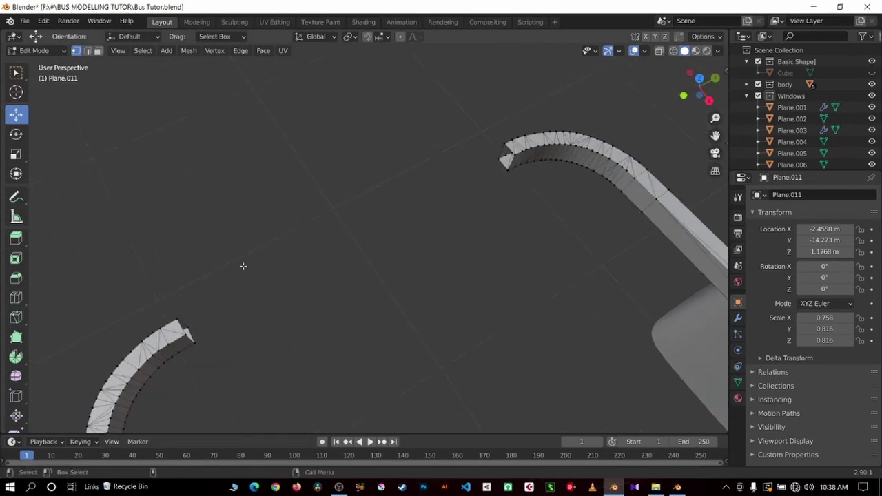
{"action": "left_click", "coordinate": [181, 327]}
{"action": "key", "text": "KP_Decimal"}
{"action": "mouse_move", "coordinate": [180, 326]}
{"action": "middle_mouse_down"}
{"action": "mouse_move", "coordinate": [378, 276]}
{"action": "mouse_move", "coordinate": [240, 322]}
{"action": "middle_mouse_up"}
{"action": "left_click", "coordinate": [228, 412], "text": "shift"}
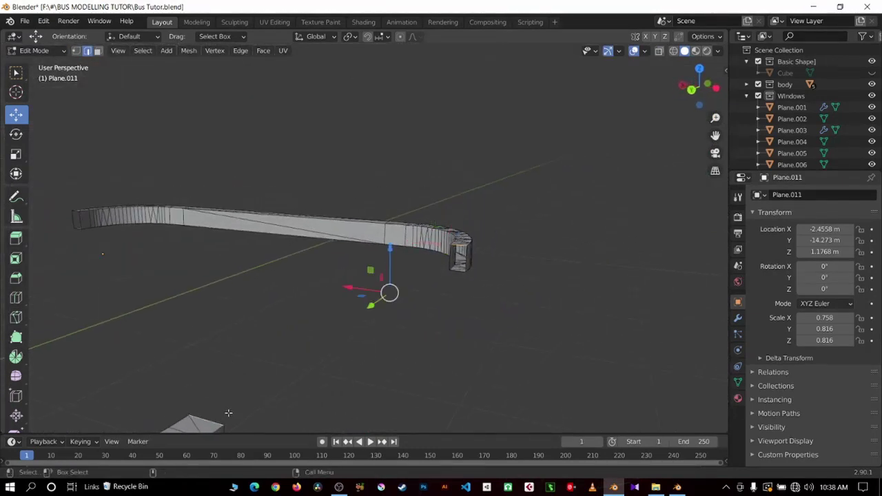
Unhide the straight plank and fill a face between its end edge and the curve's edge.
{"action": "key", "text": "alt+h"}
{"action": "mouse_move", "coordinate": [464, 271]}
{"action": "middle_mouse_down"}
{"action": "mouse_move", "coordinate": [520, 269]}
{"action": "mouse_move", "coordinate": [589, 335]}
{"action": "middle_mouse_up"}
{"action": "left_click", "coordinate": [687, 409]}
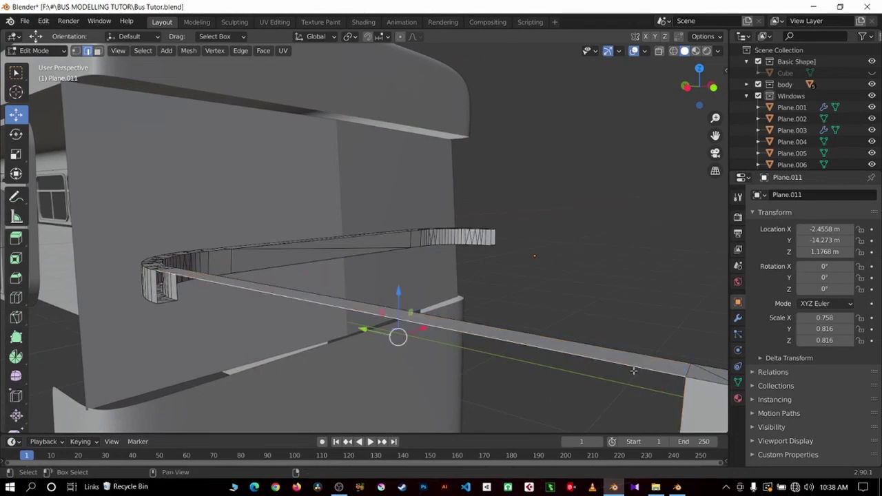
{"action": "mouse_move", "coordinate": [688, 409]}
{"action": "middle_mouse_down"}
{"action": "mouse_move", "coordinate": [534, 296]}
{"action": "mouse_move", "coordinate": [452, 322]}
{"action": "middle_mouse_up"}
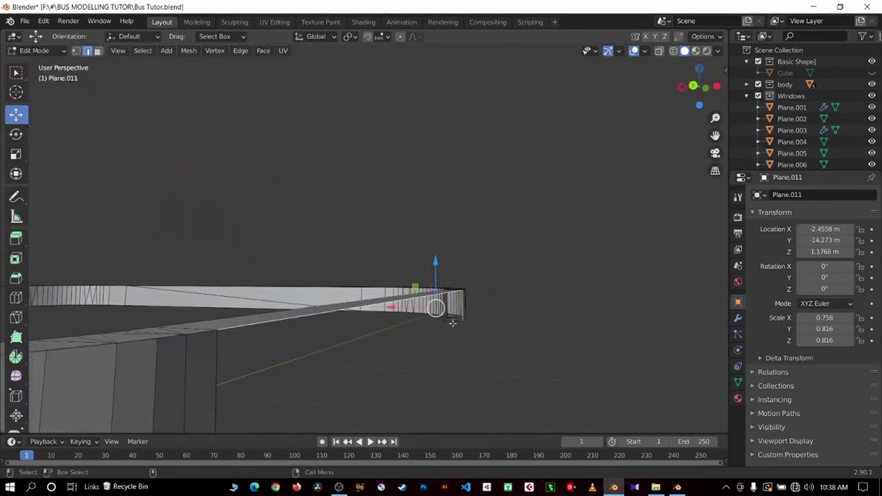
{"action": "left_click", "coordinate": [224, 373]}
{"action": "key", "text": "f"}
{"action": "middle_click_drag", "start_coordinate": [250, 354], "coordinate": [276, 340]}
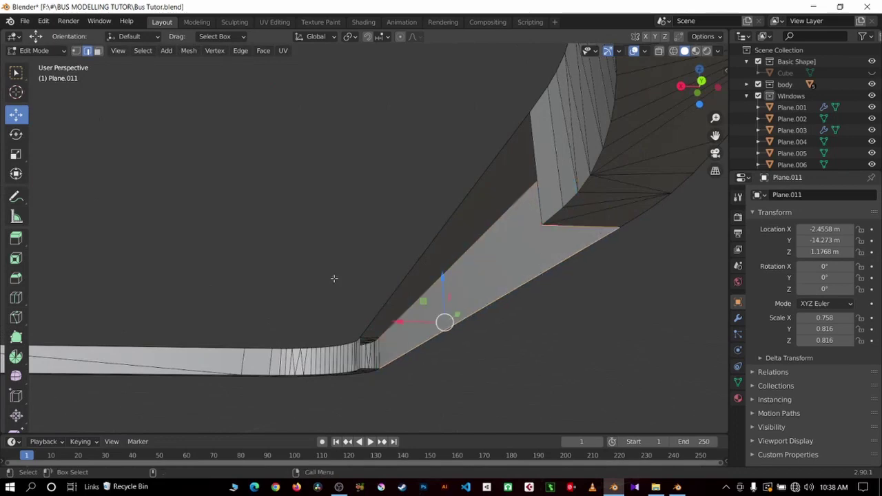
{"action": "mouse_move", "coordinate": [335, 278]}
{"action": "middle_mouse_down"}
{"action": "mouse_move", "coordinate": [502, 266]}
{"action": "mouse_move", "coordinate": [570, 274]}
{"action": "mouse_move", "coordinate": [432, 225]}
{"action": "middle_mouse_up"}
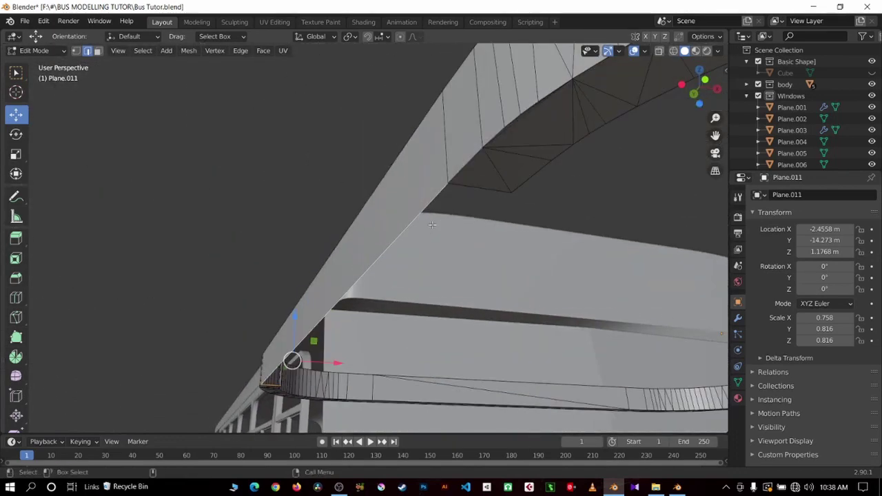
Select the plank's open end edge and long top edge, then return to Object Mode.
{"action": "left_click", "coordinate": [473, 186]}
{"action": "mouse_move", "coordinate": [473, 186]}
{"action": "middle_mouse_down"}
{"action": "mouse_move", "coordinate": [363, 191]}
{"action": "mouse_move", "coordinate": [138, 242]}
{"action": "mouse_move", "coordinate": [56, 237]}
{"action": "middle_mouse_up"}
{"action": "left_click", "coordinate": [57, 237]}
{"action": "left_click", "coordinate": [127, 211], "text": "shift"}
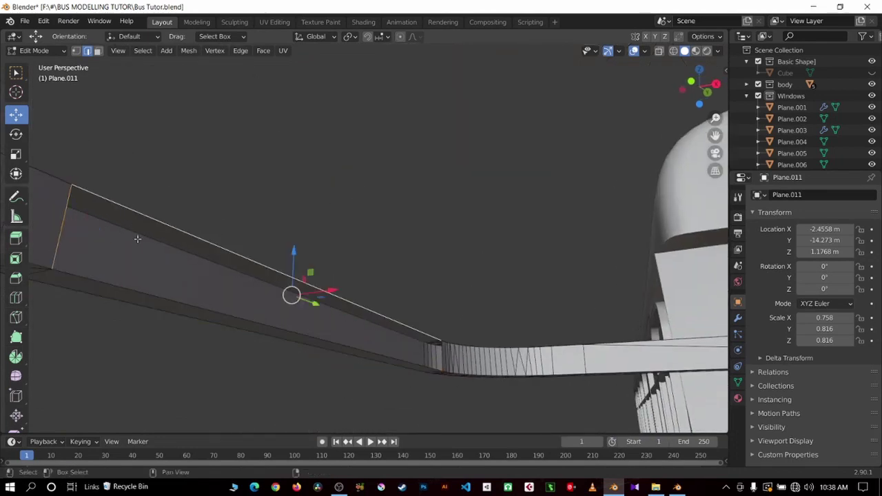
{"action": "mouse_move", "coordinate": [146, 290]}
{"action": "middle_mouse_down"}
{"action": "mouse_move", "coordinate": [434, 341]}
{"action": "mouse_move", "coordinate": [511, 372]}
{"action": "mouse_move", "coordinate": [499, 292]}
{"action": "mouse_move", "coordinate": [522, 246]}
{"action": "mouse_move", "coordinate": [486, 263]}
{"action": "middle_mouse_up"}
{"action": "key", "text": "Tab"}
Frame the whole window frame from top view, enter Edit Mode, and orbit to the open end.
{"action": "key", "text": "KP_7"}
{"action": "scroll", "coordinate": [480, 258], "scroll_direction": "down", "scroll_amount": 8}
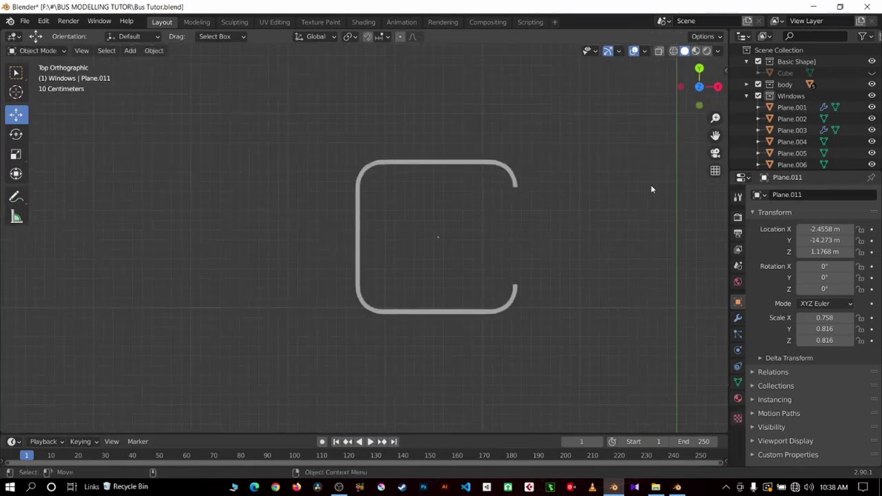
{"action": "left_click_drag", "start_coordinate": [727, 137], "coordinate": [474, 160]}
{"action": "scroll", "coordinate": [475, 160], "scroll_direction": "up", "scroll_amount": 3}
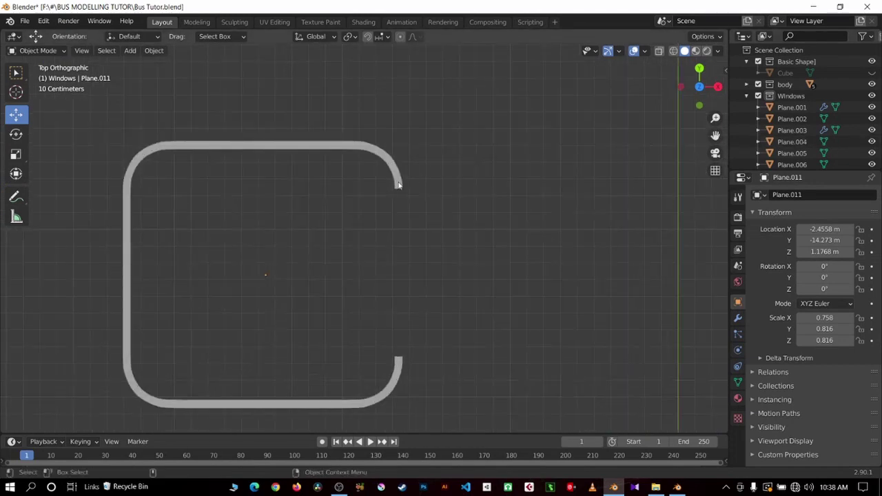
{"action": "scroll", "coordinate": [397, 185], "scroll_direction": "up", "scroll_amount": 4}
{"action": "key", "text": "Tab"}
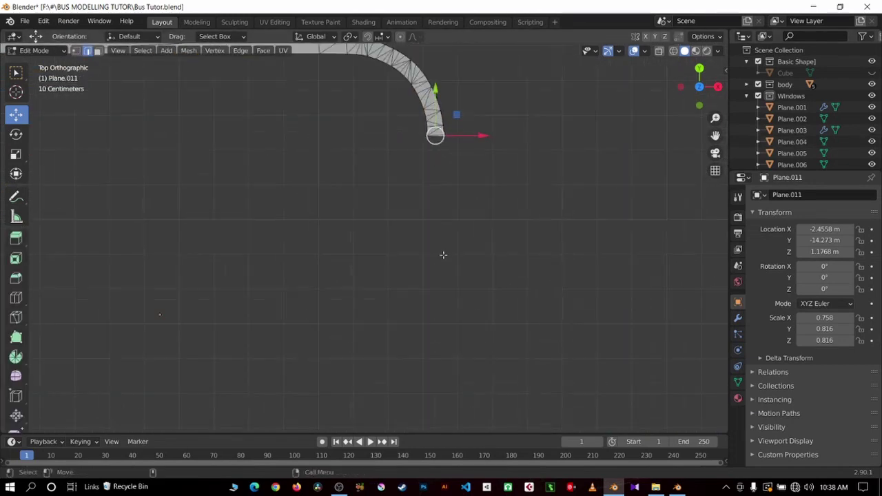
{"action": "middle_click_drag", "start_coordinate": [443, 255], "coordinate": [309, 285]}
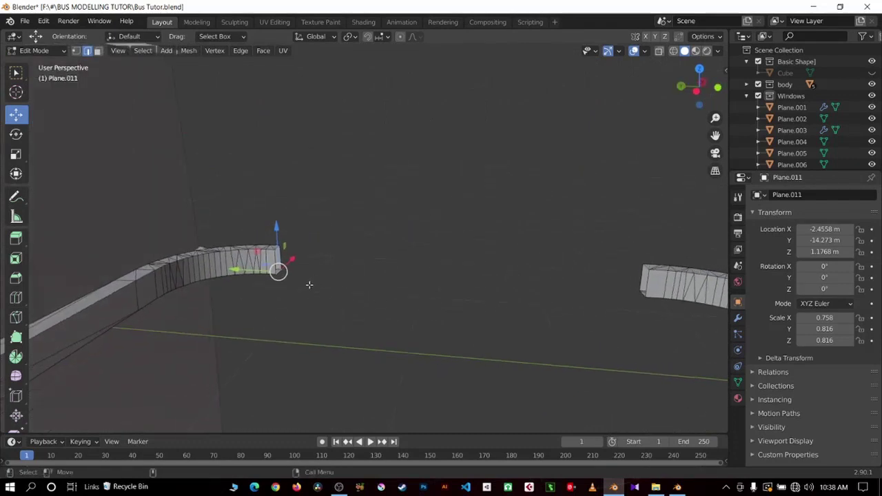
{"action": "scroll", "coordinate": [309, 285], "scroll_direction": "up", "scroll_amount": 2}
{"action": "mouse_move", "coordinate": [199, 304]}
{"action": "middle_mouse_down"}
{"action": "mouse_move", "coordinate": [338, 306]}
{"action": "mouse_move", "coordinate": [461, 260]}
{"action": "middle_mouse_up"}
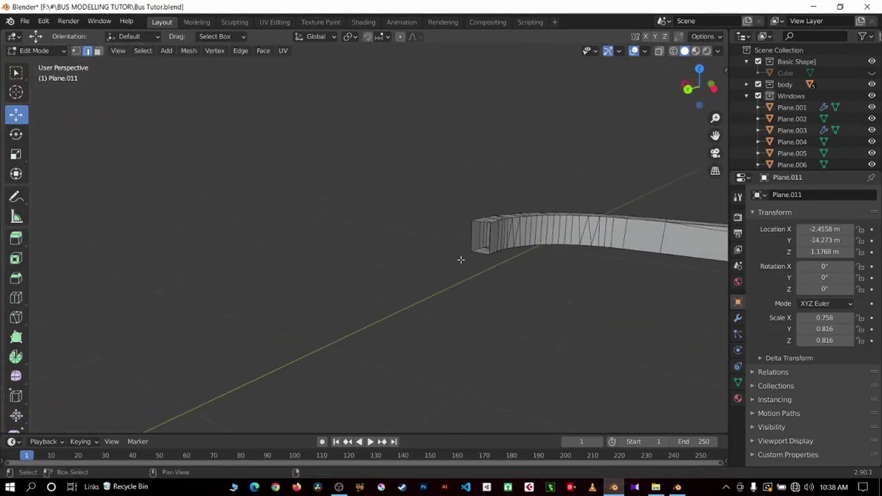
Reveal the hidden strip spanning the open side and select its matching edges.
{"action": "key", "text": "alt+h"}
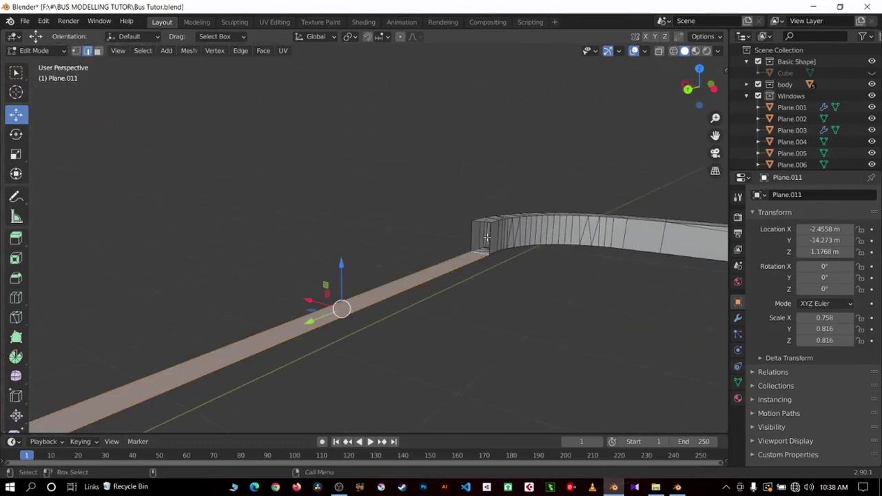
{"action": "key", "text": "alt+a"}
{"action": "mouse_move", "coordinate": [482, 232]}
{"action": "middle_mouse_down"}
{"action": "mouse_move", "coordinate": [339, 281]}
{"action": "mouse_move", "coordinate": [228, 268]}
{"action": "middle_mouse_up"}
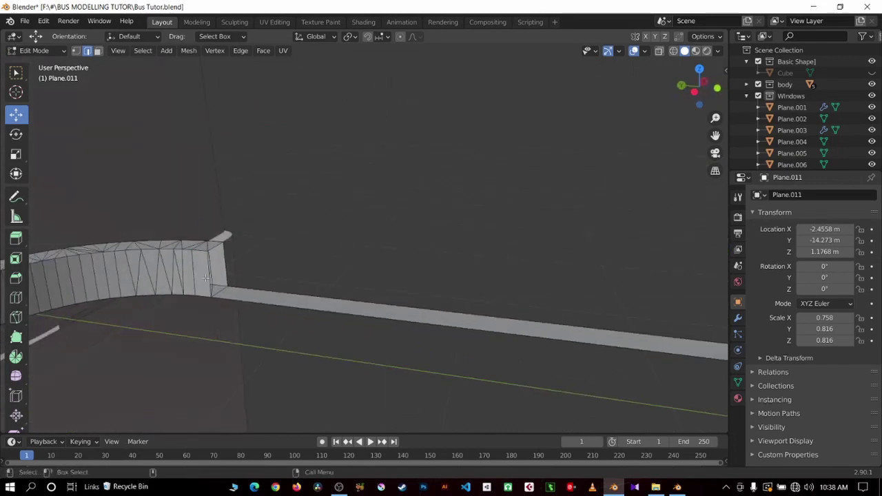
{"action": "mouse_move", "coordinate": [272, 317]}
{"action": "middle_mouse_down"}
{"action": "mouse_move", "coordinate": [285, 309]}
{"action": "mouse_move", "coordinate": [571, 305]}
{"action": "mouse_move", "coordinate": [541, 305]}
{"action": "mouse_move", "coordinate": [674, 366]}
{"action": "middle_mouse_up"}
{"action": "left_click", "coordinate": [641, 352], "text": "alt"}
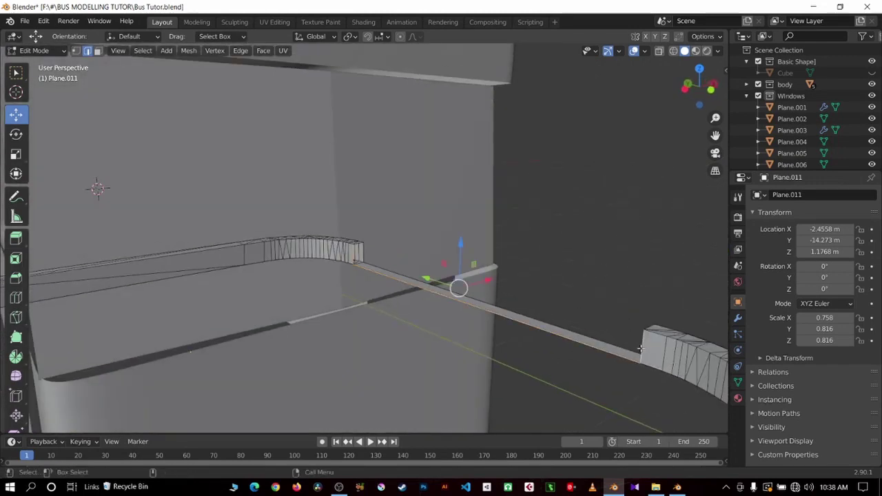
{"action": "left_click", "coordinate": [641, 352], "text": "alt+shift"}
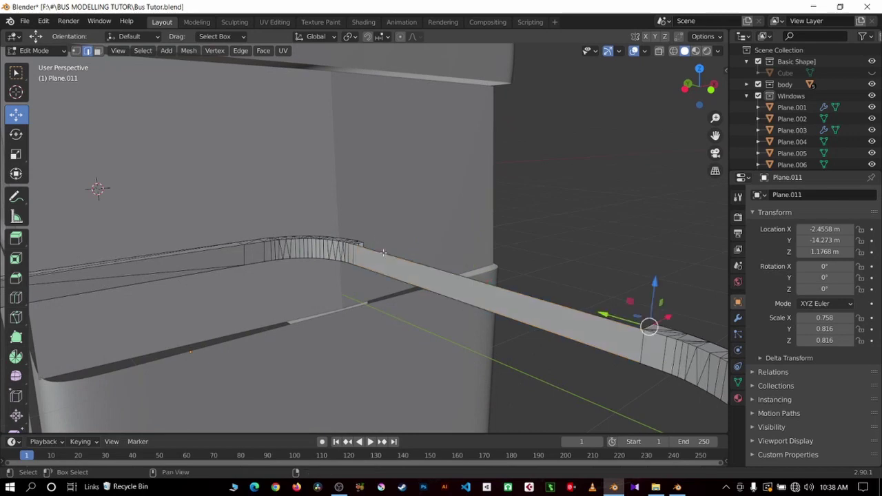
Select the strip's top and bottom edges and its long side face.
{"action": "middle_click_drag", "start_coordinate": [383, 253], "coordinate": [310, 258]}
{"action": "left_click", "coordinate": [238, 280], "text": "alt"}
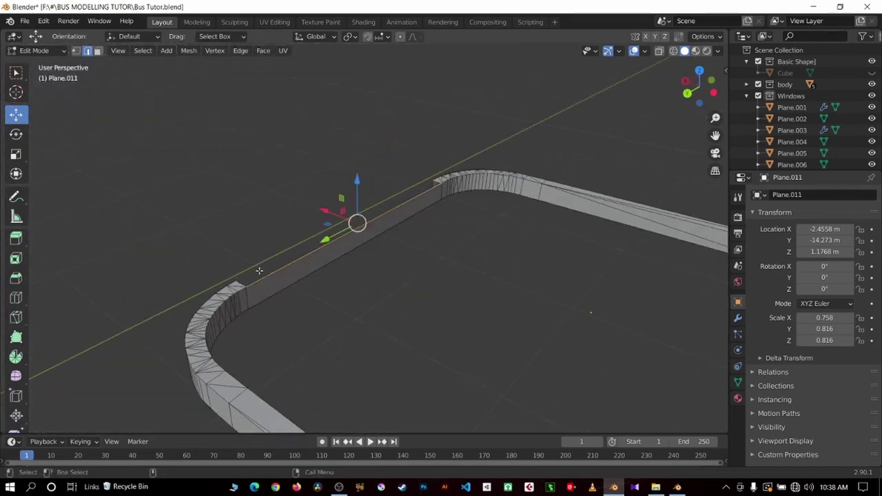
{"action": "mouse_move", "coordinate": [259, 272]}
{"action": "middle_mouse_down"}
{"action": "mouse_move", "coordinate": [103, 295]}
{"action": "mouse_move", "coordinate": [206, 343]}
{"action": "middle_mouse_up"}
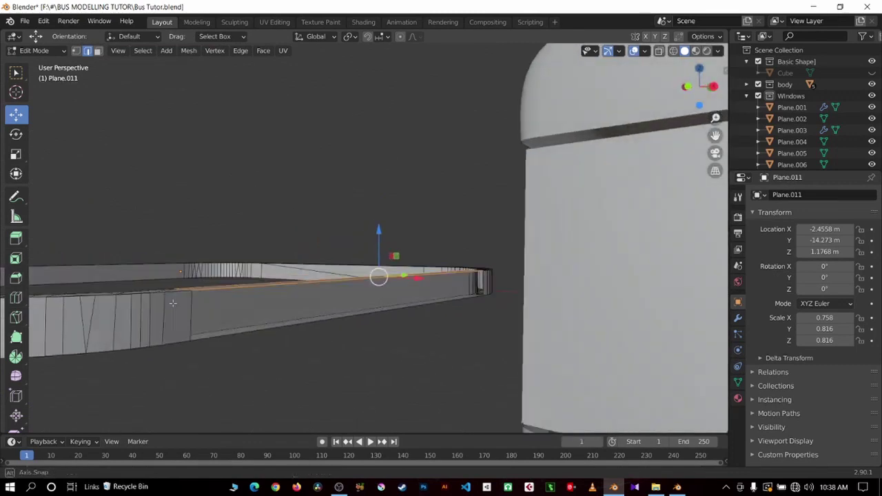
{"action": "left_click", "coordinate": [228, 328]}
{"action": "left_click", "coordinate": [289, 329], "text": "shift"}
{"action": "left_click", "coordinate": [298, 338], "text": "shift"}
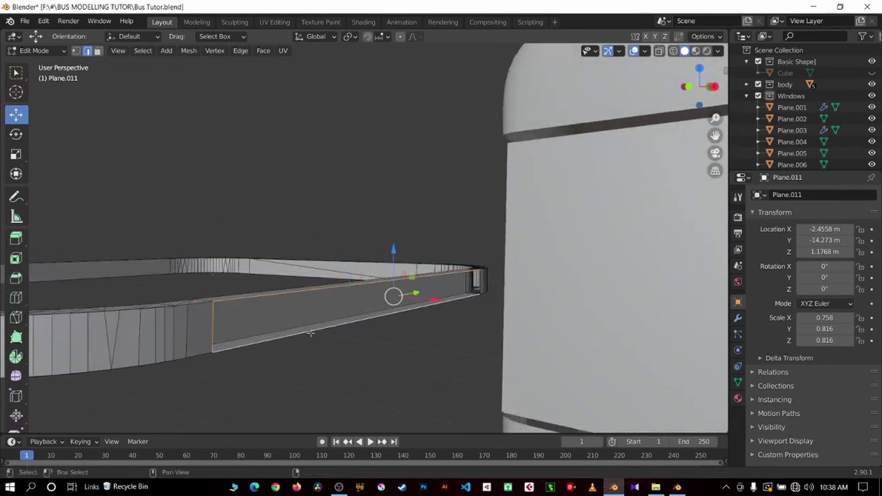
{"action": "middle_click_drag", "start_coordinate": [298, 338], "coordinate": [324, 343]}
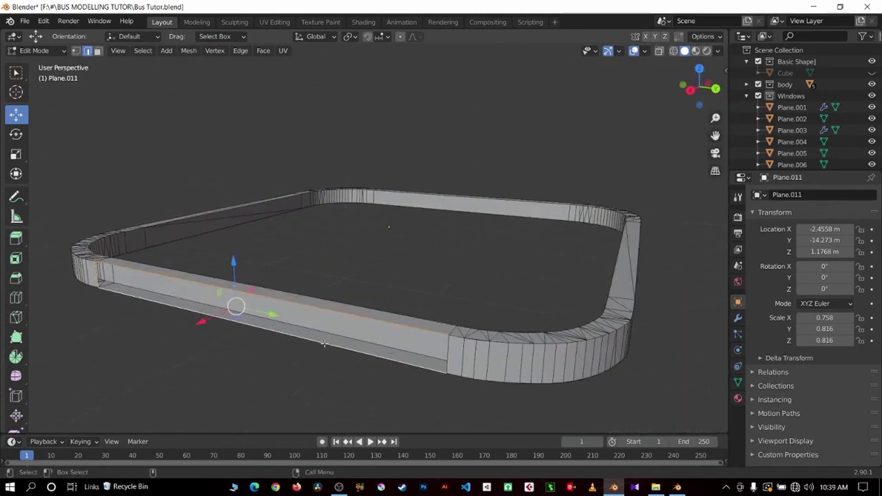
{"action": "left_click", "coordinate": [446, 353], "text": "shift"}
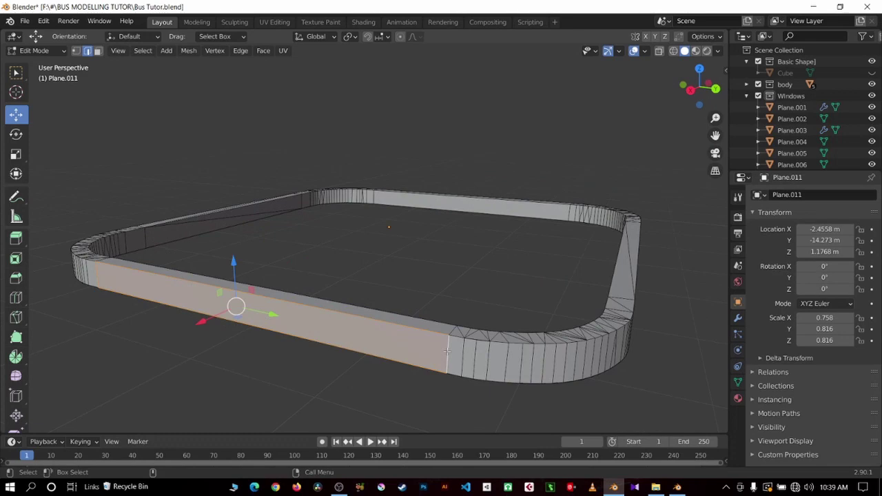
Return to Object Mode and view the closed rounded-rectangle ring from the top.
{"action": "key", "text": "Tab"}
{"action": "scroll", "coordinate": [413, 345], "scroll_direction": "down", "scroll_amount": 3}
{"action": "mouse_move", "coordinate": [384, 339]}
{"action": "middle_mouse_down"}
{"action": "mouse_move", "coordinate": [425, 309]}
{"action": "mouse_move", "coordinate": [580, 295]}
{"action": "mouse_move", "coordinate": [508, 306]}
{"action": "mouse_move", "coordinate": [548, 329]}
{"action": "middle_mouse_up"}
{"action": "key", "text": "KP_7"}
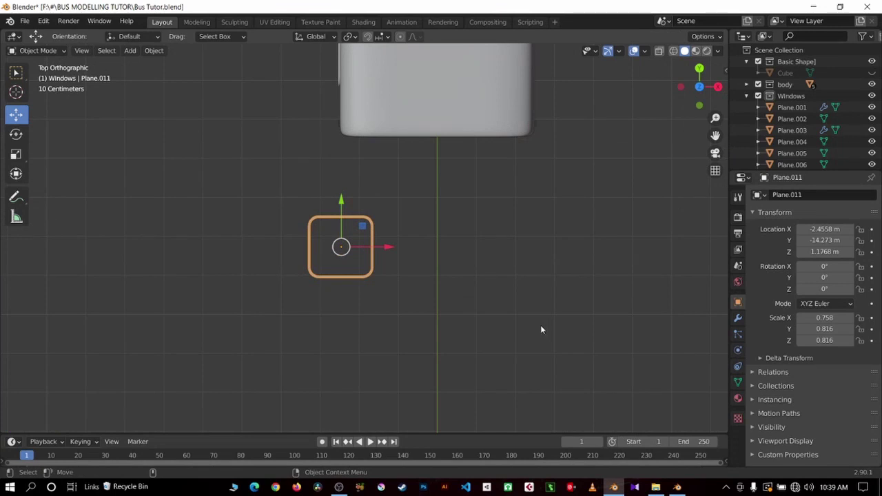
Stand the rounded window ring upright by rotating it -90° around X.
{"action": "scroll", "coordinate": [538, 317], "scroll_direction": "up", "scroll_amount": 4}
{"action": "scroll", "coordinate": [530, 296], "scroll_direction": "up", "scroll_amount": 3}
{"action": "scroll", "coordinate": [529, 297], "scroll_direction": "down", "scroll_amount": 2}
{"action": "scroll", "coordinate": [528, 297], "scroll_direction": "down", "scroll_amount": 1}
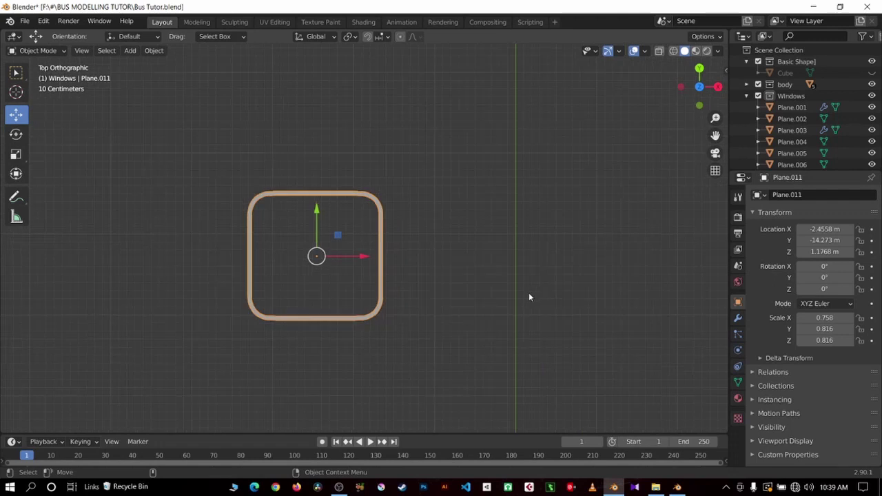
{"action": "key", "text": "KP_3"}
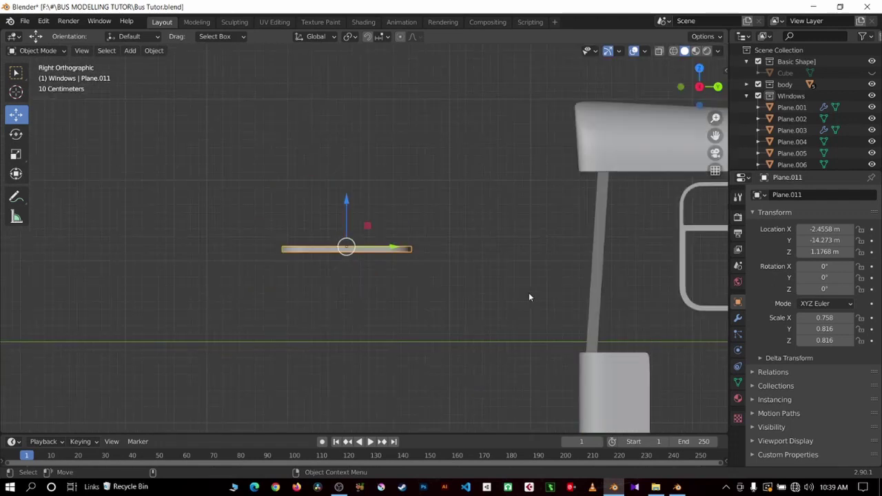
{"action": "type", "text": "r-9"}
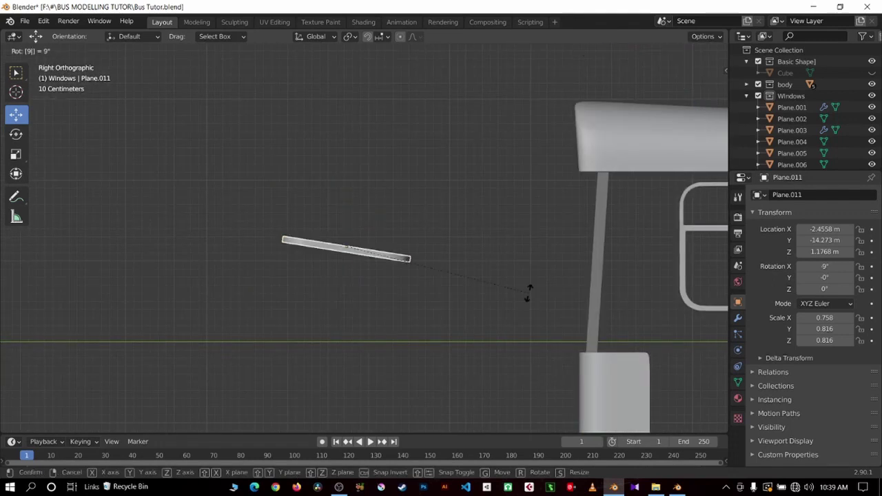
{"action": "type", "text": "0"}
{"action": "key", "text": "Return"}
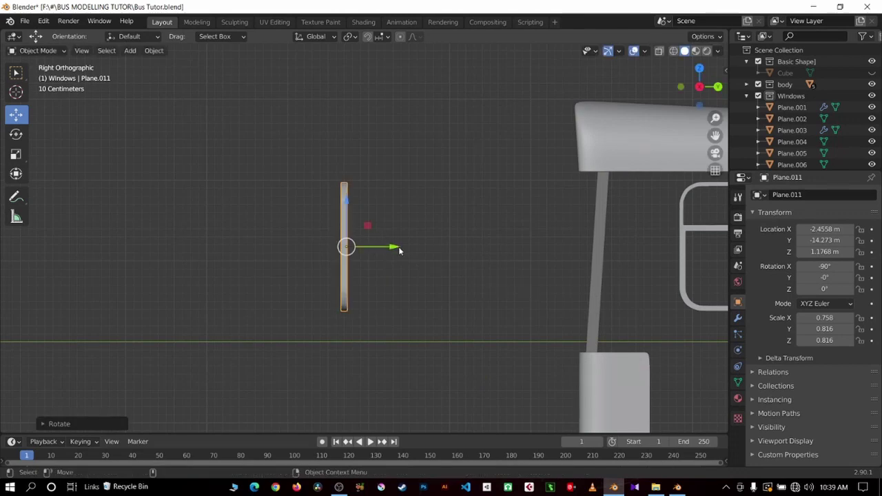
Move the ring onto the left part of the rear panel and scale it up slightly.
{"action": "key", "text": "g"}
{"action": "key", "text": "y"}
{"action": "left_click", "coordinate": [639, 300]}
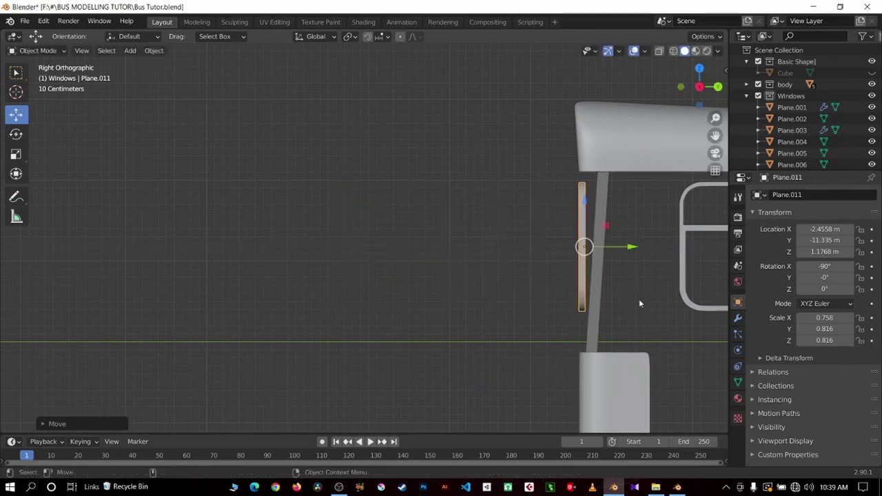
{"action": "key", "text": "KP_1"}
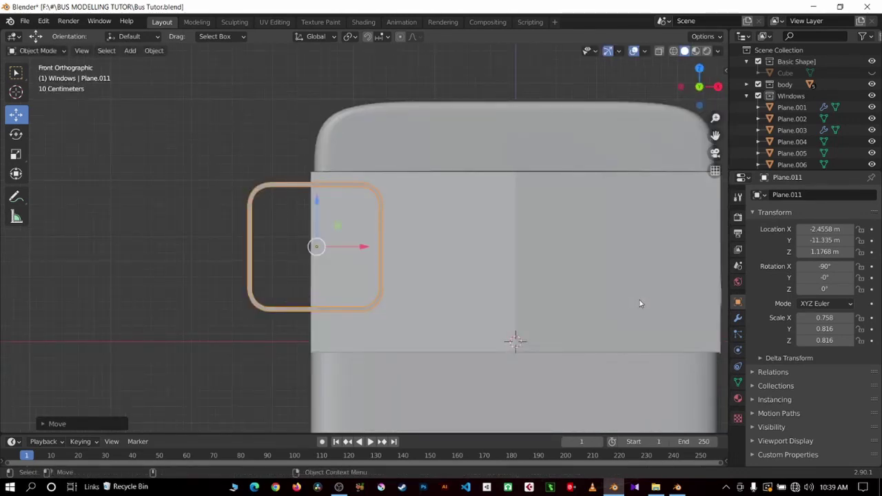
{"action": "left_click_drag", "start_coordinate": [358, 252], "coordinate": [441, 255]}
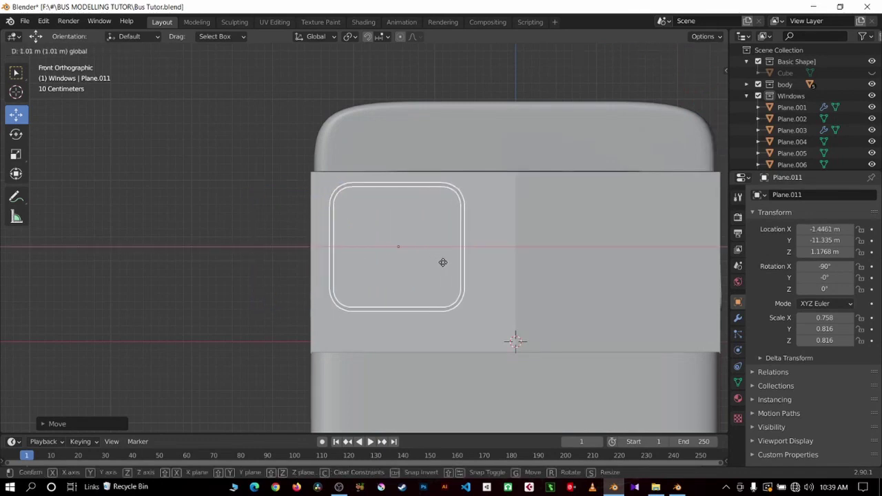
{"action": "left_click_drag", "start_coordinate": [401, 204], "coordinate": [404, 219]}
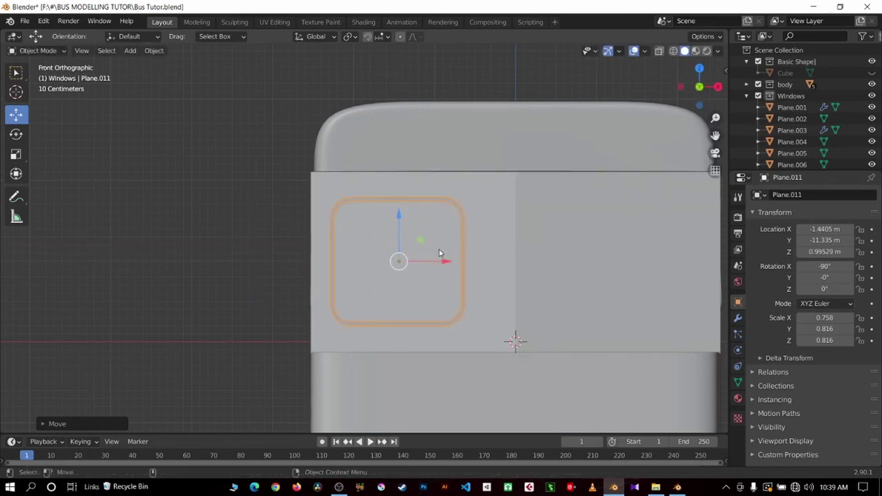
{"action": "key", "text": "s"}
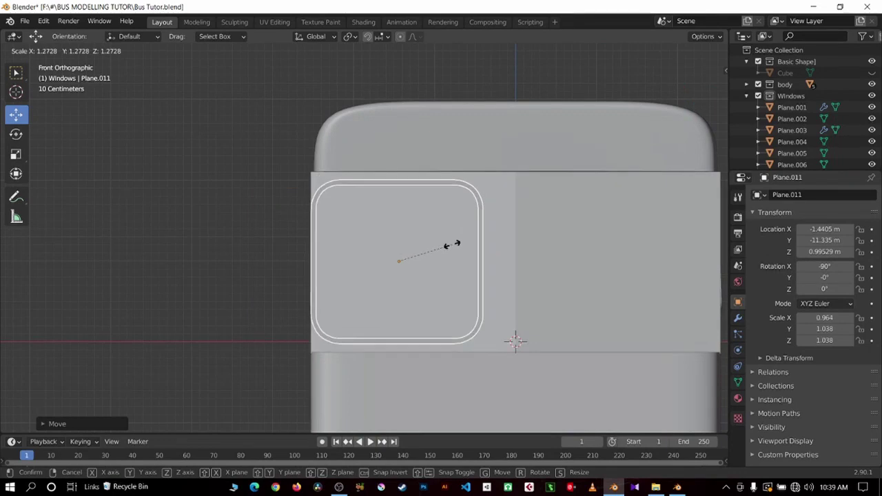
{"action": "left_click", "coordinate": [452, 245]}
{"action": "left_click_drag", "start_coordinate": [455, 258], "coordinate": [472, 259]}
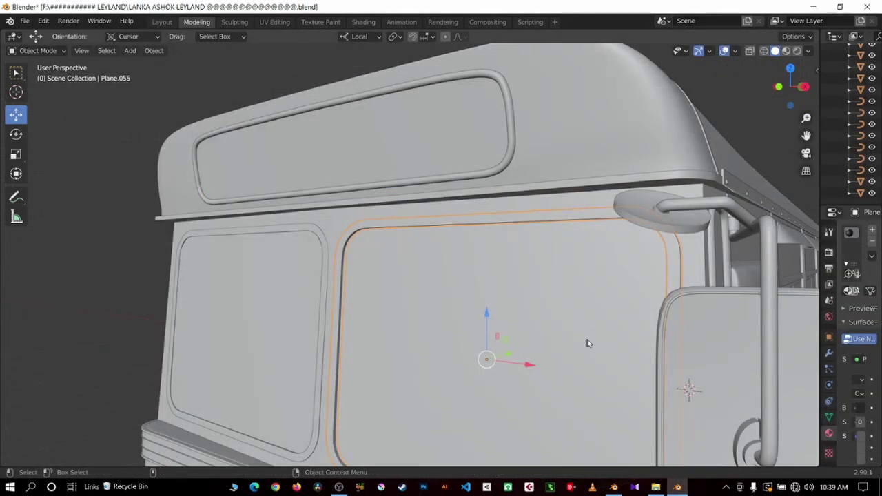
Widen window frame Plane.011 slightly along X and nudge it right.
{"action": "key", "text": "KP_1"}
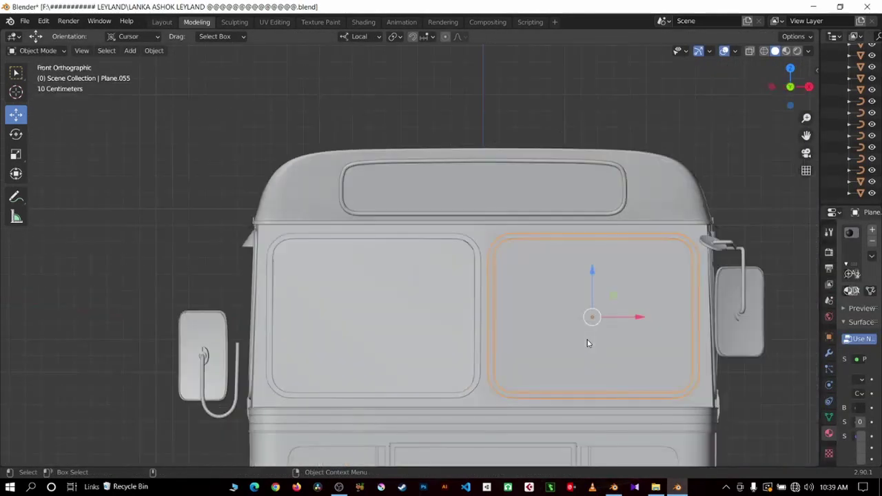
{"action": "left_click", "coordinate": [159, 120]}
{"action": "scroll", "coordinate": [308, 281], "scroll_direction": "down", "scroll_amount": 2}
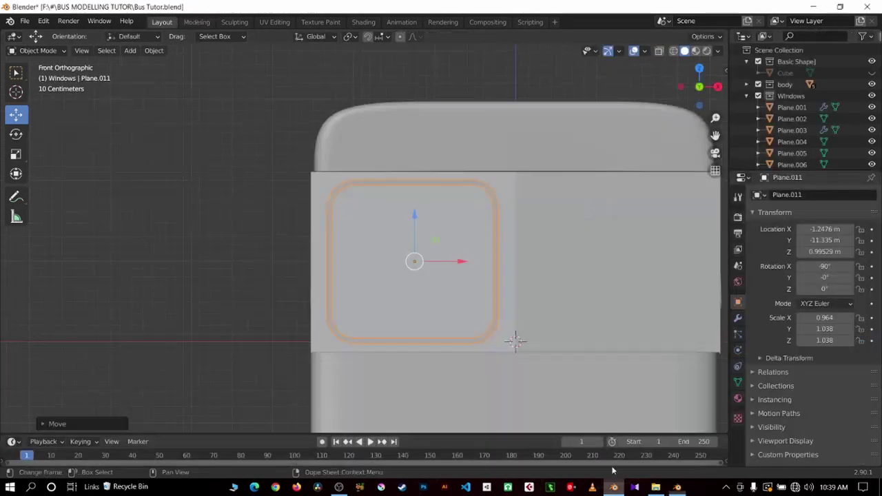
{"action": "scroll", "coordinate": [513, 339], "scroll_direction": "up", "scroll_amount": 2}
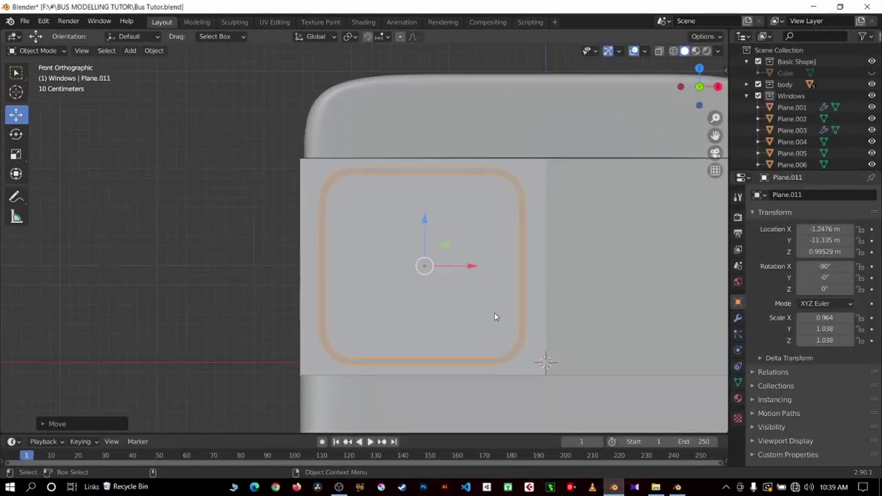
{"action": "key", "text": "s"}
{"action": "key", "text": "x"}
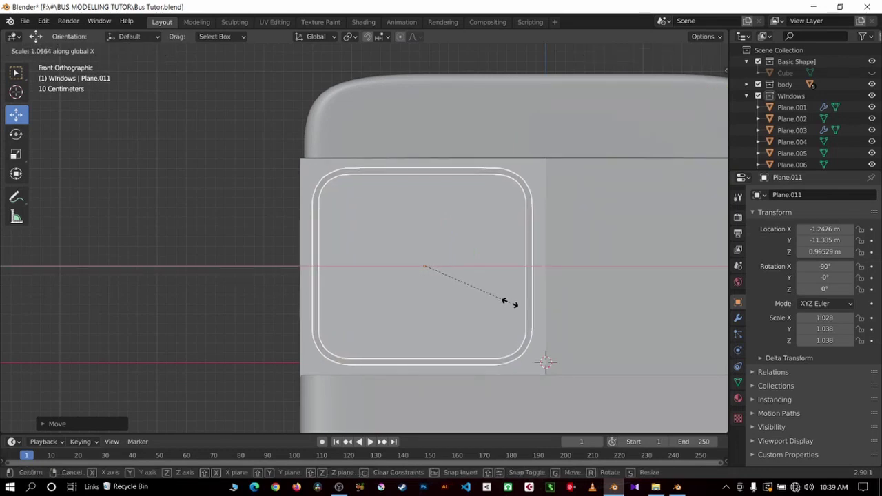
{"action": "left_click", "coordinate": [511, 306]}
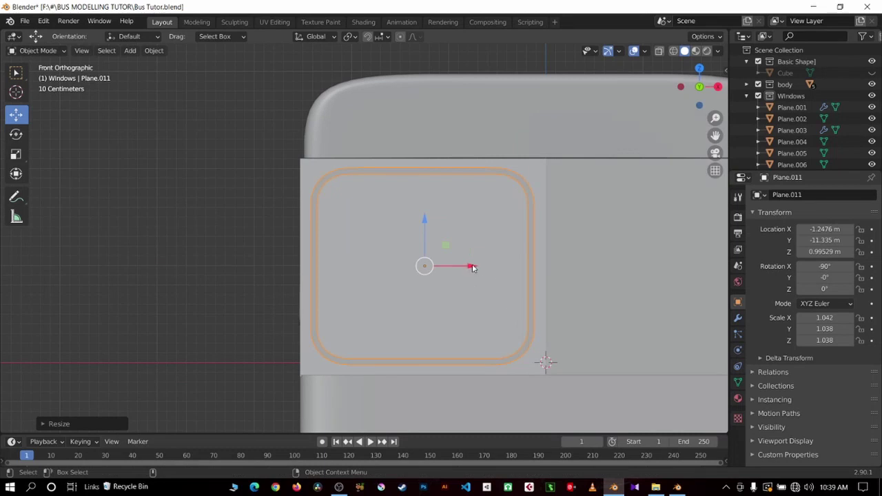
{"action": "left_click_drag", "start_coordinate": [473, 268], "coordinate": [476, 268]}
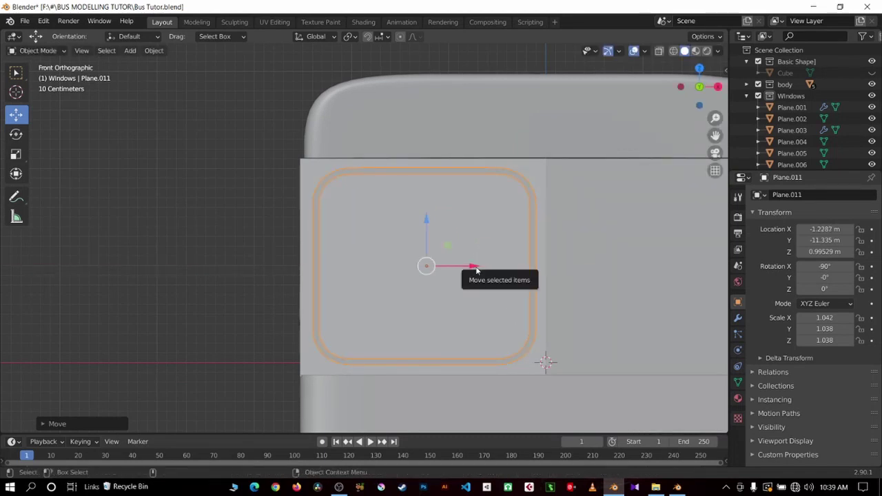
Duplicate the frame along X onto the rear panel's right half as Plane.012.
{"action": "key", "text": "shift+d"}
{"action": "key", "text": "x"}
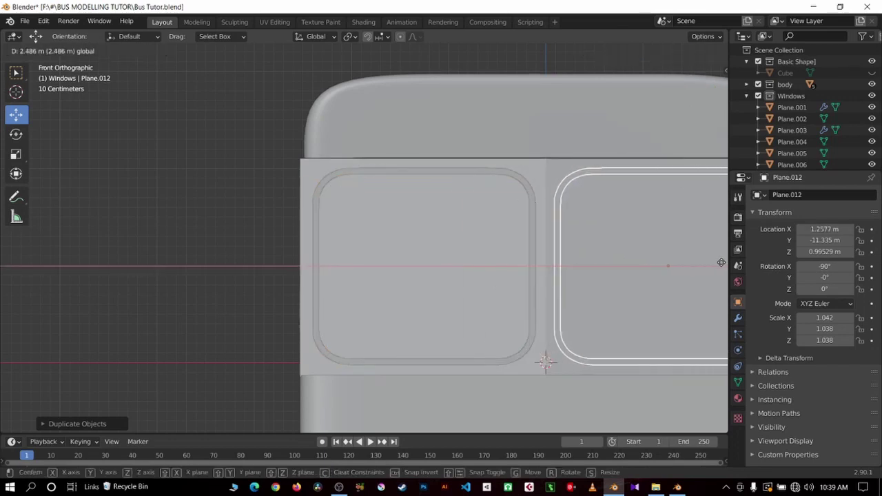
{"action": "left_click", "coordinate": [723, 266]}
{"action": "scroll", "coordinate": [717, 269], "scroll_direction": "down", "scroll_amount": 2}
{"action": "scroll", "coordinate": [710, 268], "scroll_direction": "down", "scroll_amount": 2}
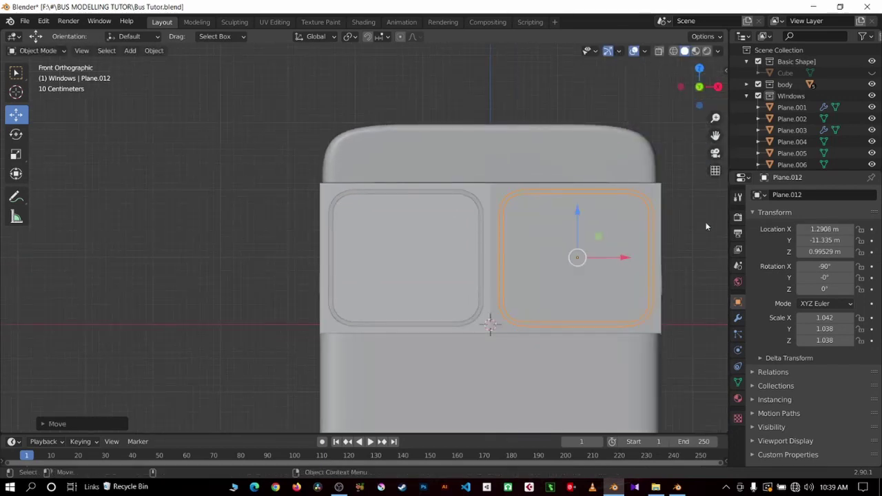
{"action": "scroll", "coordinate": [703, 261], "scroll_direction": "down", "scroll_amount": 2}
{"action": "mouse_move", "coordinate": [689, 255]}
{"action": "middle_mouse_down"}
{"action": "mouse_move", "coordinate": [667, 224]}
{"action": "mouse_move", "coordinate": [586, 221]}
{"action": "middle_mouse_up"}
{"action": "left_click", "coordinate": [620, 234]}
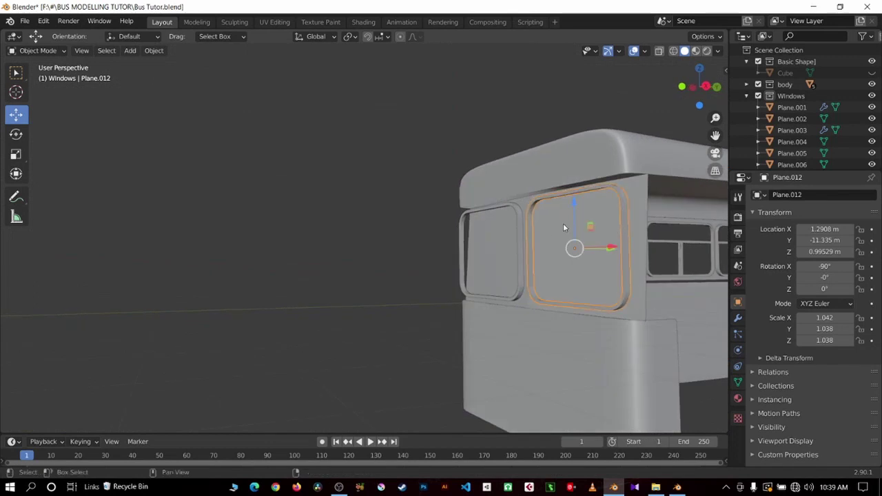
Select both rear frames and thin them along Y in side view.
{"action": "left_click", "coordinate": [522, 238], "text": "shift"}
{"action": "key", "text": "KP_3"}
{"action": "scroll", "coordinate": [523, 238], "scroll_direction": "up", "scroll_amount": 4}
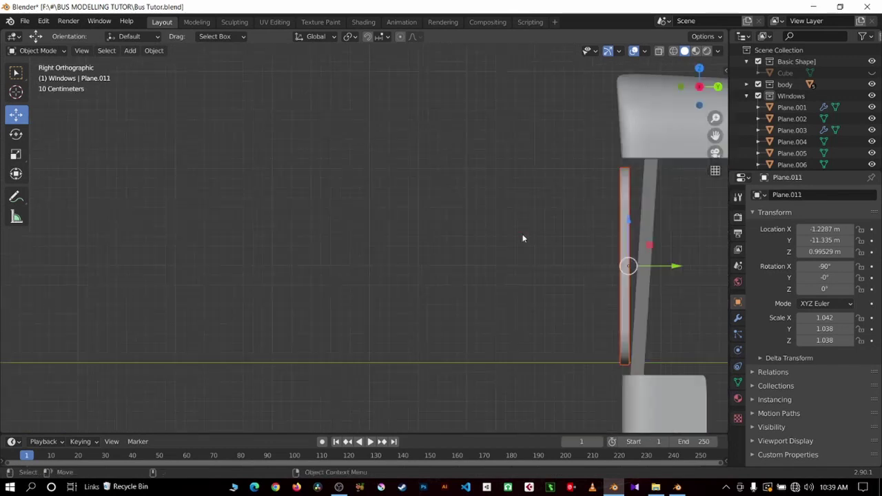
{"action": "scroll", "coordinate": [522, 238], "scroll_direction": "up", "scroll_amount": 1}
{"action": "key", "text": "KP_Decimal"}
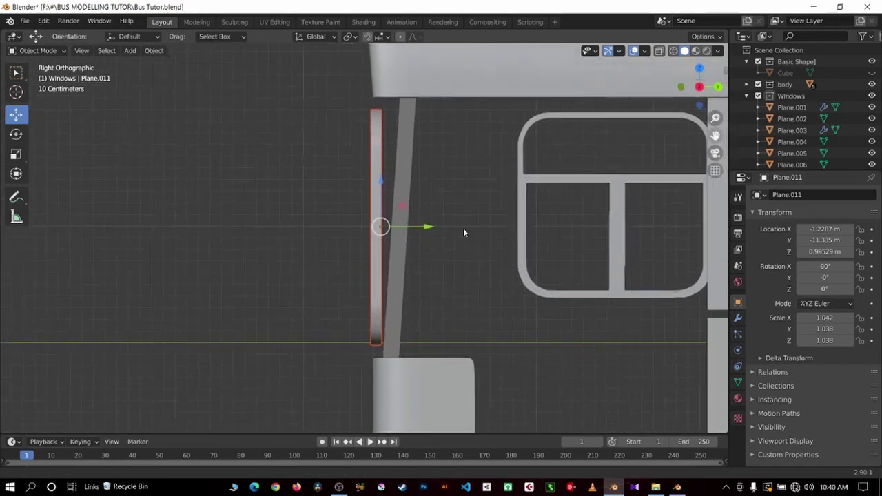
{"action": "key", "text": "Tab"}
{"action": "key", "text": "Tab"}
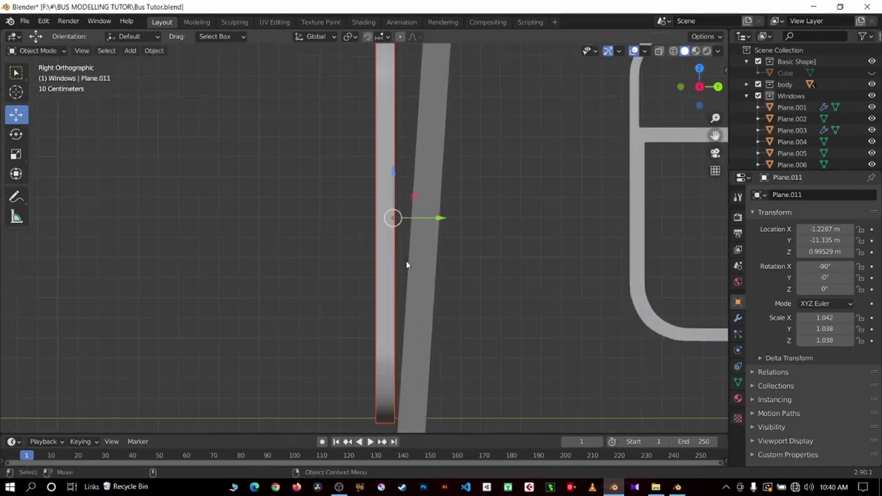
{"action": "key", "text": "s"}
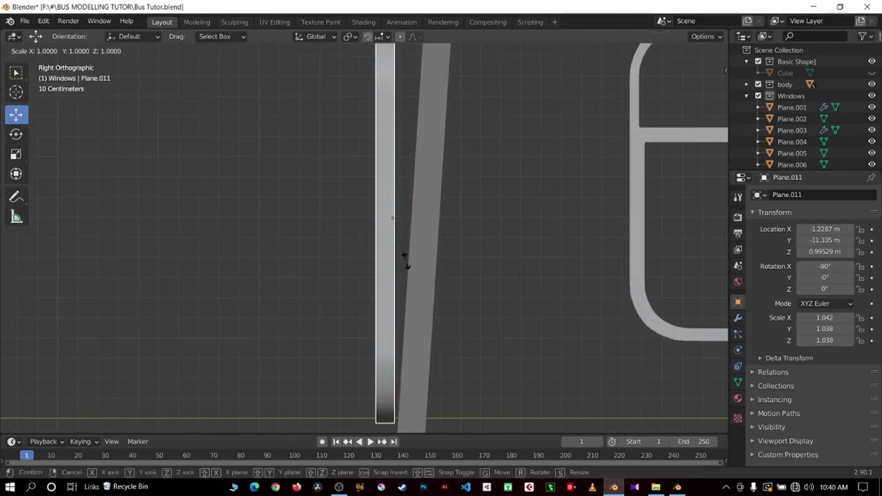
{"action": "key", "text": "y"}
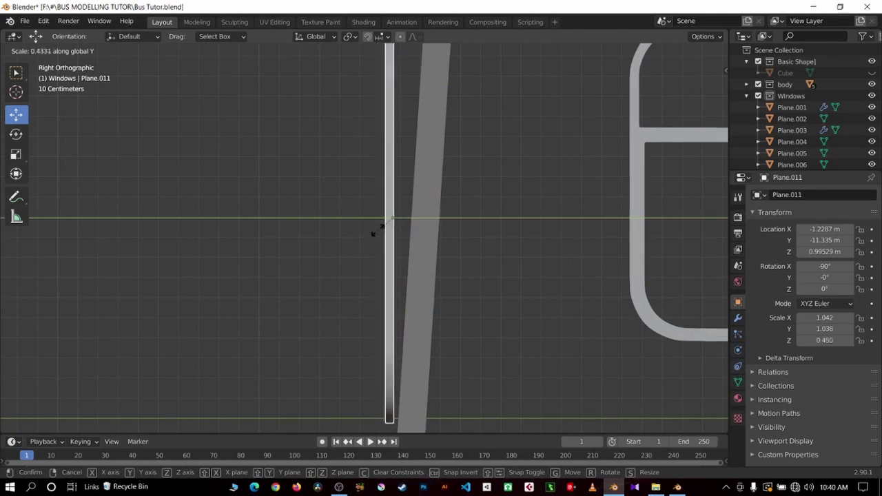
{"action": "left_click", "coordinate": [371, 234]}
{"action": "scroll", "coordinate": [454, 212], "scroll_direction": "down", "scroll_amount": 2}
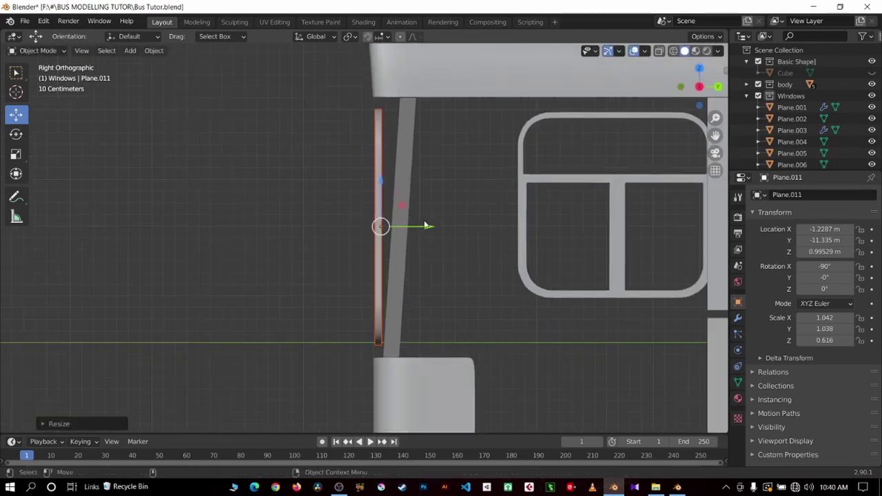
{"action": "left_click_drag", "start_coordinate": [425, 225], "coordinate": [437, 232]}
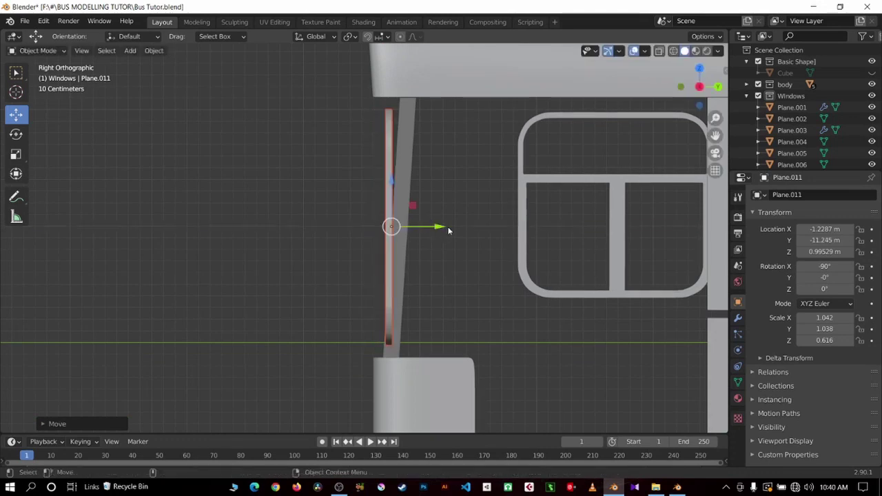
Tilt both frames to about -93.7° and slide them along Y against the slanted panel.
{"action": "key", "text": "r"}
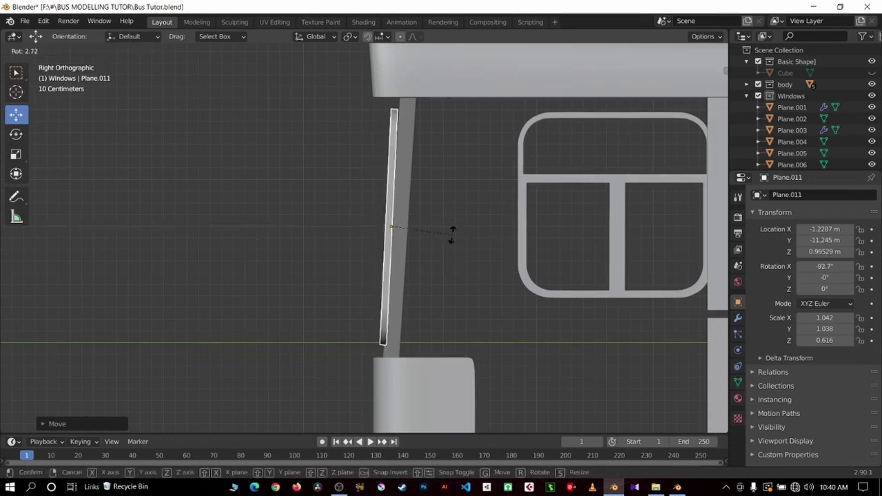
{"action": "left_click", "coordinate": [452, 235]}
{"action": "scroll", "coordinate": [448, 227], "scroll_direction": "up", "scroll_amount": 2}
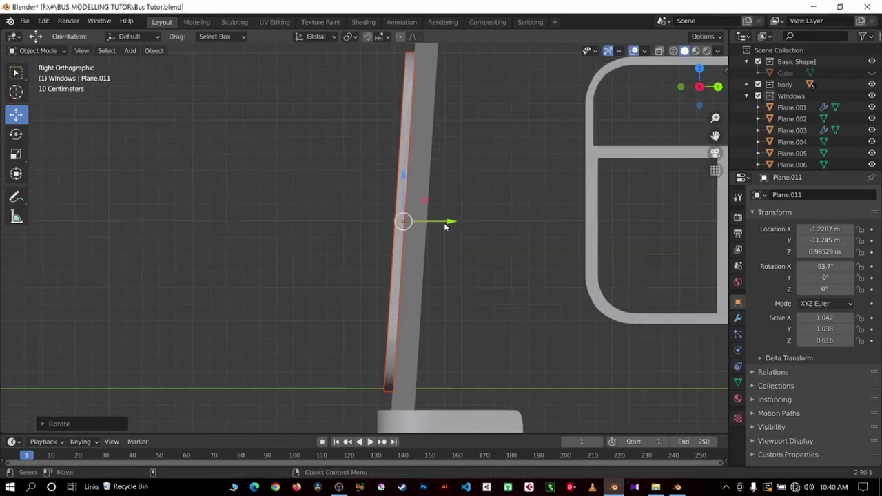
{"action": "key", "text": "g"}
{"action": "key", "text": "y"}
{"action": "left_click", "coordinate": [454, 223]}
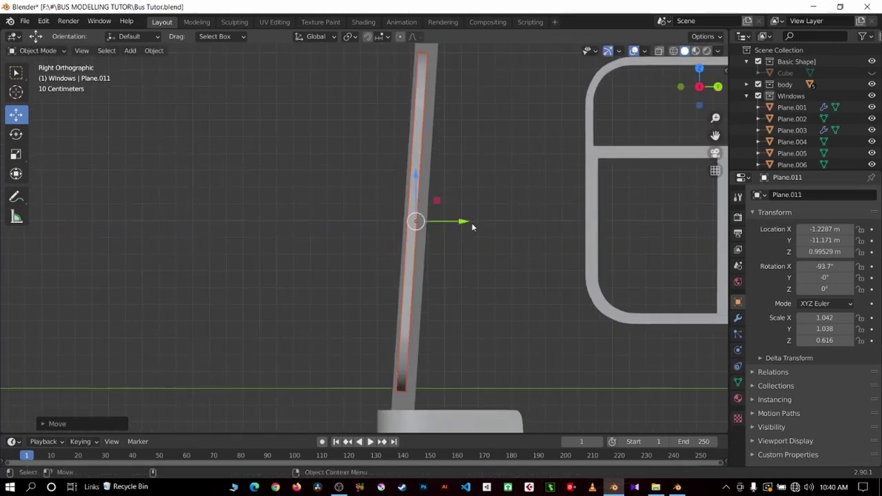
{"action": "key", "text": "g"}
{"action": "key", "text": "y"}
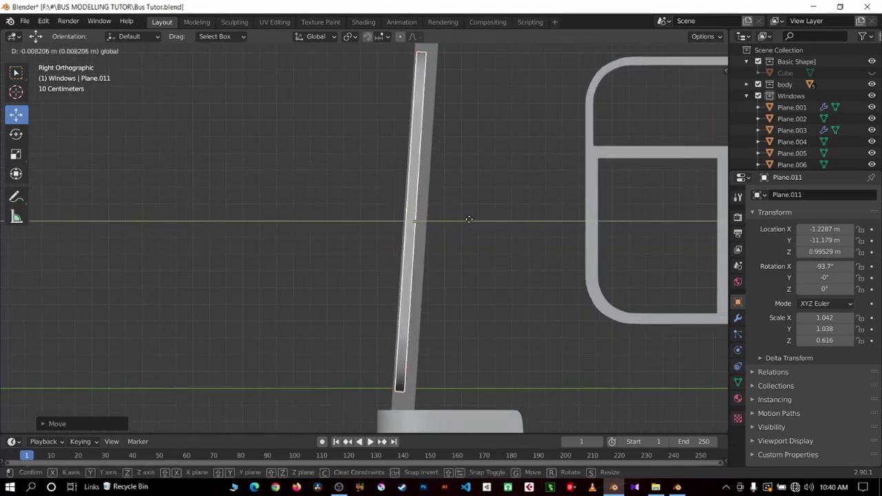
{"action": "left_click", "coordinate": [469, 223]}
{"action": "key", "text": "KP_7"}
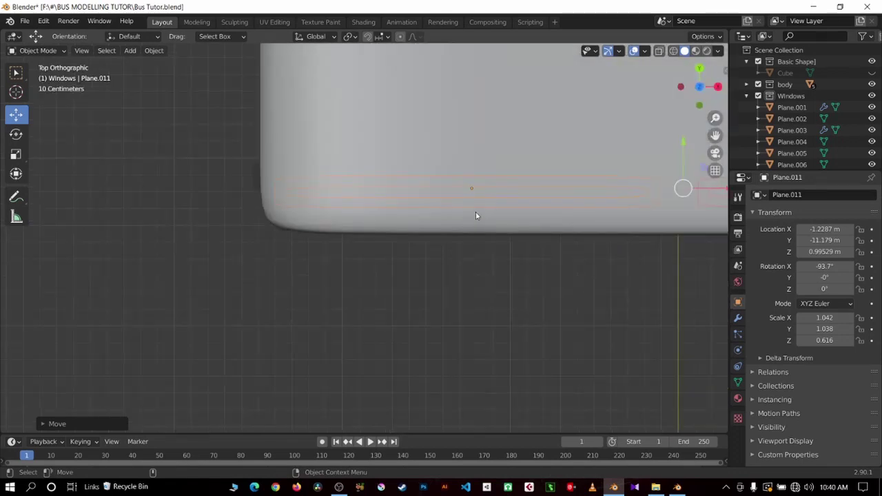
Check the rear window frames in wireframe top view, then clear the selection.
{"action": "left_click", "coordinate": [674, 51]}
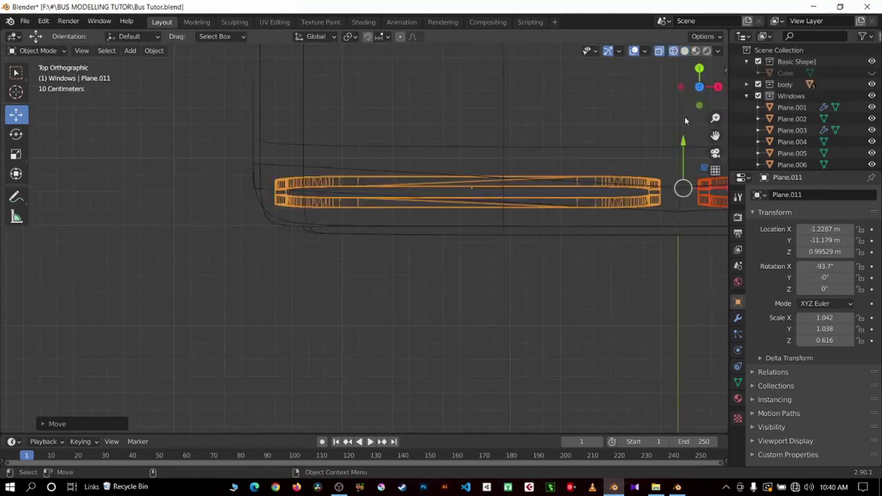
{"action": "mouse_move", "coordinate": [715, 135]}
{"action": "left_mouse_down"}
{"action": "mouse_move", "coordinate": [455, 135]}
{"action": "mouse_move", "coordinate": [701, 204]}
{"action": "mouse_move", "coordinate": [573, 210]}
{"action": "left_mouse_up"}
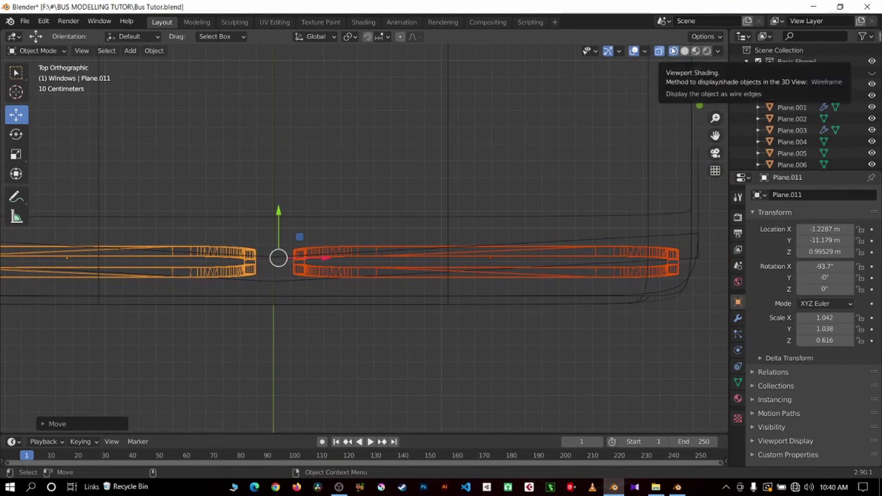
{"action": "left_click", "coordinate": [674, 52]}
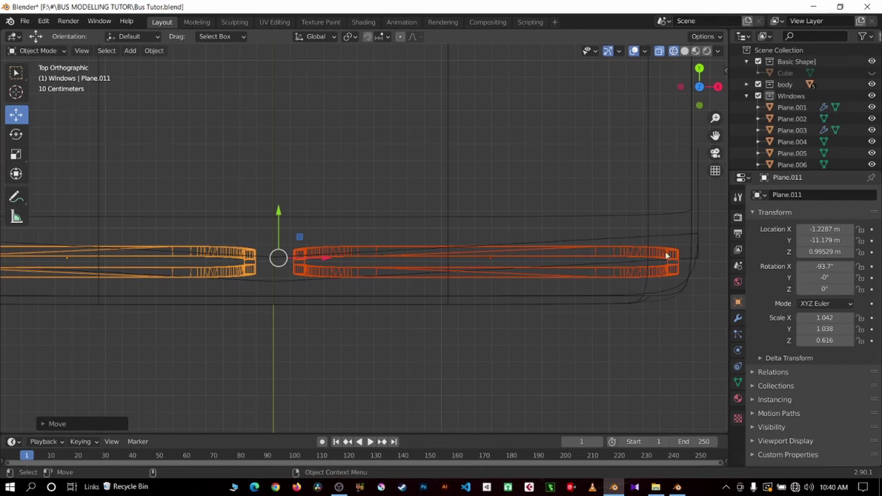
{"action": "left_click", "coordinate": [666, 273]}
{"action": "left_click", "coordinate": [684, 51]}
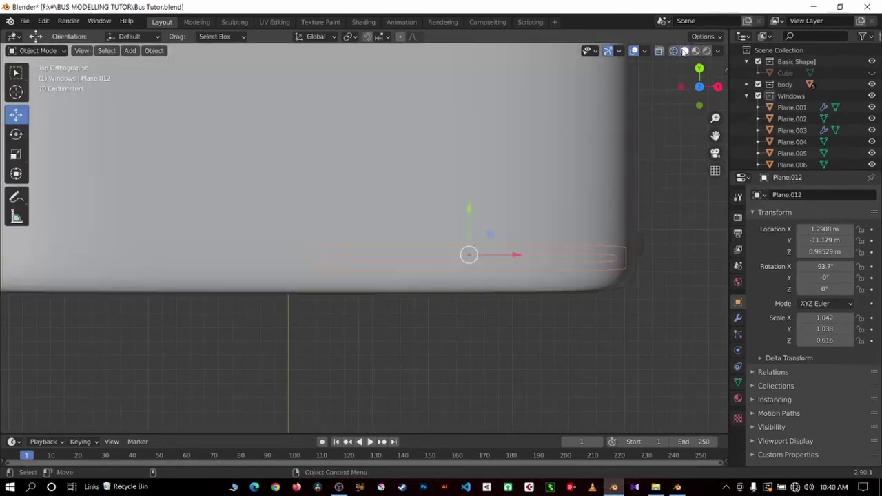
{"action": "key", "text": "a"}
{"action": "scroll", "coordinate": [537, 310], "scroll_direction": "down", "scroll_amount": 1}
{"action": "key", "text": "alt+a"}
{"action": "key", "text": "a"}
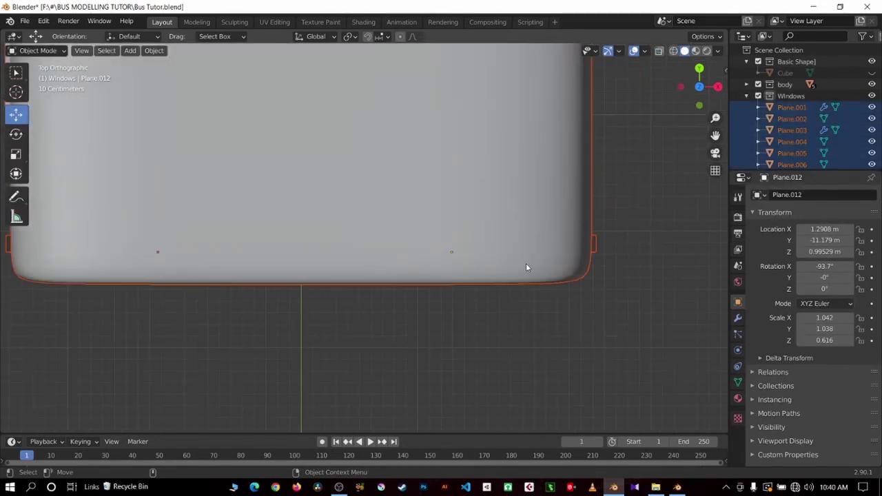
{"action": "key", "text": "alt+a"}
Orbit around the bus rear to compare the frames with the rear panel.
{"action": "middle_click_drag", "start_coordinate": [508, 366], "coordinate": [525, 307]}
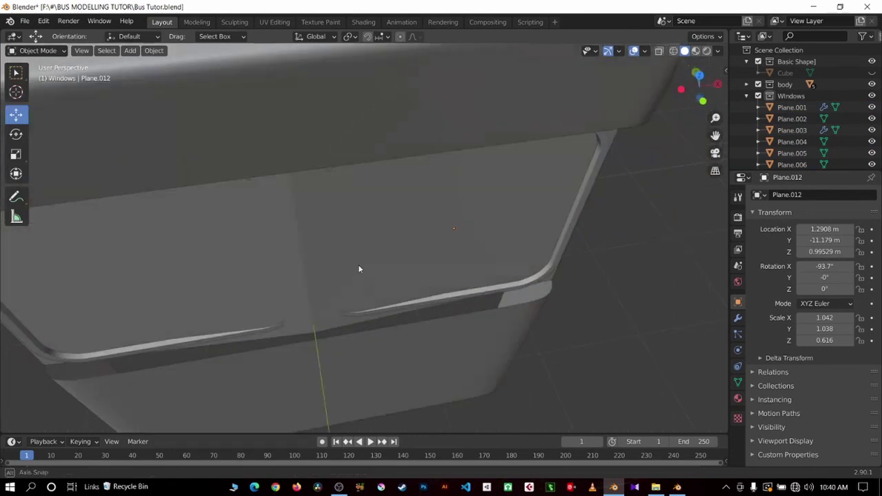
{"action": "mouse_move", "coordinate": [358, 265]}
{"action": "middle_mouse_down"}
{"action": "mouse_move", "coordinate": [348, 211]}
{"action": "mouse_move", "coordinate": [563, 232]}
{"action": "middle_mouse_up"}
{"action": "mouse_move", "coordinate": [453, 133]}
{"action": "middle_mouse_down"}
{"action": "mouse_move", "coordinate": [296, 85]}
{"action": "mouse_move", "coordinate": [439, 147]}
{"action": "middle_mouse_up"}
{"action": "left_click", "coordinate": [305, 183]}
{"action": "mouse_move", "coordinate": [305, 183]}
{"action": "middle_mouse_down"}
{"action": "mouse_move", "coordinate": [504, 243]}
{"action": "mouse_move", "coordinate": [423, 340]}
{"action": "mouse_move", "coordinate": [488, 279]}
{"action": "mouse_move", "coordinate": [514, 210]}
{"action": "middle_mouse_up"}
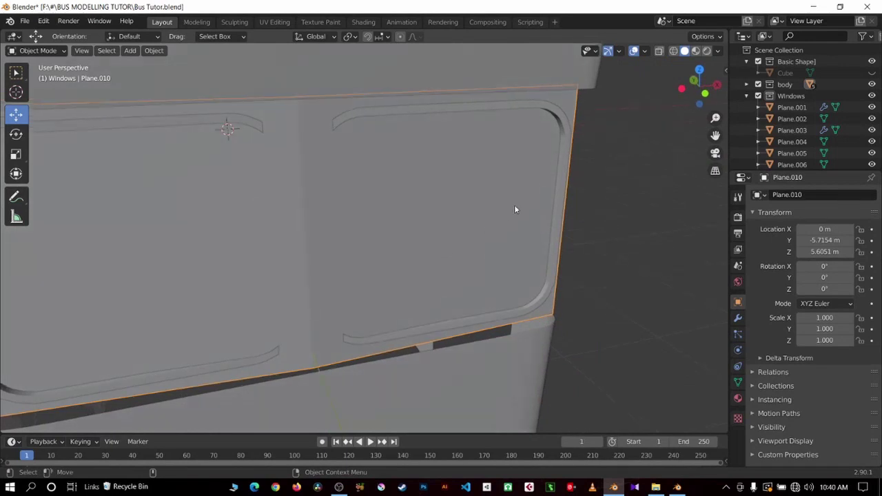
Rotate the right rear window frame about Z in top view to match the panel's slant.
{"action": "left_click", "coordinate": [564, 186]}
{"action": "key", "text": "KP_7"}
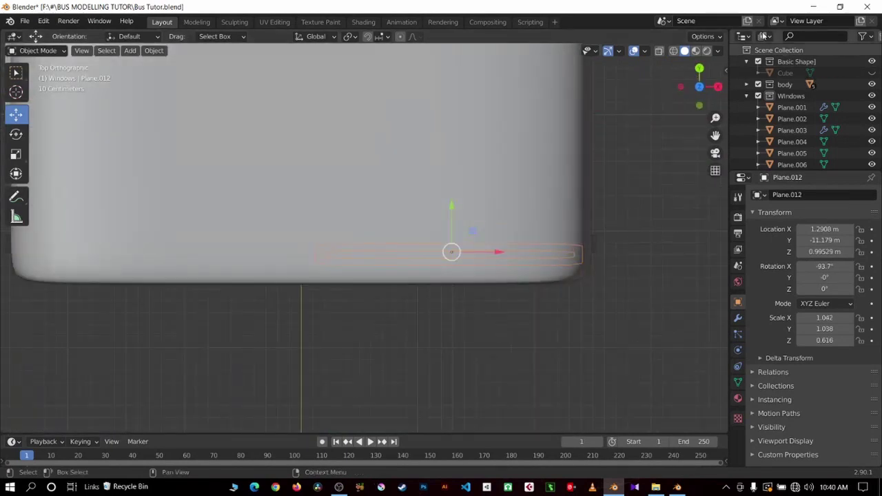
{"action": "left_click", "coordinate": [673, 50]}
{"action": "scroll", "coordinate": [248, 276], "scroll_direction": "up", "scroll_amount": 3}
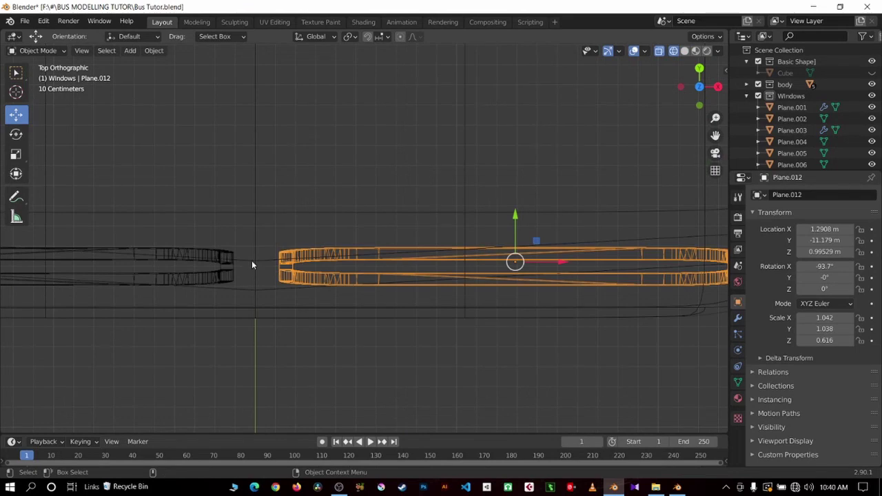
{"action": "left_click", "coordinate": [251, 261]}
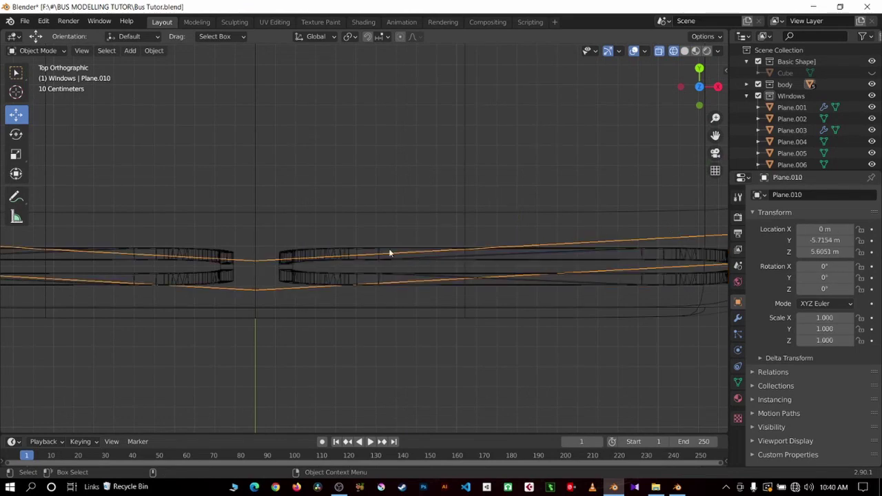
{"action": "left_click_drag", "start_coordinate": [716, 135], "coordinate": [630, 256]}
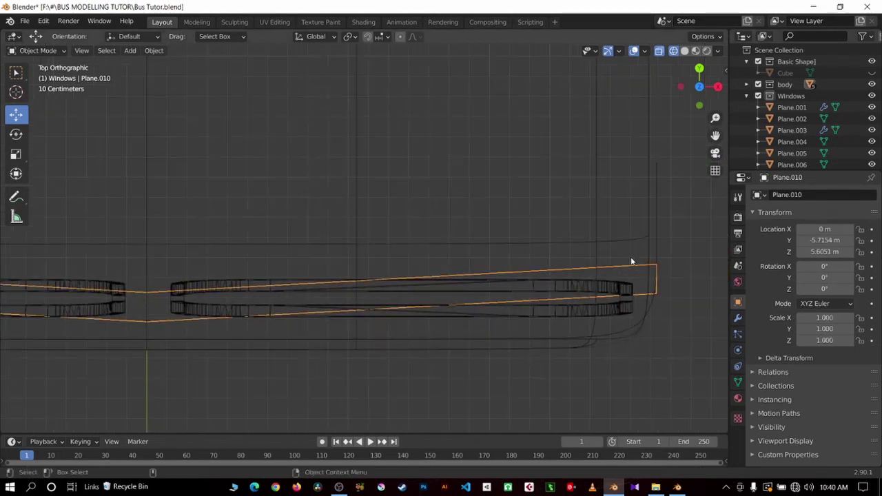
{"action": "left_click", "coordinate": [591, 314]}
{"action": "key", "text": "r"}
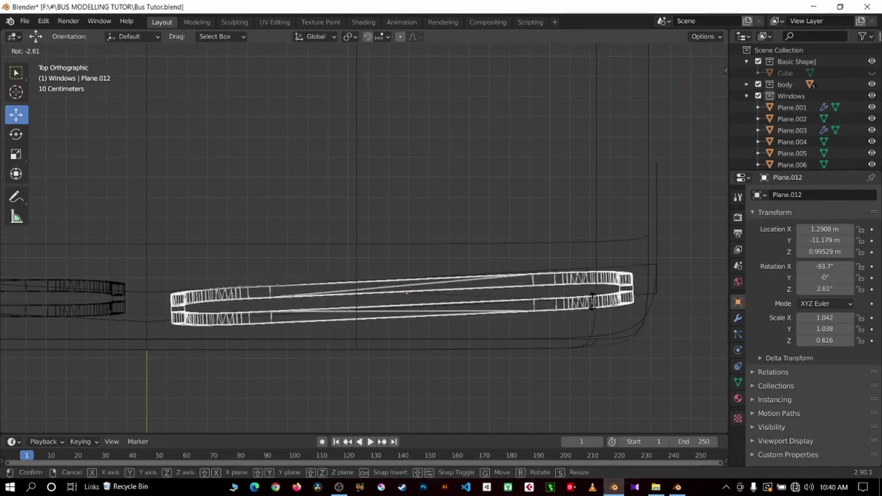
{"action": "left_click", "coordinate": [591, 301]}
Rotate the left rear window frame about Z in top view to follow the panel.
{"action": "left_click_drag", "start_coordinate": [684, 65], "coordinate": [448, 200]}
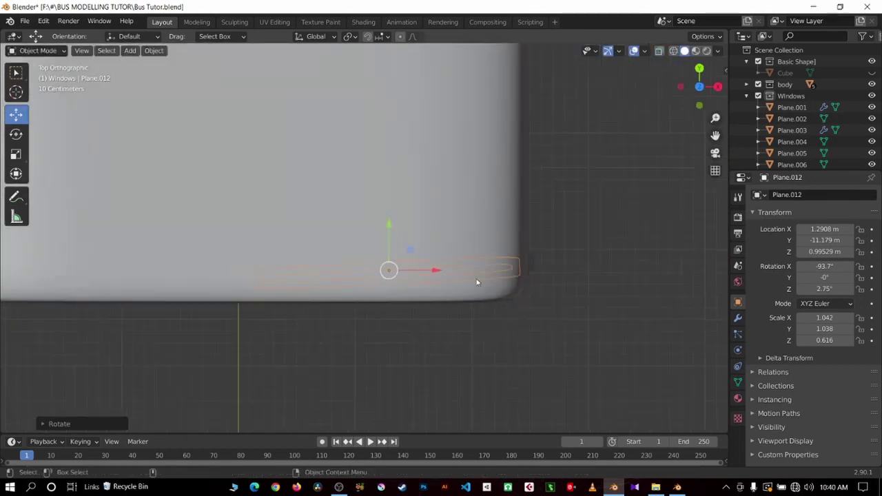
{"action": "scroll", "coordinate": [447, 200], "scroll_direction": "down", "scroll_amount": 3}
{"action": "left_click", "coordinate": [530, 268]}
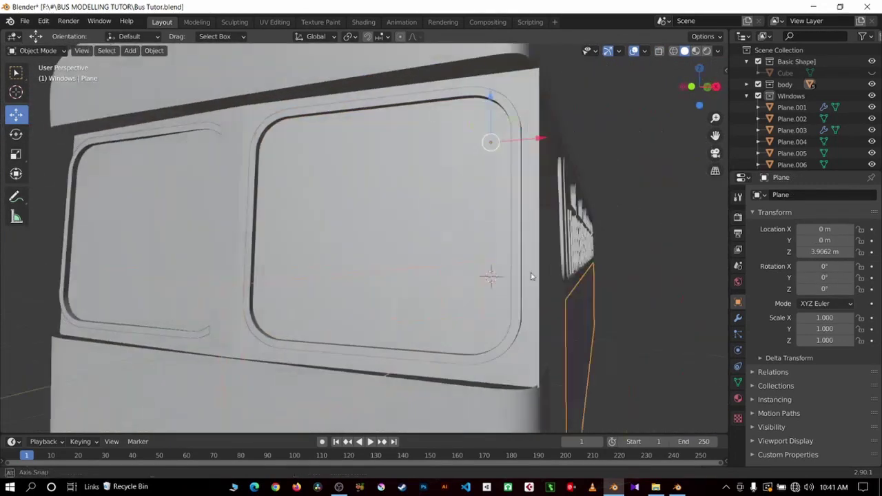
{"action": "middle_click_drag", "start_coordinate": [529, 268], "coordinate": [592, 290]}
{"action": "middle_click_drag", "start_coordinate": [398, 278], "coordinate": [257, 345]}
{"action": "left_click", "coordinate": [253, 348]}
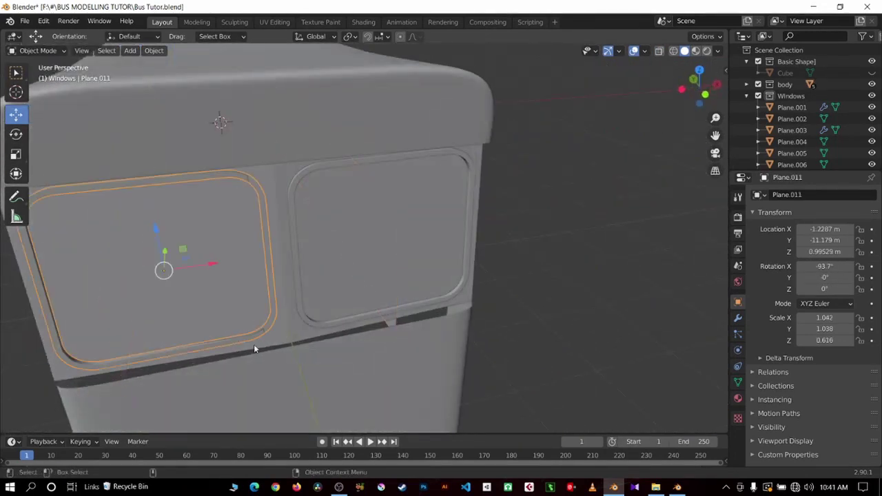
{"action": "key", "text": "KP_7"}
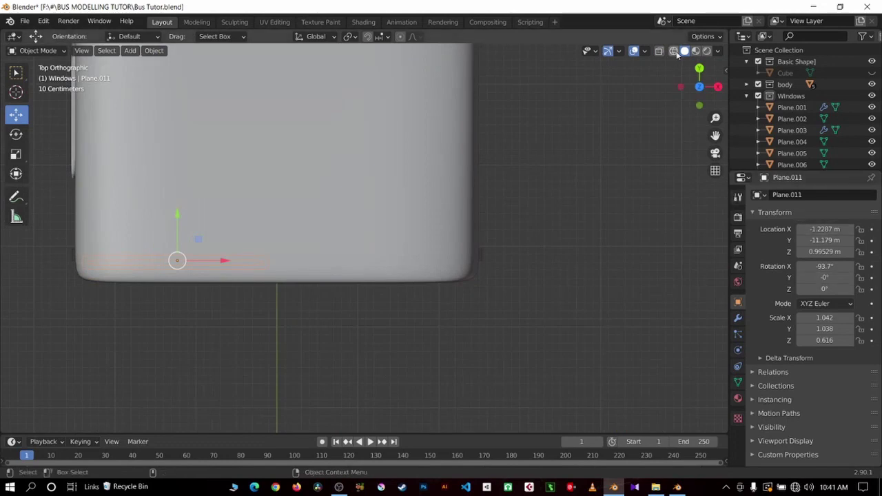
{"action": "left_click", "coordinate": [673, 51]}
{"action": "left_click_drag", "start_coordinate": [715, 135], "coordinate": [428, 248]}
{"action": "left_click", "coordinate": [414, 240]}
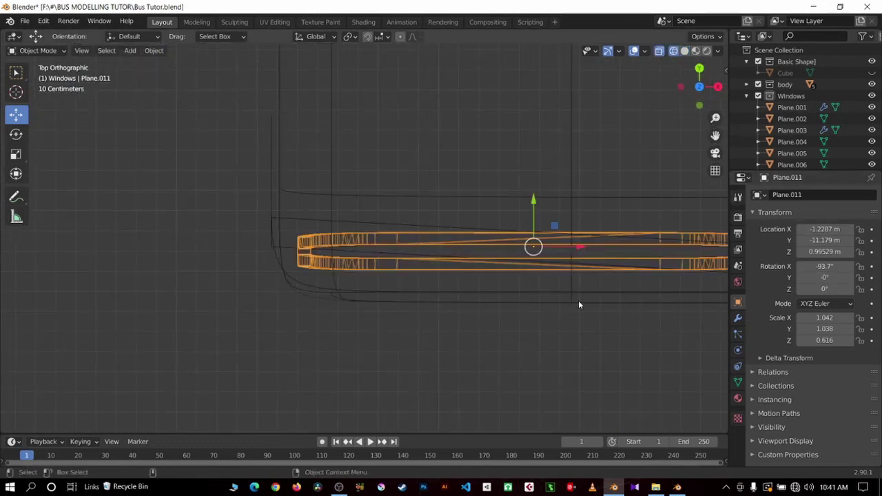
{"action": "key", "text": "r"}
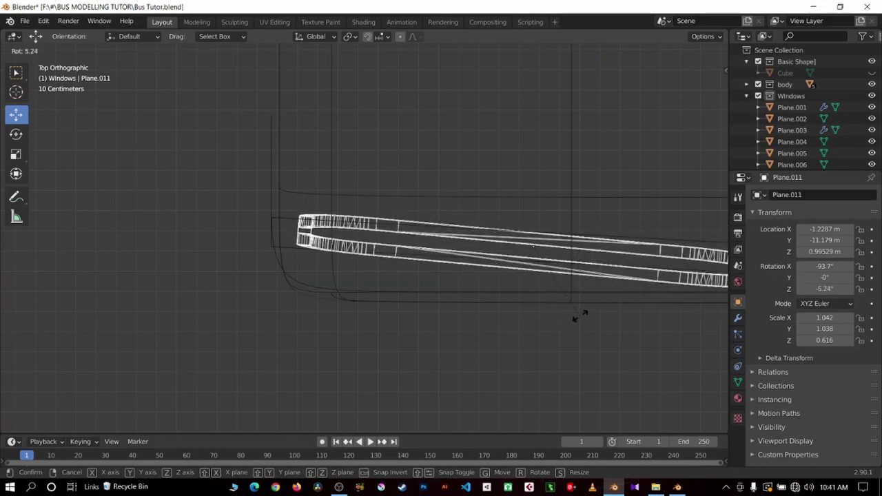
{"action": "left_click", "coordinate": [581, 315]}
Review the -2.83° tilted rear windows in solid shading and save Bus Tutor.blend.
{"action": "left_click", "coordinate": [586, 323]}
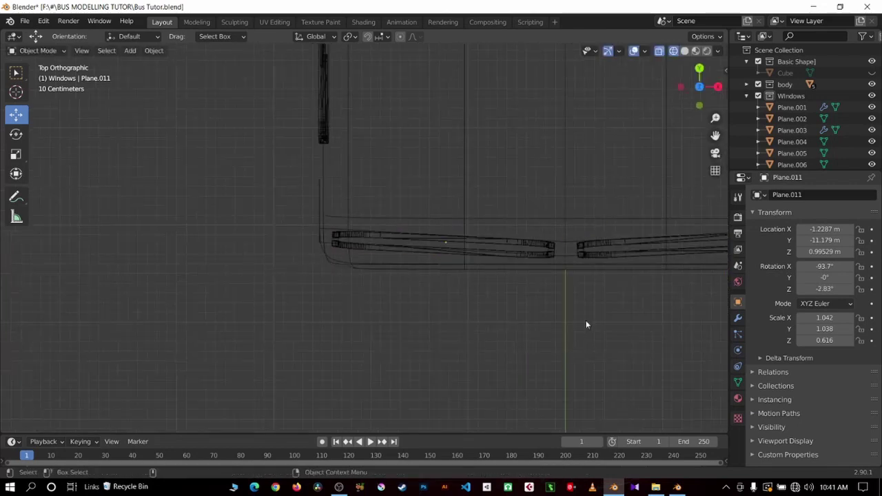
{"action": "left_click", "coordinate": [685, 50]}
{"action": "middle_click_drag", "start_coordinate": [551, 301], "coordinate": [585, 167]}
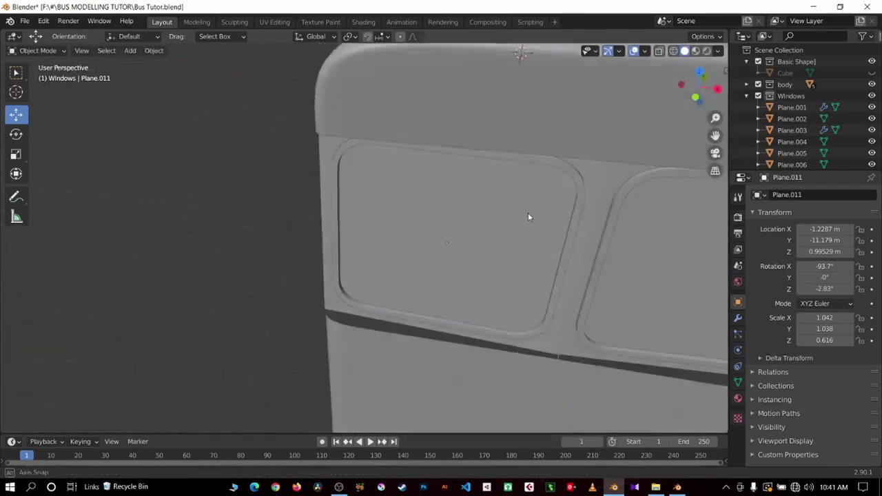
{"action": "scroll", "coordinate": [585, 167], "scroll_direction": "down", "scroll_amount": 2}
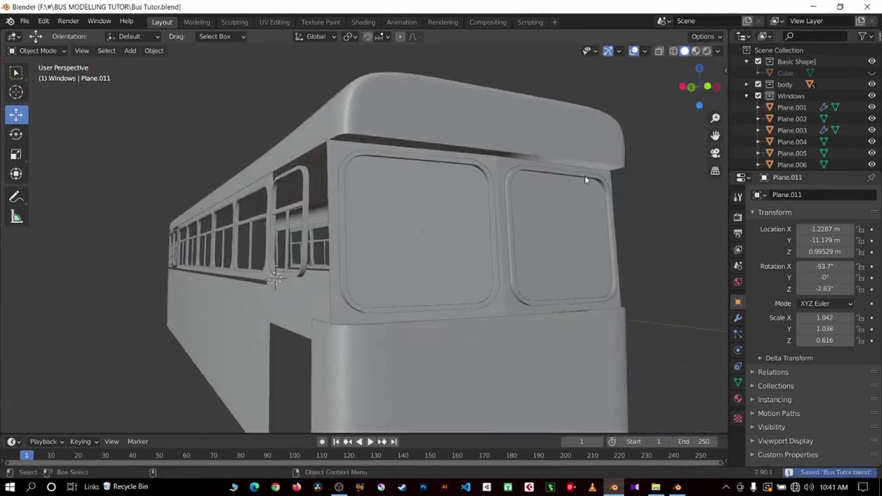
{"action": "scroll", "coordinate": [585, 175], "scroll_direction": "down", "scroll_amount": 2}
{"action": "key", "text": "ctrl+s"}
{"action": "mouse_move", "coordinate": [627, 262]}
{"action": "middle_mouse_down"}
{"action": "mouse_move", "coordinate": [607, 279]}
{"action": "mouse_move", "coordinate": [555, 288]}
{"action": "mouse_move", "coordinate": [607, 265]}
{"action": "middle_mouse_up"}
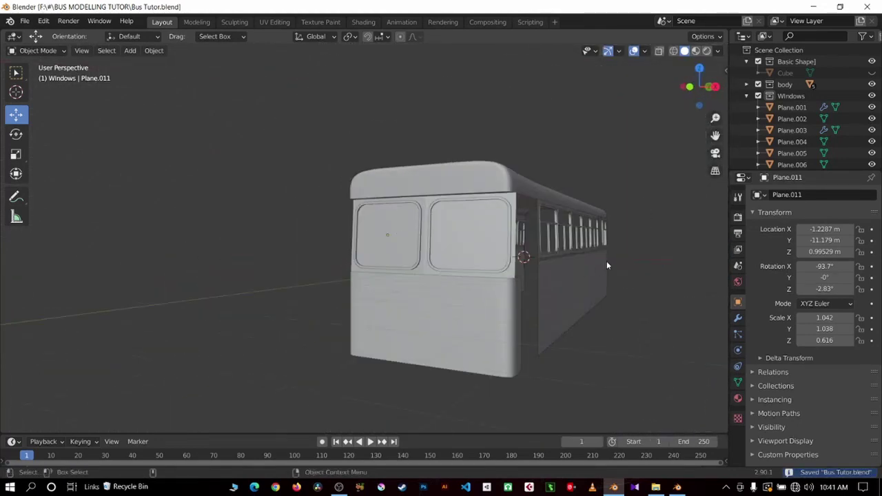
Switch to the reference bus file and study its front head-on and at an angle.
{"action": "left_click", "coordinate": [678, 487]}
{"action": "scroll", "coordinate": [587, 376], "scroll_direction": "down", "scroll_amount": 2}
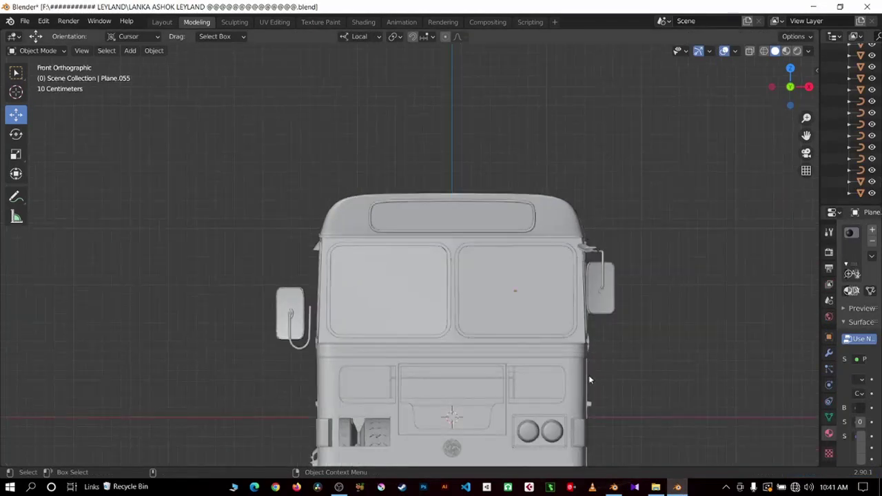
{"action": "scroll", "coordinate": [584, 377], "scroll_direction": "down", "scroll_amount": 2}
{"action": "middle_click_drag", "start_coordinate": [583, 376], "coordinate": [654, 373]}
{"action": "scroll", "coordinate": [621, 372], "scroll_direction": "up", "scroll_amount": 3}
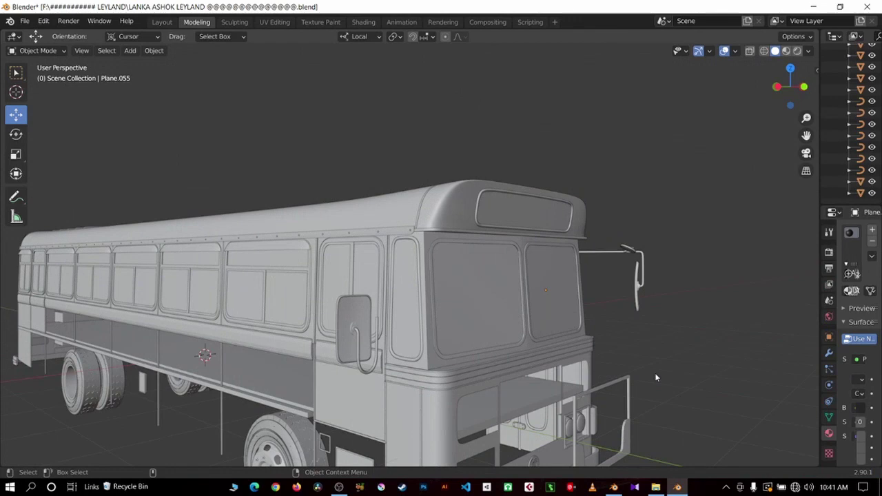
{"action": "key", "text": "KP_1"}
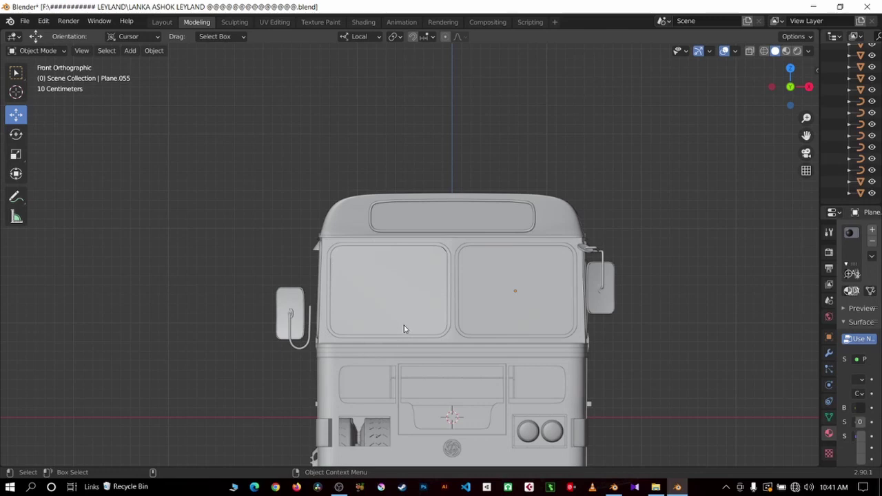
{"action": "scroll", "coordinate": [404, 329], "scroll_direction": "down", "scroll_amount": 1}
{"action": "mouse_move", "coordinate": [438, 308]}
{"action": "middle_mouse_down"}
{"action": "mouse_move", "coordinate": [437, 293]}
{"action": "mouse_move", "coordinate": [486, 298]}
{"action": "middle_mouse_up"}
{"action": "scroll", "coordinate": [485, 298], "scroll_direction": "up", "scroll_amount": 2}
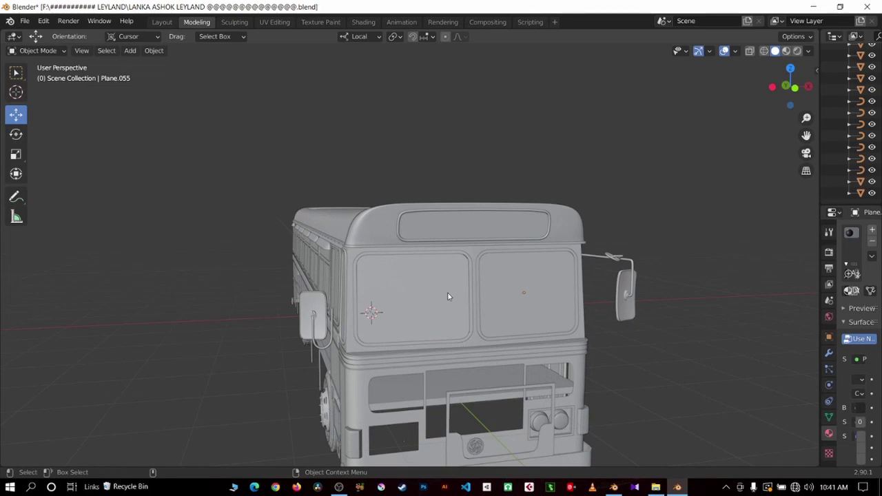
{"action": "key", "text": "KP_1"}
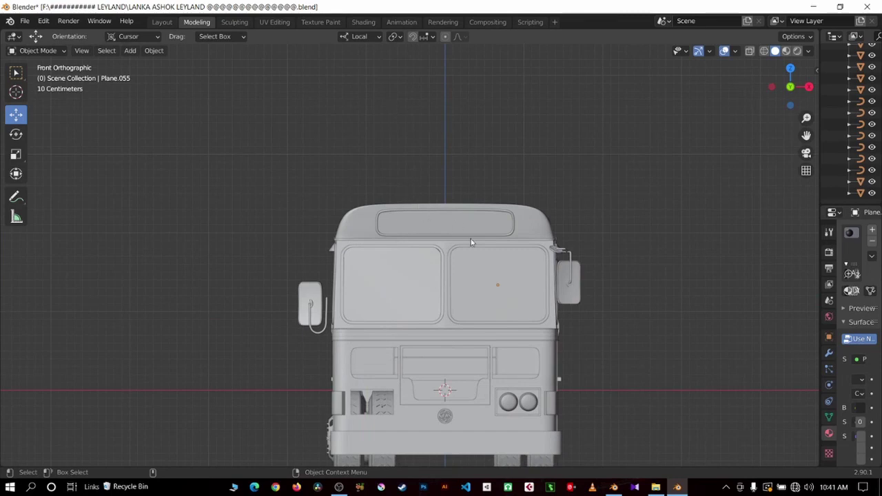
Orbit the reference bus from the side back to its front, then return to Bus Tutor.blend.
{"action": "scroll", "coordinate": [512, 293], "scroll_direction": "up", "scroll_amount": 1}
{"action": "scroll", "coordinate": [512, 293], "scroll_direction": "up", "scroll_amount": 1}
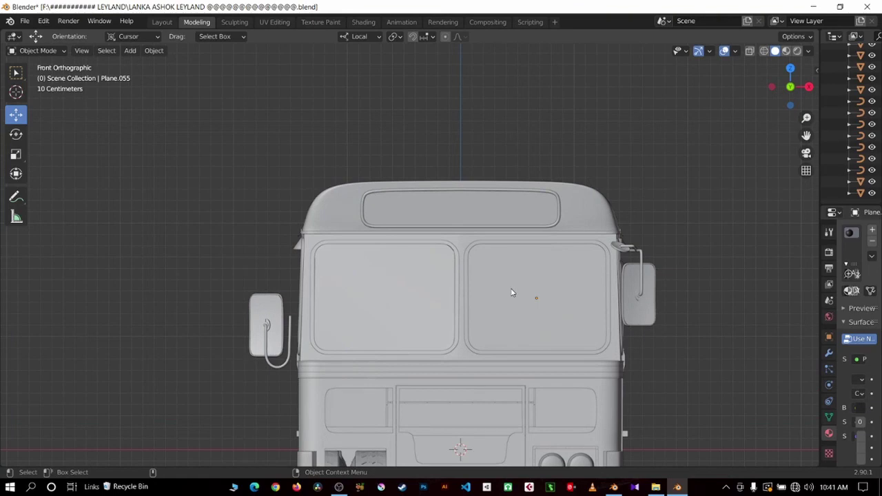
{"action": "mouse_move", "coordinate": [466, 311]}
{"action": "middle_mouse_down"}
{"action": "mouse_move", "coordinate": [573, 337]}
{"action": "mouse_move", "coordinate": [209, 328]}
{"action": "middle_mouse_up"}
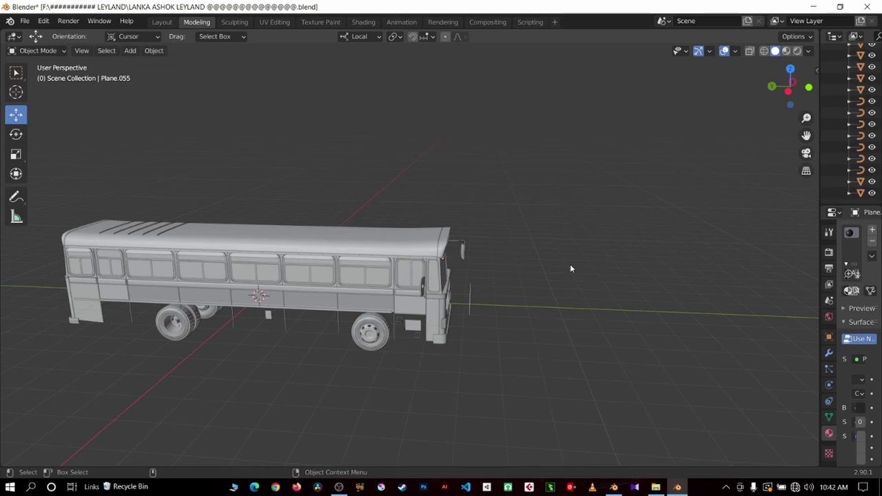
{"action": "mouse_move", "coordinate": [514, 253]}
{"action": "middle_mouse_down"}
{"action": "mouse_move", "coordinate": [488, 246]}
{"action": "mouse_move", "coordinate": [672, 158]}
{"action": "mouse_move", "coordinate": [536, 182]}
{"action": "mouse_move", "coordinate": [464, 175]}
{"action": "middle_mouse_up"}
{"action": "scroll", "coordinate": [671, 158], "scroll_direction": "up", "scroll_amount": 5}
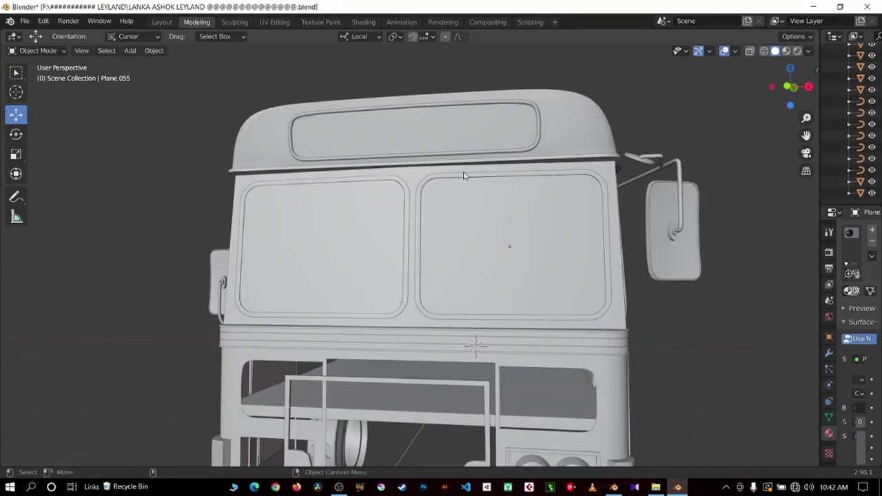
{"action": "middle_click_drag", "start_coordinate": [400, 305], "coordinate": [416, 316]}
{"action": "key", "text": "KP_1"}
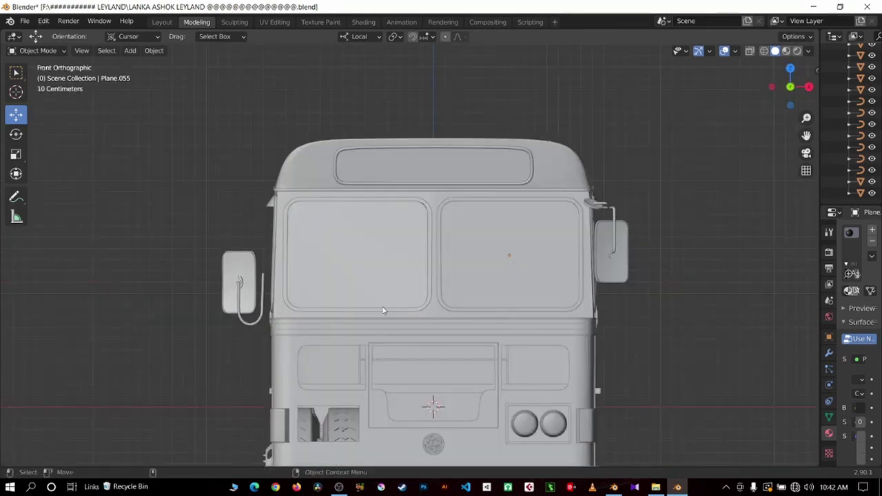
{"action": "scroll", "coordinate": [591, 384], "scroll_direction": "down", "scroll_amount": 1}
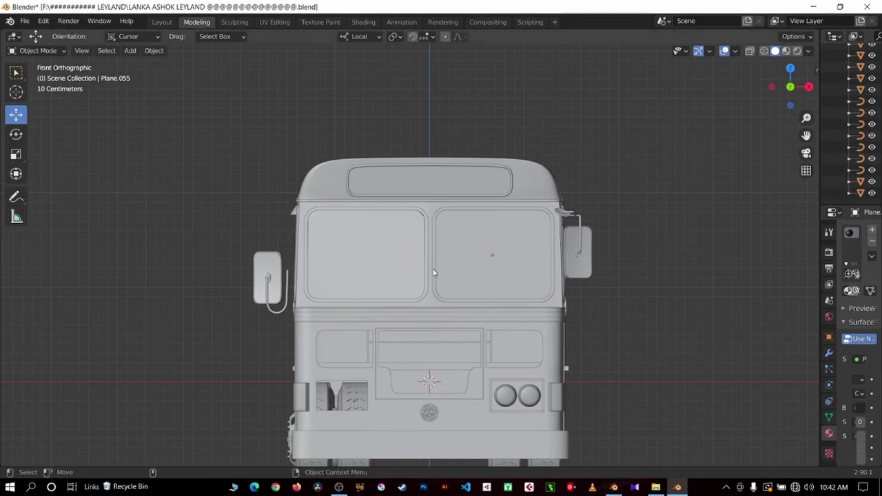
{"action": "left_click", "coordinate": [613, 488]}
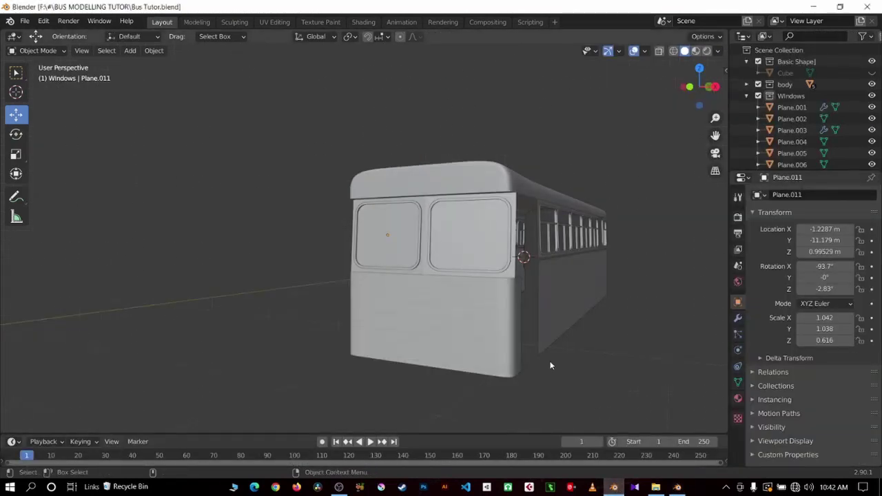
Inspect the two end windows in front orthographic and side views.
{"action": "key", "text": "KP_5"}
{"action": "key", "text": "KP_1"}
{"action": "scroll", "coordinate": [494, 332], "scroll_direction": "up", "scroll_amount": 3}
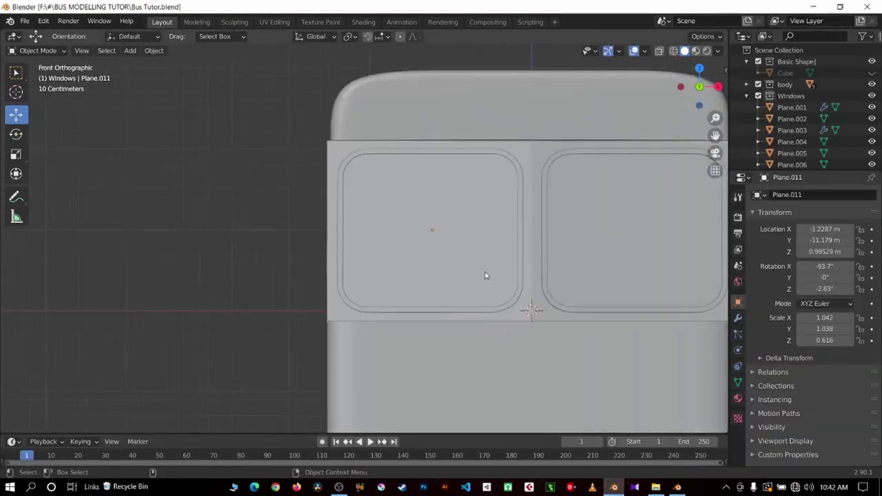
{"action": "left_click", "coordinate": [518, 240]}
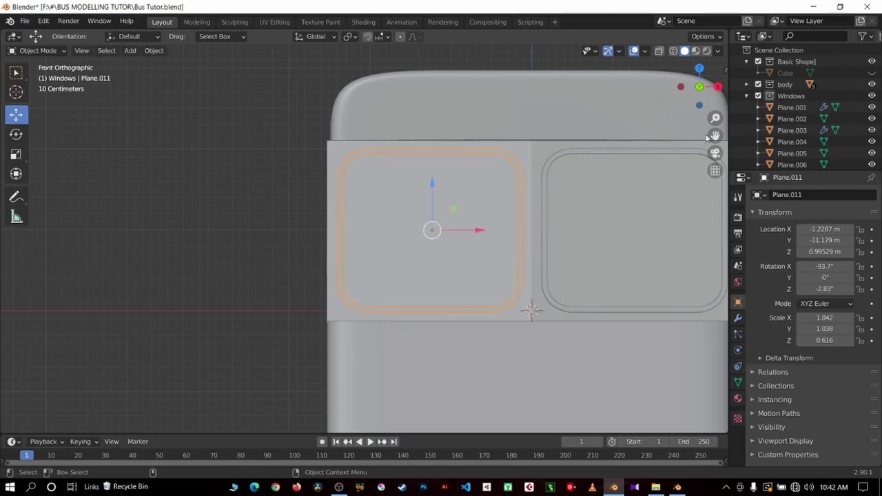
{"action": "left_click_drag", "start_coordinate": [707, 138], "coordinate": [601, 138]}
{"action": "scroll", "coordinate": [592, 306], "scroll_direction": "down", "scroll_amount": 2}
{"action": "scroll", "coordinate": [592, 306], "scroll_direction": "down", "scroll_amount": 3}
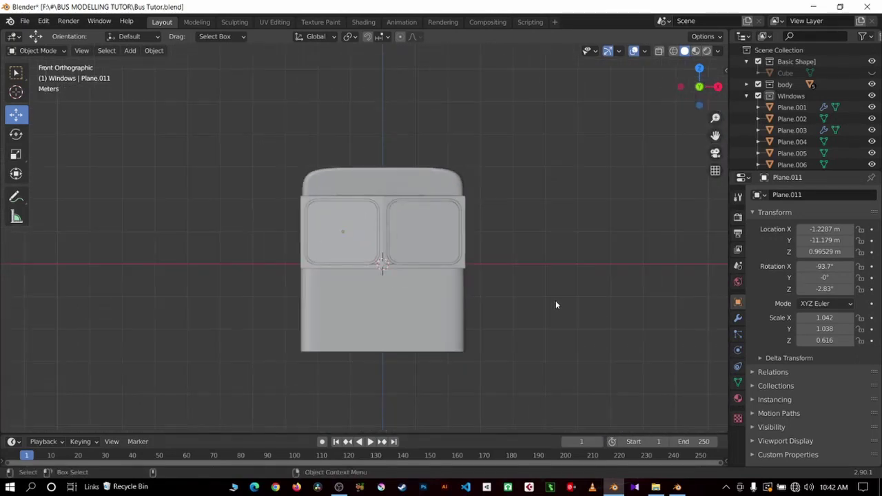
{"action": "mouse_move", "coordinate": [556, 305]}
{"action": "middle_mouse_down"}
{"action": "mouse_move", "coordinate": [353, 274]}
{"action": "mouse_move", "coordinate": [536, 292]}
{"action": "middle_mouse_up"}
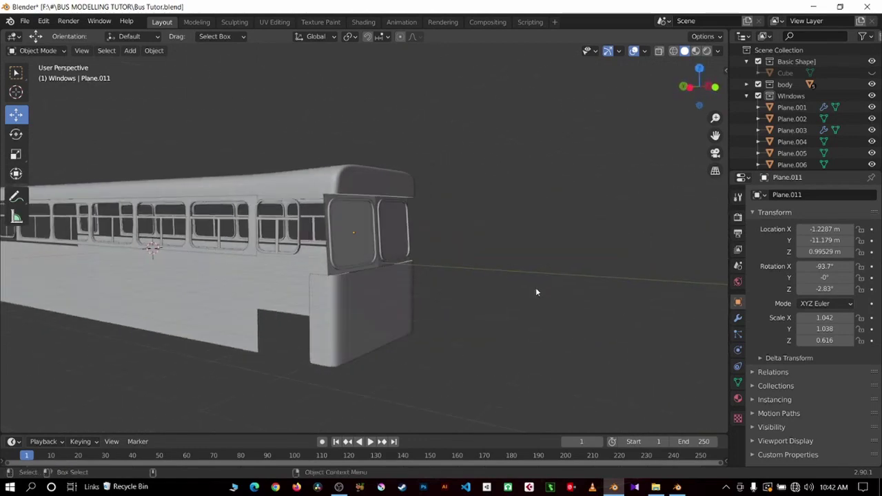
{"action": "key", "text": "KP_3"}
{"action": "scroll", "coordinate": [536, 292], "scroll_direction": "up", "scroll_amount": 2}
{"action": "scroll", "coordinate": [536, 293], "scroll_direction": "up", "scroll_amount": 2}
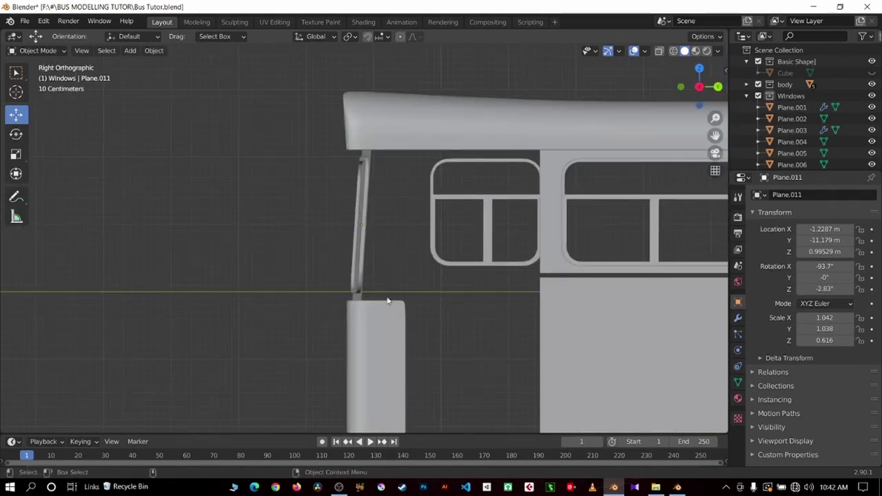
Select window frames Plane.012 and Plane.011 and enter Edit Mode on both.
{"action": "left_click", "coordinate": [388, 319]}
{"action": "scroll", "coordinate": [390, 317], "scroll_direction": "up", "scroll_amount": 3}
{"action": "left_click", "coordinate": [368, 182]}
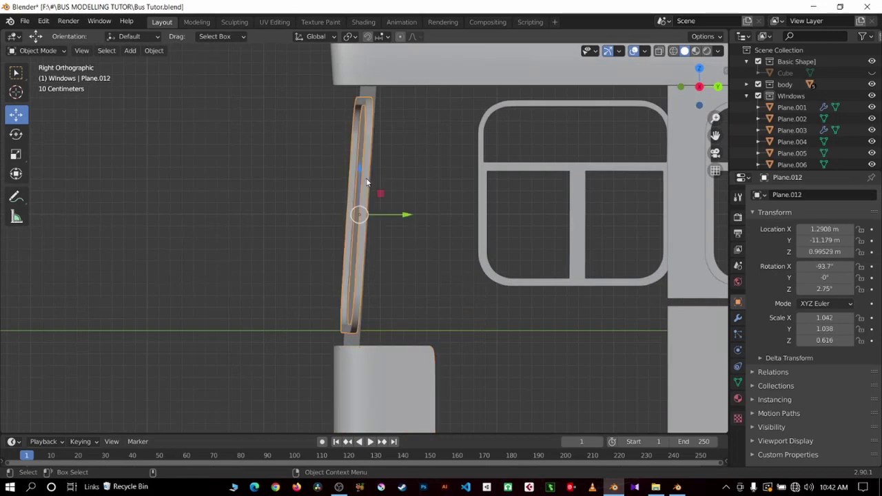
{"action": "key", "text": "KP_1"}
{"action": "scroll", "coordinate": [366, 181], "scroll_direction": "up", "scroll_amount": 3}
{"action": "middle_click_drag", "start_coordinate": [353, 225], "coordinate": [429, 264], "text": "shift"}
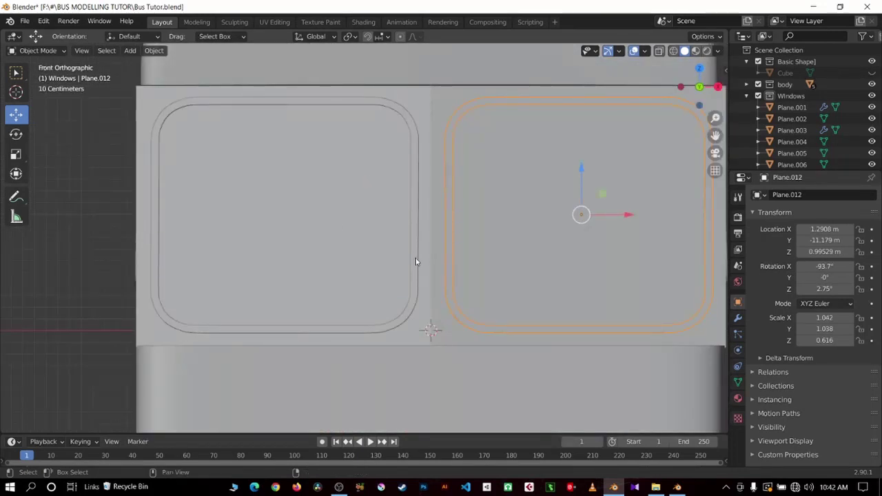
{"action": "left_click", "coordinate": [416, 262], "text": "shift"}
{"action": "key", "text": "Tab"}
In wireframe vertex mode, raise the bottom vertices of both end window frames along Z.
{"action": "left_click", "coordinate": [661, 54]}
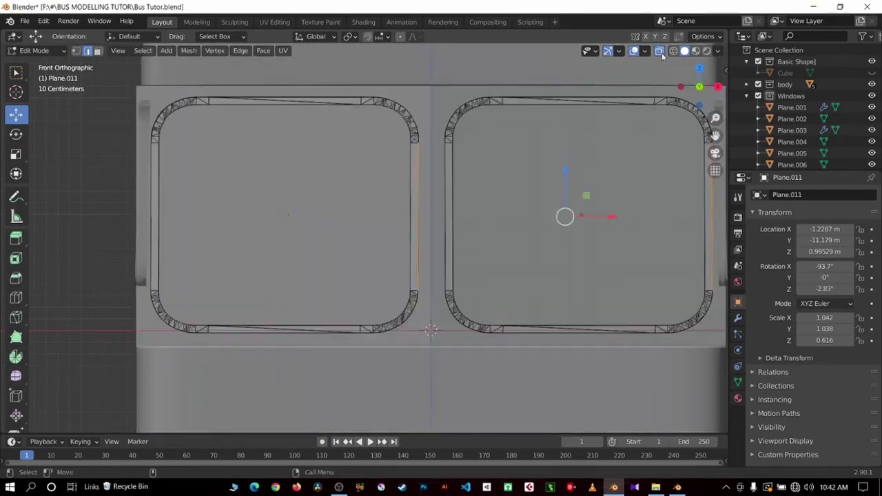
{"action": "left_click", "coordinate": [661, 54]}
{"action": "left_click", "coordinate": [673, 52]}
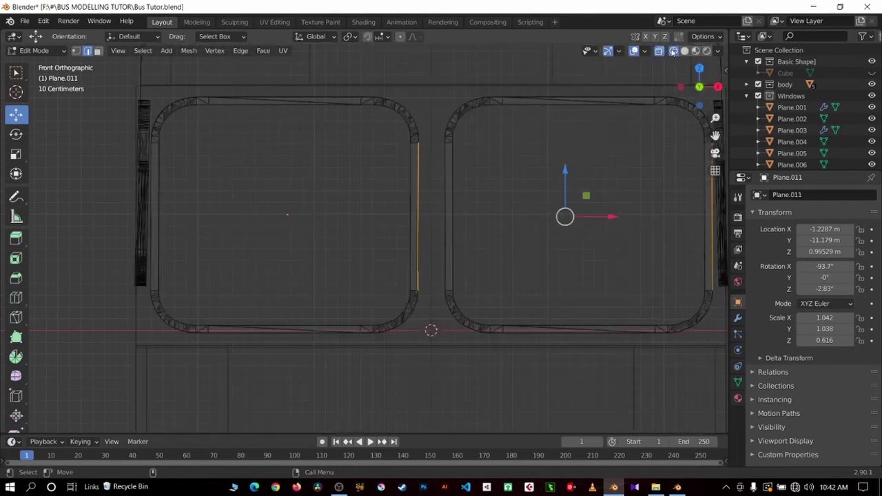
{"action": "key", "text": "1"}
{"action": "mouse_move", "coordinate": [118, 260]}
{"action": "left_mouse_down"}
{"action": "mouse_move", "coordinate": [648, 370]}
{"action": "mouse_move", "coordinate": [720, 364]}
{"action": "left_mouse_up"}
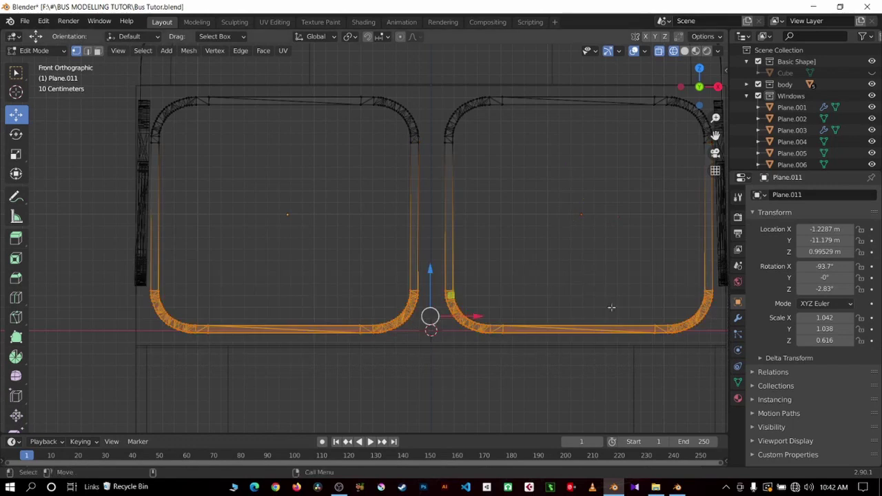
{"action": "key", "text": "g"}
{"action": "key", "text": "z"}
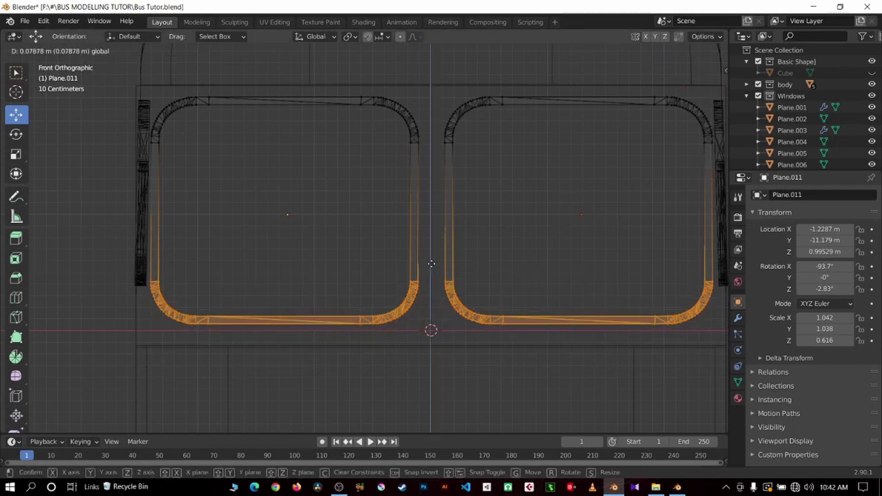
{"action": "left_click", "coordinate": [431, 263]}
Pull each window's inner side toward the centre along X, then restore solid display.
{"action": "left_click_drag", "start_coordinate": [363, 78], "coordinate": [433, 369]}
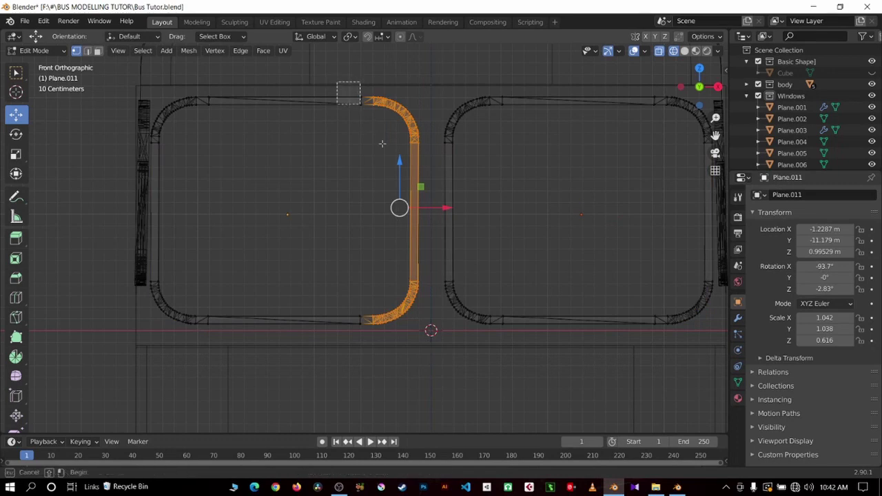
{"action": "left_click_drag", "start_coordinate": [336, 81], "coordinate": [430, 399]}
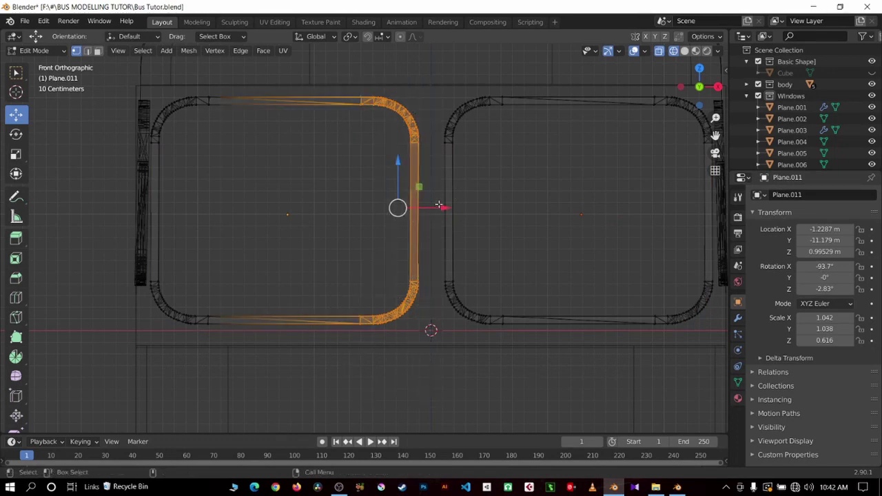
{"action": "left_click_drag", "start_coordinate": [439, 205], "coordinate": [443, 205]}
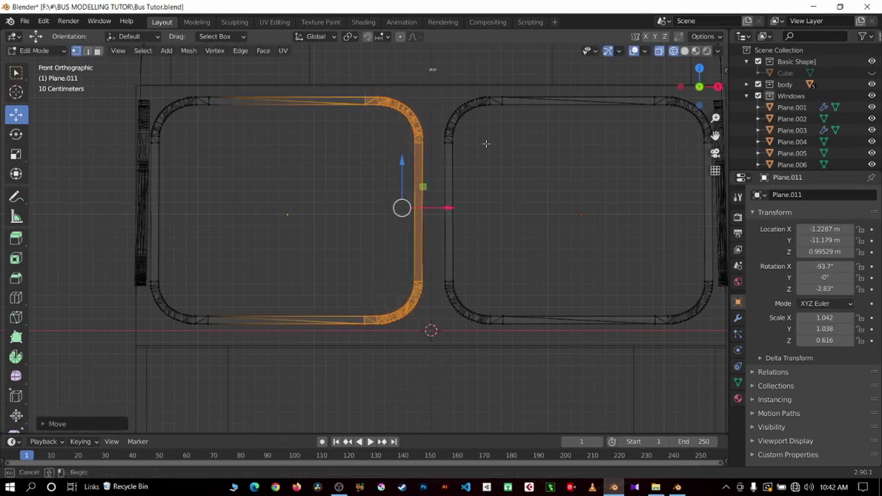
{"action": "left_click_drag", "start_coordinate": [428, 69], "coordinate": [534, 390]}
{"action": "key", "text": "g"}
{"action": "key", "text": "x"}
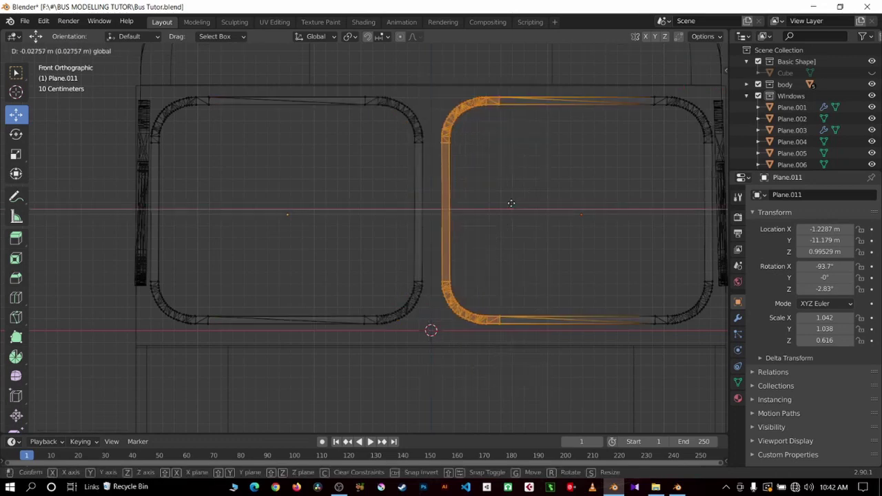
{"action": "left_click", "coordinate": [510, 204]}
{"action": "scroll", "coordinate": [510, 203], "scroll_direction": "down", "scroll_amount": 2}
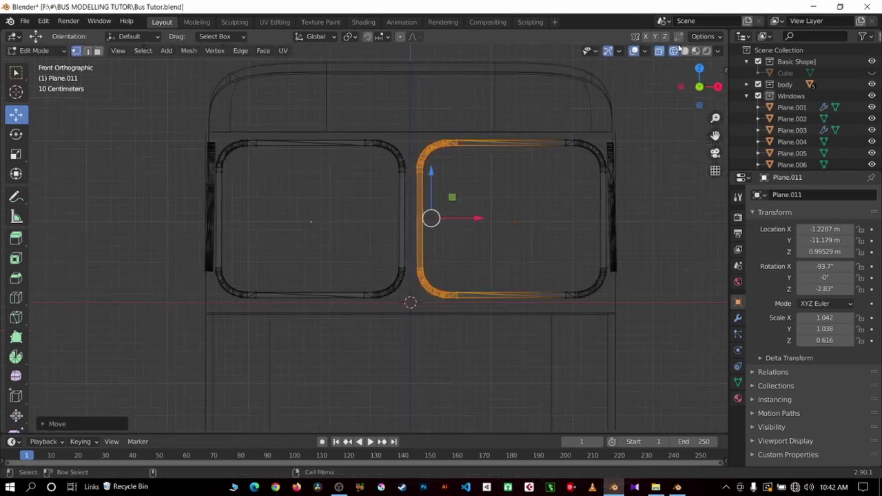
{"action": "key", "text": "alt+a"}
{"action": "left_click", "coordinate": [685, 51]}
Leave Edit Mode and orbit to a three-quarter view of the bus.
{"action": "key", "text": "Tab"}
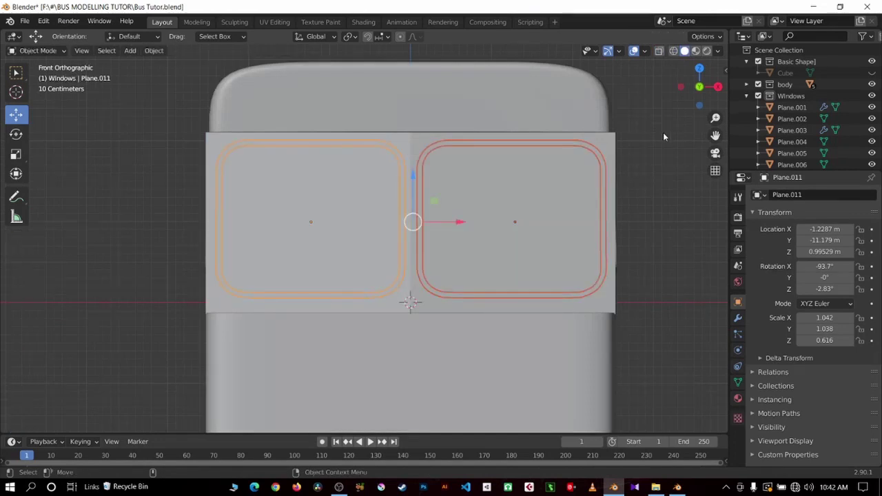
{"action": "key", "text": "alt+a"}
{"action": "scroll", "coordinate": [663, 148], "scroll_direction": "up", "scroll_amount": 5}
{"action": "scroll", "coordinate": [662, 154], "scroll_direction": "down", "scroll_amount": 5}
{"action": "mouse_move", "coordinate": [660, 156]}
{"action": "middle_mouse_down"}
{"action": "mouse_move", "coordinate": [602, 165]}
{"action": "mouse_move", "coordinate": [599, 222]}
{"action": "mouse_move", "coordinate": [525, 332]}
{"action": "middle_mouse_up"}
{"action": "scroll", "coordinate": [603, 165], "scroll_direction": "up", "scroll_amount": 5}
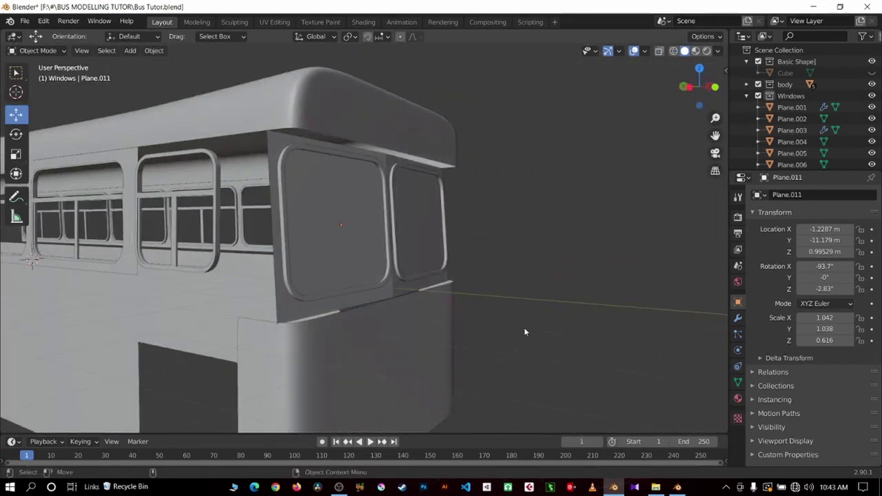
Raise the top of the lower end body block Plane.009 up to the window frames.
{"action": "left_click", "coordinate": [414, 359]}
{"action": "key", "text": "Tab"}
{"action": "key", "text": "KP_3"}
{"action": "scroll", "coordinate": [414, 331], "scroll_direction": "up", "scroll_amount": 3}
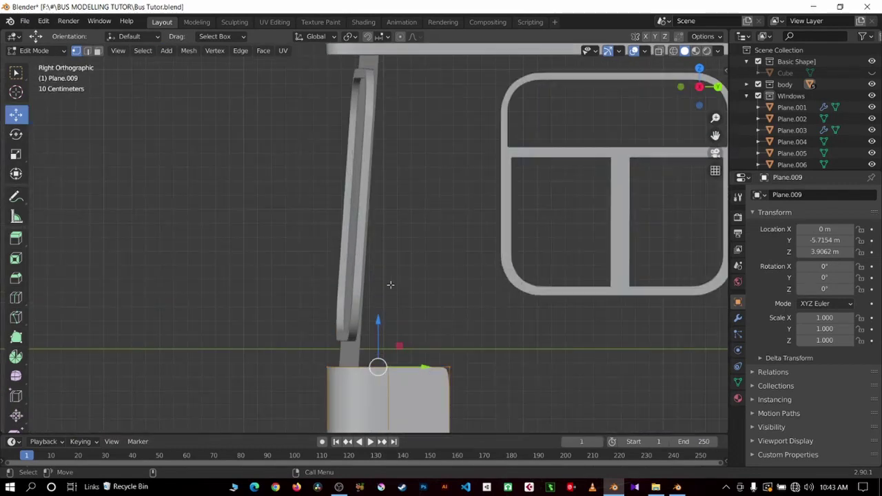
{"action": "left_click_drag", "start_coordinate": [377, 326], "coordinate": [377, 321]}
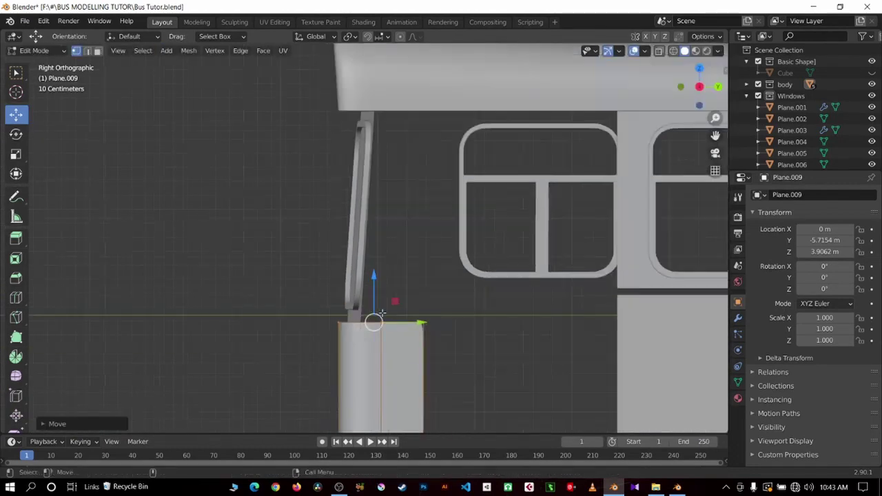
{"action": "scroll", "coordinate": [375, 323], "scroll_direction": "down", "scroll_amount": 2}
{"action": "key", "text": "Tab"}
Save Bus Tutor.blend and view the bus from a three-quarter angle.
{"action": "mouse_move", "coordinate": [214, 246]}
{"action": "middle_mouse_down"}
{"action": "mouse_move", "coordinate": [358, 260]}
{"action": "mouse_move", "coordinate": [547, 329]}
{"action": "mouse_move", "coordinate": [584, 305]}
{"action": "mouse_move", "coordinate": [535, 291]}
{"action": "middle_mouse_up"}
{"action": "key", "text": "ctrl+s"}
{"action": "scroll", "coordinate": [357, 260], "scroll_direction": "down", "scroll_amount": 3}
{"action": "scroll", "coordinate": [535, 292], "scroll_direction": "up", "scroll_amount": 3}
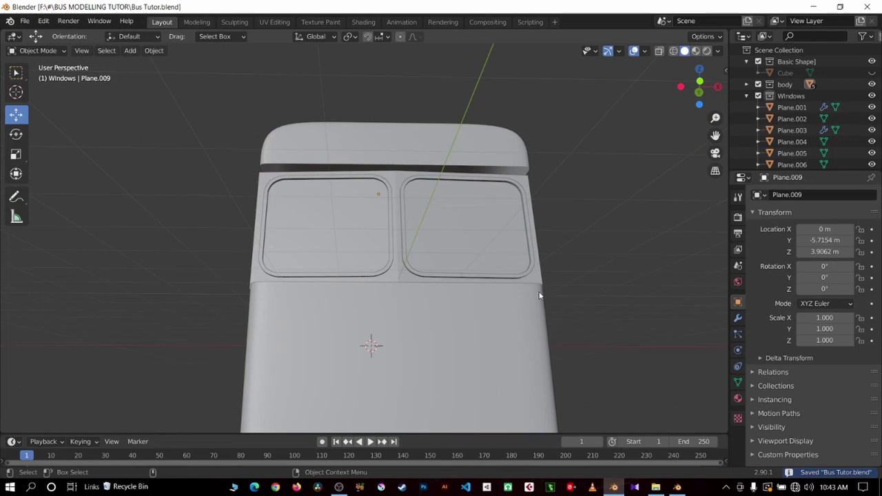
{"action": "scroll", "coordinate": [540, 295], "scroll_direction": "down", "scroll_amount": 2}
{"action": "mouse_move", "coordinate": [492, 292]}
{"action": "middle_mouse_down"}
{"action": "mouse_move", "coordinate": [518, 322]}
{"action": "mouse_move", "coordinate": [470, 285]}
{"action": "mouse_move", "coordinate": [386, 297]}
{"action": "mouse_move", "coordinate": [404, 177]}
{"action": "middle_mouse_up"}
{"action": "scroll", "coordinate": [505, 276], "scroll_direction": "up", "scroll_amount": 3}
{"action": "scroll", "coordinate": [427, 255], "scroll_direction": "up", "scroll_amount": 3}
Select the right vertical edge of the end window panel Plane.010 and nudge it slightly.
{"action": "left_click", "coordinate": [430, 330]}
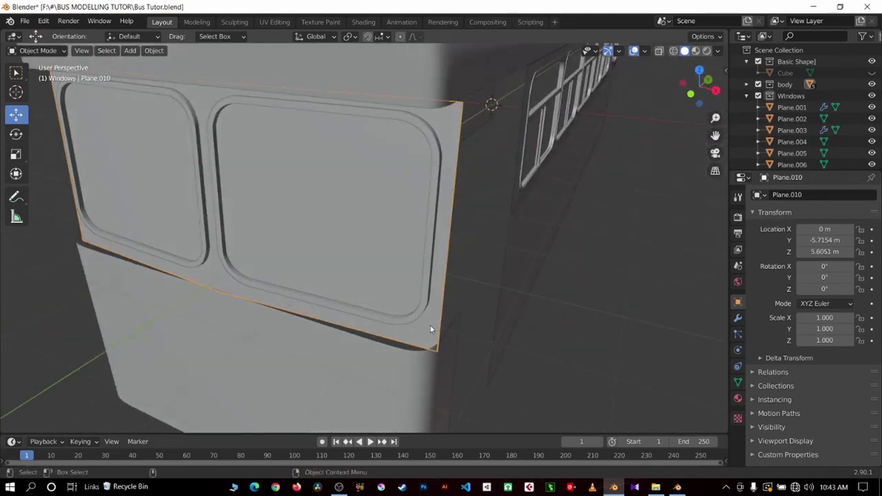
{"action": "key", "text": "Tab"}
{"action": "key", "text": "2"}
{"action": "left_click", "coordinate": [464, 171]}
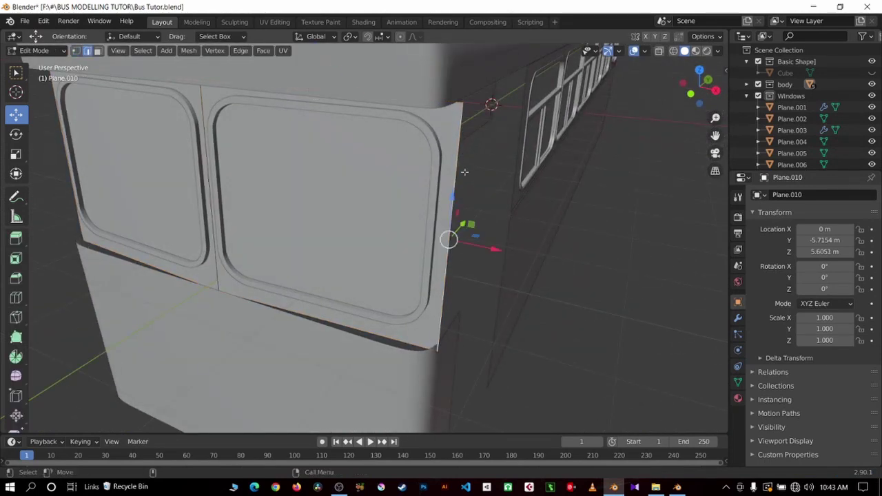
{"action": "left_click_drag", "start_coordinate": [496, 253], "coordinate": [494, 246]}
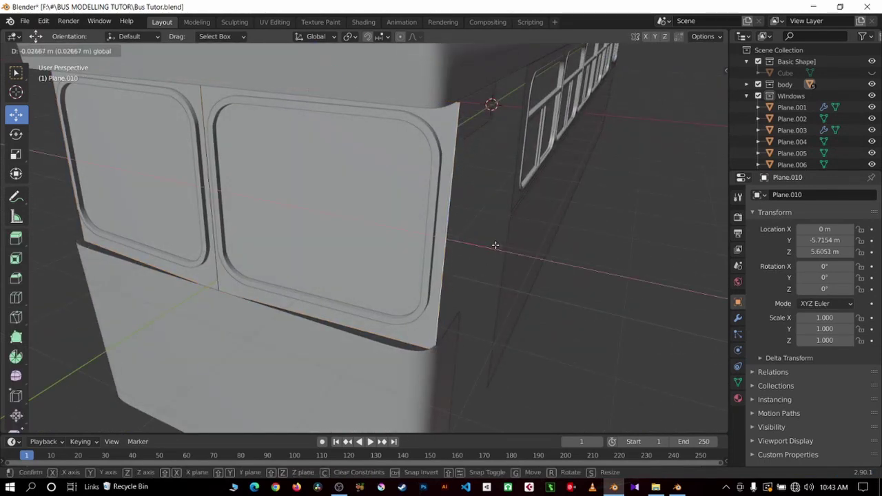
Extrude the edge into a side strip, tilt it to the slant, slide it along Y, and save.
{"action": "key", "text": "KP_3"}
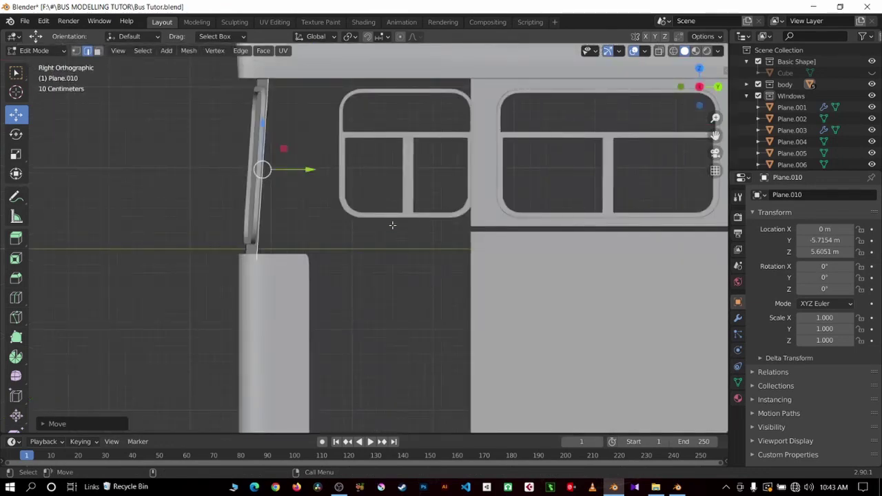
{"action": "key", "text": "e"}
{"action": "right_click", "coordinate": [331, 179]}
{"action": "key", "text": "g"}
{"action": "key", "text": "y"}
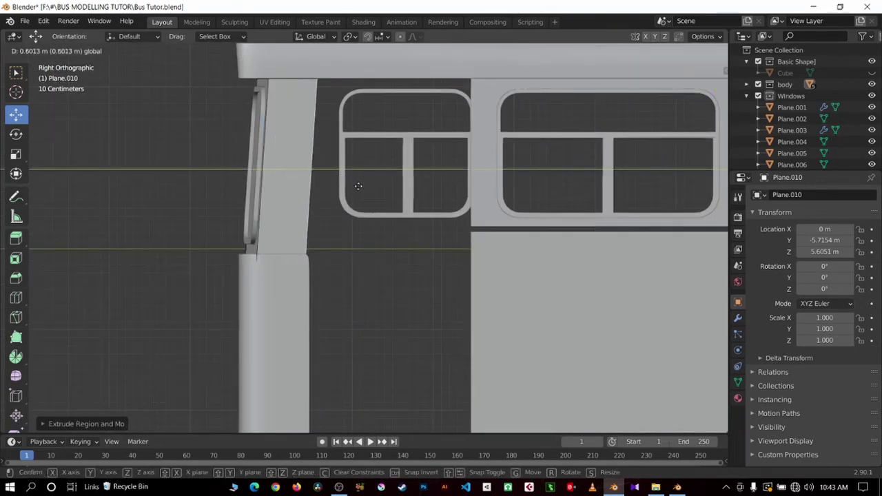
{"action": "key", "text": "r"}
{"action": "left_click", "coordinate": [398, 191]}
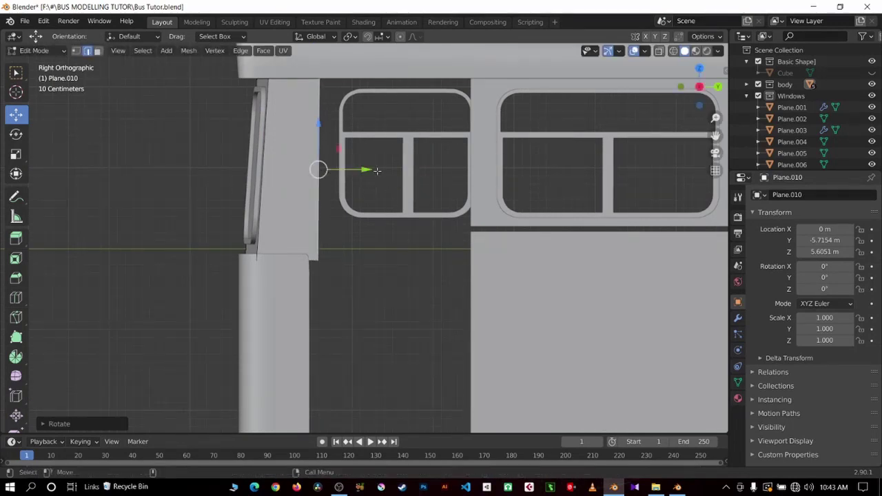
{"action": "key", "text": "g"}
{"action": "key", "text": "y"}
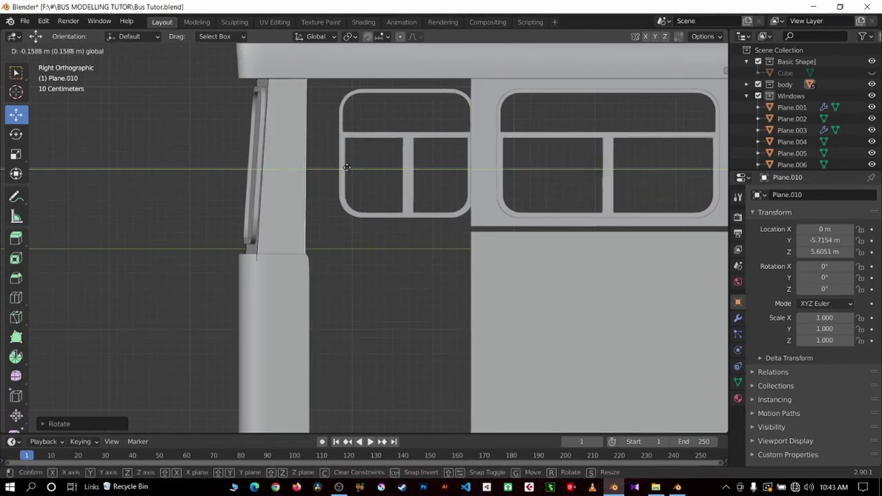
{"action": "left_click", "coordinate": [349, 167]}
{"action": "mouse_move", "coordinate": [315, 181]}
{"action": "middle_mouse_down"}
{"action": "mouse_move", "coordinate": [380, 267]}
{"action": "mouse_move", "coordinate": [538, 277]}
{"action": "middle_mouse_up"}
{"action": "key", "text": "ctrl+s"}
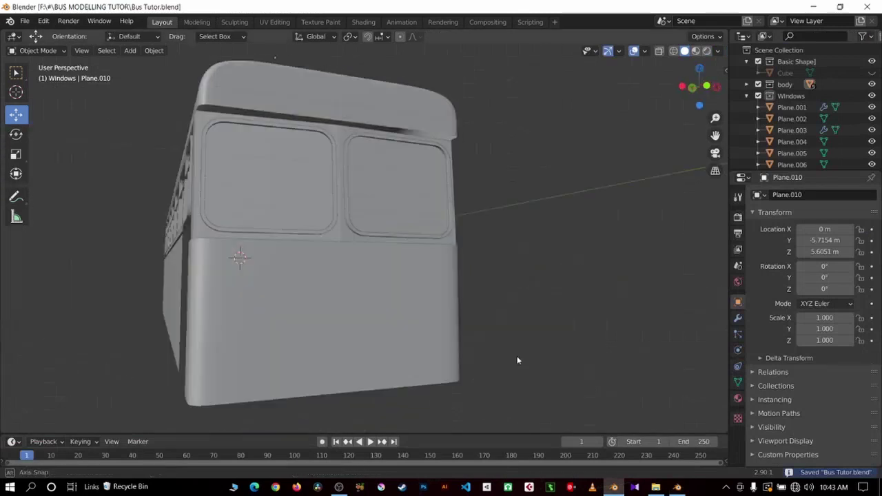
{"action": "mouse_move", "coordinate": [517, 361]}
{"action": "middle_mouse_down"}
{"action": "mouse_move", "coordinate": [420, 247]}
{"action": "mouse_move", "coordinate": [406, 251]}
{"action": "middle_mouse_up"}
{"action": "left_click", "coordinate": [437, 240]}
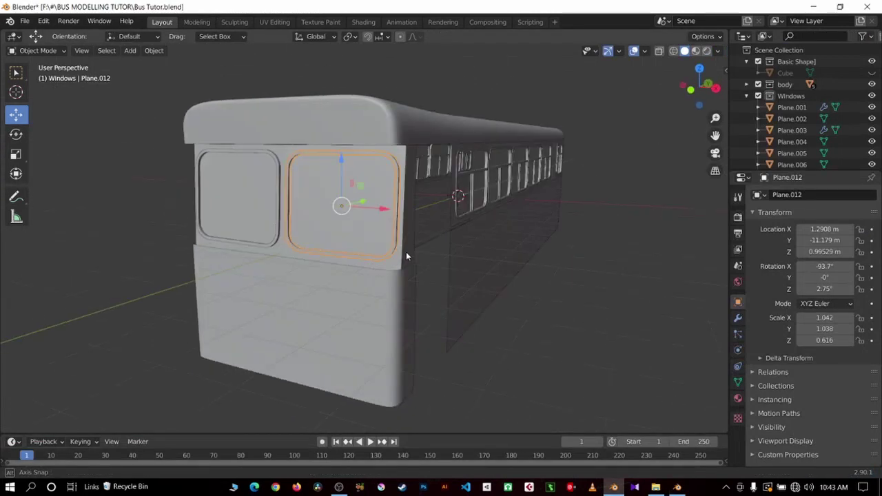
{"action": "left_click", "coordinate": [406, 252]}
{"action": "mouse_move", "coordinate": [428, 210]}
{"action": "middle_mouse_down"}
{"action": "mouse_move", "coordinate": [403, 276]}
{"action": "mouse_move", "coordinate": [245, 311]}
{"action": "middle_mouse_up"}
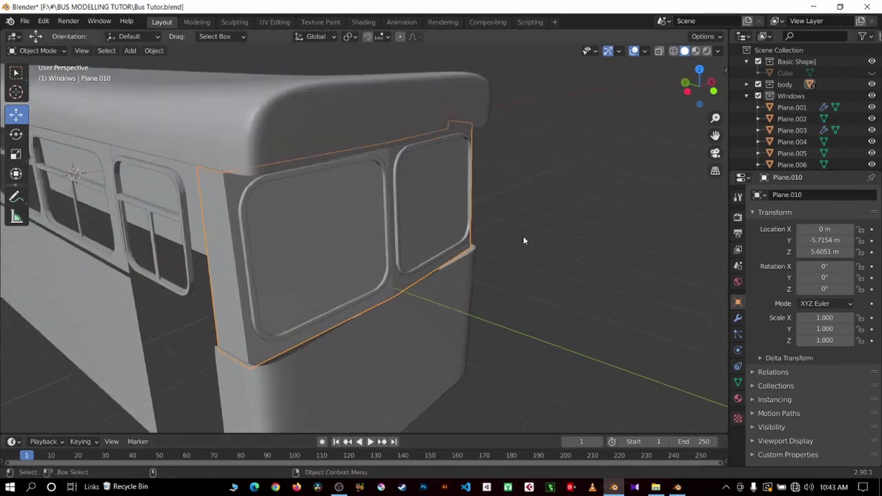
{"action": "mouse_move", "coordinate": [523, 236]}
{"action": "middle_mouse_down"}
{"action": "mouse_move", "coordinate": [405, 216]}
{"action": "mouse_move", "coordinate": [449, 121]}
{"action": "middle_mouse_up"}
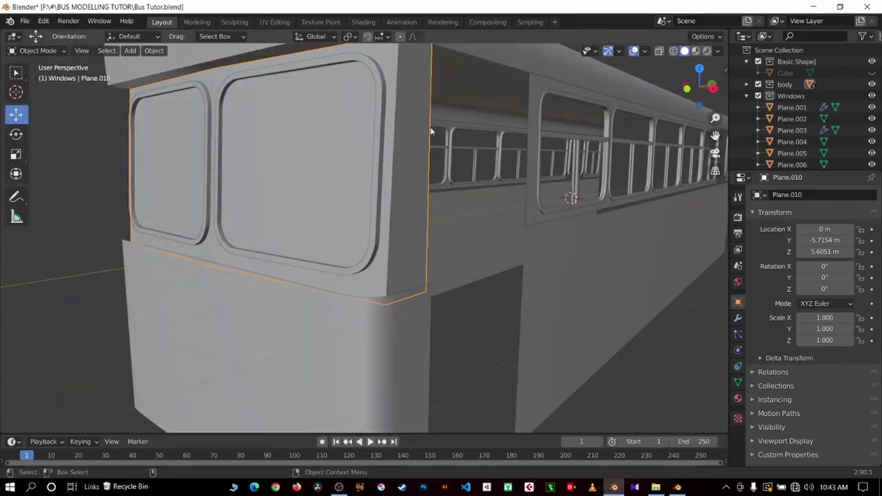
{"action": "middle_click_drag", "start_coordinate": [399, 230], "coordinate": [356, 144]}
{"action": "mouse_move", "coordinate": [284, 150]}
{"action": "middle_mouse_down"}
{"action": "mouse_move", "coordinate": [434, 144]}
{"action": "mouse_move", "coordinate": [485, 154]}
{"action": "middle_mouse_up"}
{"action": "scroll", "coordinate": [476, 220], "scroll_direction": "down", "scroll_amount": 5}
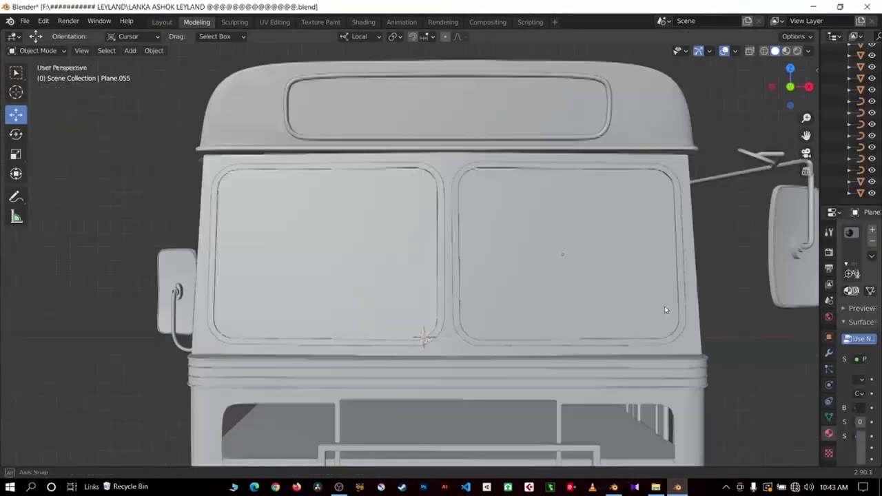
{"action": "middle_click_drag", "start_coordinate": [666, 310], "coordinate": [325, 323]}
{"action": "left_click", "coordinate": [334, 374]}
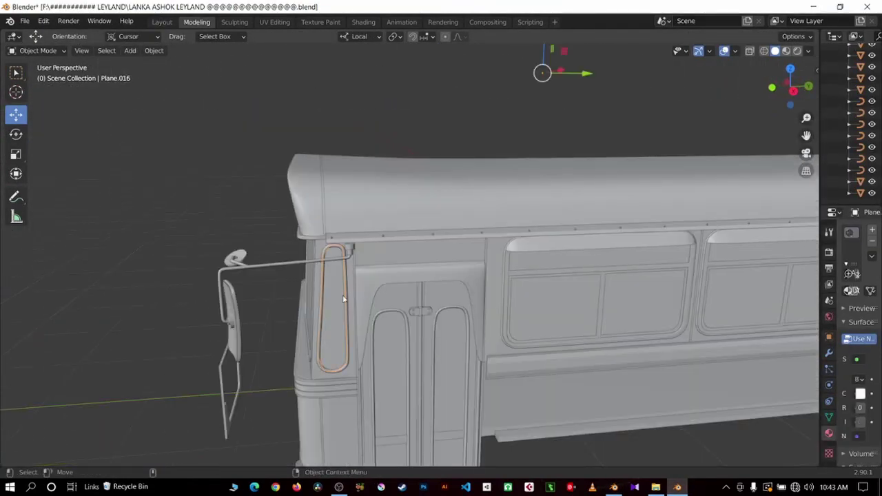
{"action": "mouse_move", "coordinate": [335, 375]}
{"action": "middle_mouse_down"}
{"action": "mouse_move", "coordinate": [365, 365]}
{"action": "mouse_move", "coordinate": [493, 280]}
{"action": "mouse_move", "coordinate": [455, 310]}
{"action": "middle_mouse_up"}
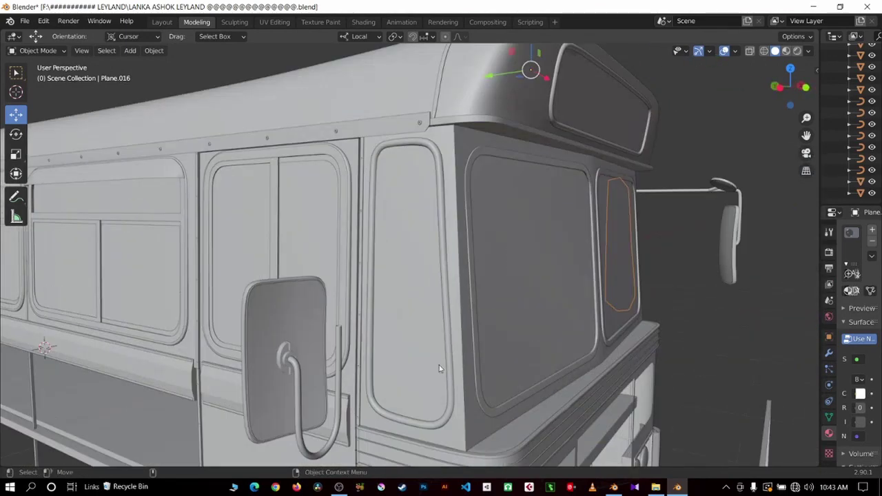
{"action": "left_click", "coordinate": [438, 427]}
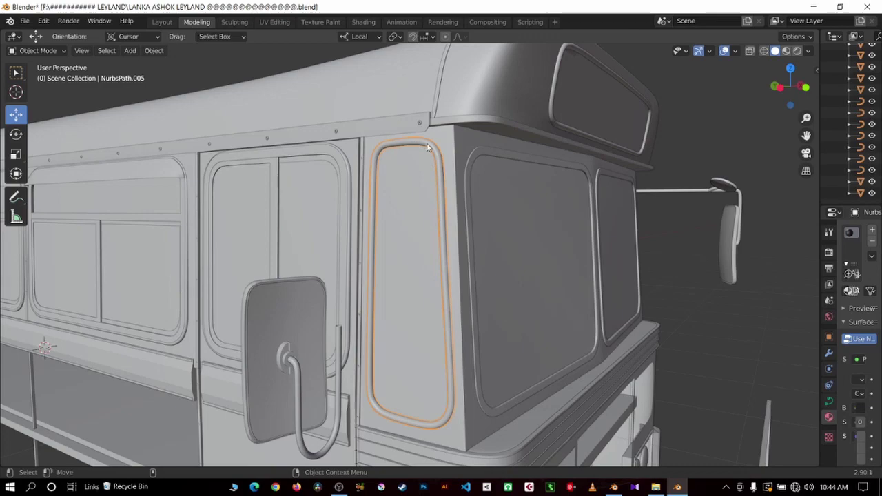
{"action": "mouse_move", "coordinate": [374, 345]}
{"action": "middle_mouse_down"}
{"action": "mouse_move", "coordinate": [530, 305]}
{"action": "mouse_move", "coordinate": [314, 372]}
{"action": "mouse_move", "coordinate": [516, 334]}
{"action": "middle_mouse_up"}
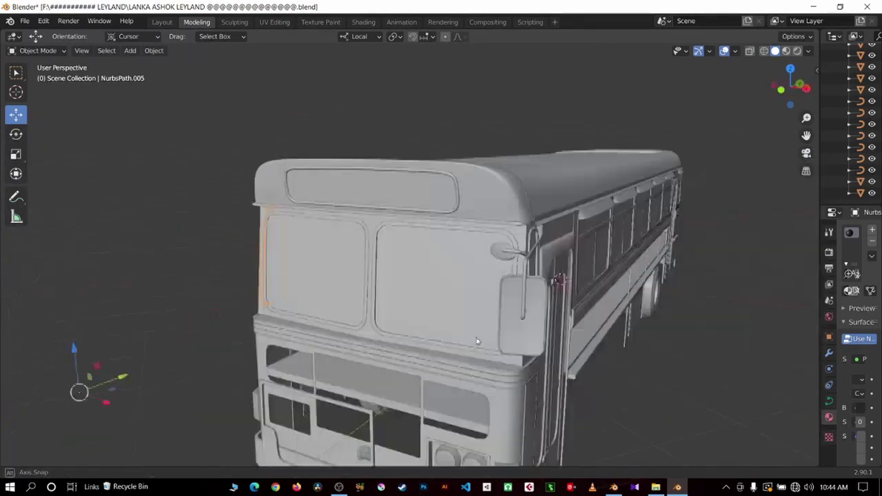
{"action": "mouse_move", "coordinate": [651, 211]}
{"action": "middle_mouse_down"}
{"action": "mouse_move", "coordinate": [513, 250]}
{"action": "mouse_move", "coordinate": [475, 295]}
{"action": "mouse_move", "coordinate": [379, 298]}
{"action": "middle_mouse_up"}
{"action": "left_click", "coordinate": [475, 296]}
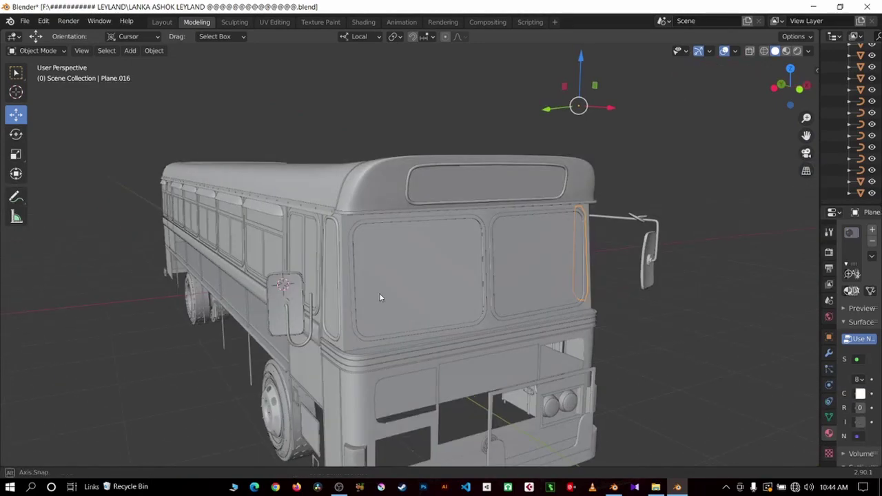
{"action": "left_click", "coordinate": [331, 312]}
{"action": "left_click", "coordinate": [490, 326]}
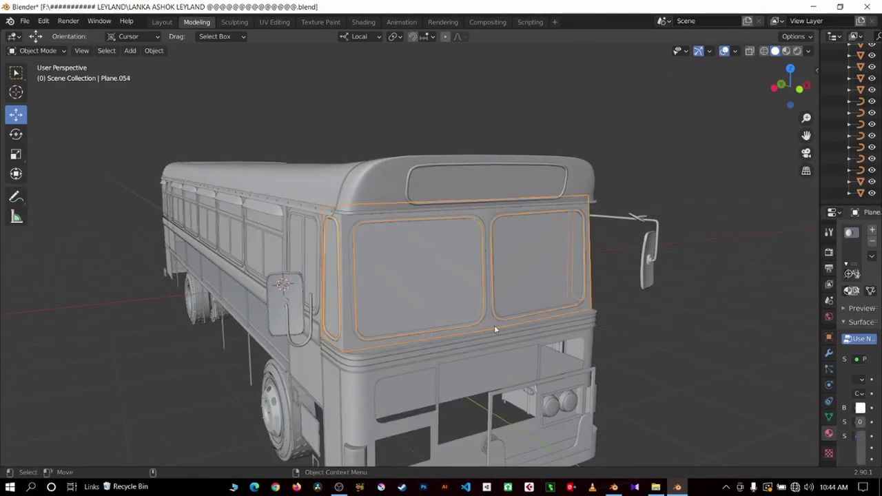
{"action": "mouse_move", "coordinate": [462, 301]}
{"action": "middle_mouse_down"}
{"action": "mouse_move", "coordinate": [424, 300]}
{"action": "mouse_move", "coordinate": [359, 352]}
{"action": "middle_mouse_up"}
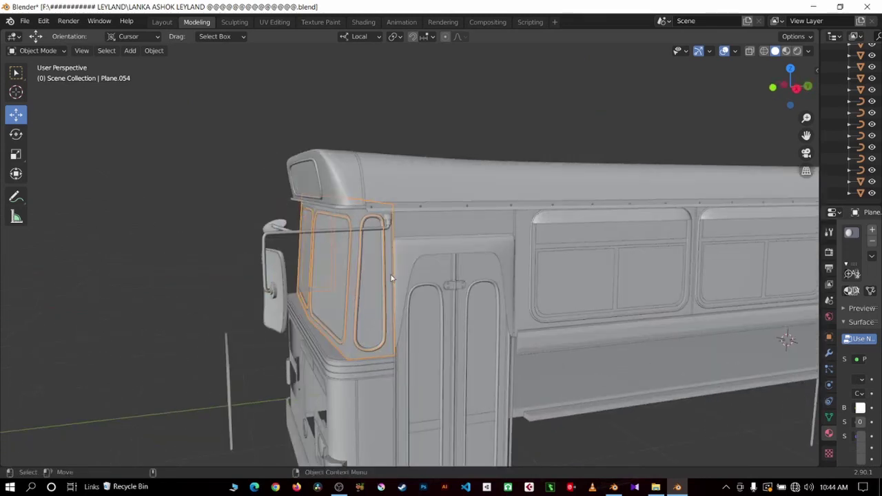
{"action": "mouse_move", "coordinate": [385, 303]}
{"action": "middle_mouse_down"}
{"action": "mouse_move", "coordinate": [595, 305]}
{"action": "mouse_move", "coordinate": [524, 348]}
{"action": "middle_mouse_up"}
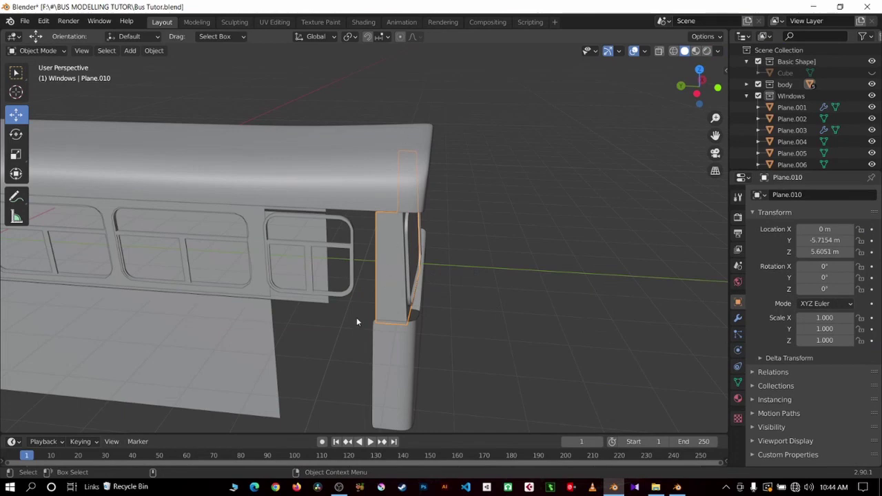
{"action": "left_click", "coordinate": [394, 345]}
{"action": "mouse_move", "coordinate": [393, 344]}
{"action": "middle_mouse_down"}
{"action": "mouse_move", "coordinate": [236, 319]}
{"action": "mouse_move", "coordinate": [557, 370]}
{"action": "middle_mouse_up"}
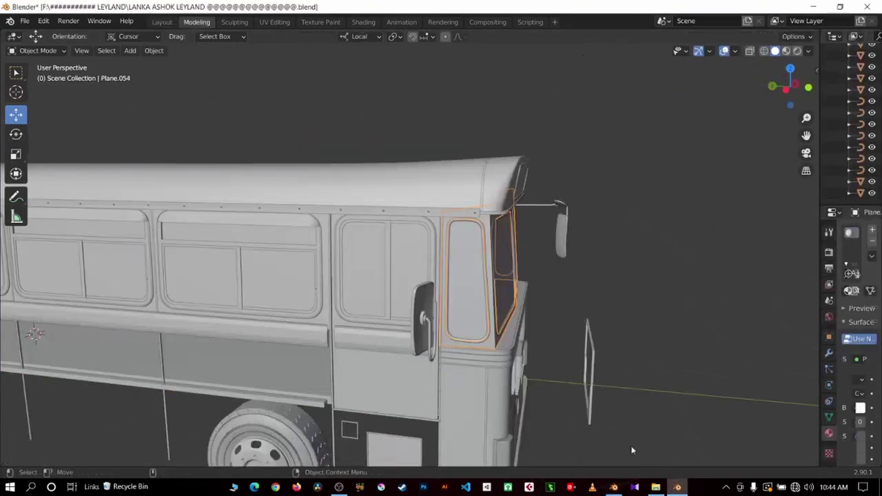
{"action": "mouse_move", "coordinate": [474, 226]}
{"action": "middle_mouse_down"}
{"action": "mouse_move", "coordinate": [532, 262]}
{"action": "mouse_move", "coordinate": [305, 236]}
{"action": "mouse_move", "coordinate": [331, 254]}
{"action": "mouse_move", "coordinate": [338, 252]}
{"action": "mouse_move", "coordinate": [306, 215]}
{"action": "mouse_move", "coordinate": [302, 265]}
{"action": "mouse_move", "coordinate": [335, 306]}
{"action": "mouse_move", "coordinate": [468, 336]}
{"action": "mouse_move", "coordinate": [453, 374]}
{"action": "mouse_move", "coordinate": [413, 376]}
{"action": "mouse_move", "coordinate": [486, 396]}
{"action": "mouse_move", "coordinate": [381, 366]}
{"action": "middle_mouse_up"}
{"action": "left_click", "coordinate": [302, 242]}
{"action": "scroll", "coordinate": [302, 265], "scroll_direction": "down", "scroll_amount": 3}
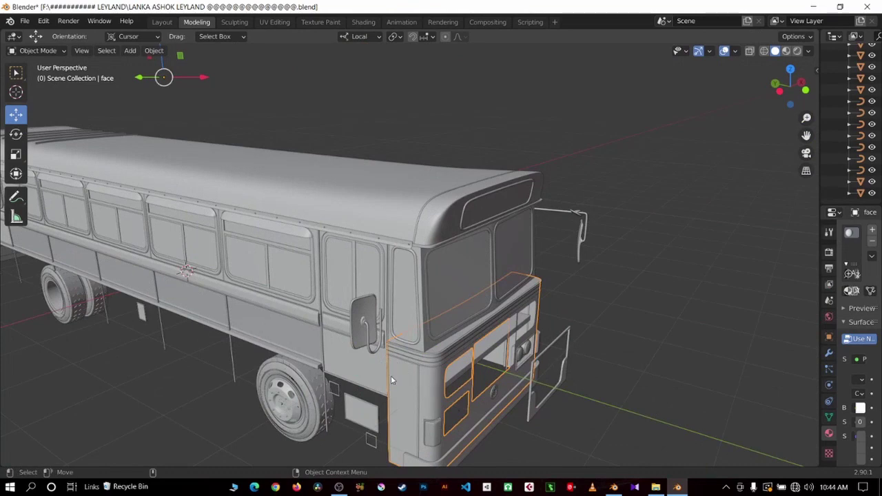
{"action": "middle_click_drag", "start_coordinate": [476, 363], "coordinate": [408, 392]}
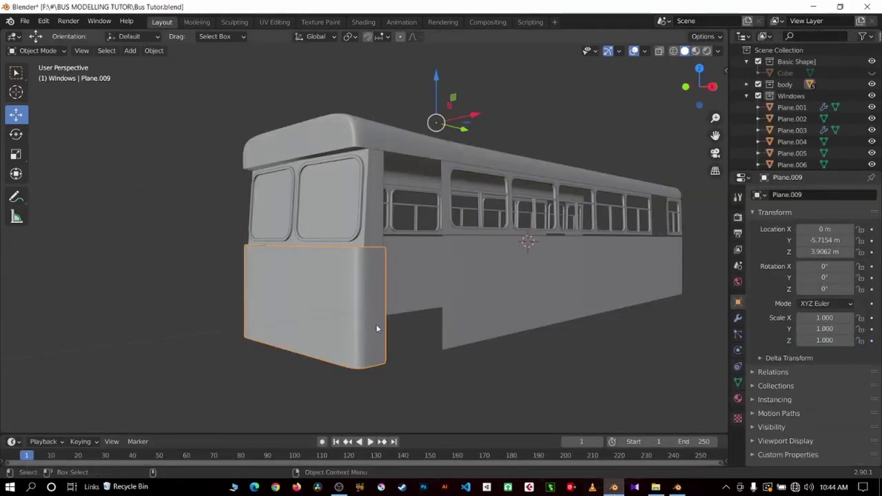
{"action": "mouse_move", "coordinate": [377, 328]}
{"action": "middle_mouse_down"}
{"action": "mouse_move", "coordinate": [324, 335]}
{"action": "mouse_move", "coordinate": [315, 294]}
{"action": "middle_mouse_up"}
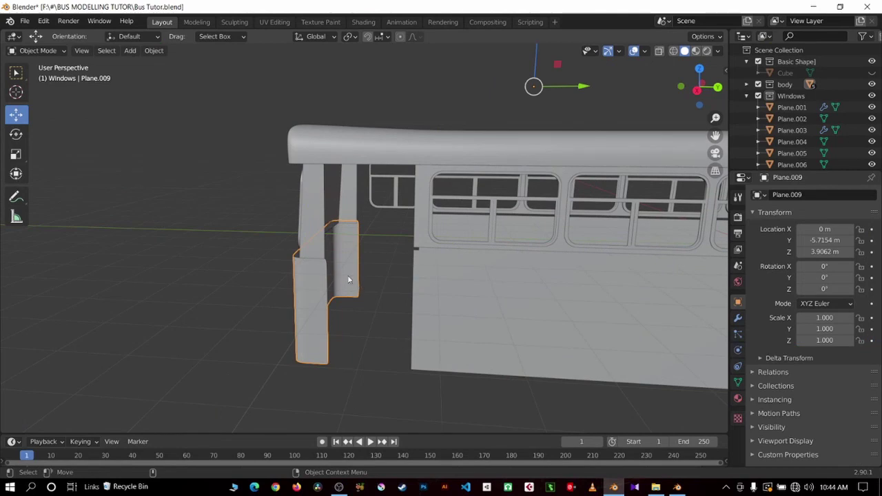
Deselect everything and save Bus Tutor.blend.
{"action": "left_click", "coordinate": [231, 161]}
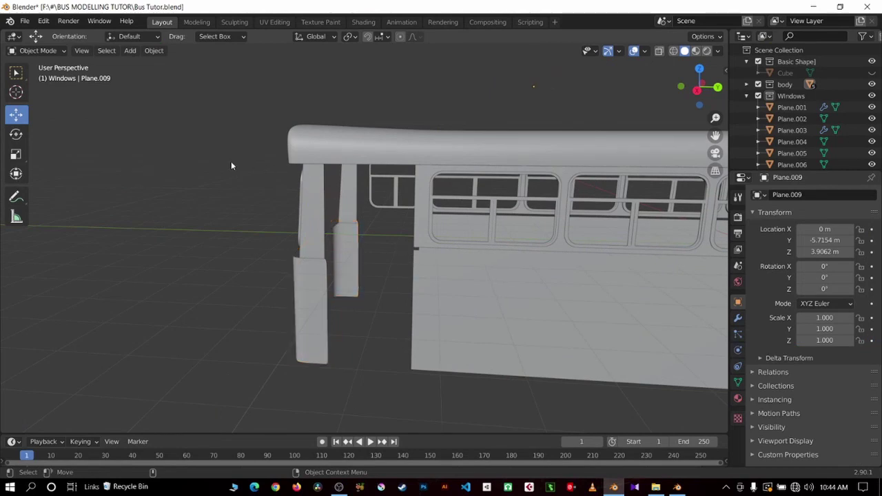
{"action": "key", "text": "ctrl+s"}
{"action": "mouse_move", "coordinate": [233, 173]}
{"action": "middle_mouse_down"}
{"action": "mouse_move", "coordinate": [677, 151]}
{"action": "mouse_move", "coordinate": [567, 275]}
{"action": "middle_mouse_up"}
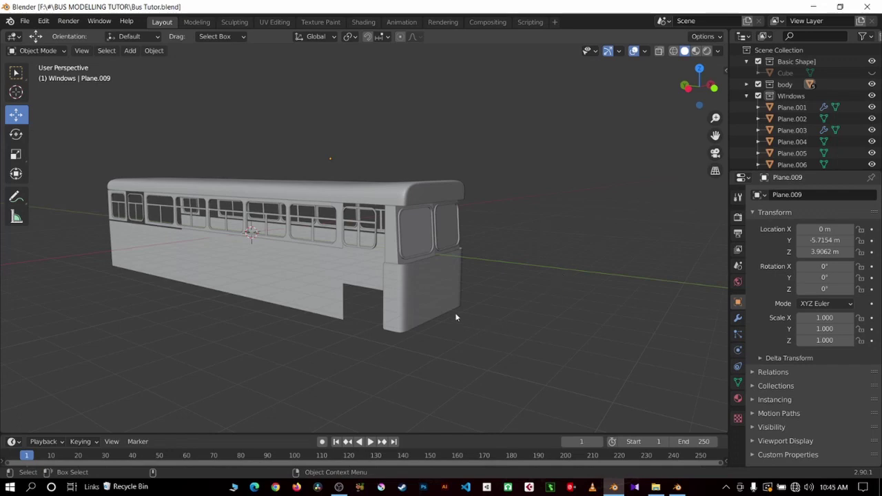
Duplicate the lower front corner panel and move the copy past the bus's rear end.
{"action": "left_click", "coordinate": [445, 290]}
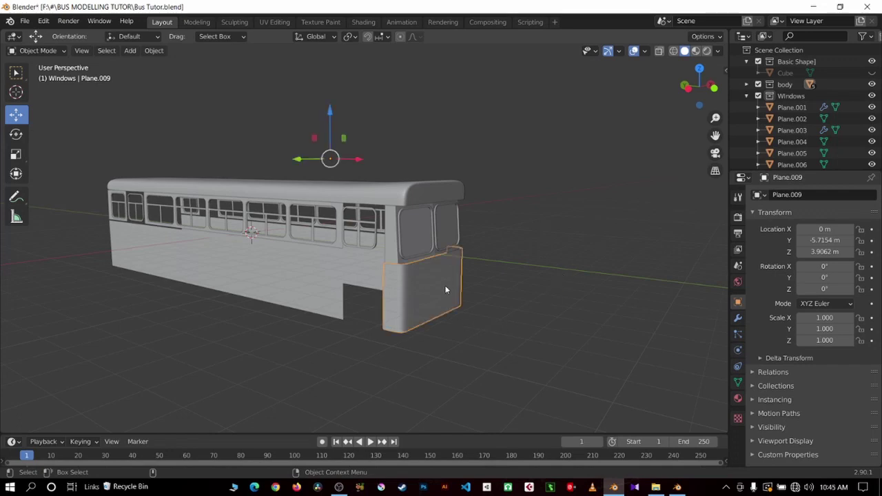
{"action": "key", "text": "KP_3"}
{"action": "key", "text": "shift+d"}
{"action": "right_click", "coordinate": [445, 285]}
{"action": "scroll", "coordinate": [446, 286], "scroll_direction": "down", "scroll_amount": 3}
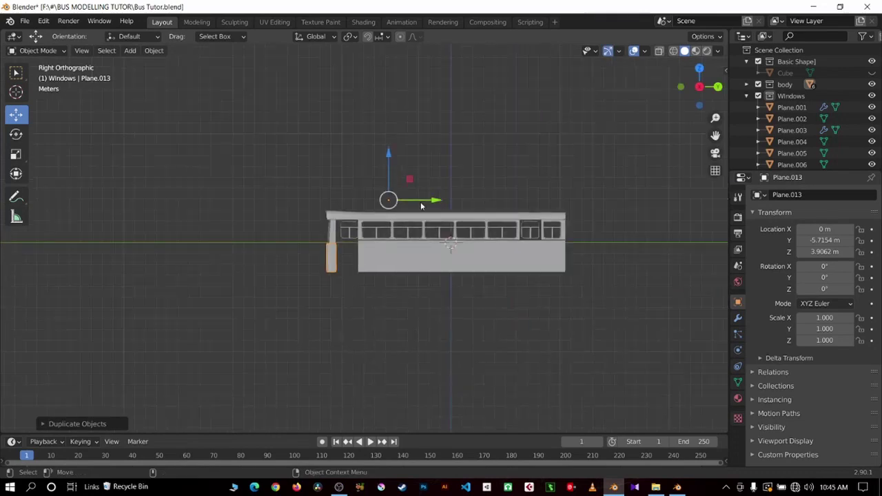
{"action": "key", "text": "g"}
{"action": "left_click", "coordinate": [574, 280]}
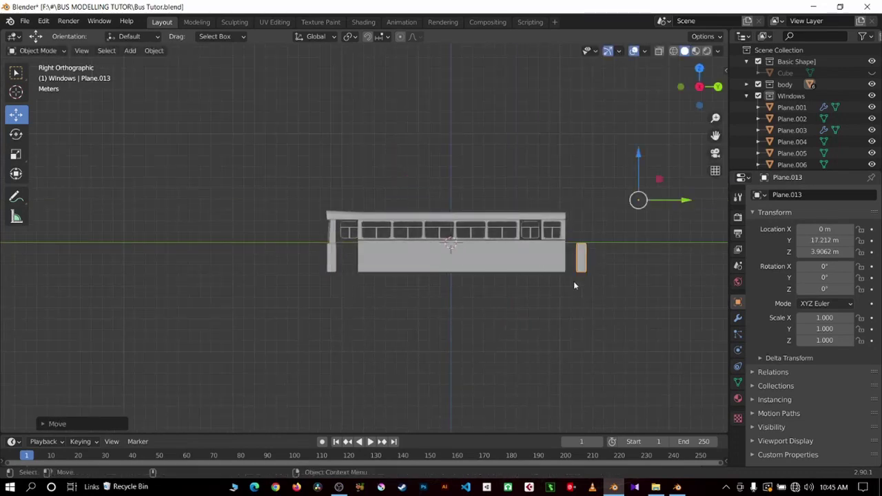
{"action": "key", "text": "KP_7"}
{"action": "middle_click_drag", "start_coordinate": [650, 173], "coordinate": [527, 244], "text": "shift"}
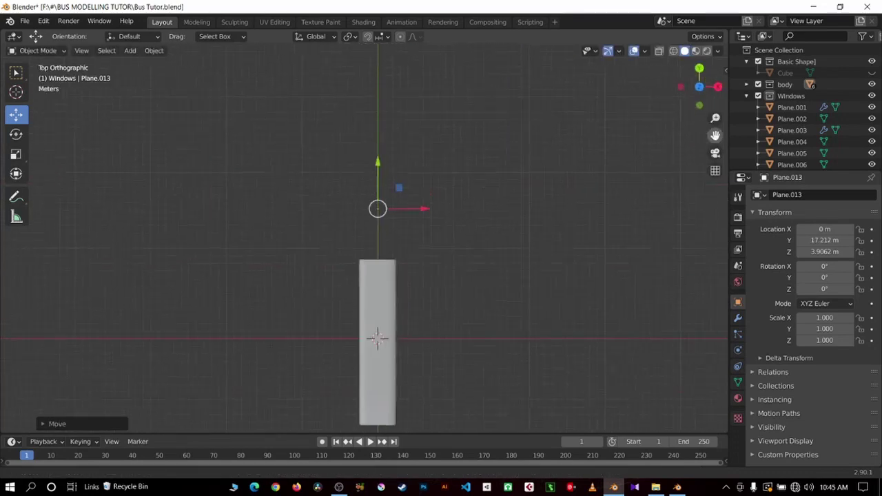
{"action": "scroll", "coordinate": [527, 245], "scroll_direction": "down", "scroll_amount": 4}
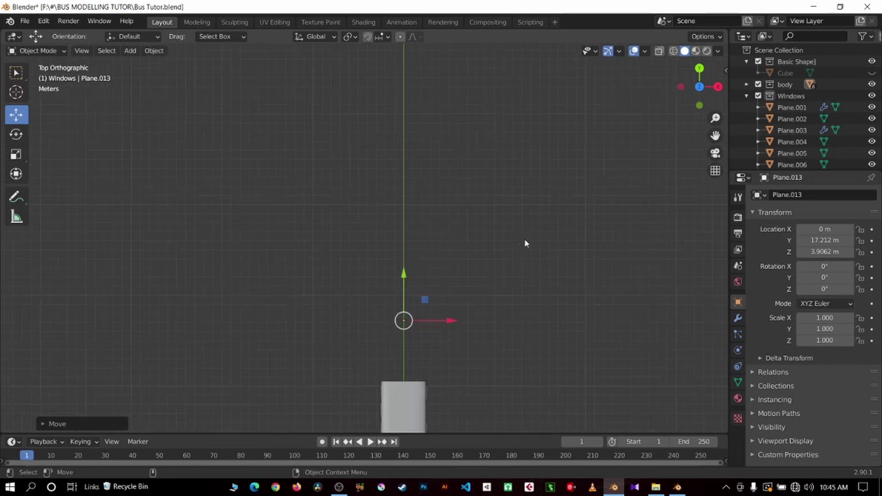
Rotate the copy 90° twice so it is turned -180° and faces backward.
{"action": "type", "text": "r90"}
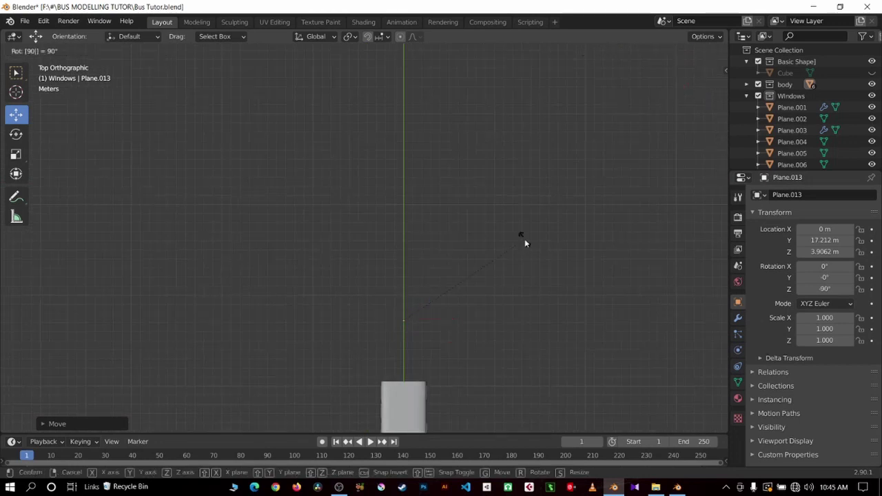
{"action": "key", "text": "Return"}
{"action": "middle_click_drag", "start_coordinate": [571, 264], "coordinate": [541, 247]}
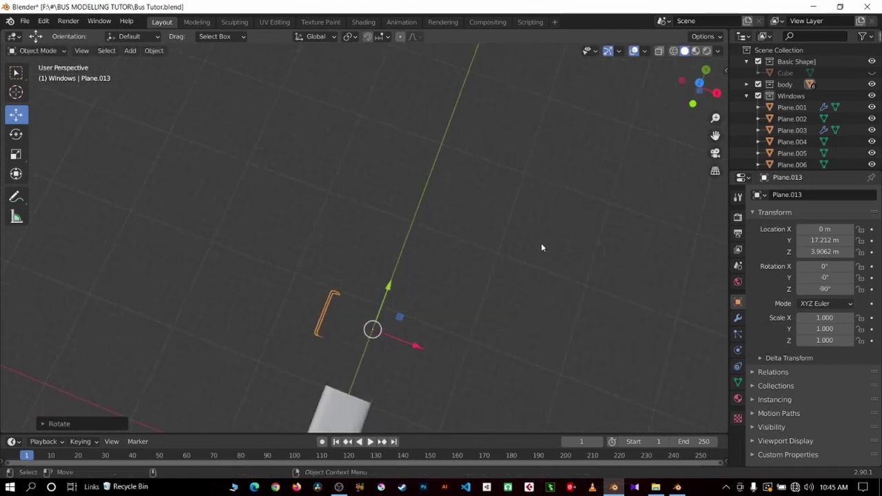
{"action": "key", "text": "KP_7"}
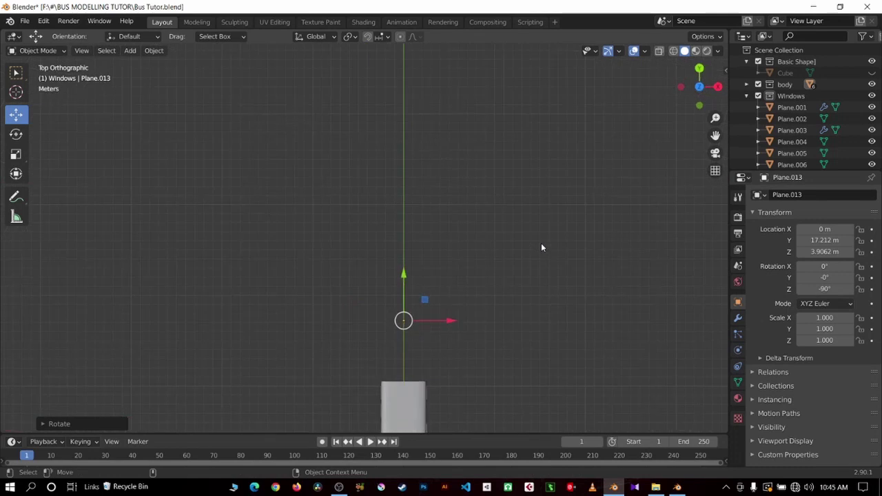
{"action": "type", "text": "r90"}
{"action": "key", "text": "Return"}
{"action": "middle_click_drag", "start_coordinate": [542, 246], "coordinate": [536, 239]}
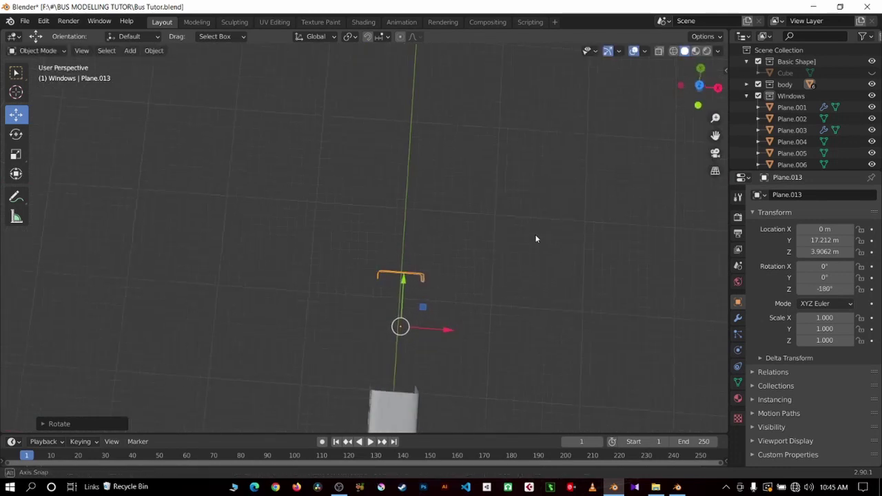
Slide the copy along Y to 6.0785 m against the bus's rear end.
{"action": "key", "text": "KP_3"}
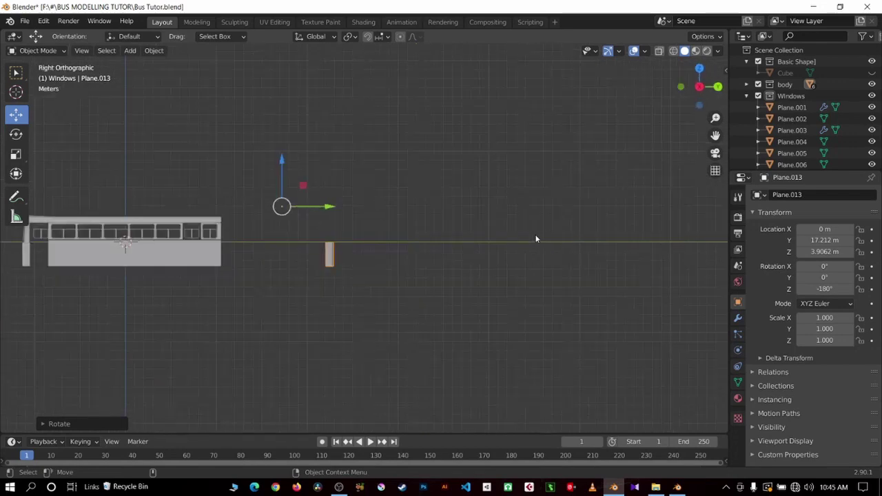
{"action": "scroll", "coordinate": [466, 209], "scroll_direction": "up", "scroll_amount": 4}
{"action": "scroll", "coordinate": [344, 199], "scroll_direction": "down", "scroll_amount": 3}
{"action": "left_click_drag", "start_coordinate": [291, 192], "coordinate": [146, 193]}
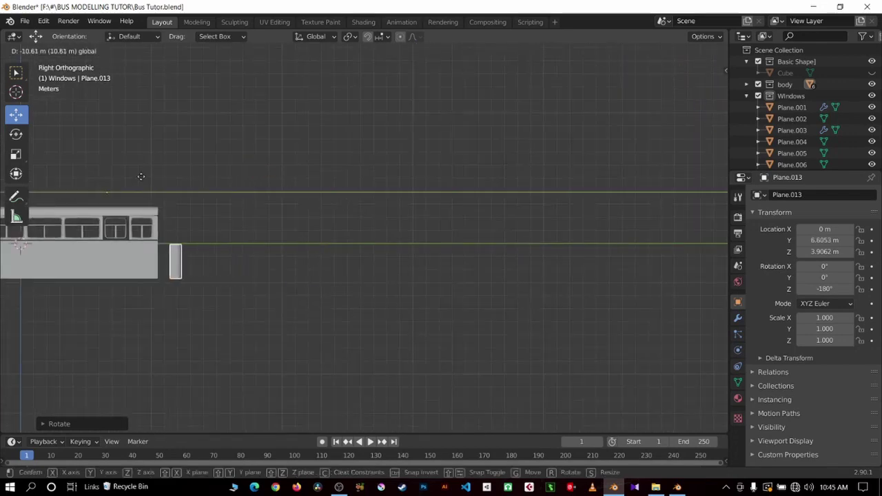
{"action": "left_click_drag", "start_coordinate": [715, 135], "coordinate": [504, 233]}
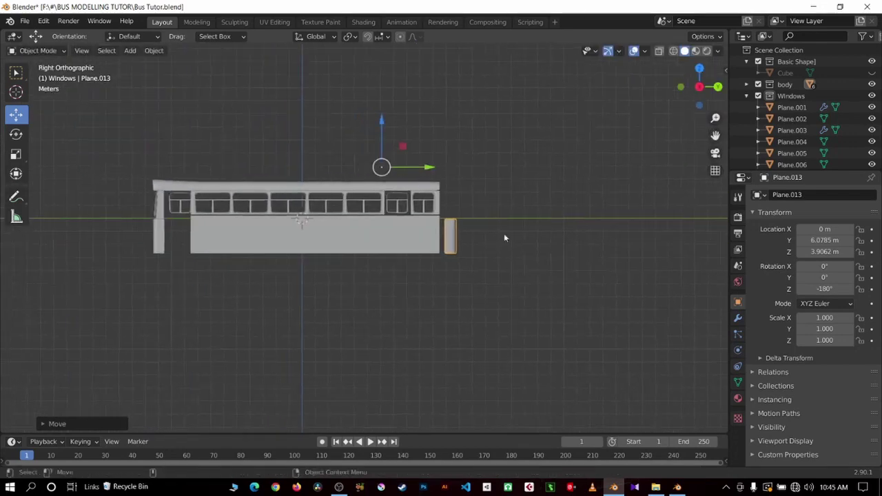
{"action": "mouse_move", "coordinate": [504, 233]}
{"action": "middle_mouse_down"}
{"action": "mouse_move", "coordinate": [465, 250]}
{"action": "mouse_move", "coordinate": [514, 294]}
{"action": "middle_mouse_up"}
{"action": "scroll", "coordinate": [514, 295], "scroll_direction": "up", "scroll_amount": 4}
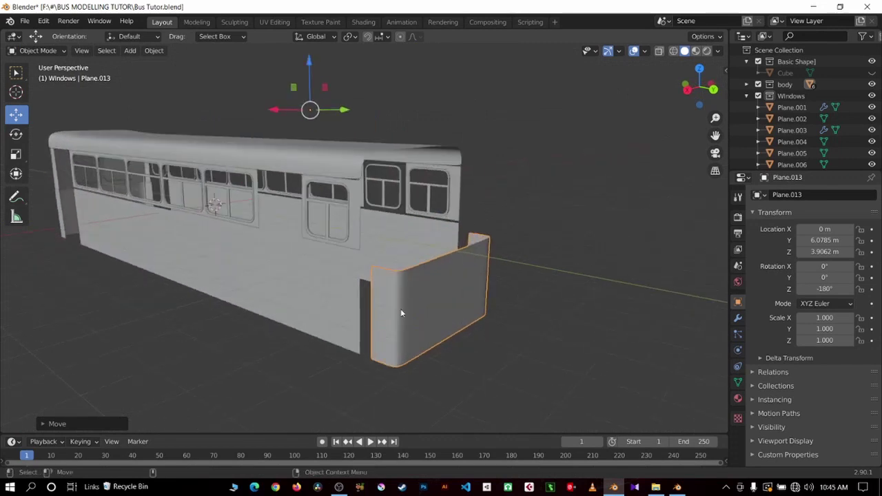
{"action": "scroll", "coordinate": [404, 310], "scroll_direction": "down", "scroll_amount": 4}
{"action": "middle_click_drag", "start_coordinate": [404, 311], "coordinate": [348, 181]}
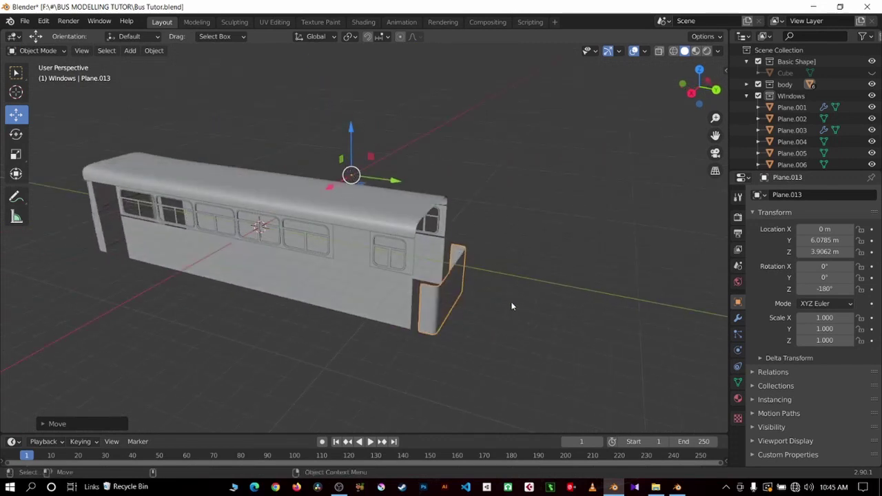
{"action": "scroll", "coordinate": [353, 274], "scroll_direction": "down", "scroll_amount": 2}
{"action": "middle_click_drag", "start_coordinate": [354, 275], "coordinate": [290, 285]}
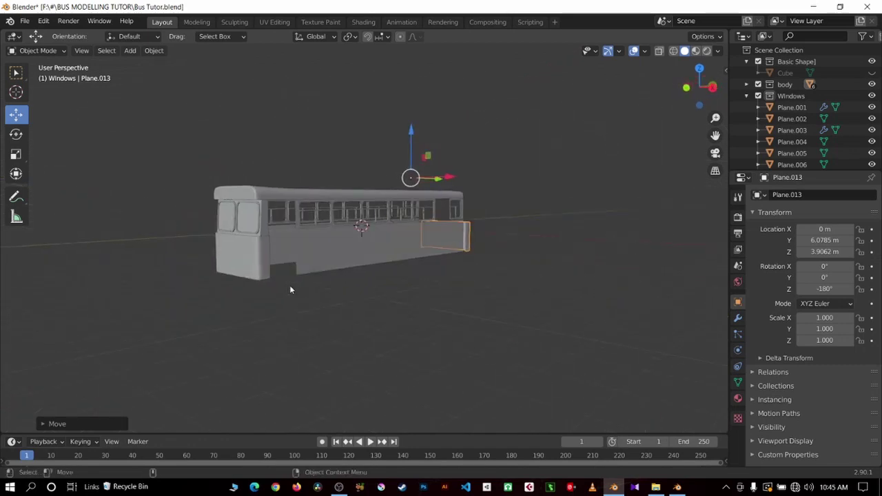
{"action": "scroll", "coordinate": [490, 255], "scroll_direction": "up", "scroll_amount": 4}
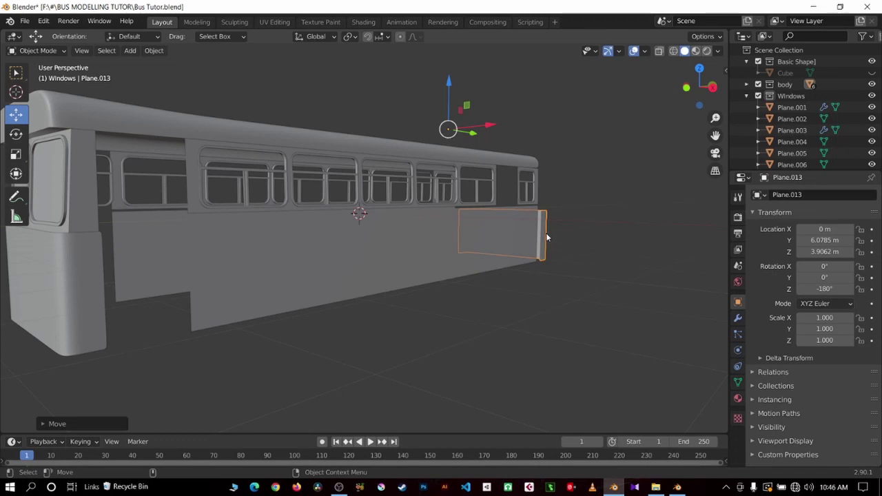
{"action": "key", "text": "KP_3"}
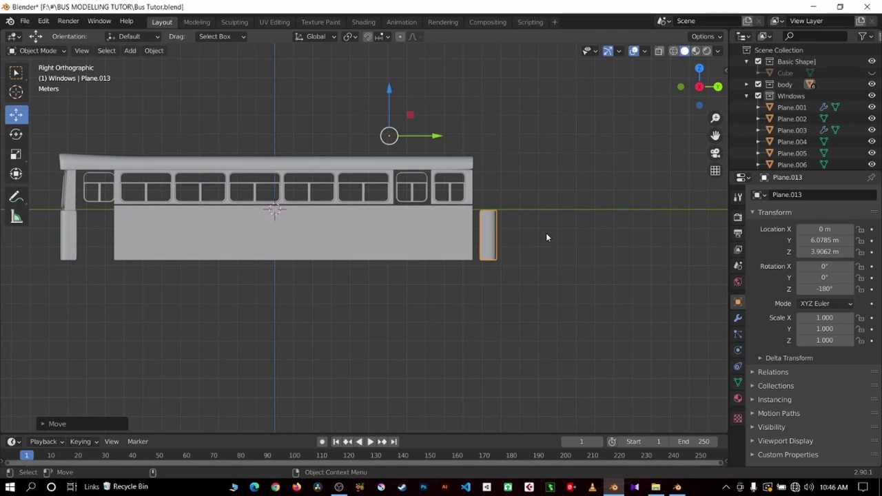
{"action": "middle_click_drag", "start_coordinate": [545, 231], "coordinate": [481, 253]}
{"action": "scroll", "coordinate": [480, 253], "scroll_direction": "up", "scroll_amount": 3}
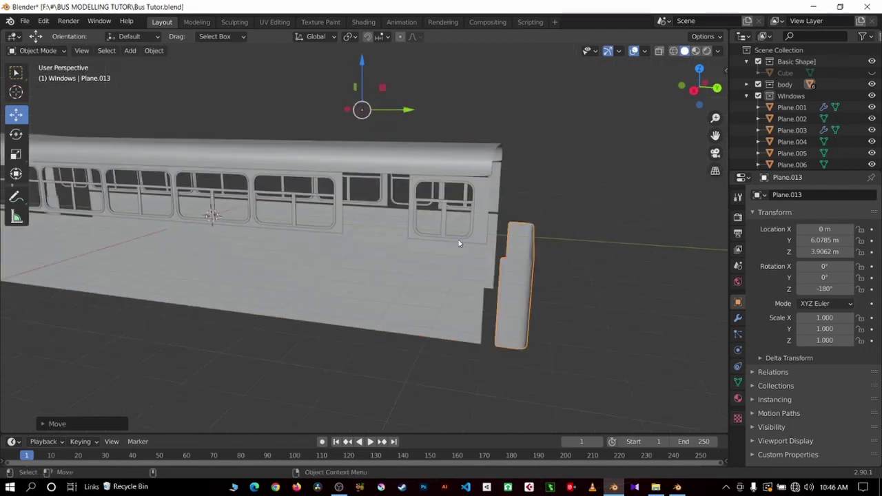
{"action": "left_click", "coordinate": [458, 242]}
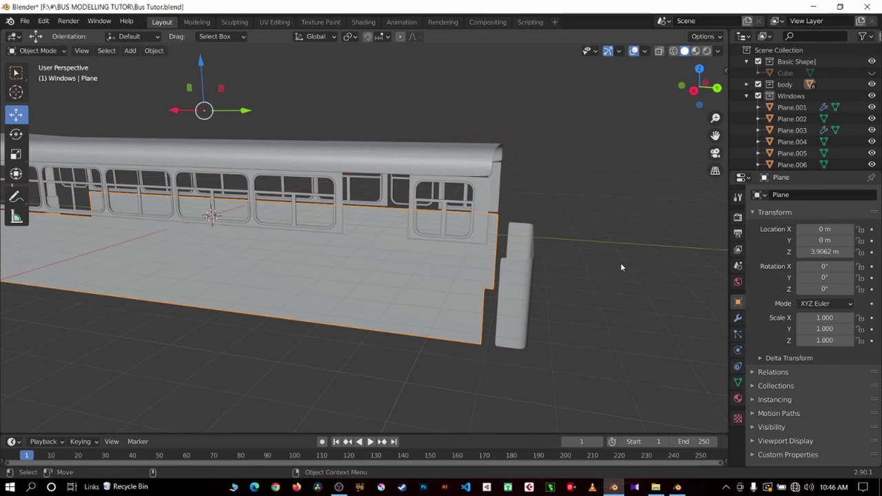
Move the rear corner piece Plane.013 along Y to 5.0297 m, flush with the body.
{"action": "left_click", "coordinate": [609, 222]}
{"action": "middle_click_drag", "start_coordinate": [608, 223], "coordinate": [524, 263]}
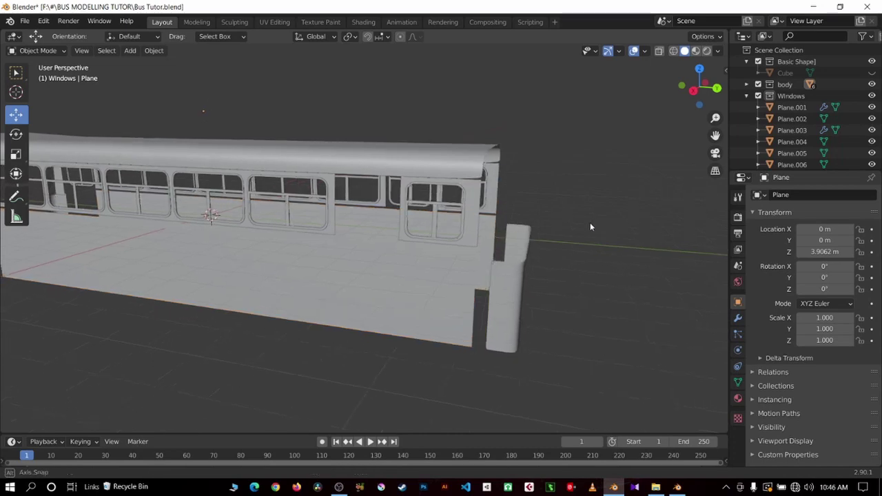
{"action": "left_click", "coordinate": [512, 269]}
{"action": "key", "text": "KP_3"}
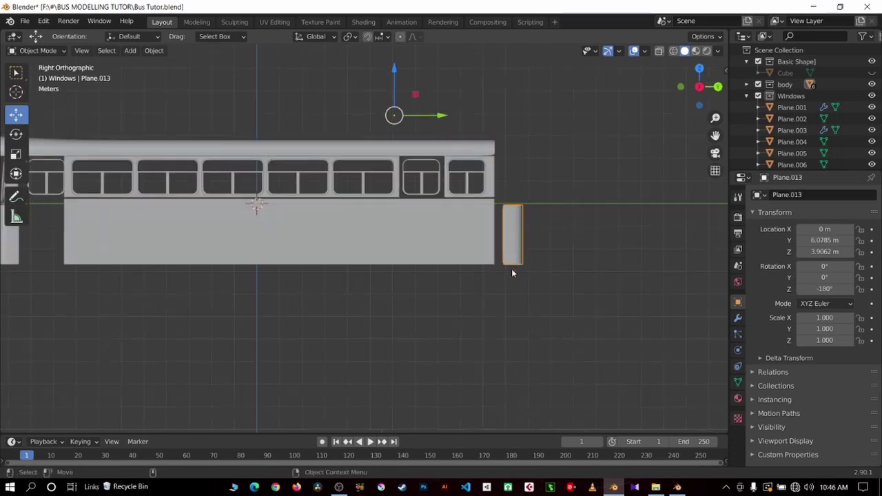
{"action": "middle_click_drag", "start_coordinate": [713, 137], "coordinate": [617, 152], "text": "shift"}
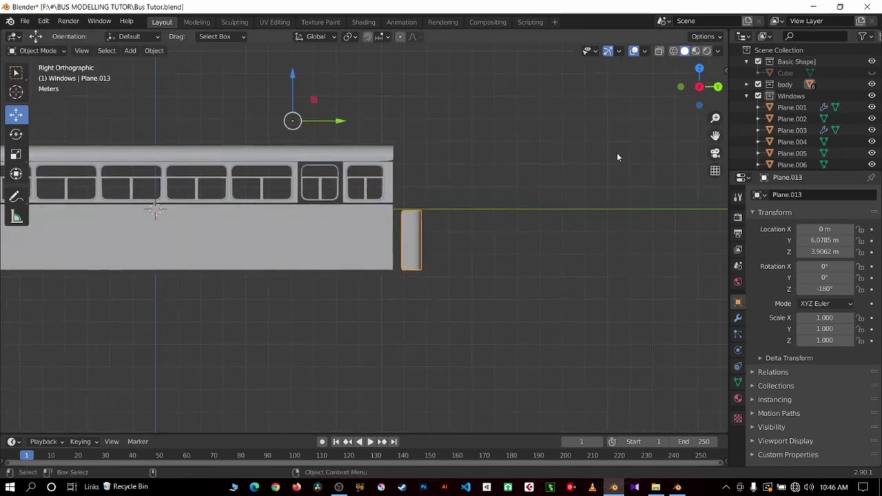
{"action": "scroll", "coordinate": [536, 174], "scroll_direction": "up", "scroll_amount": 4}
{"action": "key", "text": "g"}
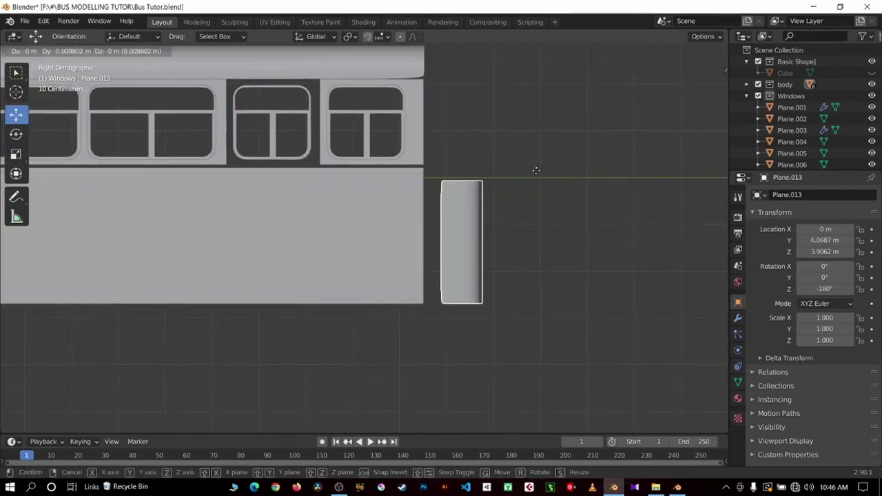
{"action": "key", "text": "y"}
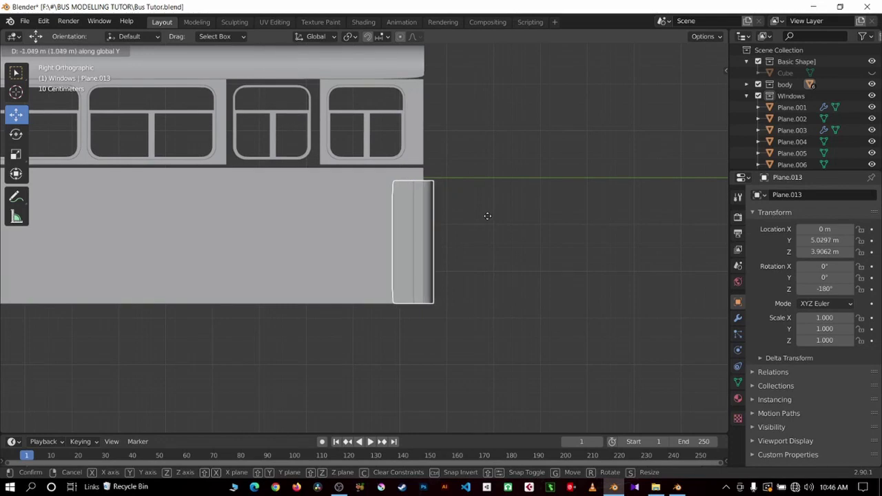
{"action": "left_click", "coordinate": [487, 220]}
Check the body and window panels, then select the window frame at the bus end.
{"action": "left_click", "coordinate": [377, 187]}
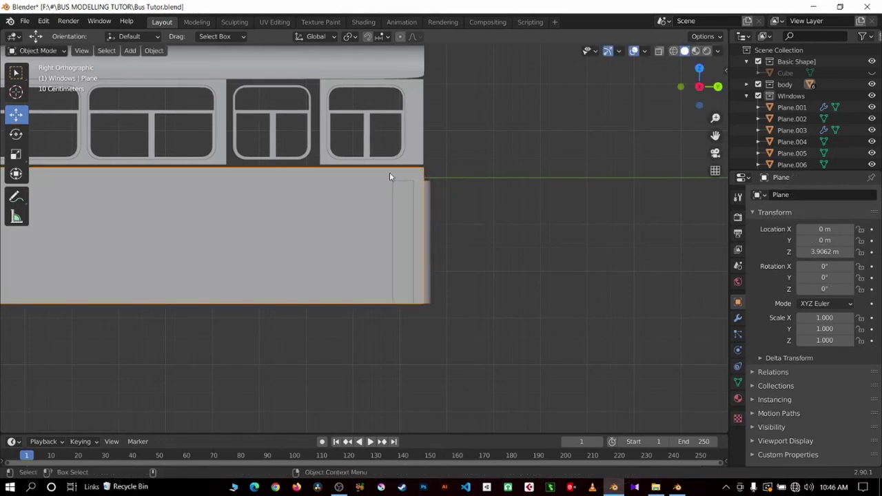
{"action": "left_click", "coordinate": [426, 129]}
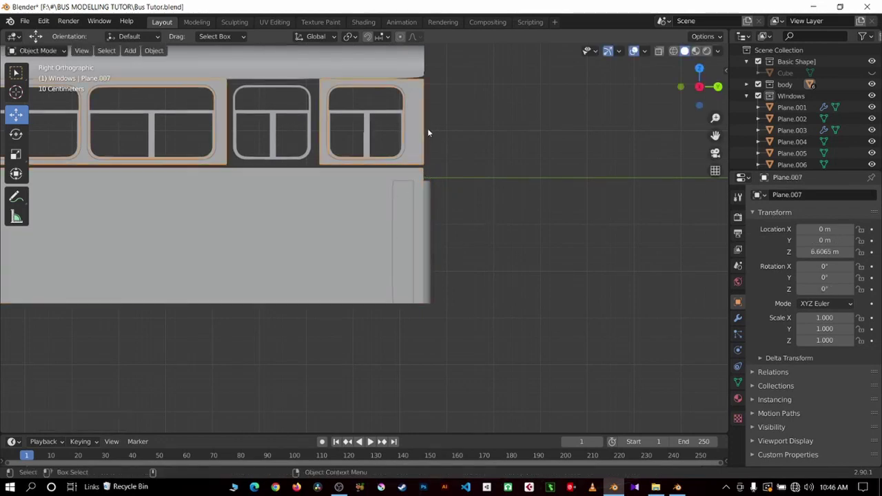
{"action": "left_click_drag", "start_coordinate": [715, 136], "coordinate": [611, 166]}
{"action": "scroll", "coordinate": [611, 166], "scroll_direction": "down", "scroll_amount": 3}
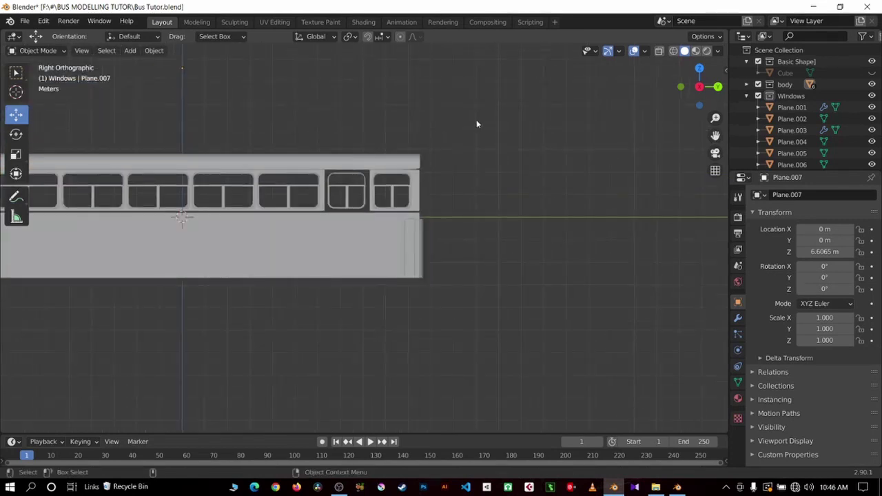
{"action": "mouse_move", "coordinate": [476, 119]}
{"action": "middle_mouse_down"}
{"action": "mouse_move", "coordinate": [483, 136]}
{"action": "mouse_move", "coordinate": [407, 164]}
{"action": "middle_mouse_up"}
{"action": "mouse_move", "coordinate": [439, 167]}
{"action": "middle_mouse_down"}
{"action": "mouse_move", "coordinate": [398, 169]}
{"action": "mouse_move", "coordinate": [390, 184]}
{"action": "middle_mouse_up"}
{"action": "left_click", "coordinate": [109, 353]}
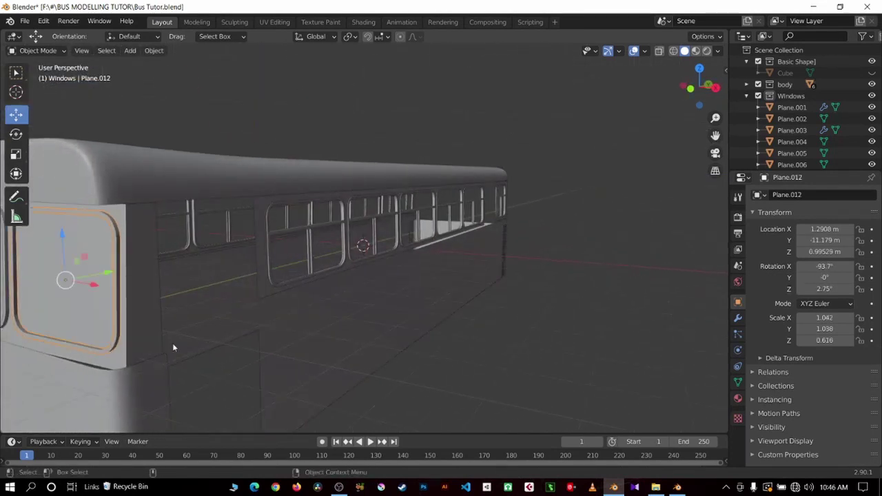
Duplicate the end window frame and move the copy along Y.
{"action": "key", "text": "shift+d"}
{"action": "right_click", "coordinate": [160, 282]}
{"action": "key", "text": "g"}
{"action": "key", "text": "y"}
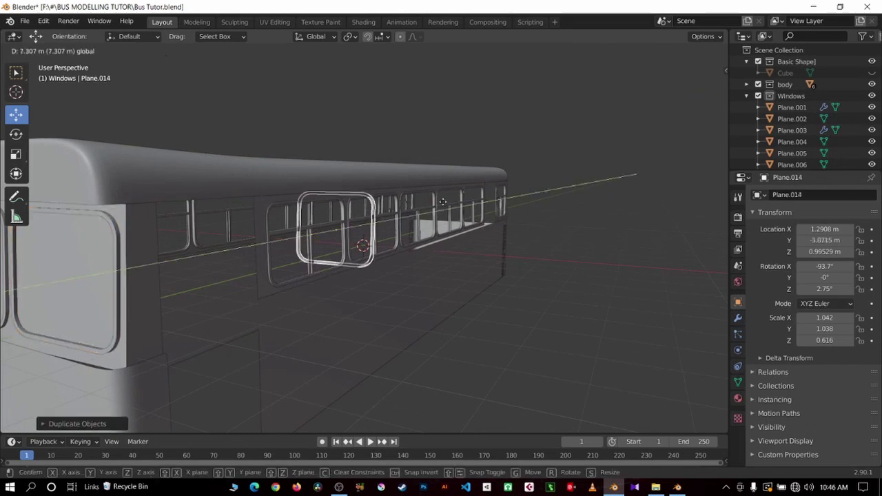
{"action": "left_click", "coordinate": [585, 162]}
{"action": "key", "text": "KP_7"}
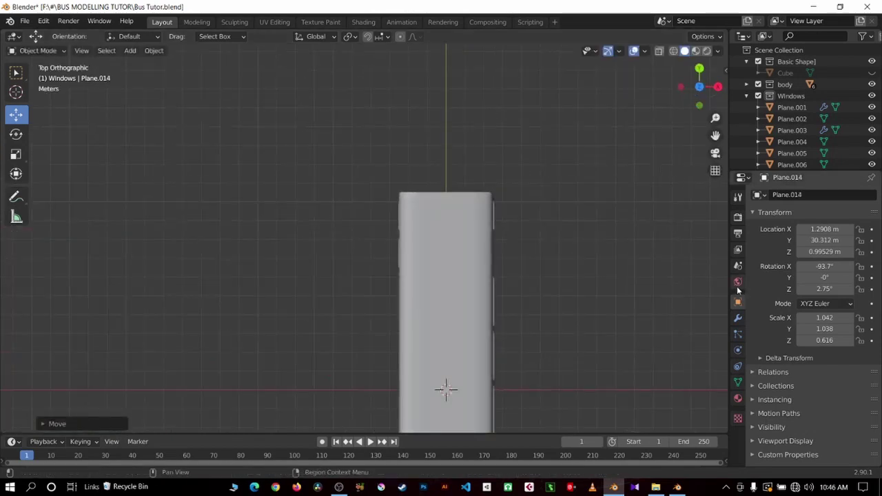
Set the copy's X, Y and Z rotation to 0 in the N-panel.
{"action": "left_click", "coordinate": [825, 289]}
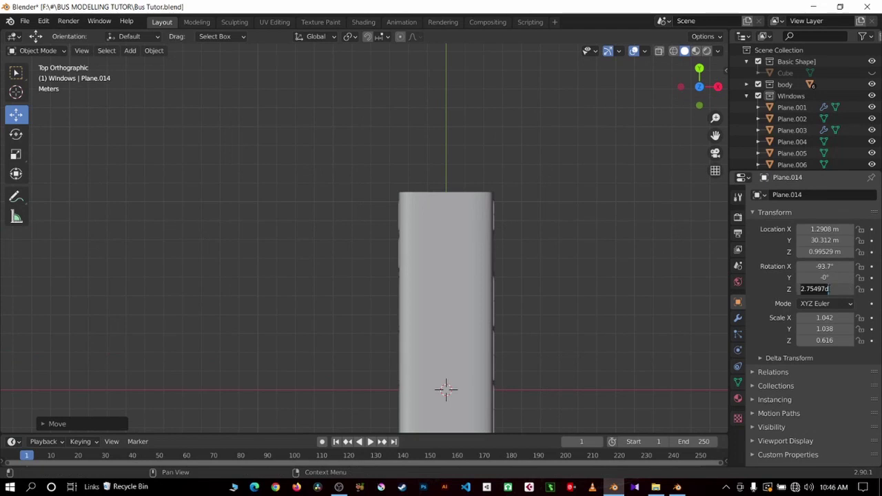
{"action": "type", "text": "0"}
{"action": "key", "text": "Return"}
{"action": "left_click", "coordinate": [827, 266]}
{"action": "type", "text": "0"}
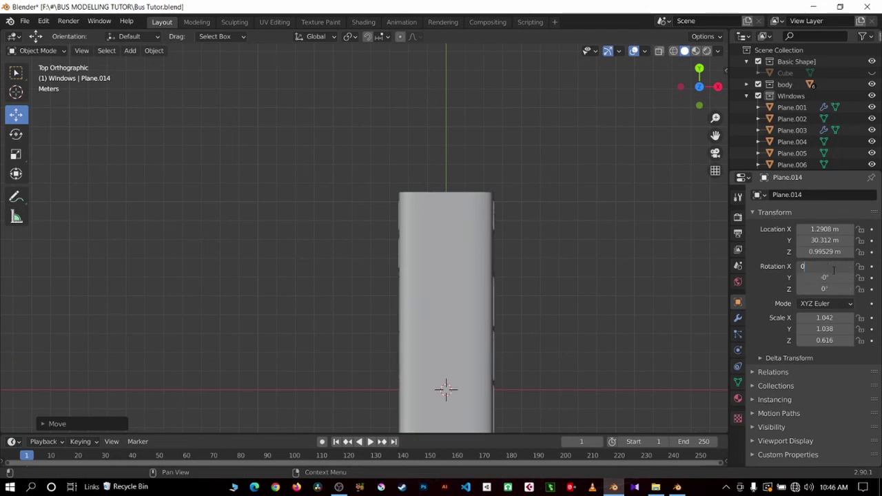
{"action": "key", "text": "Return"}
{"action": "left_click", "coordinate": [837, 279]}
{"action": "key", "text": "Return"}
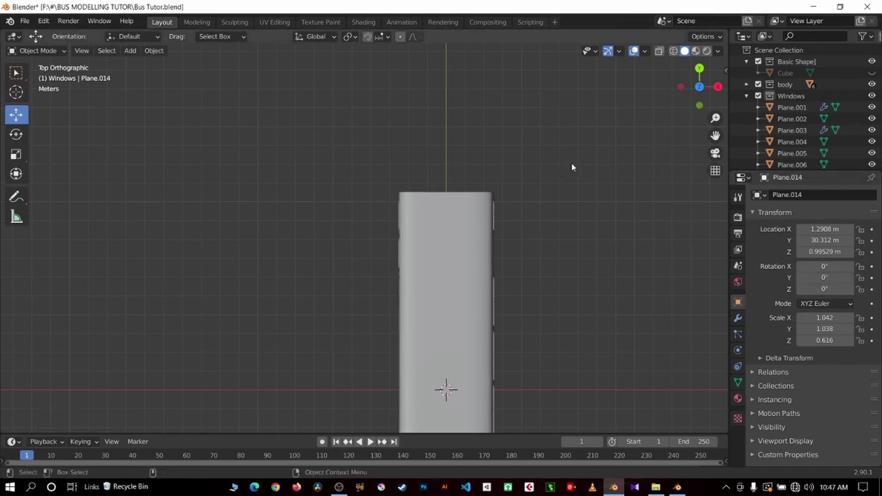
Position the copied frame on the bus centreline near the opposite end.
{"action": "scroll", "coordinate": [572, 162], "scroll_direction": "down", "scroll_amount": 4}
{"action": "scroll", "coordinate": [455, 111], "scroll_direction": "down", "scroll_amount": 3}
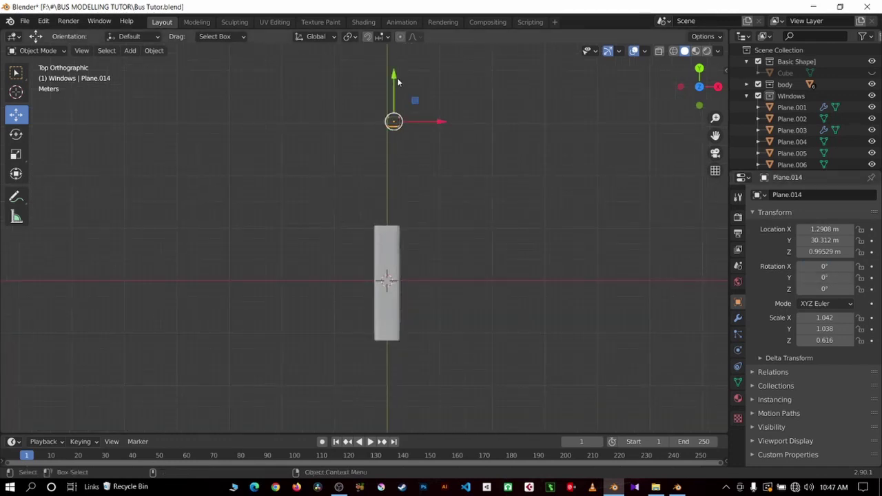
{"action": "left_click_drag", "start_coordinate": [397, 81], "coordinate": [397, 145]}
{"action": "scroll", "coordinate": [499, 144], "scroll_direction": "up", "scroll_amount": 5}
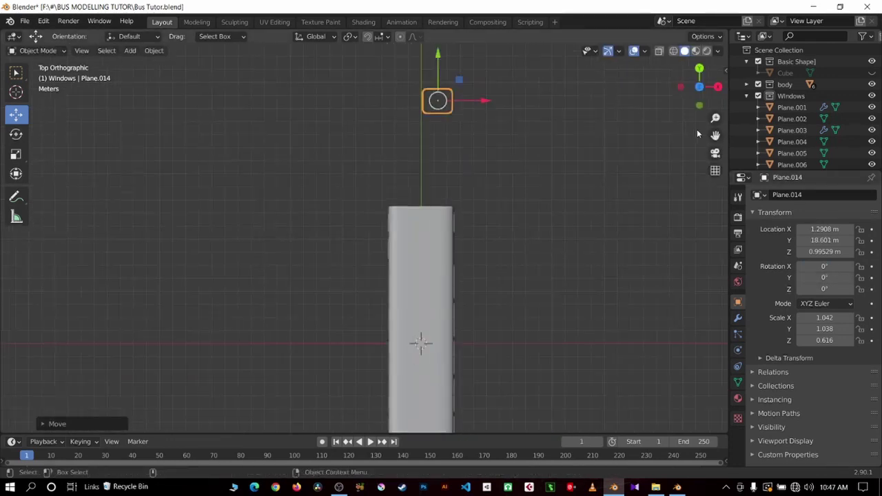
{"action": "left_click_drag", "start_coordinate": [716, 135], "coordinate": [693, 179]}
{"action": "left_click_drag", "start_coordinate": [462, 145], "coordinate": [444, 145]}
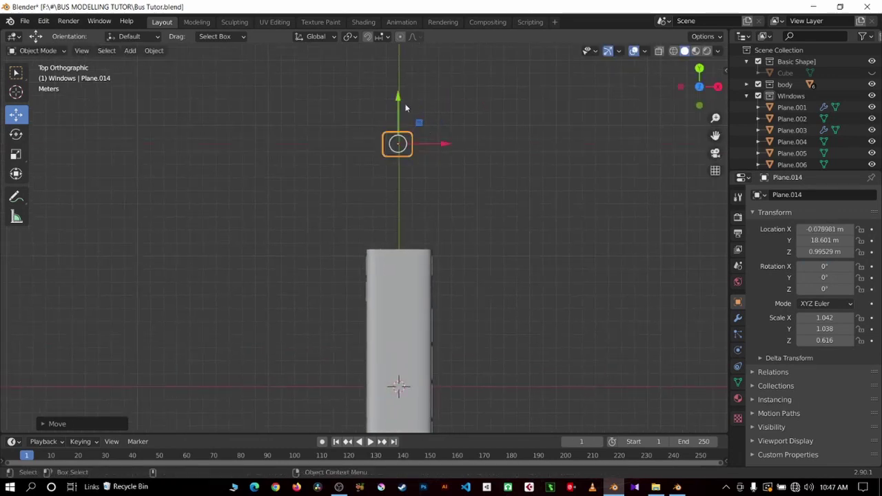
{"action": "left_click_drag", "start_coordinate": [406, 108], "coordinate": [451, 187]}
{"action": "scroll", "coordinate": [450, 193], "scroll_direction": "up", "scroll_amount": 5}
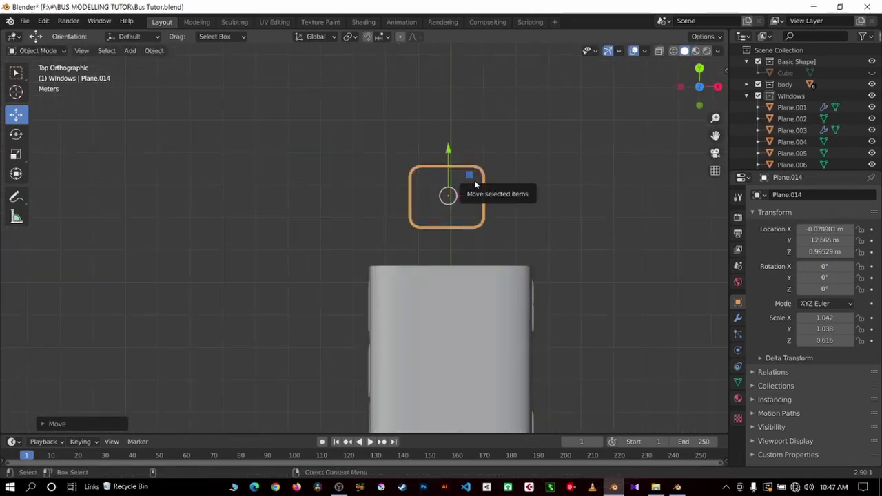
Stand the frame upright with rx90 and slide it to Y 10.463 m against the bus end.
{"action": "key", "text": "KP_3"}
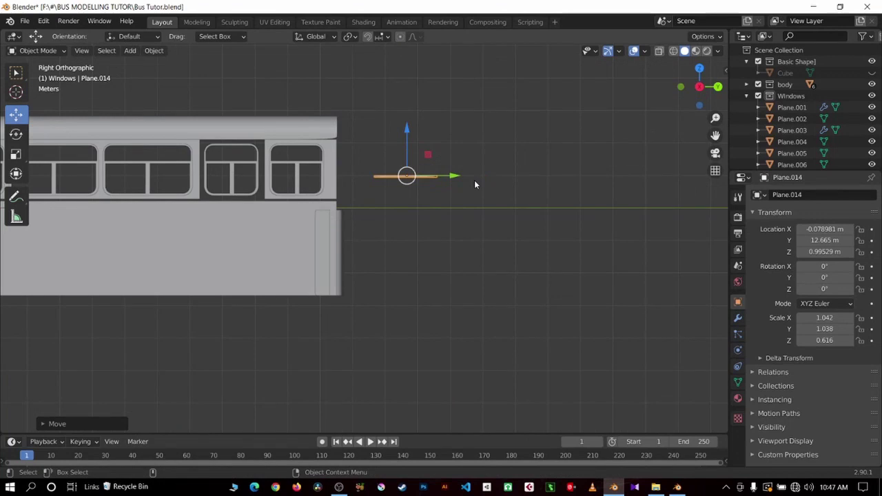
{"action": "type", "text": "rx90"}
{"action": "key", "text": "Return"}
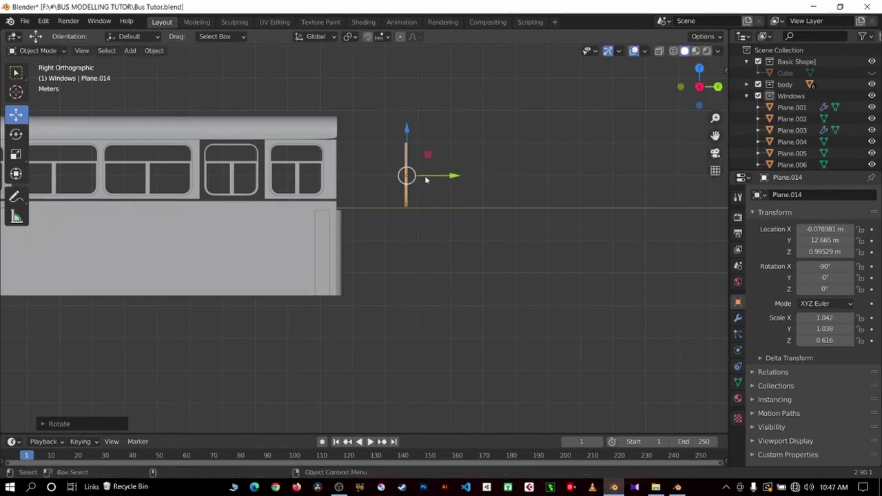
{"action": "left_click_drag", "start_coordinate": [425, 178], "coordinate": [372, 169]}
{"action": "scroll", "coordinate": [376, 170], "scroll_direction": "up", "scroll_amount": 4}
{"action": "key", "text": "KP_1"}
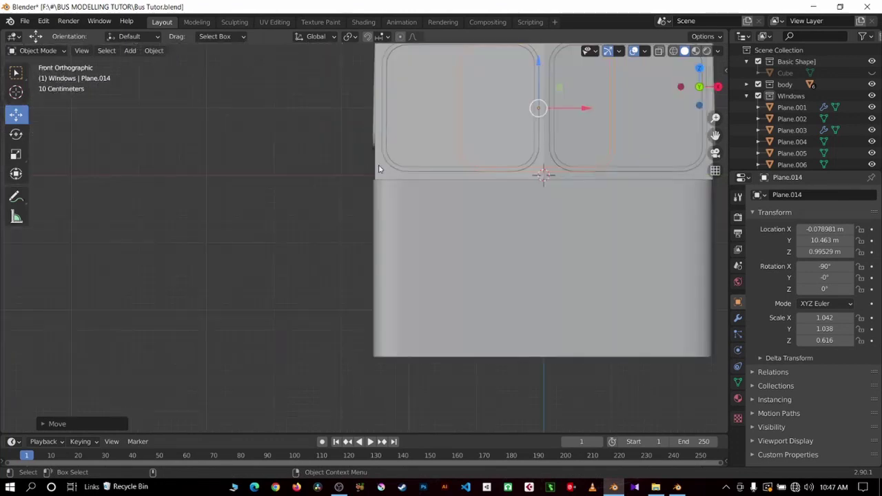
{"action": "key", "text": "ctrl+KP_1"}
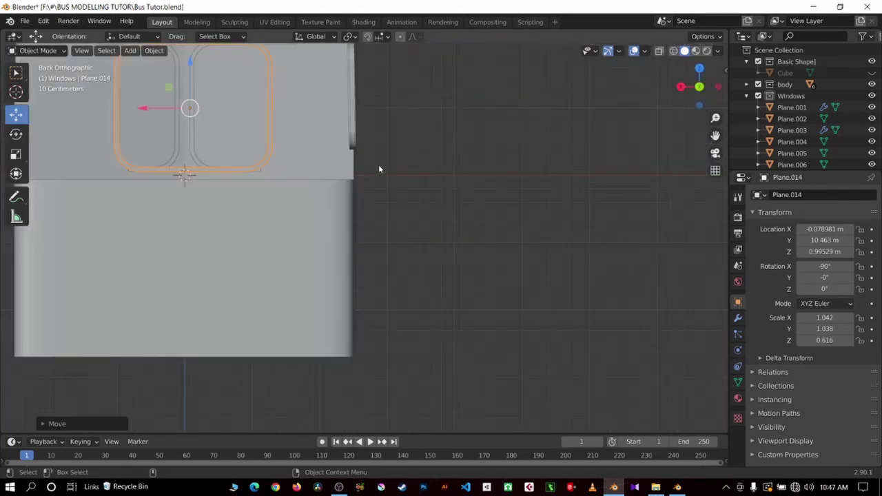
{"action": "left_click_drag", "start_coordinate": [715, 135], "coordinate": [715, 135]}
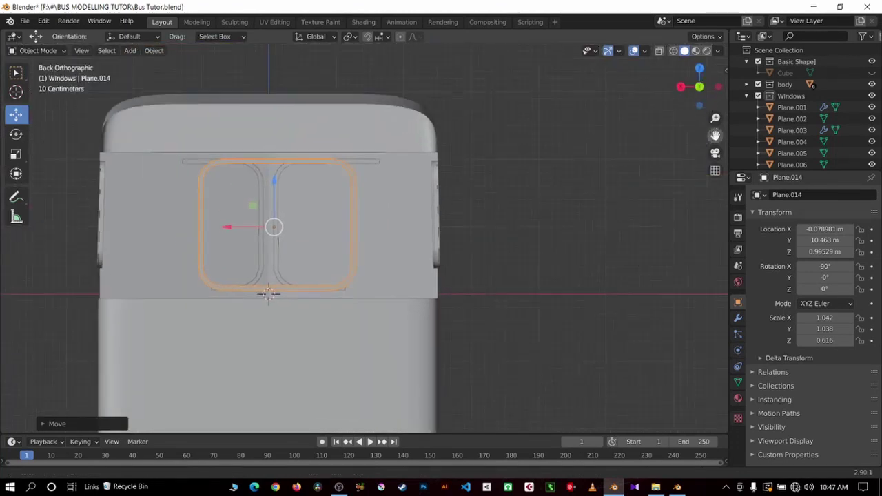
{"action": "scroll", "coordinate": [577, 148], "scroll_direction": "up", "scroll_amount": 2}
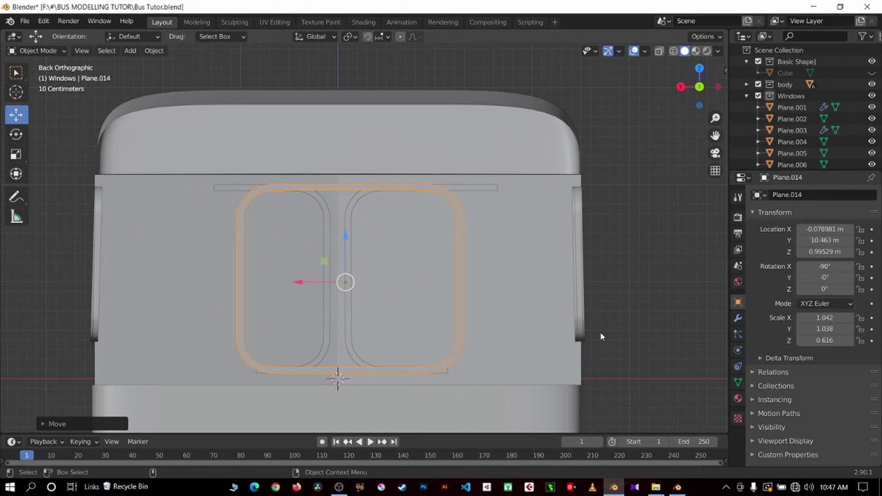
{"action": "left_click_drag", "start_coordinate": [296, 282], "coordinate": [291, 286]}
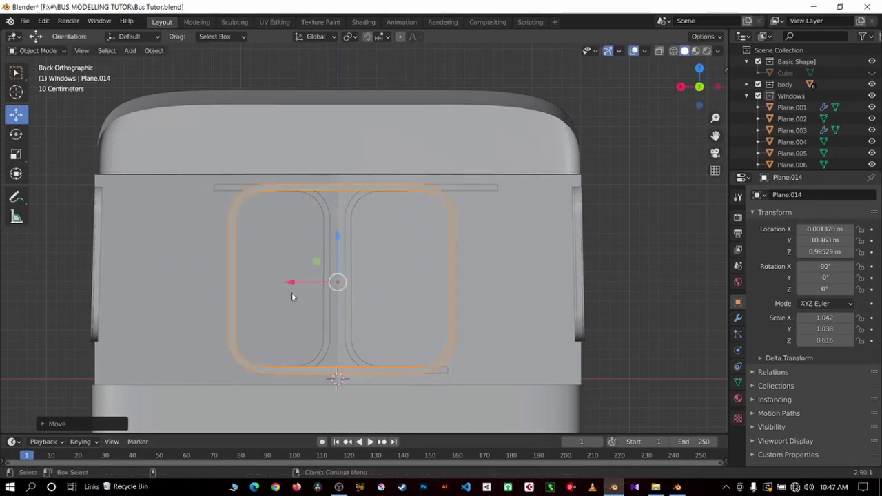
{"action": "middle_click_drag", "start_coordinate": [458, 275], "coordinate": [472, 293]}
{"action": "key", "text": "KP_3"}
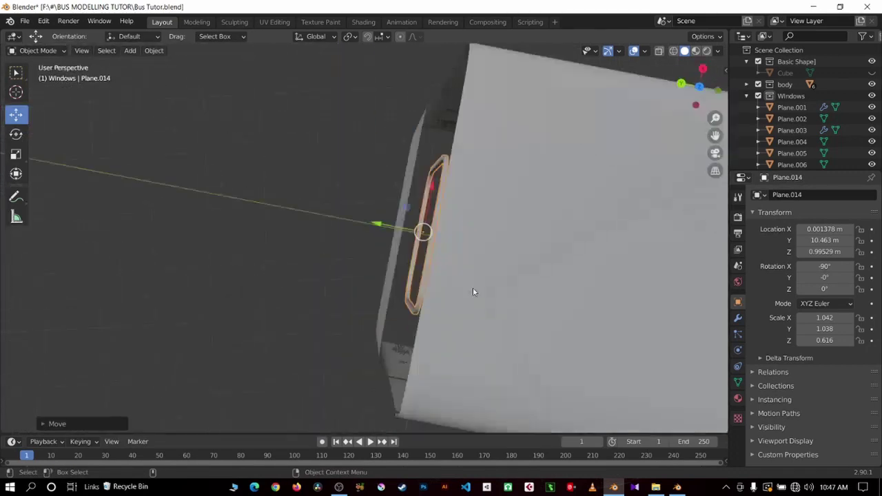
Inspect the bus from the right, top, underside and front, then orbit around the side windows.
{"action": "key", "text": "KP_3"}
{"action": "key", "text": "KP_7"}
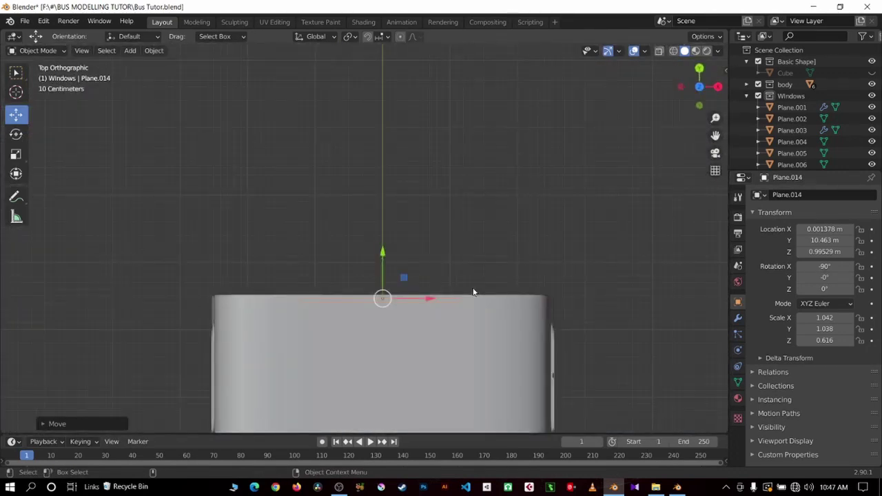
{"action": "key", "text": "ctrl+KP_7"}
{"action": "key", "text": "KP_1"}
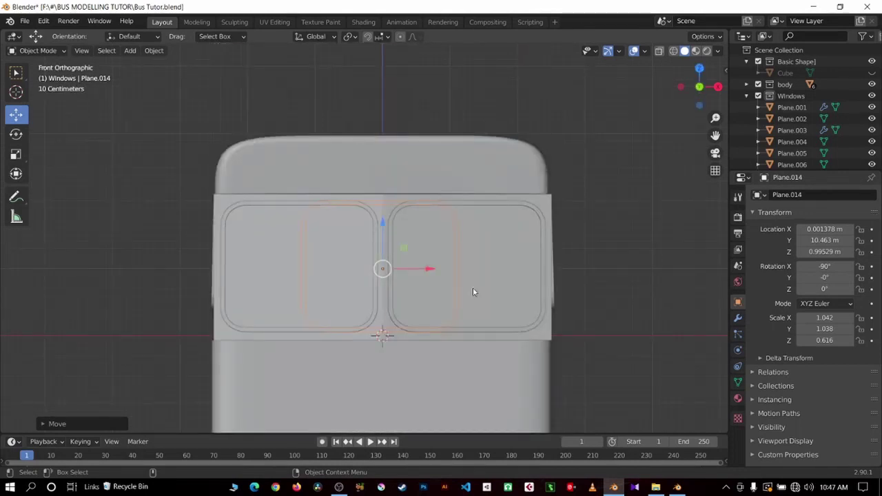
{"action": "key", "text": "KP_3"}
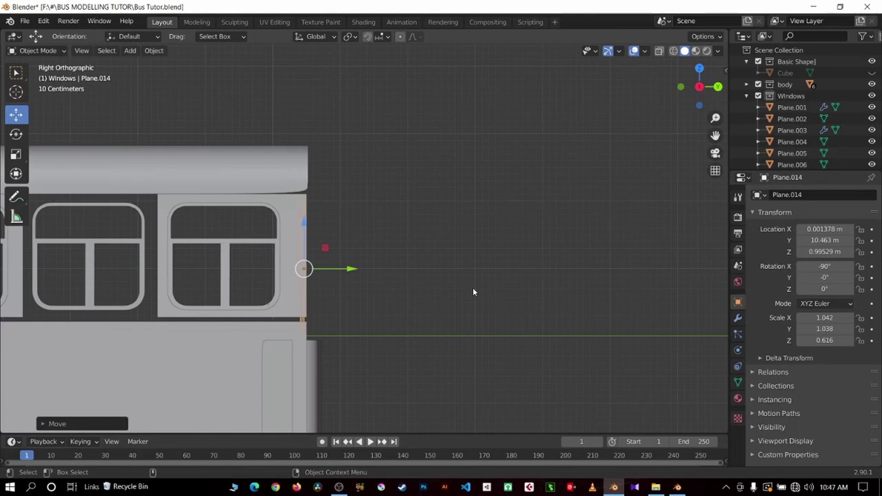
{"action": "key", "text": "KP_1"}
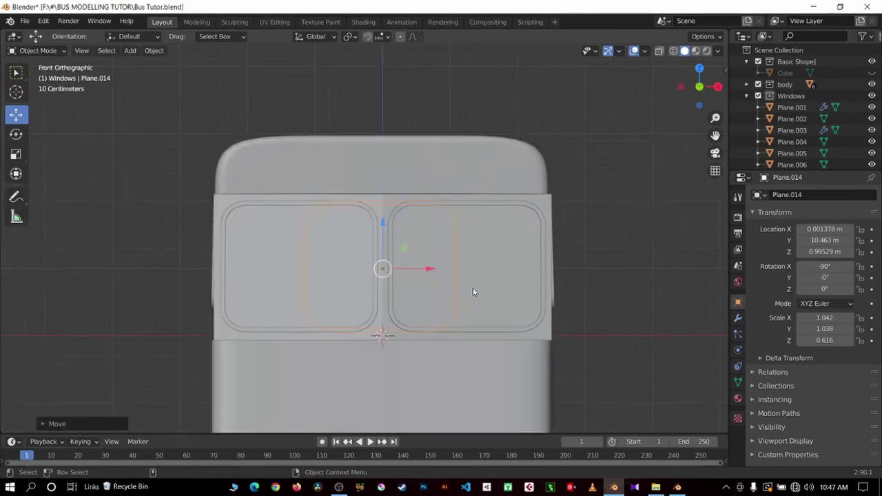
{"action": "key", "text": "KP_3"}
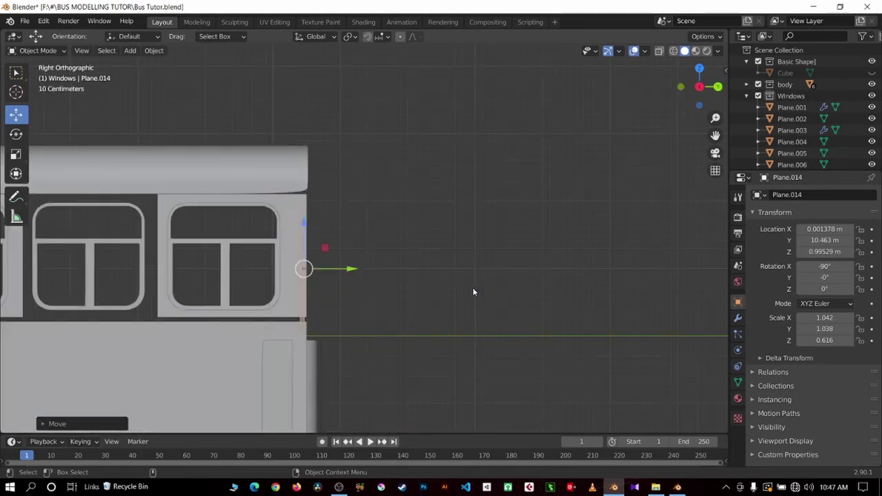
{"action": "key", "text": "KP_7"}
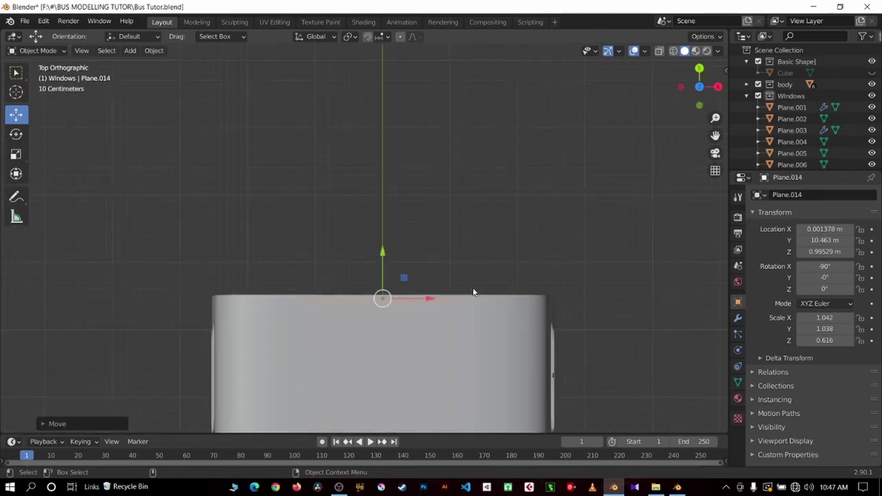
{"action": "key", "text": "KP_8"}
{"action": "key", "text": "KP_4"}
{"action": "key", "text": "KP_4"}
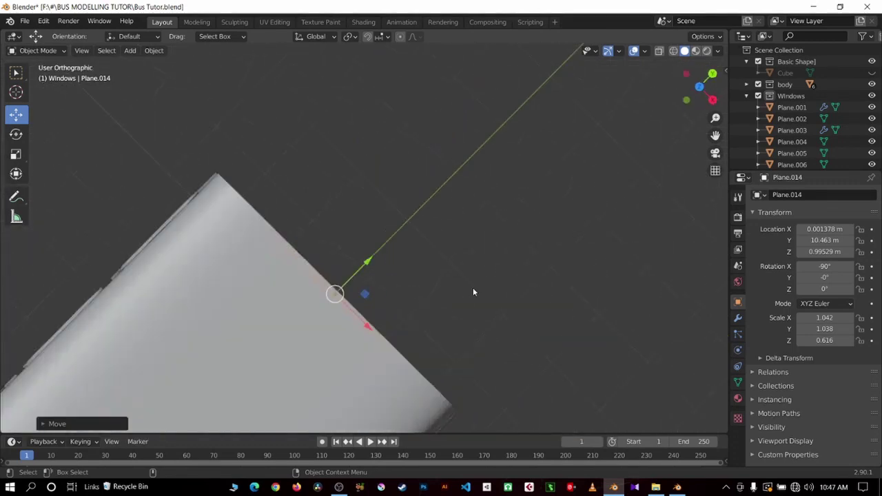
{"action": "key", "text": "KP_8"}
{"action": "key", "text": "KP_8"}
{"action": "key", "text": "KP_8"}
{"action": "key", "text": "KP_8"}
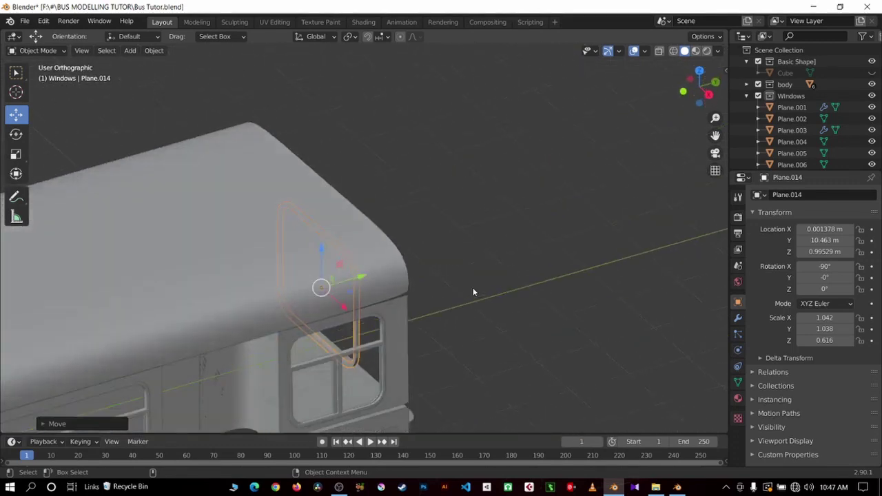
{"action": "key", "text": "KP_8"}
{"action": "key", "text": "KP_5"}
{"action": "key", "text": "KP_4"}
{"action": "key", "text": "KP_4"}
{"action": "key", "text": "KP_4"}
{"action": "key", "text": "KP_4"}
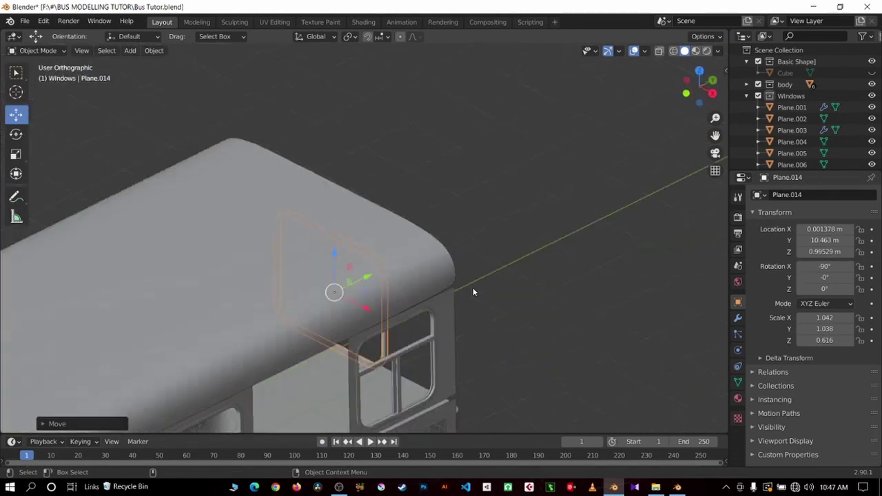
{"action": "key", "text": "KP_4"}
{"action": "key", "text": "KP_8"}
{"action": "key", "text": "KP_4"}
{"action": "key", "text": "KP_2"}
{"action": "key", "text": "KP_4"}
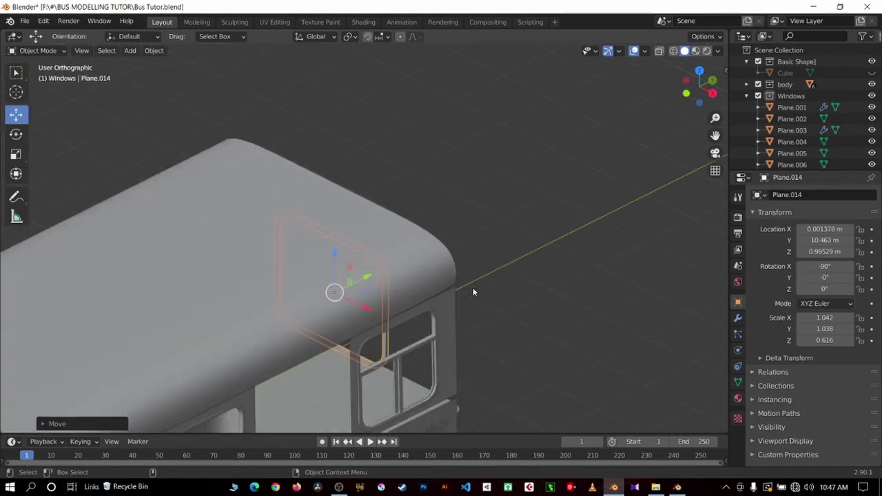
Check the bus in front, back, right, left, top and underside orthographic views.
{"action": "key", "text": "KP_3"}
{"action": "key", "text": "KP_8"}
{"action": "key", "text": "KP_8"}
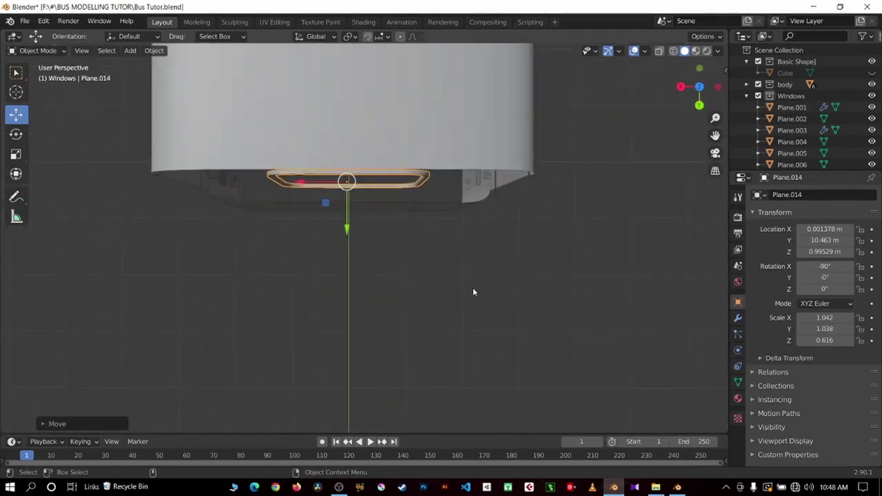
{"action": "key", "text": "KP_5"}
{"action": "key", "text": "KP_1"}
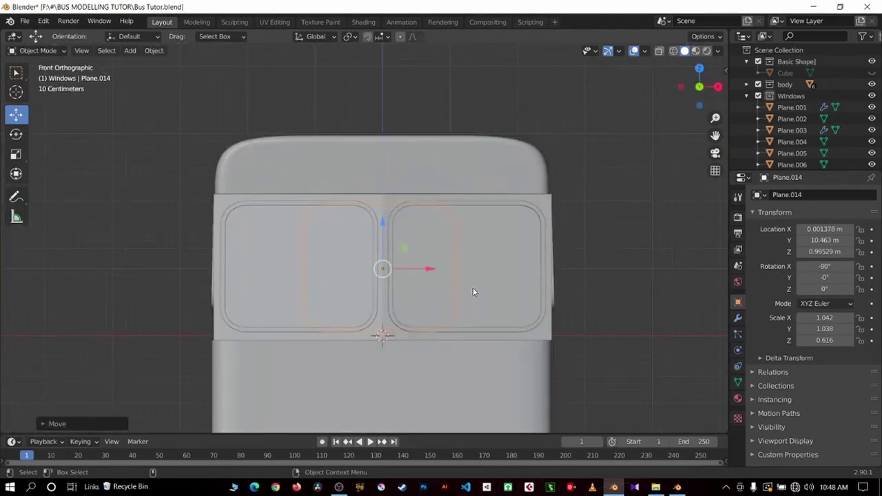
{"action": "key", "text": "KP_3"}
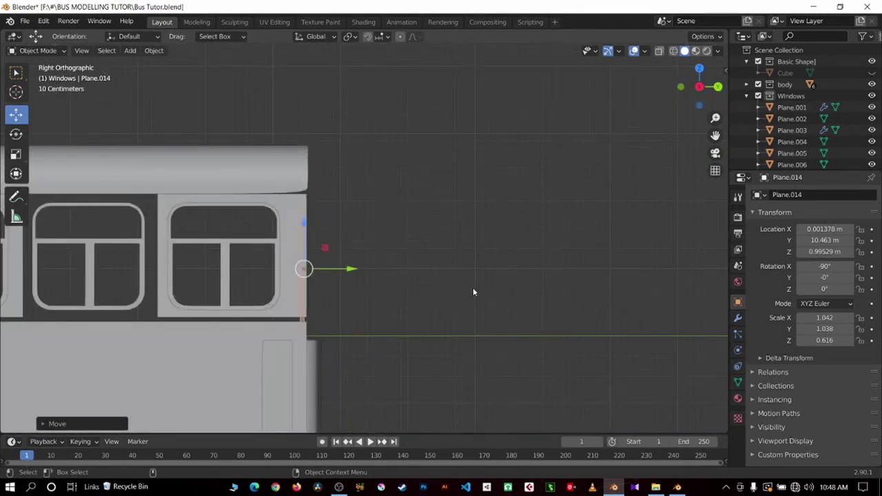
{"action": "key", "text": "KP_7"}
{"action": "key", "text": "KP_1"}
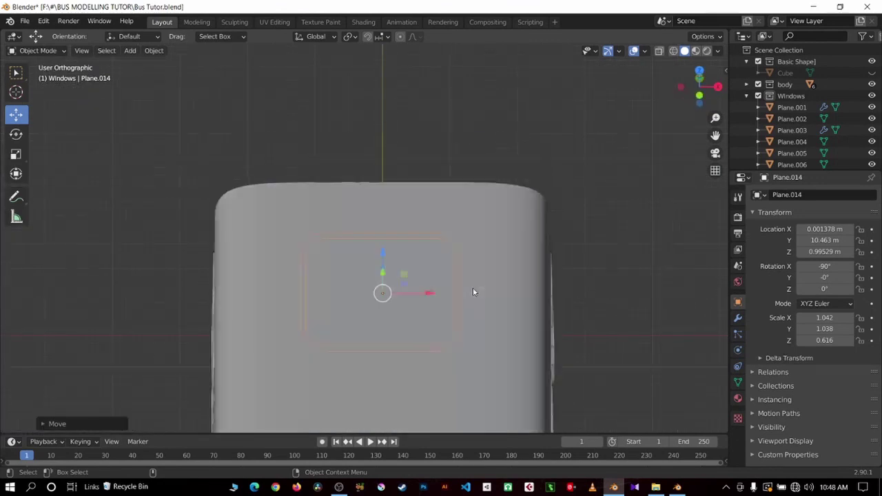
{"action": "key", "text": "KP_3"}
{"action": "key", "text": "KP_1"}
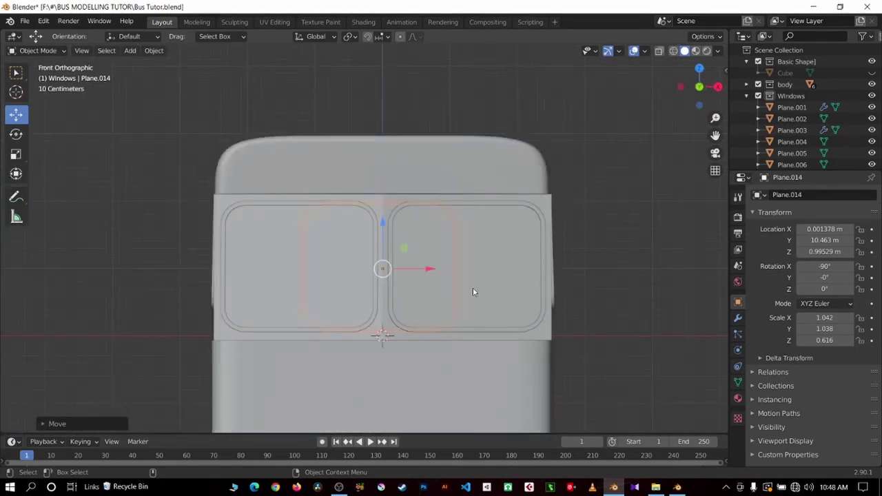
{"action": "key", "text": "ctrl+KP_1"}
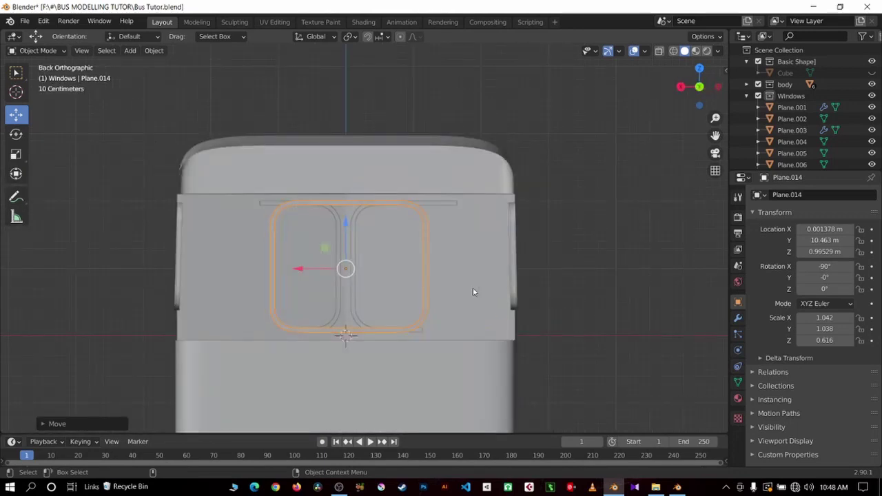
{"action": "key", "text": "KP_1"}
{"action": "key", "text": "KP_3"}
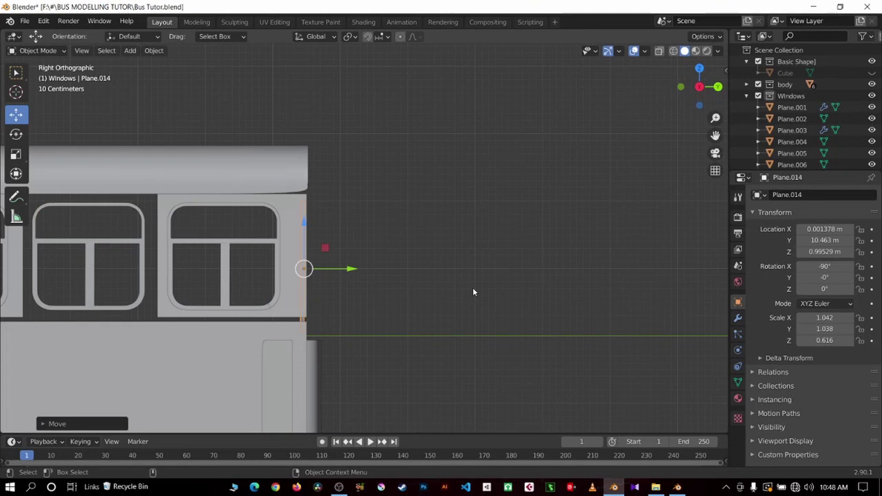
{"action": "key", "text": "ctrl+KP_3"}
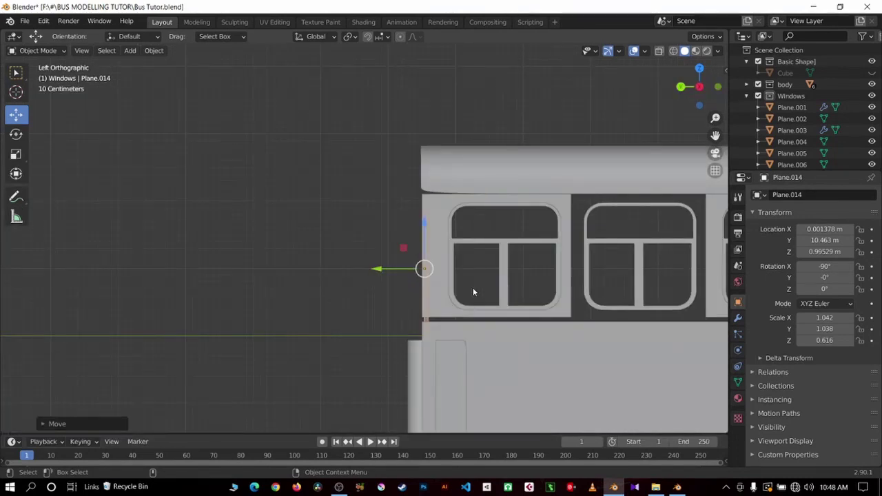
{"action": "key", "text": "KP_7"}
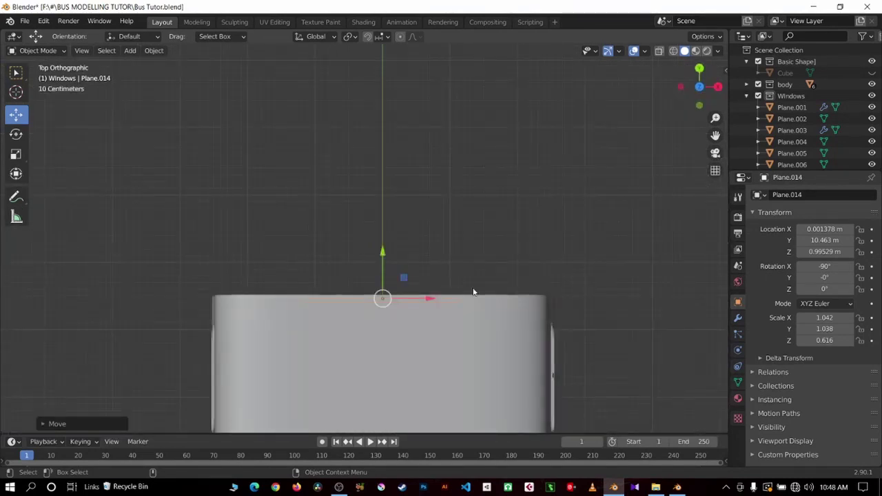
{"action": "key", "text": "KP_3"}
{"action": "key", "text": "KP_7"}
{"action": "key", "text": "ctrl+KP_7"}
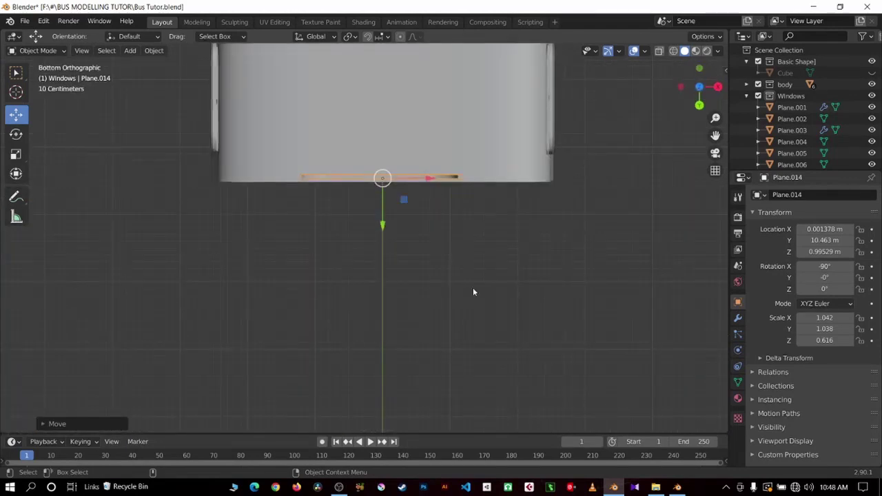
View the rear window frame Plane.014 from behind and open it in Edit Mode.
{"action": "key", "text": "KP_8"}
{"action": "key", "text": "KP_8"}
{"action": "key", "text": "KP_8"}
{"action": "key", "text": "KP_8"}
{"action": "key", "text": "KP_8"}
{"action": "key", "text": "KP_8"}
{"action": "key", "text": "ctrl+KP_7"}
{"action": "key", "text": "KP_2"}
{"action": "key", "text": "KP_3"}
{"action": "key", "text": "KP_7"}
{"action": "key", "text": "ctrl+KP_7"}
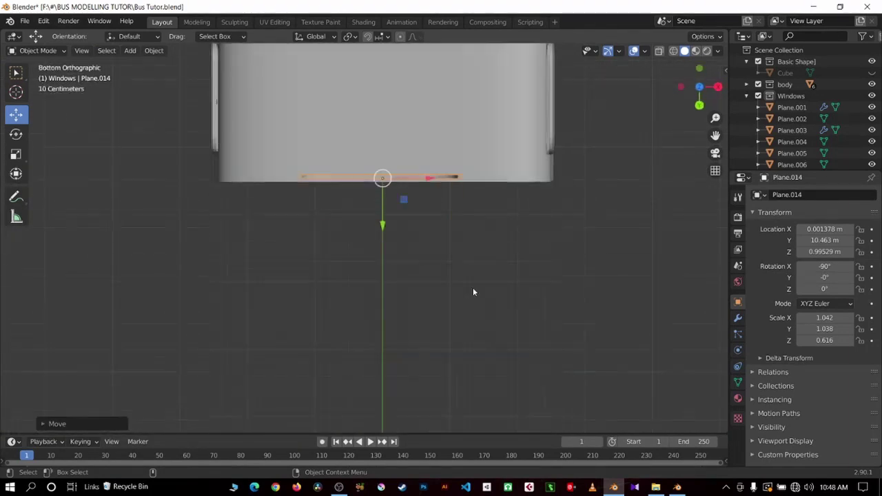
{"action": "key", "text": "KP_3"}
{"action": "key", "text": "ctrl+KP_1"}
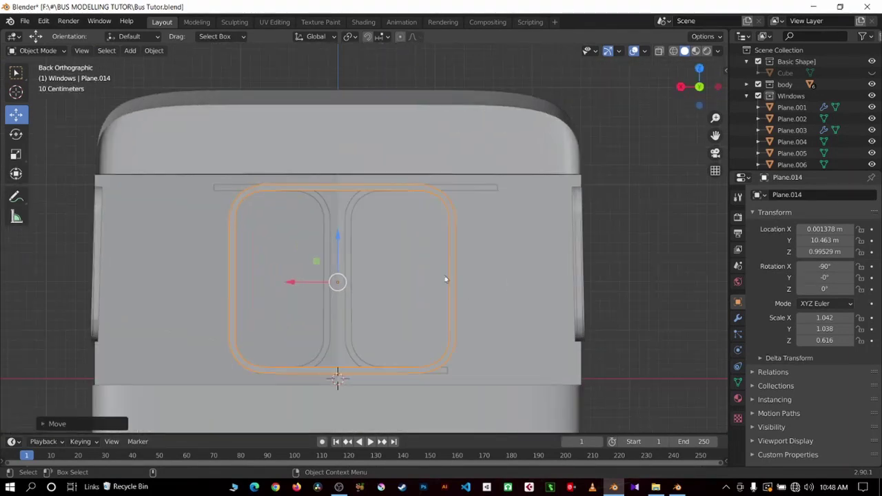
{"action": "key", "text": "Tab"}
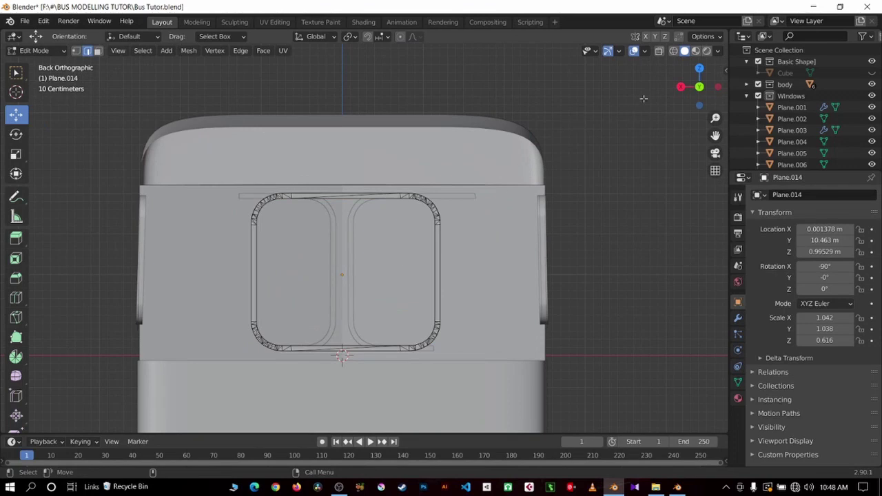
In X-ray wireframe, stretch Plane.014's left and right sides outward across the back panel.
{"action": "left_click", "coordinate": [674, 51]}
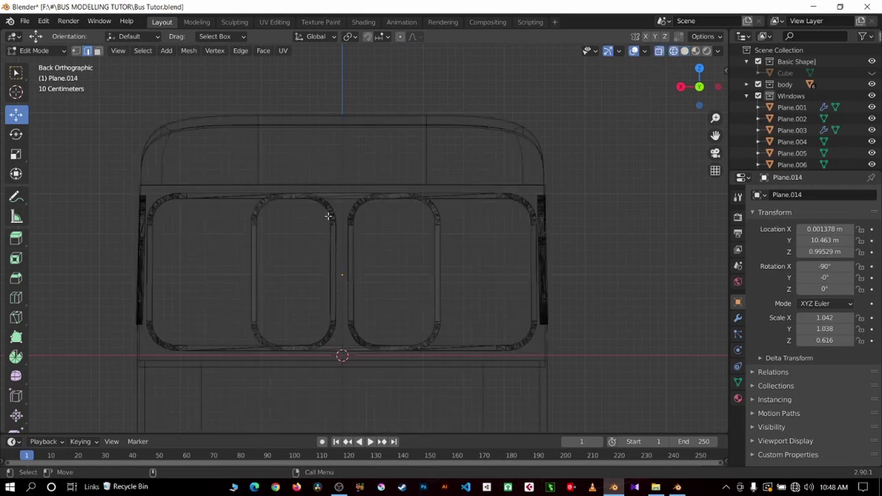
{"action": "left_click_drag", "start_coordinate": [195, 148], "coordinate": [386, 412]}
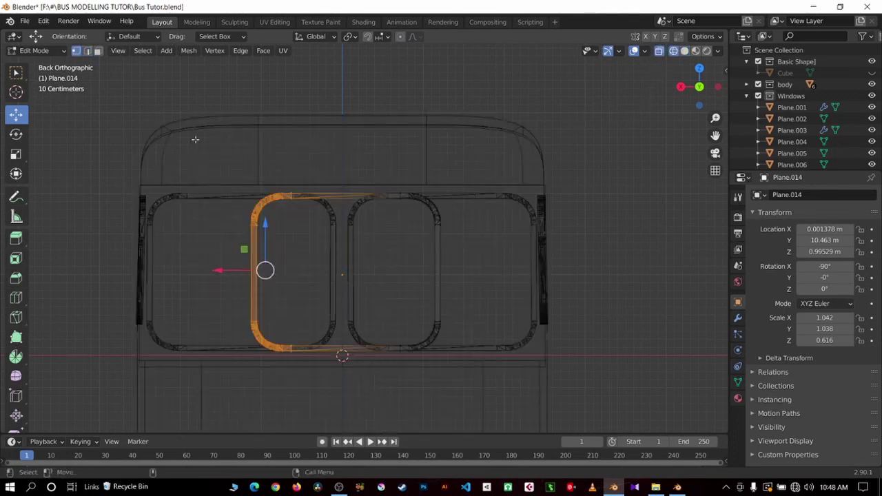
{"action": "left_click_drag", "start_coordinate": [191, 129], "coordinate": [345, 404]}
{"action": "left_click_drag", "start_coordinate": [220, 271], "coordinate": [131, 270]}
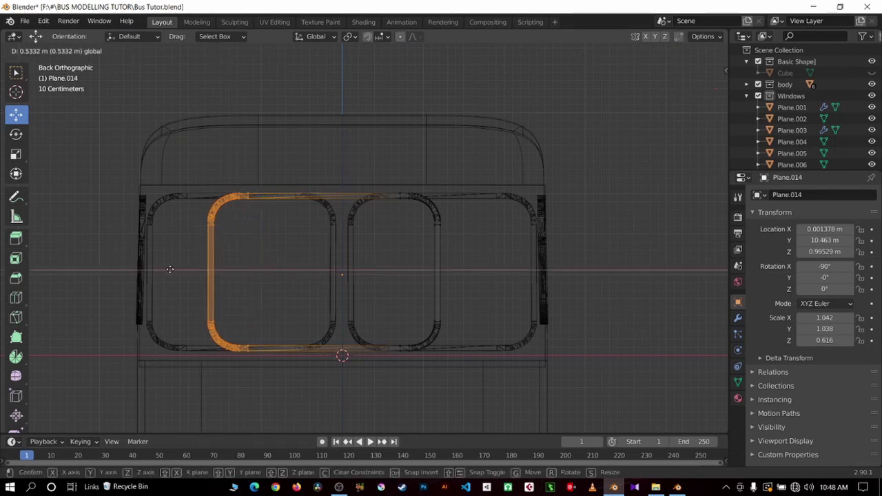
{"action": "left_click", "coordinate": [131, 271]}
{"action": "left_click_drag", "start_coordinate": [325, 157], "coordinate": [495, 422]}
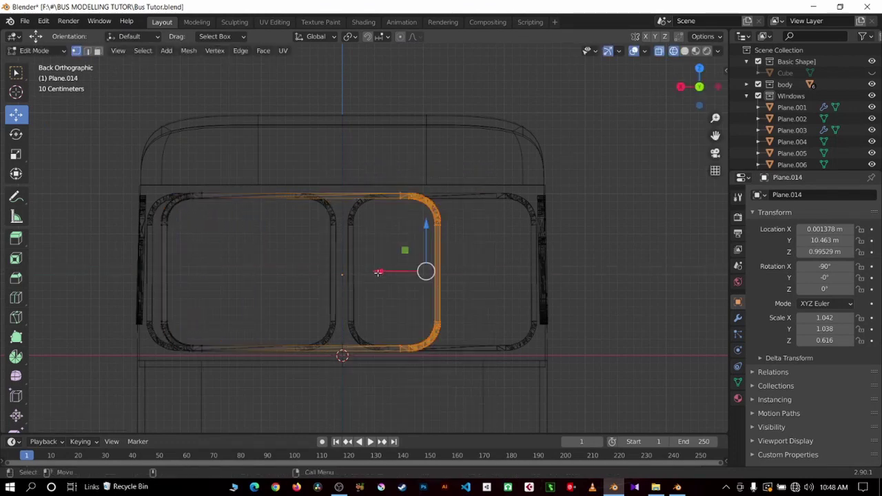
{"action": "left_click_drag", "start_coordinate": [378, 273], "coordinate": [463, 282]}
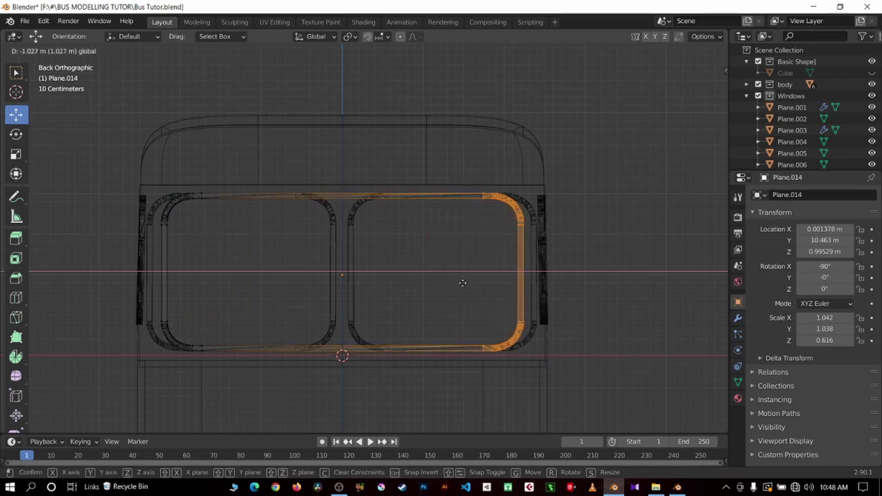
{"action": "left_click", "coordinate": [461, 283]}
Raise the frame's bottom edge loop slightly, then orbit around the Ashok Leyland reference bus.
{"action": "left_click_drag", "start_coordinate": [132, 393], "coordinate": [553, 296]}
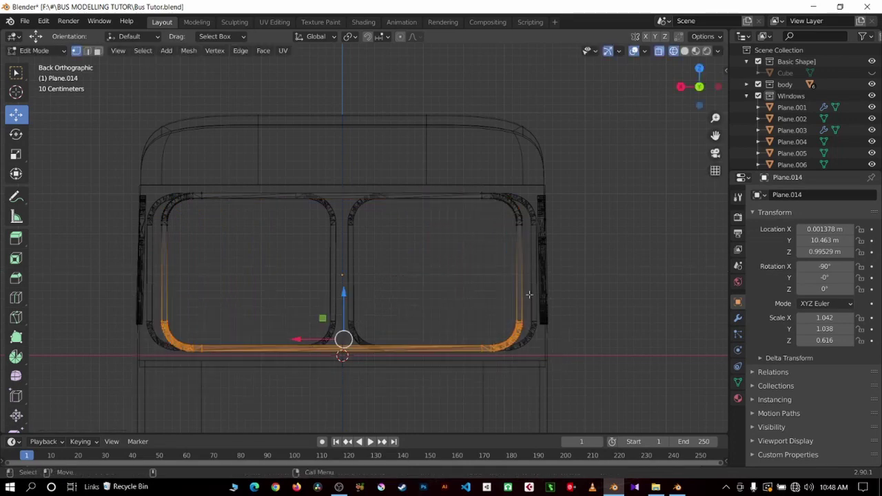
{"action": "left_click_drag", "start_coordinate": [345, 296], "coordinate": [345, 286]}
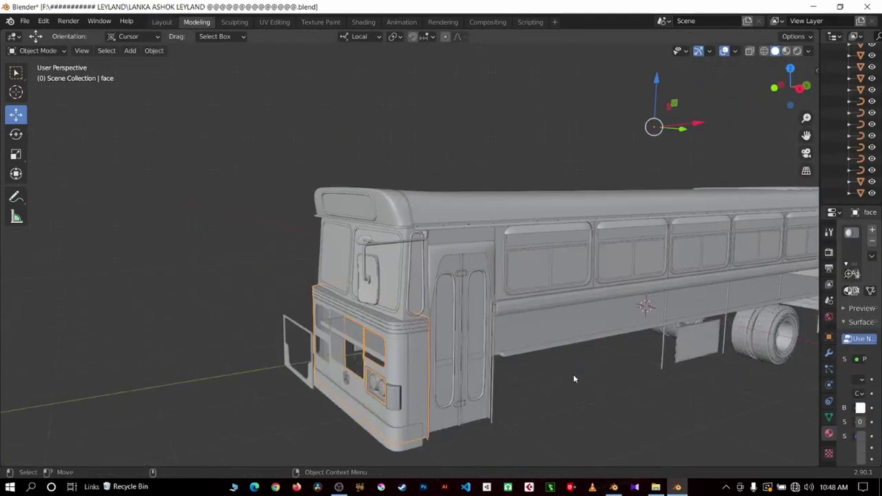
{"action": "scroll", "coordinate": [585, 365], "scroll_direction": "down", "scroll_amount": 3}
{"action": "middle_click_drag", "start_coordinate": [596, 356], "coordinate": [446, 343]}
{"action": "mouse_move", "coordinate": [543, 325]}
{"action": "middle_mouse_down"}
{"action": "mouse_move", "coordinate": [547, 289]}
{"action": "mouse_move", "coordinate": [699, 313]}
{"action": "mouse_move", "coordinate": [637, 301]}
{"action": "mouse_move", "coordinate": [646, 290]}
{"action": "middle_mouse_up"}
{"action": "key", "text": "Tab"}
{"action": "key", "text": "Tab"}
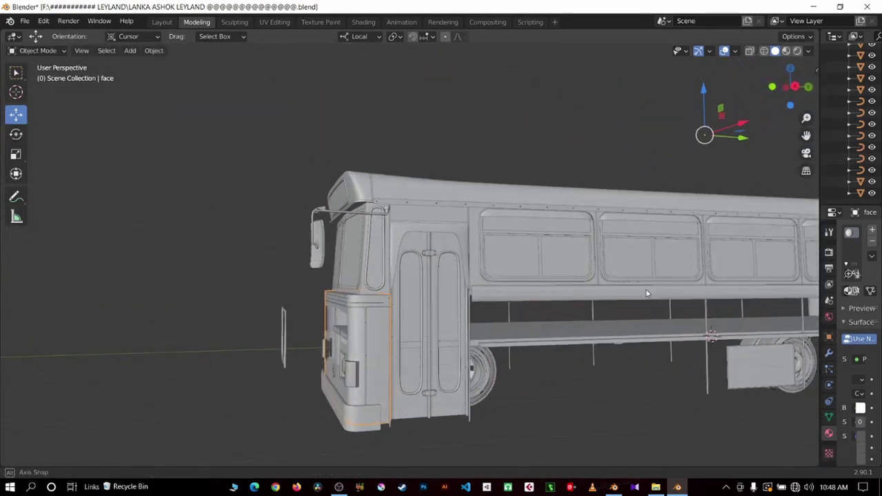
Study the reference bus in Right Orthographic view toward its rear, then return to Bus Tutor.blend.
{"action": "key", "text": "KP_3"}
{"action": "scroll", "coordinate": [620, 295], "scroll_direction": "up", "scroll_amount": 5}
{"action": "key", "text": "Tab"}
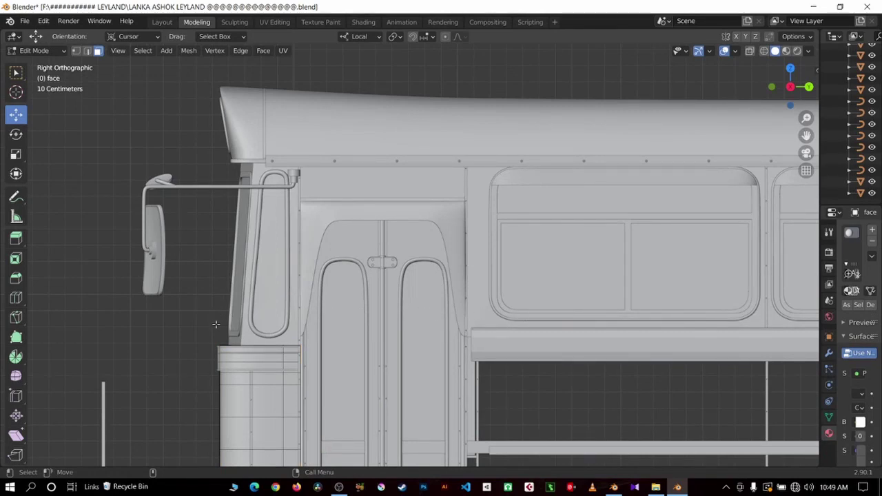
{"action": "scroll", "coordinate": [277, 334], "scroll_direction": "down", "scroll_amount": 3}
{"action": "middle_click_drag", "start_coordinate": [277, 333], "coordinate": [567, 295]}
{"action": "key", "text": "KP_3"}
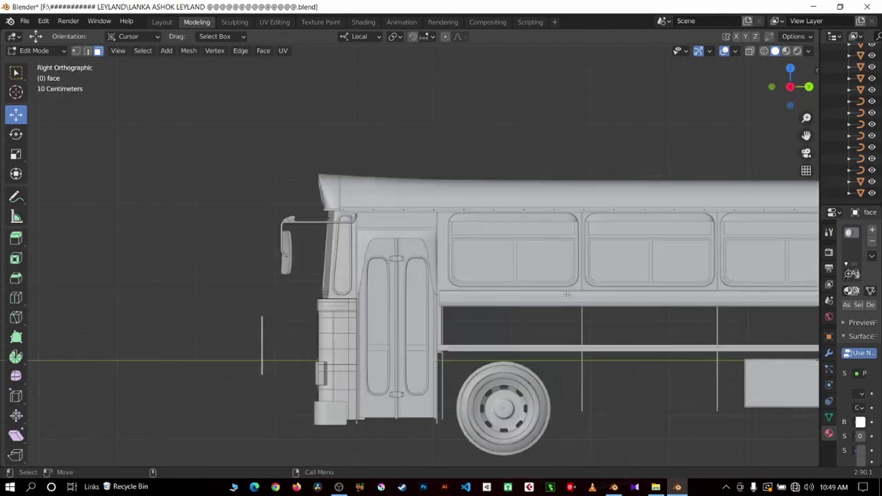
{"action": "scroll", "coordinate": [715, 286], "scroll_direction": "down", "scroll_amount": 4}
{"action": "mouse_move", "coordinate": [715, 286]}
{"action": "middle_mouse_down", "text": "shift"}
{"action": "mouse_move", "coordinate": [388, 298]}
{"action": "mouse_move", "coordinate": [441, 333]}
{"action": "middle_mouse_up", "text": "shift"}
{"action": "scroll", "coordinate": [388, 298], "scroll_direction": "up", "scroll_amount": 4}
{"action": "scroll", "coordinate": [388, 299], "scroll_direction": "up", "scroll_amount": 2}
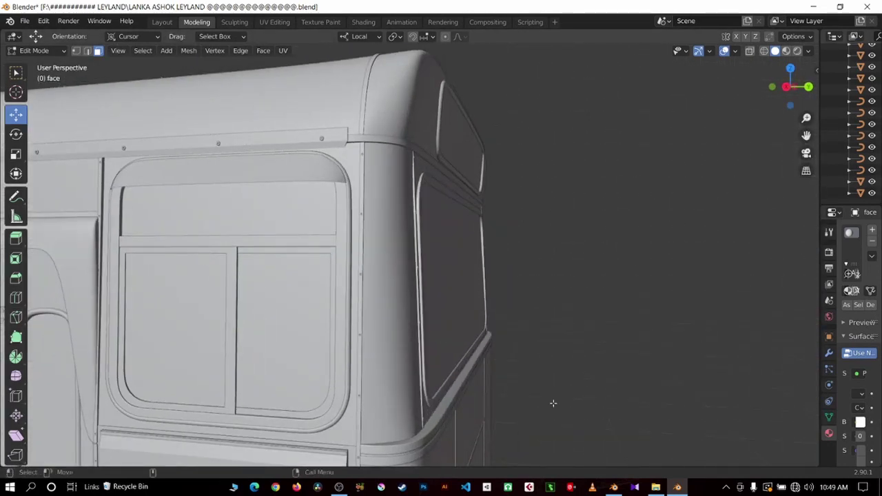
{"action": "left_click", "coordinate": [613, 488]}
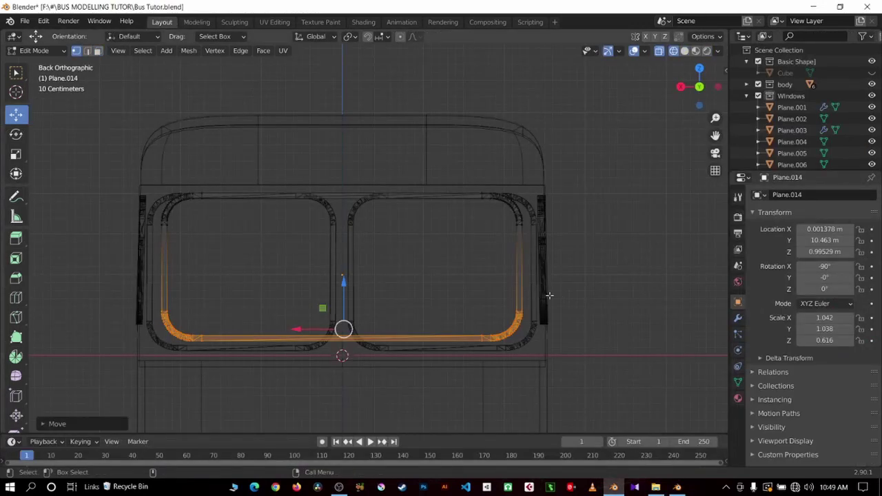
In Right Orthographic, move Plane.014's side-edge vertices about 0.19 m up along Z.
{"action": "key", "text": "KP_1"}
{"action": "key", "text": "KP_3"}
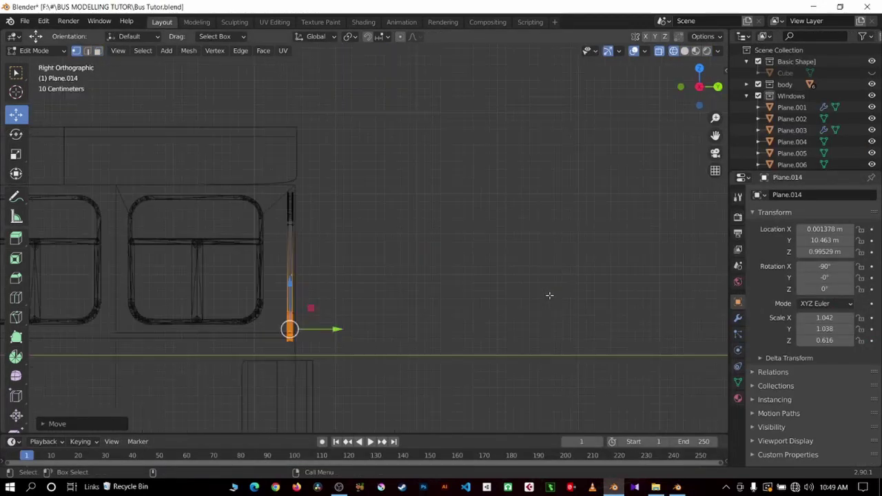
{"action": "scroll", "coordinate": [502, 306], "scroll_direction": "up", "scroll_amount": 1}
{"action": "left_click_drag", "start_coordinate": [212, 296], "coordinate": [340, 386]}
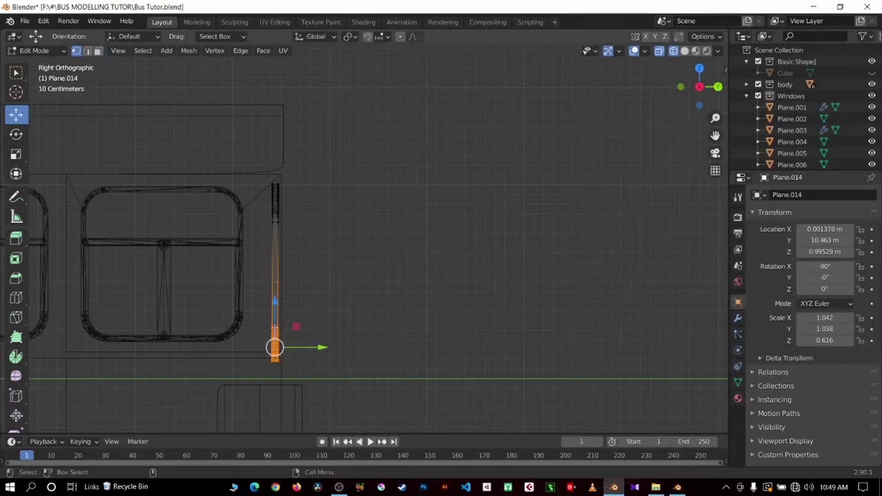
{"action": "left_click_drag", "start_coordinate": [275, 308], "coordinate": [284, 290]}
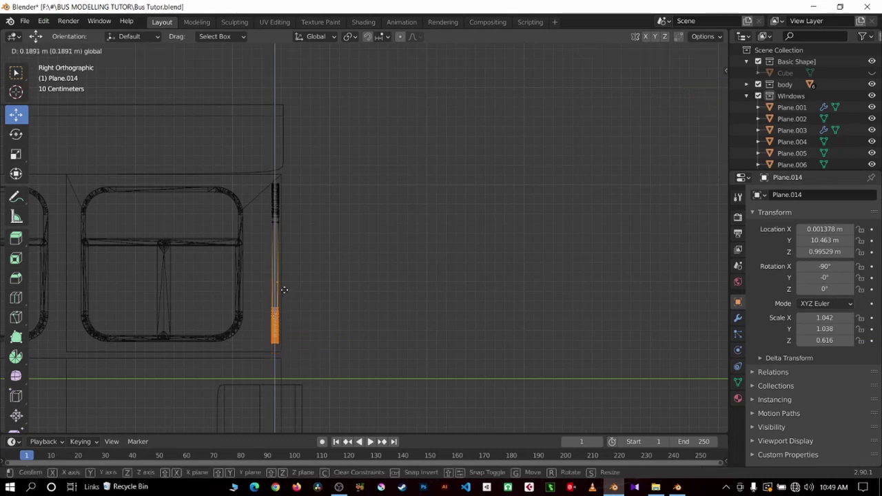
{"action": "left_click_drag", "start_coordinate": [211, 133], "coordinate": [313, 229]}
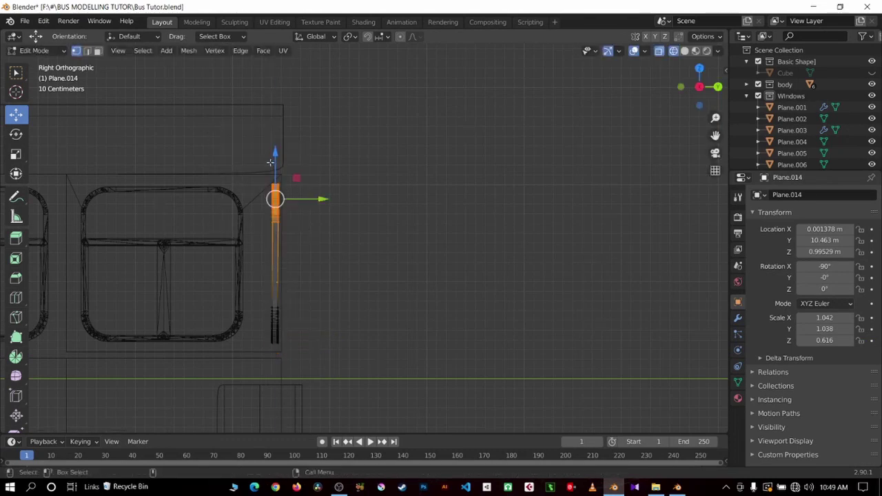
{"action": "left_click", "coordinate": [276, 161]}
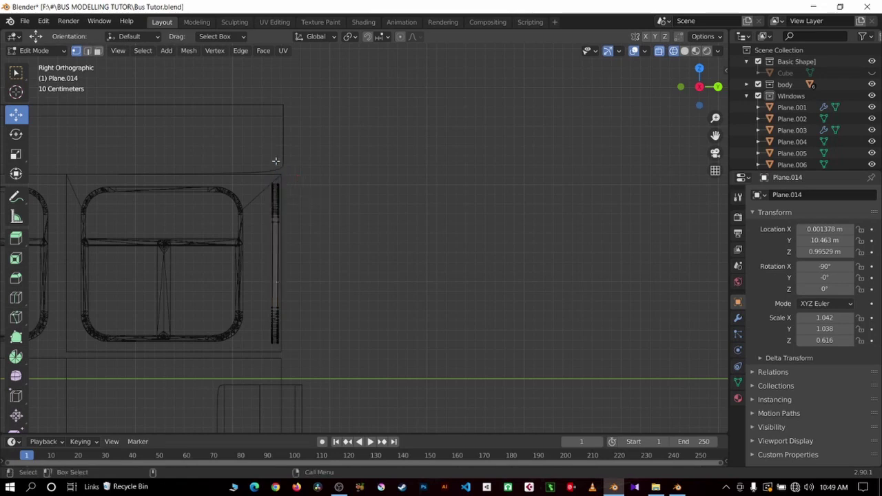
{"action": "mouse_move", "coordinate": [235, 136]}
{"action": "left_mouse_down"}
{"action": "mouse_move", "coordinate": [309, 200]}
{"action": "mouse_move", "coordinate": [315, 222]}
{"action": "left_mouse_up"}
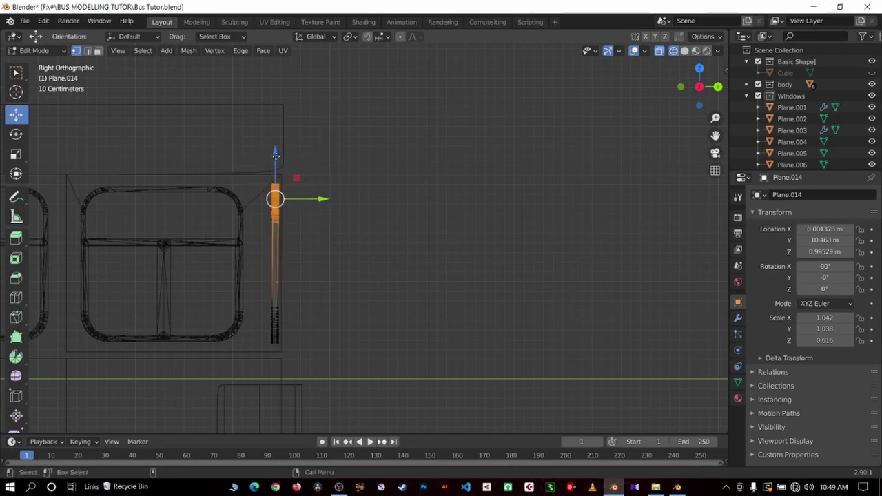
{"action": "left_click_drag", "start_coordinate": [276, 155], "coordinate": [358, 163]}
{"action": "key", "text": "Caps_Lock"}
{"action": "key", "text": "alt+a"}
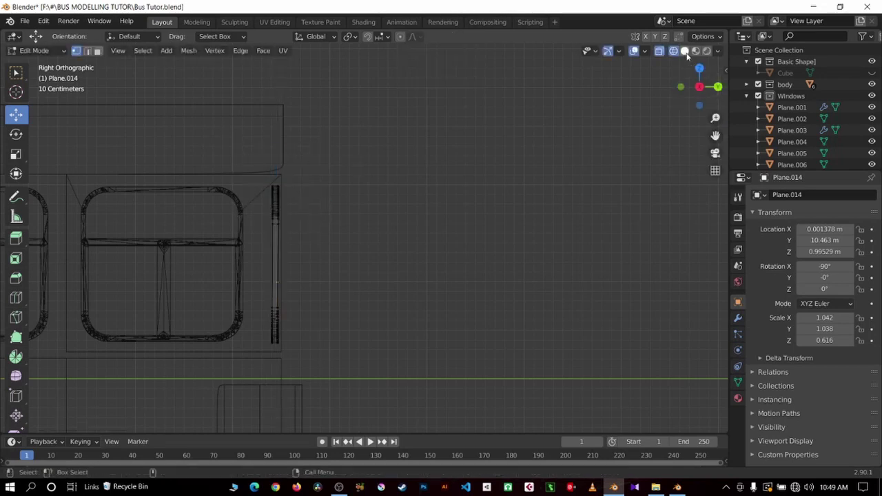
In Solid shading, raise the rear corner panel Plane.013's top edge 0.2836 m on Z.
{"action": "left_click", "coordinate": [685, 52]}
{"action": "mouse_move", "coordinate": [482, 209]}
{"action": "middle_mouse_down"}
{"action": "mouse_move", "coordinate": [538, 205]}
{"action": "mouse_move", "coordinate": [453, 198]}
{"action": "mouse_move", "coordinate": [376, 275]}
{"action": "mouse_move", "coordinate": [408, 276]}
{"action": "mouse_move", "coordinate": [433, 259]}
{"action": "mouse_move", "coordinate": [432, 268]}
{"action": "middle_mouse_up"}
{"action": "key", "text": "Tab"}
{"action": "left_click", "coordinate": [329, 348]}
{"action": "key", "text": "Tab"}
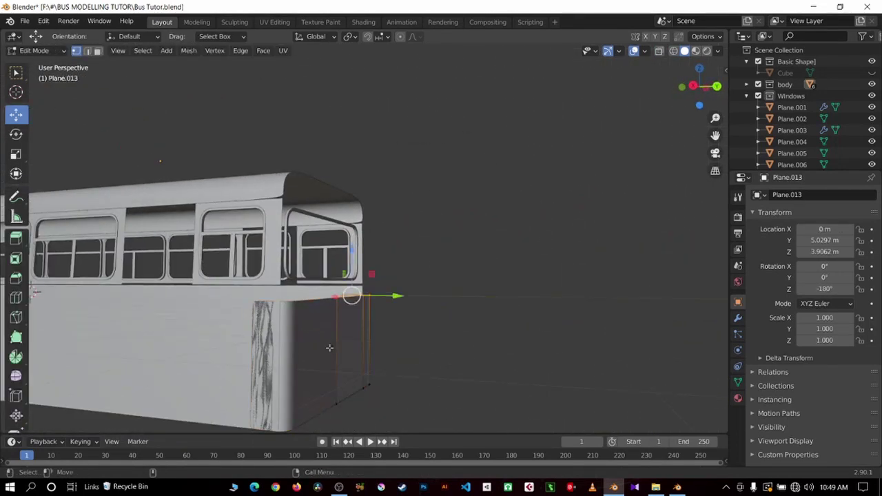
{"action": "key", "text": "KP_3"}
{"action": "scroll", "coordinate": [306, 322], "scroll_direction": "up", "scroll_amount": 5}
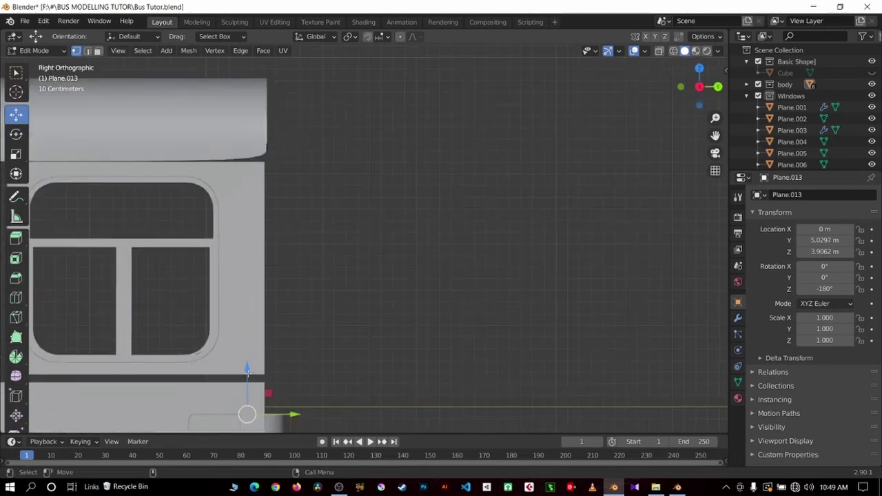
{"action": "left_click_drag", "start_coordinate": [246, 371], "coordinate": [257, 336]}
{"action": "key", "text": "Tab"}
{"action": "mouse_move", "coordinate": [401, 309]}
{"action": "middle_mouse_down"}
{"action": "mouse_move", "coordinate": [217, 324]}
{"action": "mouse_move", "coordinate": [156, 317]}
{"action": "mouse_move", "coordinate": [506, 313]}
{"action": "mouse_move", "coordinate": [449, 319]}
{"action": "mouse_move", "coordinate": [438, 252]}
{"action": "middle_mouse_up"}
{"action": "scroll", "coordinate": [252, 310], "scroll_direction": "up", "scroll_amount": 4}
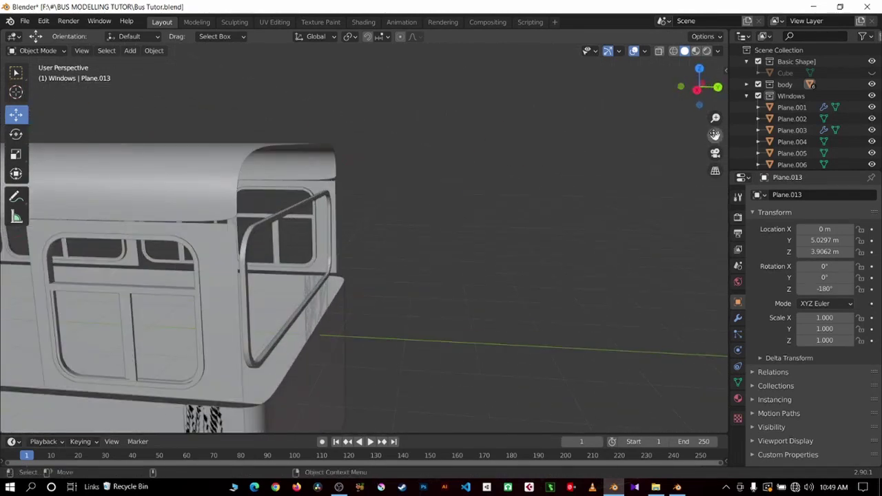
In edge select, reposition the roof Plane.008's corner edges, moving one along Y.
{"action": "scroll", "coordinate": [715, 135], "scroll_direction": "up", "scroll_amount": 2}
{"action": "scroll", "coordinate": [508, 256], "scroll_direction": "up", "scroll_amount": 4}
{"action": "left_click", "coordinate": [388, 311]}
{"action": "key", "text": "Tab"}
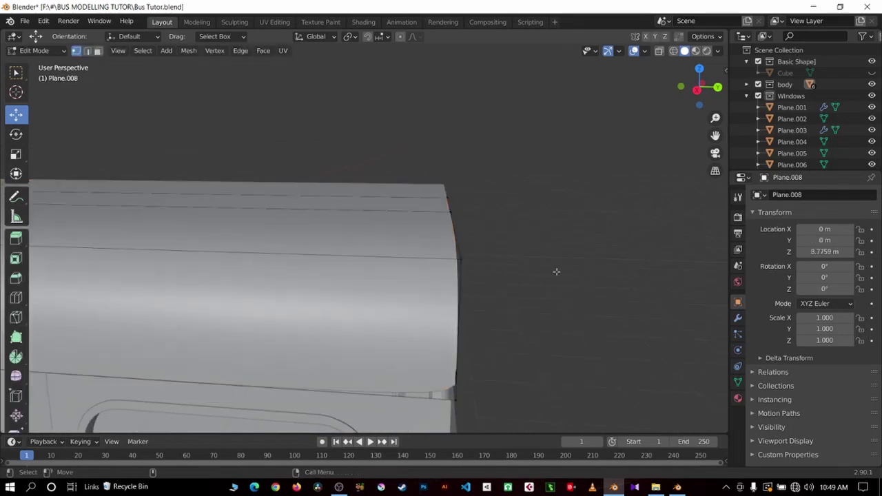
{"action": "middle_click_drag", "start_coordinate": [556, 272], "coordinate": [530, 269]}
{"action": "key", "text": "2"}
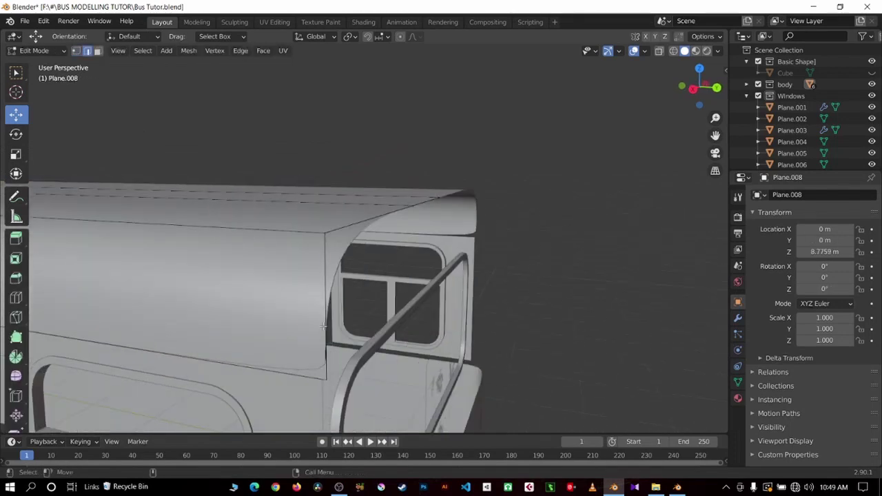
{"action": "left_click", "coordinate": [331, 345]}
{"action": "middle_click_drag", "start_coordinate": [332, 345], "coordinate": [414, 354]}
{"action": "key", "text": "g"}
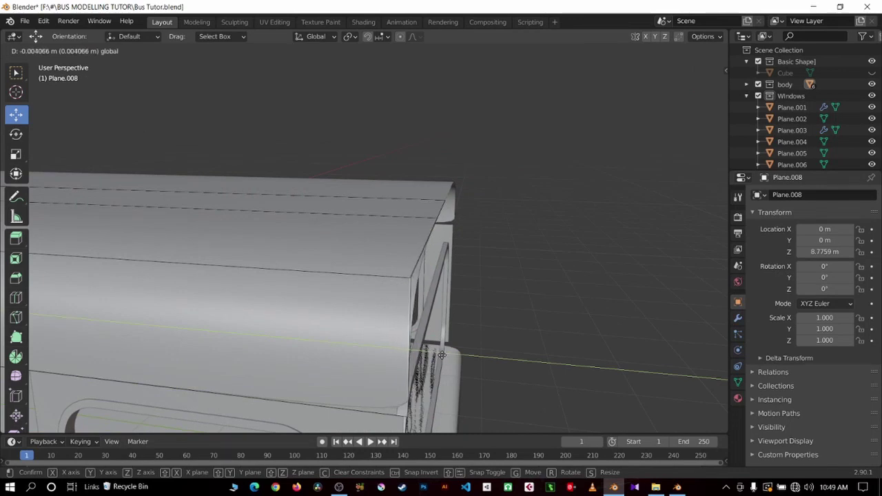
{"action": "left_click", "coordinate": [431, 355]}
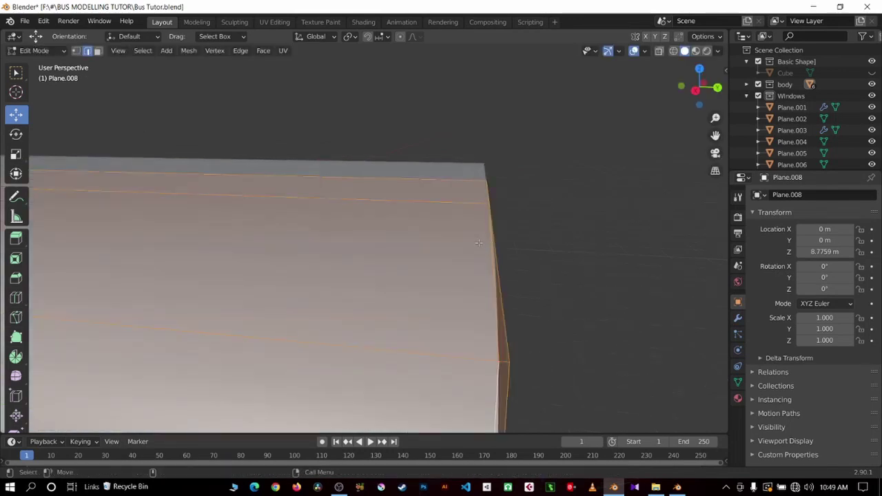
{"action": "middle_click_drag", "start_coordinate": [612, 201], "coordinate": [522, 227]}
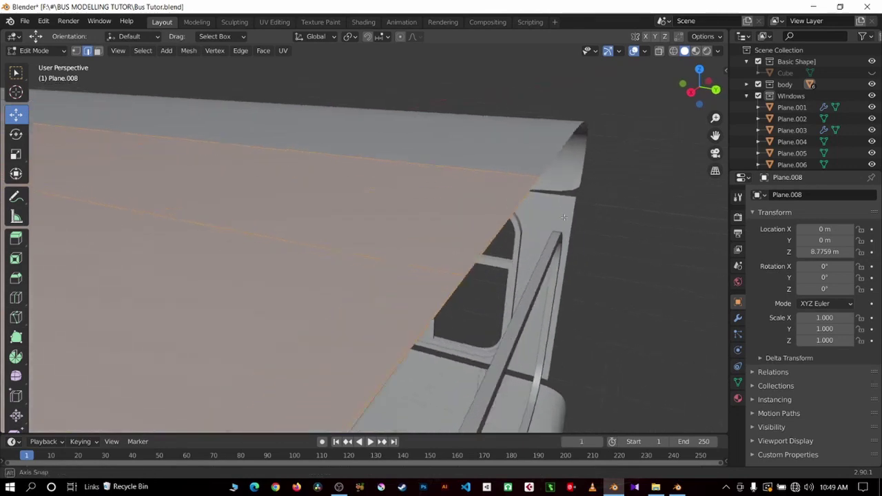
{"action": "left_click", "coordinate": [522, 227]}
{"action": "key", "text": "g"}
{"action": "key", "text": "y"}
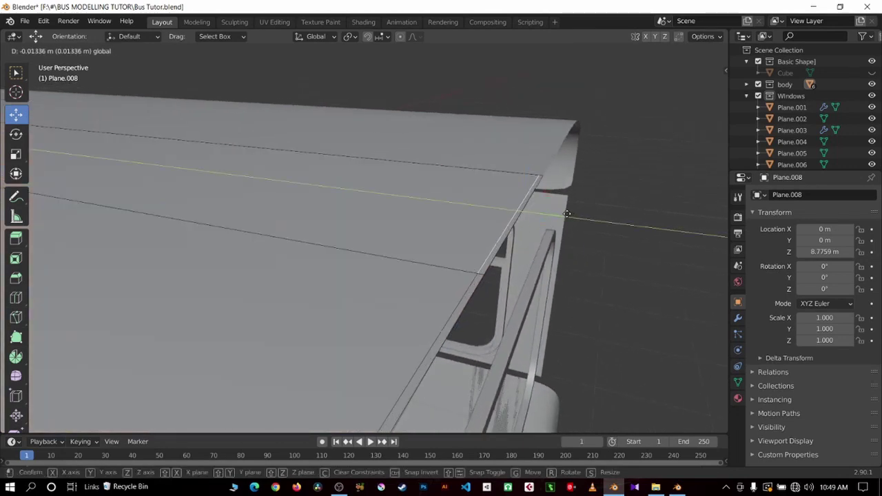
{"action": "left_click", "coordinate": [566, 214]}
{"action": "mouse_move", "coordinate": [555, 221]}
{"action": "middle_mouse_down"}
{"action": "mouse_move", "coordinate": [545, 235]}
{"action": "mouse_move", "coordinate": [561, 230]}
{"action": "mouse_move", "coordinate": [530, 215]}
{"action": "middle_mouse_up"}
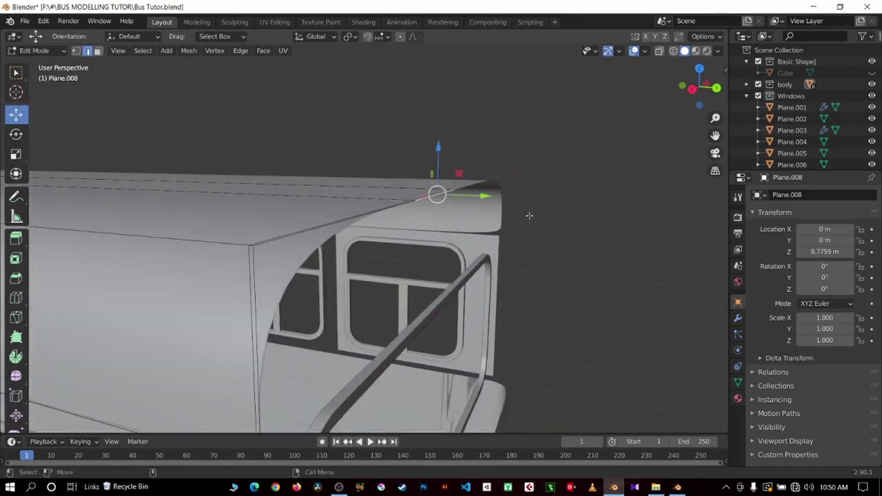
From Back view, extrude the roof's rear face about 0.51 m and leave Edit Mode.
{"action": "key", "text": "KP_1"}
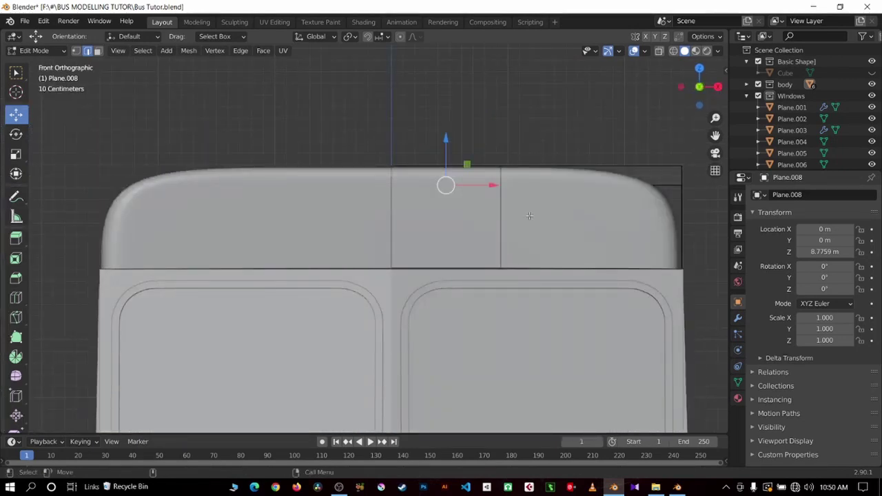
{"action": "key", "text": "ctrl+KP_1"}
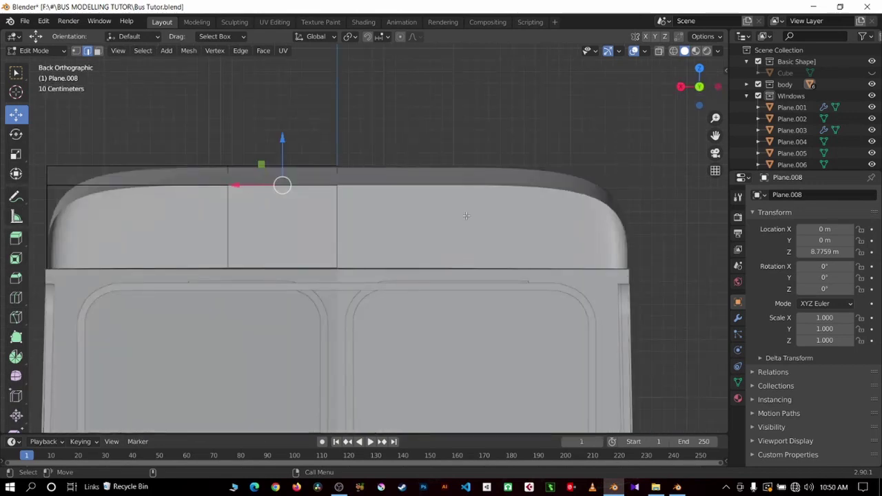
{"action": "scroll", "coordinate": [466, 216], "scroll_direction": "up", "scroll_amount": 1}
{"action": "key", "text": "e"}
{"action": "key", "text": "g"}
{"action": "key", "text": "y"}
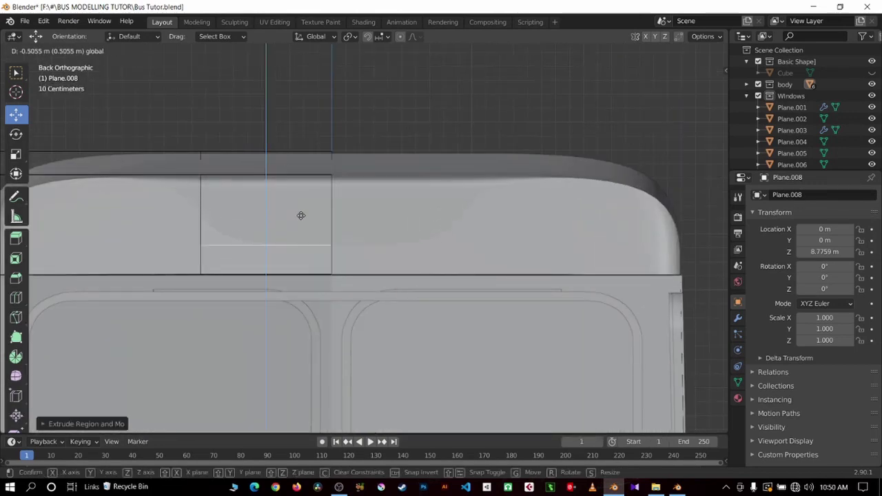
{"action": "left_click", "coordinate": [313, 235]}
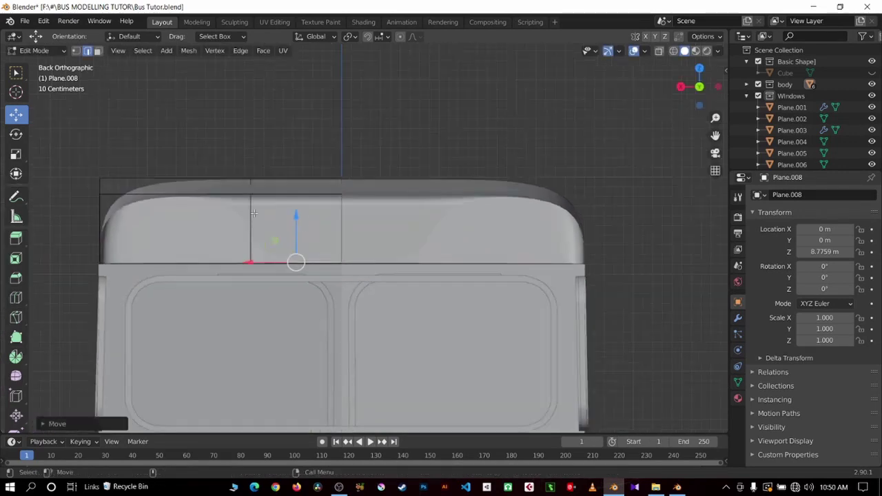
{"action": "mouse_move", "coordinate": [310, 238]}
{"action": "middle_mouse_down"}
{"action": "mouse_move", "coordinate": [296, 246]}
{"action": "mouse_move", "coordinate": [483, 282]}
{"action": "middle_mouse_up"}
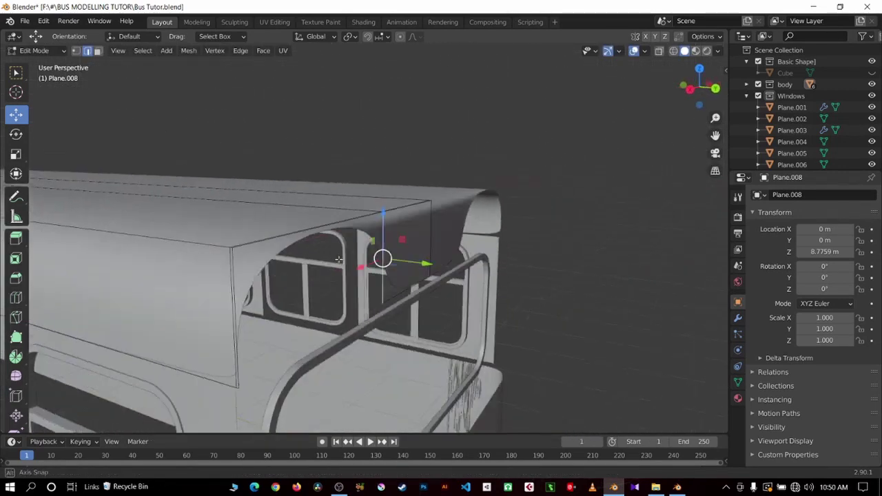
{"action": "scroll", "coordinate": [528, 291], "scroll_direction": "up", "scroll_amount": 5}
{"action": "scroll", "coordinate": [532, 294], "scroll_direction": "down", "scroll_amount": 2}
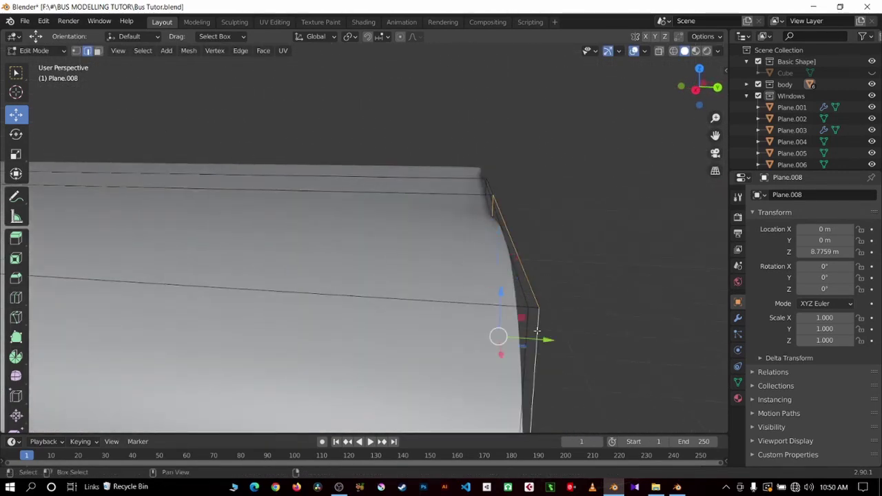
{"action": "key", "text": "Tab"}
{"action": "scroll", "coordinate": [543, 308], "scroll_direction": "down", "scroll_amount": 4}
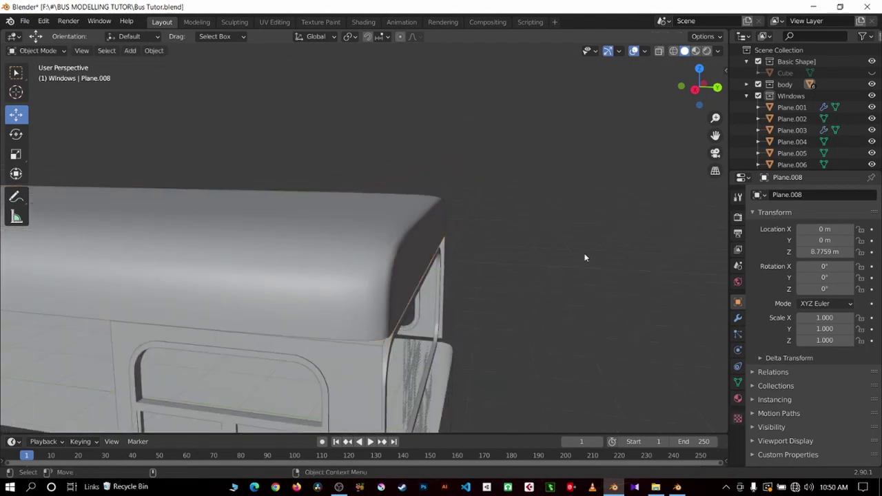
Save Bus Tutor.blend and edit the roof's vertices in Front wireframe view.
{"action": "mouse_move", "coordinate": [585, 256]}
{"action": "middle_mouse_down"}
{"action": "mouse_move", "coordinate": [454, 250]}
{"action": "mouse_move", "coordinate": [435, 243]}
{"action": "mouse_move", "coordinate": [484, 252]}
{"action": "mouse_move", "coordinate": [374, 230]}
{"action": "mouse_move", "coordinate": [358, 244]}
{"action": "middle_mouse_up"}
{"action": "key", "text": "ctrl+s"}
{"action": "key", "text": "Tab"}
{"action": "scroll", "coordinate": [361, 250], "scroll_direction": "up", "scroll_amount": 2}
{"action": "scroll", "coordinate": [361, 250], "scroll_direction": "up", "scroll_amount": 2}
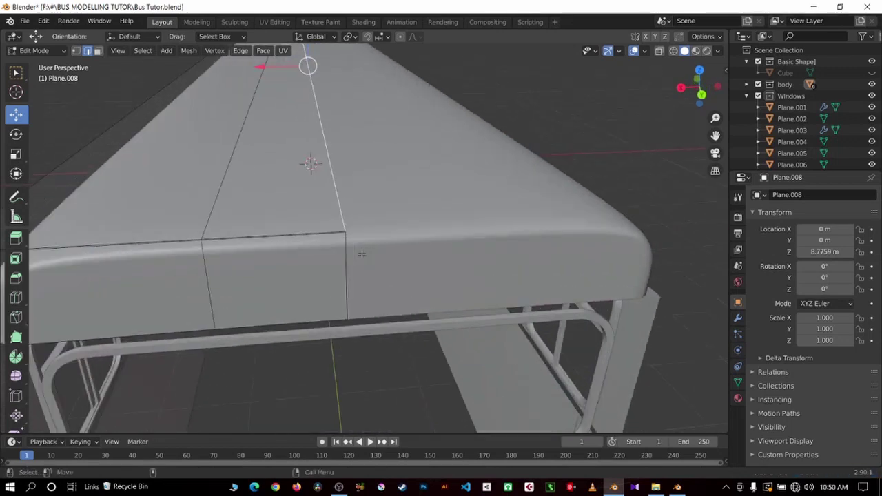
{"action": "key", "text": "KP_1"}
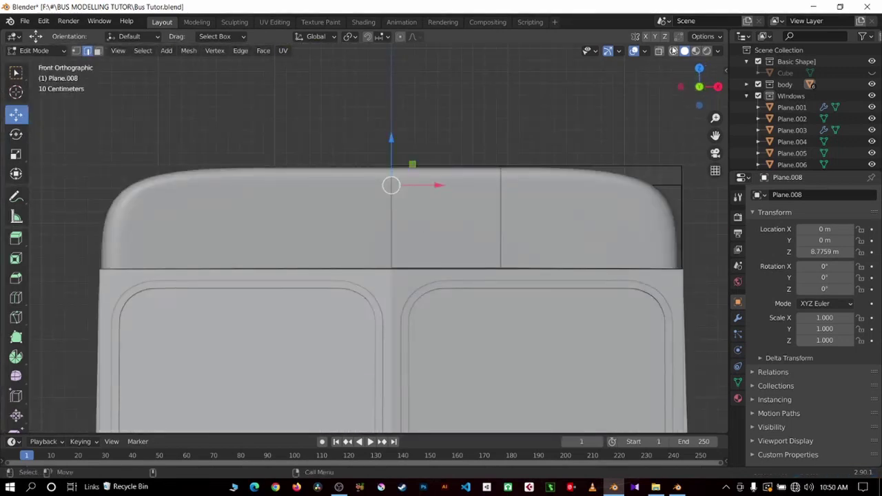
{"action": "left_click", "coordinate": [673, 51]}
{"action": "key", "text": "1"}
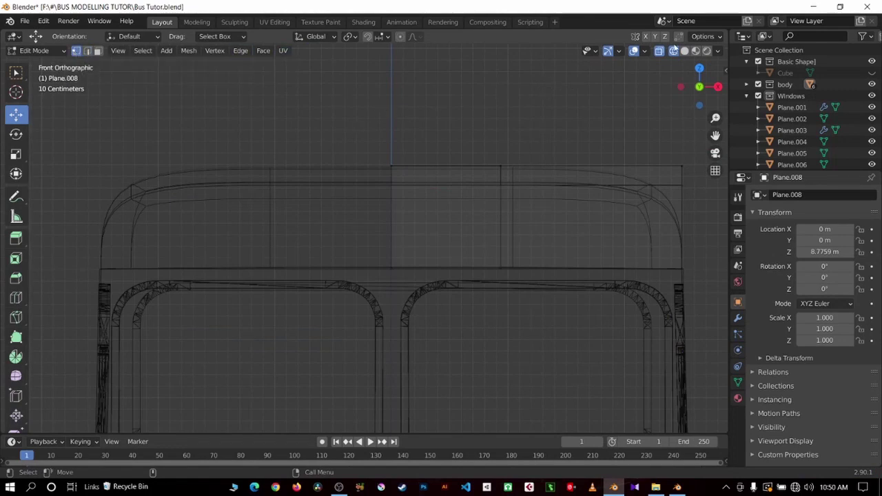
Nudge the roof's top-centre vertex and those to its right upward to arch the roof.
{"action": "left_click_drag", "start_coordinate": [354, 116], "coordinate": [423, 223]}
{"action": "left_click_drag", "start_coordinate": [341, 107], "coordinate": [426, 212]}
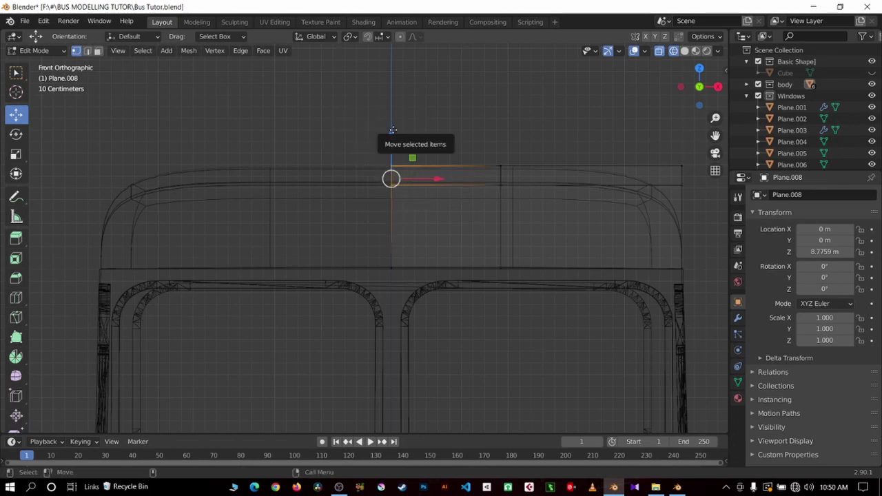
{"action": "left_click_drag", "start_coordinate": [391, 132], "coordinate": [394, 126]}
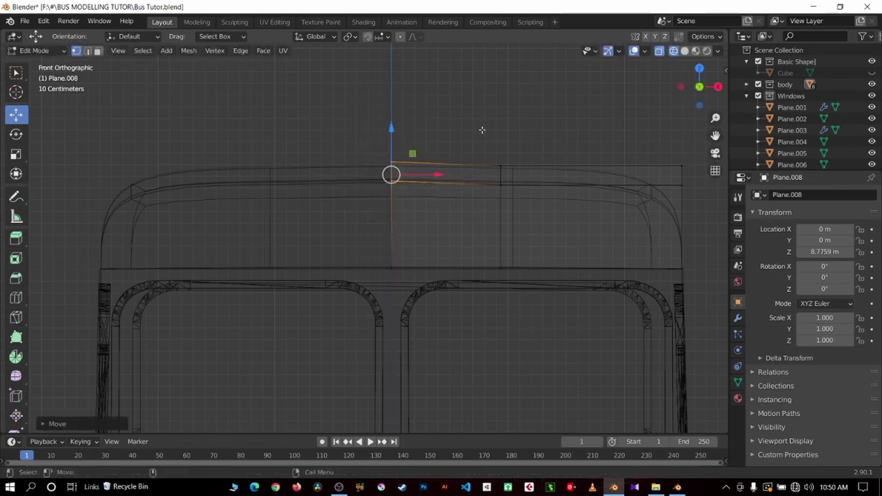
{"action": "left_click_drag", "start_coordinate": [479, 129], "coordinate": [528, 209]}
{"action": "left_click_drag", "start_coordinate": [501, 146], "coordinate": [498, 138]}
{"action": "left_click_drag", "start_coordinate": [393, 151], "coordinate": [399, 138]}
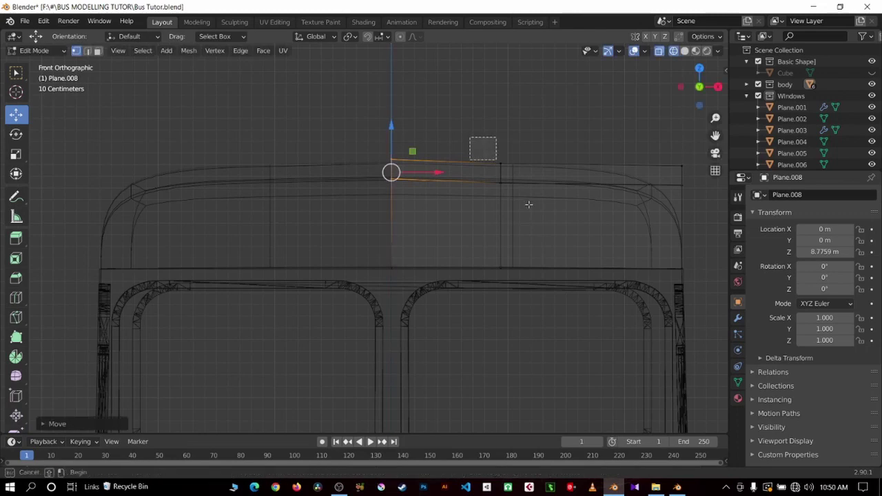
{"action": "left_click_drag", "start_coordinate": [475, 131], "coordinate": [528, 206]}
{"action": "left_click_drag", "start_coordinate": [500, 146], "coordinate": [505, 143]}
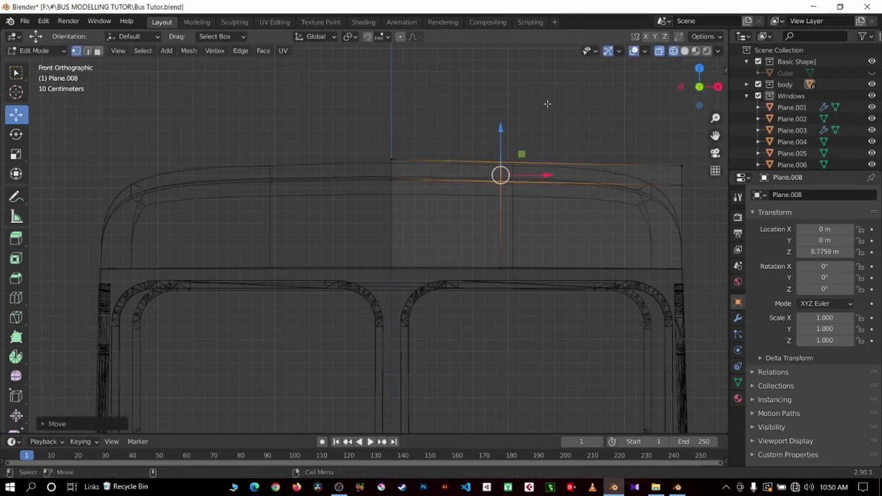
{"action": "key", "text": "Tab"}
Return to solid shading, save Bus Tutor.blend, and orbit to inspect the roof.
{"action": "left_click", "coordinate": [684, 51]}
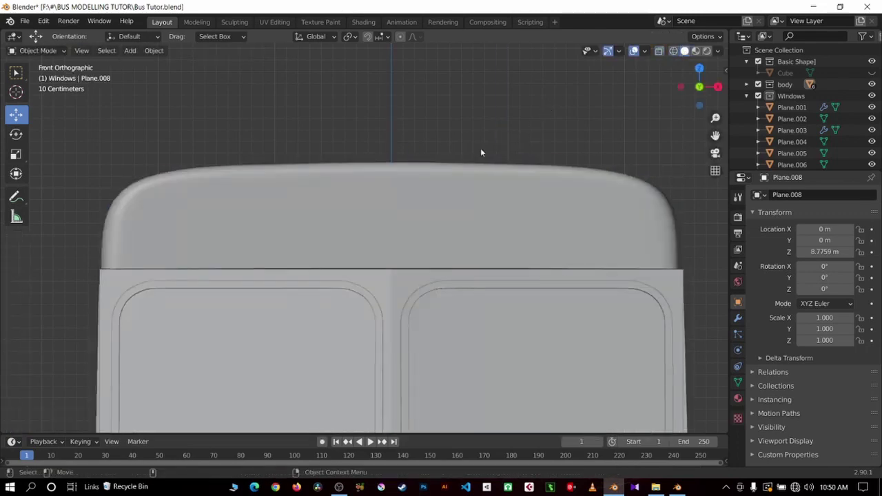
{"action": "scroll", "coordinate": [551, 168], "scroll_direction": "up", "scroll_amount": 3}
{"action": "key", "text": "ctrl+s"}
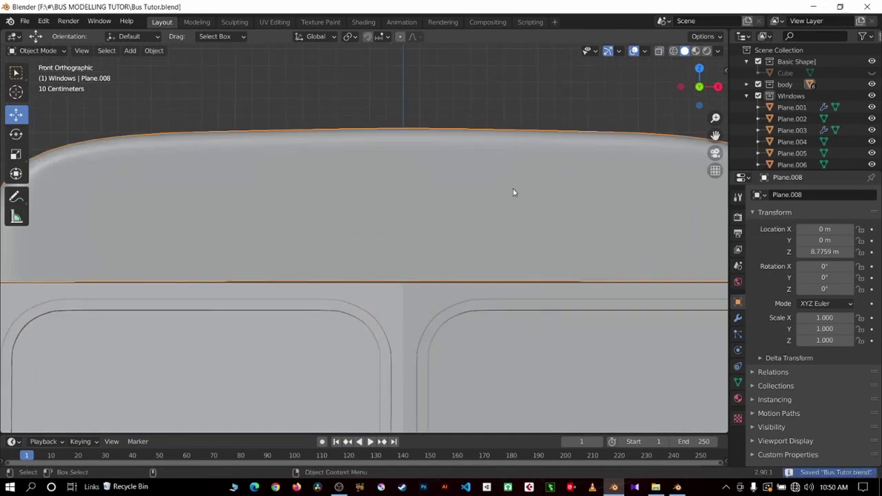
{"action": "mouse_move", "coordinate": [516, 192]}
{"action": "middle_mouse_down"}
{"action": "mouse_move", "coordinate": [511, 215]}
{"action": "mouse_move", "coordinate": [315, 244]}
{"action": "mouse_move", "coordinate": [340, 193]}
{"action": "mouse_move", "coordinate": [342, 165]}
{"action": "mouse_move", "coordinate": [282, 185]}
{"action": "middle_mouse_up"}
{"action": "scroll", "coordinate": [511, 215], "scroll_direction": "down", "scroll_amount": 3}
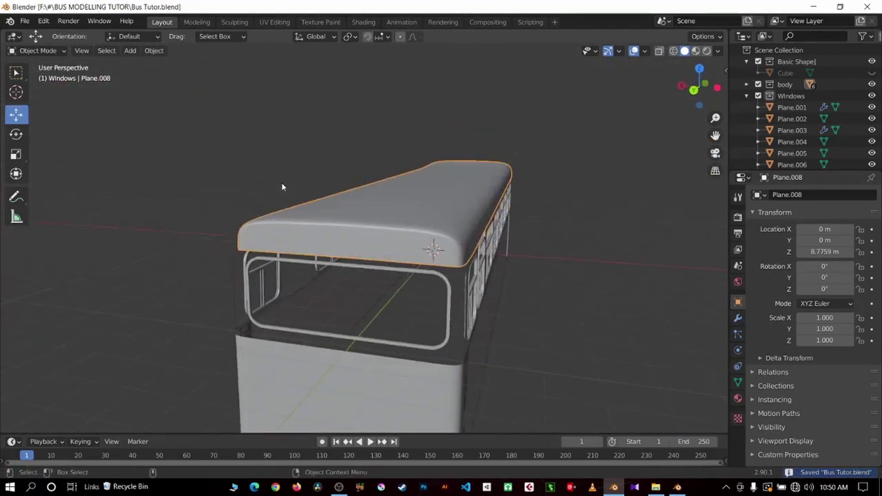
In front wireframe view, nudge the roof's right-hand vertices slightly along X, then exit Edit Mode.
{"action": "key", "text": "KP_1"}
{"action": "scroll", "coordinate": [332, 173], "scroll_direction": "up", "scroll_amount": 3}
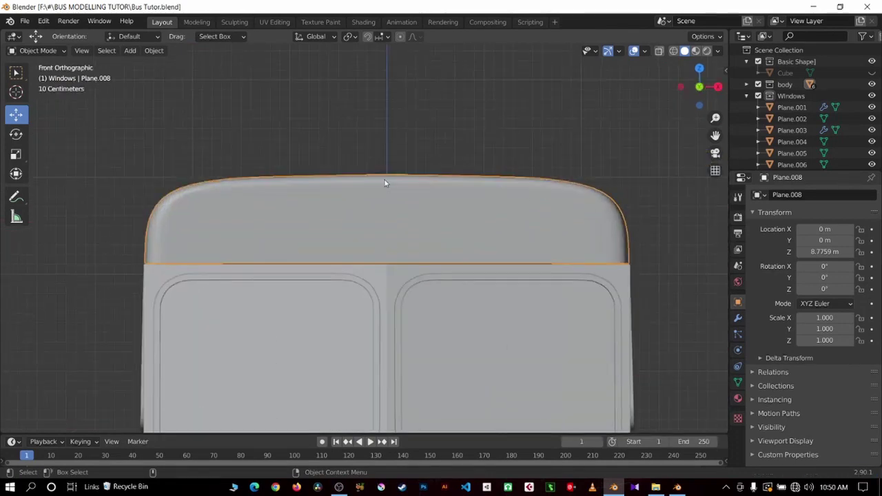
{"action": "key", "text": "Tab"}
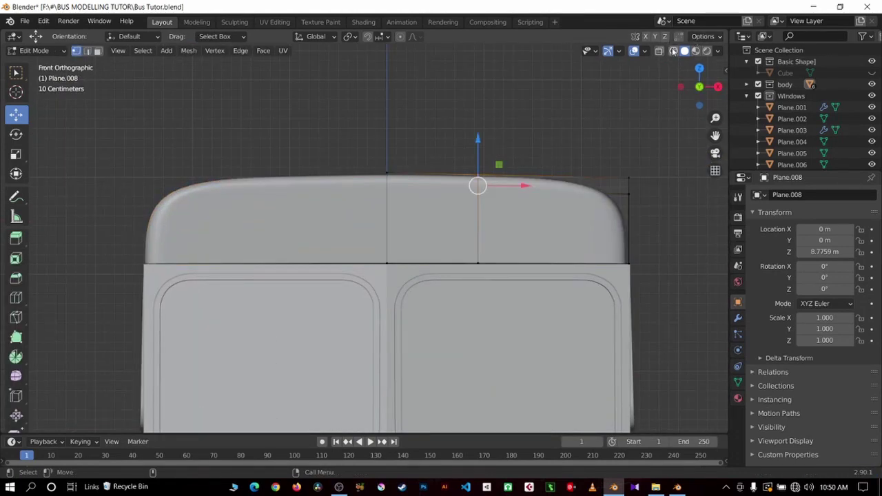
{"action": "left_click", "coordinate": [674, 50]}
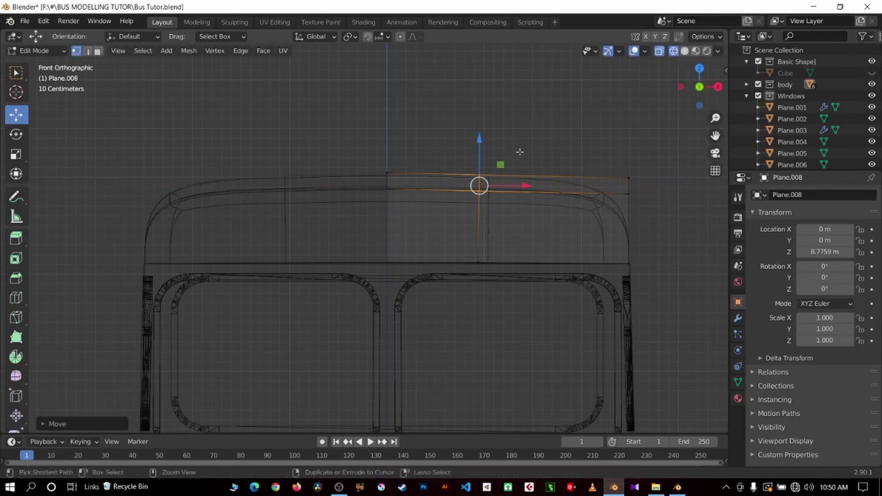
{"action": "left_click", "coordinate": [425, 134]}
{"action": "left_click_drag", "start_coordinate": [406, 124], "coordinate": [518, 317]}
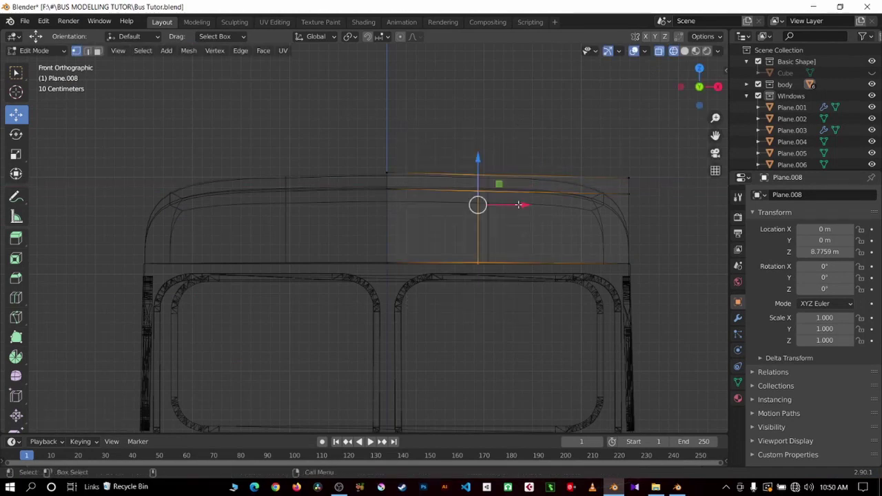
{"action": "left_click_drag", "start_coordinate": [517, 204], "coordinate": [526, 205]}
{"action": "key", "text": "Tab"}
Save the file, switch back to solid shading, and orbit around the bus.
{"action": "key", "text": "ctrl+s"}
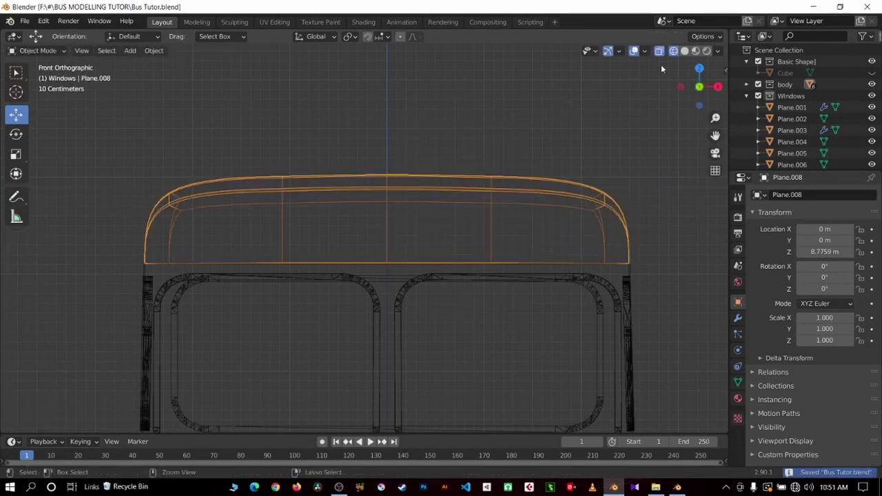
{"action": "left_click", "coordinate": [685, 50]}
{"action": "mouse_move", "coordinate": [548, 118]}
{"action": "middle_mouse_down"}
{"action": "mouse_move", "coordinate": [493, 193]}
{"action": "mouse_move", "coordinate": [389, 187]}
{"action": "mouse_move", "coordinate": [655, 155]}
{"action": "mouse_move", "coordinate": [565, 199]}
{"action": "mouse_move", "coordinate": [449, 233]}
{"action": "mouse_move", "coordinate": [496, 238]}
{"action": "middle_mouse_up"}
{"action": "scroll", "coordinate": [493, 193], "scroll_direction": "down", "scroll_amount": 4}
{"action": "key", "text": "ctrl+c"}
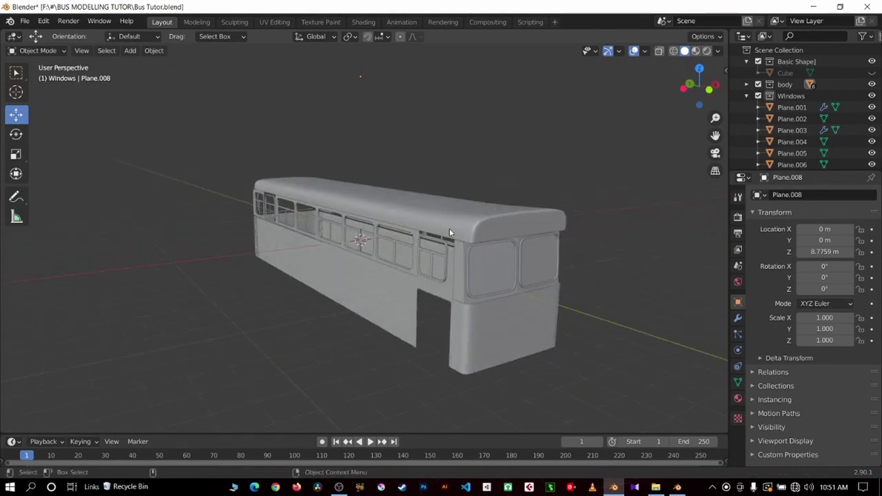
{"action": "scroll", "coordinate": [565, 239], "scroll_direction": "up", "scroll_amount": 3}
Look along the side windows, then select the rear window panel Plane.010.
{"action": "mouse_move", "coordinate": [564, 238]}
{"action": "middle_mouse_down"}
{"action": "mouse_move", "coordinate": [554, 253]}
{"action": "mouse_move", "coordinate": [350, 246]}
{"action": "mouse_move", "coordinate": [443, 230]}
{"action": "middle_mouse_up"}
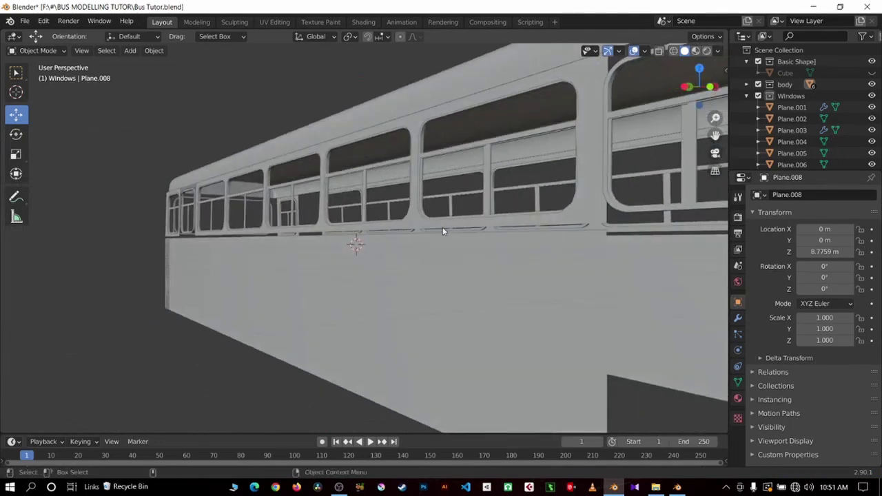
{"action": "scroll", "coordinate": [444, 231], "scroll_direction": "up", "scroll_amount": 5}
{"action": "scroll", "coordinate": [368, 241], "scroll_direction": "down", "scroll_amount": 5}
{"action": "mouse_move", "coordinate": [368, 240]}
{"action": "middle_mouse_down"}
{"action": "mouse_move", "coordinate": [290, 257]}
{"action": "mouse_move", "coordinate": [329, 275]}
{"action": "middle_mouse_up"}
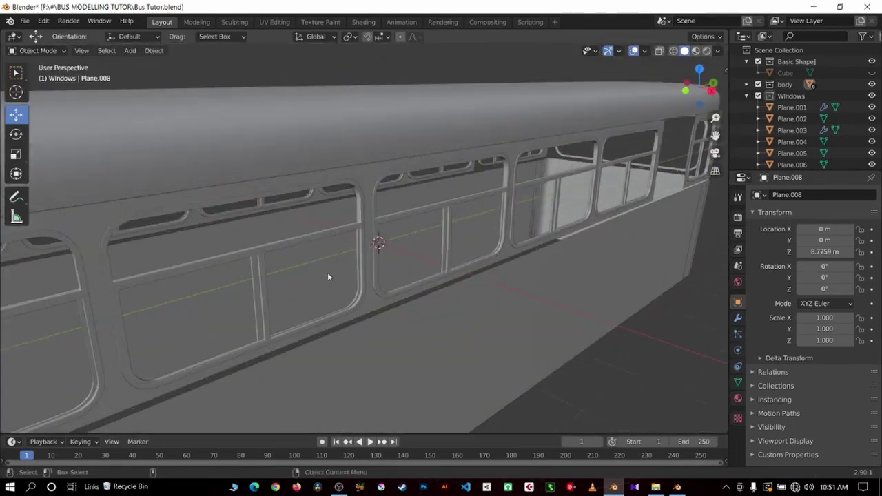
{"action": "left_click", "coordinate": [251, 293]}
{"action": "mouse_move", "coordinate": [251, 293]}
{"action": "middle_mouse_down"}
{"action": "mouse_move", "coordinate": [288, 280]}
{"action": "mouse_move", "coordinate": [502, 284]}
{"action": "middle_mouse_up"}
{"action": "left_click", "coordinate": [502, 284]}
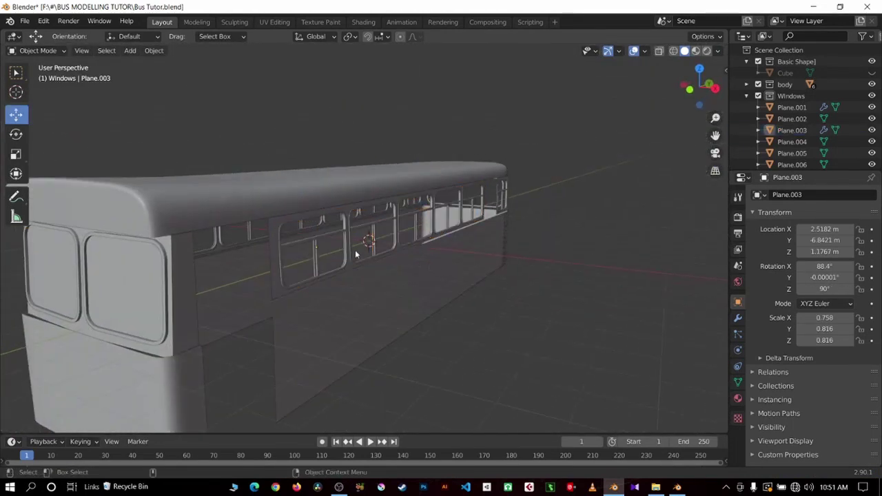
{"action": "left_click", "coordinate": [139, 290]}
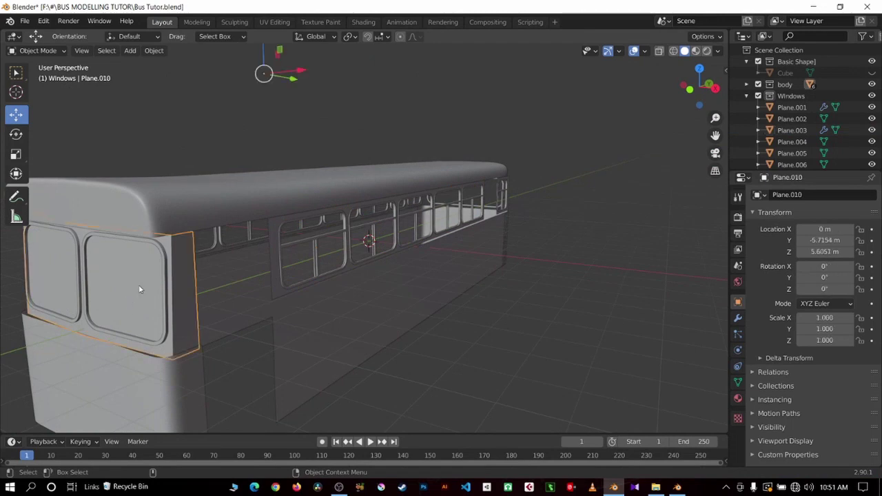
Centre Plane.010 in front view and toggle its Mirror modifier's X axis, leaving it enabled.
{"action": "key", "text": "KP_1"}
{"action": "scroll", "coordinate": [522, 278], "scroll_direction": "up", "scroll_amount": 8}
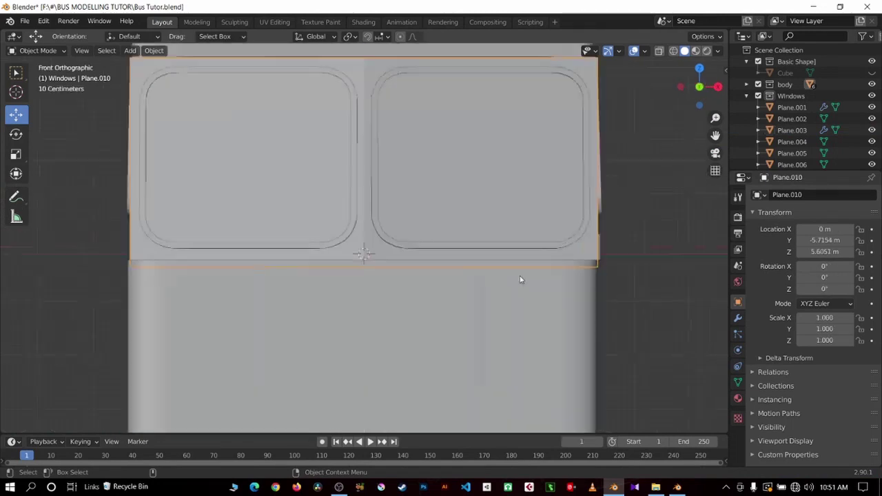
{"action": "scroll", "coordinate": [381, 229], "scroll_direction": "down", "scroll_amount": 1}
{"action": "middle_click_drag", "start_coordinate": [381, 228], "coordinate": [357, 318], "text": "shift"}
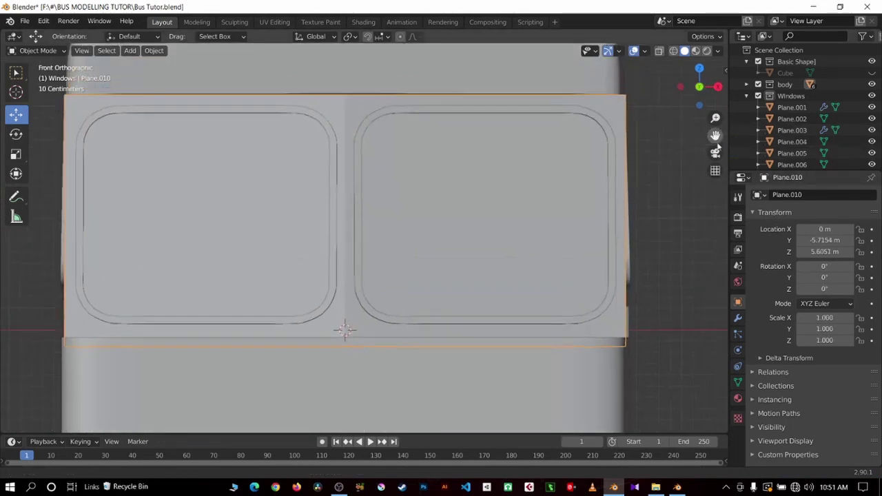
{"action": "left_click", "coordinate": [738, 318]}
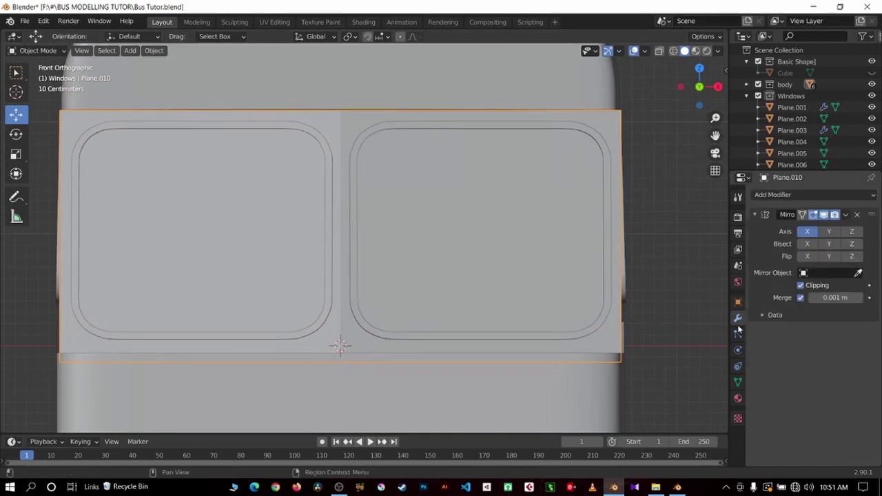
{"action": "left_click", "coordinate": [809, 233]}
{"action": "left_click", "coordinate": [809, 232]}
{"action": "left_click", "coordinate": [809, 232]}
{"action": "left_click", "coordinate": [809, 233]}
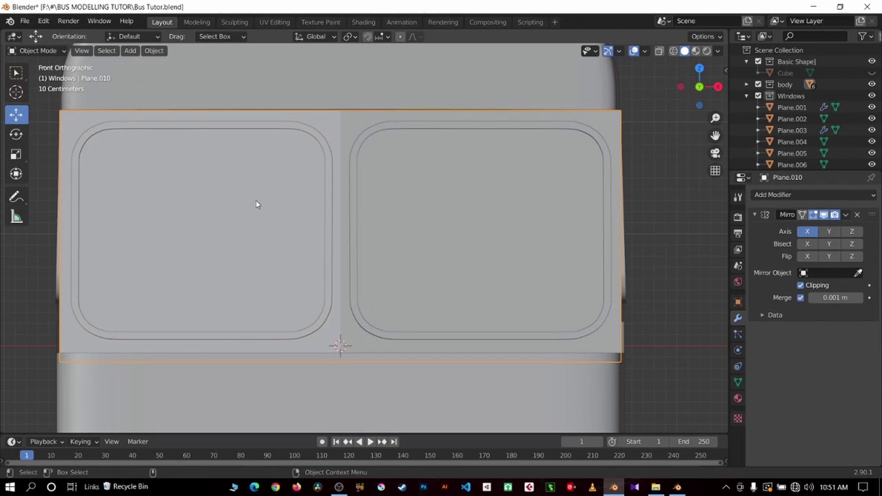
In Edit Mode, knife-cut along the right rear window's top edge and top-right curve.
{"action": "key", "text": "Tab"}
{"action": "left_click", "coordinate": [16, 317]}
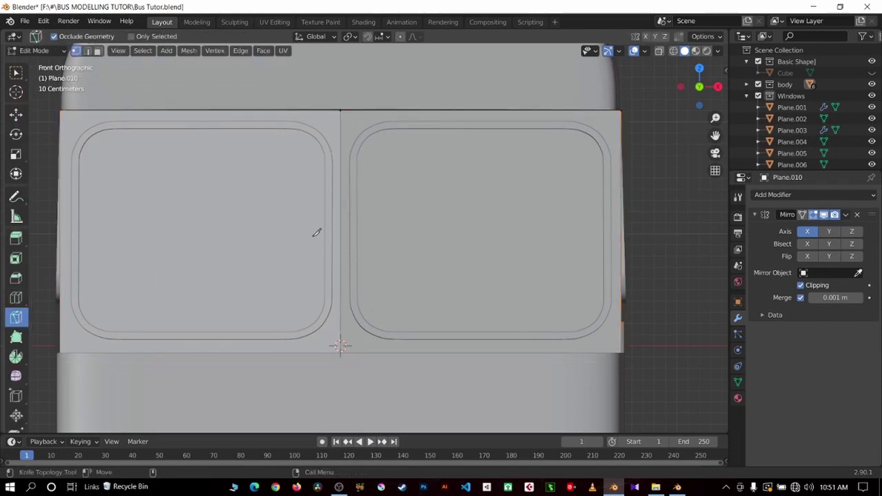
{"action": "left_click", "coordinate": [366, 133]}
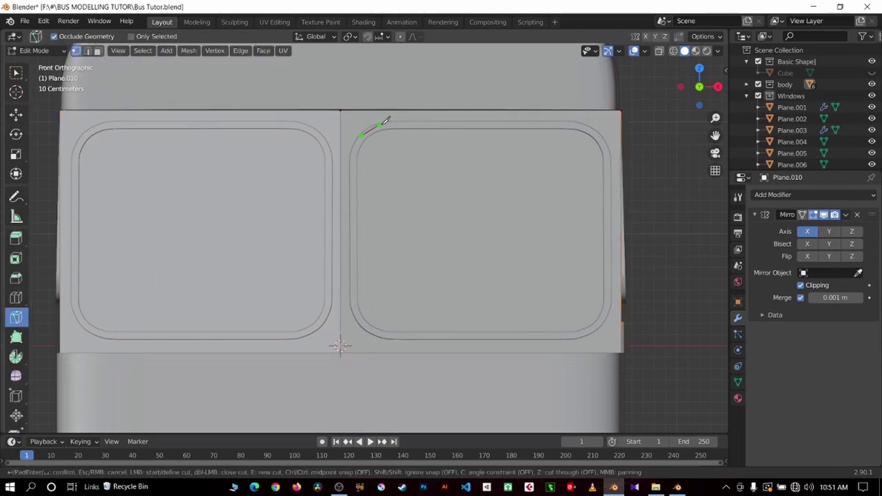
{"action": "left_click", "coordinate": [384, 124]}
{"action": "left_click", "coordinate": [420, 124]}
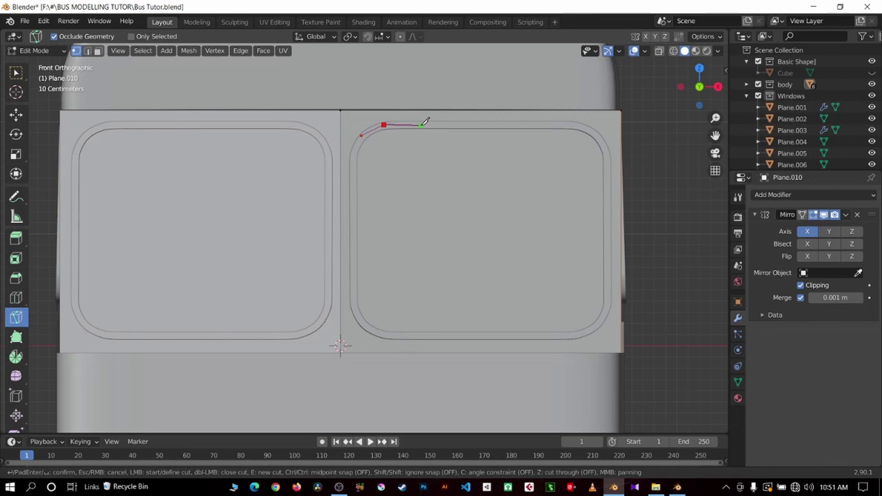
{"action": "left_click", "coordinate": [576, 125]}
{"action": "left_click", "coordinate": [594, 133]}
{"action": "left_click", "coordinate": [605, 150]}
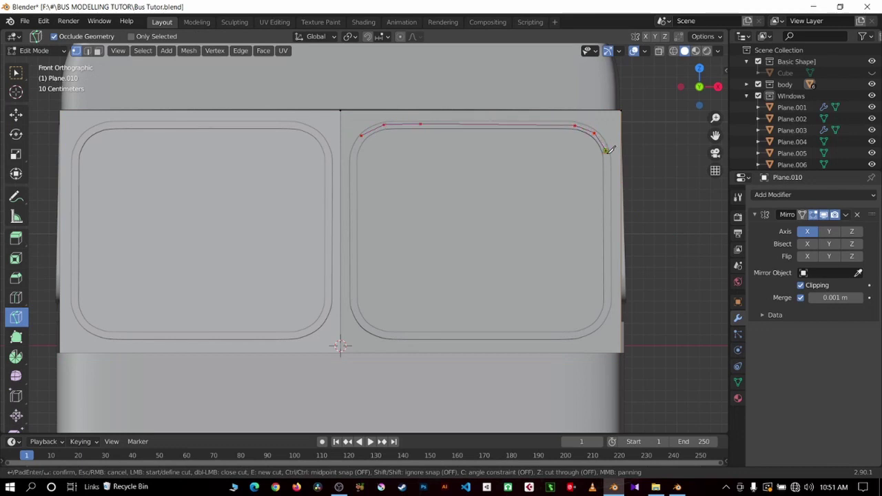
{"action": "left_click", "coordinate": [609, 170]}
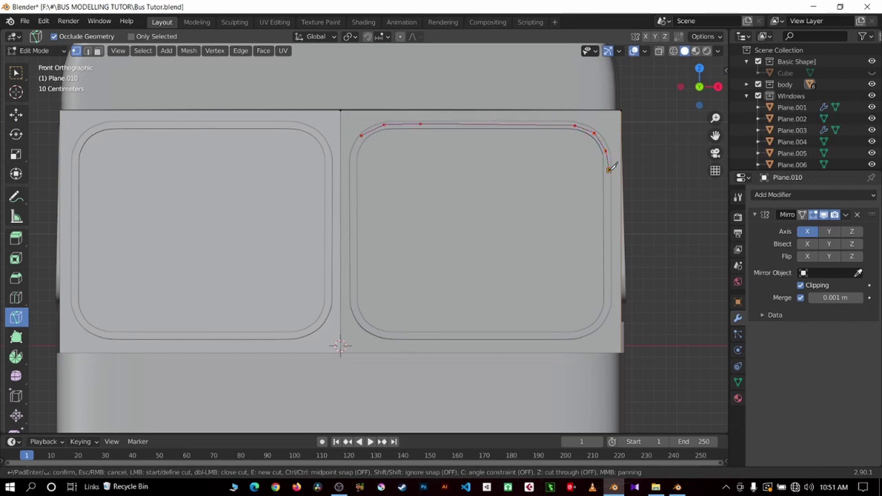
Complete and confirm the knife outline down the window's sides and bottom, then switch to face select.
{"action": "left_click", "coordinate": [607, 308]}
{"action": "left_click", "coordinate": [592, 326]}
{"action": "left_click", "coordinate": [562, 336]}
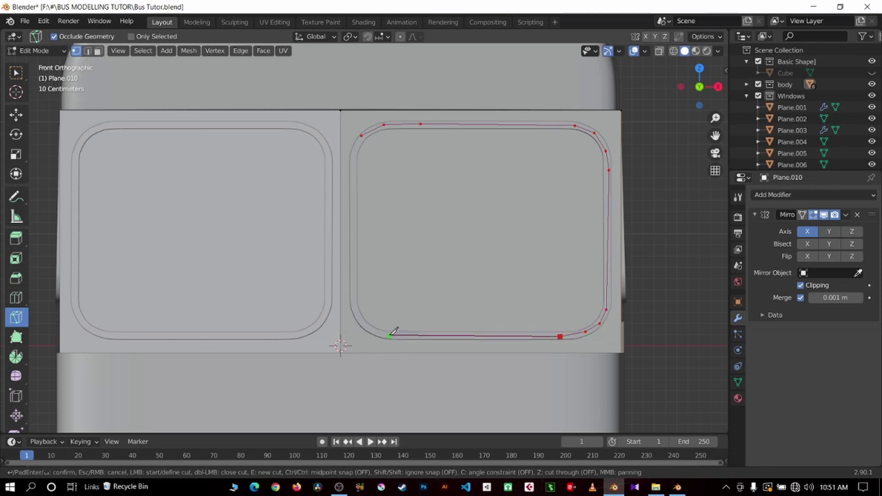
{"action": "left_click", "coordinate": [371, 330]}
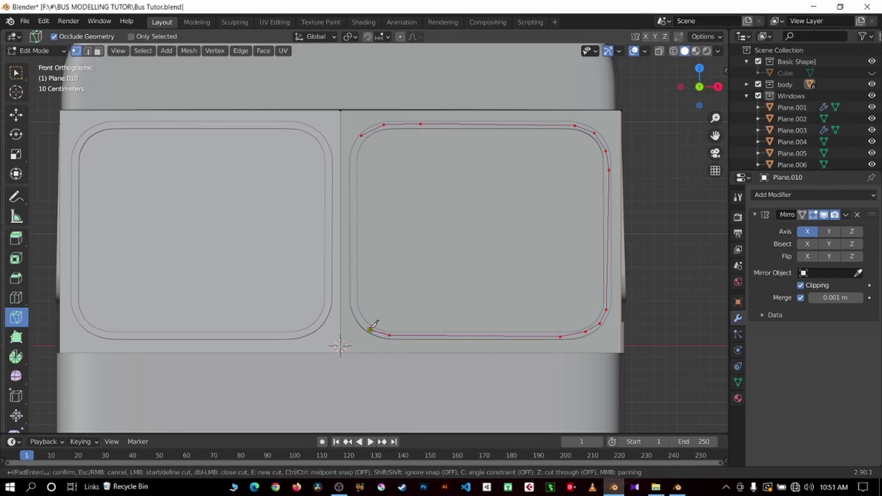
{"action": "left_click", "coordinate": [353, 301]}
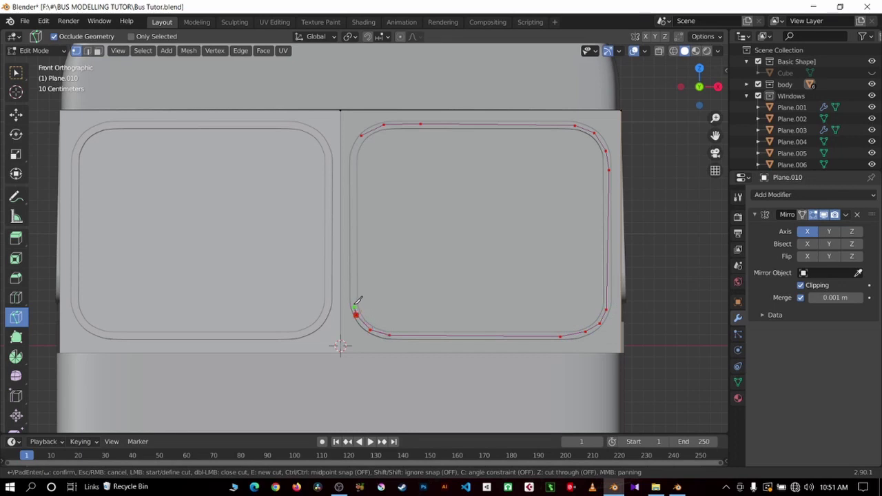
{"action": "left_click", "coordinate": [353, 158]}
{"action": "left_click", "coordinate": [362, 134]}
{"action": "key", "text": "Return"}
{"action": "left_click", "coordinate": [16, 115]}
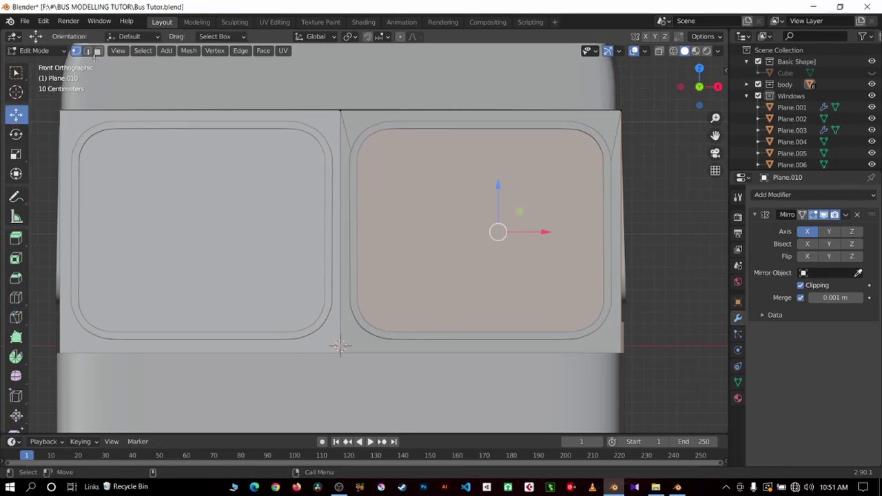
{"action": "left_click", "coordinate": [97, 51]}
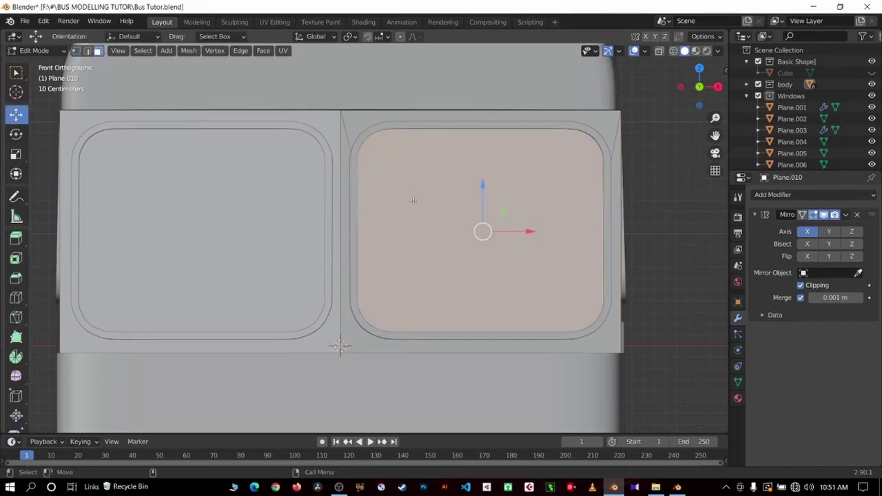
Delete the cut-out window face to open the hole, then leave Edit Mode.
{"action": "key", "text": "x"}
{"action": "left_click", "coordinate": [405, 225]}
{"action": "scroll", "coordinate": [407, 222], "scroll_direction": "down", "scroll_amount": 3}
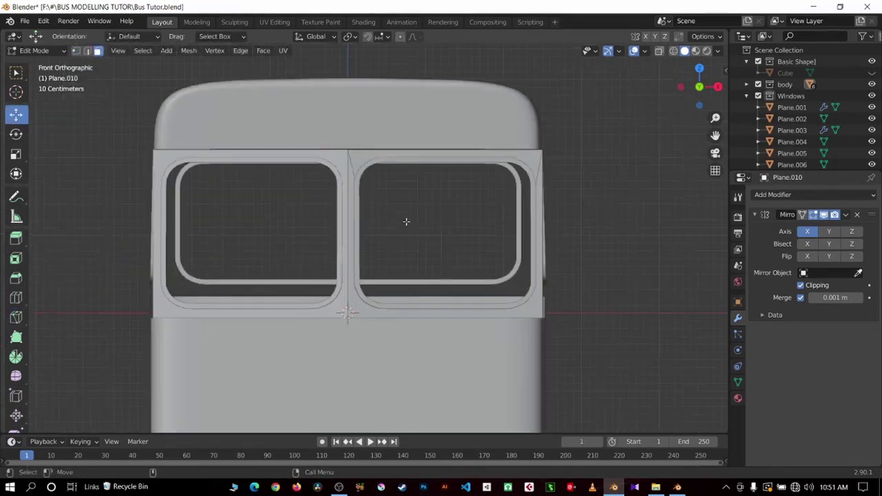
{"action": "key", "text": "Tab"}
Save Bus Tutor.blend and orbit to view the bus from the side.
{"action": "middle_click_drag", "start_coordinate": [617, 208], "coordinate": [597, 218]}
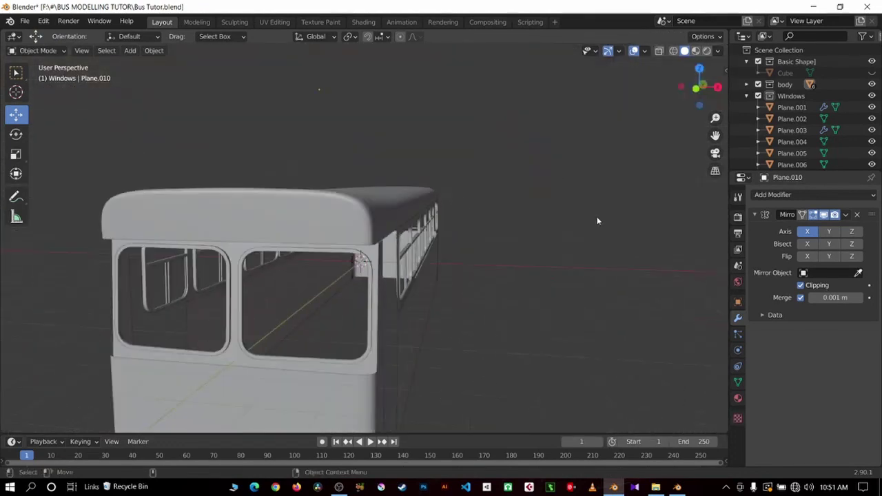
{"action": "key", "text": "ctrl+s"}
{"action": "mouse_move", "coordinate": [519, 247]}
{"action": "middle_mouse_down"}
{"action": "mouse_move", "coordinate": [552, 246]}
{"action": "mouse_move", "coordinate": [441, 309]}
{"action": "mouse_move", "coordinate": [492, 290]}
{"action": "mouse_move", "coordinate": [510, 299]}
{"action": "mouse_move", "coordinate": [392, 289]}
{"action": "mouse_move", "coordinate": [384, 304]}
{"action": "mouse_move", "coordinate": [281, 297]}
{"action": "mouse_move", "coordinate": [351, 327]}
{"action": "mouse_move", "coordinate": [248, 321]}
{"action": "mouse_move", "coordinate": [355, 304]}
{"action": "mouse_move", "coordinate": [319, 309]}
{"action": "mouse_move", "coordinate": [528, 303]}
{"action": "middle_mouse_up"}
{"action": "scroll", "coordinate": [281, 297], "scroll_direction": "up", "scroll_amount": 3}
{"action": "scroll", "coordinate": [356, 304], "scroll_direction": "down", "scroll_amount": 4}
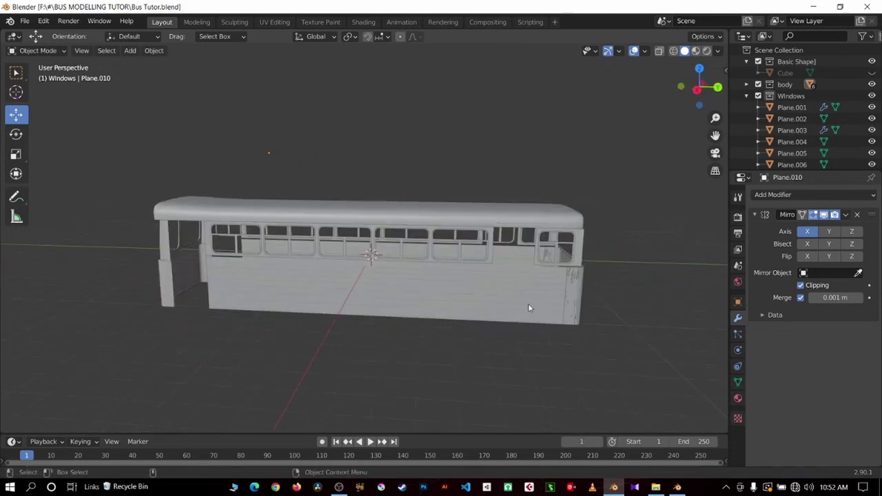
Select the side body mesh "Plane" and delete its first filled window face.
{"action": "left_click", "coordinate": [528, 303]}
{"action": "key", "text": "Tab"}
{"action": "left_click", "coordinate": [497, 293]}
{"action": "key", "text": "x"}
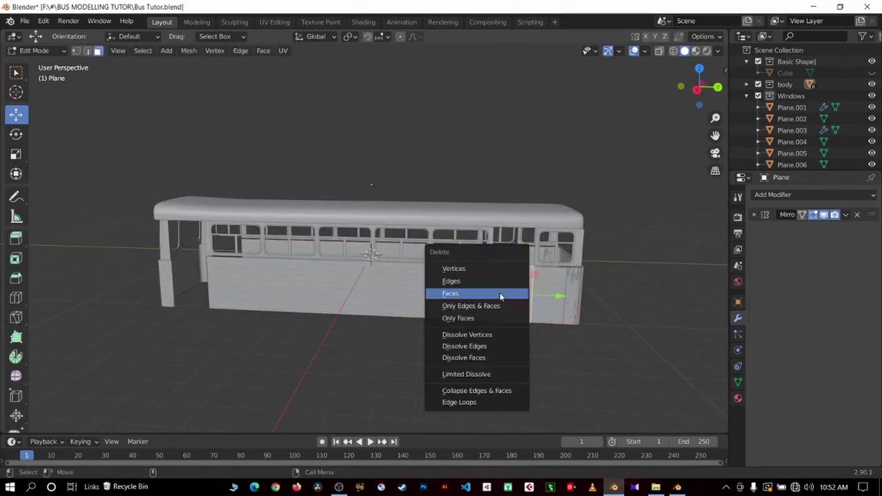
{"action": "left_click", "coordinate": [500, 296]}
{"action": "mouse_move", "coordinate": [500, 296]}
{"action": "middle_mouse_down"}
{"action": "mouse_move", "coordinate": [301, 328]}
{"action": "mouse_move", "coordinate": [207, 262]}
{"action": "mouse_move", "coordinate": [308, 331]}
{"action": "middle_mouse_up"}
Delete the remaining filled faces inside the side windows and return to Object Mode.
{"action": "left_click", "coordinate": [203, 259]}
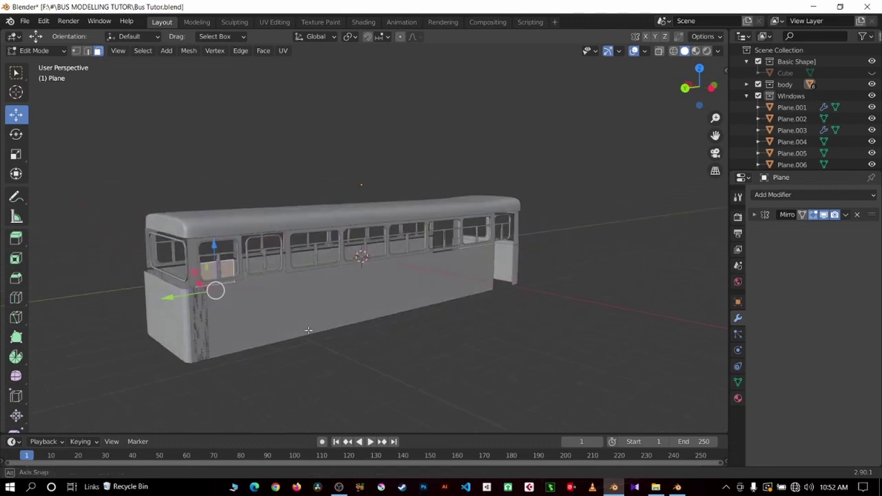
{"action": "key", "text": "x"}
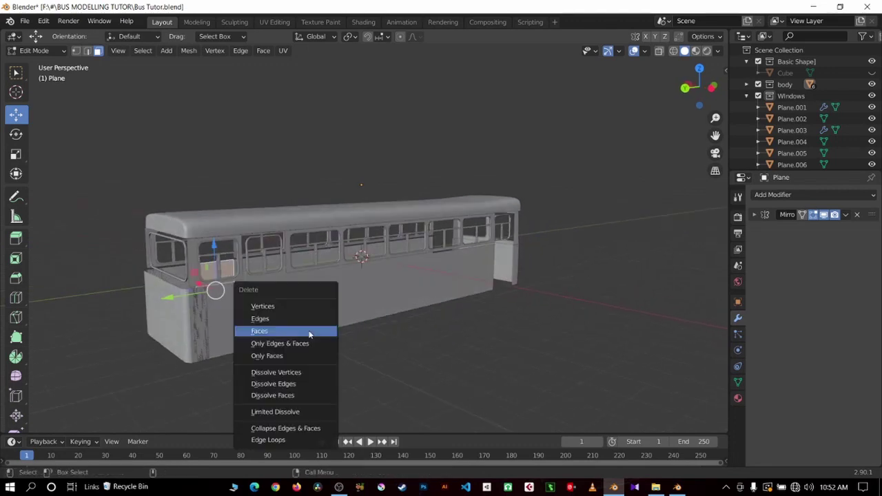
{"action": "left_click", "coordinate": [309, 335]}
{"action": "middle_click_drag", "start_coordinate": [310, 335], "coordinate": [207, 338]}
{"action": "left_click", "coordinate": [197, 336], "text": "alt"}
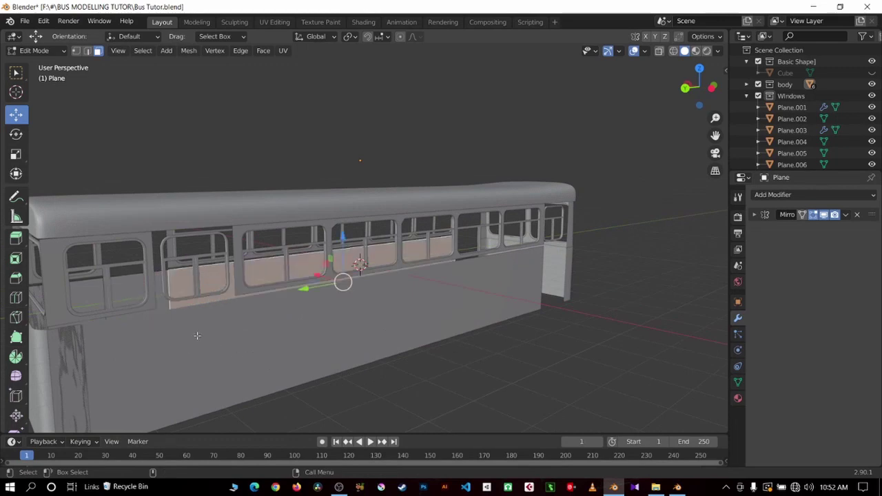
{"action": "key", "text": "x"}
{"action": "left_click", "coordinate": [165, 338]}
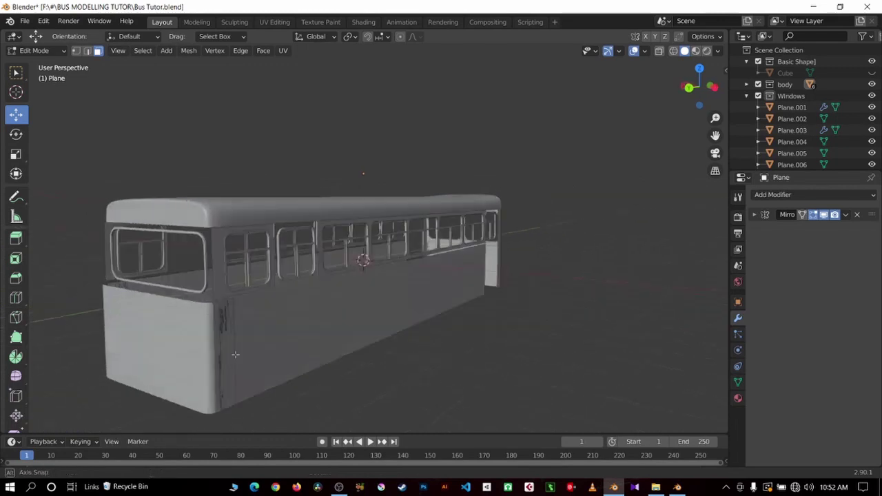
{"action": "middle_click_drag", "start_coordinate": [166, 357], "coordinate": [315, 366]}
{"action": "key", "text": "Tab"}
Select Plane.013, save the file, and orbit to a front three-quarter view.
{"action": "left_click", "coordinate": [617, 359]}
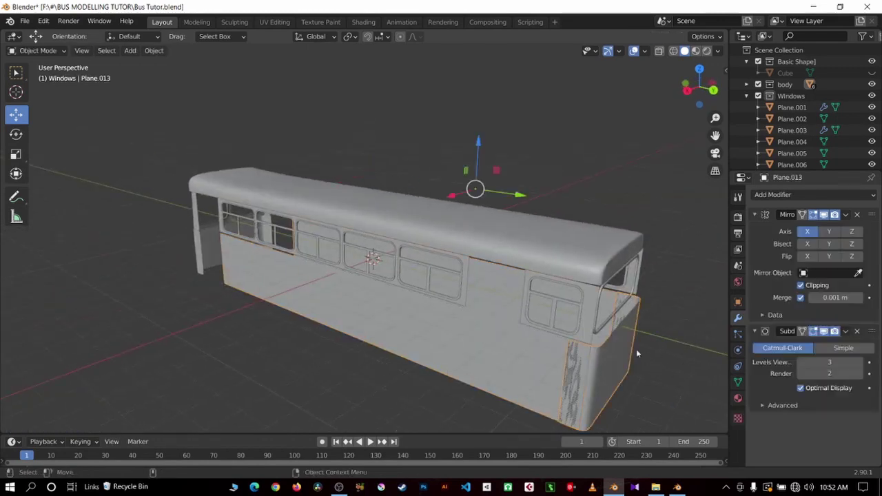
{"action": "mouse_move", "coordinate": [636, 349]}
{"action": "middle_mouse_down"}
{"action": "mouse_move", "coordinate": [572, 376]}
{"action": "mouse_move", "coordinate": [597, 339]}
{"action": "mouse_move", "coordinate": [680, 339]}
{"action": "mouse_move", "coordinate": [486, 324]}
{"action": "mouse_move", "coordinate": [475, 337]}
{"action": "mouse_move", "coordinate": [518, 344]}
{"action": "mouse_move", "coordinate": [645, 306]}
{"action": "middle_mouse_up"}
{"action": "key", "text": "ctrl+s"}
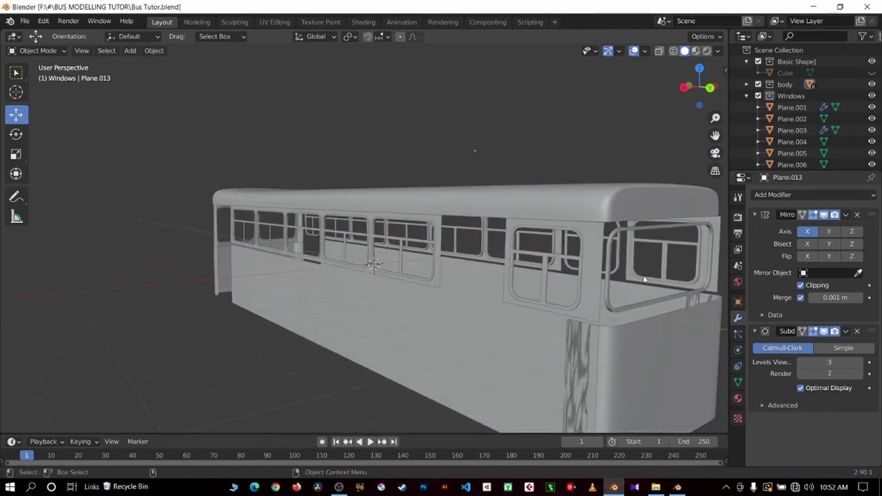
{"action": "mouse_move", "coordinate": [643, 275]}
{"action": "middle_mouse_down"}
{"action": "mouse_move", "coordinate": [567, 285]}
{"action": "mouse_move", "coordinate": [286, 366]}
{"action": "middle_mouse_up"}
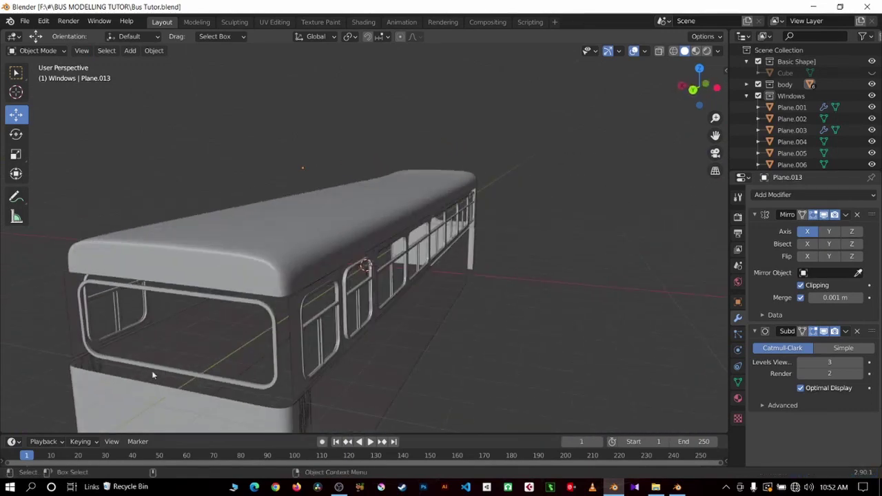
{"action": "scroll", "coordinate": [304, 374], "scroll_direction": "down", "scroll_amount": 2}
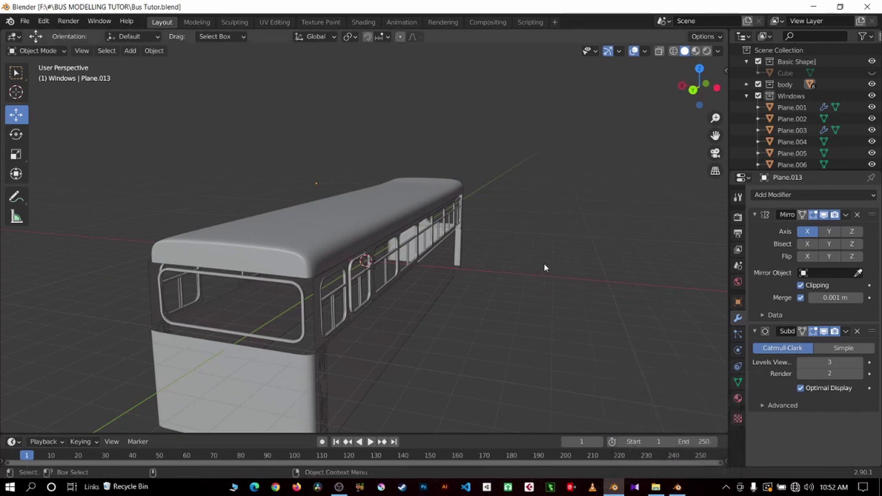
Inspect the bus from its sides, ends and above, then save Bus Tutor.blend again.
{"action": "middle_click_drag", "start_coordinate": [544, 268], "coordinate": [411, 262]}
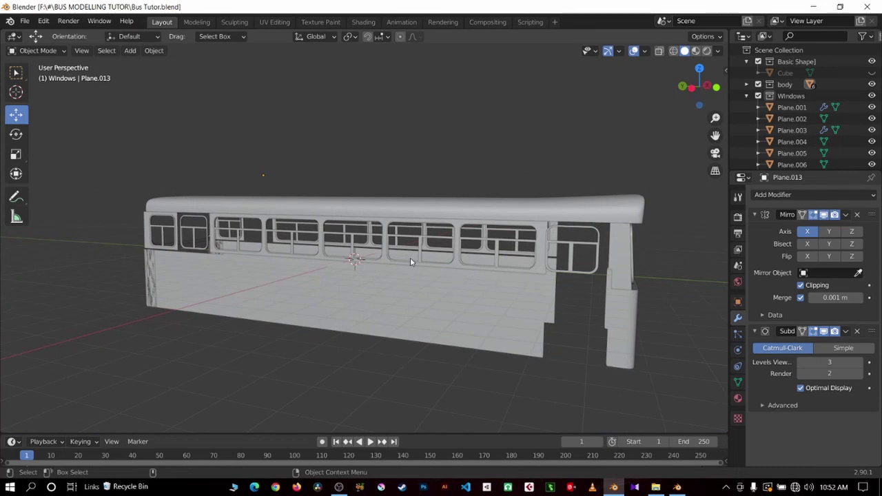
{"action": "mouse_move", "coordinate": [410, 261]}
{"action": "middle_mouse_down"}
{"action": "mouse_move", "coordinate": [420, 255]}
{"action": "mouse_move", "coordinate": [137, 289]}
{"action": "middle_mouse_up"}
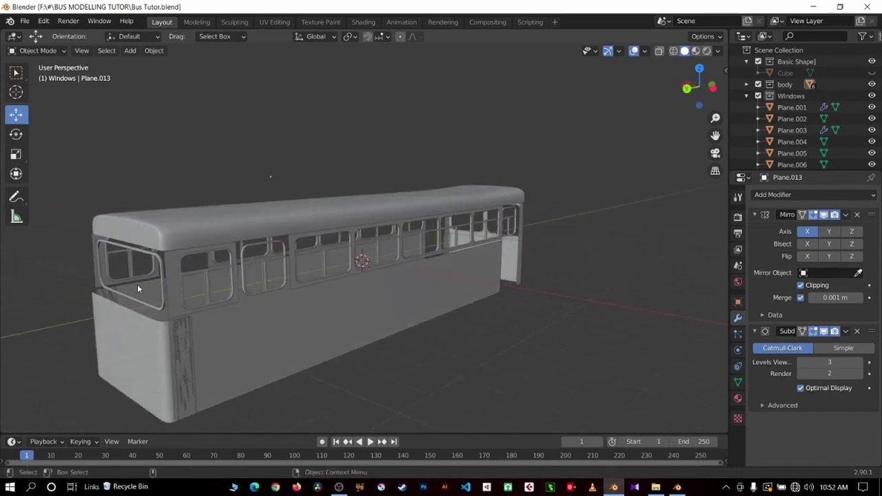
{"action": "middle_click_drag", "start_coordinate": [584, 229], "coordinate": [565, 260]}
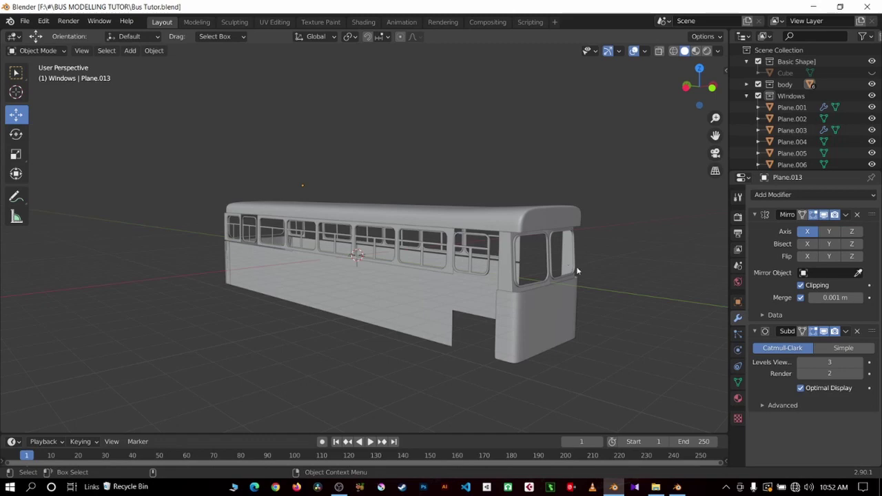
{"action": "mouse_move", "coordinate": [579, 264]}
{"action": "middle_mouse_down"}
{"action": "mouse_move", "coordinate": [524, 247]}
{"action": "mouse_move", "coordinate": [456, 254]}
{"action": "middle_mouse_up"}
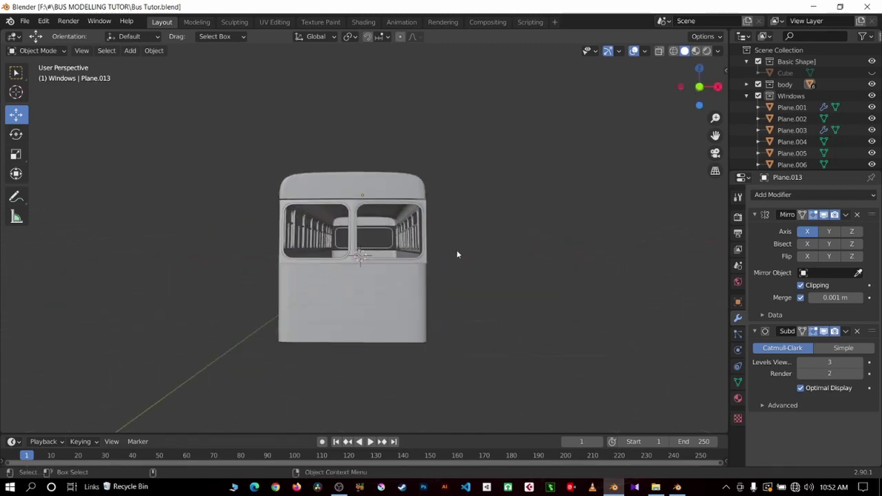
{"action": "scroll", "coordinate": [456, 254], "scroll_direction": "up", "scroll_amount": 2}
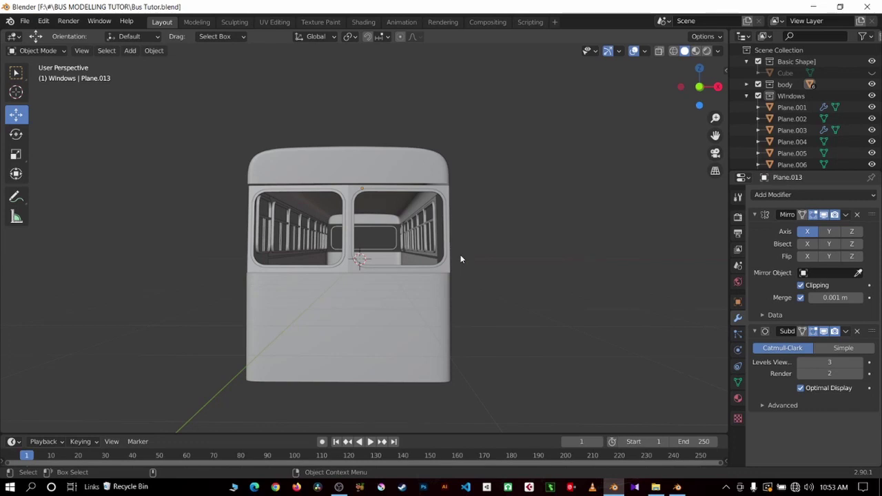
{"action": "middle_click_drag", "start_coordinate": [462, 259], "coordinate": [318, 300]}
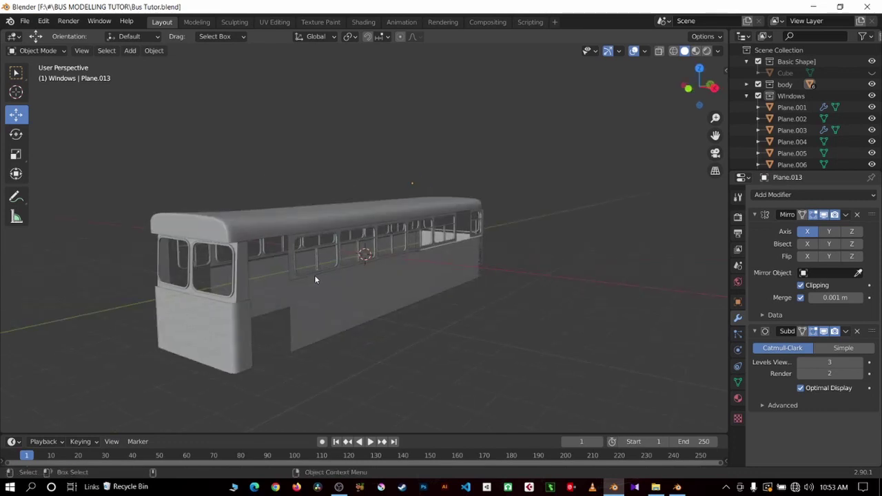
{"action": "scroll", "coordinate": [431, 281], "scroll_direction": "up", "scroll_amount": 3}
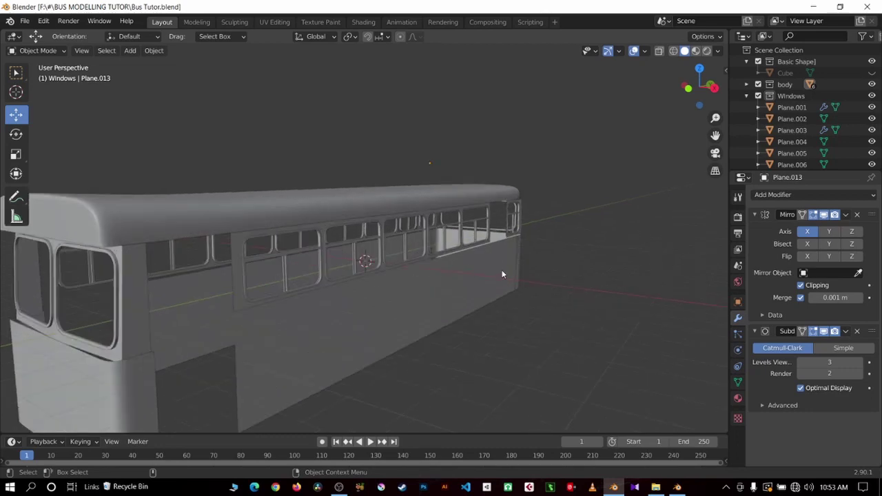
{"action": "scroll", "coordinate": [220, 324], "scroll_direction": "down", "scroll_amount": 3}
{"action": "scroll", "coordinate": [214, 272], "scroll_direction": "down", "scroll_amount": 1}
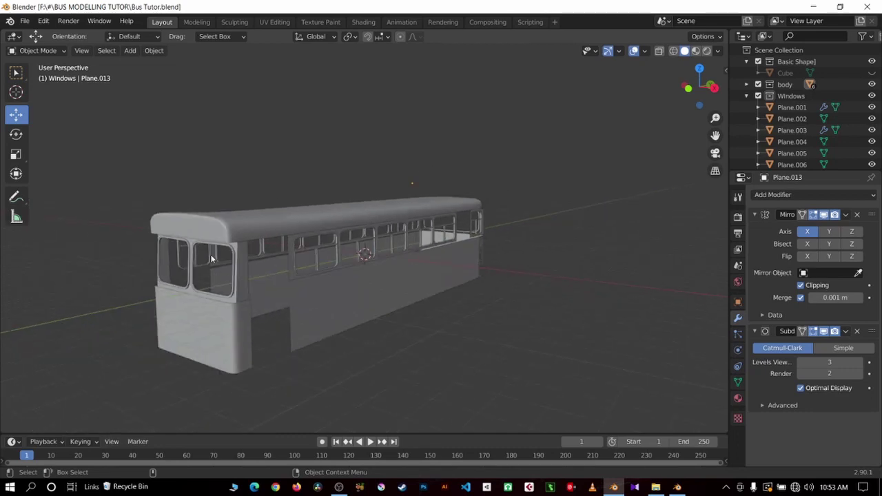
{"action": "mouse_move", "coordinate": [470, 242]}
{"action": "middle_mouse_down"}
{"action": "mouse_move", "coordinate": [372, 286]}
{"action": "mouse_move", "coordinate": [508, 284]}
{"action": "mouse_move", "coordinate": [165, 330]}
{"action": "middle_mouse_up"}
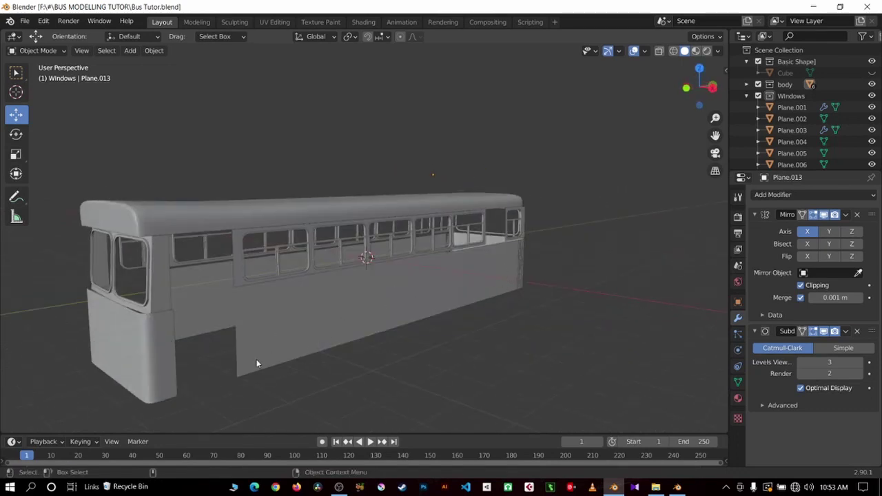
{"action": "mouse_move", "coordinate": [213, 327]}
{"action": "middle_mouse_down"}
{"action": "mouse_move", "coordinate": [332, 317]}
{"action": "mouse_move", "coordinate": [443, 350]}
{"action": "middle_mouse_up"}
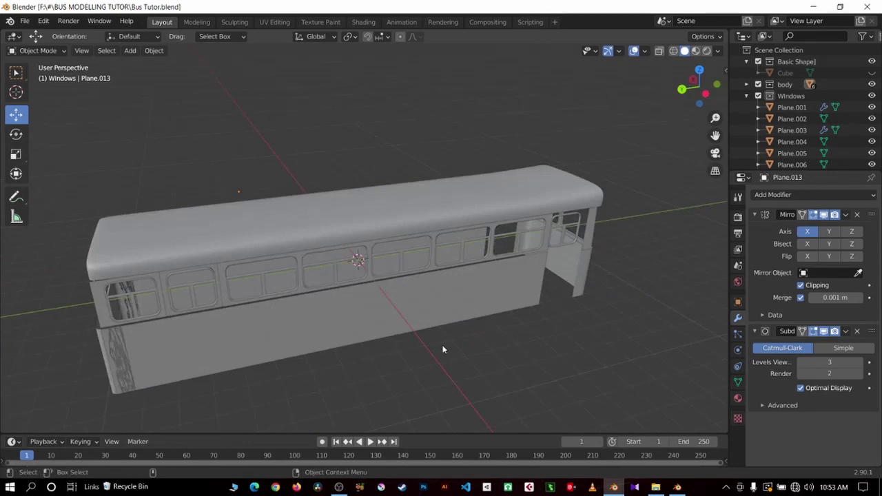
{"action": "key", "text": "ctrl+s"}
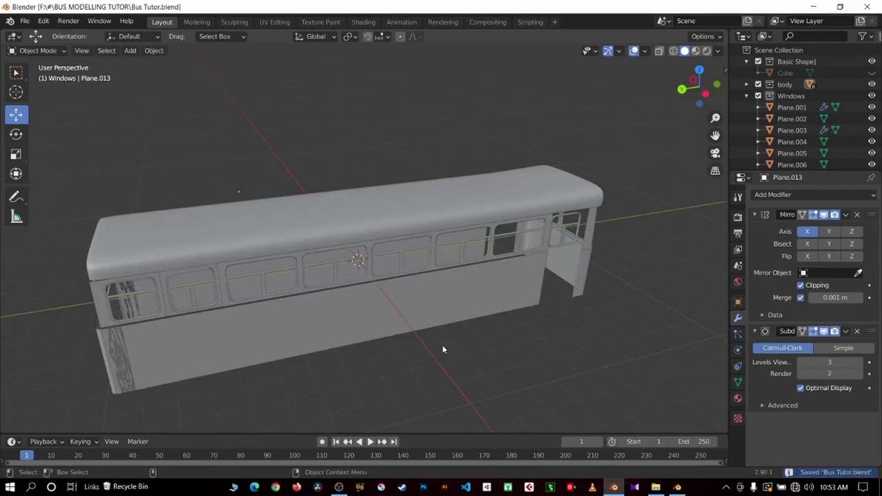